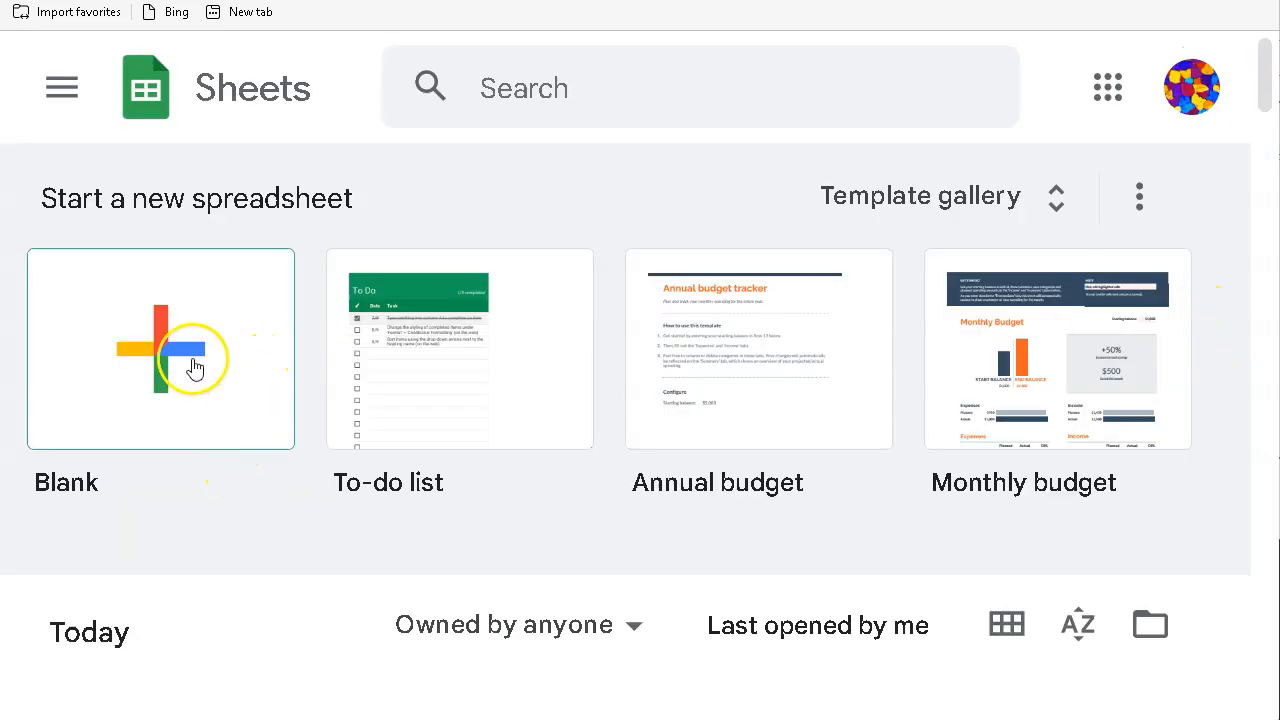
Step: Create a new blank spreadsheet and adjust the browser zoom level
{"action": "left_click", "coordinate": [195, 368]}
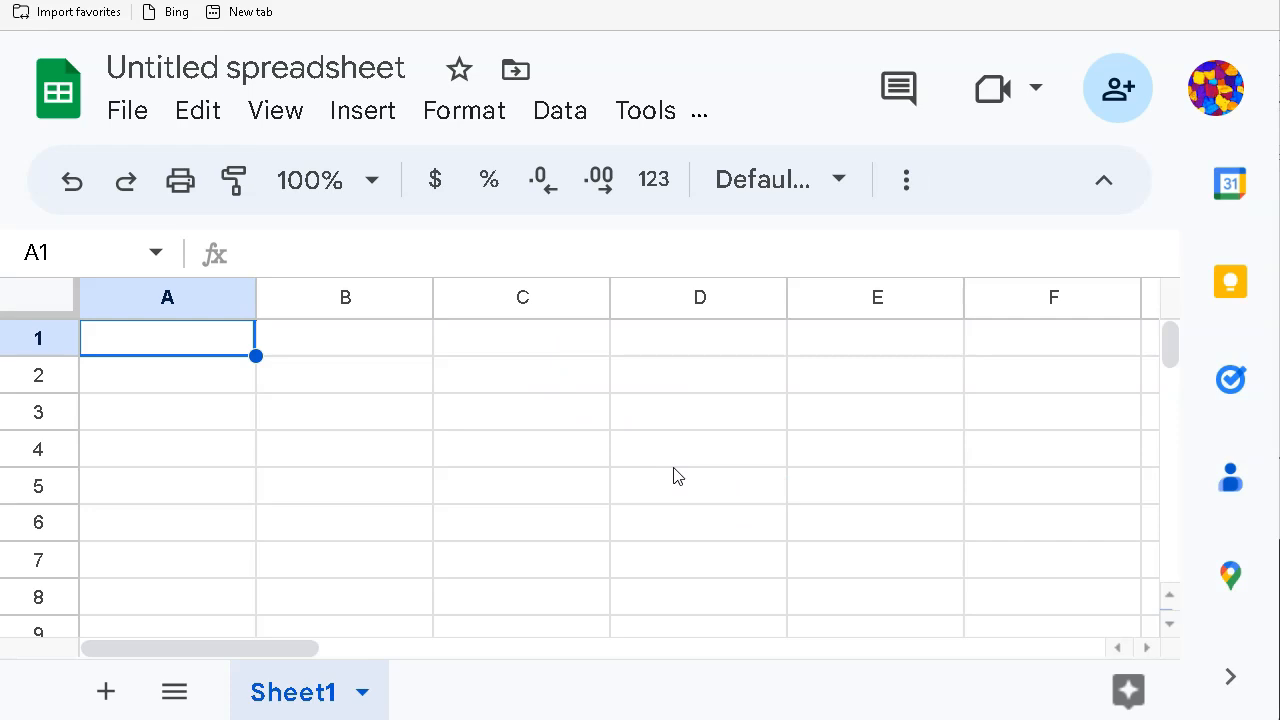
{"action": "key", "text": "ctrl+minus"}
{"action": "key", "text": "ctrl+minus"}
{"action": "key", "text": "ctrl+minus"}
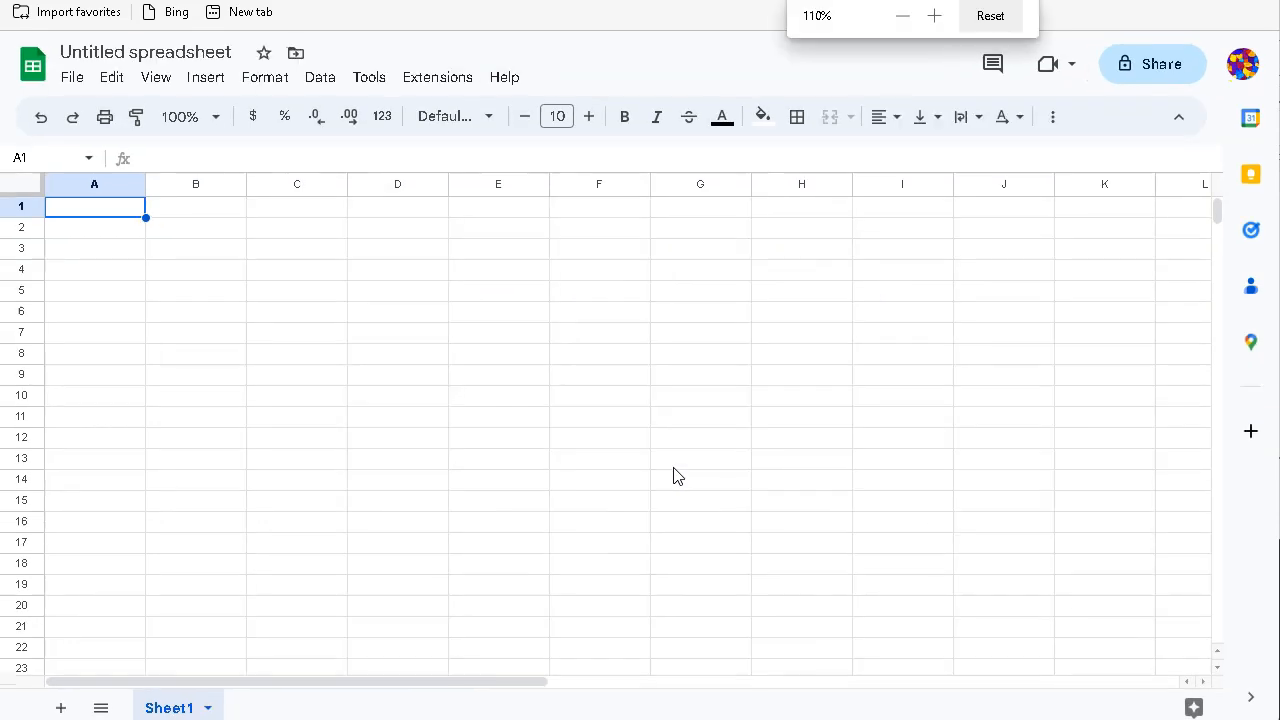
{"action": "key", "text": "ctrl+plus"}
{"action": "key", "text": "ctrl+plus"}
{"action": "key", "text": "ctrl+plus"}
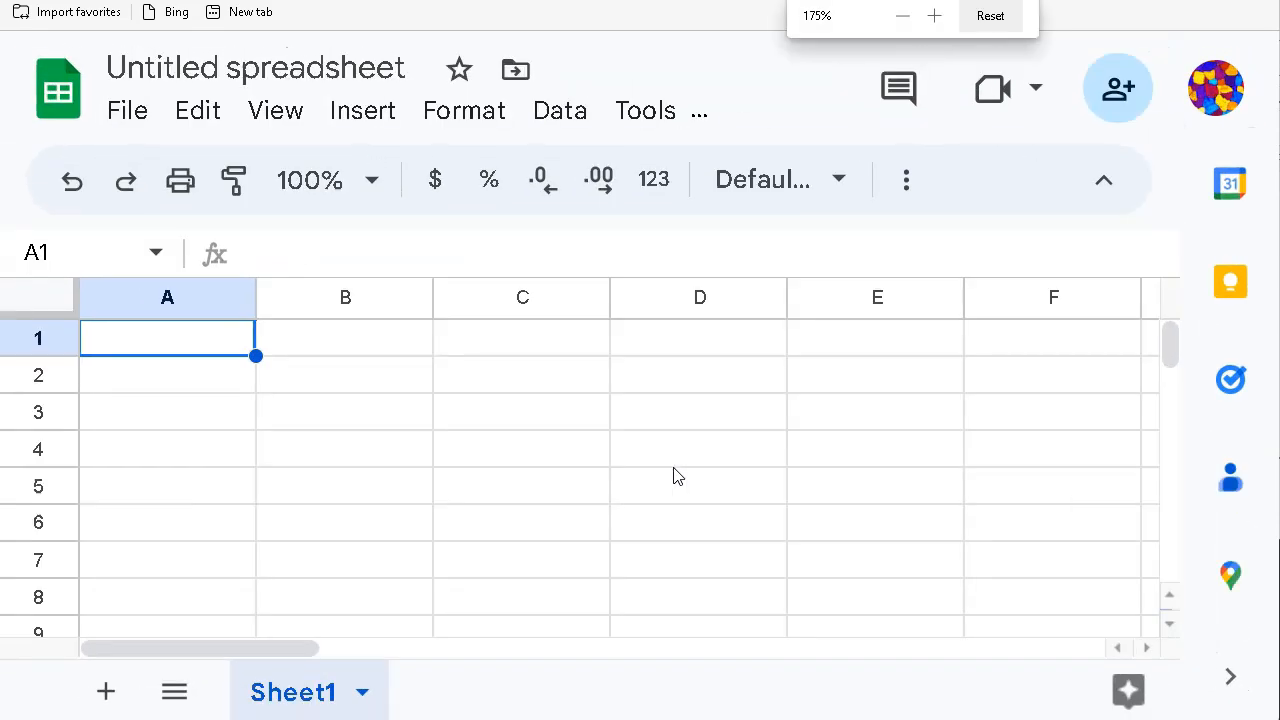
{"action": "key", "text": "ctrl+minus"}
{"action": "key", "text": "ctrl+minus"}
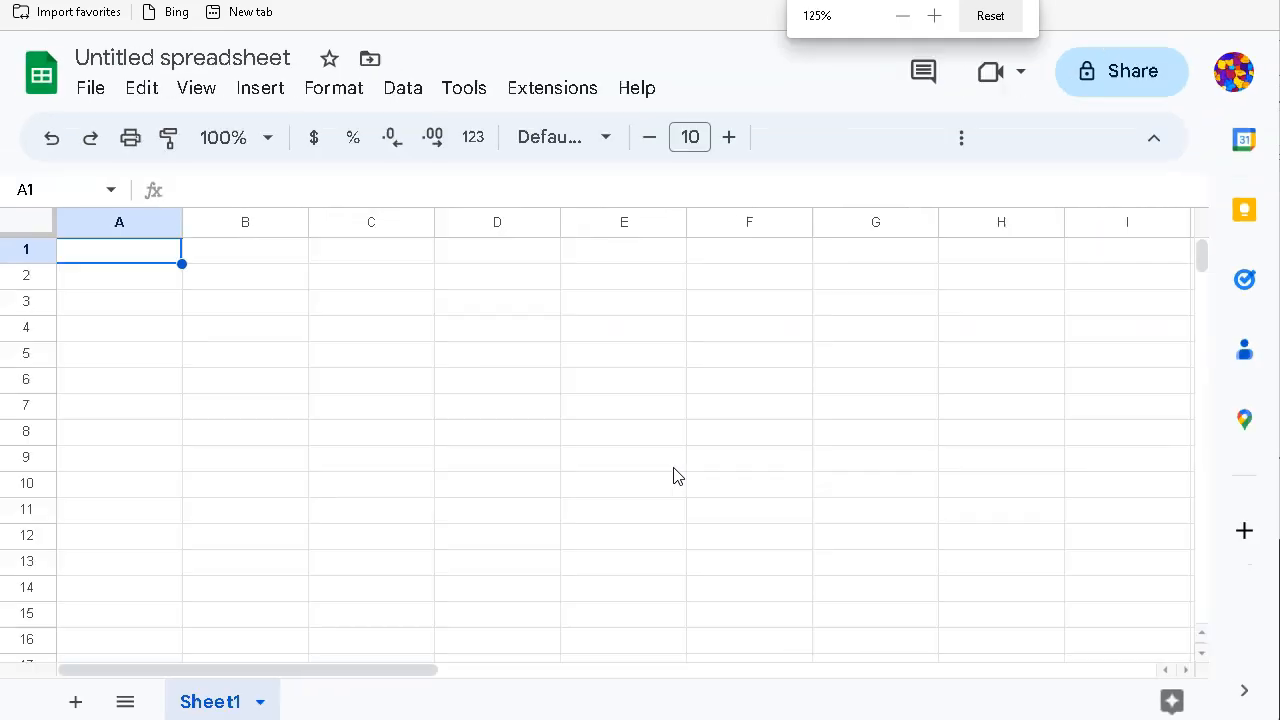
{"action": "key", "text": "ctrl+plus"}
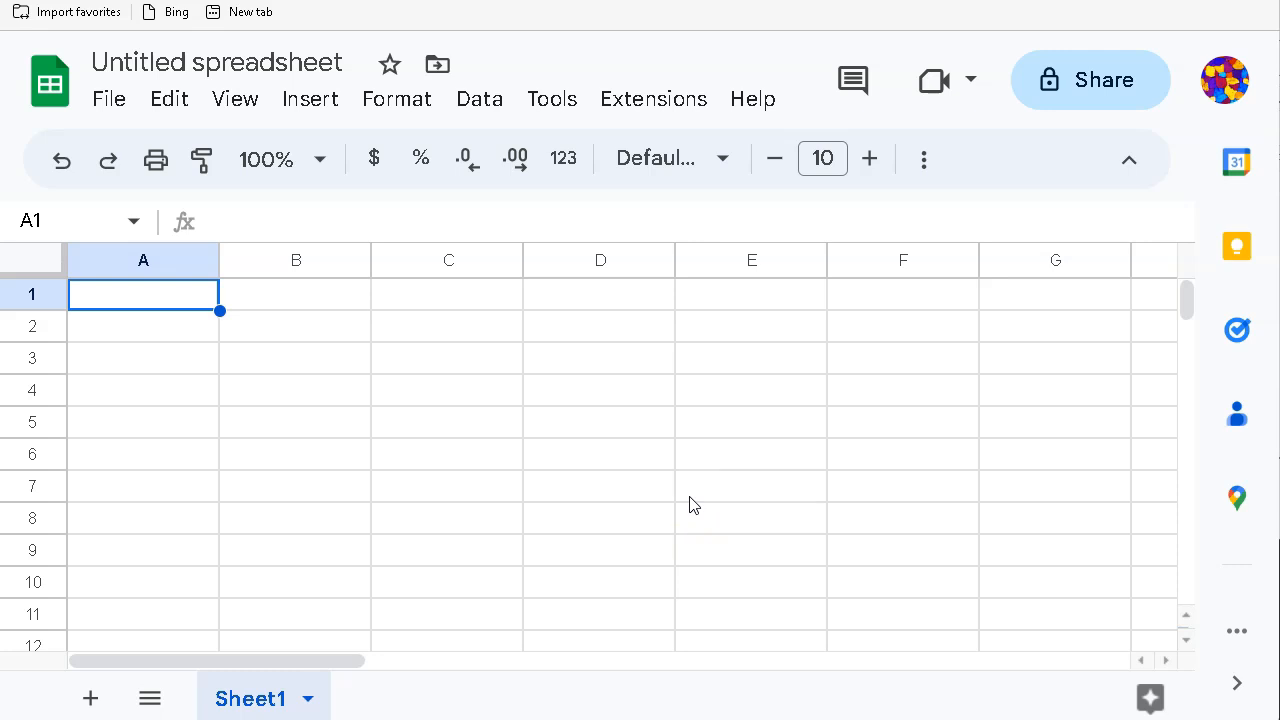
Step: Enter 'Interoffice Memorandum' in A1 and raise its font size to 14
{"action": "type", "text": "Inter"}
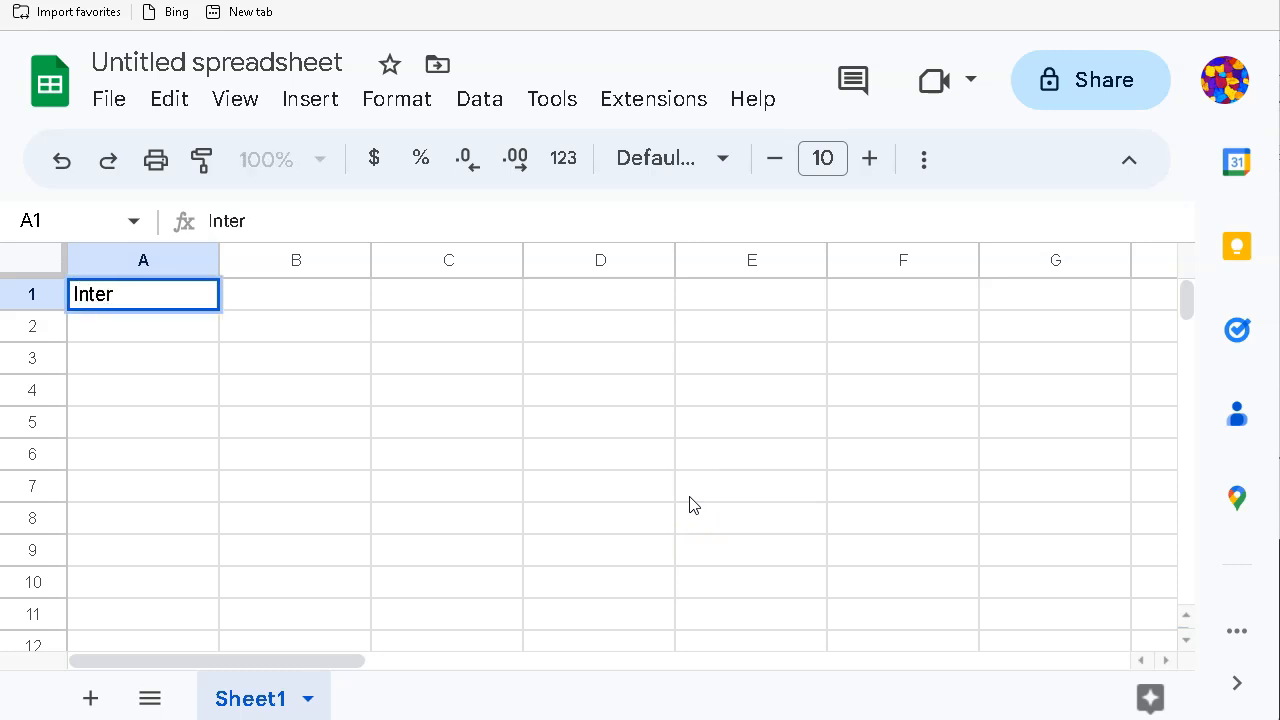
{"action": "type", "text": "office Mem"}
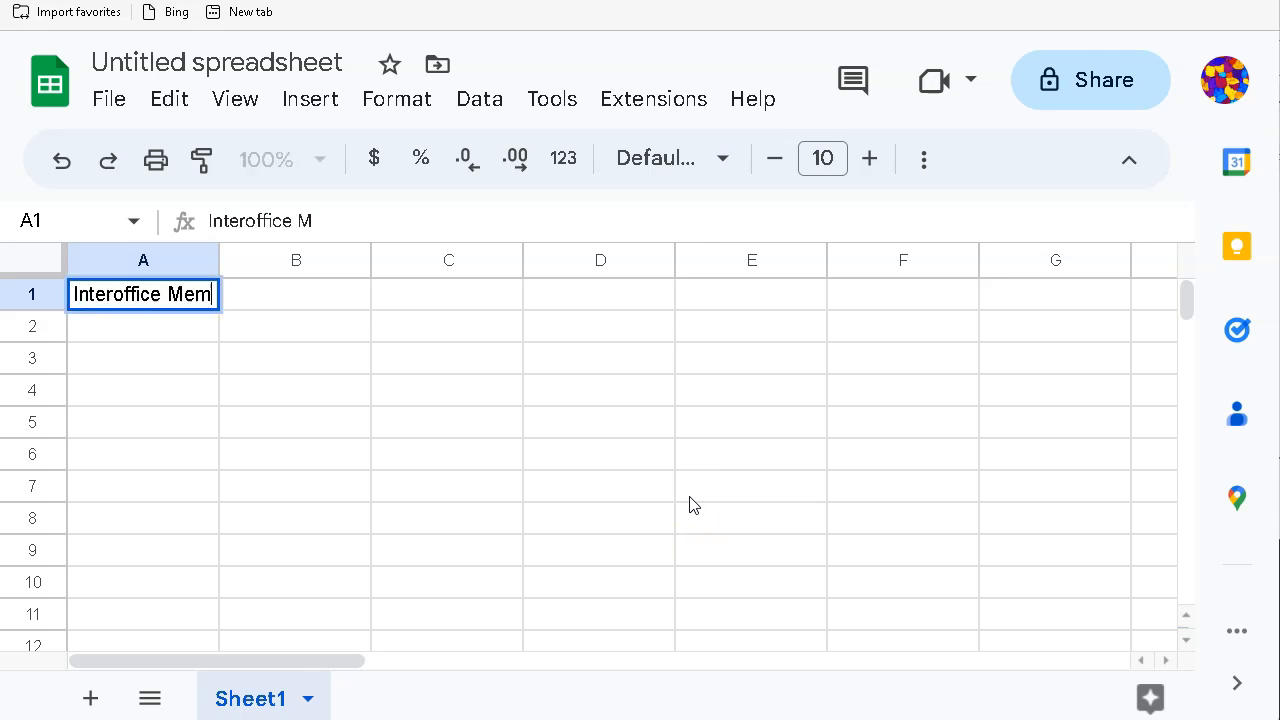
{"action": "type", "text": "orandum"}
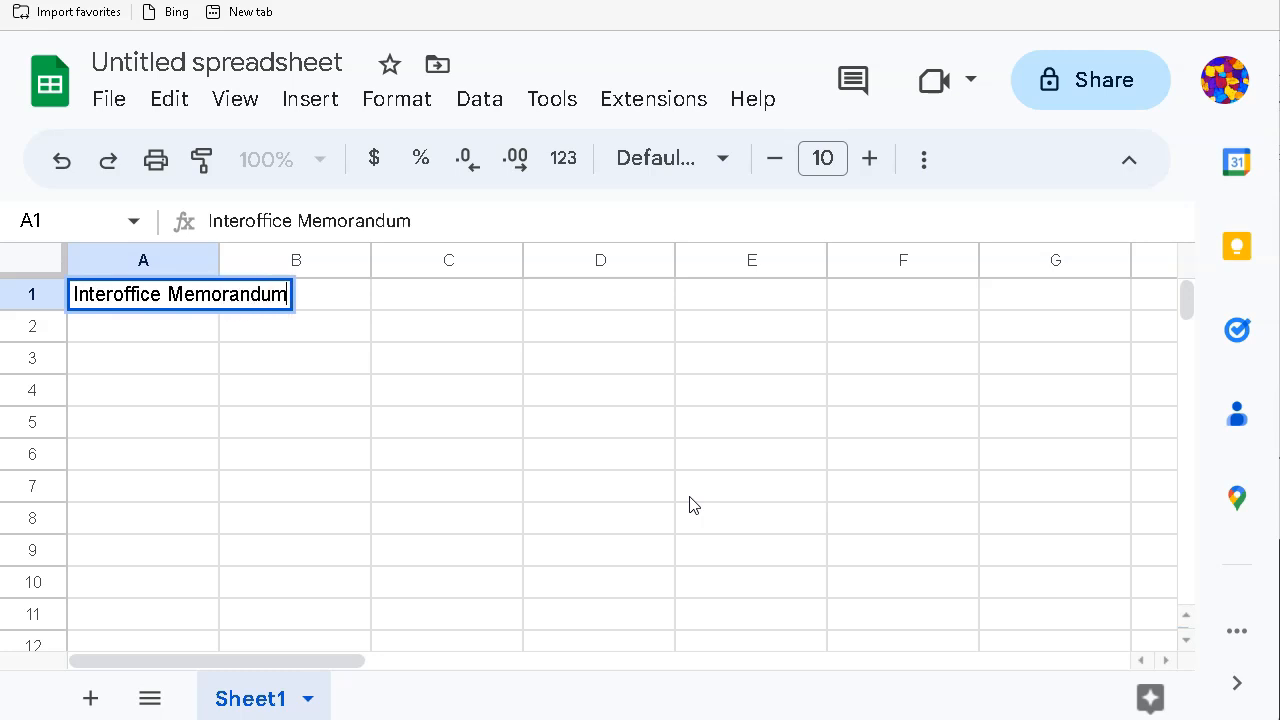
{"action": "left_click", "coordinate": [136, 322]}
{"action": "left_click", "coordinate": [114, 297]}
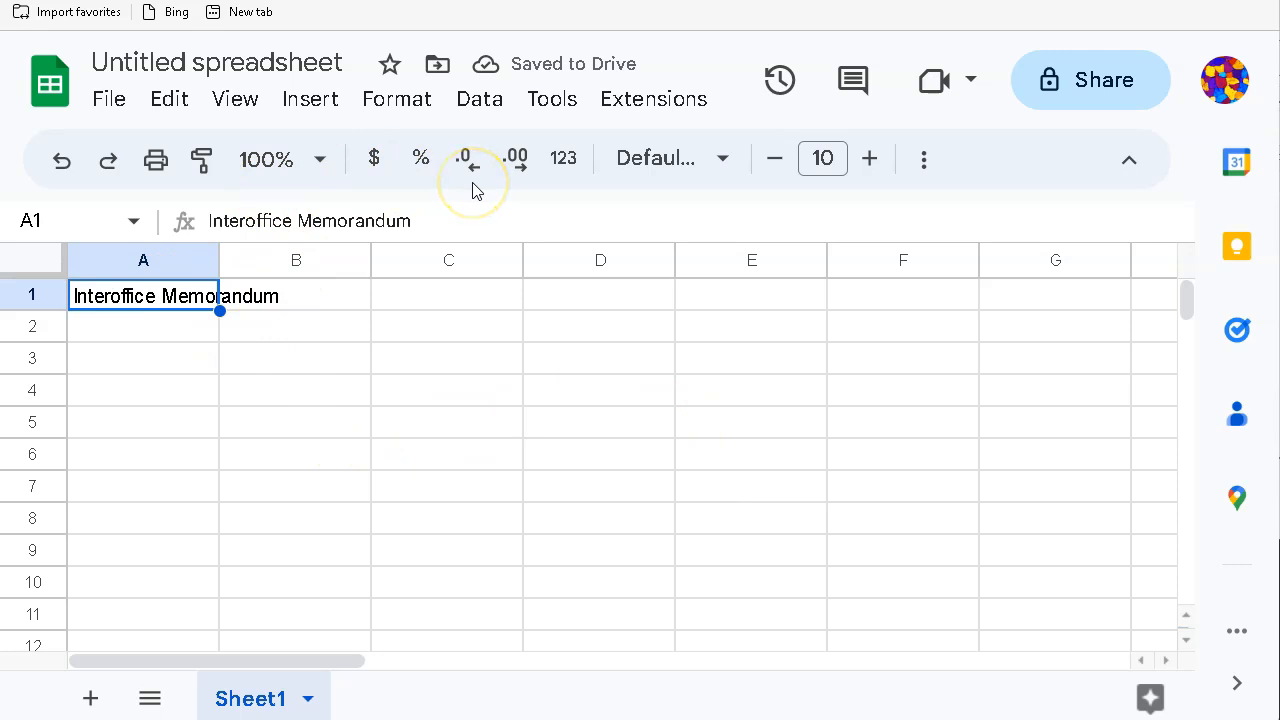
{"action": "left_click", "coordinate": [872, 159]}
{"action": "left_click", "coordinate": [872, 159]}
{"action": "left_click", "coordinate": [872, 159]}
{"action": "left_click", "coordinate": [872, 159]}
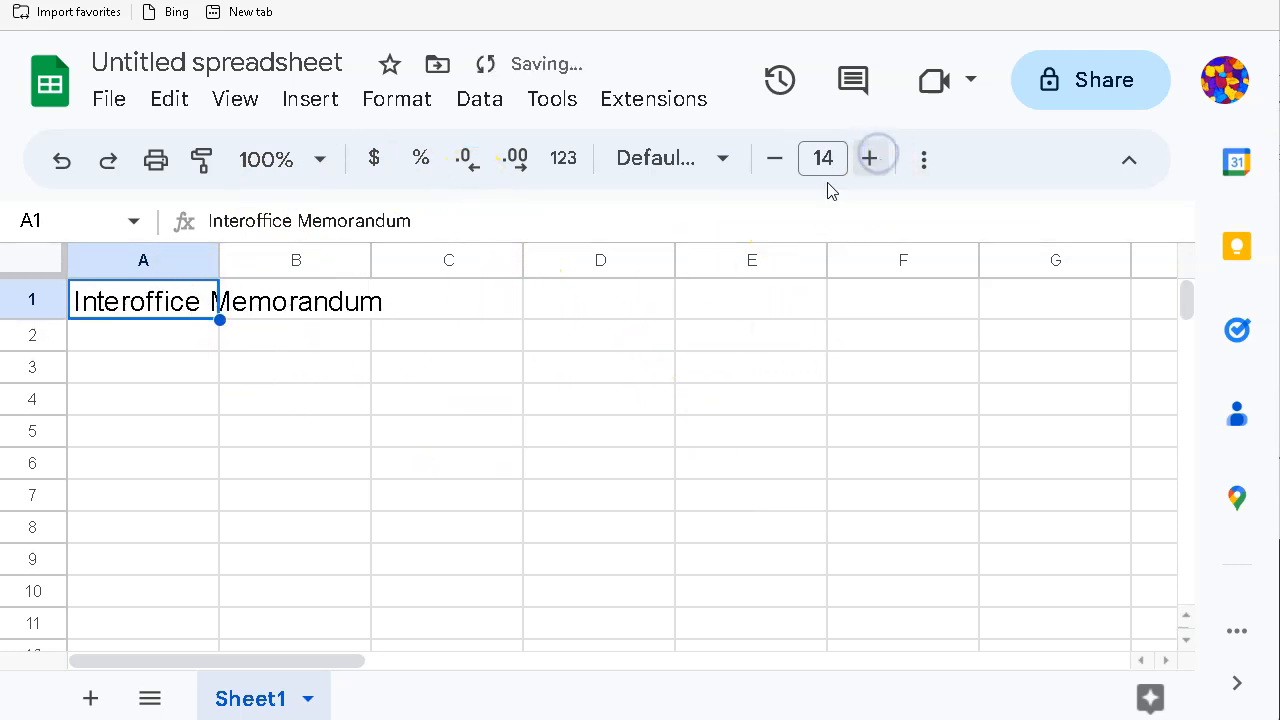
Step: Add a bottom border under the title row A1:D1
{"action": "left_click", "coordinate": [118, 345]}
{"action": "left_click_drag", "start_coordinate": [105, 300], "coordinate": [571, 314]}
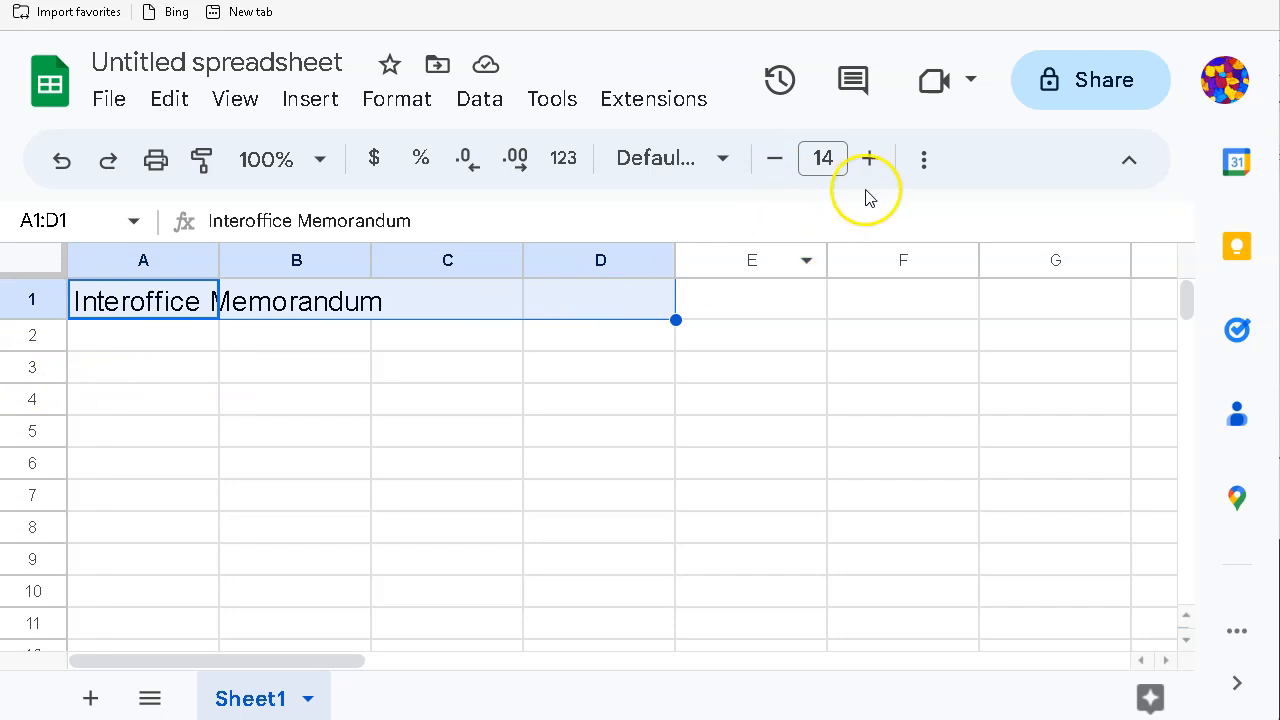
{"action": "left_click", "coordinate": [923, 158]}
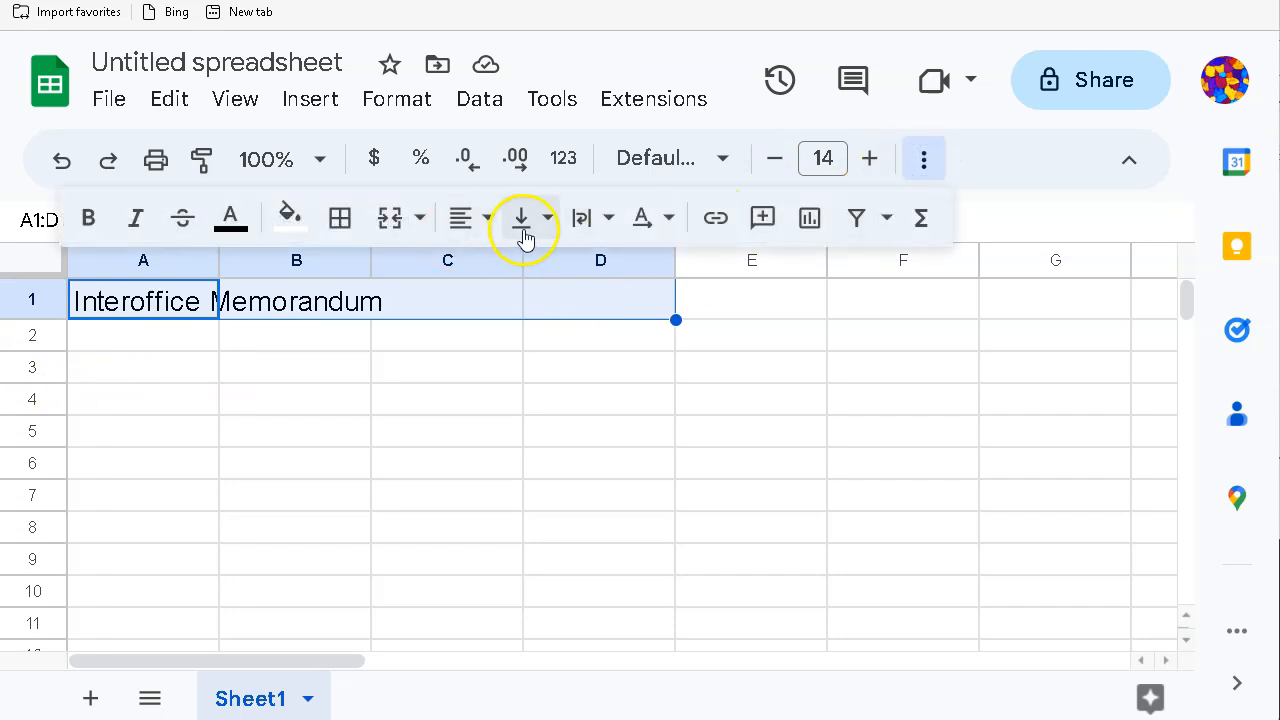
{"action": "left_click", "coordinate": [340, 222]}
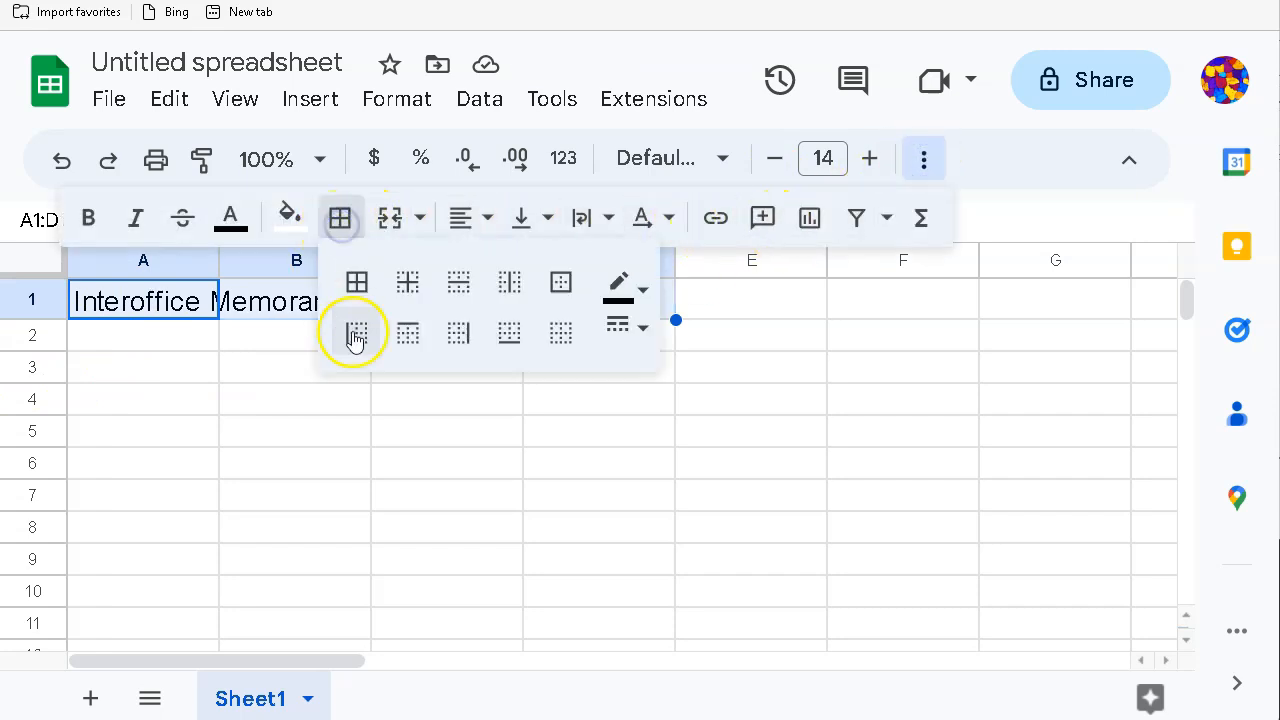
{"action": "left_click", "coordinate": [508, 335]}
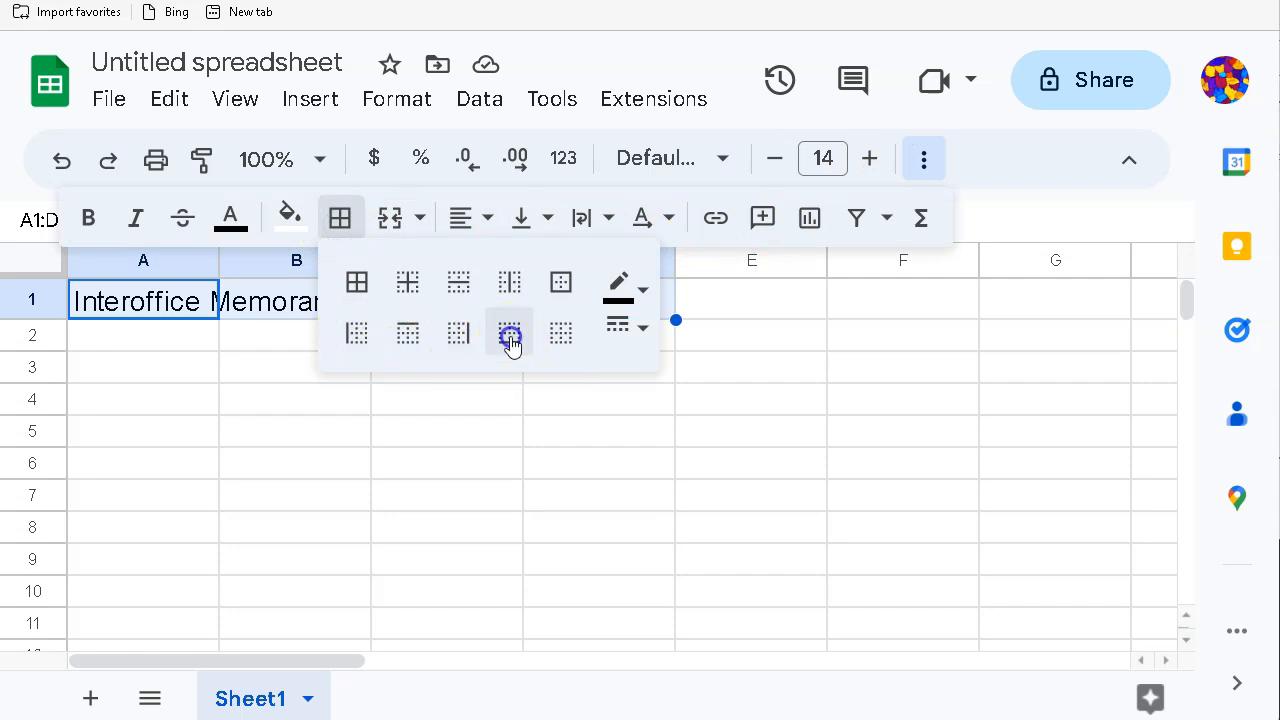
{"action": "left_click", "coordinate": [247, 446]}
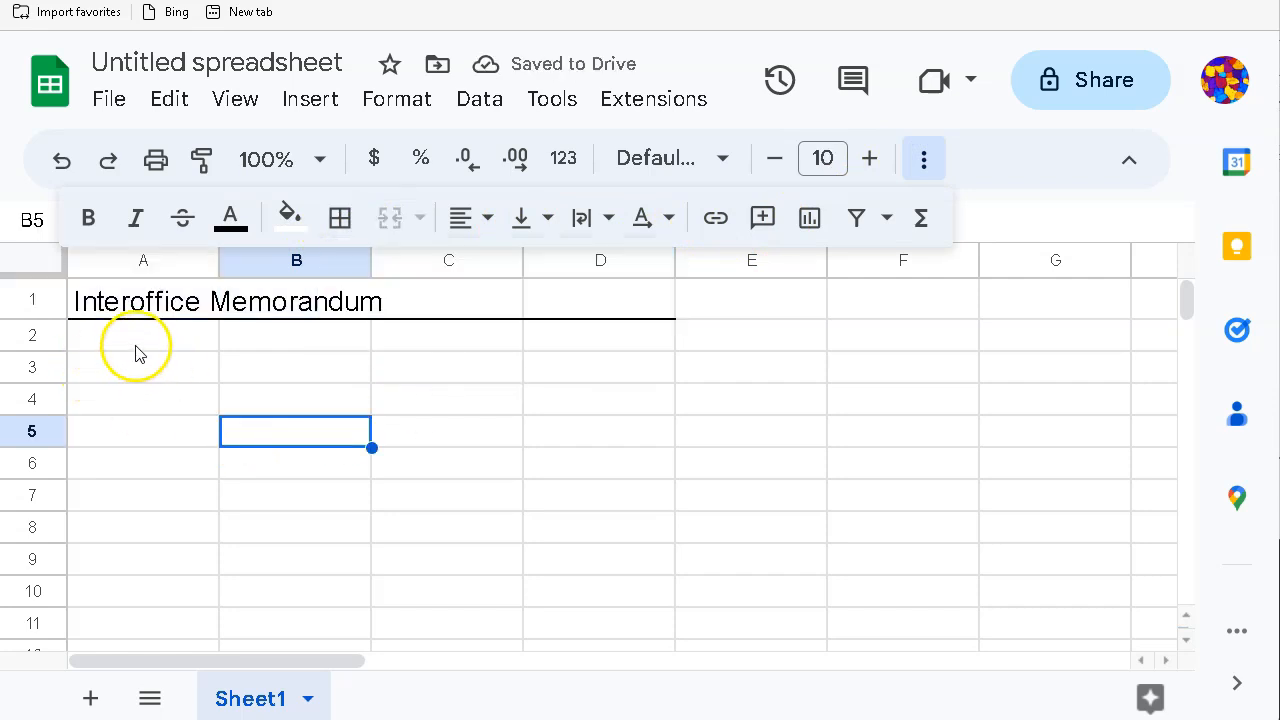
{"action": "left_click", "coordinate": [130, 368]}
Step: Enter the To: label in A3 and the recipient's name in B3
{"action": "type", "text": "to"}
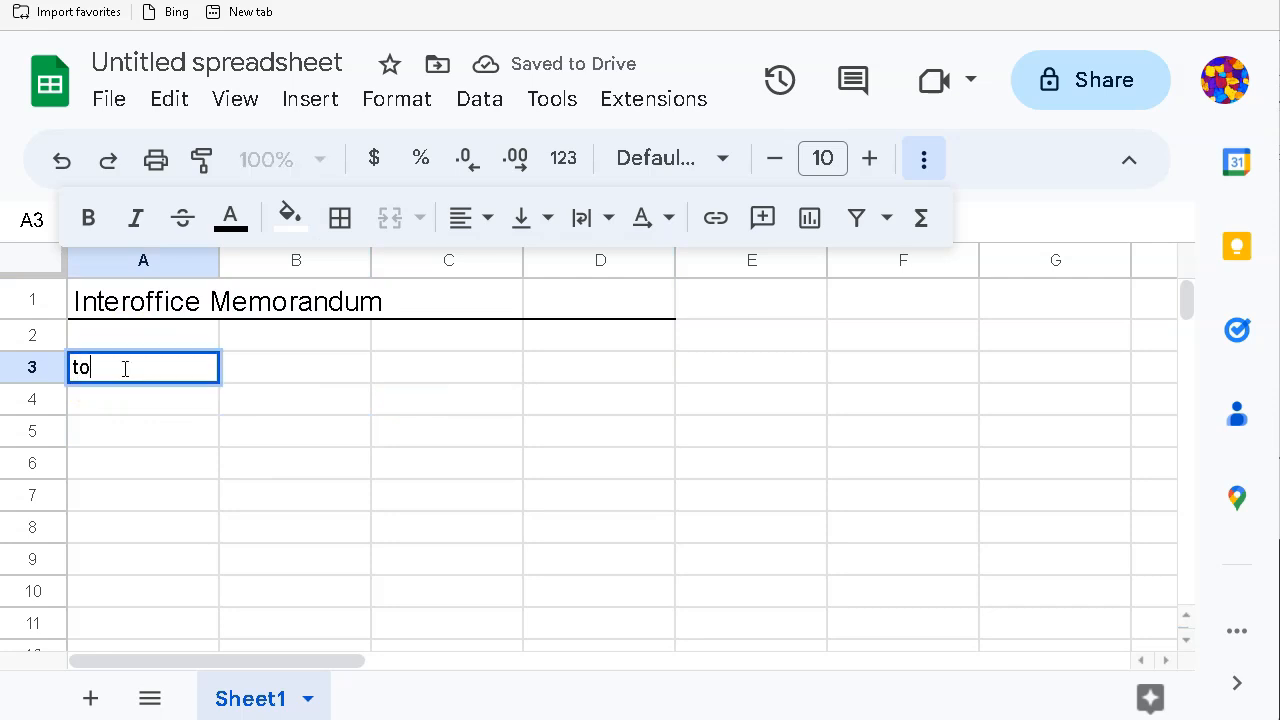
{"action": "type", "text": "To:"}
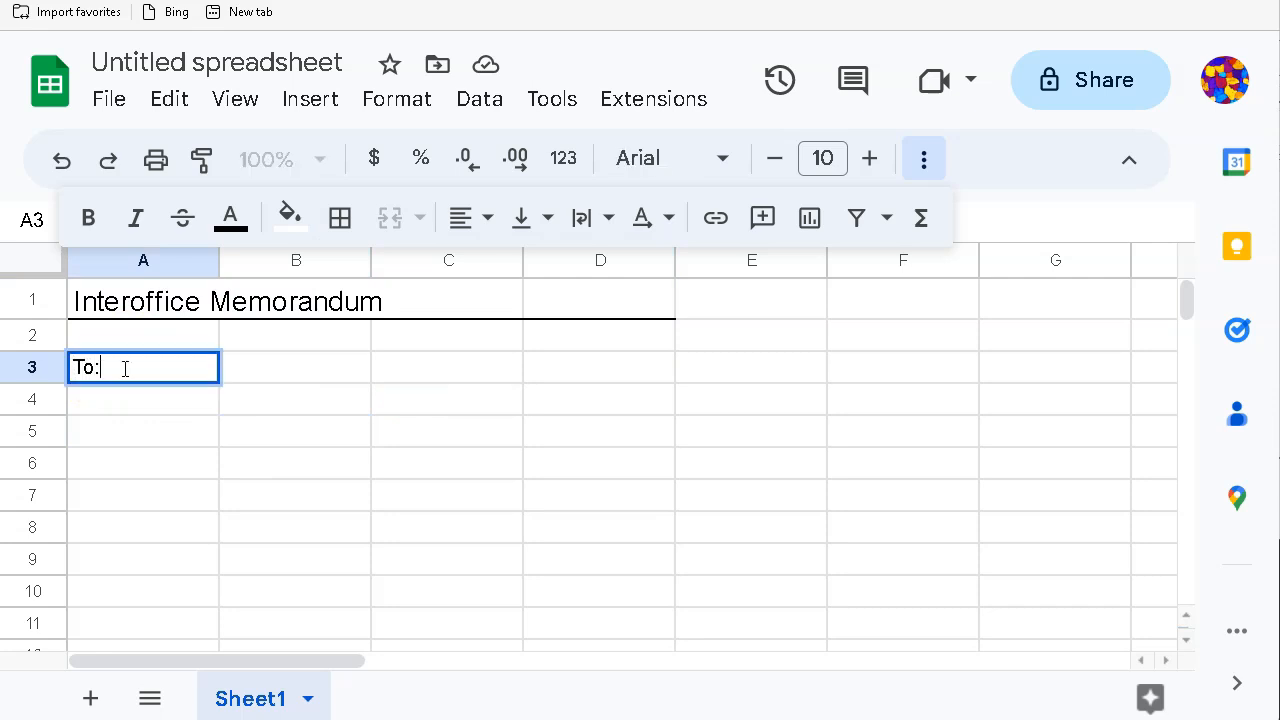
{"action": "key", "text": "Tab"}
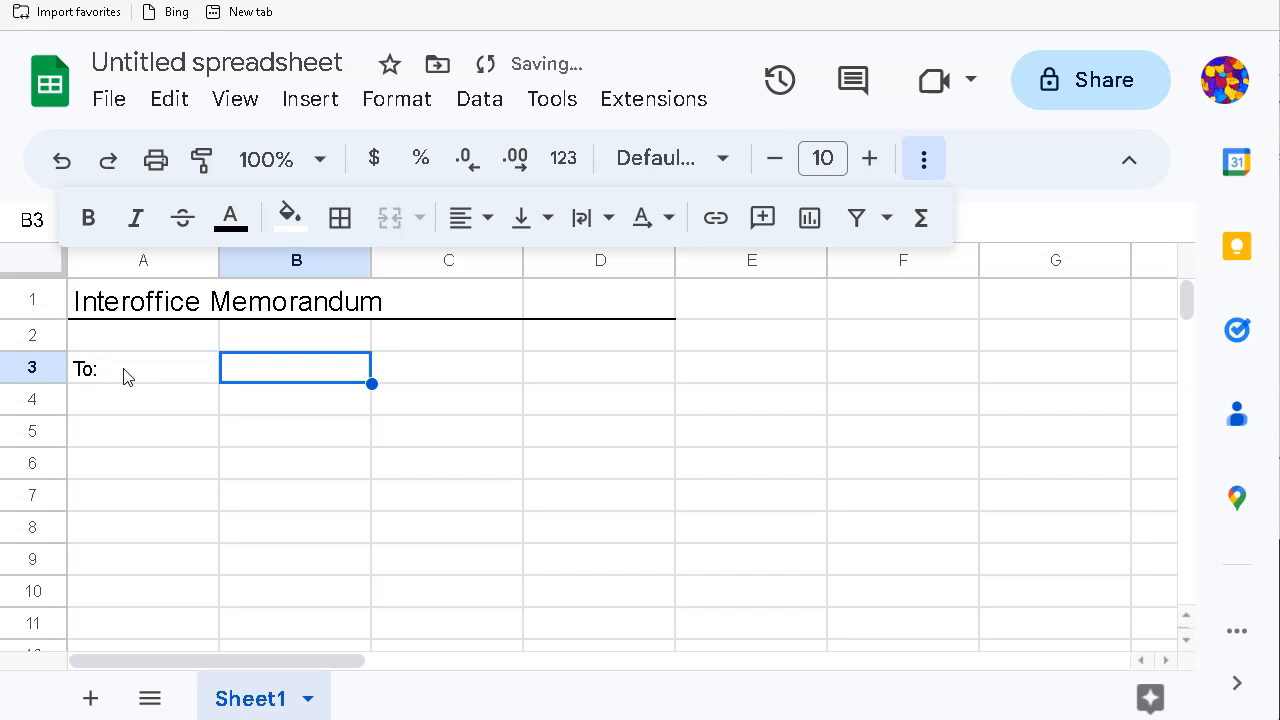
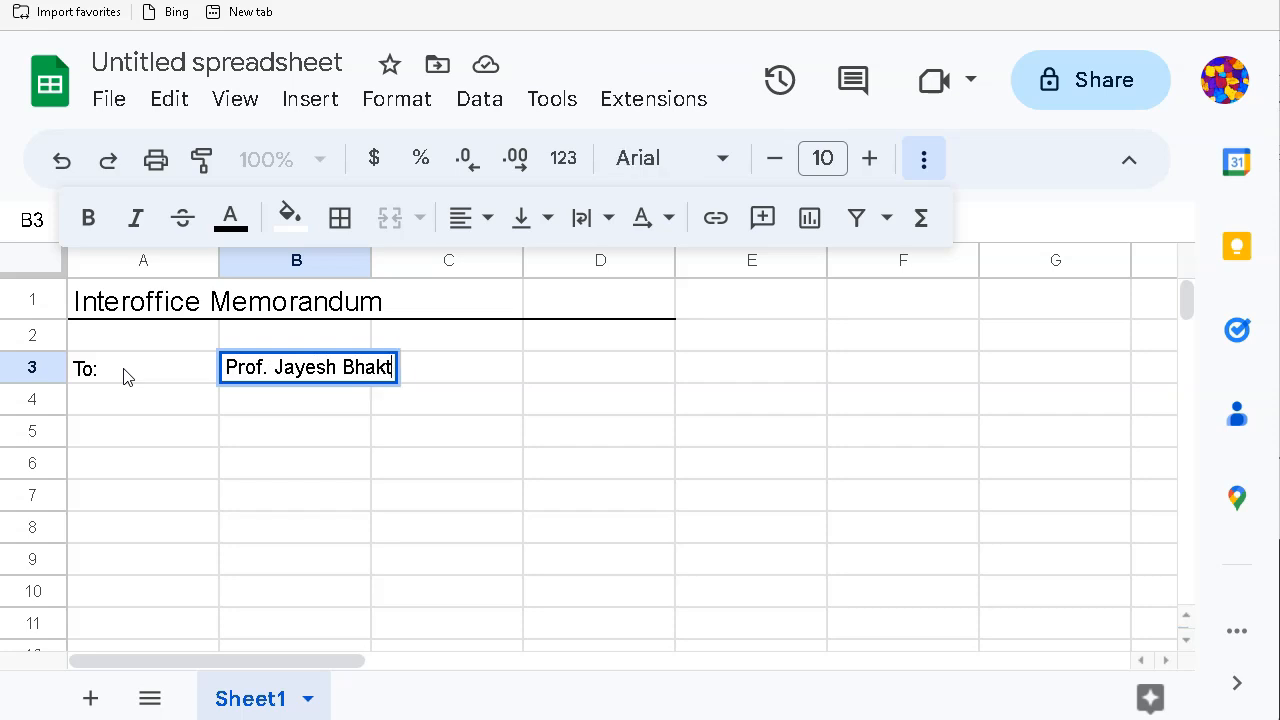
{"action": "key", "text": "Return"}
Step: Enter the From: label in A4 with the 'Your Name' placeholder in B4
{"action": "key", "text": "Left"}
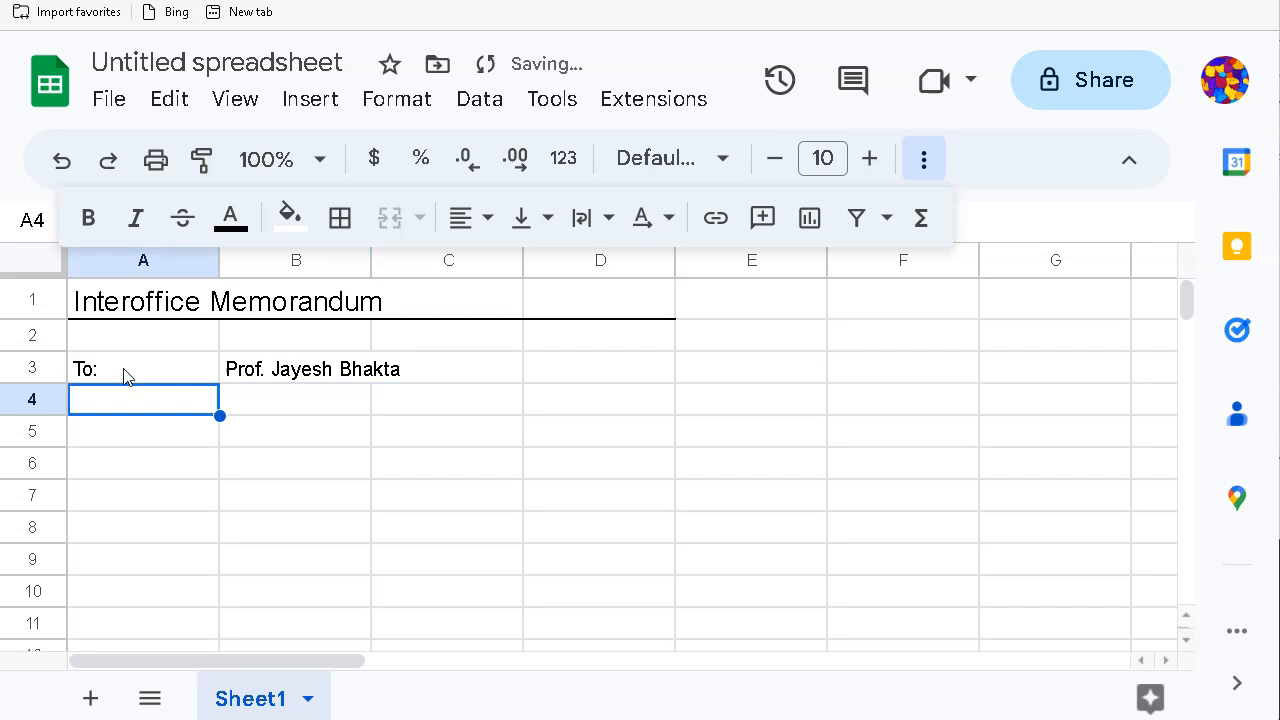
{"action": "type", "text": "From:"}
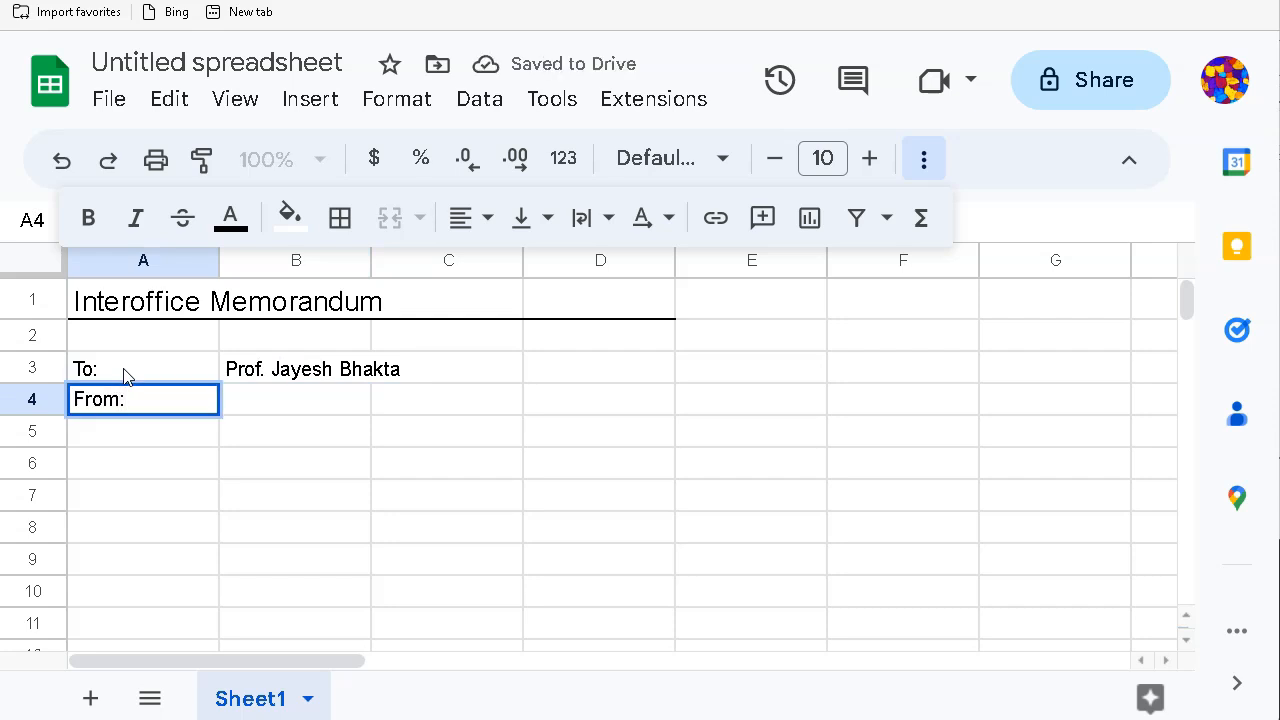
{"action": "key", "text": "Tab"}
{"action": "type", "text": "Yu"}
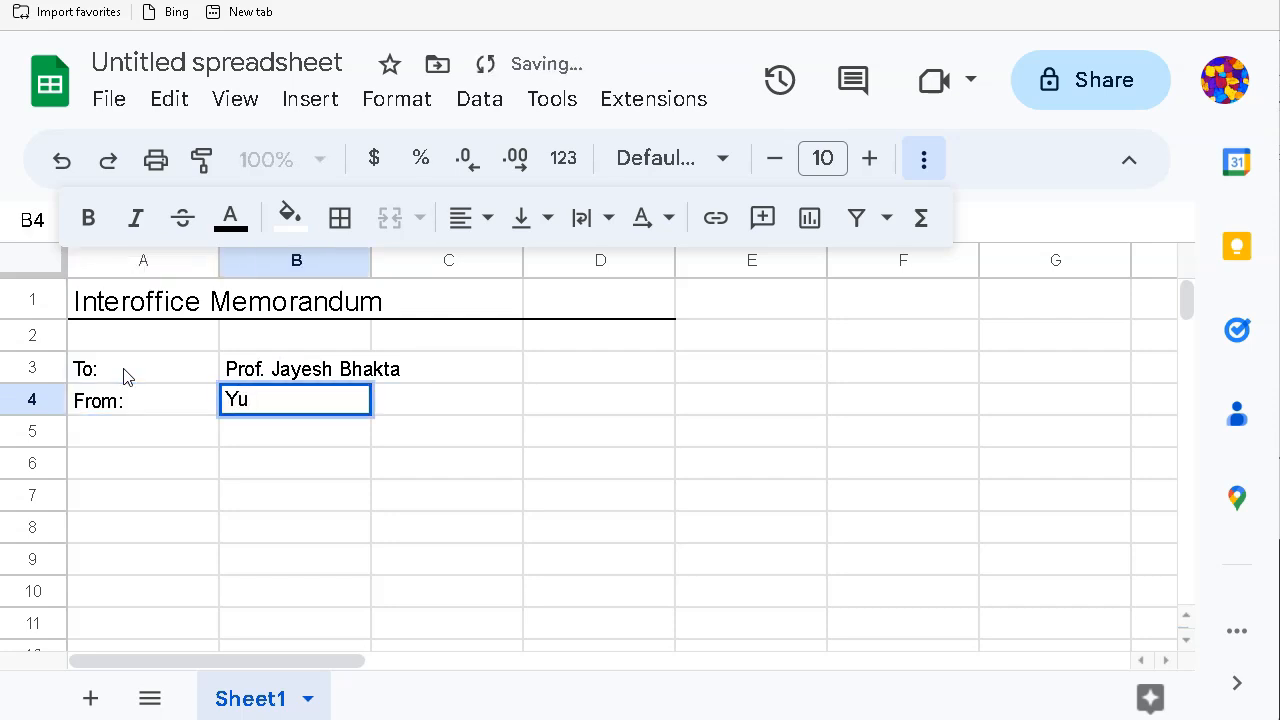
{"action": "key", "text": "BackSpace"}
{"action": "type", "text": "our Name"}
{"action": "key", "text": "Return"}
Step: Enter the Subject: label in A5 with 'Pendulum Investigation Data' in B5
{"action": "key", "text": "Left"}
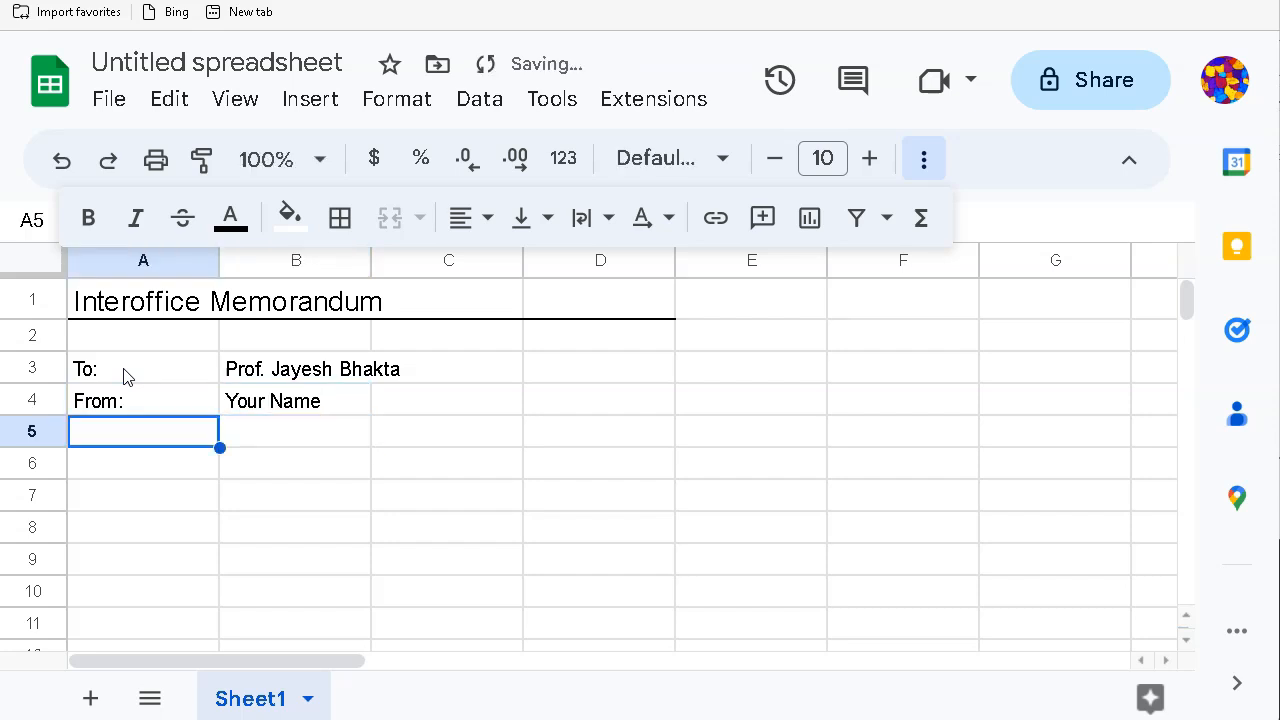
{"action": "type", "text": "Subject:"}
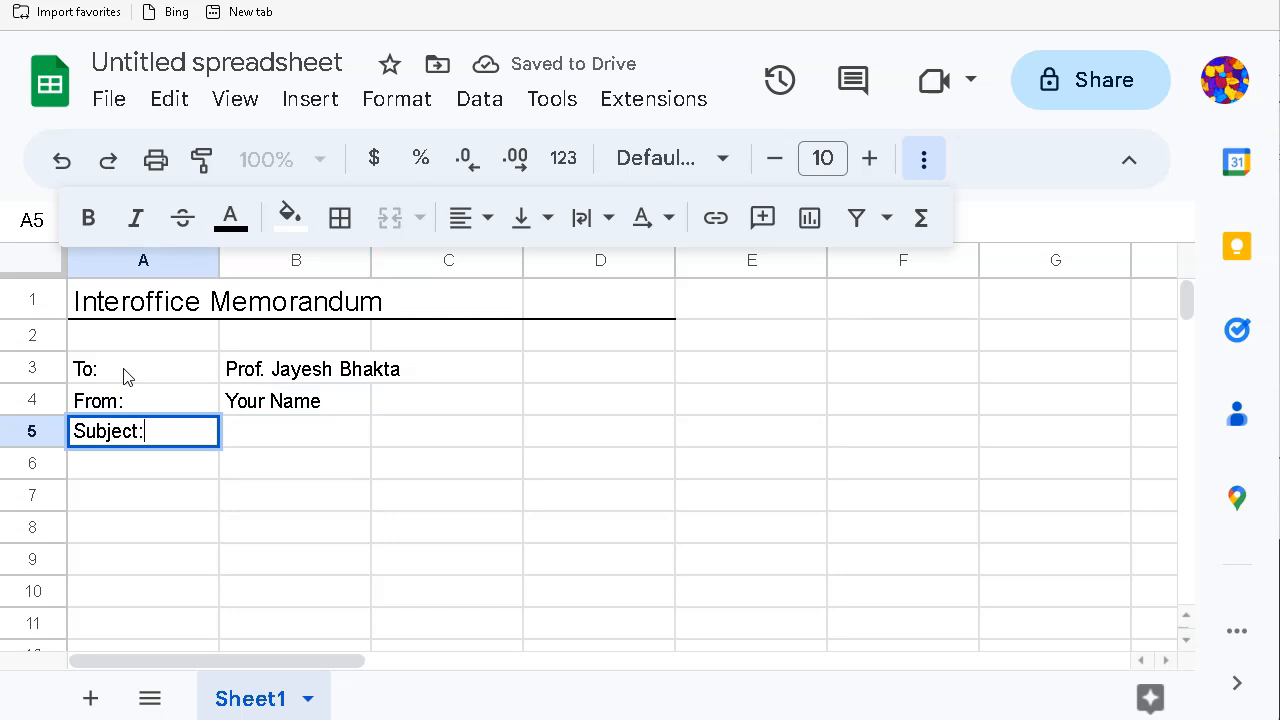
{"action": "key", "text": "Tab"}
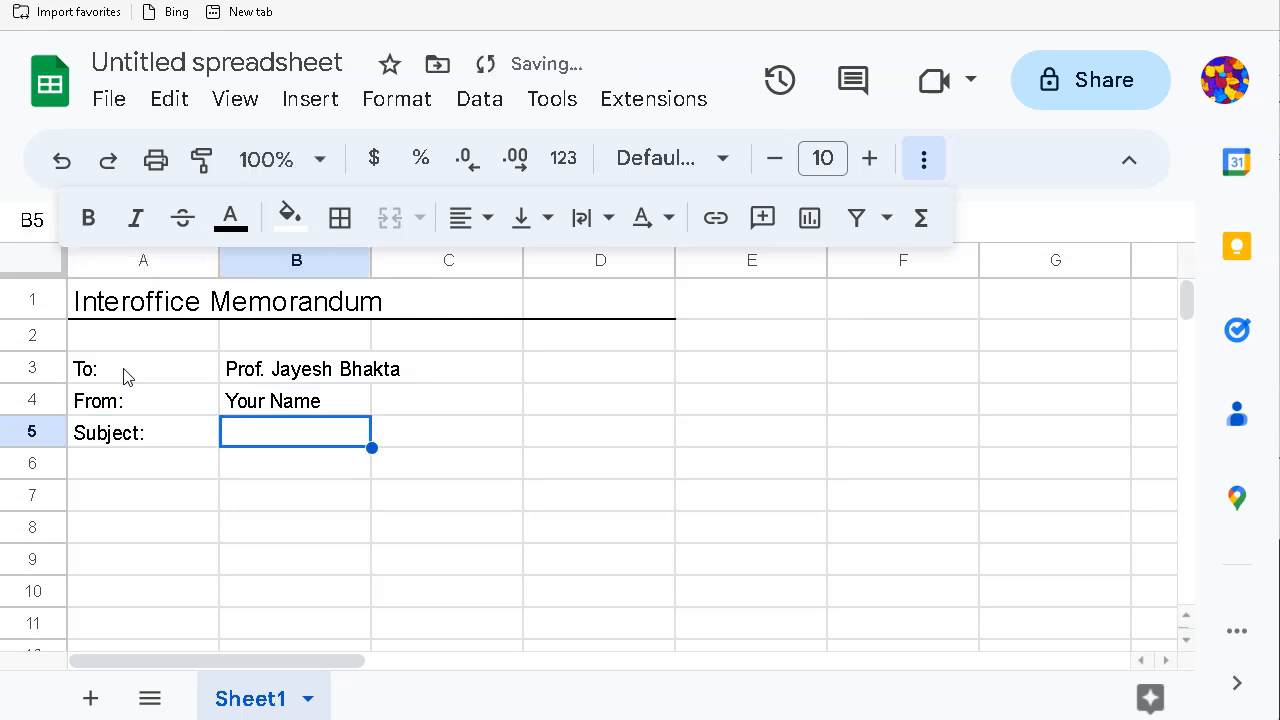
{"action": "type", "text": "Pend"}
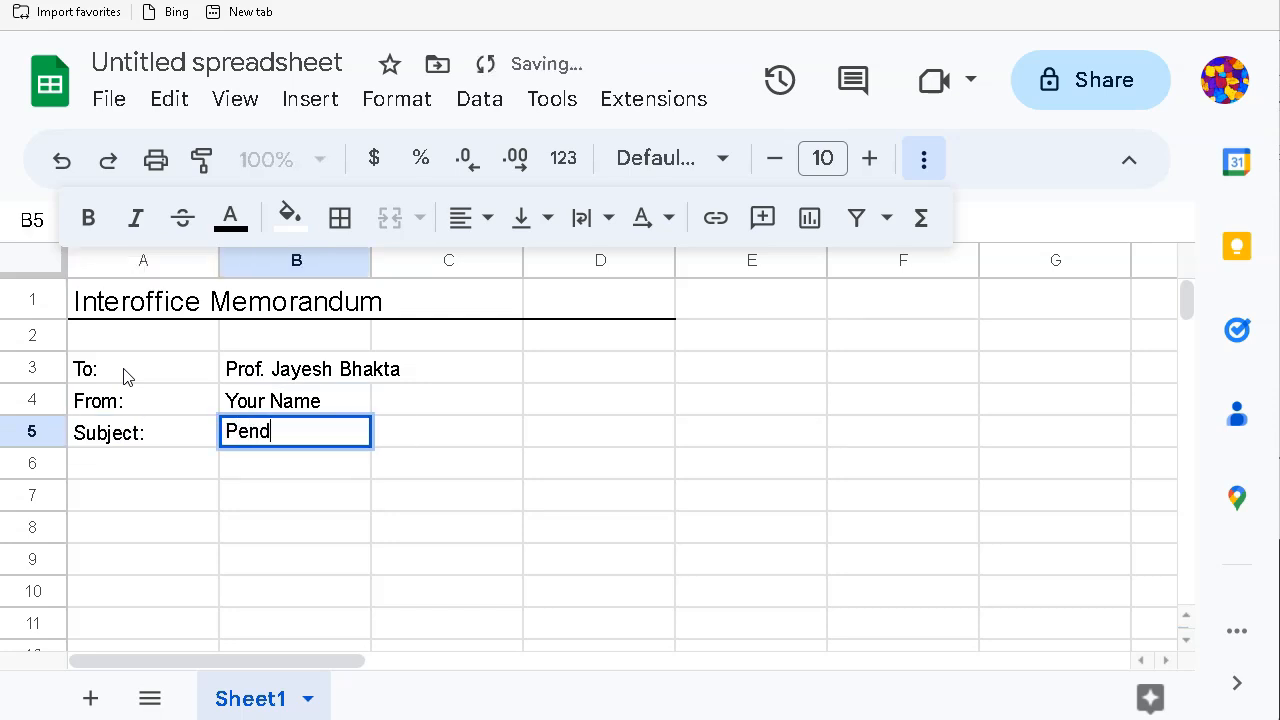
{"action": "type", "text": "ulum Invest"}
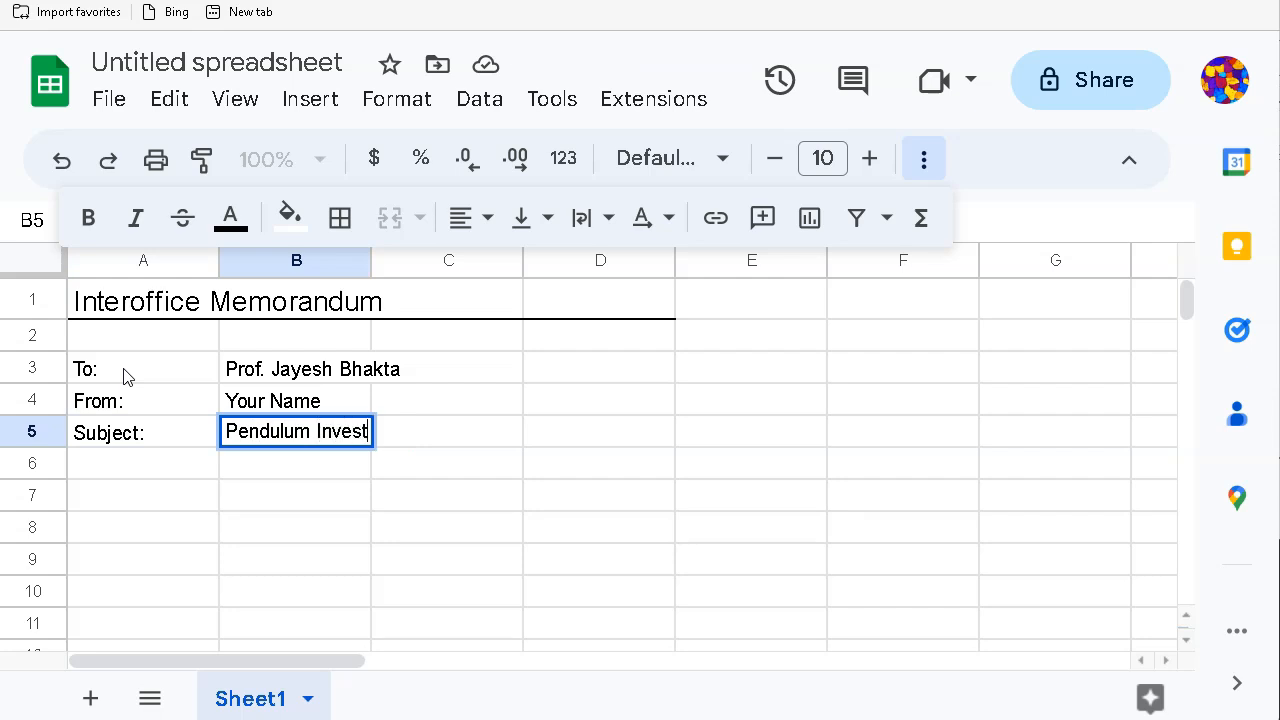
{"action": "type", "text": "igation Data"}
{"action": "key", "text": "Return"}
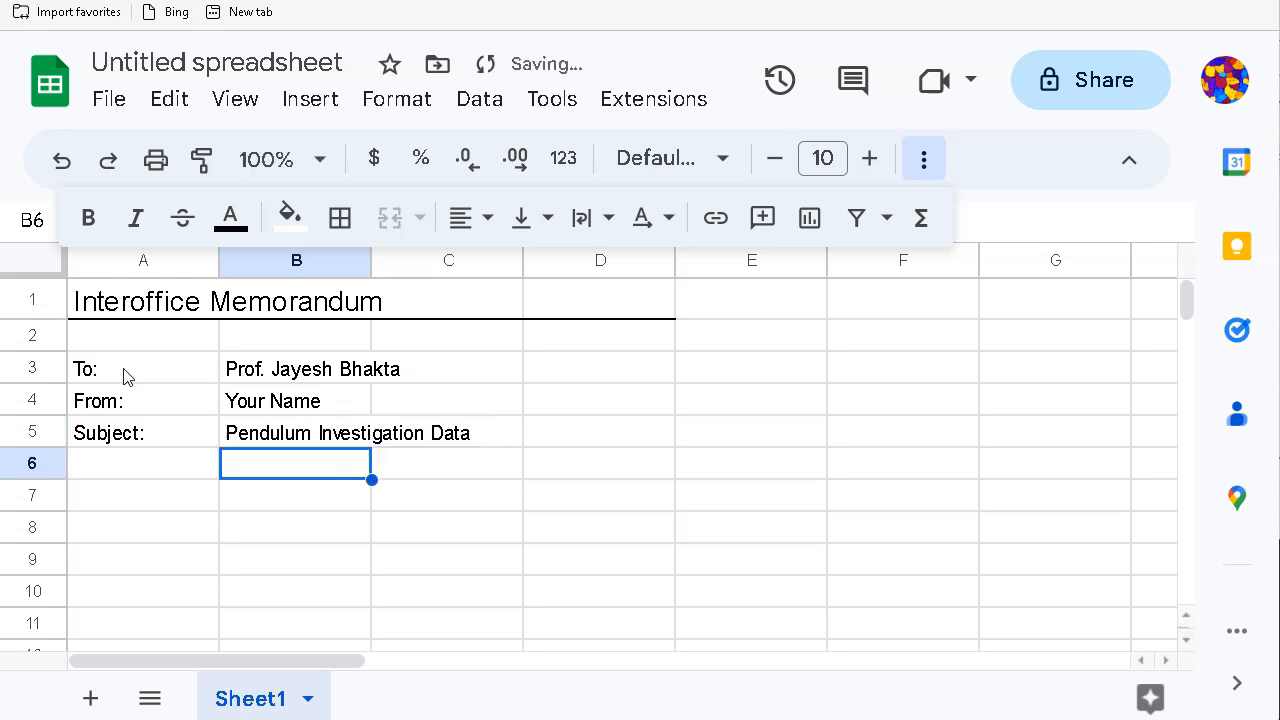
Step: Add the Date: label with 03/14/2023 in row 6 and the CC: label in A7
{"action": "key", "text": "Left"}
{"action": "type", "text": "Data"}
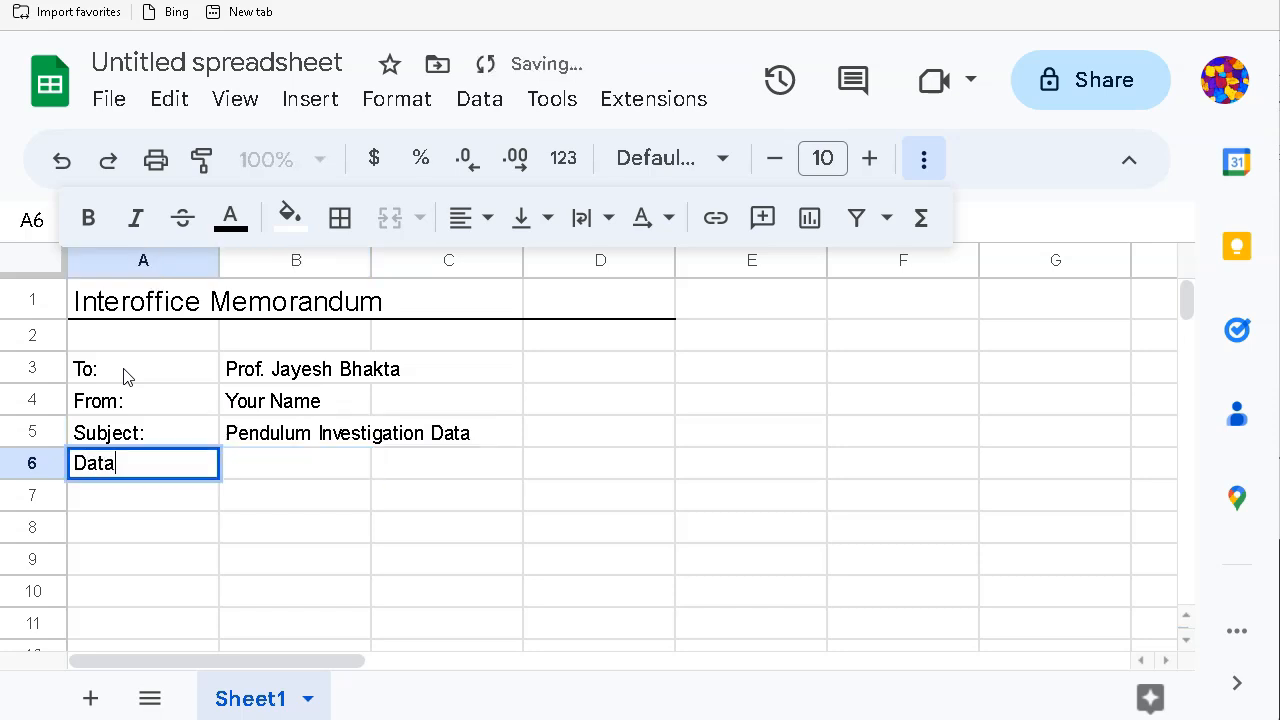
{"action": "key", "text": "BackSpace"}
{"action": "type", "text": "e"}
{"action": "key", "text": "Tab"}
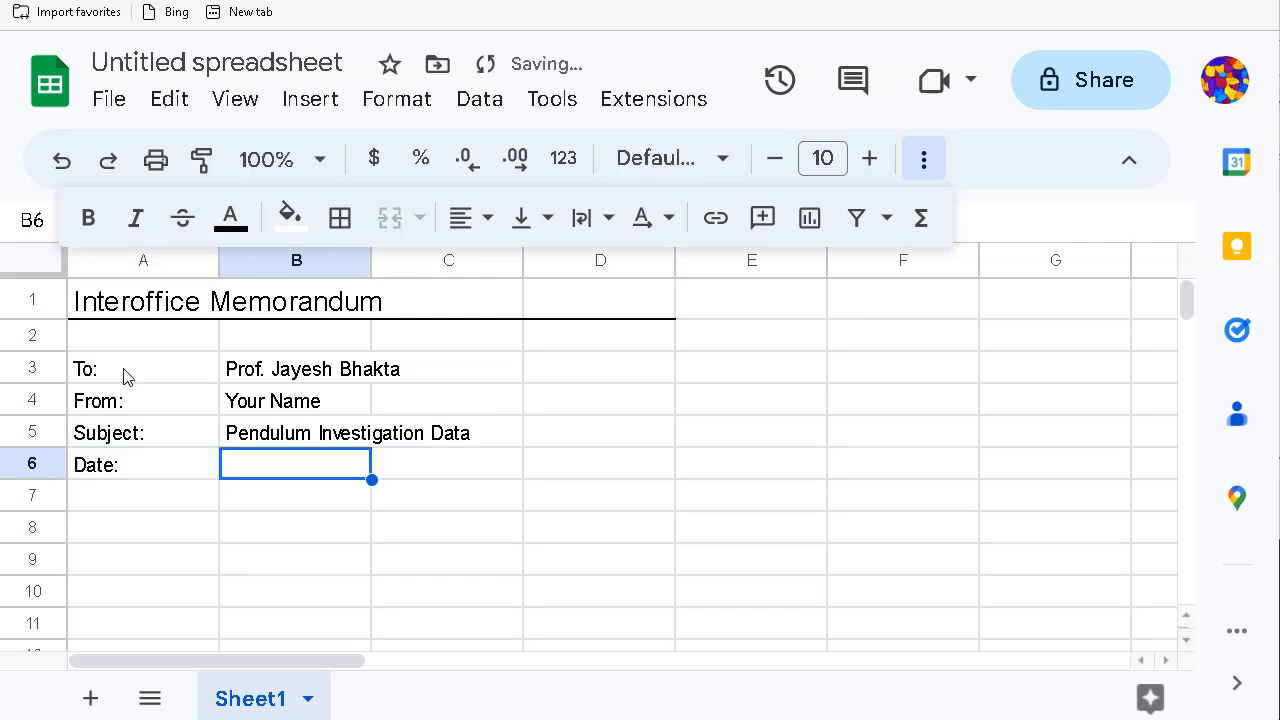
{"action": "type", "text": "03/"}
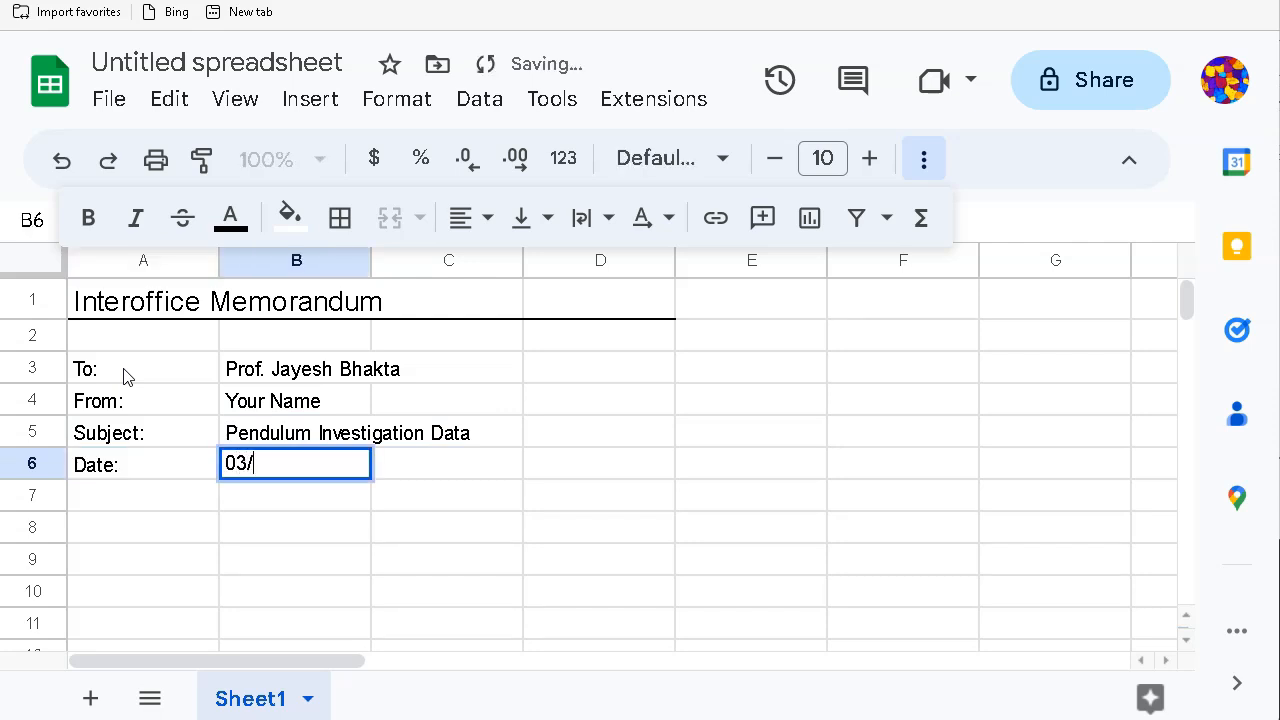
{"action": "type", "text": "14/202"}
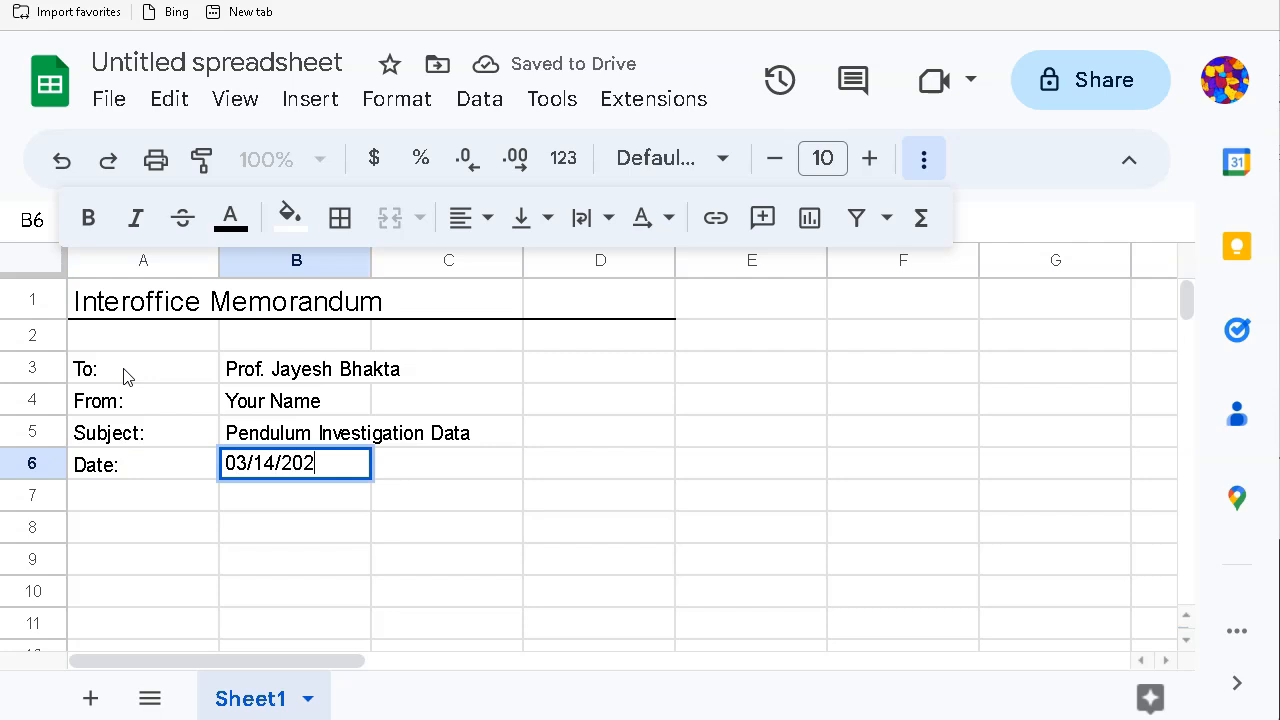
{"action": "key", "text": "Return"}
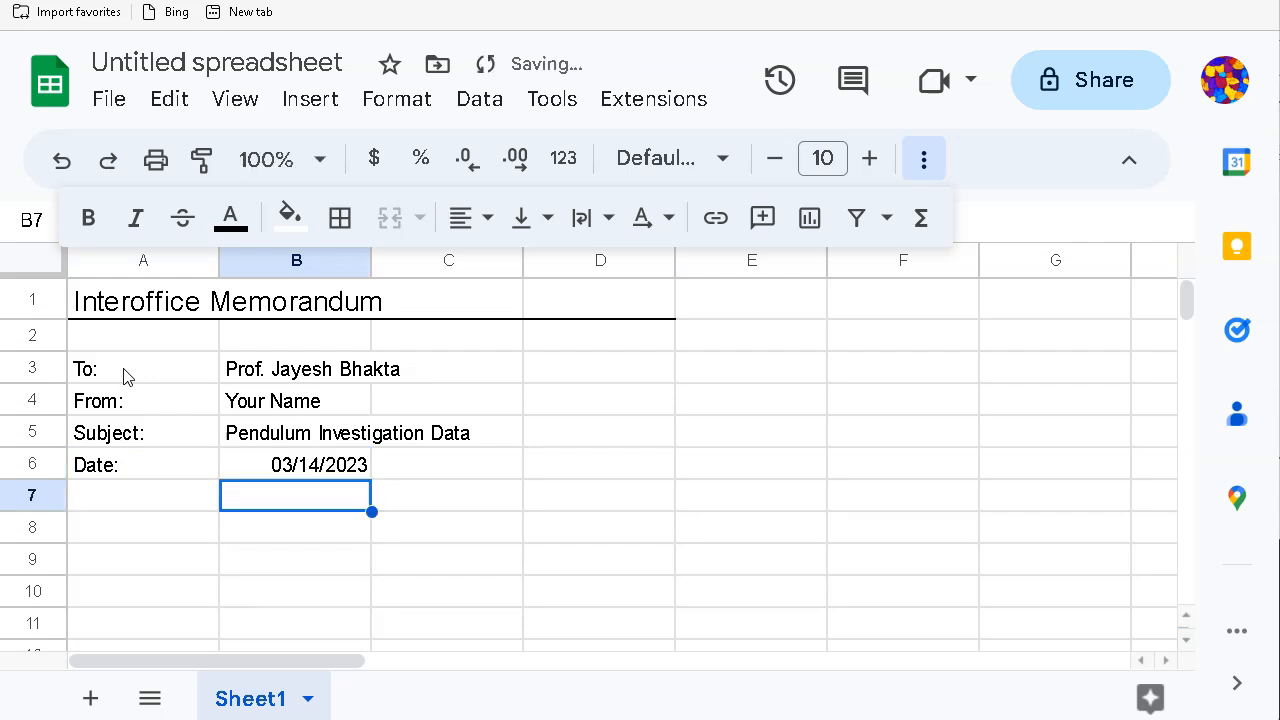
{"action": "key", "text": "Left"}
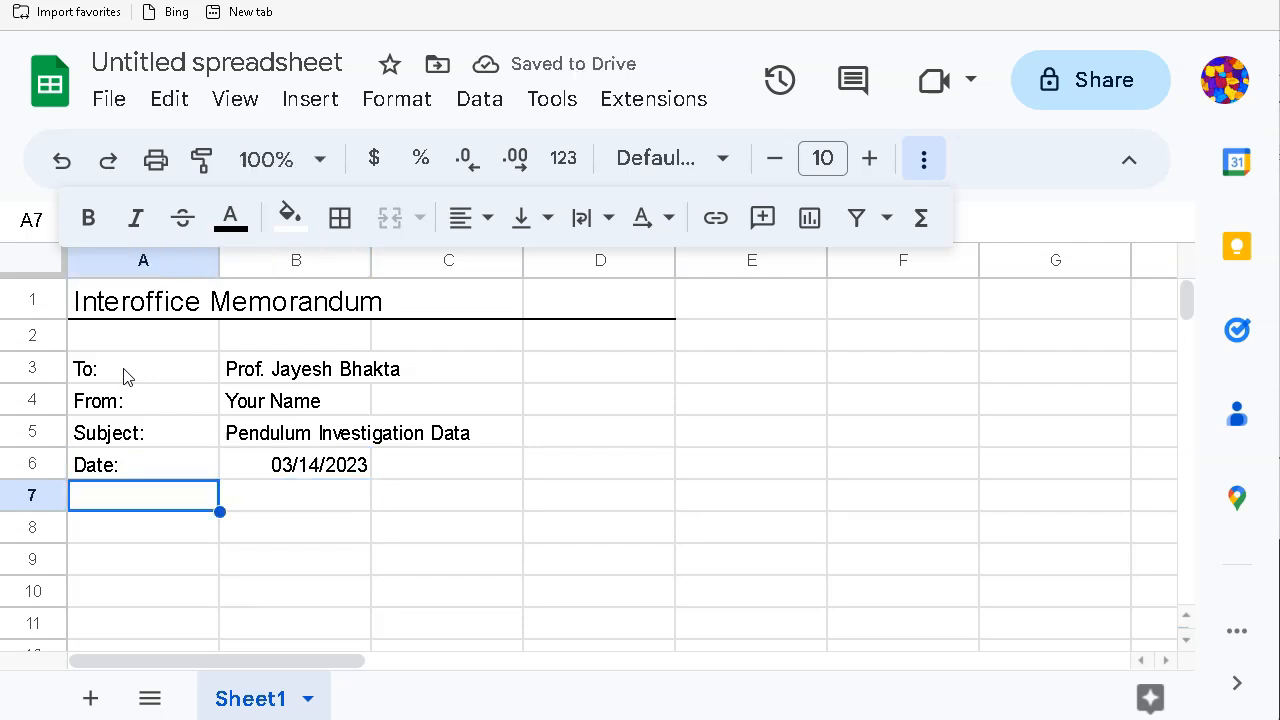
{"action": "type", "text": "CC:"}
{"action": "key", "text": "Tab"}
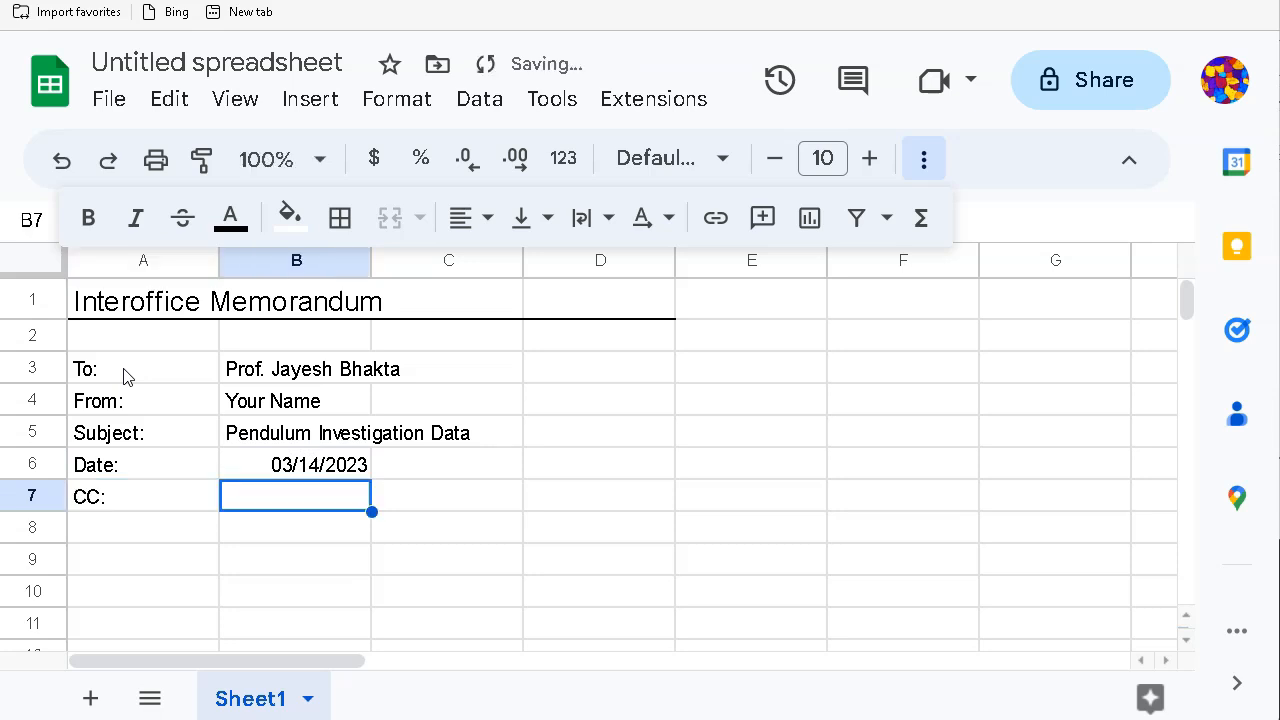
Step: Add a bottom border under the CC row, A7:D7
{"action": "left_click_drag", "start_coordinate": [149, 497], "coordinate": [630, 506]}
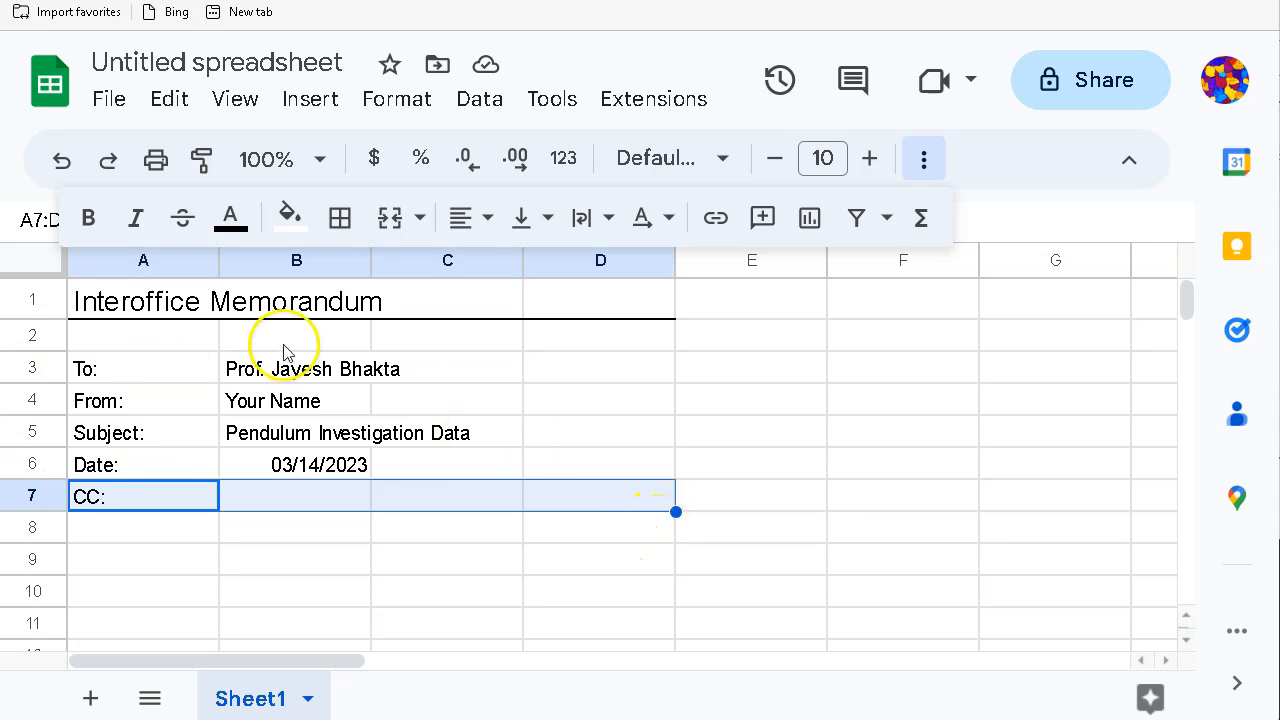
{"action": "left_click", "coordinate": [340, 218]}
{"action": "left_click", "coordinate": [512, 338]}
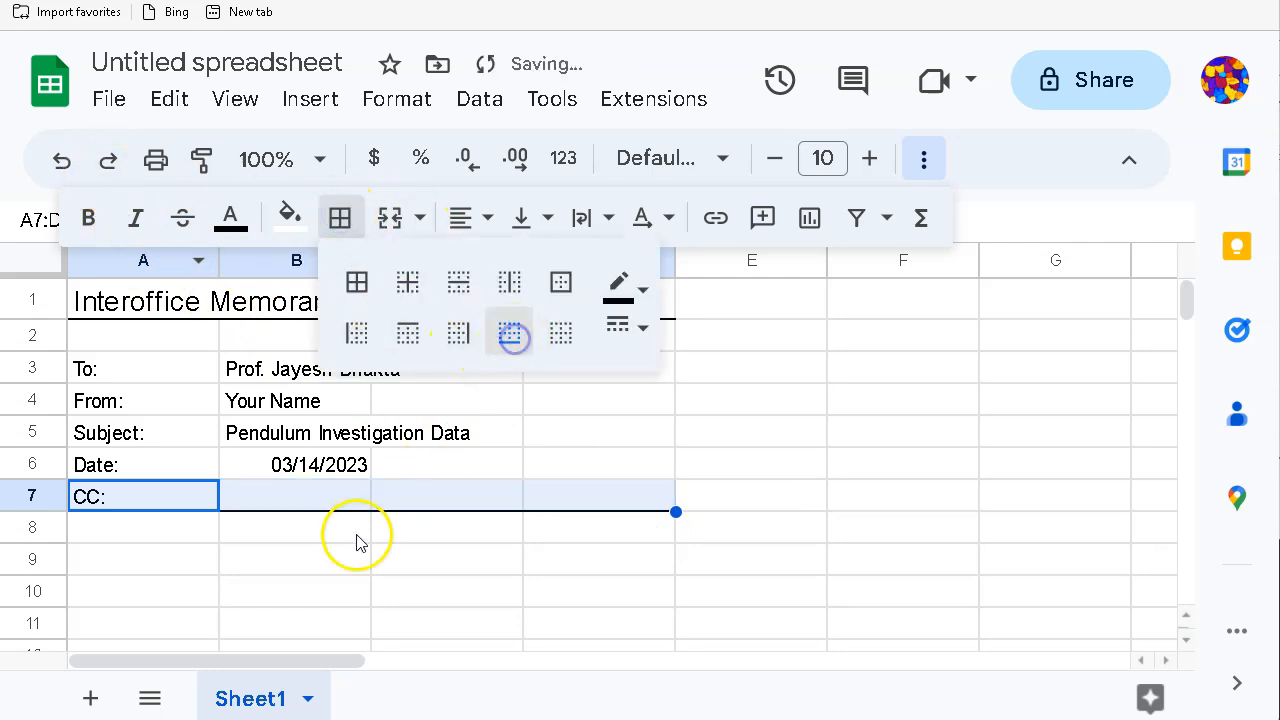
{"action": "left_click", "coordinate": [303, 559]}
{"action": "scroll", "coordinate": [525, 566], "scroll_direction": "down", "scroll_amount": 1}
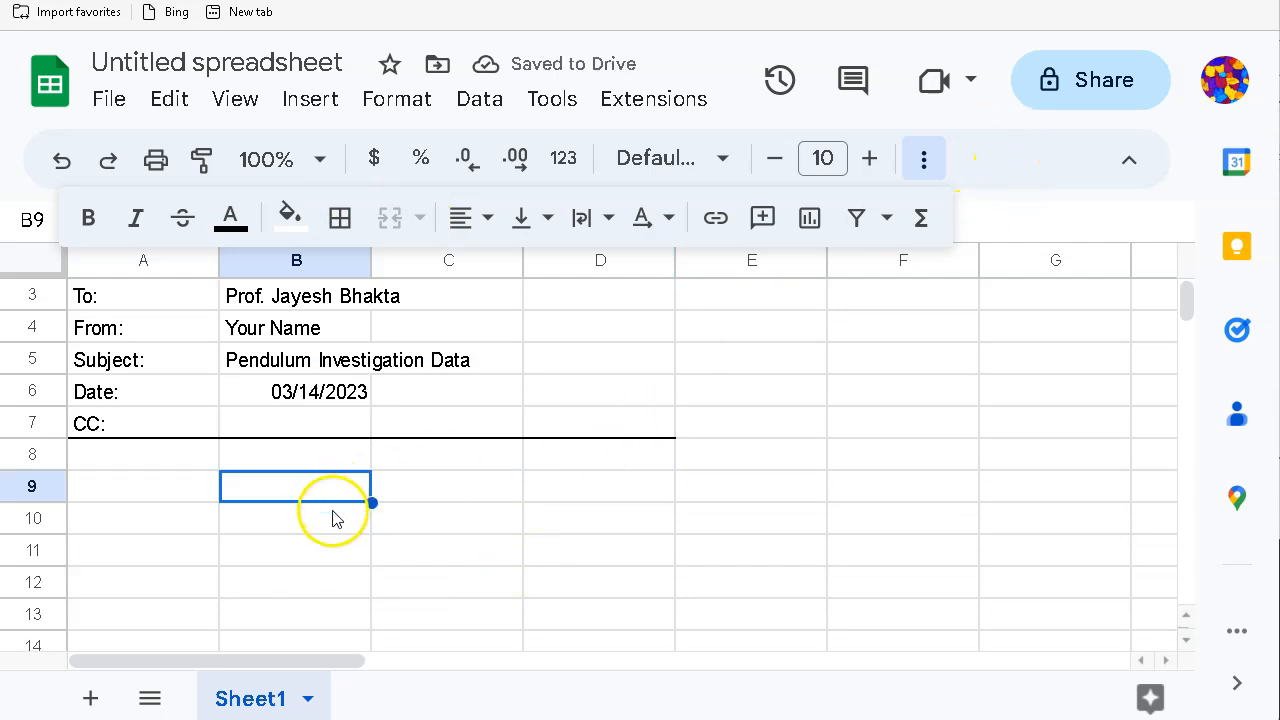
{"action": "left_click", "coordinate": [129, 491]}
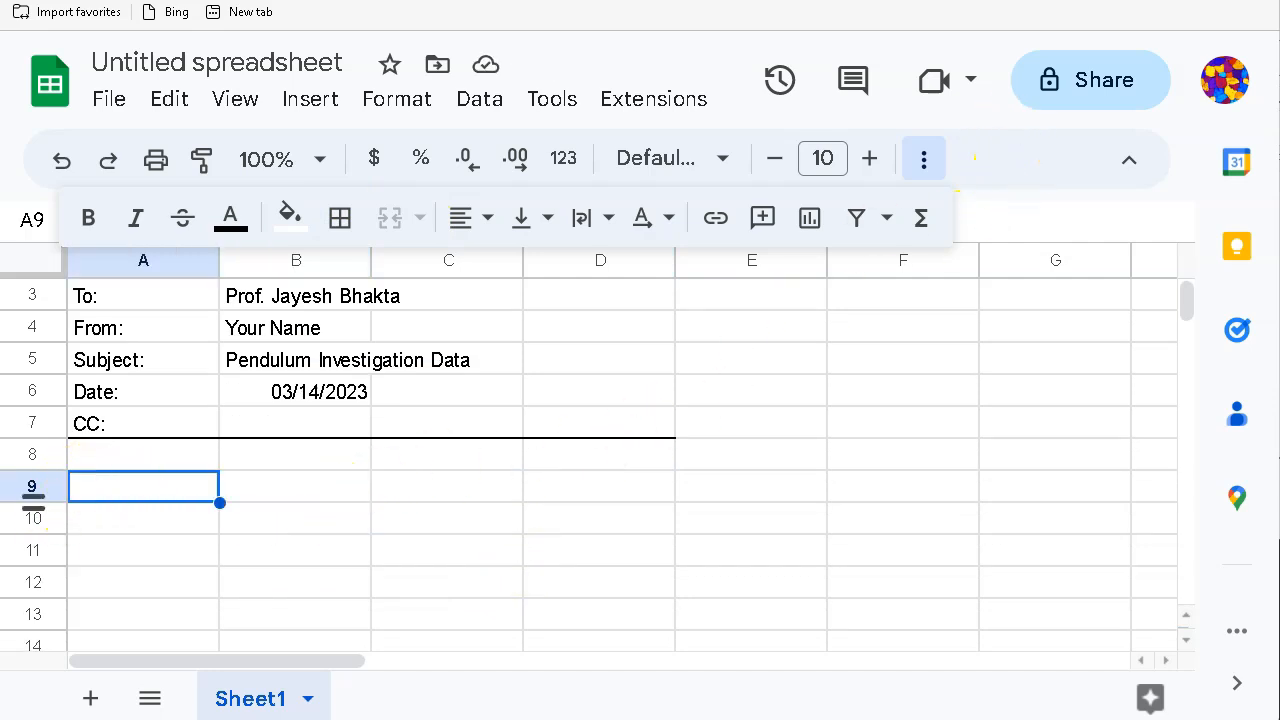
Step: Type the heading 'Data' in A9 and set its font size to 13
{"action": "type", "text": "Data"}
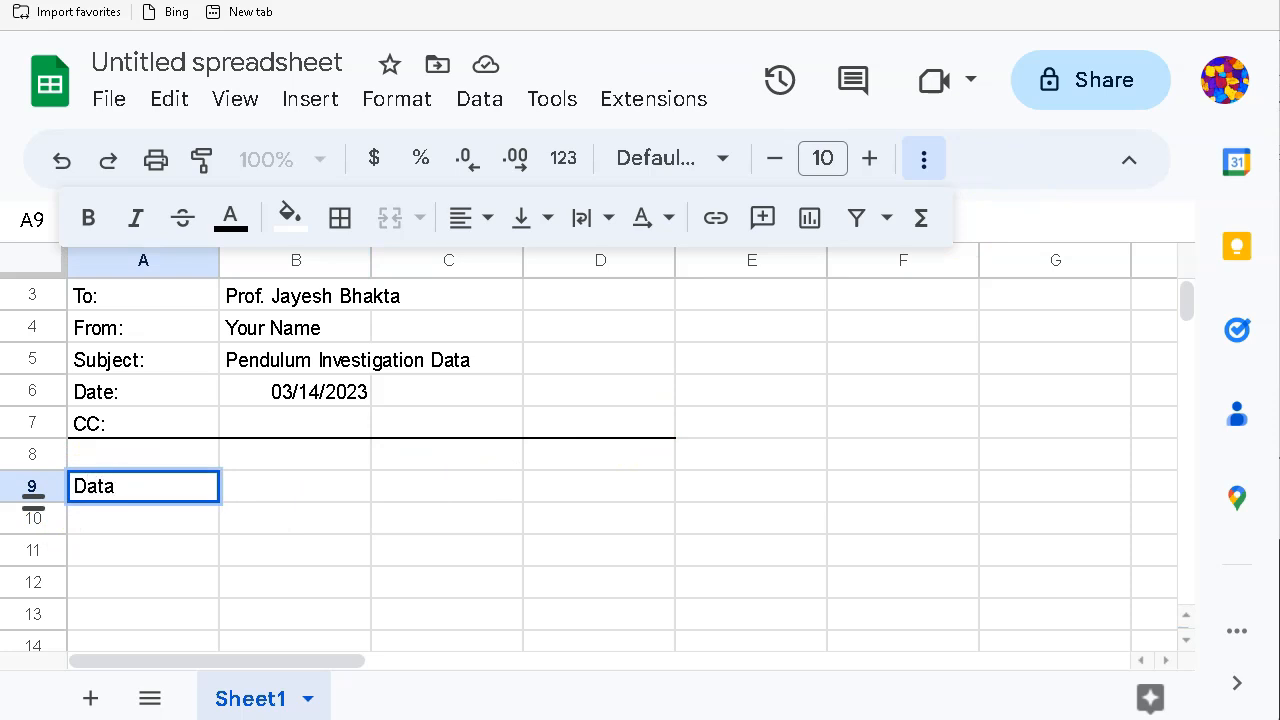
{"action": "left_click", "coordinate": [105, 550]}
{"action": "left_click", "coordinate": [108, 489]}
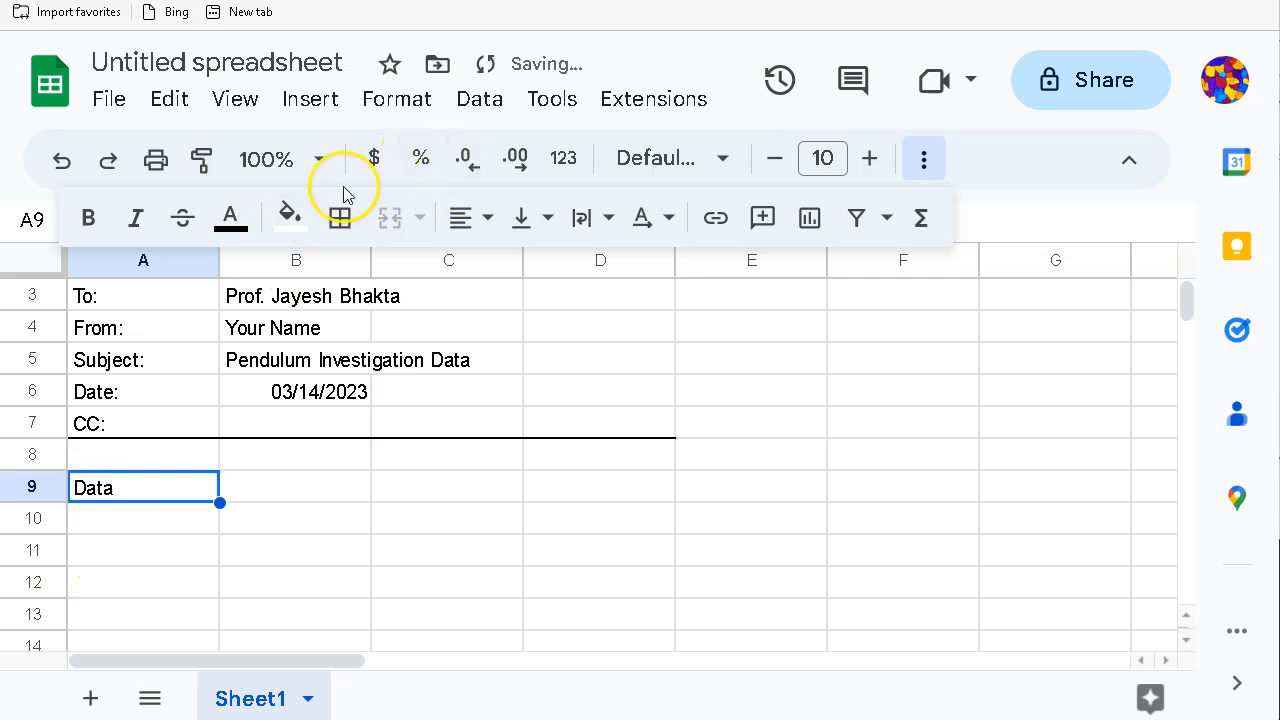
{"action": "left_click", "coordinate": [870, 158]}
{"action": "left_click", "coordinate": [870, 158]}
{"action": "left_click", "coordinate": [870, 158]}
{"action": "left_click", "coordinate": [872, 158]}
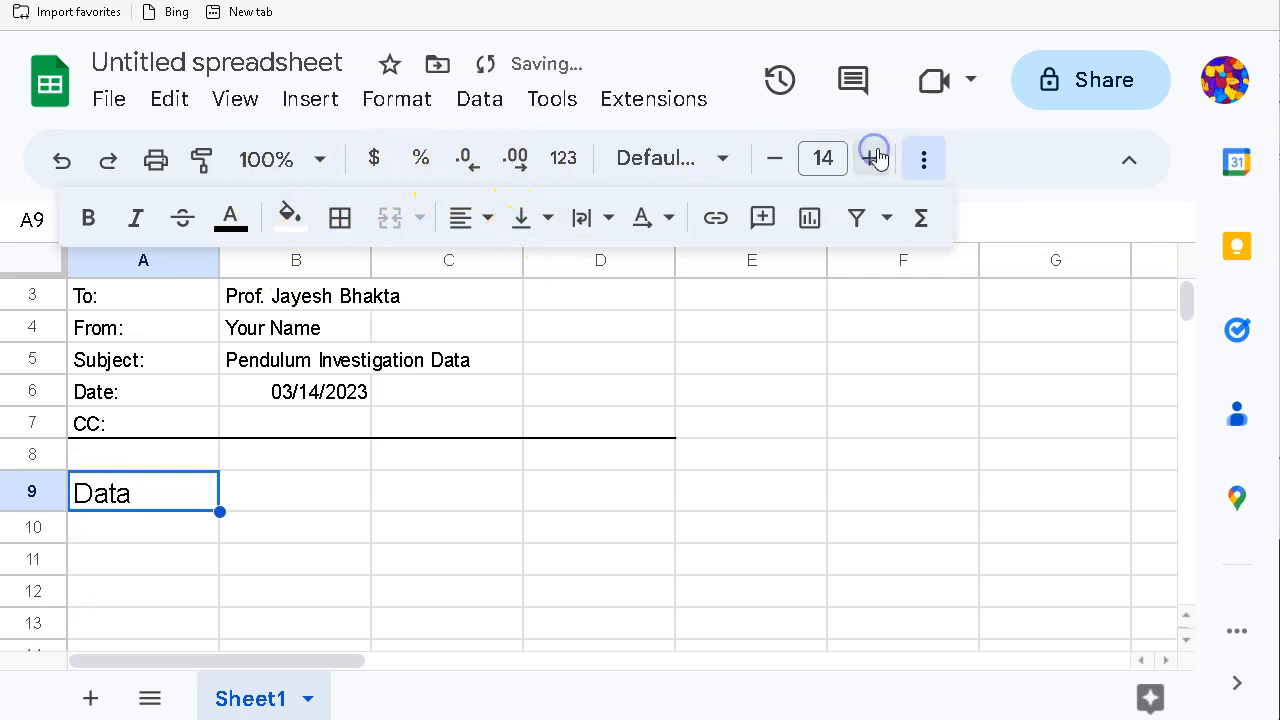
{"action": "left_click", "coordinate": [775, 160]}
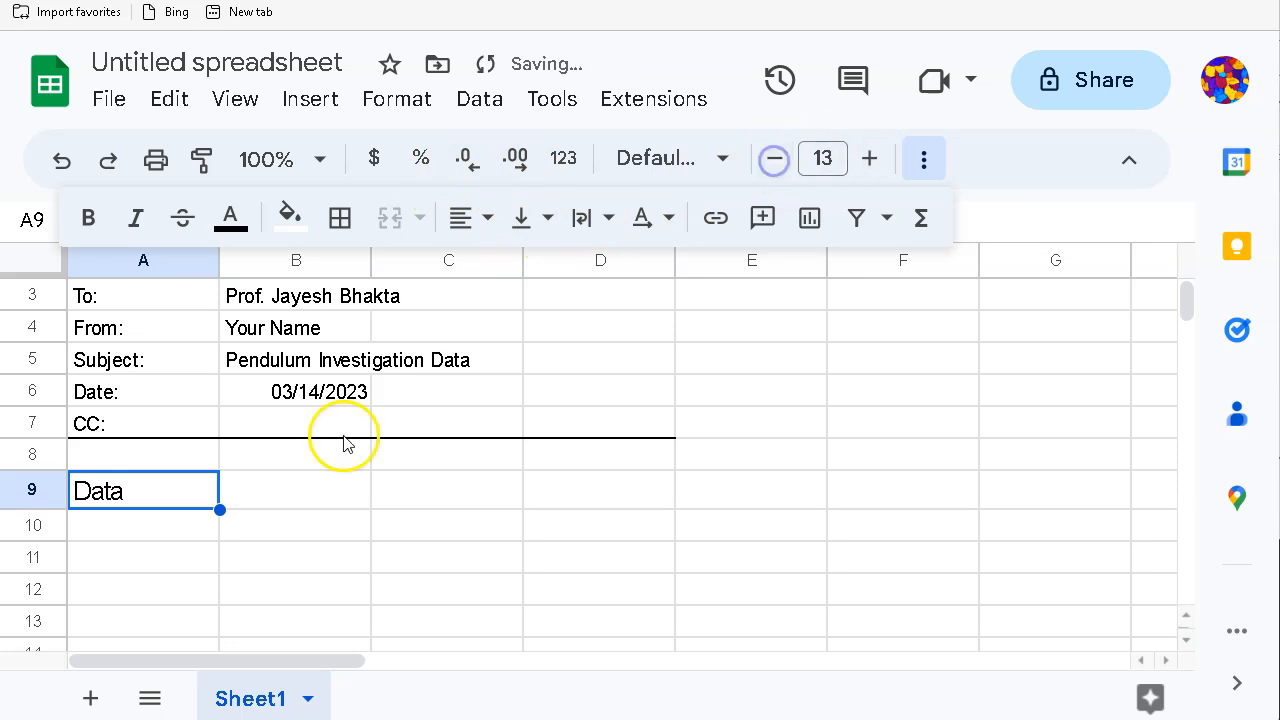
{"action": "left_click", "coordinate": [234, 536]}
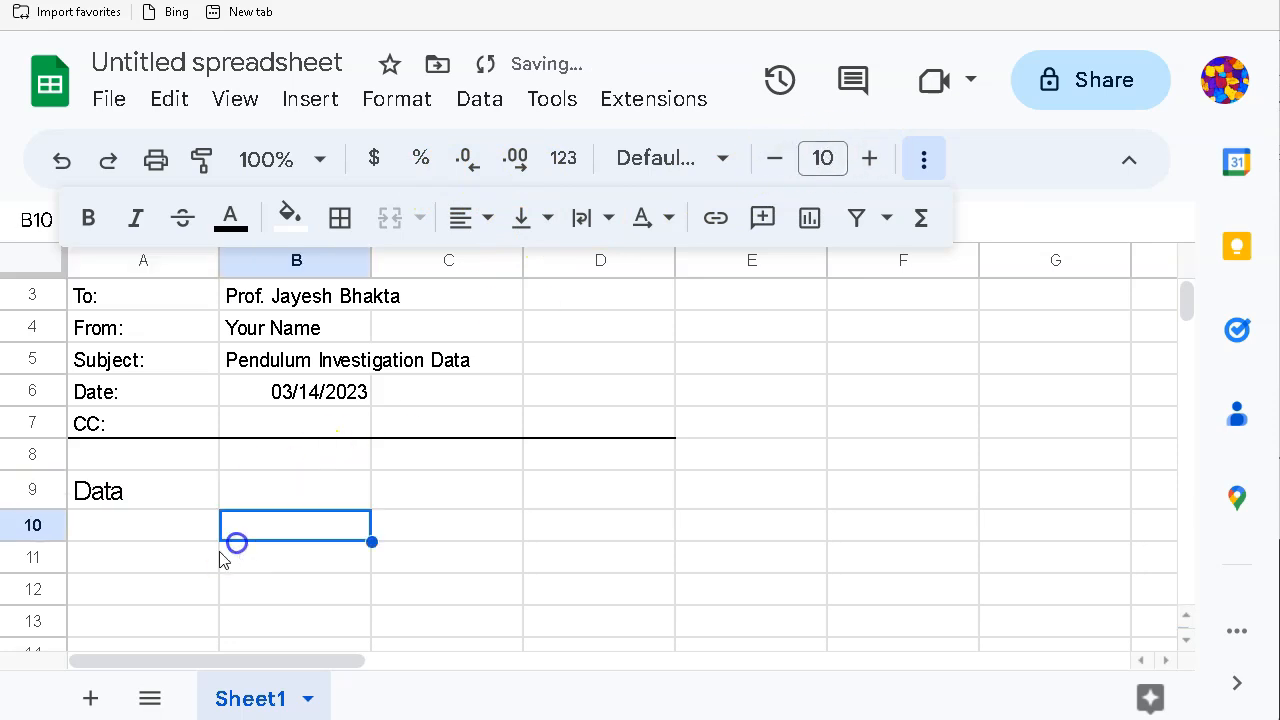
Step: Type 'Measurements with the 20g Pendulum Bob' into A11 as the table caption
{"action": "left_click", "coordinate": [115, 558]}
{"action": "type", "text": "Meausure"}
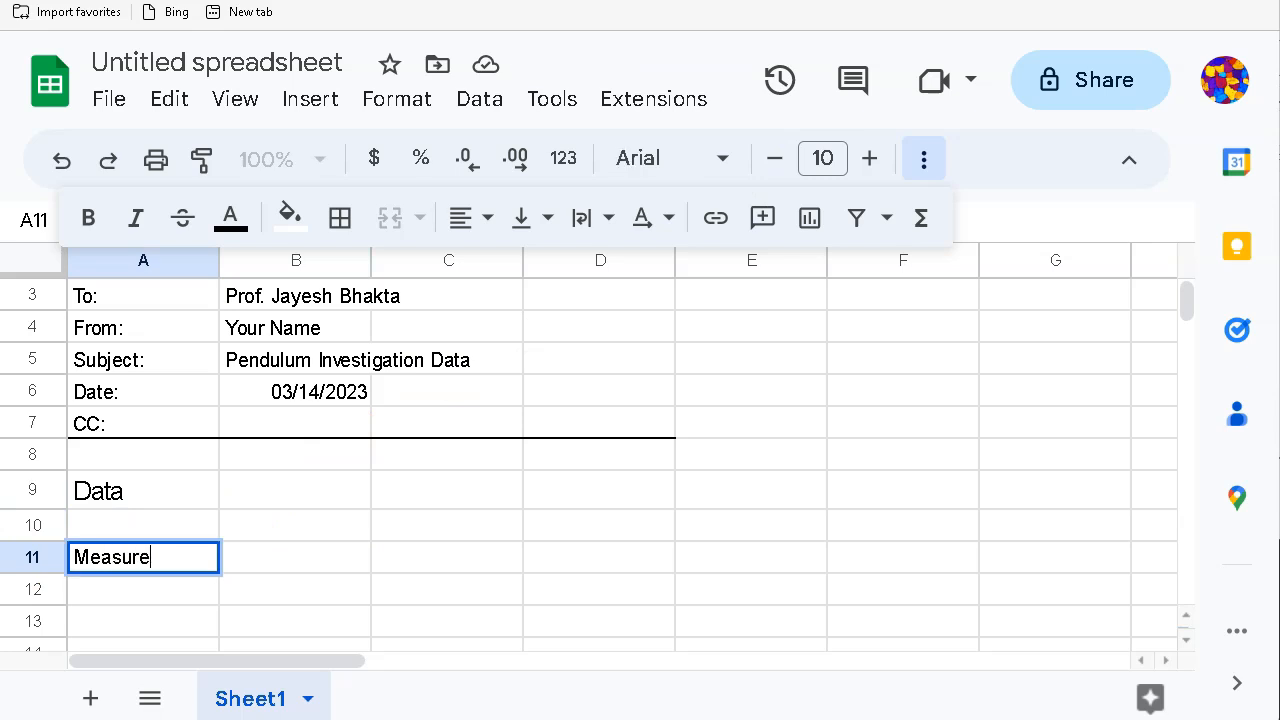
{"action": "type", "text": "ments for"}
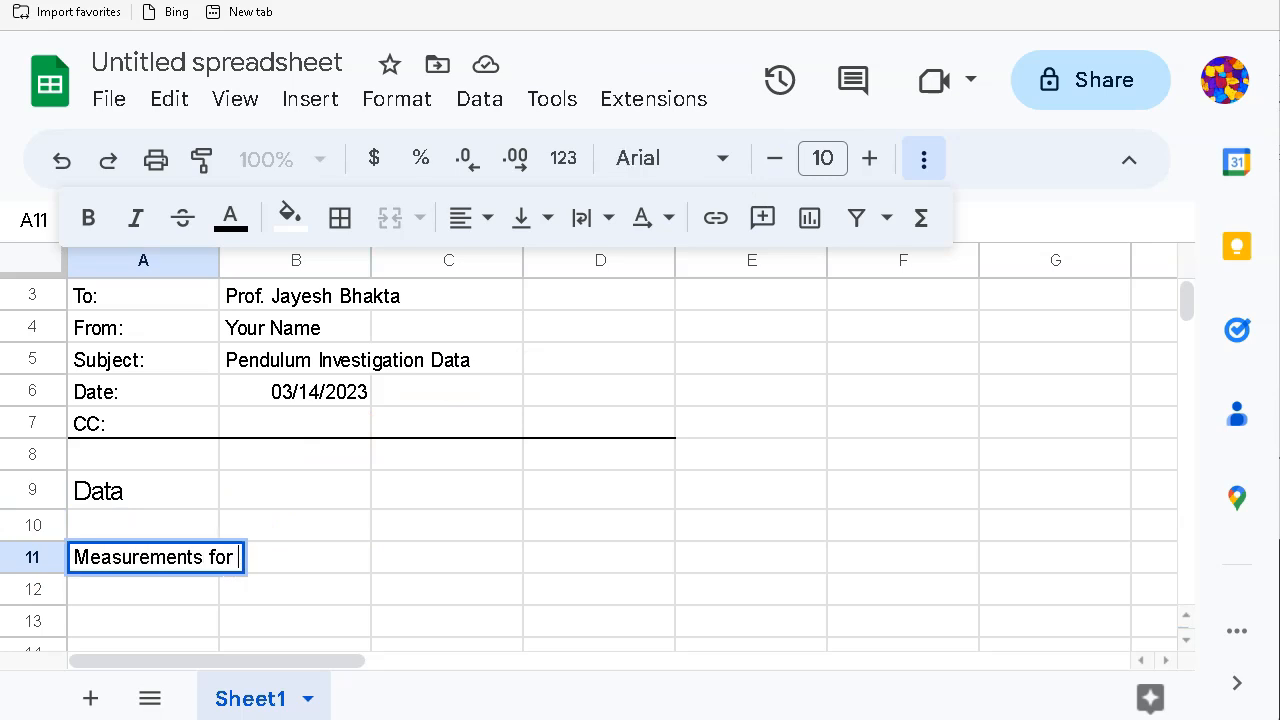
{"action": "key", "text": "BackSpace"}
{"action": "key", "text": "BackSpace"}
{"action": "key", "text": "BackSpace"}
{"action": "type", "text": "iwth"}
{"action": "key", "text": "BackSpace"}
{"action": "key", "text": "BackSpace"}
{"action": "key", "text": "BackSpace"}
{"action": "type", "text": "with "}
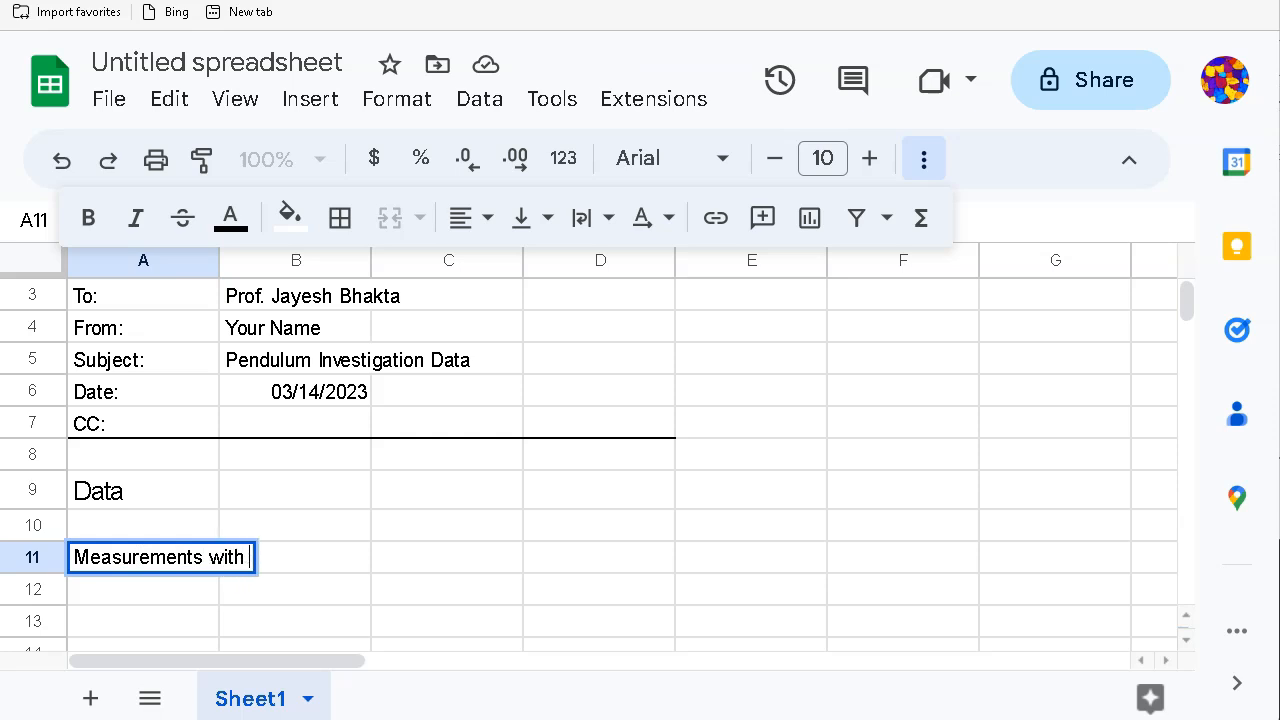
{"action": "type", "text": "the 20"}
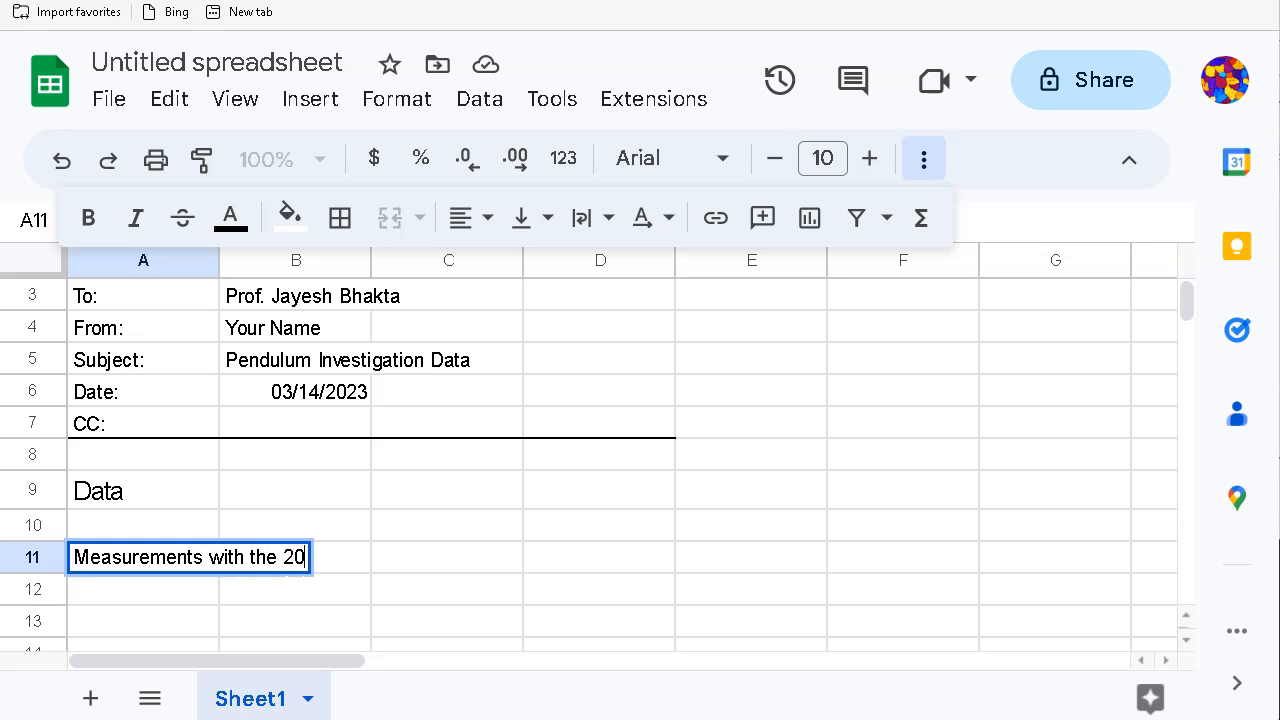
{"action": "type", "text": "g Pen"}
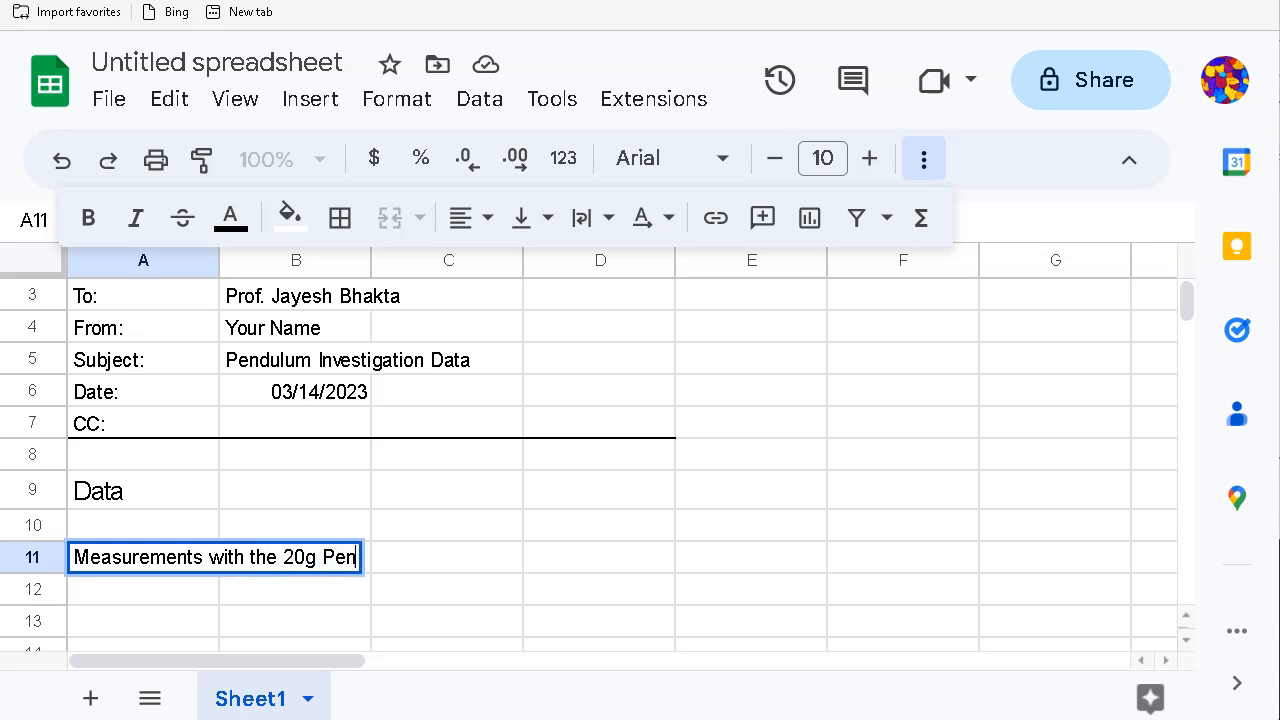
{"action": "type", "text": "dulum Bob"}
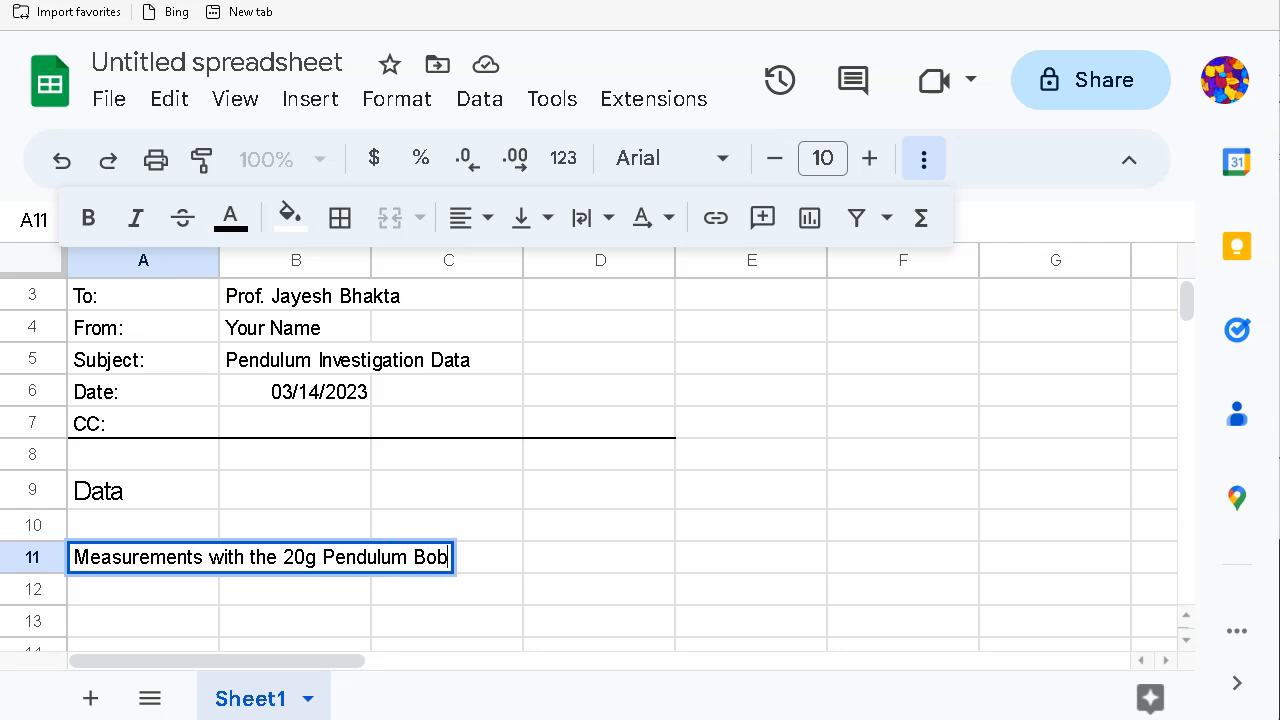
{"action": "key", "text": "Return"}
{"action": "key", "text": "Down"}
{"action": "key", "text": "Down"}
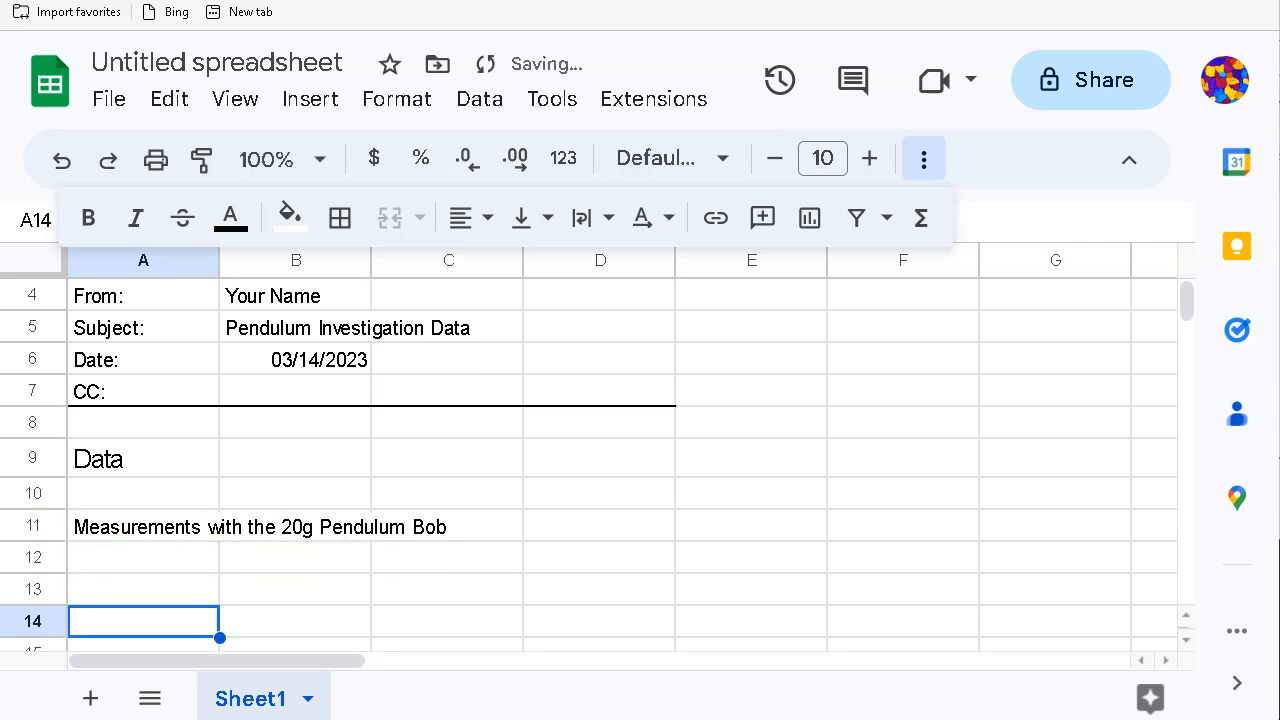
{"action": "key", "text": "Down"}
{"action": "key", "text": "Up"}
{"action": "key", "text": "Up"}
{"action": "key", "text": "Up"}
{"action": "key", "text": "Up"}
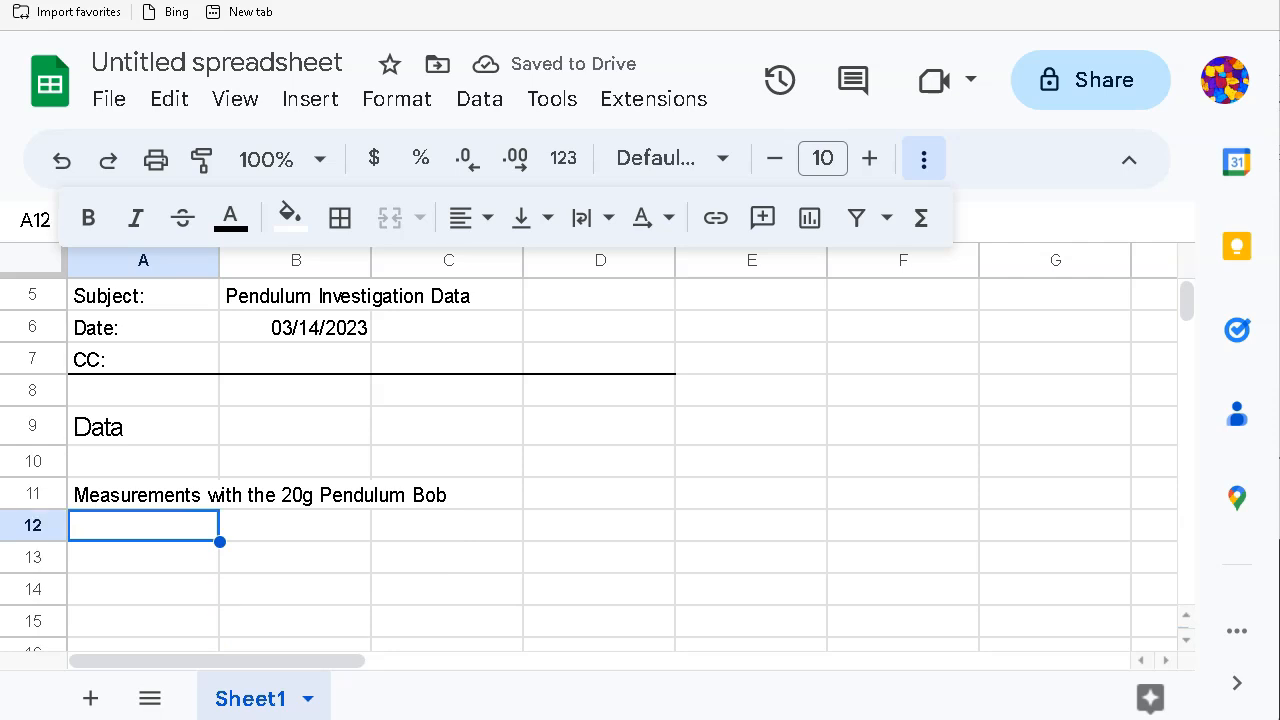
{"action": "key", "text": "Down"}
{"action": "key", "text": "Down"}
{"action": "key", "text": "Down"}
{"action": "key", "text": "Down"}
{"action": "key", "text": "Down"}
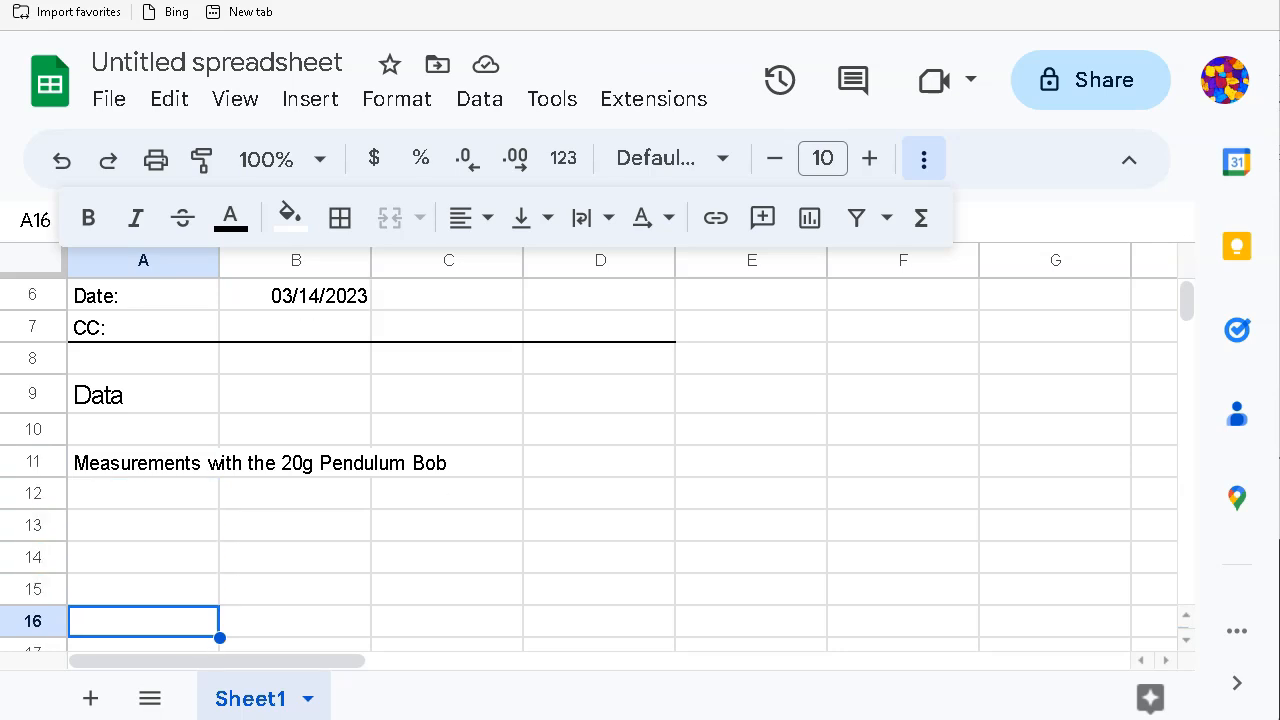
{"action": "key", "text": "Up"}
{"action": "key", "text": "Up"}
{"action": "key", "text": "Down"}
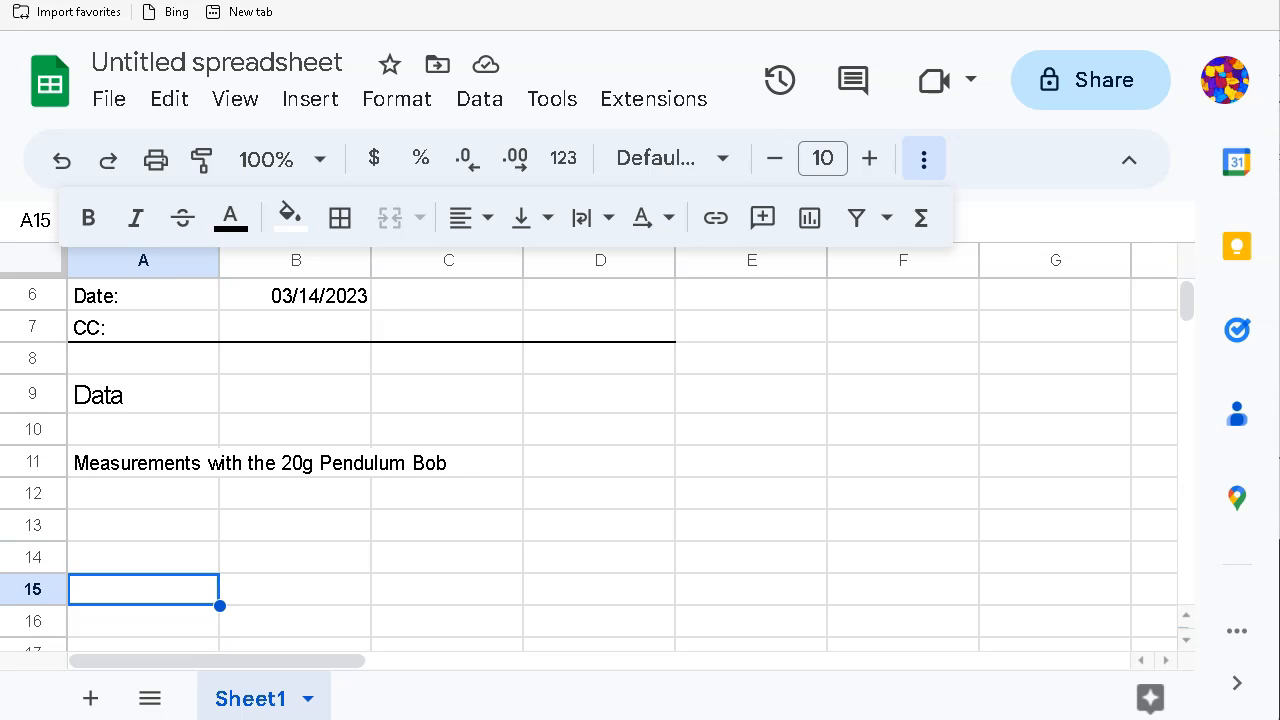
Step: Enter 'Length of Pendulum (m)' in A15 and set its text to wrap
{"action": "type", "text": "Len"}
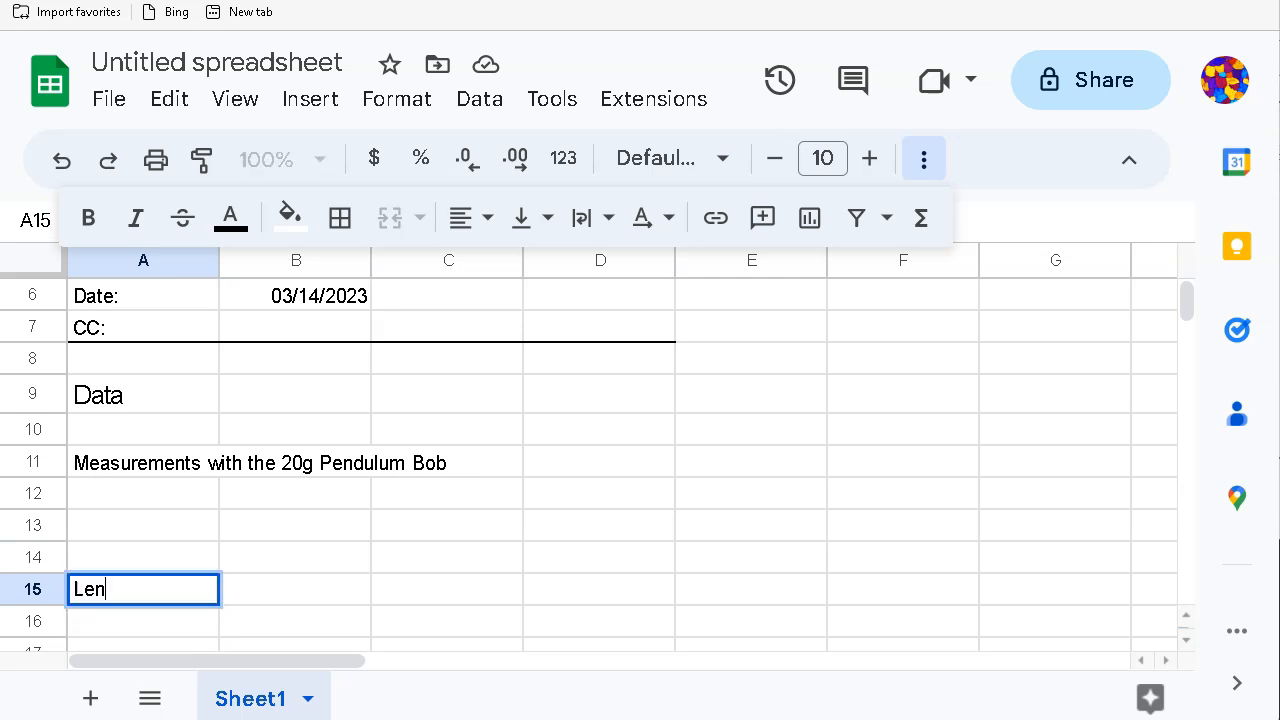
{"action": "type", "text": "gth of Pendulum (m)"}
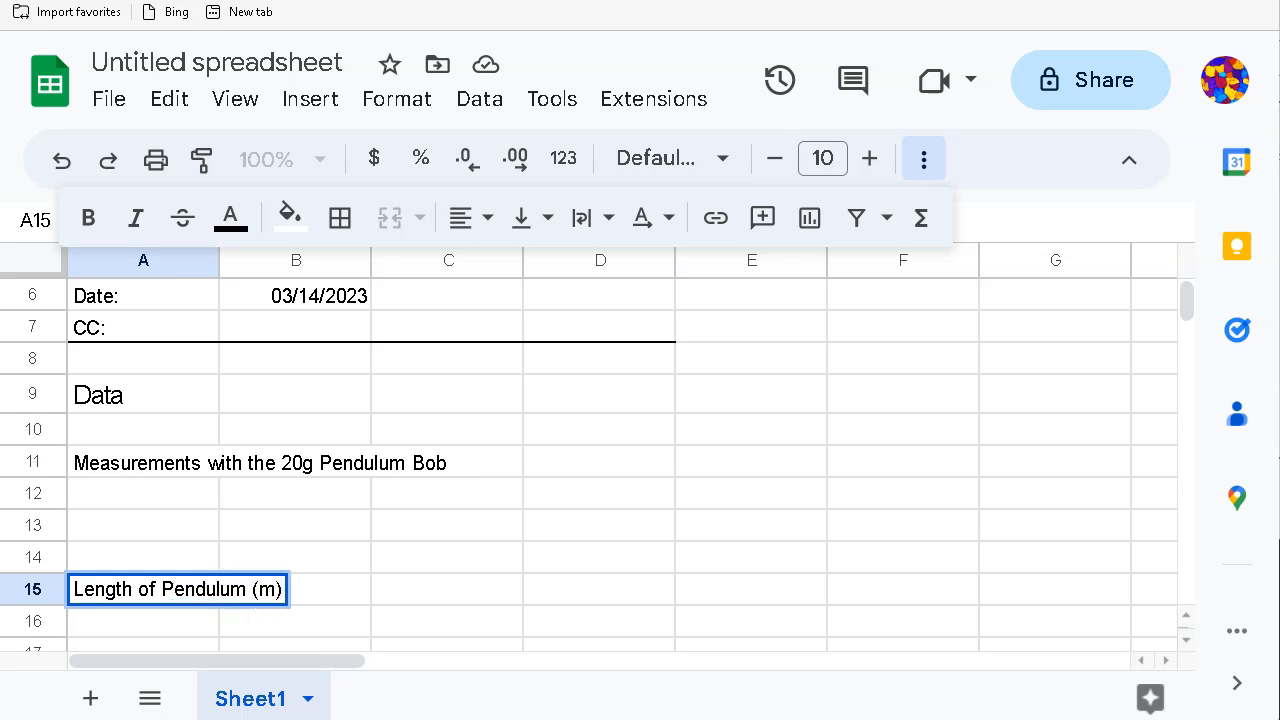
{"action": "left_click", "coordinate": [342, 599]}
{"action": "left_click", "coordinate": [141, 594]}
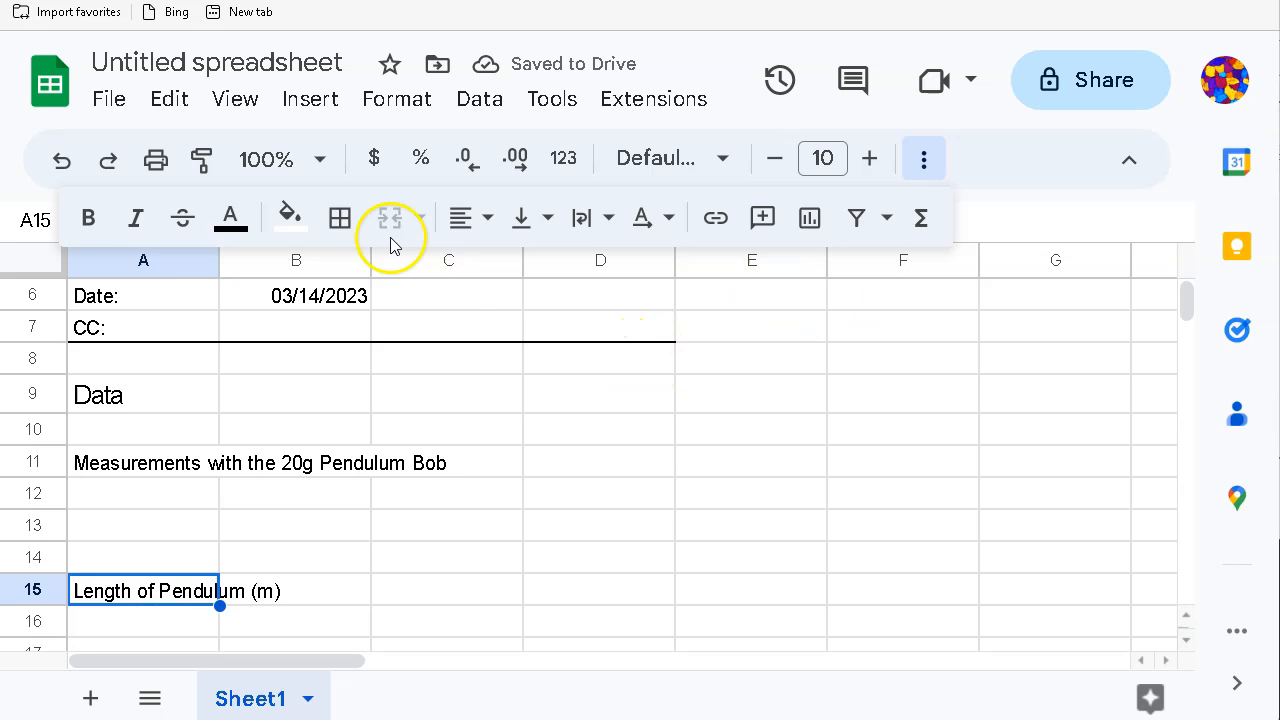
{"action": "left_click", "coordinate": [580, 219]}
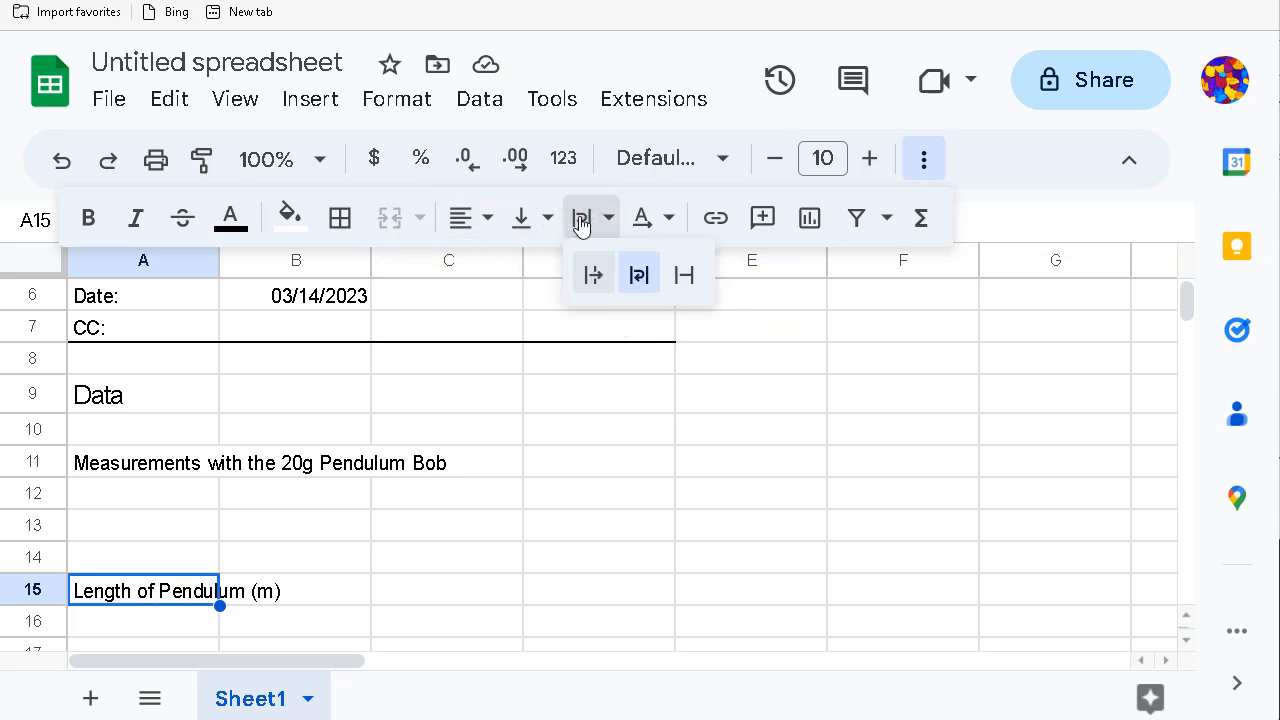
{"action": "left_click", "coordinate": [639, 275]}
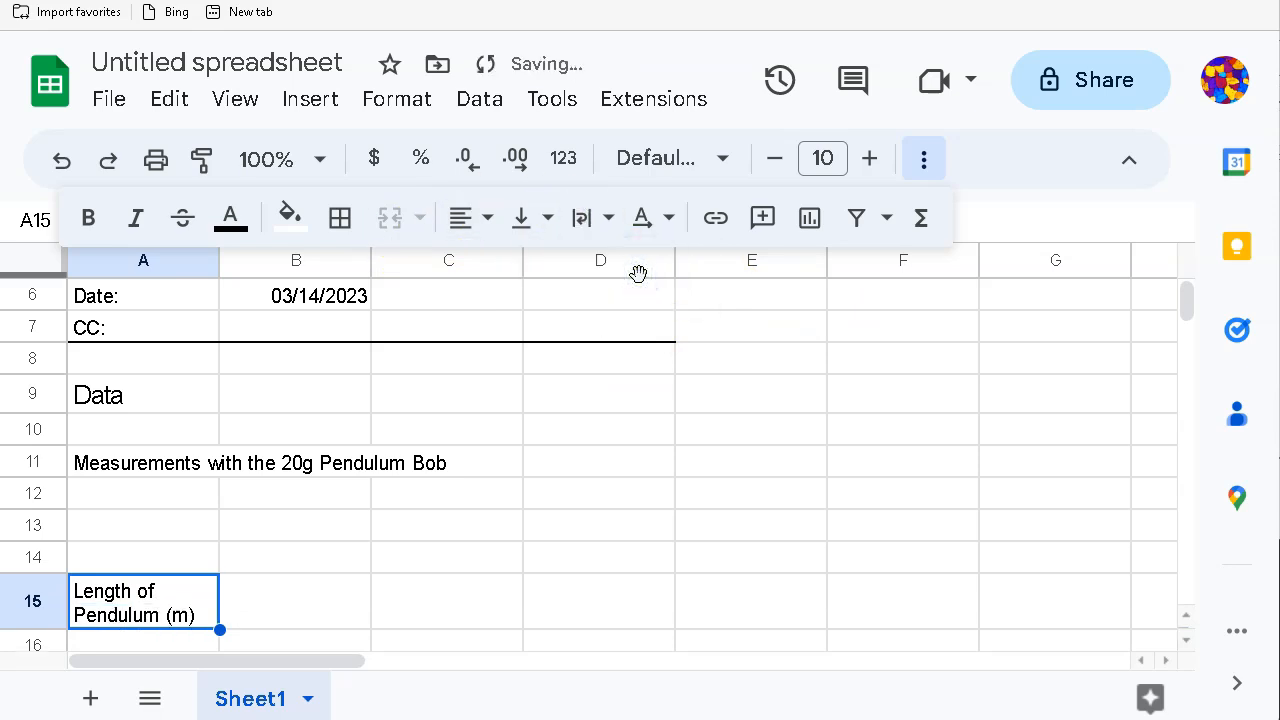
{"action": "scroll", "coordinate": [308, 595], "scroll_direction": "down", "scroll_amount": 1}
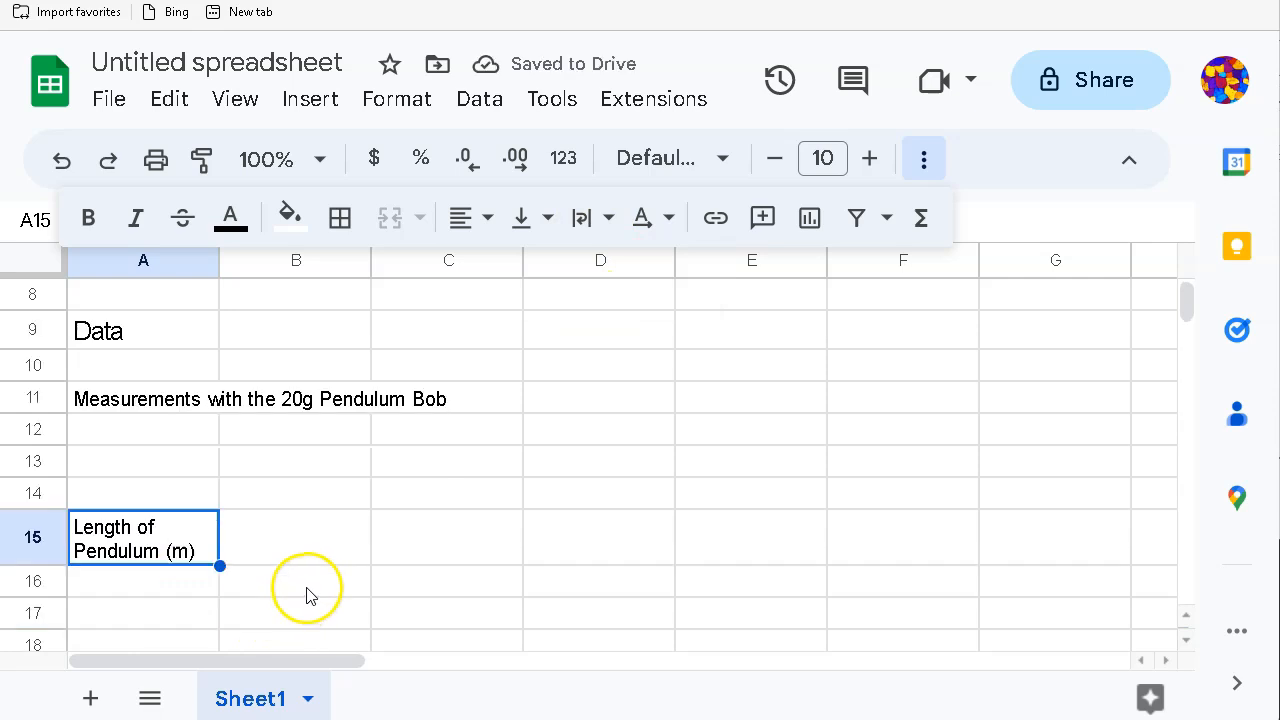
{"action": "scroll", "coordinate": [308, 594], "scroll_direction": "down", "scroll_amount": 2}
{"action": "scroll", "coordinate": [306, 594], "scroll_direction": "up", "scroll_amount": 1}
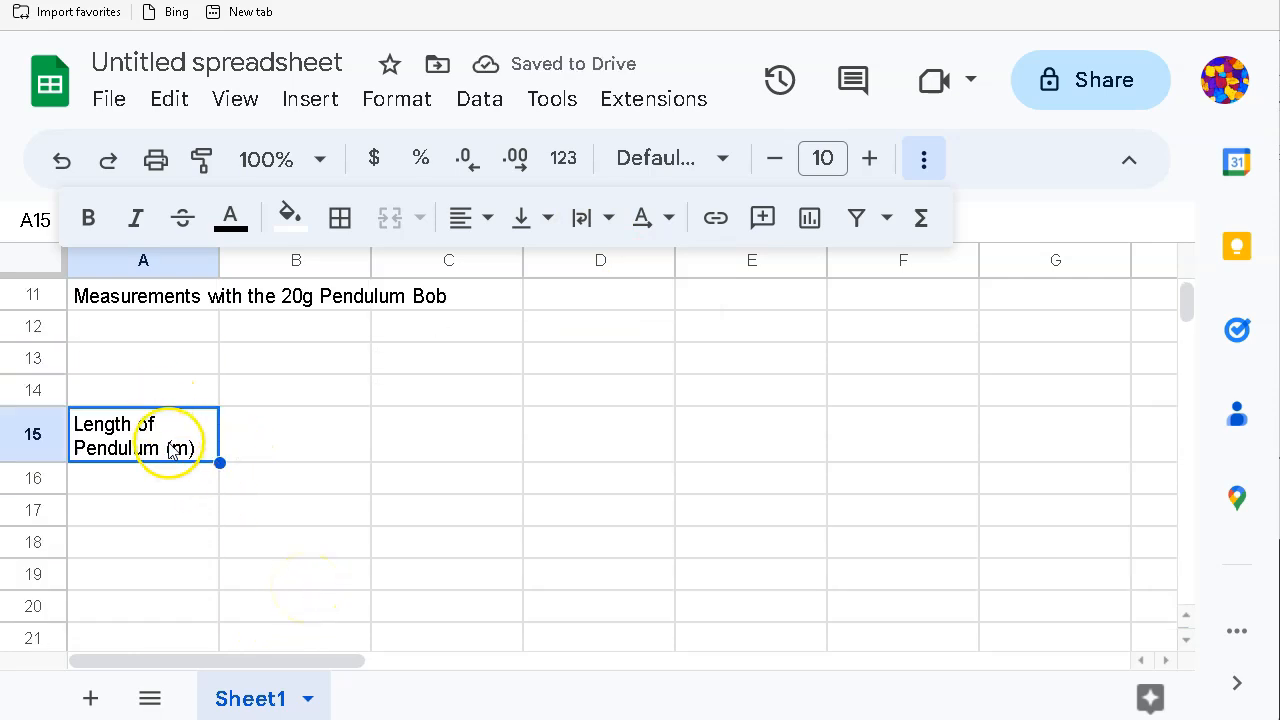
Step: Fill B15:F15 with Run #1, Run #2, Run #3, Range and Average Period (s)
{"action": "left_click", "coordinate": [260, 449]}
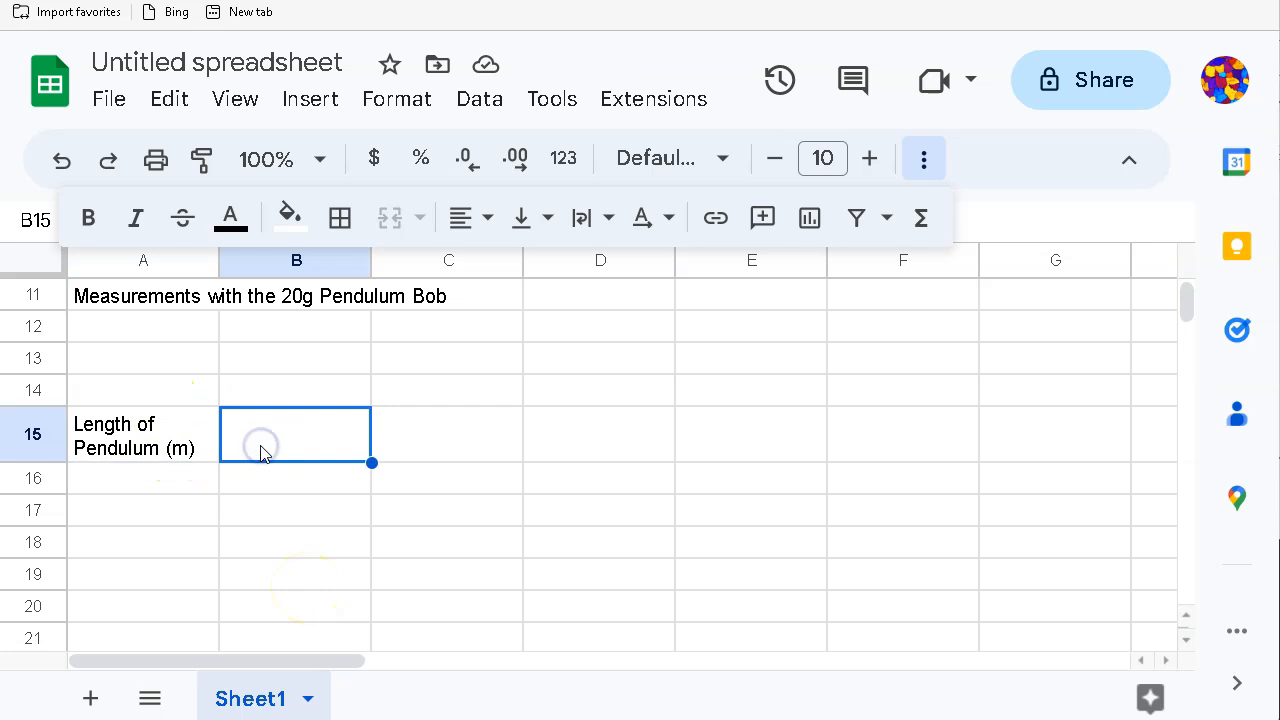
{"action": "type", "text": "Run"}
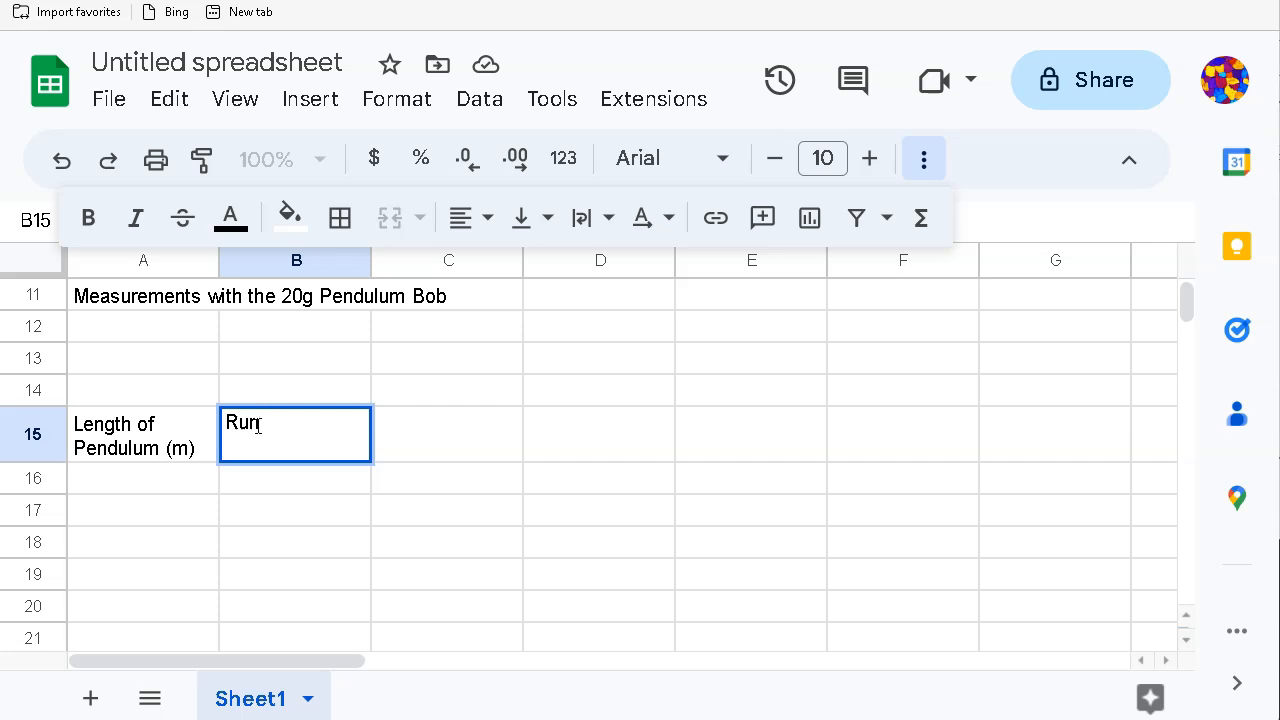
{"action": "type", "text": " #1"}
{"action": "key", "text": "Tab"}
{"action": "type", "text": "Run #2"}
{"action": "key", "text": "Tab"}
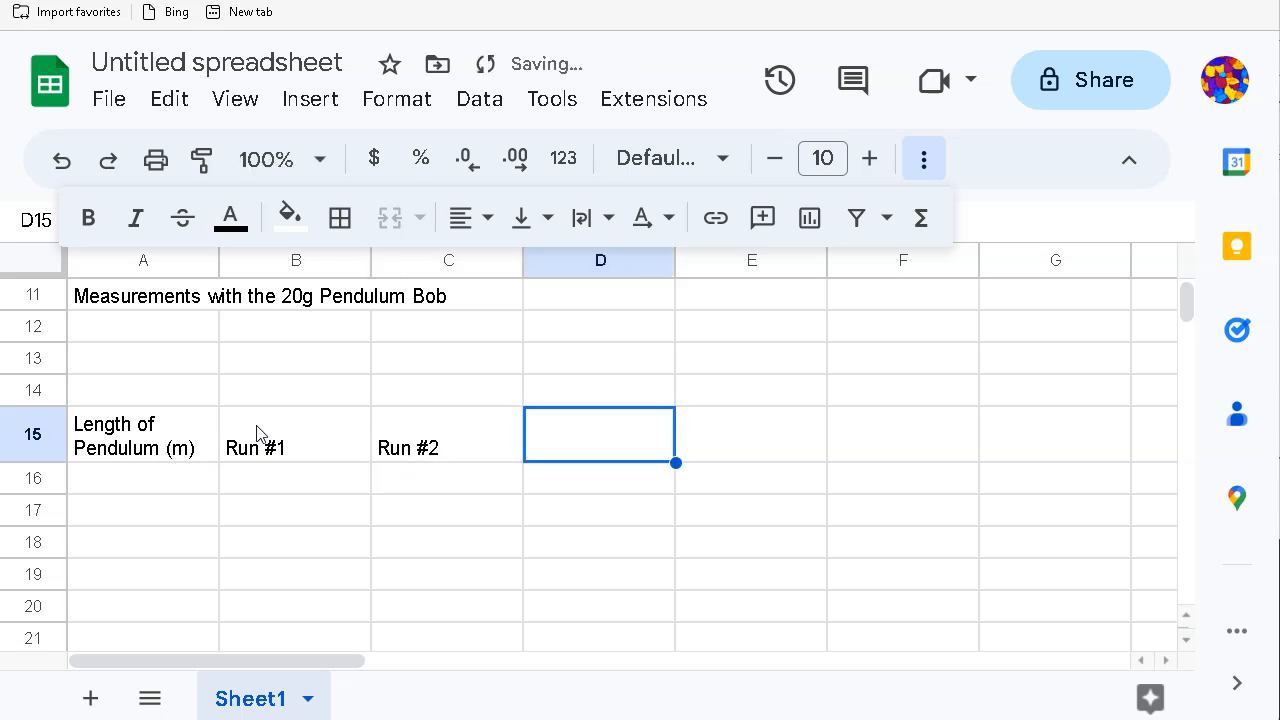
{"action": "type", "text": "Run #3"}
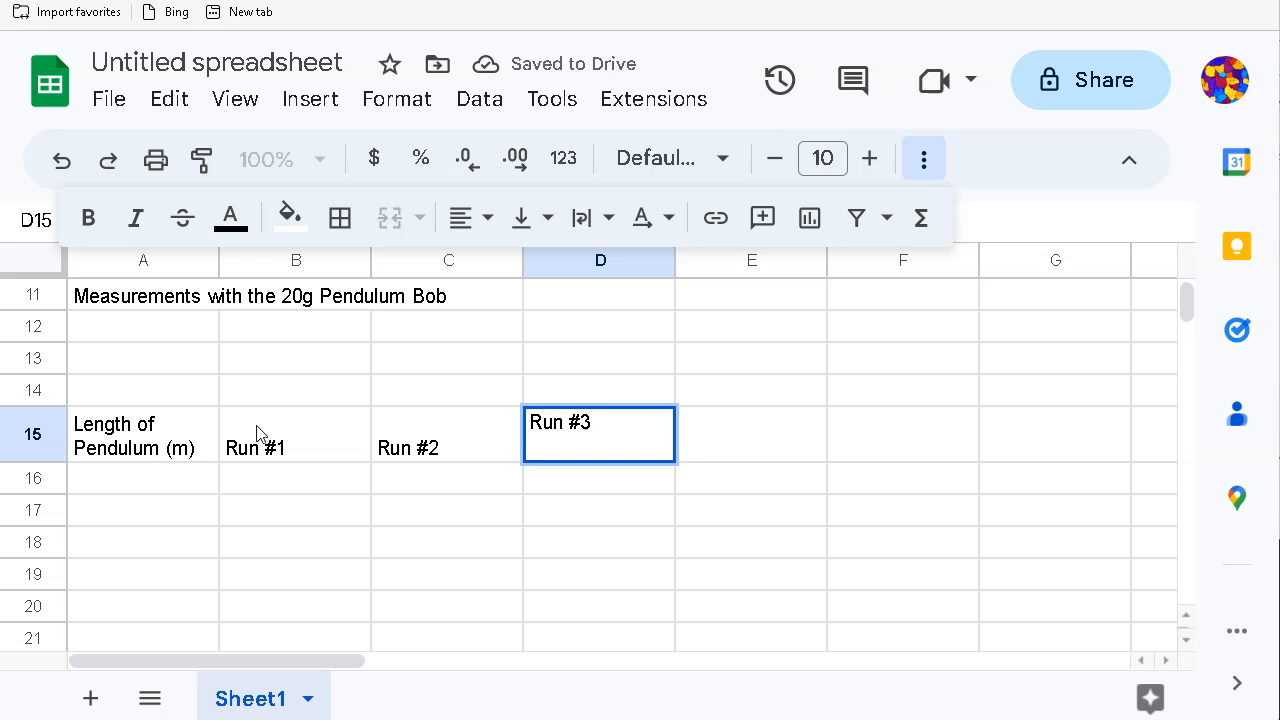
{"action": "key", "text": "Tab"}
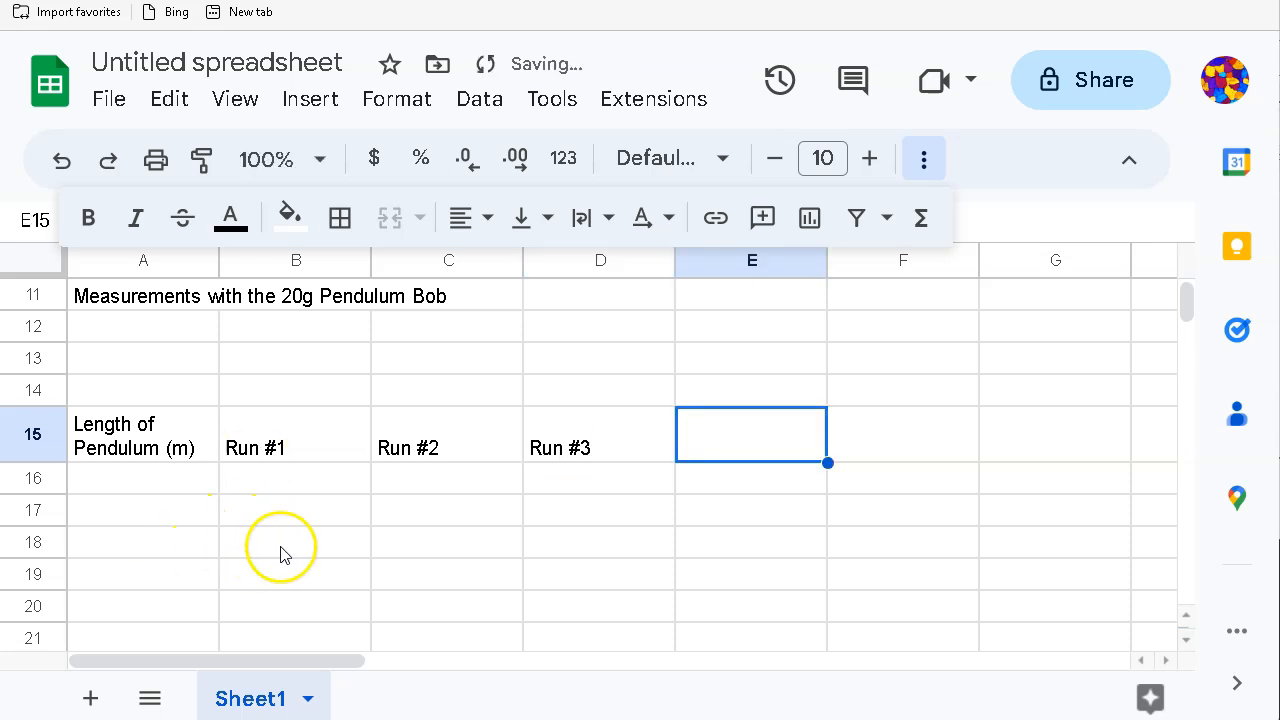
{"action": "type", "text": "Rnage"}
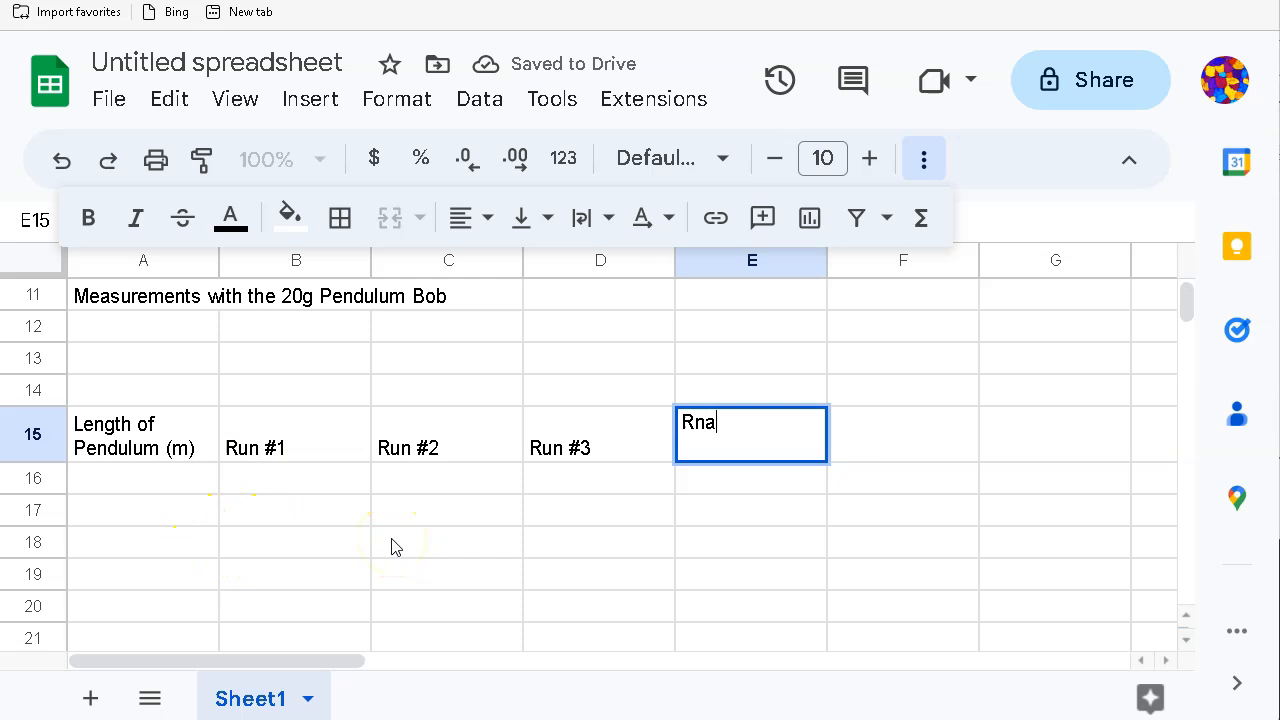
{"action": "key", "text": "BackSpace"}
{"action": "key", "text": "BackSpace"}
{"action": "key", "text": "BackSpace"}
{"action": "key", "text": "BackSpace"}
{"action": "type", "text": "ange"}
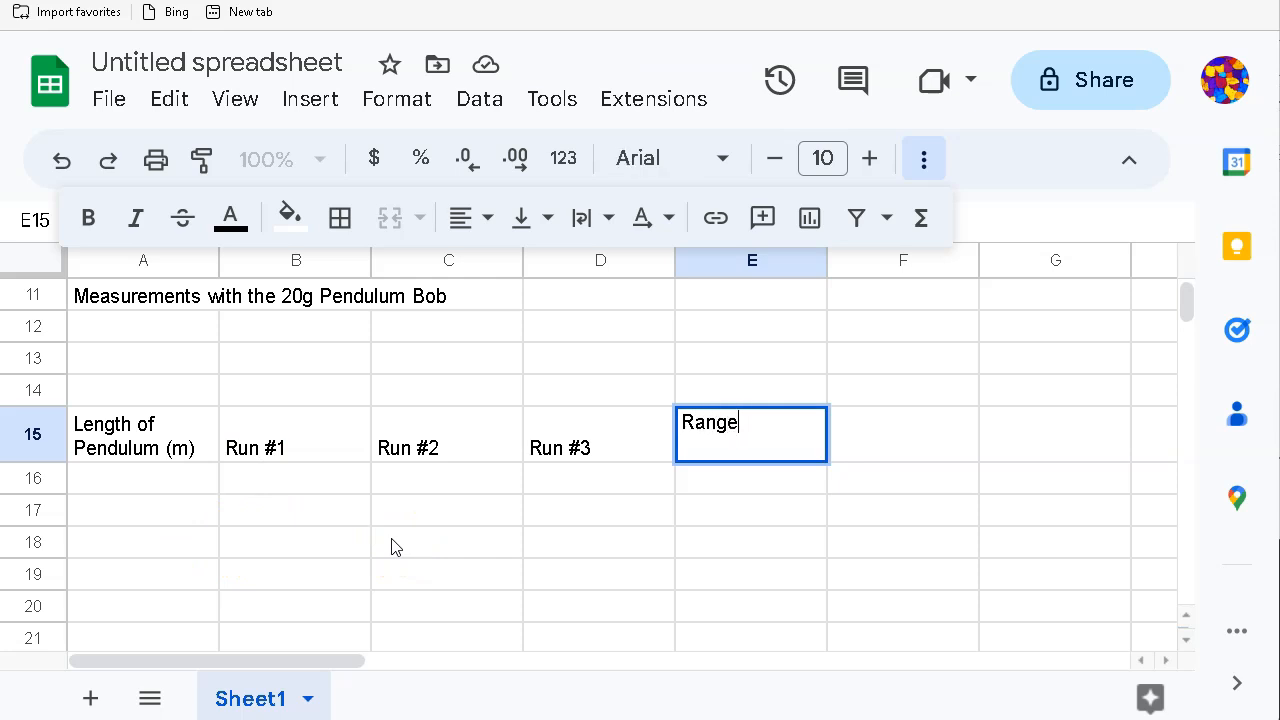
{"action": "key", "text": "Tab"}
{"action": "type", "text": "Avar"}
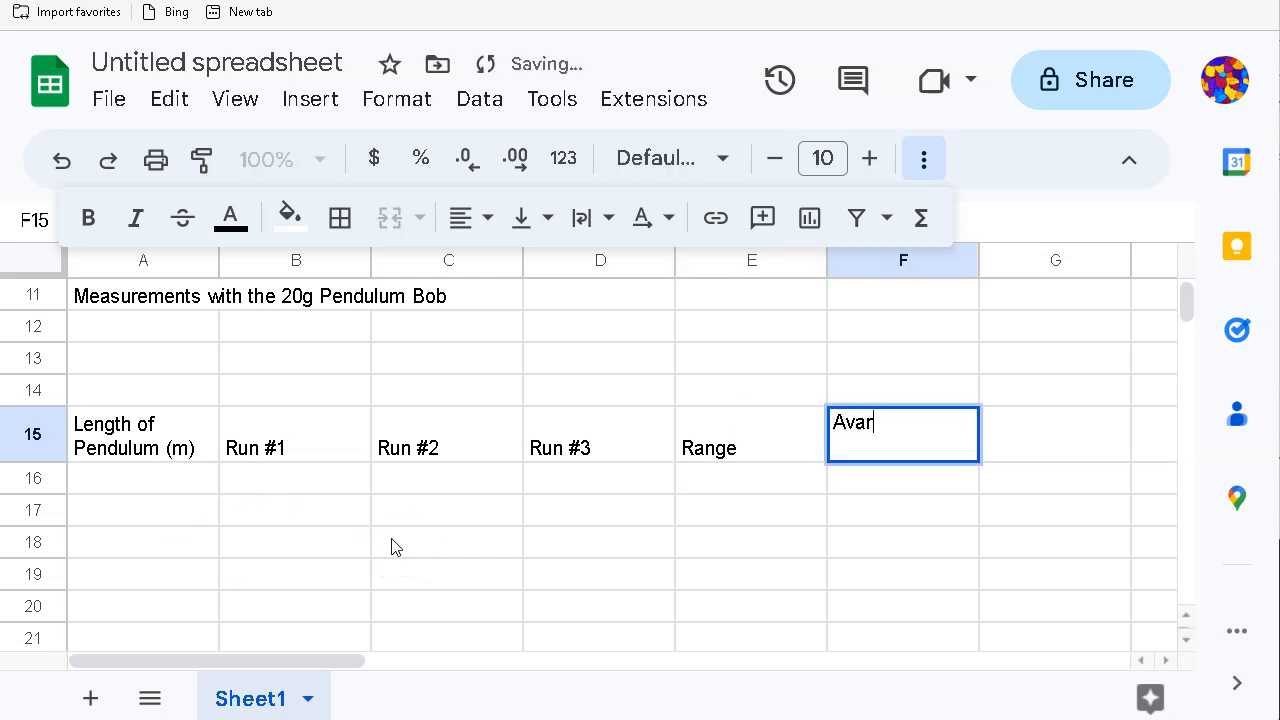
{"action": "type", "text": "erage"}
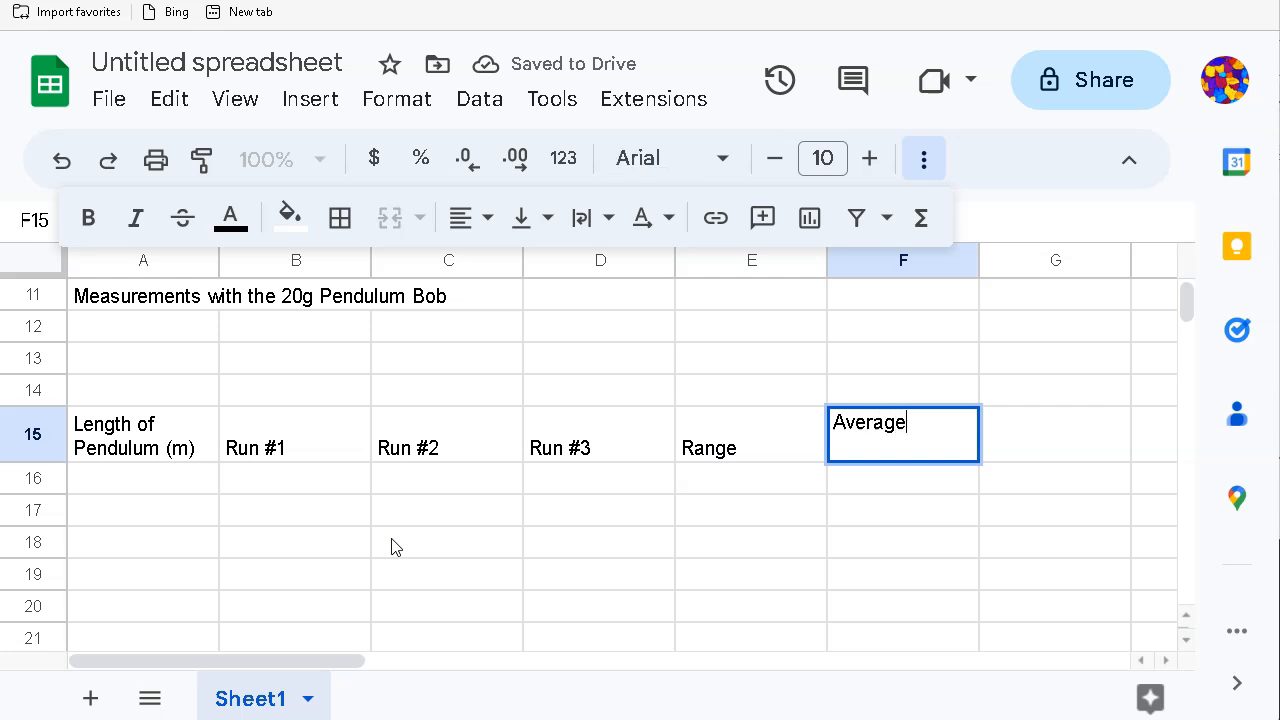
{"action": "type", "text": " P"}
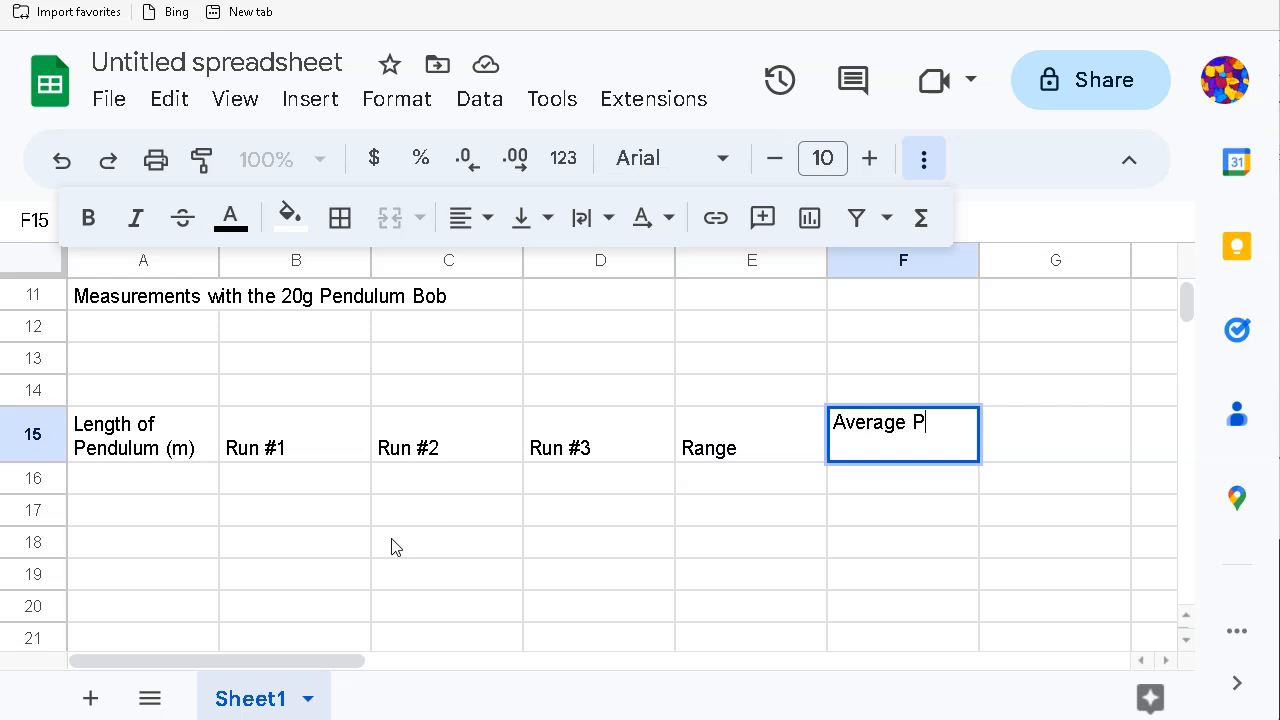
{"action": "type", "text": "eriod (s)"}
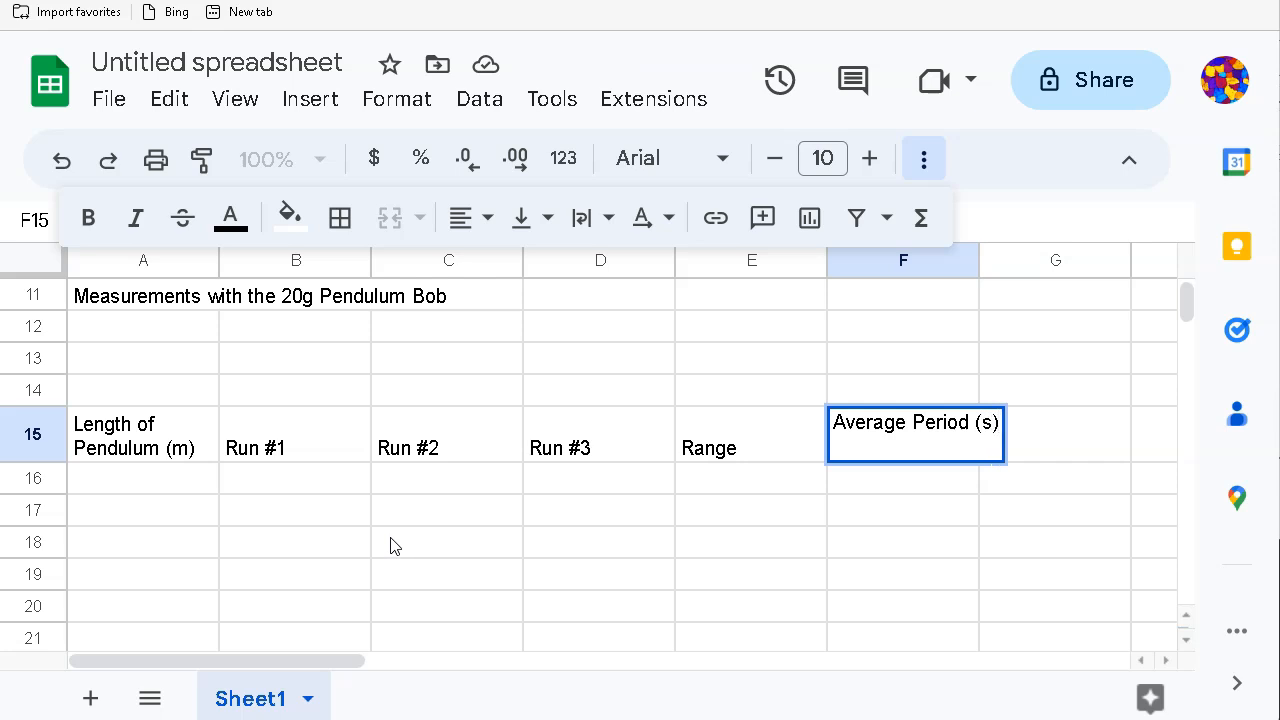
{"action": "left_click", "coordinate": [734, 580]}
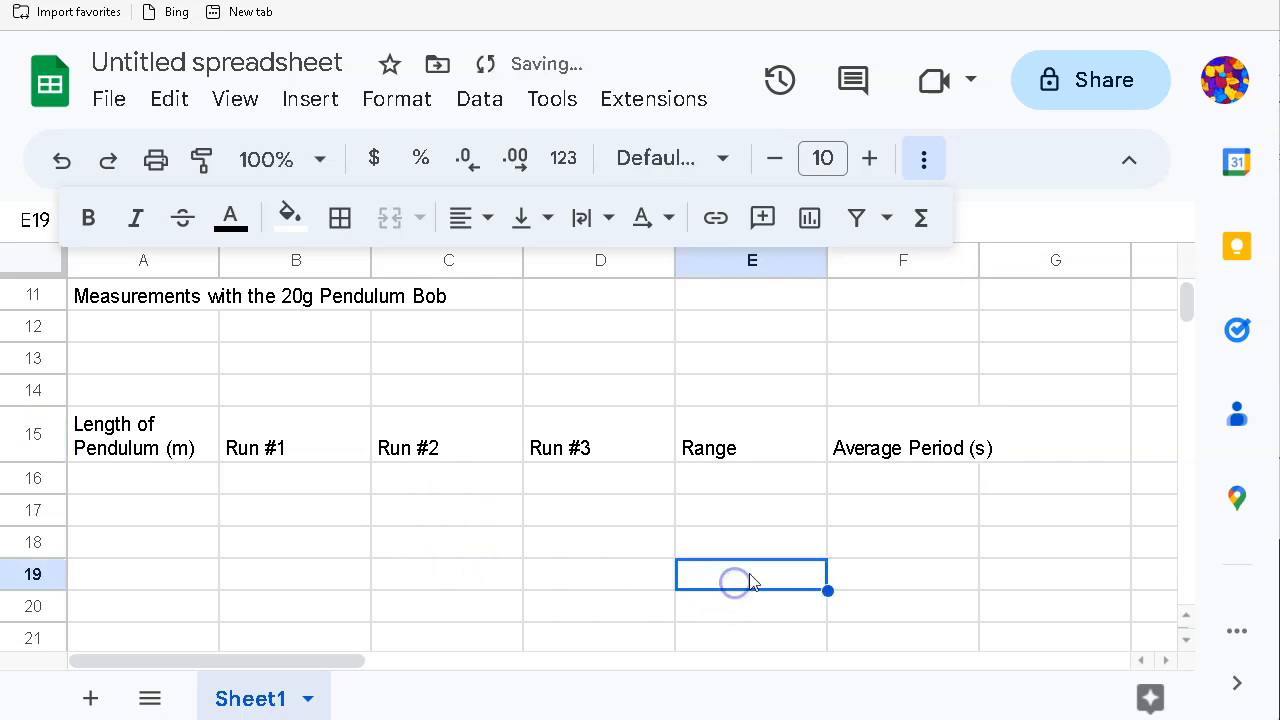
Step: Apply Wrap text wrapping to the whole of row 15
{"action": "left_click_drag", "start_coordinate": [140, 450], "coordinate": [932, 468]}
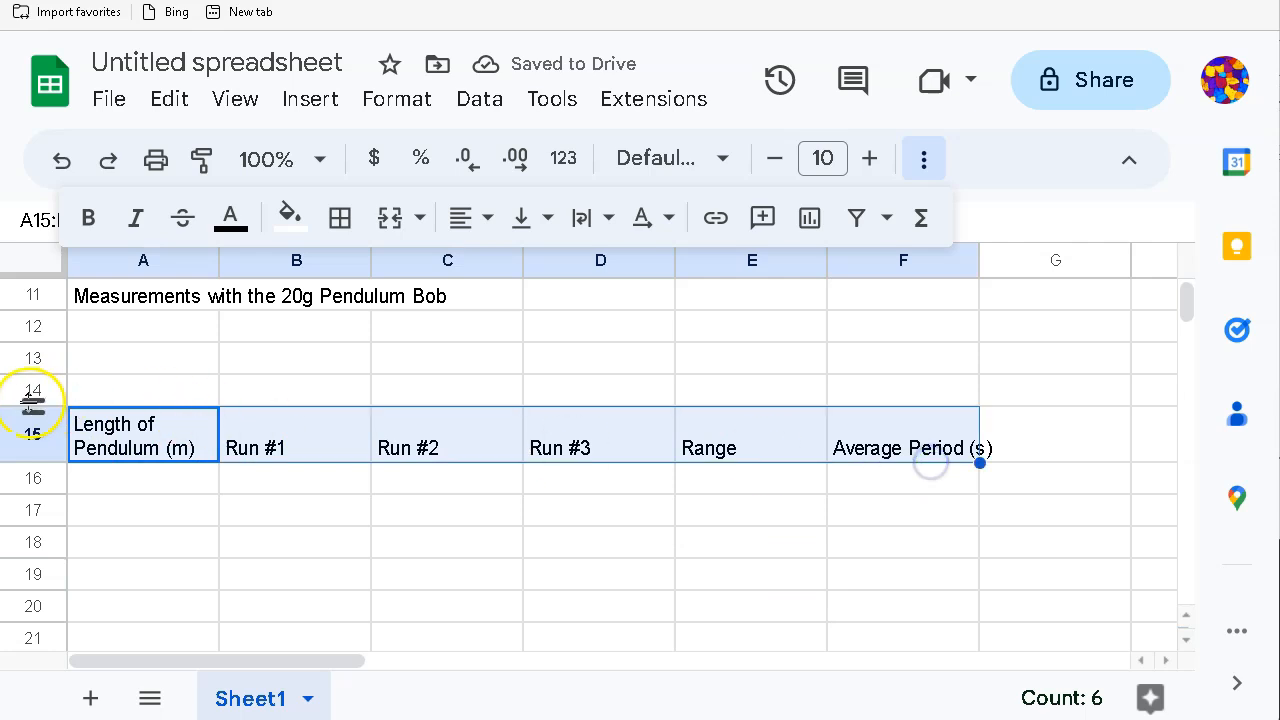
{"action": "left_click", "coordinate": [20, 432]}
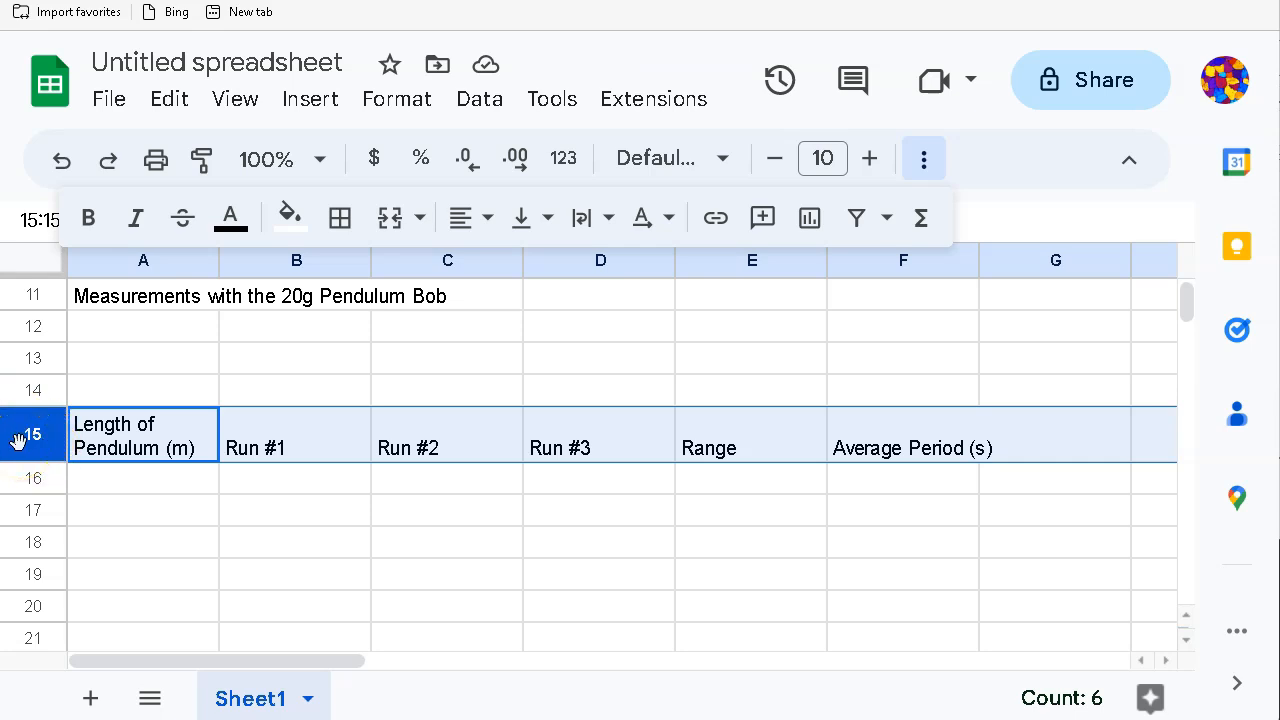
{"action": "left_click", "coordinate": [608, 222]}
{"action": "left_click", "coordinate": [638, 273]}
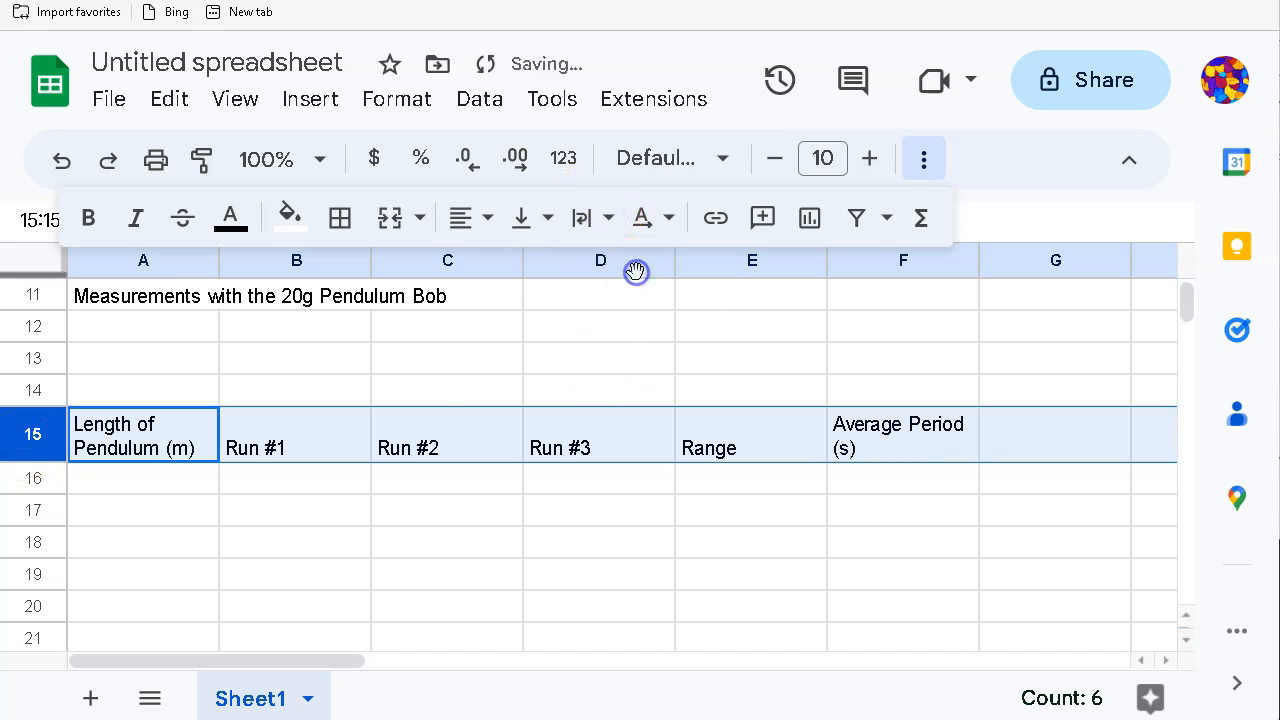
{"action": "left_click", "coordinate": [608, 218]}
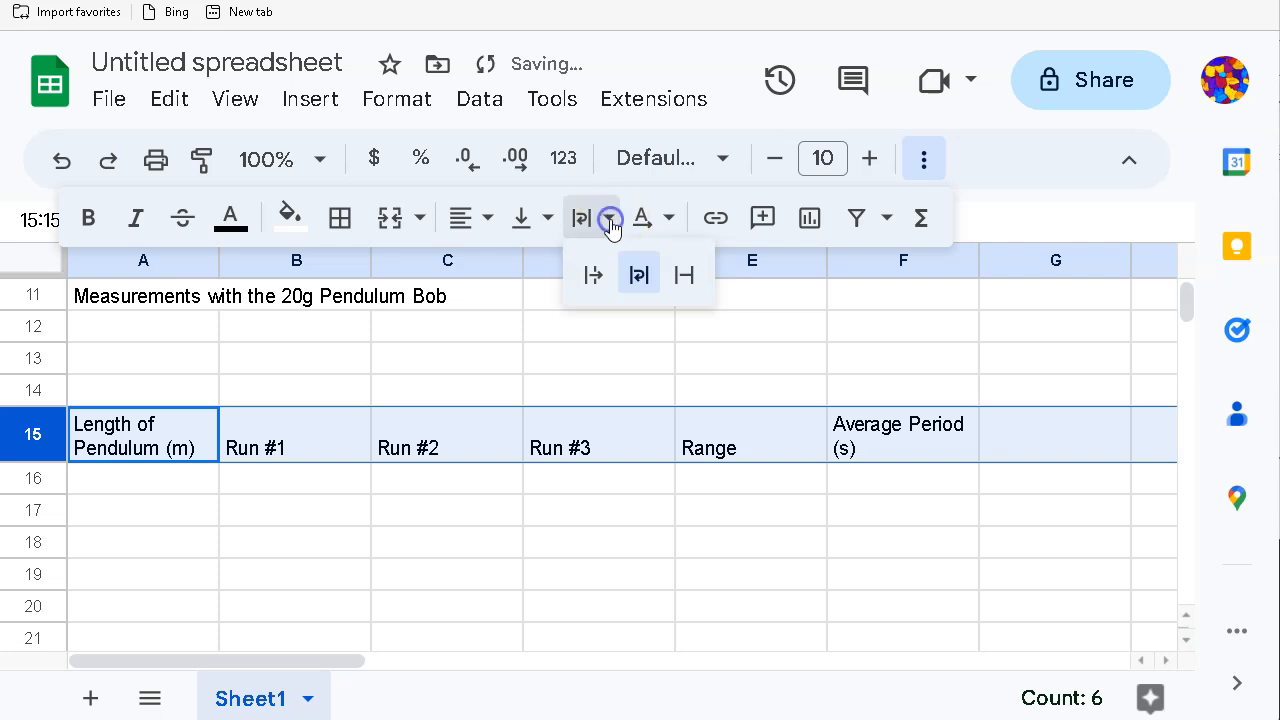
{"action": "left_click", "coordinate": [700, 582]}
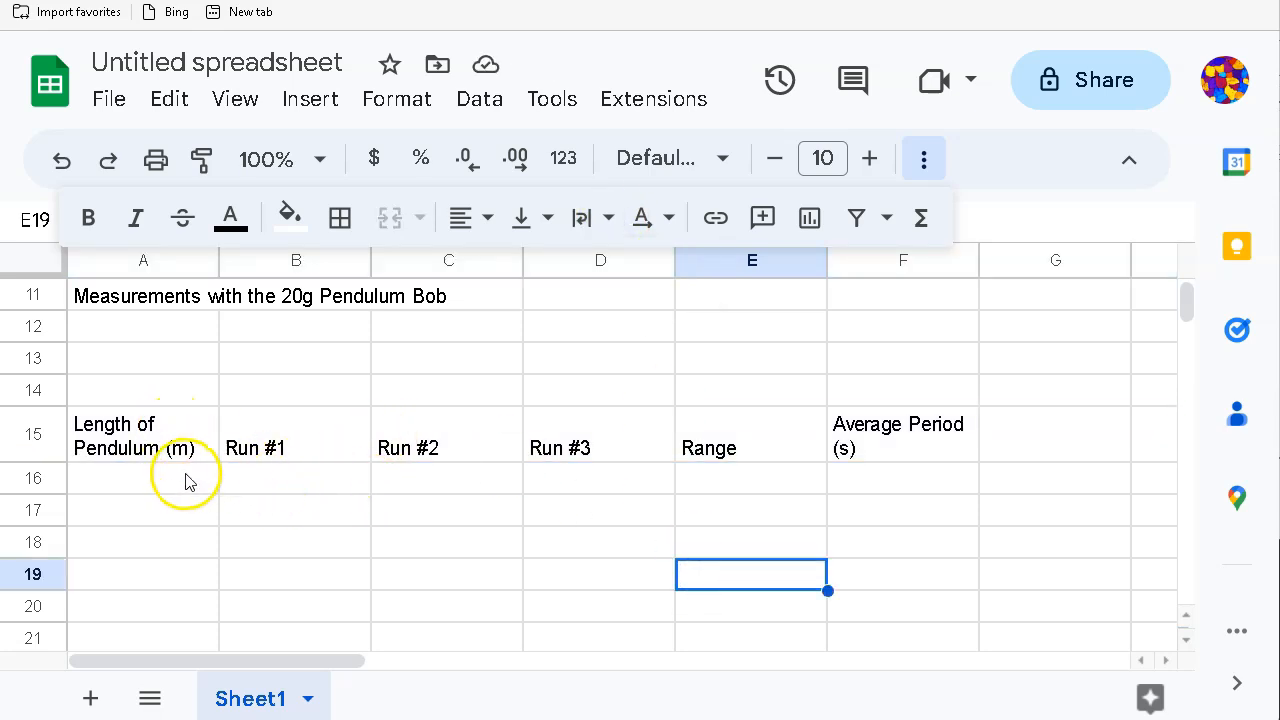
{"action": "left_click", "coordinate": [260, 398]}
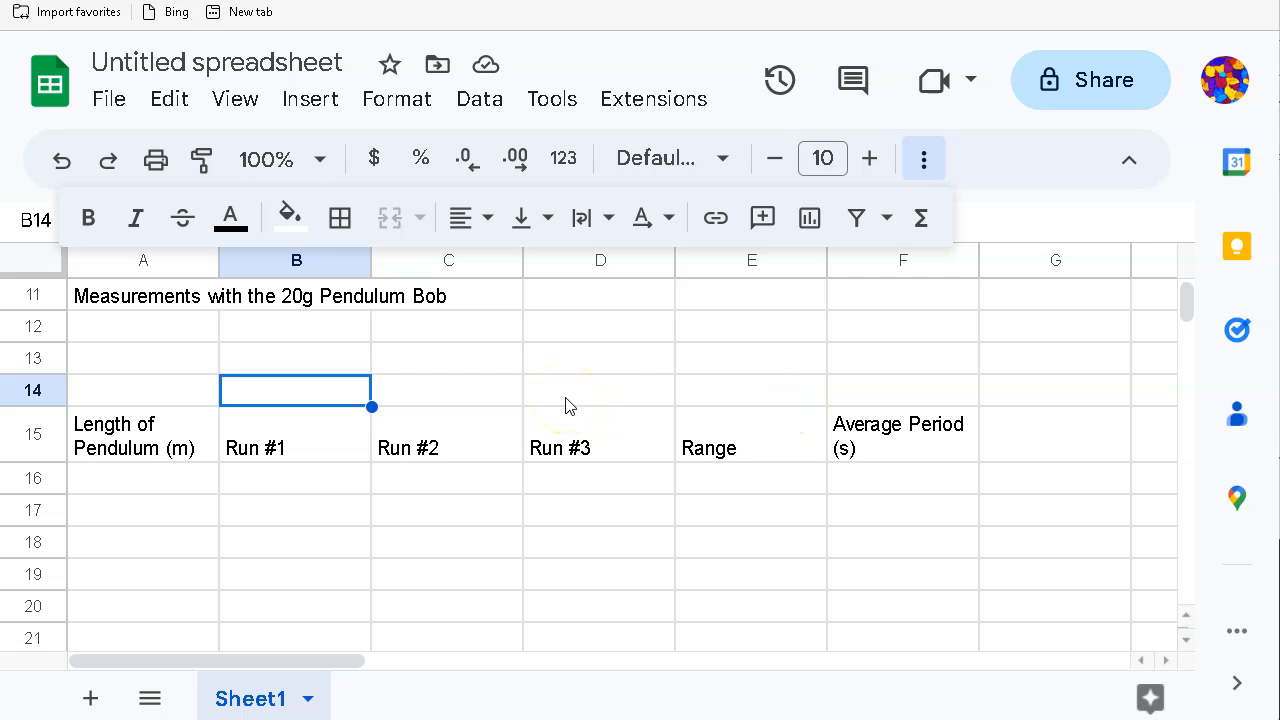
Step: Type 'Time for 10 Oscillations' in B14, then select B14:E14
{"action": "type", "text": "Time for"}
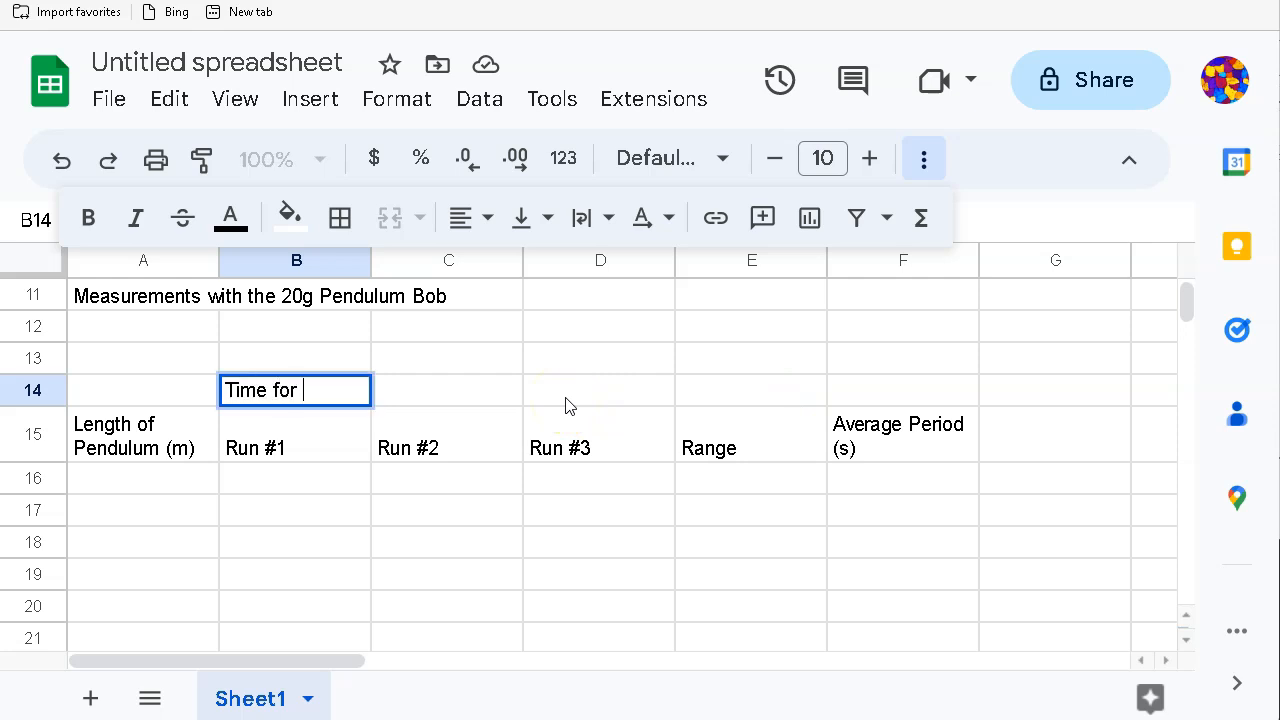
{"action": "type", "text": " 10 Oscillations"}
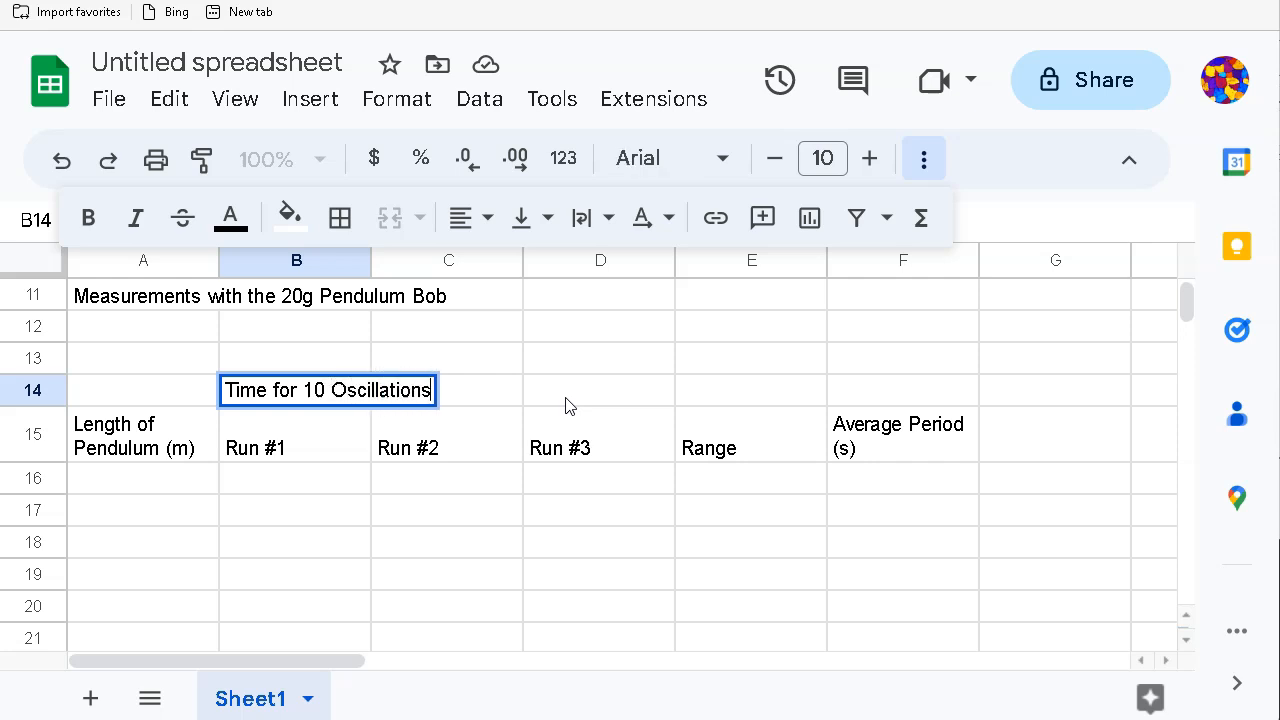
{"action": "left_click", "coordinate": [528, 484]}
{"action": "left_click_drag", "start_coordinate": [291, 391], "coordinate": [705, 401]}
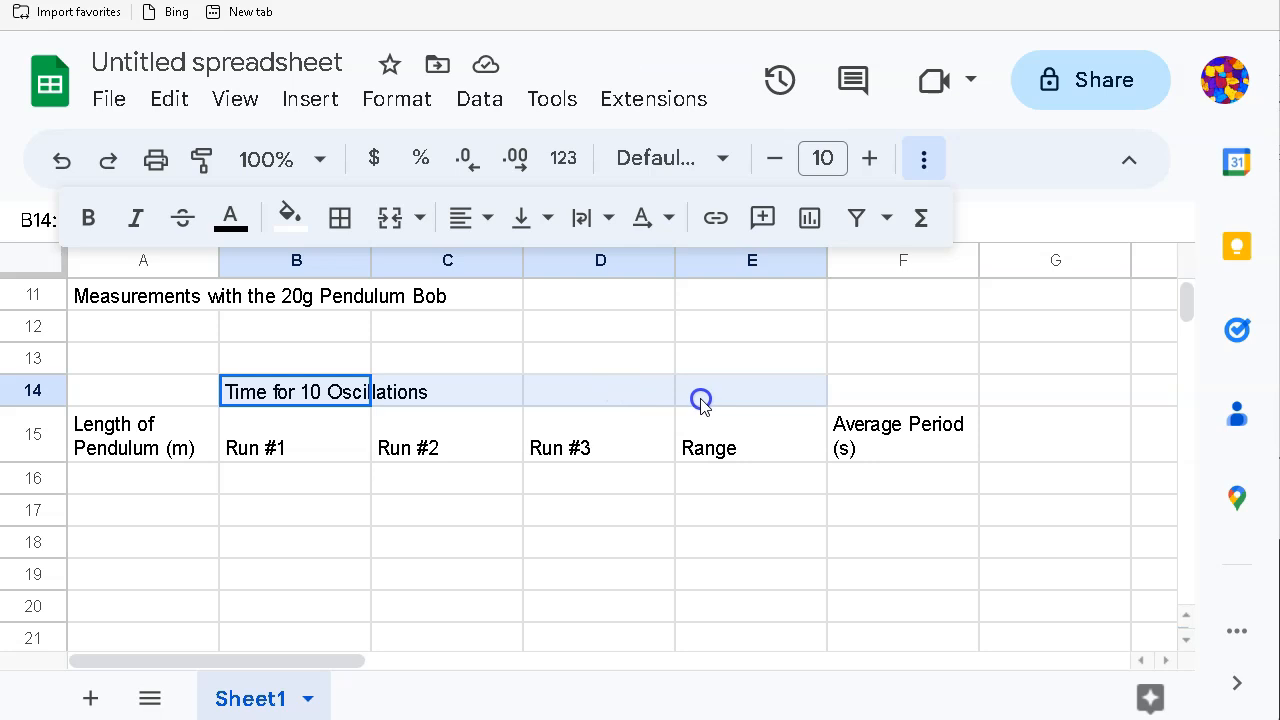
{"action": "left_click_drag", "start_coordinate": [700, 400], "coordinate": [701, 401]}
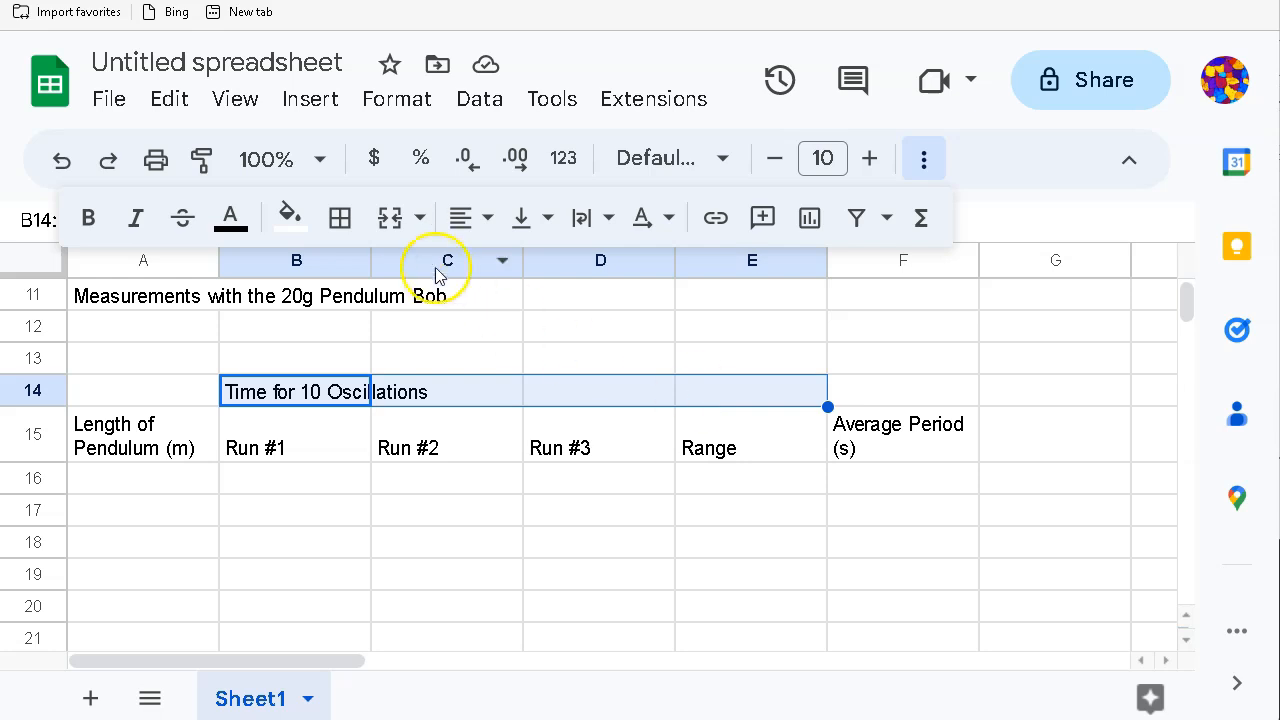
Step: Merge B14:E14, centre 'Time for 10 Oscillations' in it, and add a bottom border underneath
{"action": "left_click", "coordinate": [393, 222]}
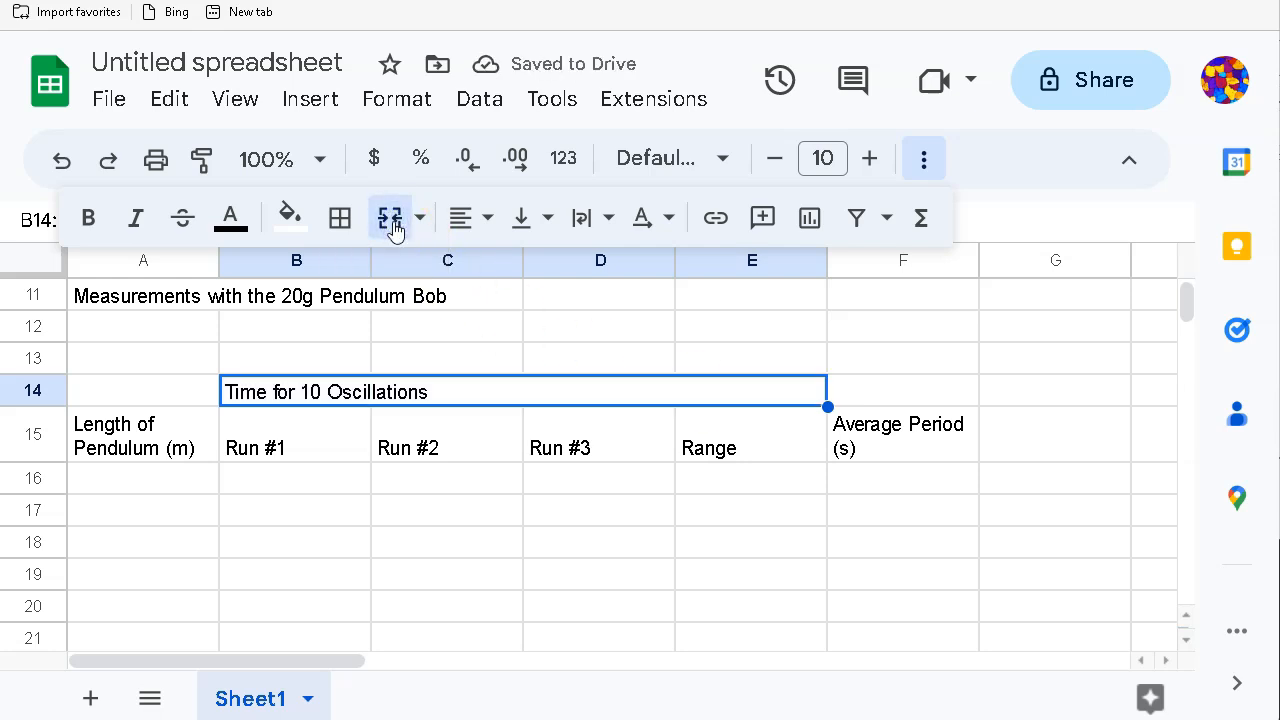
{"action": "left_click", "coordinate": [462, 220]}
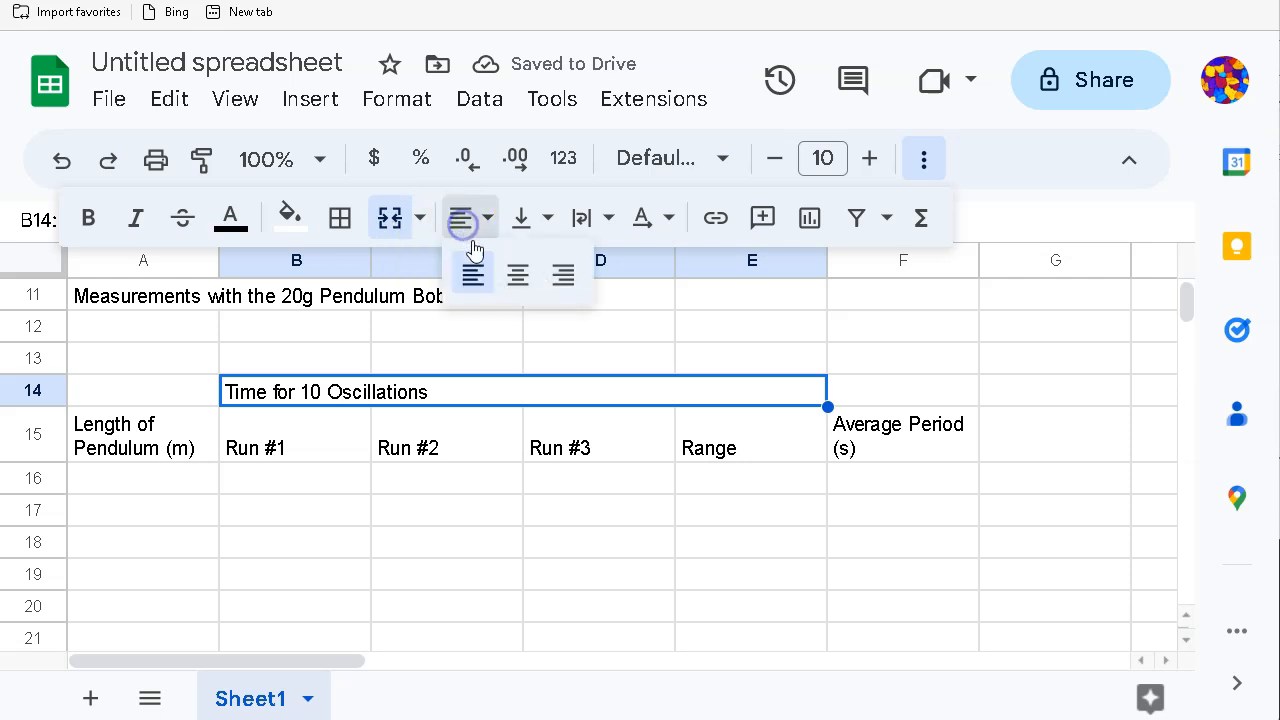
{"action": "left_click", "coordinate": [527, 287]}
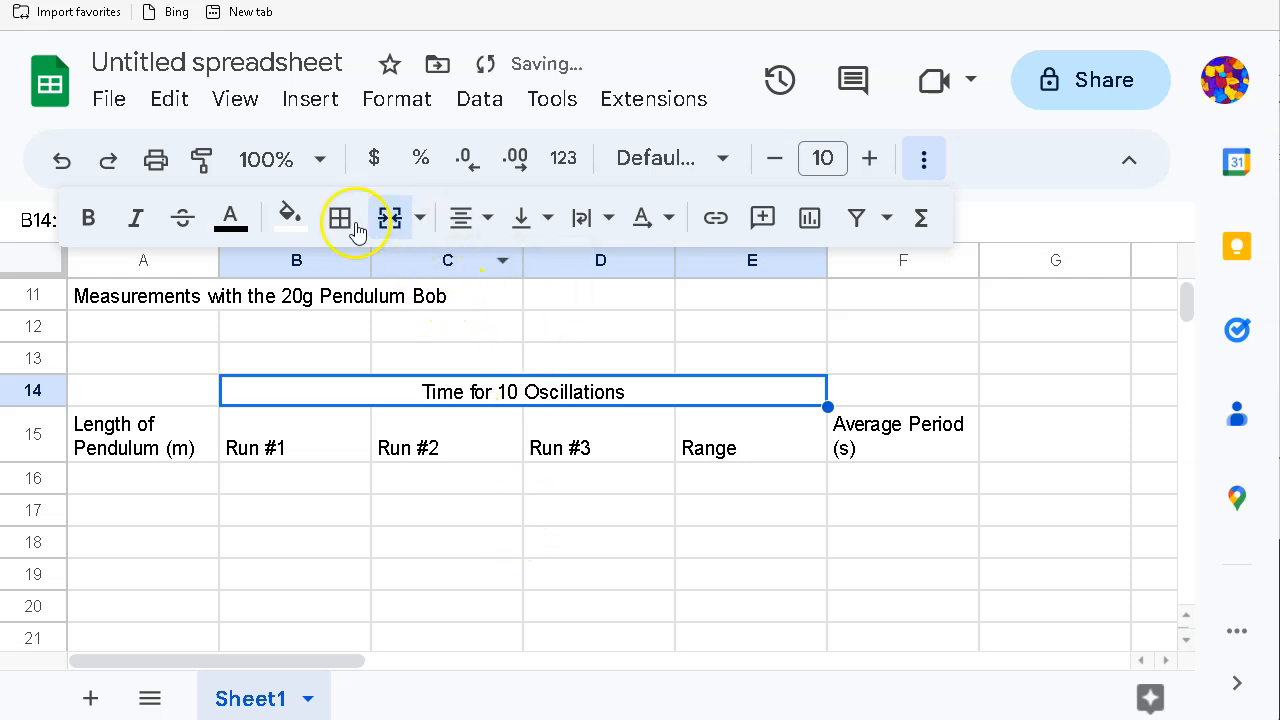
{"action": "left_click", "coordinate": [341, 222]}
{"action": "left_click", "coordinate": [509, 333]}
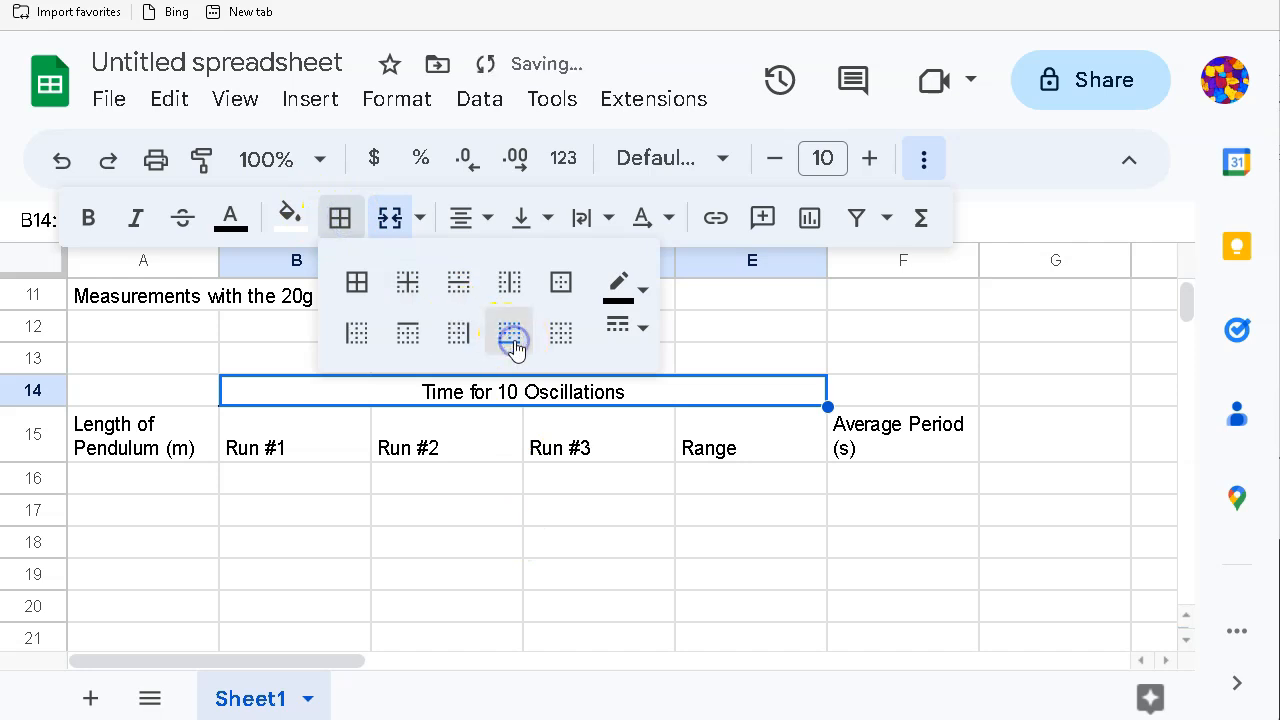
{"action": "left_click", "coordinate": [500, 608]}
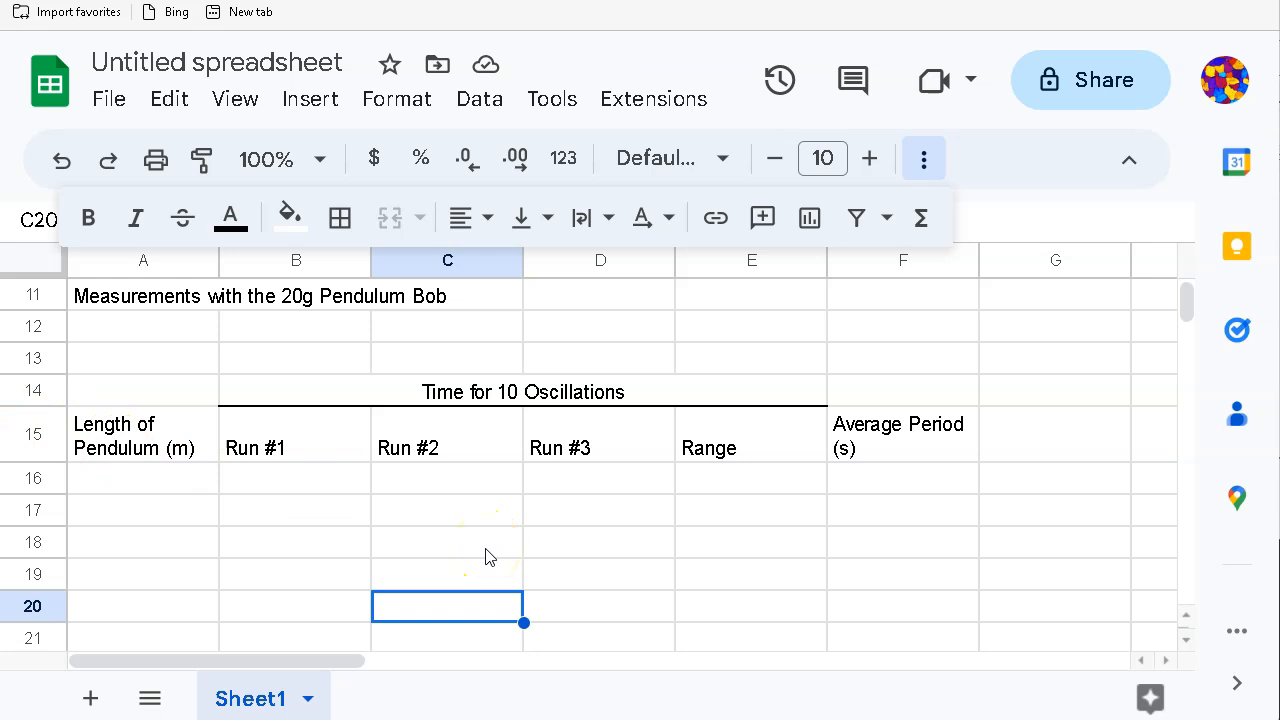
Step: Enter the header 'Average Period Squared (s^2)' in cell G15
{"action": "left_click", "coordinate": [1032, 428]}
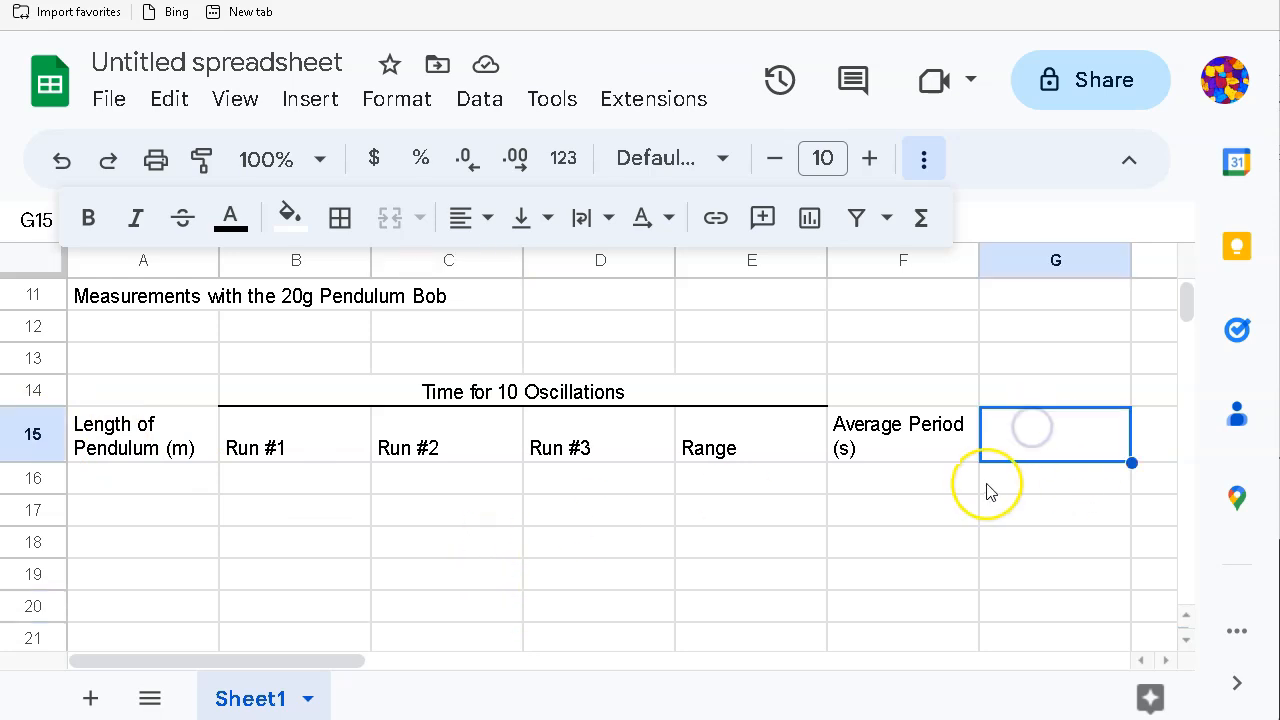
{"action": "type", "text": "A"}
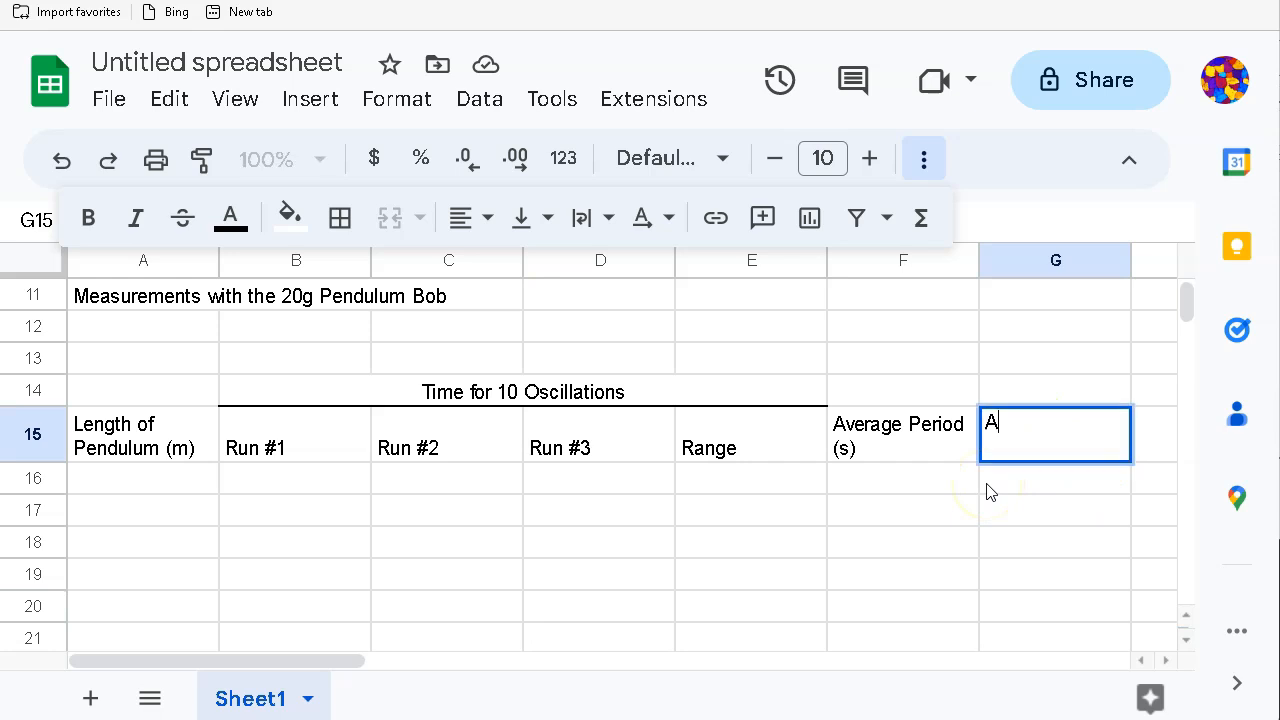
{"action": "type", "text": "verage Period Squared"}
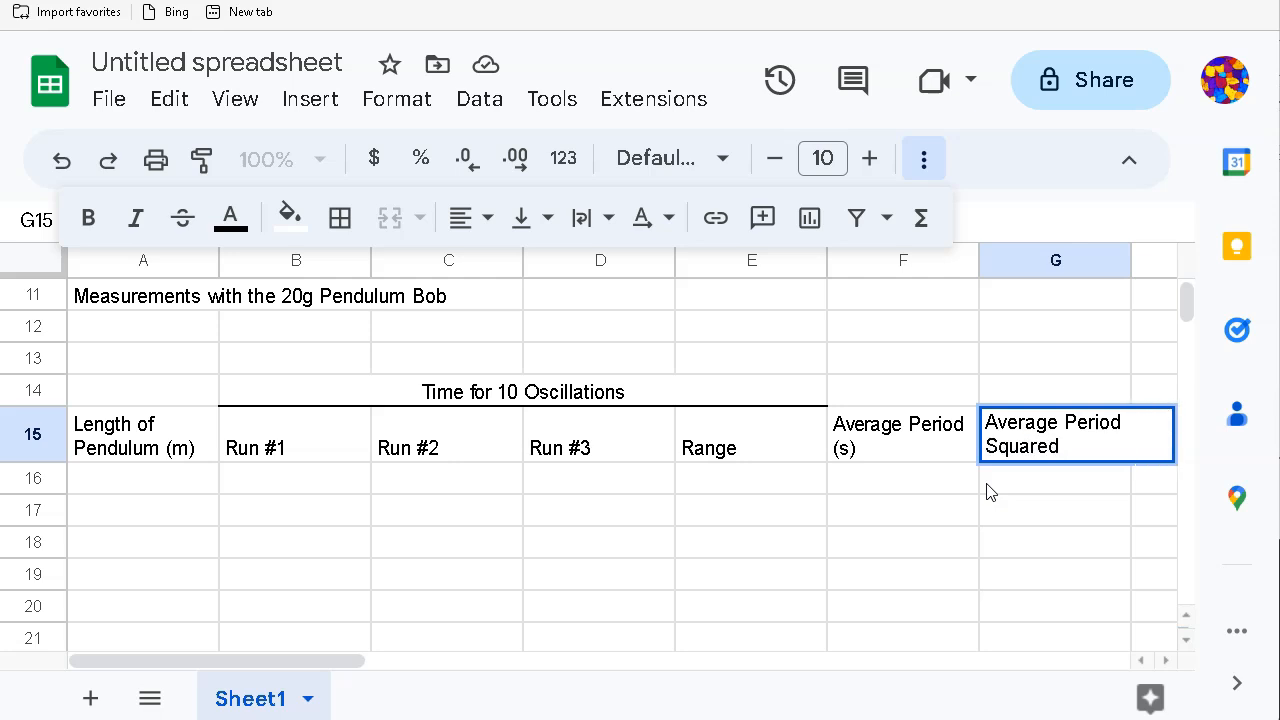
{"action": "type", "text": " (s^2)"}
{"action": "left_click", "coordinate": [1043, 508]}
Step: Add a bottom border under the header row A15:G15
{"action": "left_click_drag", "start_coordinate": [150, 453], "coordinate": [1025, 455]}
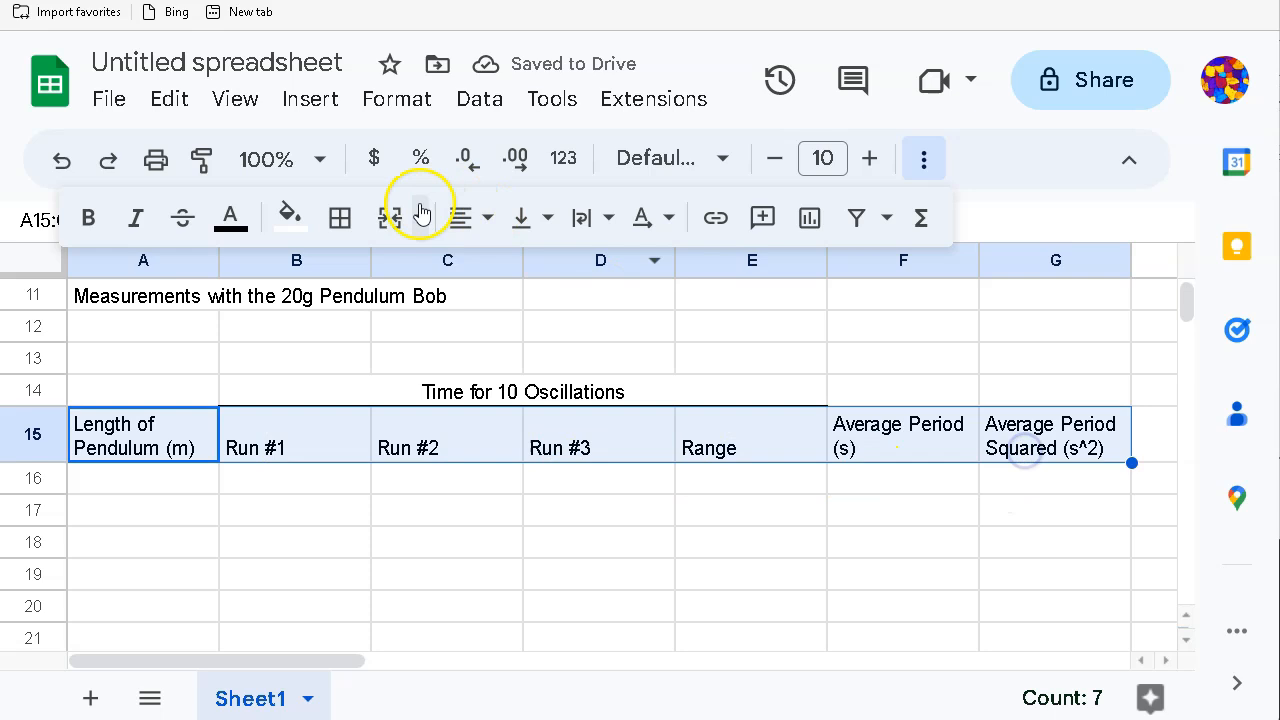
{"action": "left_click", "coordinate": [338, 218]}
{"action": "left_click", "coordinate": [508, 334]}
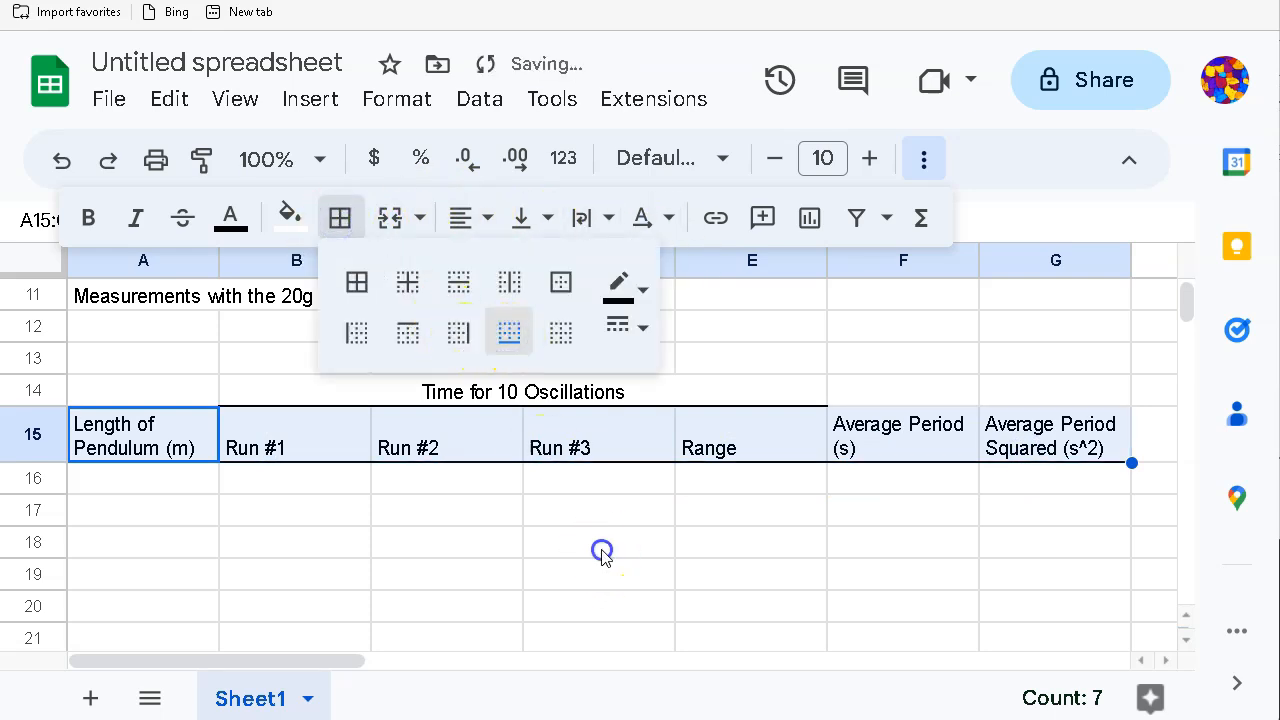
{"action": "left_click", "coordinate": [600, 545]}
{"action": "scroll", "coordinate": [364, 540], "scroll_direction": "down", "scroll_amount": 1}
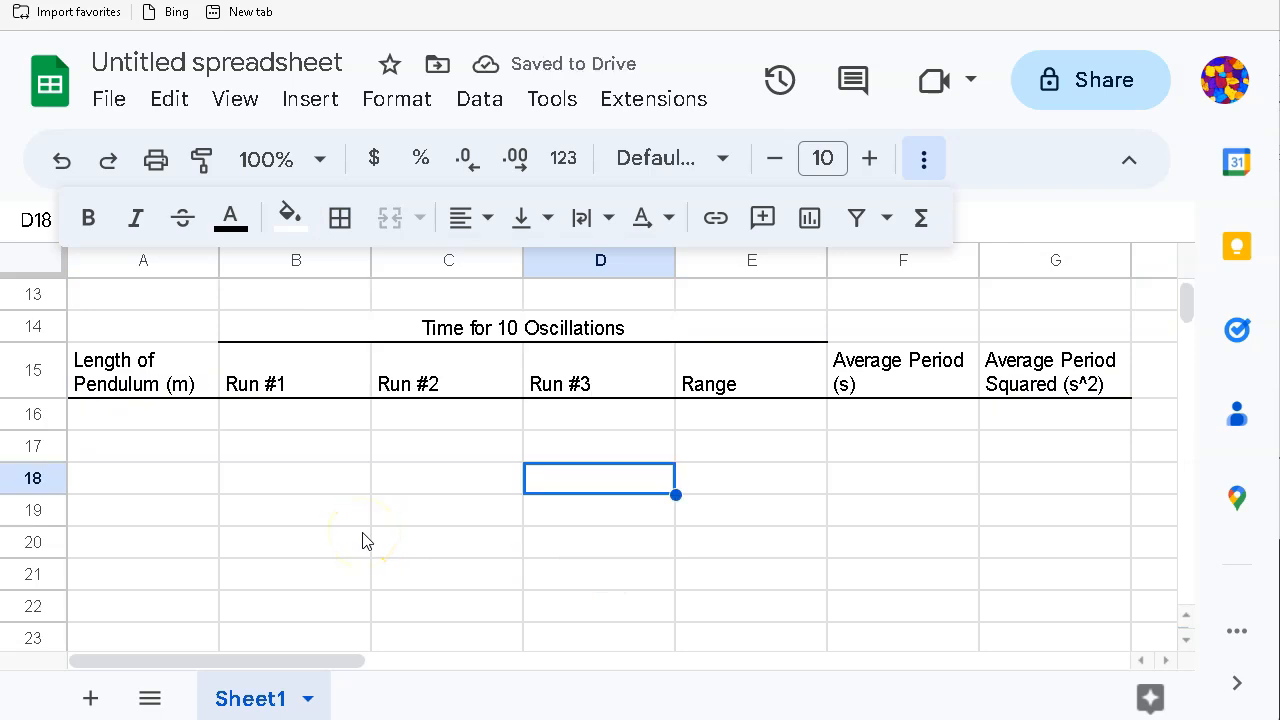
{"action": "left_click", "coordinate": [136, 420]}
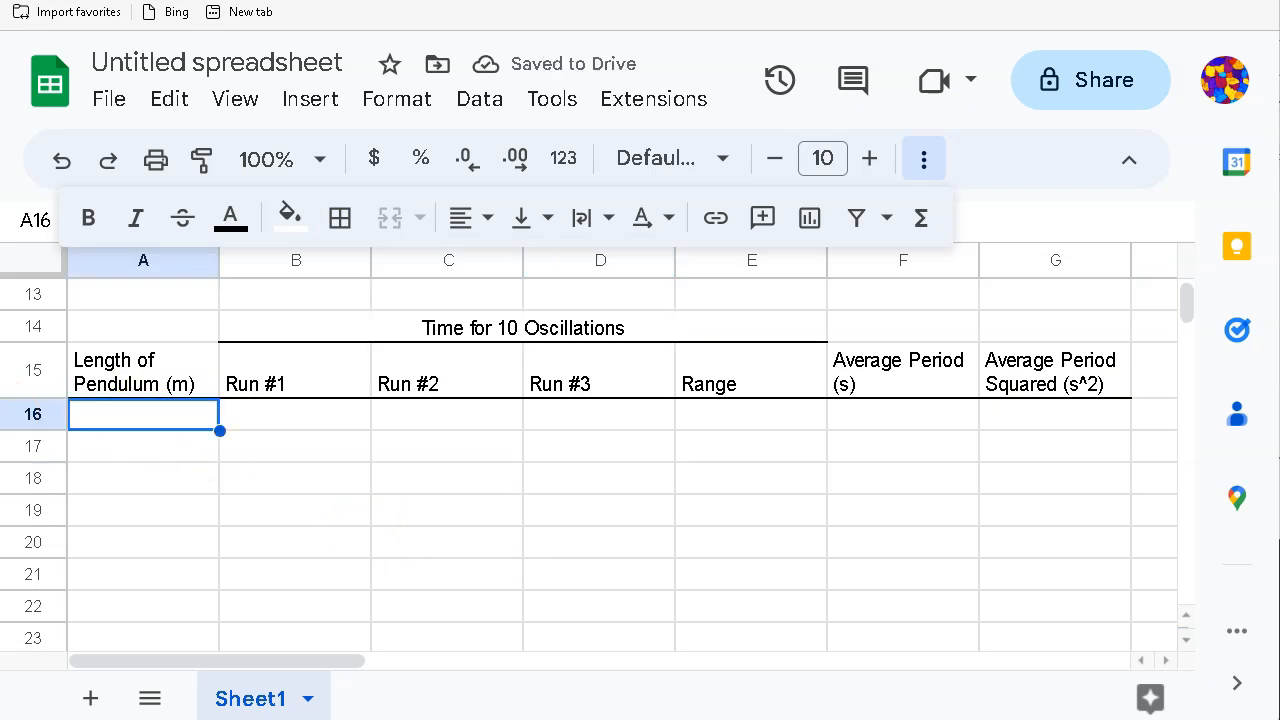
Step: Enter lengths 0 and 0.2 in A16:A17 and fill the series down to 0.6 in A19
{"action": "type", "text": "0"}
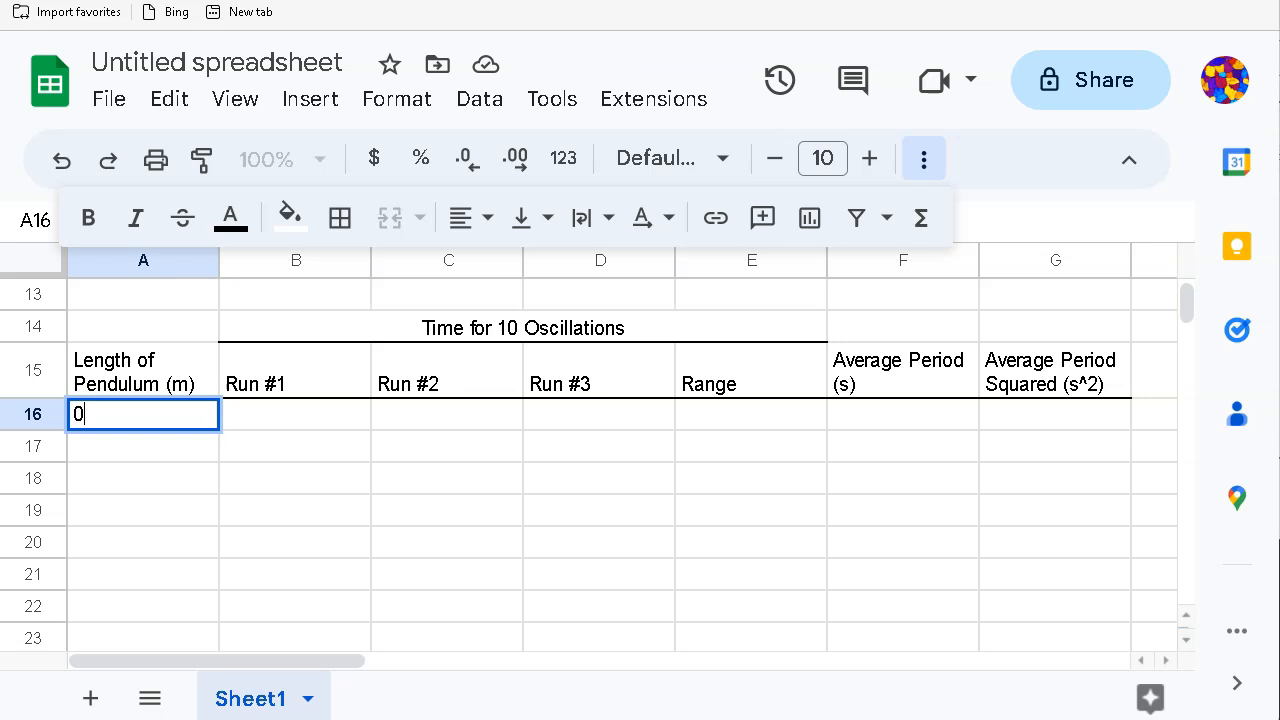
{"action": "key", "text": "Return"}
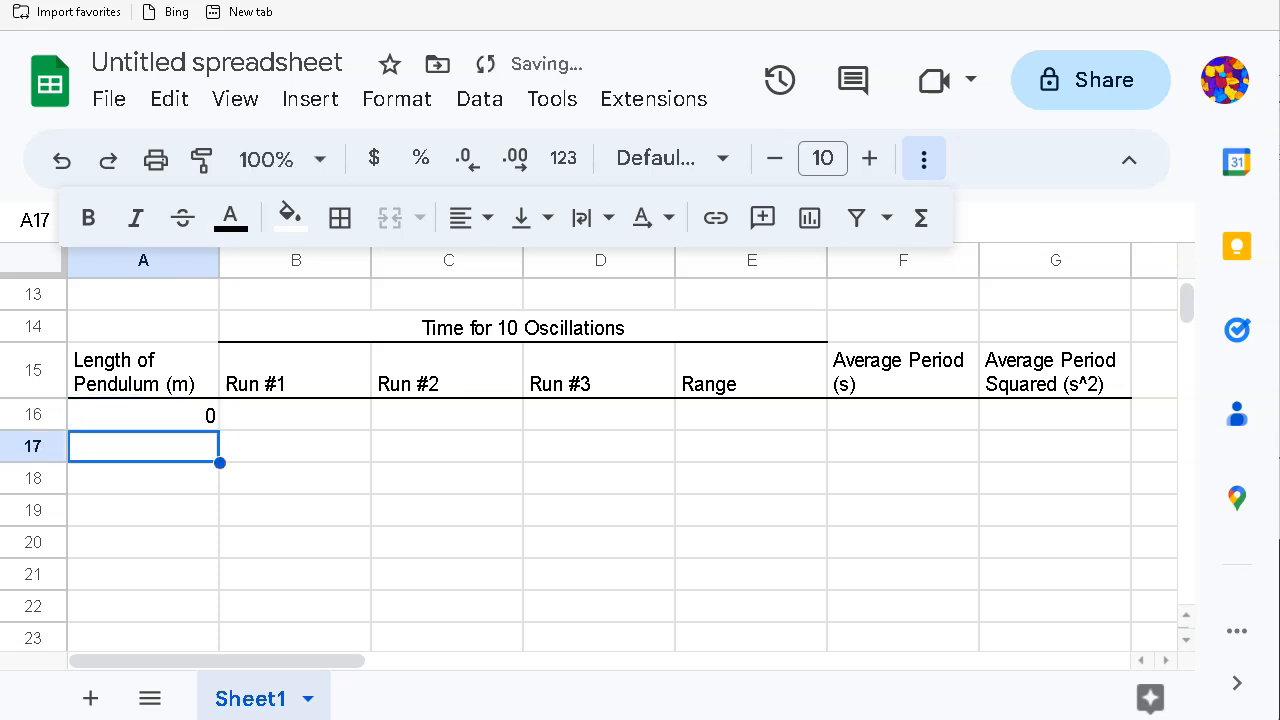
{"action": "type", "text": "0.2"}
{"action": "key", "text": "Return"}
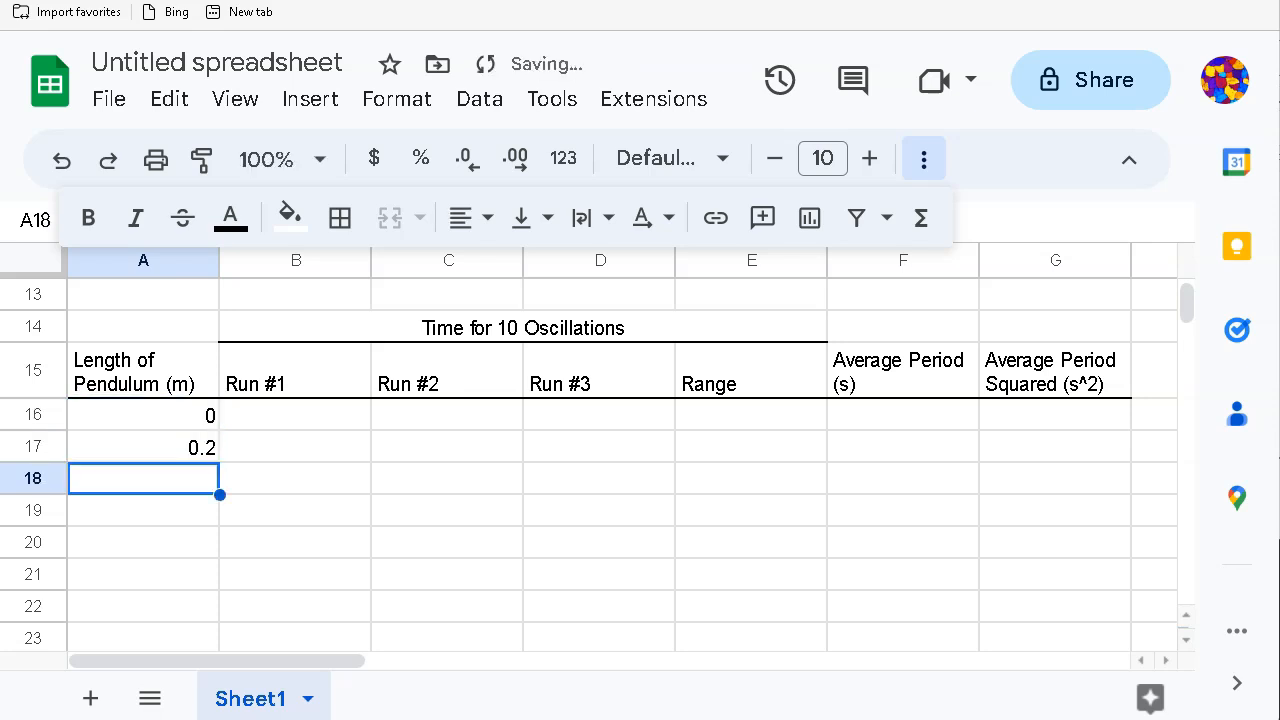
{"action": "left_click_drag", "start_coordinate": [162, 418], "coordinate": [160, 448]}
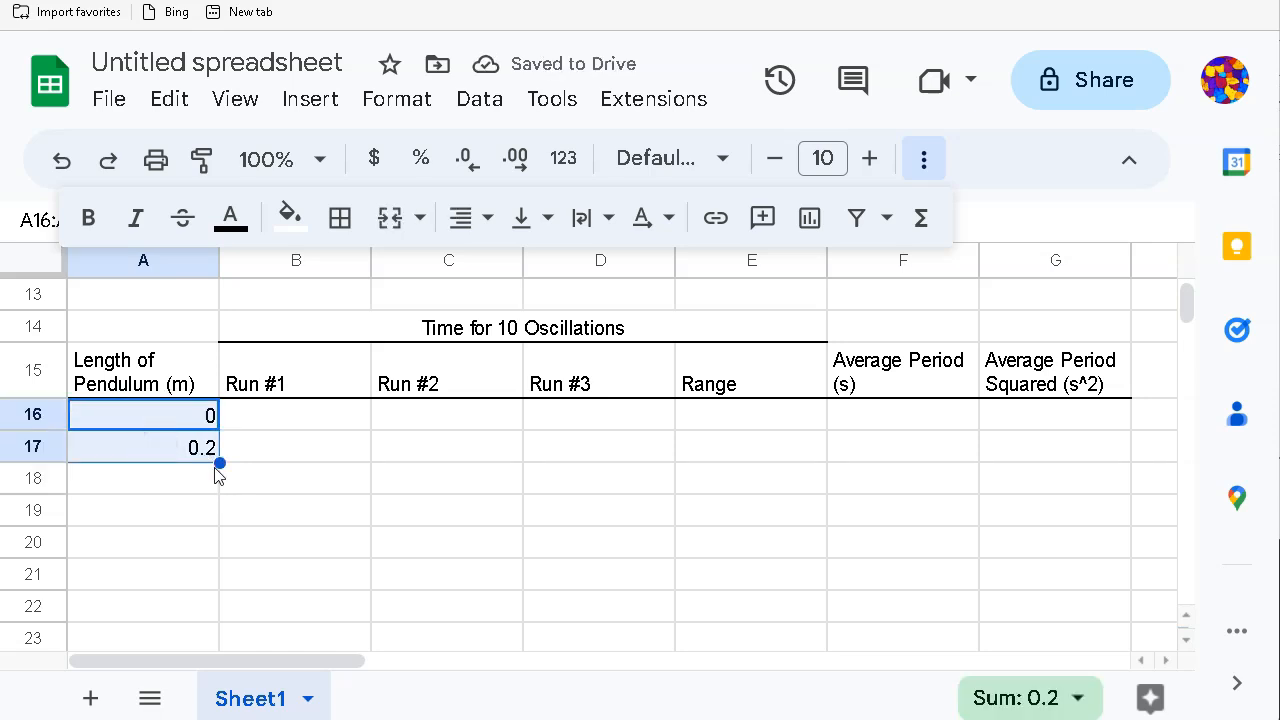
{"action": "left_click_drag", "start_coordinate": [220, 462], "coordinate": [210, 512]}
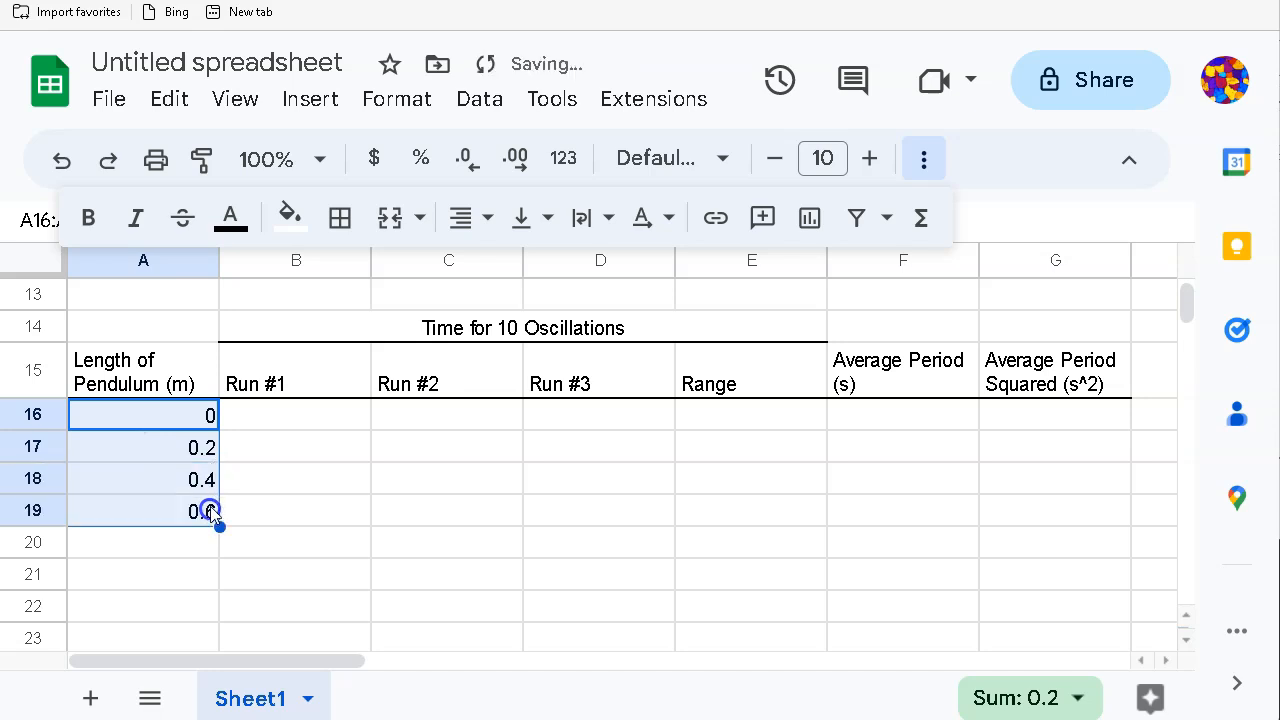
{"action": "left_click", "coordinate": [183, 540]}
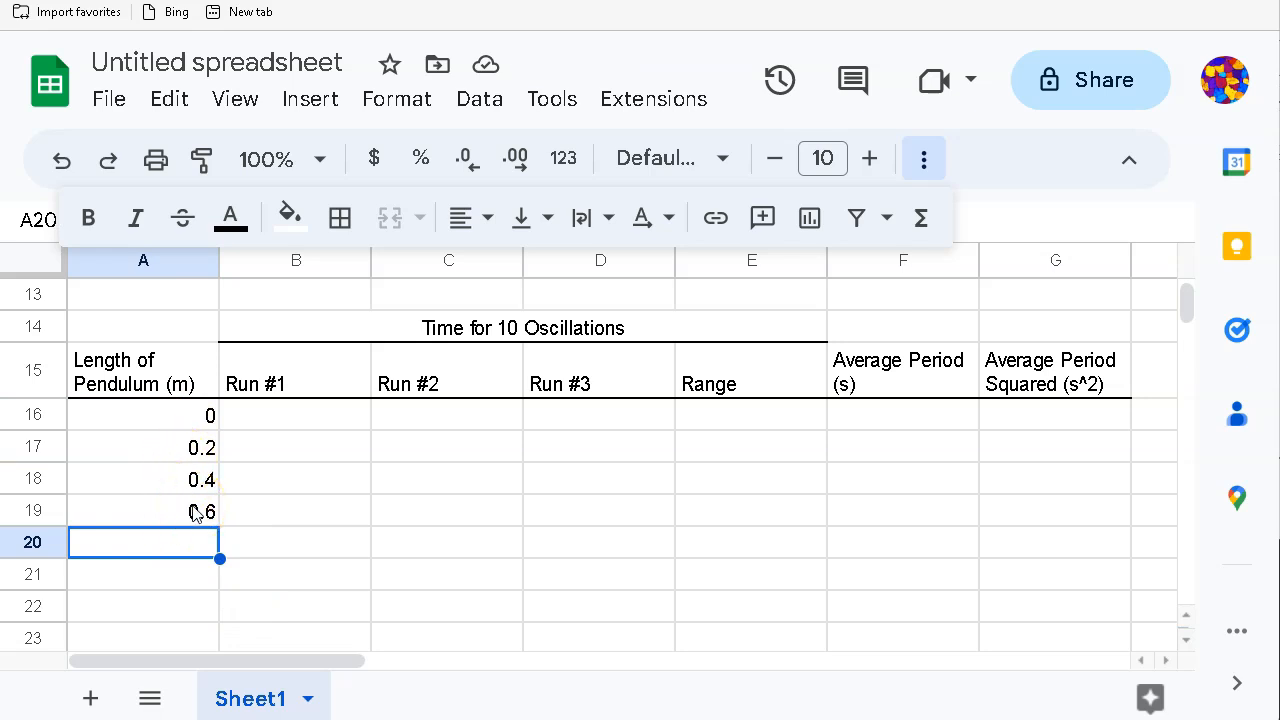
{"action": "left_click", "coordinate": [116, 511]}
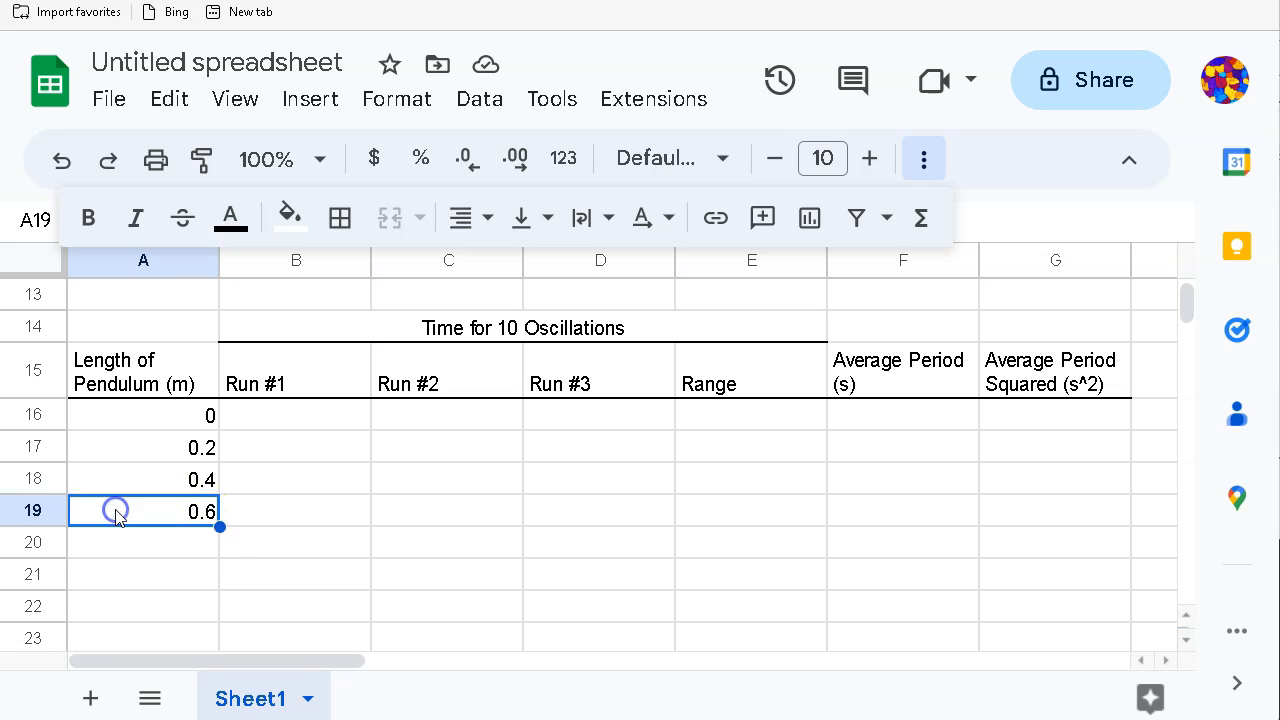
{"action": "left_click", "coordinate": [252, 420]}
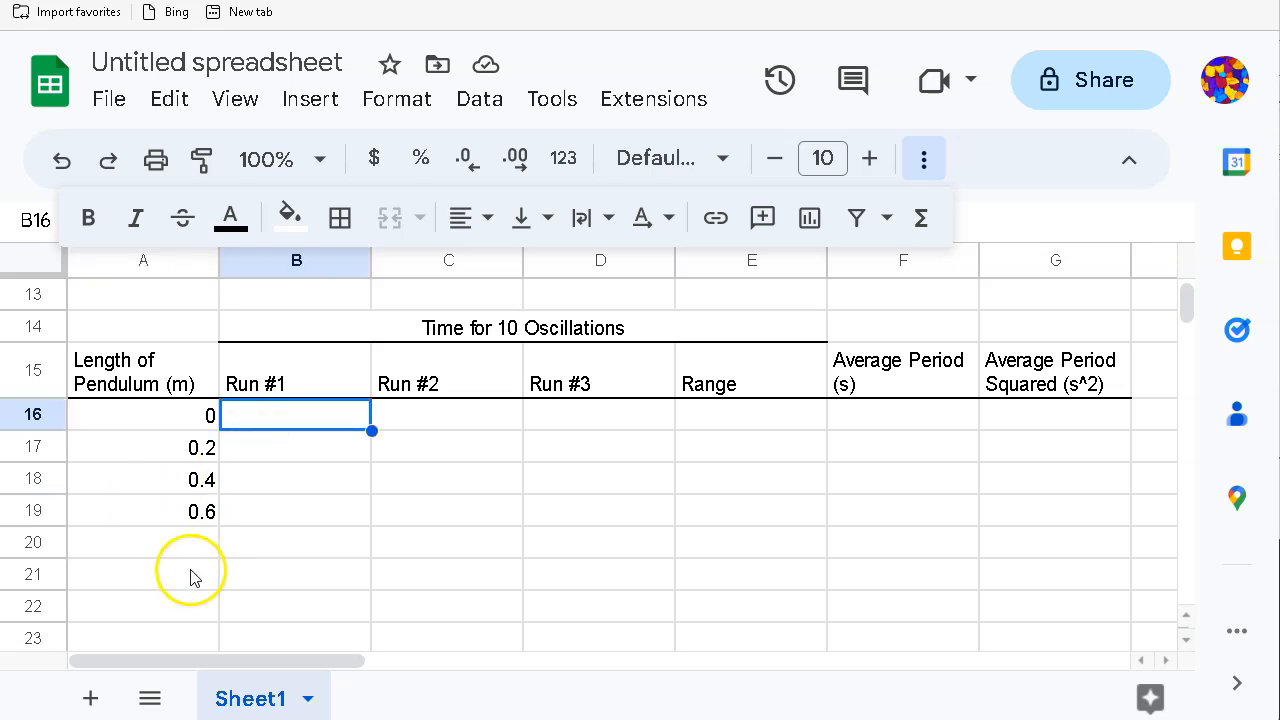
Step: Fill row 16 with 0 in every cell from B16 through G16
{"action": "left_click", "coordinate": [165, 424]}
{"action": "left_click", "coordinate": [266, 422]}
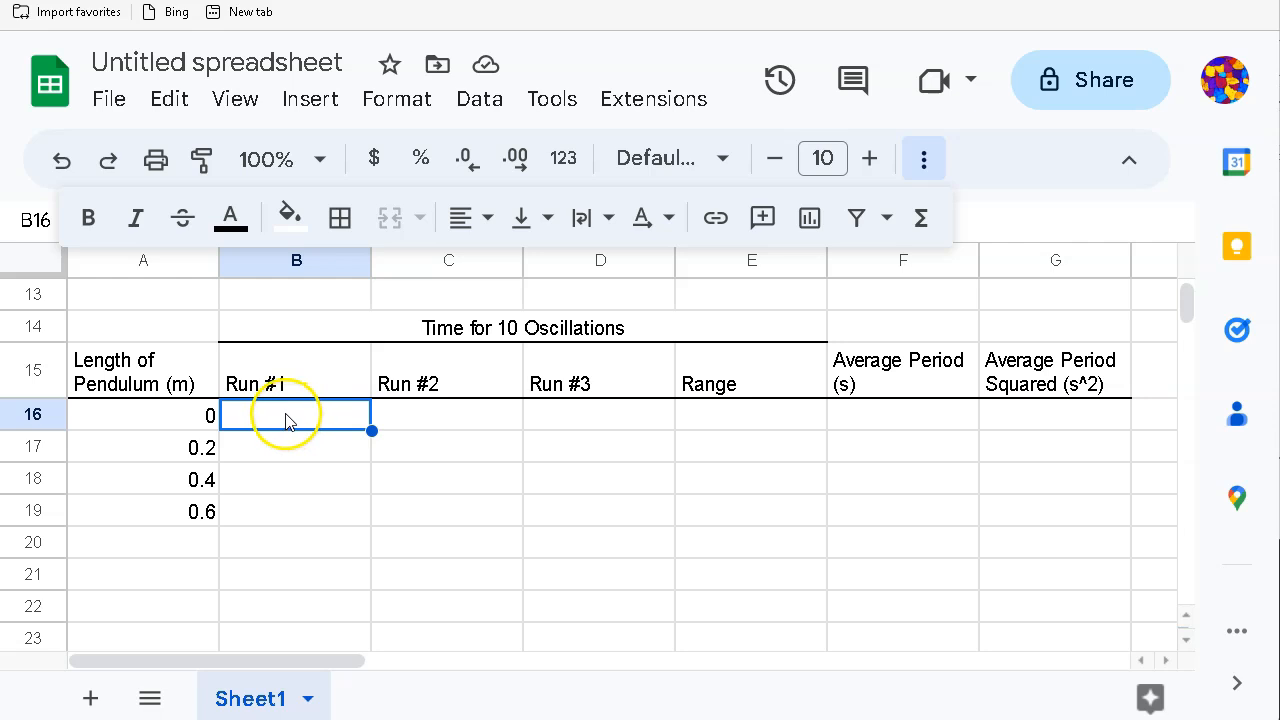
{"action": "type", "text": "0"}
{"action": "left_click", "coordinate": [443, 420]}
{"action": "type", "text": "0"}
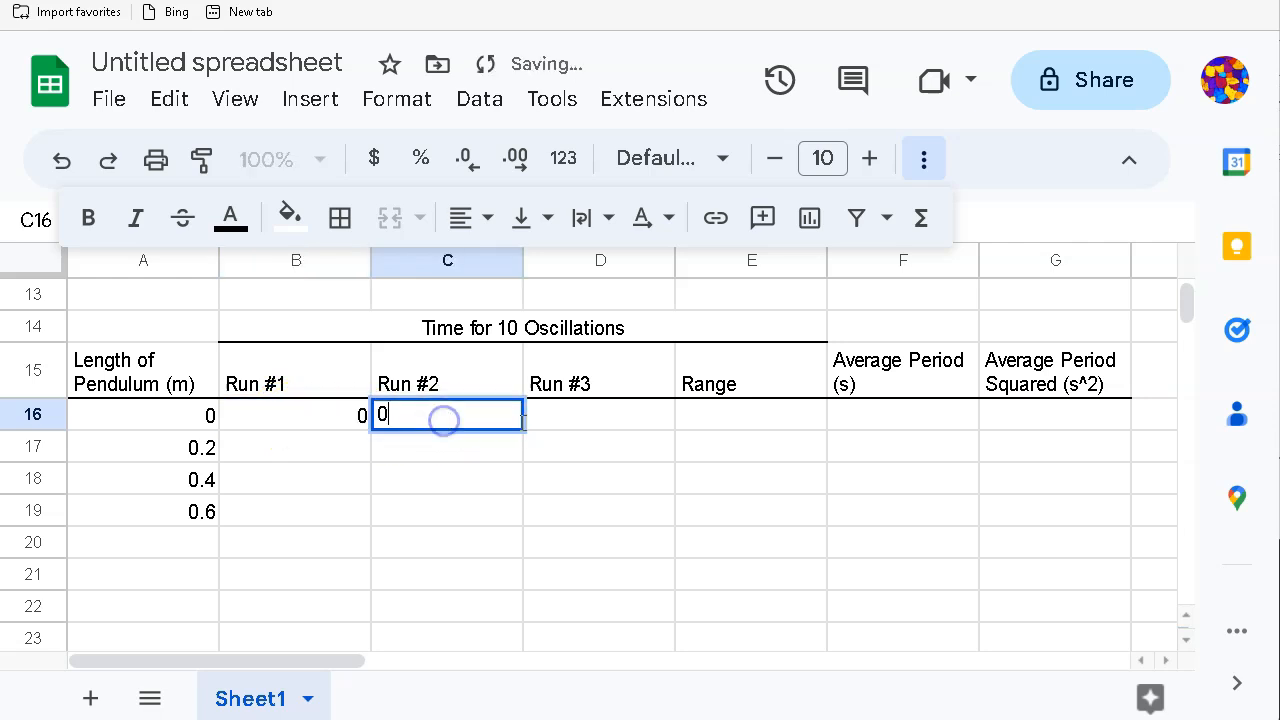
{"action": "left_click", "coordinate": [586, 415]}
{"action": "type", "text": "0"}
{"action": "left_click", "coordinate": [722, 416]}
{"action": "type", "text": "0"}
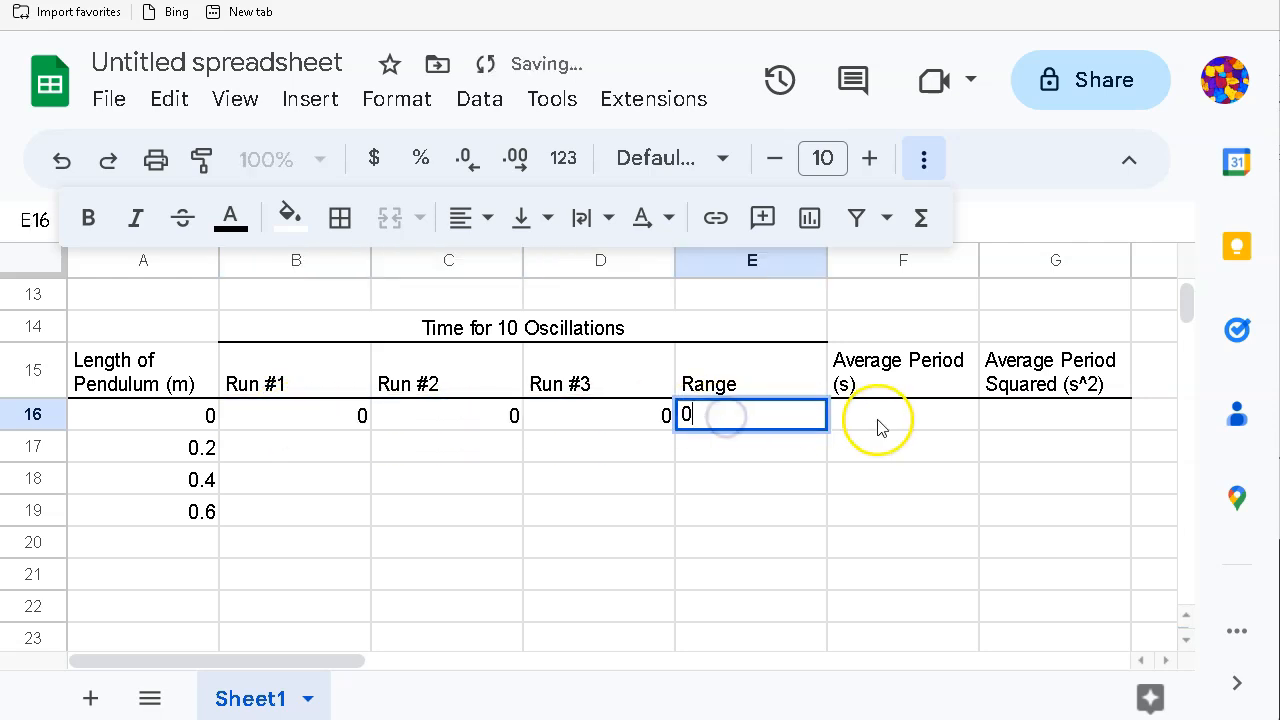
{"action": "left_click", "coordinate": [878, 424]}
{"action": "type", "text": "0"}
{"action": "left_click", "coordinate": [1060, 420]}
{"action": "type", "text": "0"}
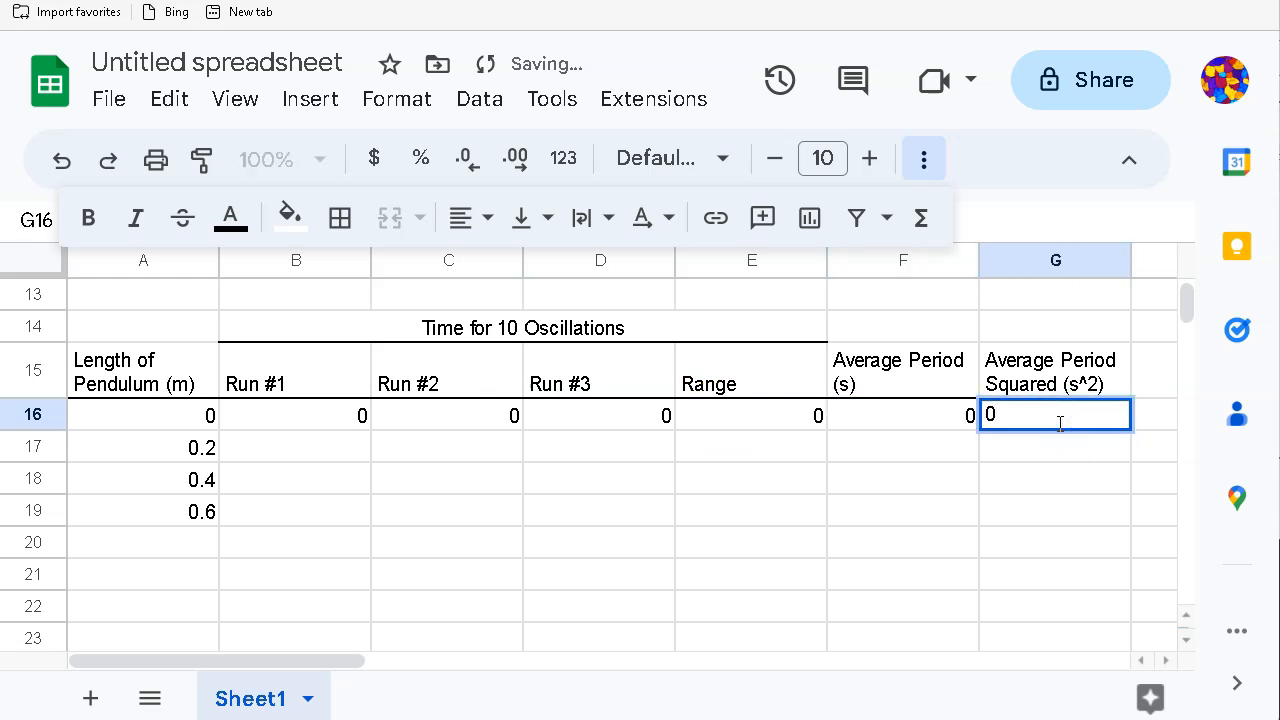
{"action": "left_click", "coordinate": [283, 446]}
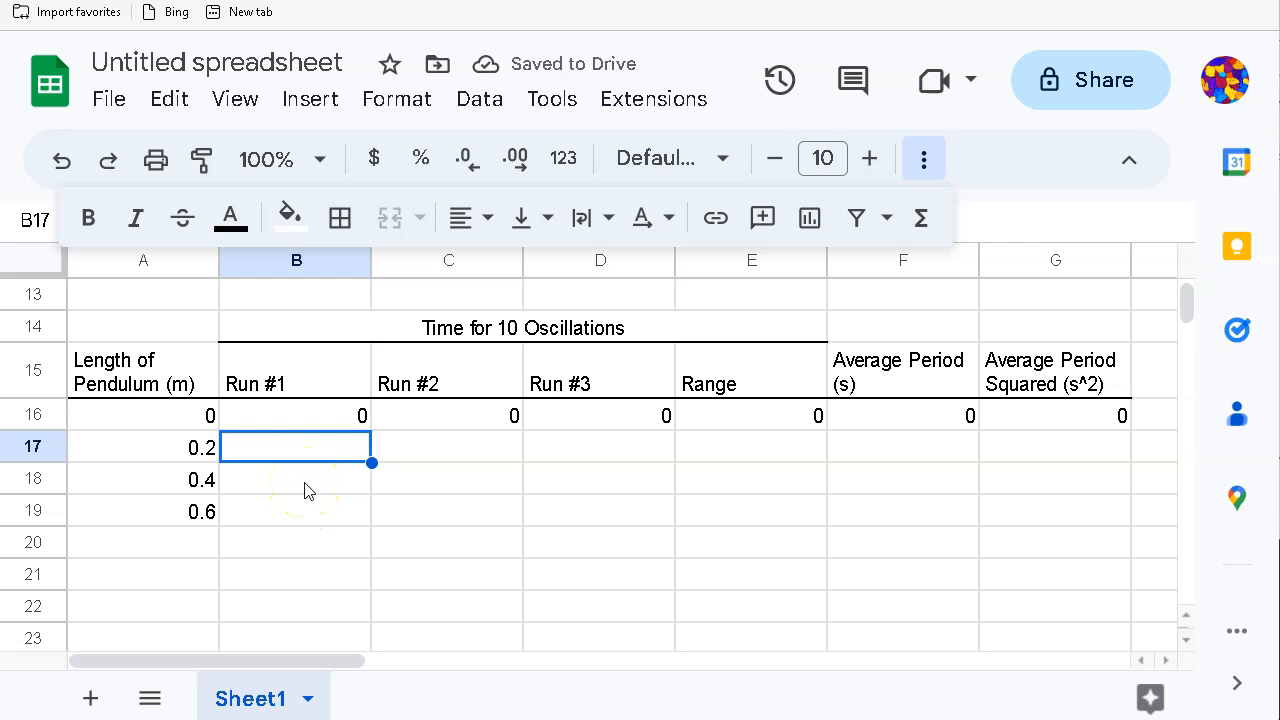
Step: Enter run times 9.1, 9.5 and 9.2 for the 0.2 m length in B17:D17
{"action": "type", "text": "9.1"}
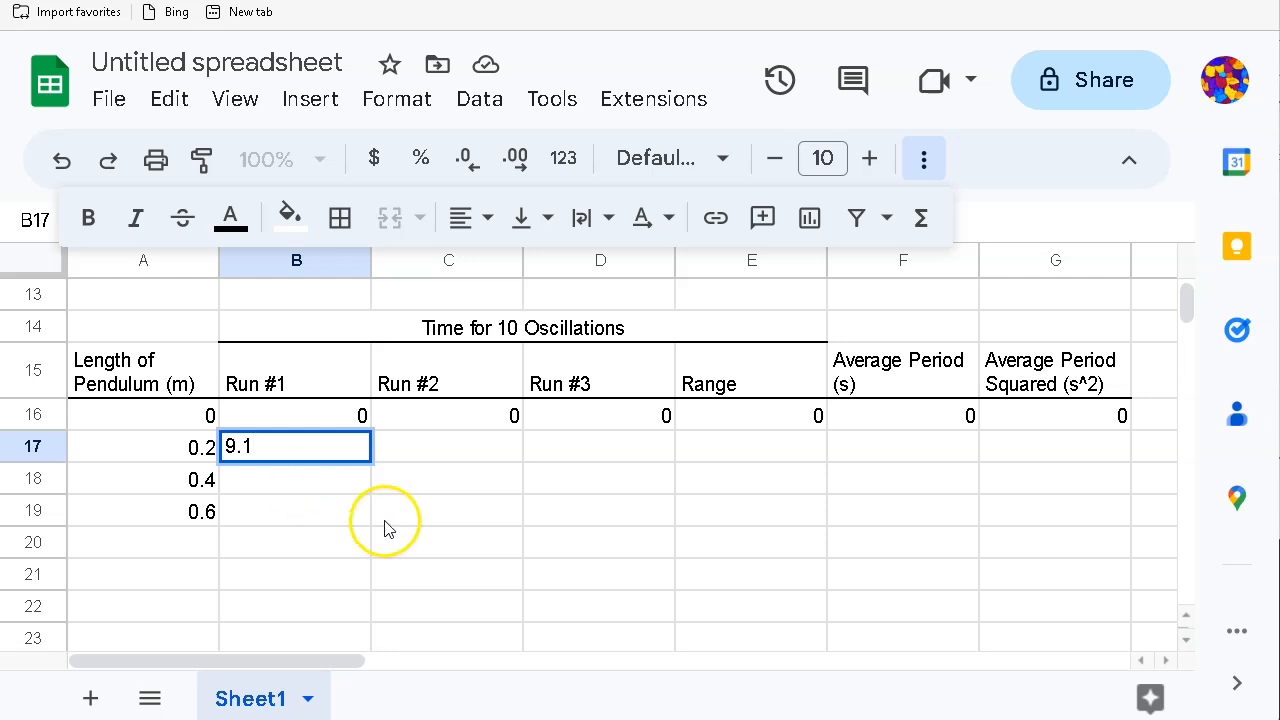
{"action": "scroll", "coordinate": [386, 523], "scroll_direction": "up", "scroll_amount": 1}
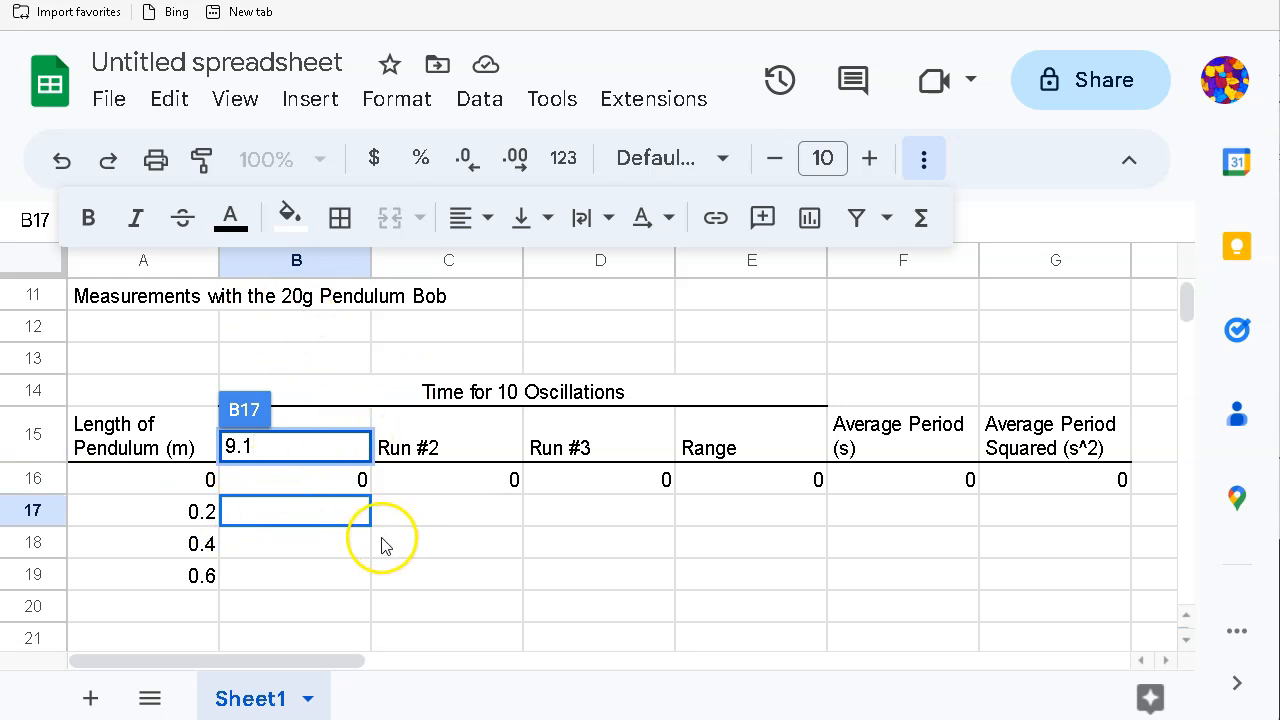
{"action": "key", "text": "Return"}
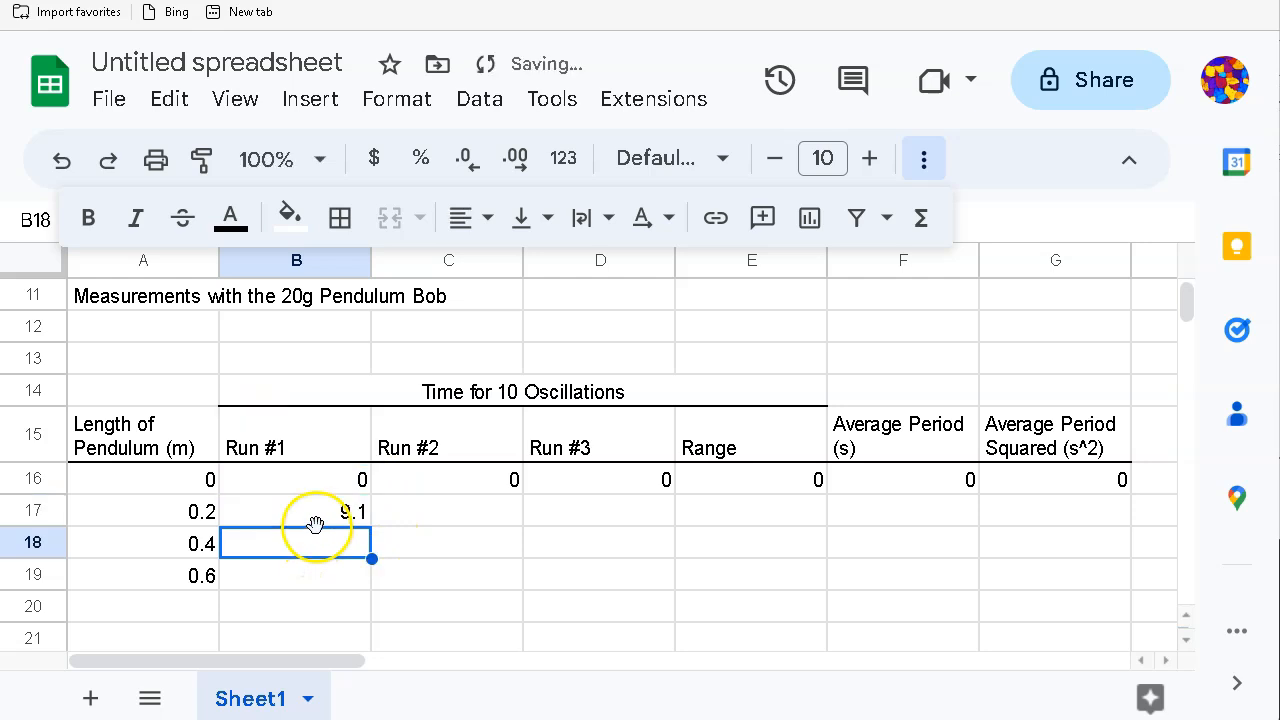
{"action": "left_click", "coordinate": [330, 515]}
{"action": "key", "text": "Tab"}
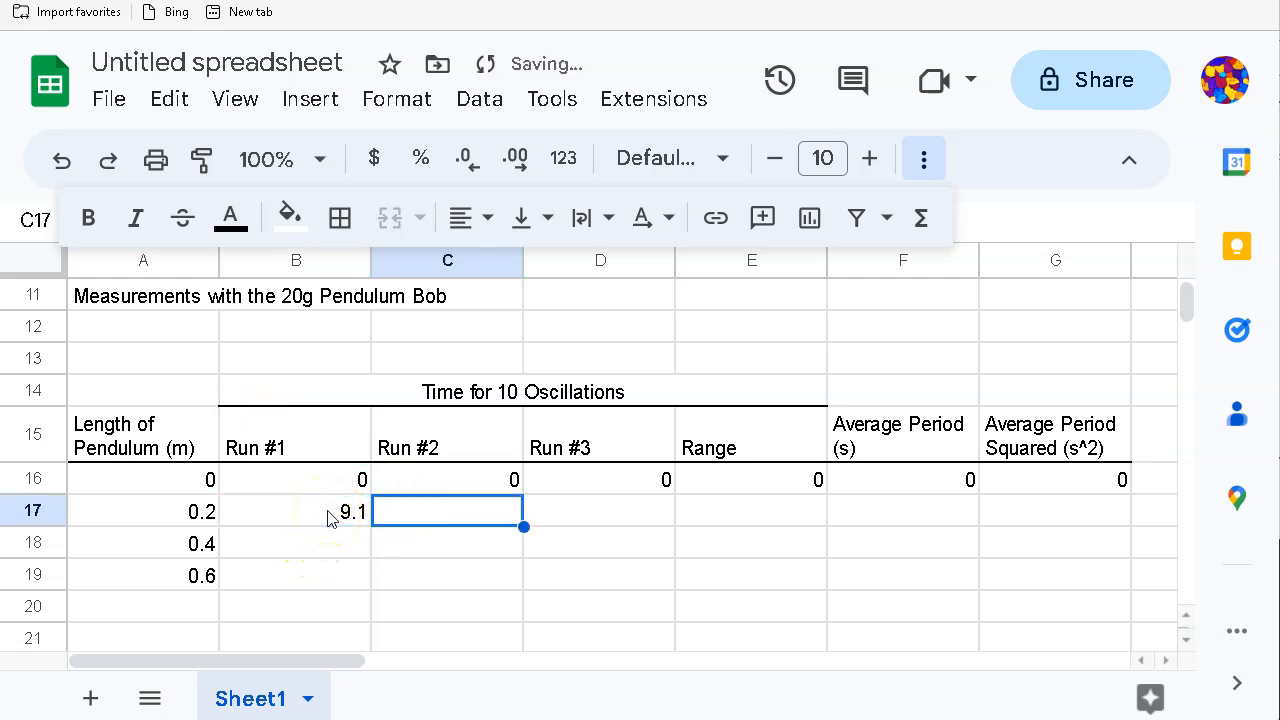
{"action": "type", "text": "9.5"}
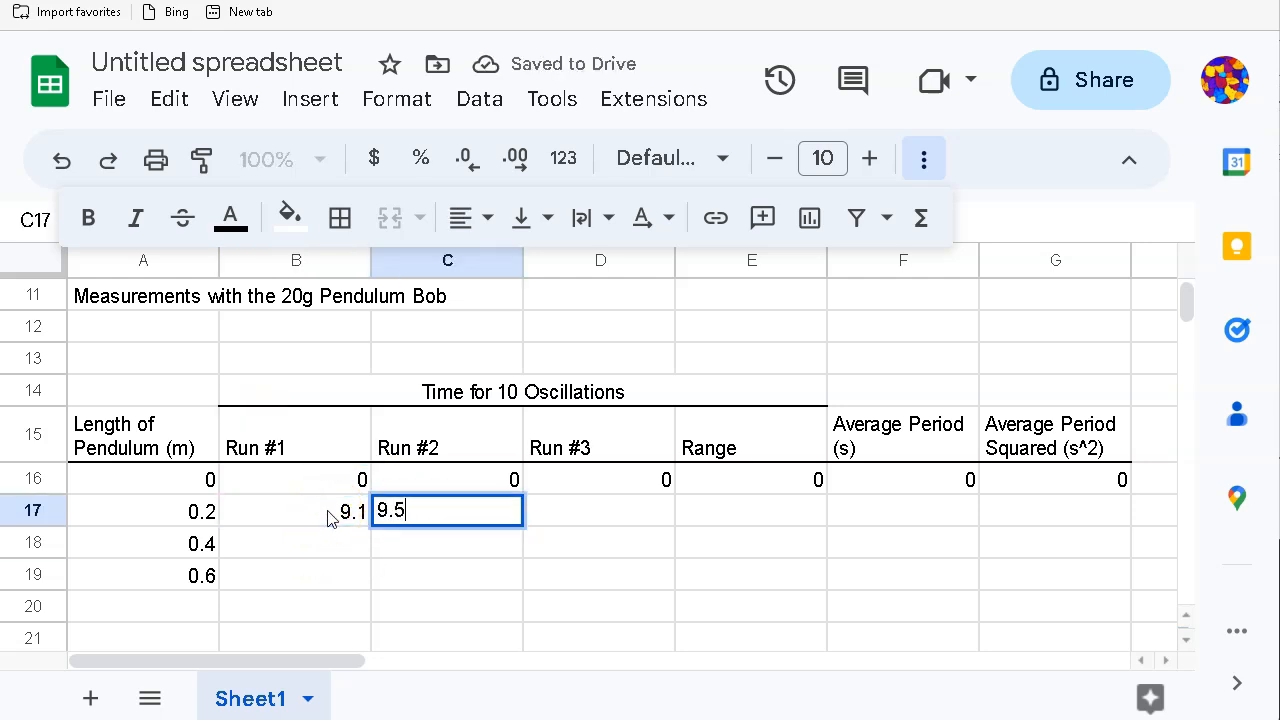
{"action": "key", "text": "Tab"}
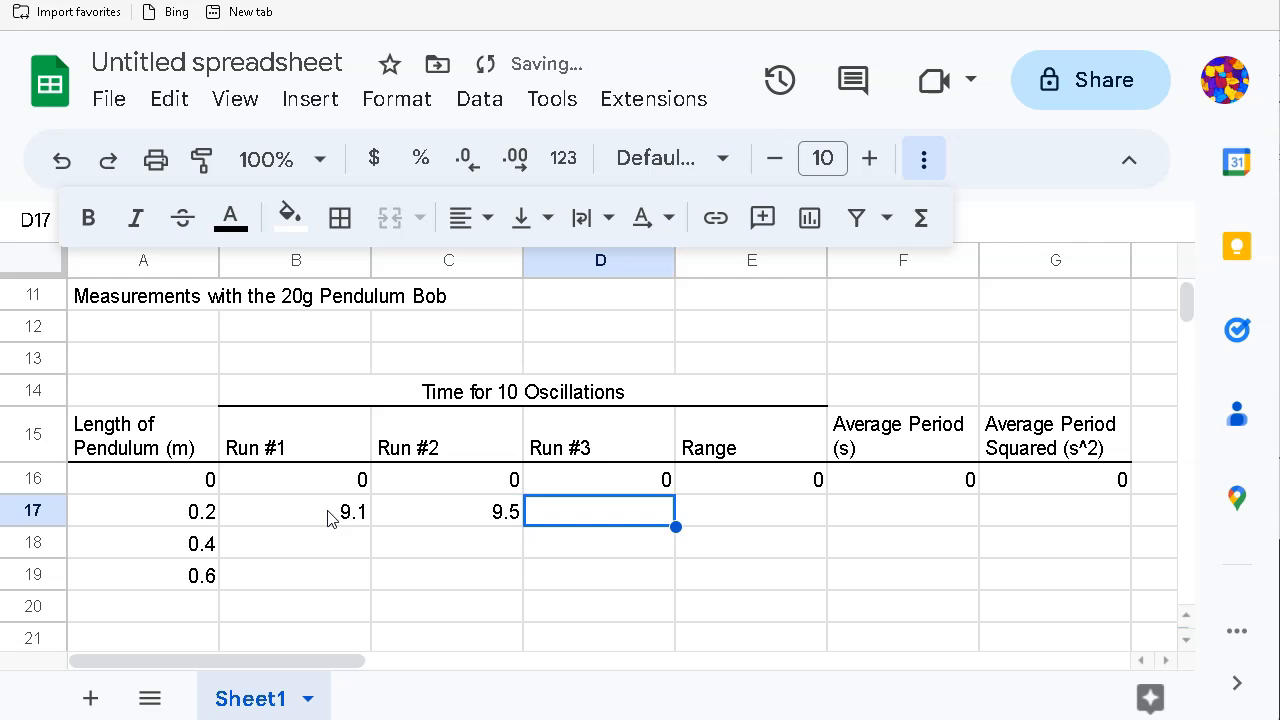
{"action": "type", "text": "9.2"}
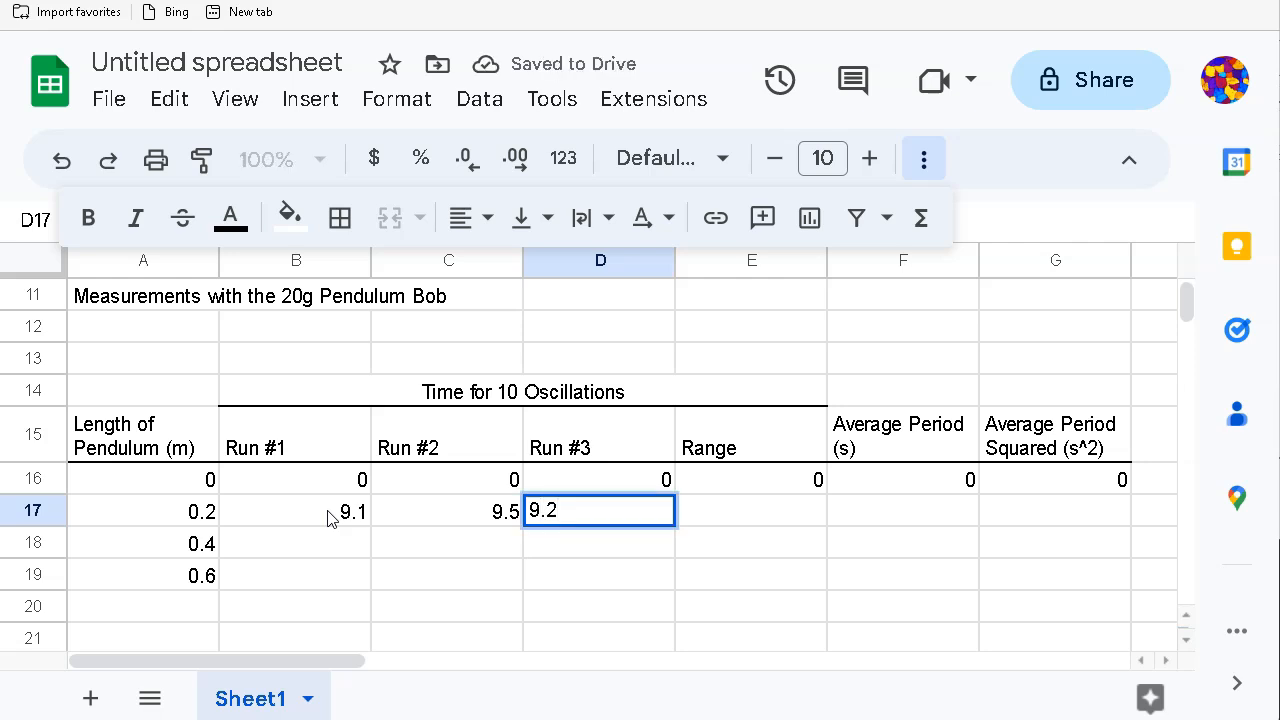
{"action": "key", "text": "Return"}
Step: Enter run times 13.1, 13.5 and 13.7 for the 0.4 m length in B18:D18
{"action": "key", "text": "Left"}
{"action": "key", "text": "Left"}
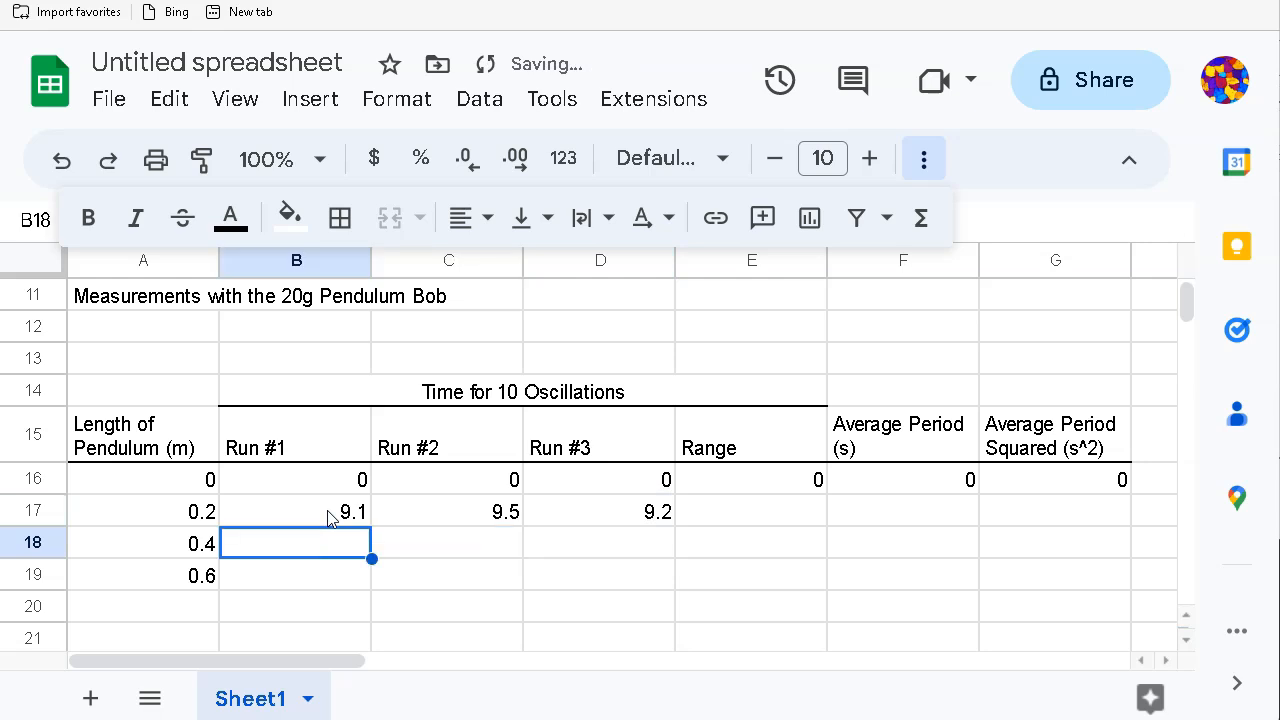
{"action": "type", "text": "13.1"}
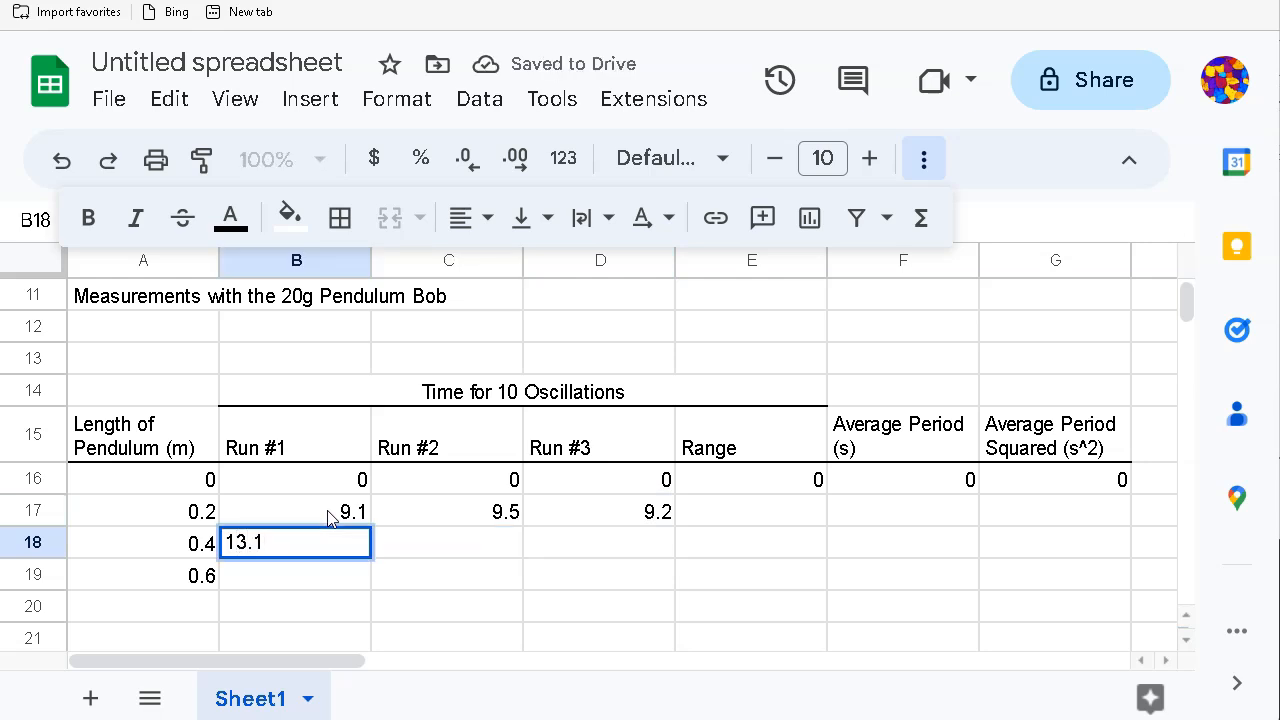
{"action": "key", "text": "Tab"}
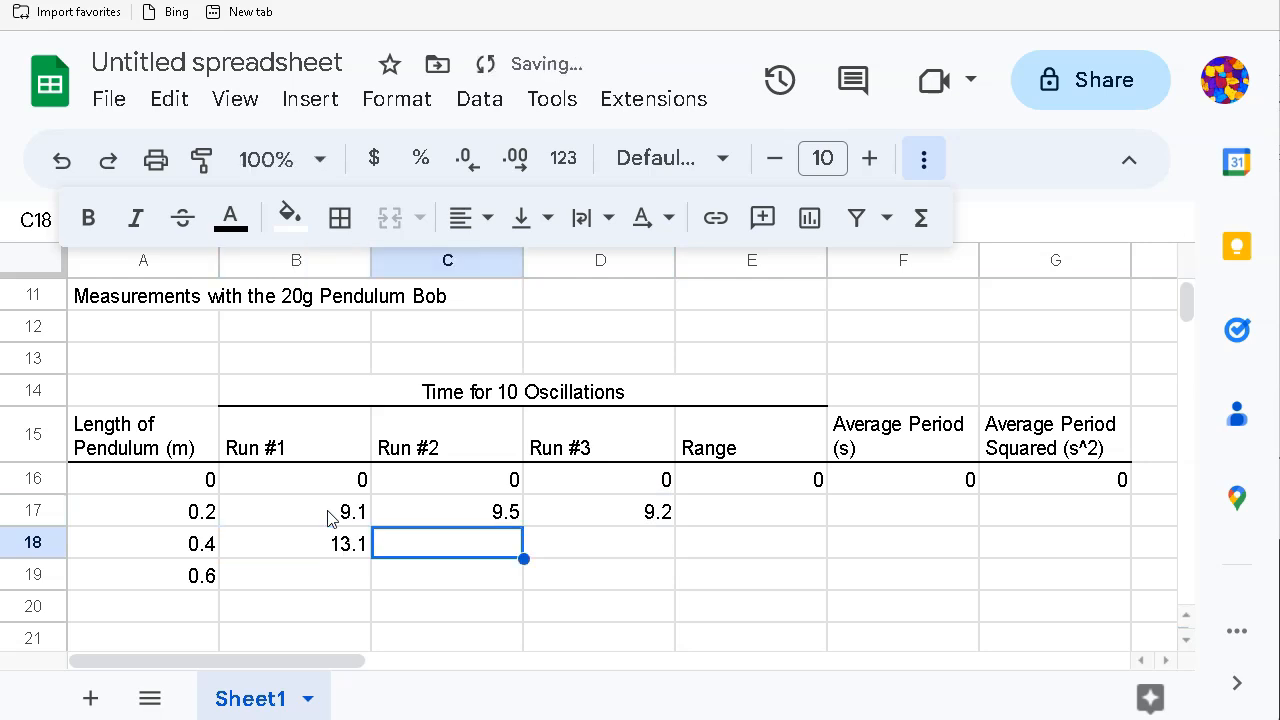
{"action": "type", "text": "1"}
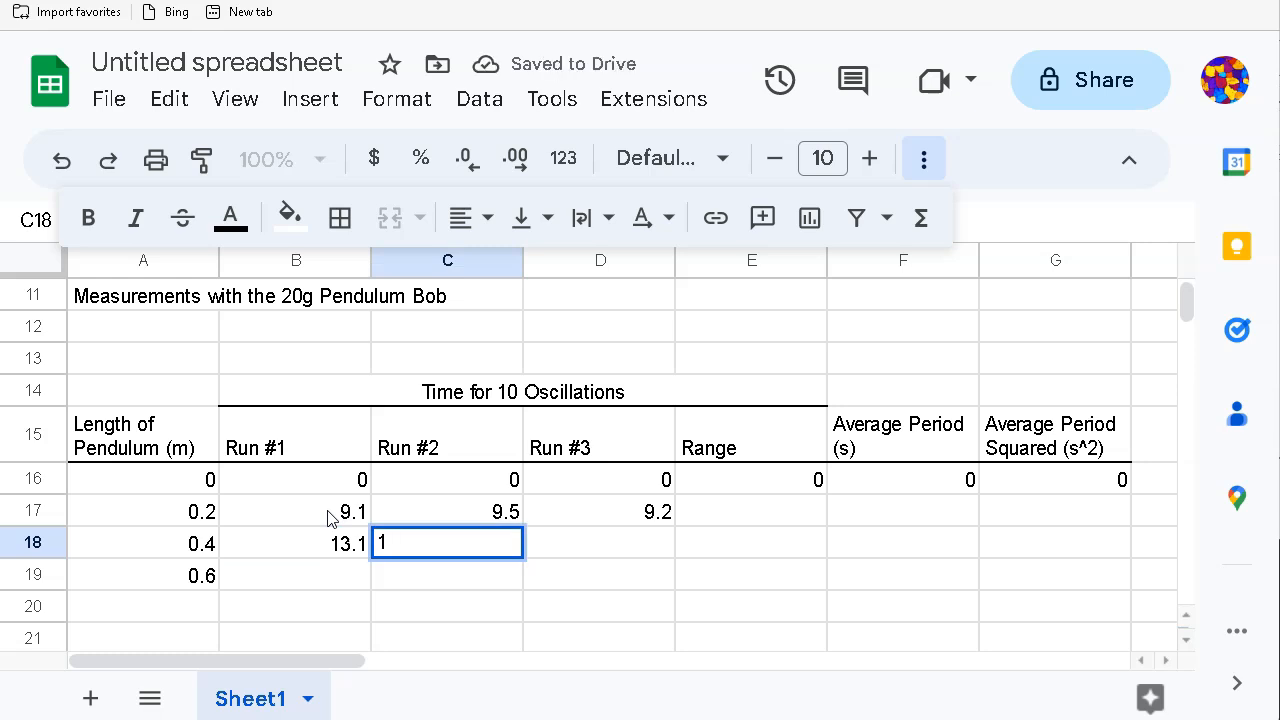
{"action": "type", "text": "5"}
{"action": "key", "text": "Tab"}
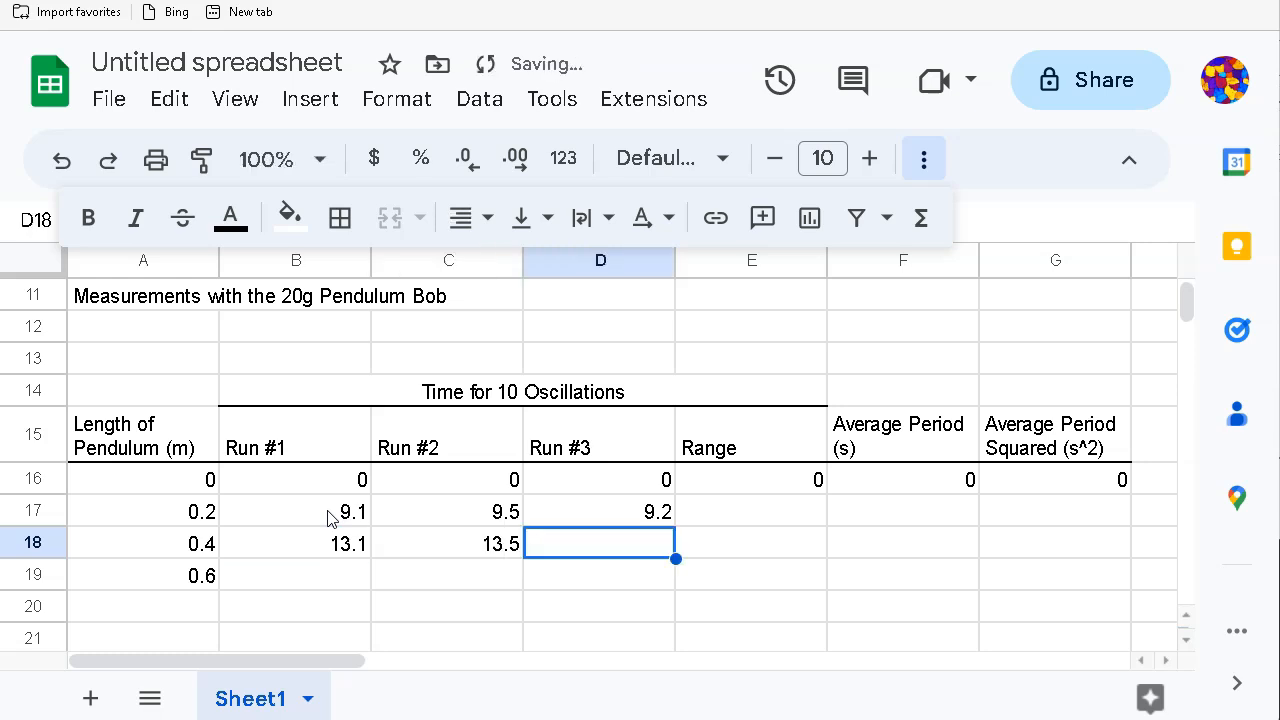
{"action": "type", "text": "1"}
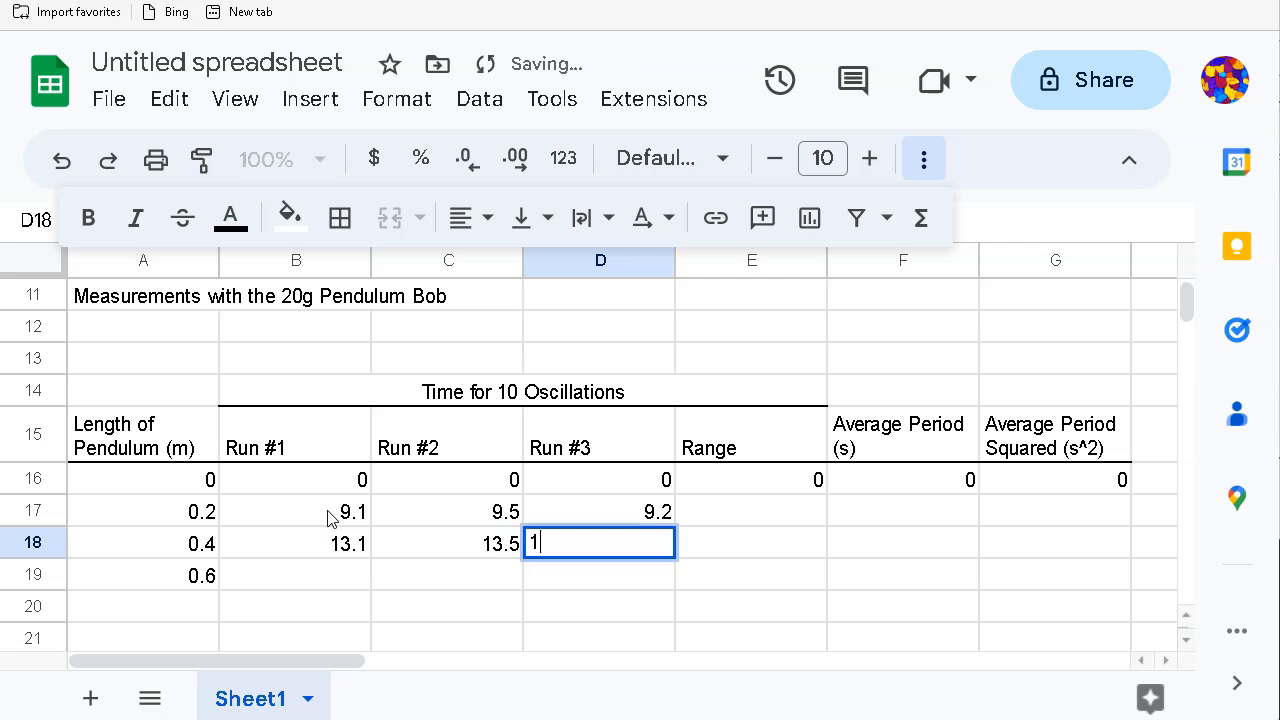
{"action": "type", "text": "3.7"}
{"action": "key", "text": "Tab"}
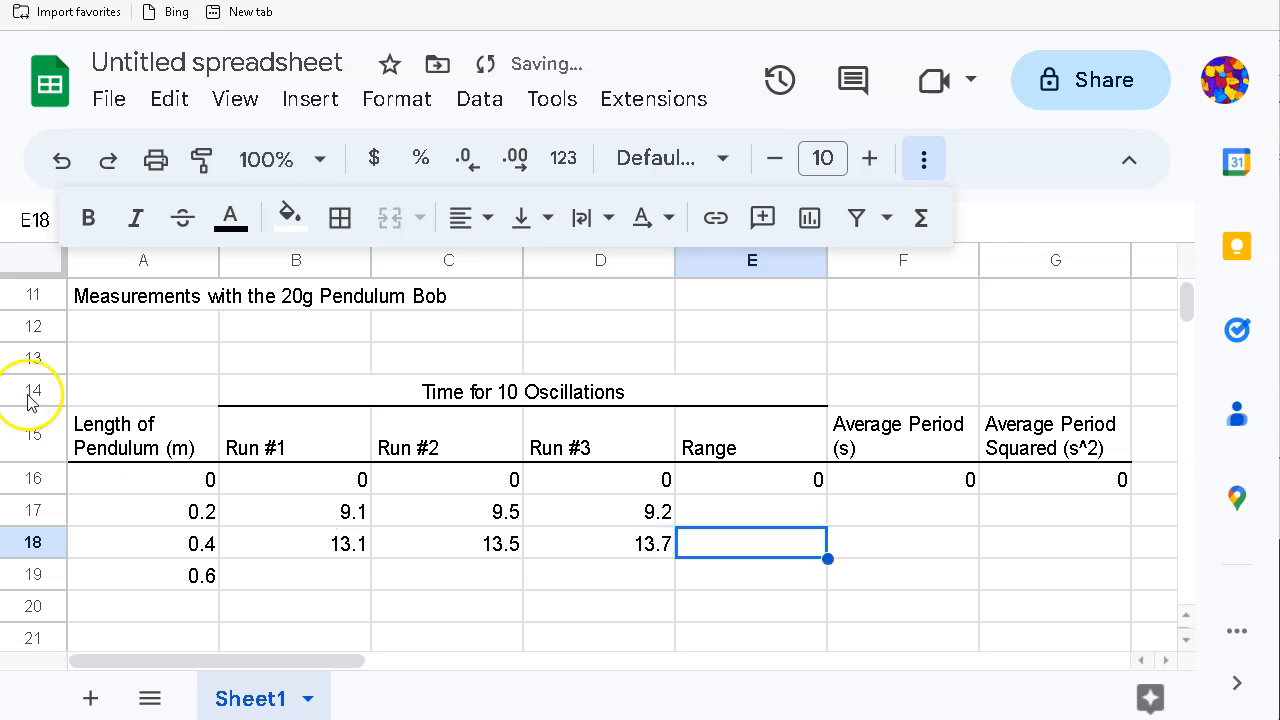
{"action": "key", "text": "Return"}
Step: Enter run times 16.5, 16.8 and 15.9 for the 0.6 m length in B19:D19
{"action": "key", "text": "Left"}
{"action": "key", "text": "Left"}
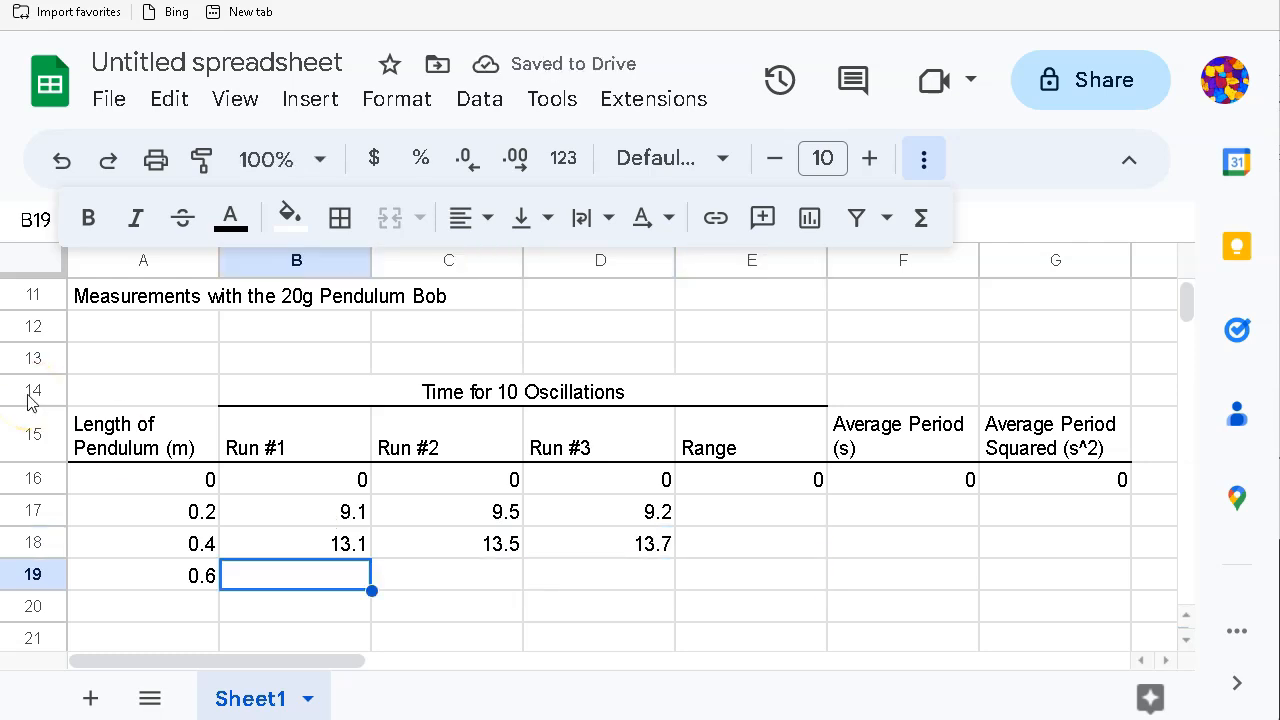
{"action": "type", "text": "16.6"}
{"action": "key", "text": "BackSpace"}
{"action": "type", "text": "5"}
{"action": "key", "text": "Tab"}
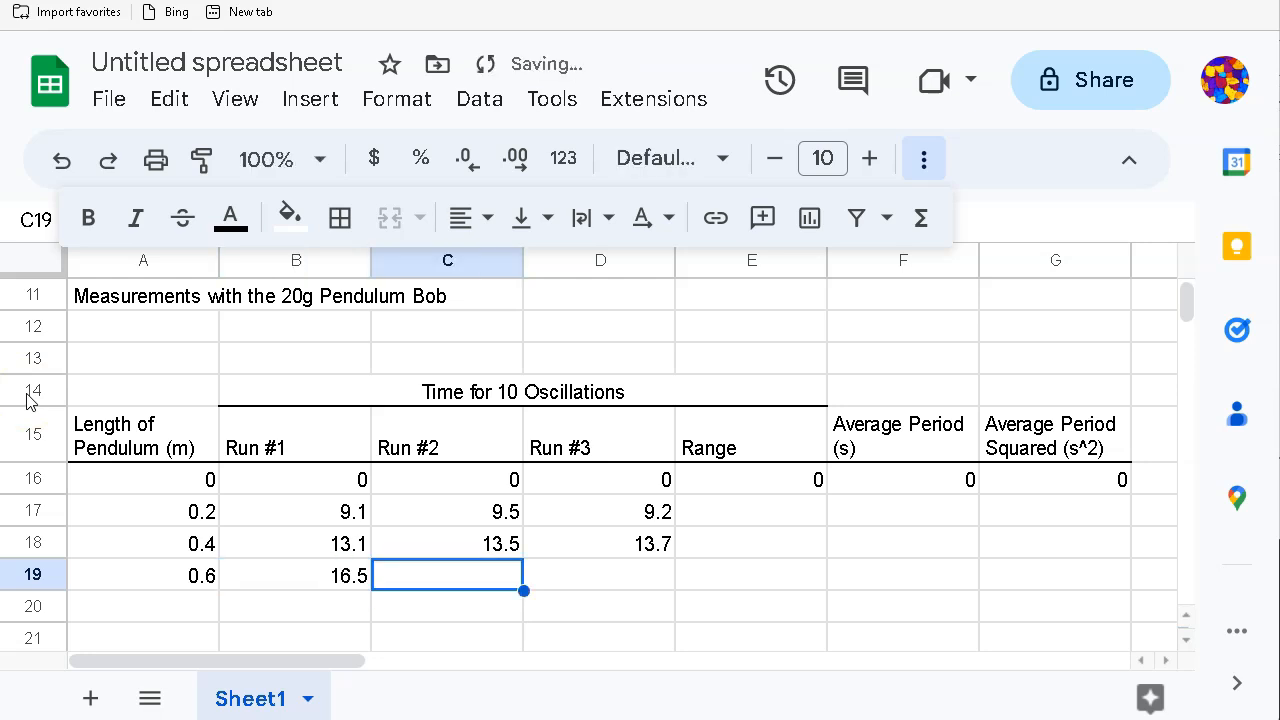
{"action": "type", "text": "16."}
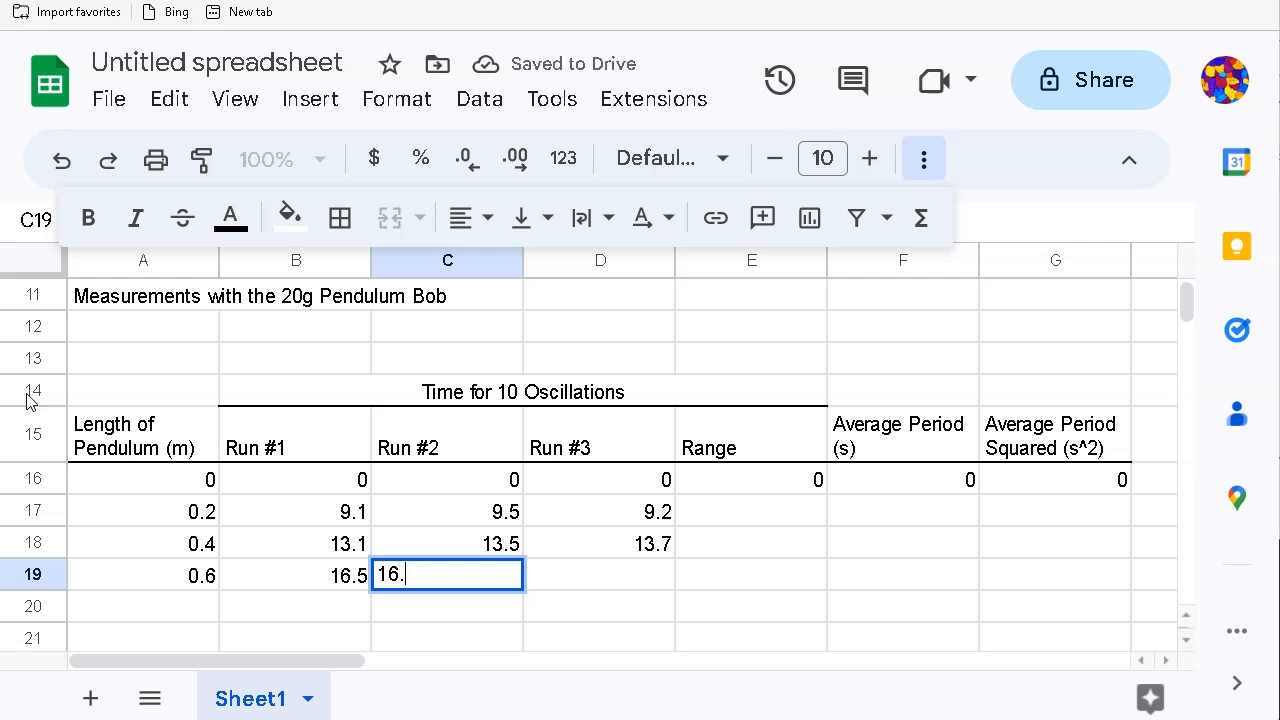
{"action": "type", "text": "8"}
{"action": "key", "text": "Tab"}
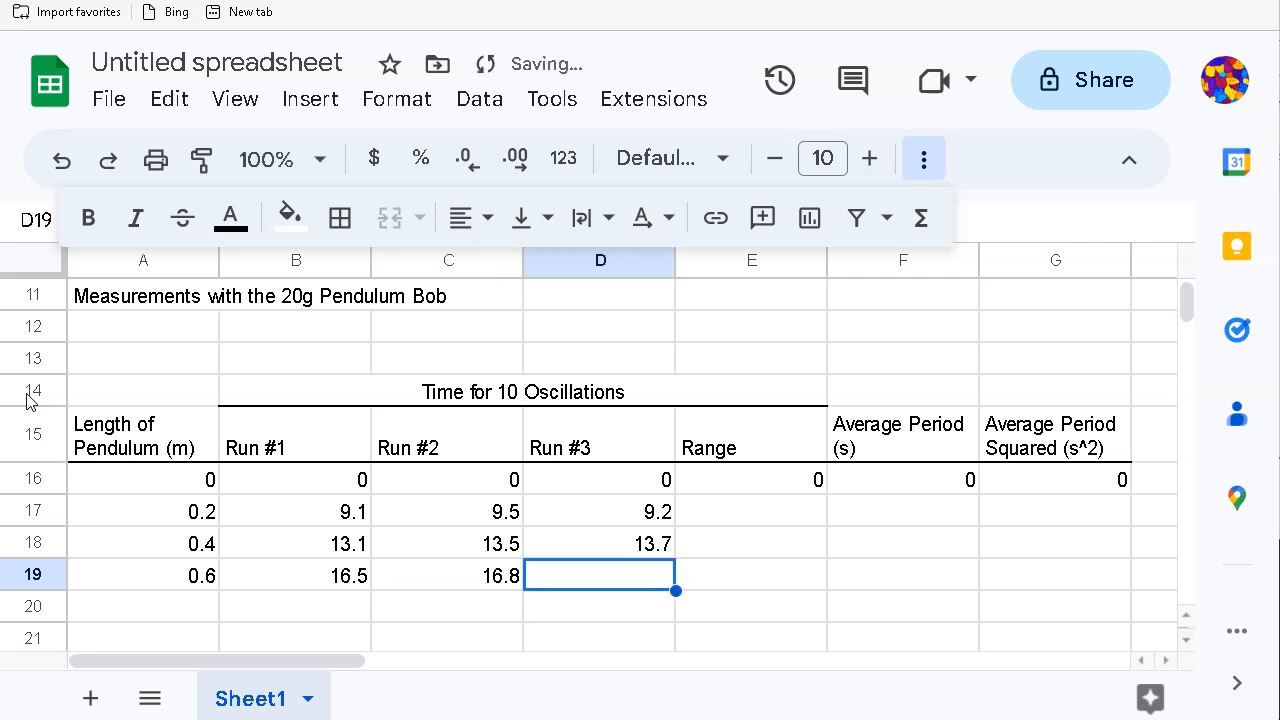
{"action": "type", "text": "15."}
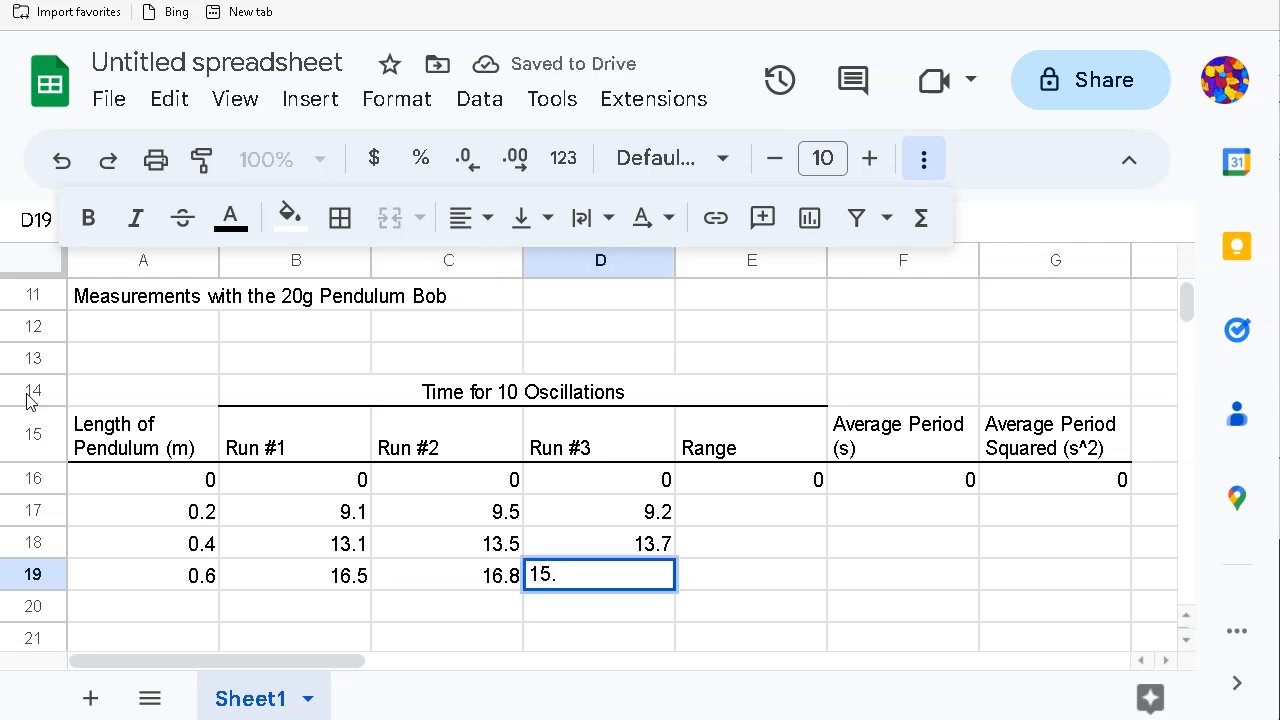
{"action": "type", "text": "9"}
{"action": "key", "text": "Tab"}
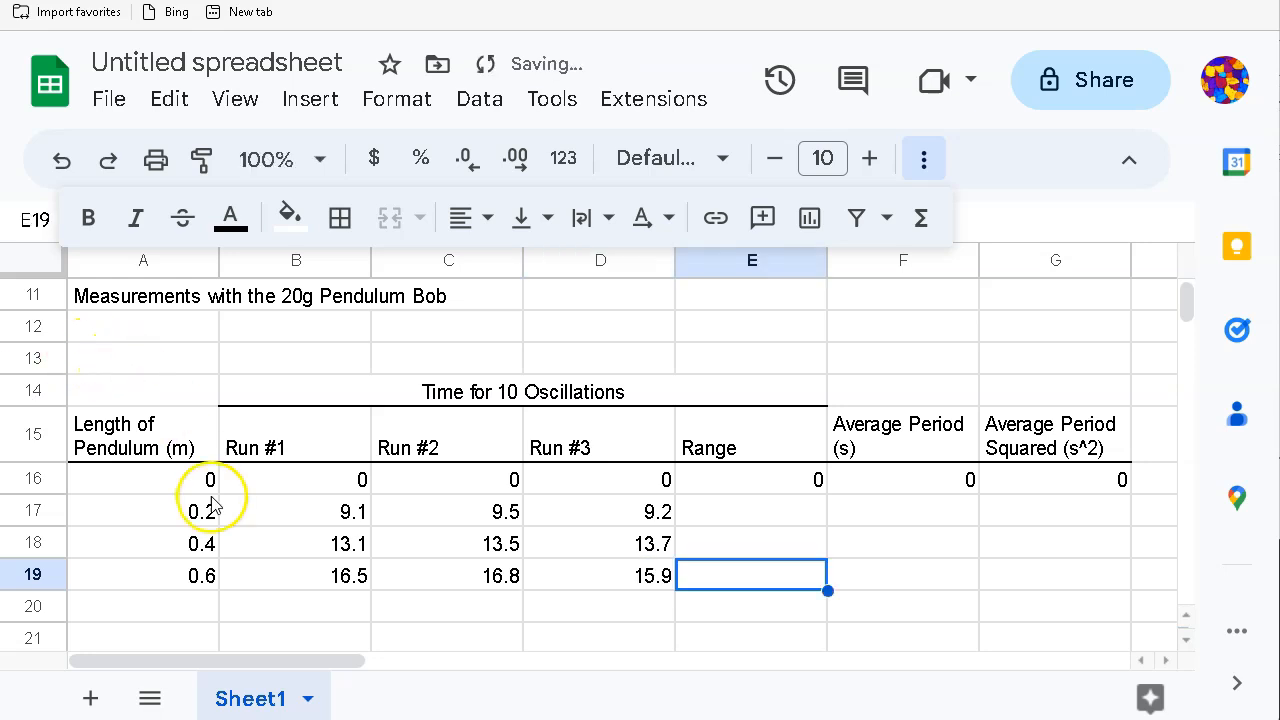
{"action": "scroll", "coordinate": [214, 505], "scroll_direction": "down", "scroll_amount": 2}
{"action": "scroll", "coordinate": [214, 505], "scroll_direction": "up", "scroll_amount": 2}
Step: Add a bottom border under row 19 across A19:G19
{"action": "left_click_drag", "start_coordinate": [150, 483], "coordinate": [1033, 490]}
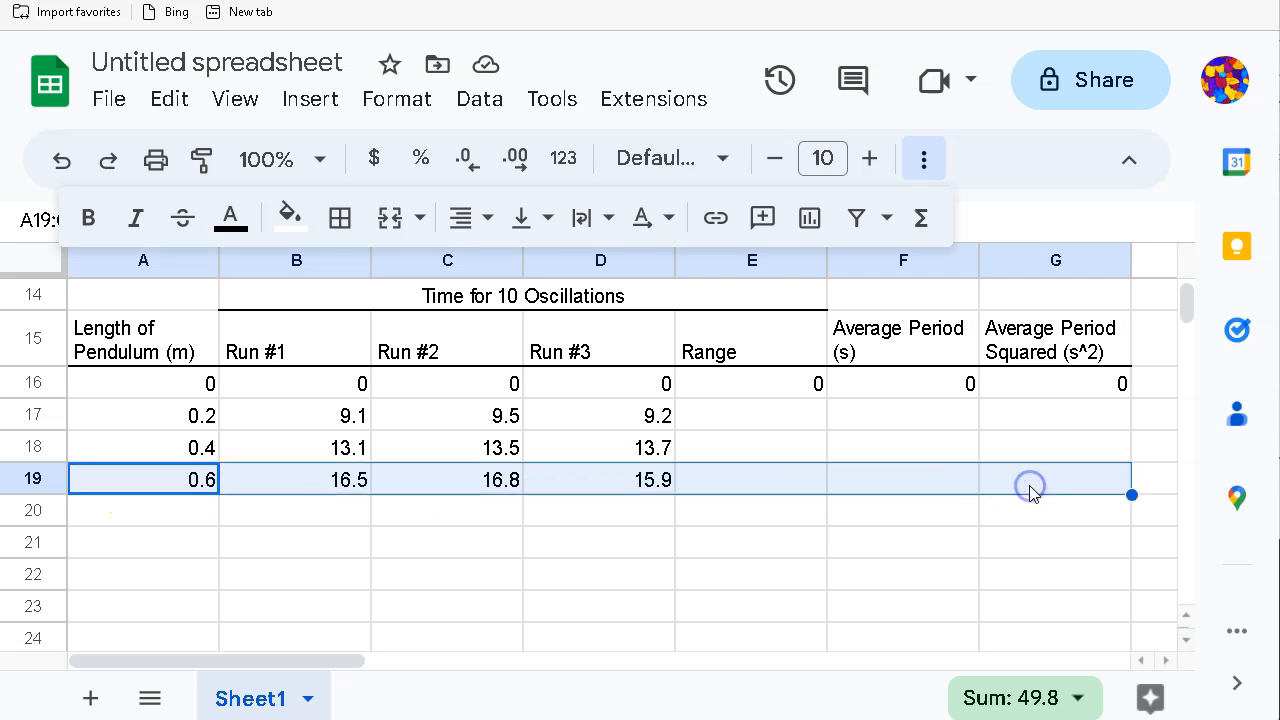
{"action": "left_click", "coordinate": [340, 218]}
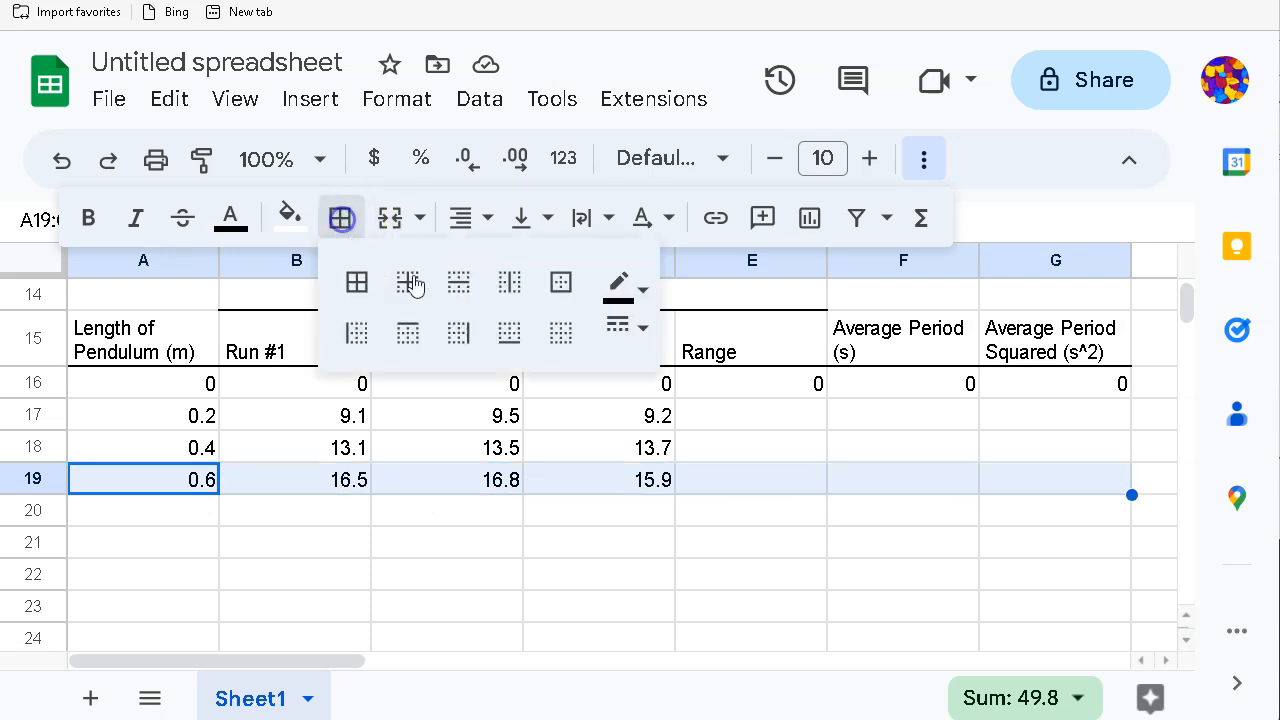
{"action": "left_click", "coordinate": [509, 333]}
{"action": "left_click", "coordinate": [566, 585]}
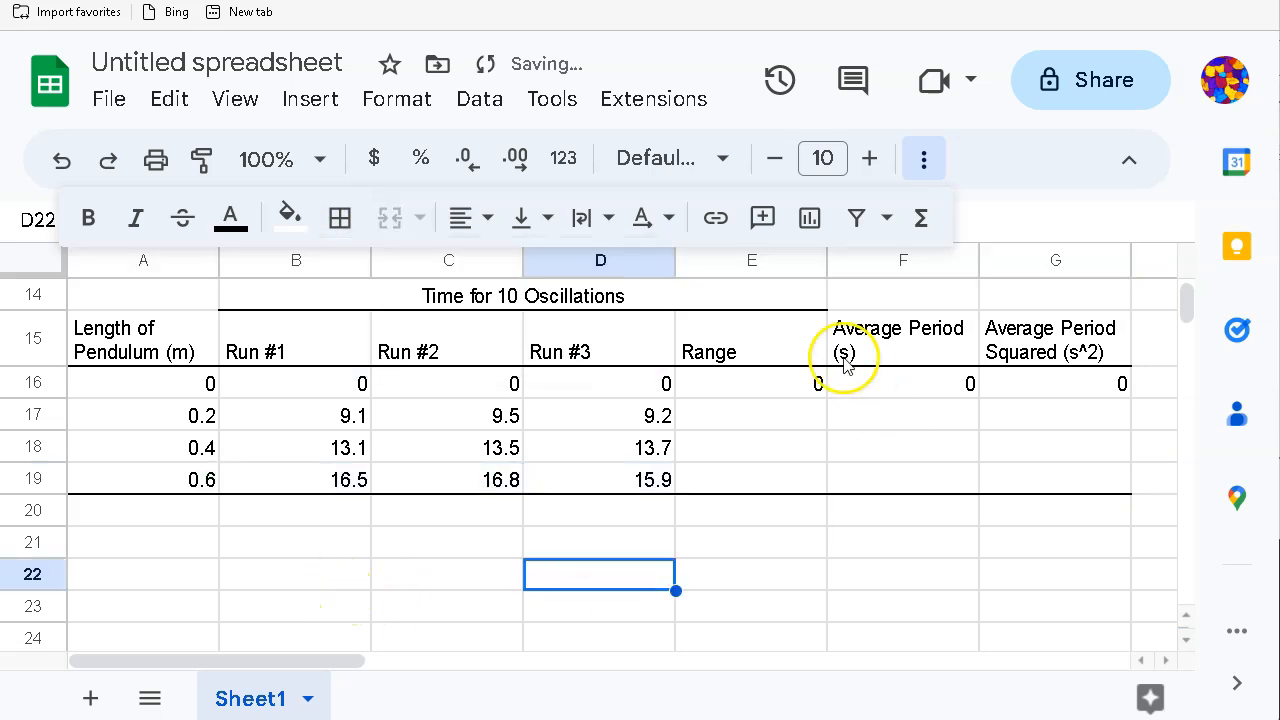
{"action": "left_click", "coordinate": [748, 380]}
{"action": "left_click", "coordinate": [736, 418]}
Step: Enter =max(B17:D17)-min(B17:D17) in E17 and autofill it down to E19
{"action": "type", "text": "="}
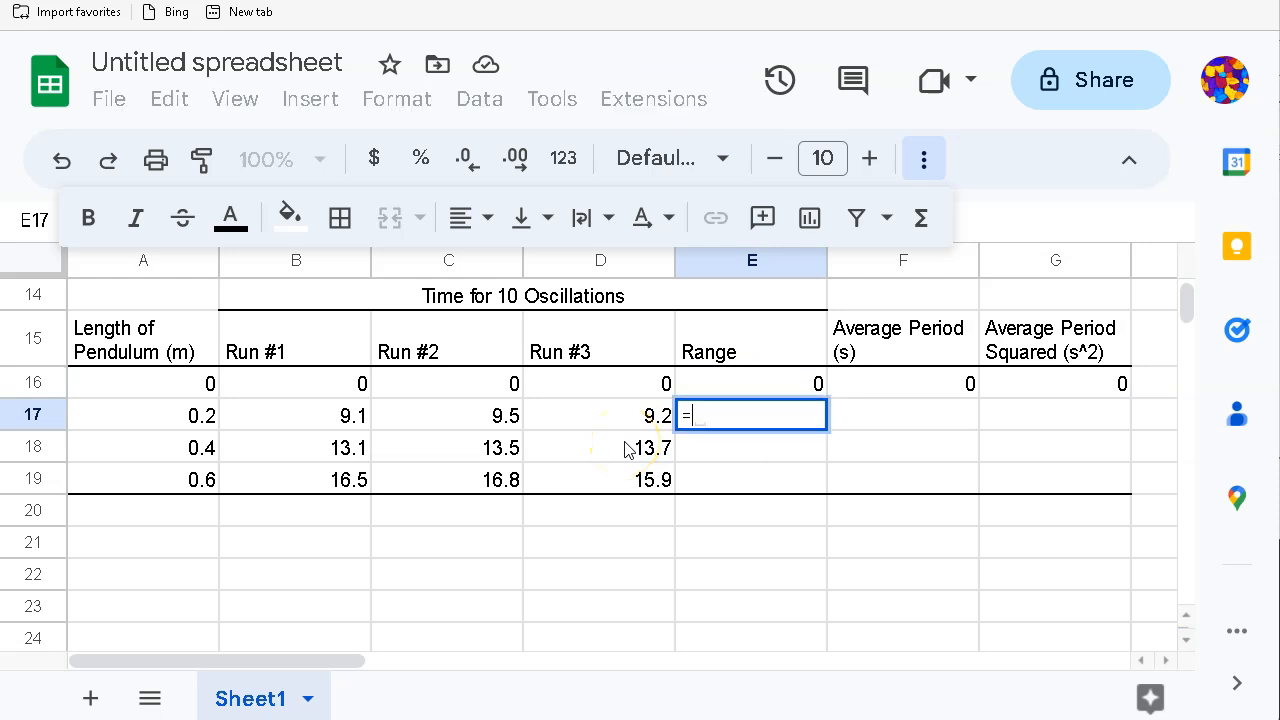
{"action": "type", "text": "max("}
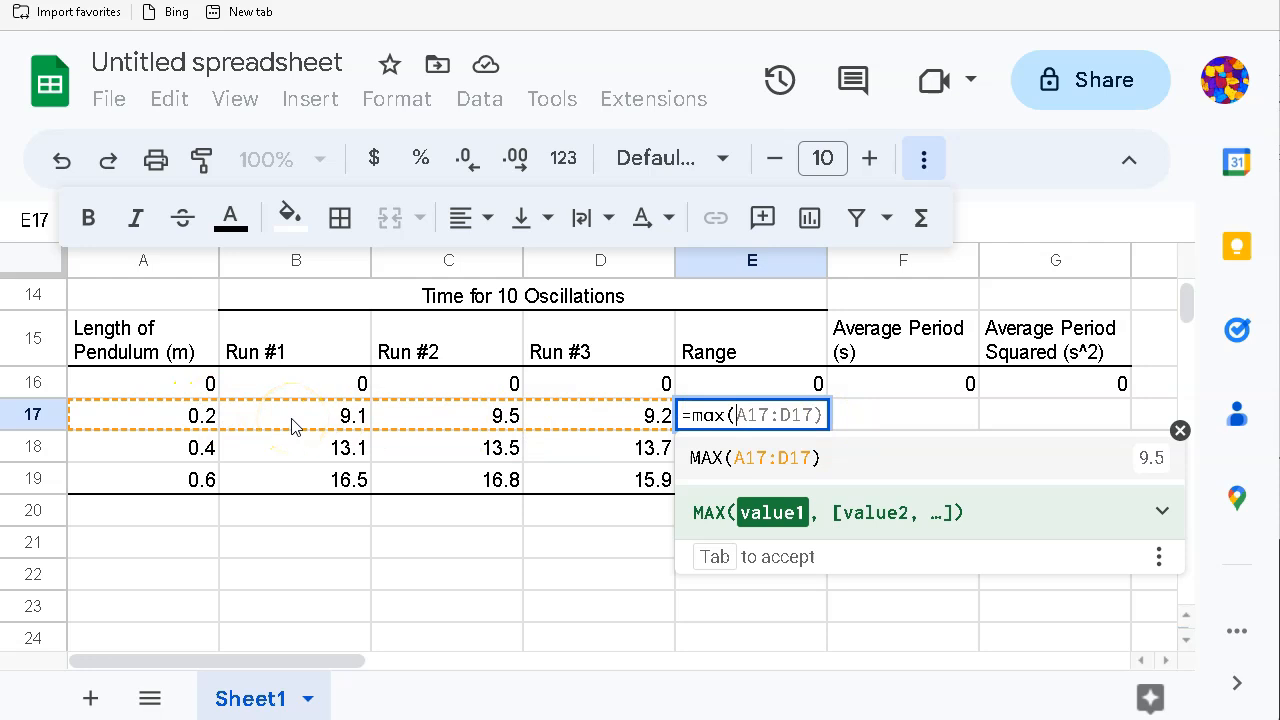
{"action": "left_click_drag", "start_coordinate": [295, 426], "coordinate": [544, 422]}
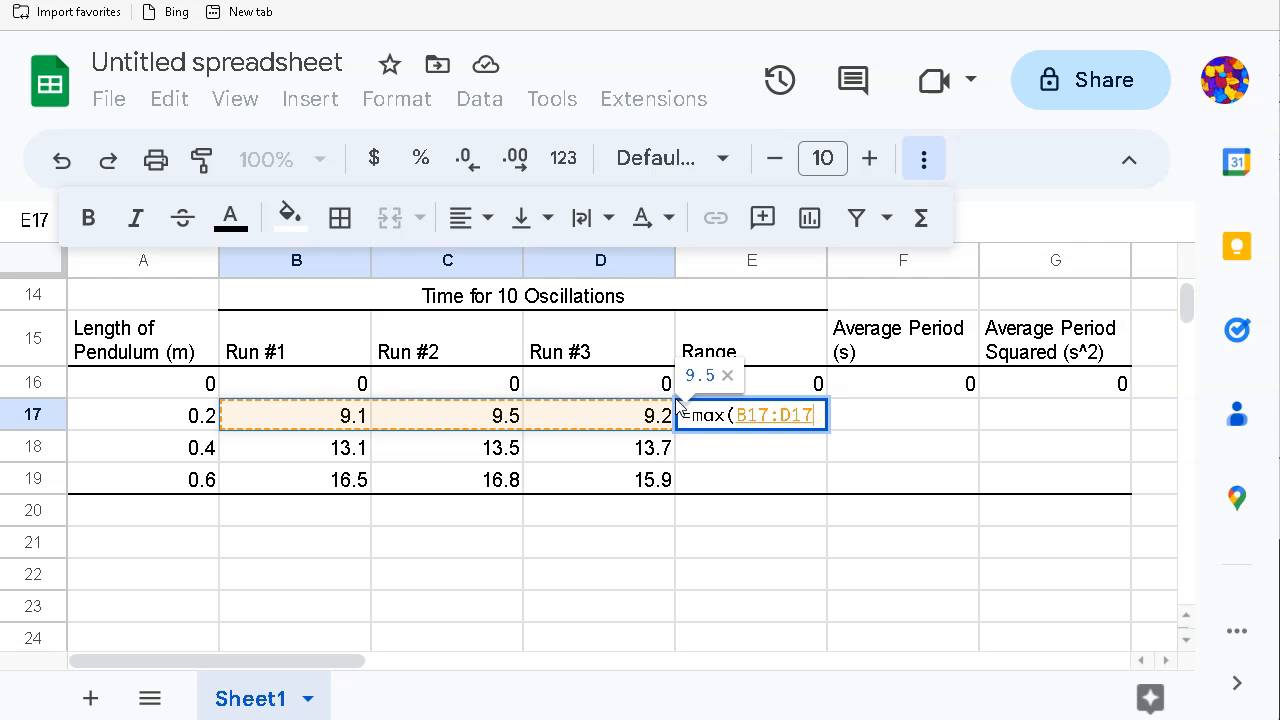
{"action": "type", "text": ")-"}
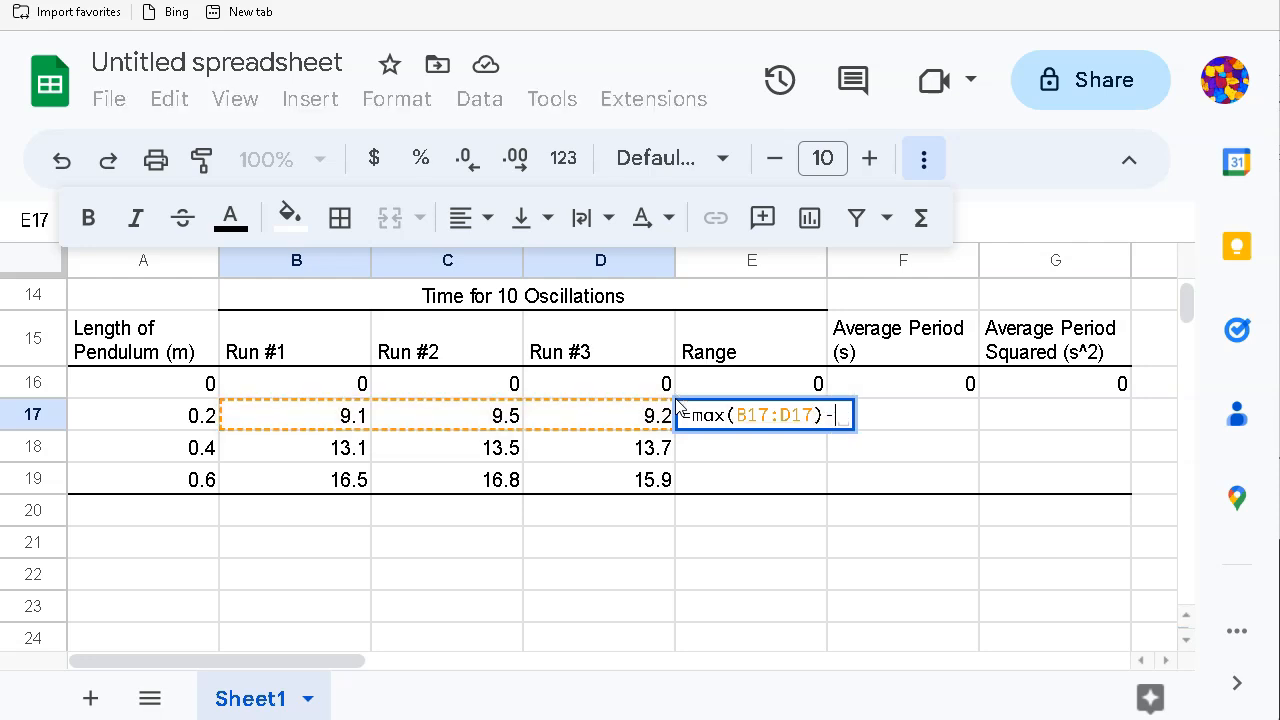
{"action": "type", "text": "min("}
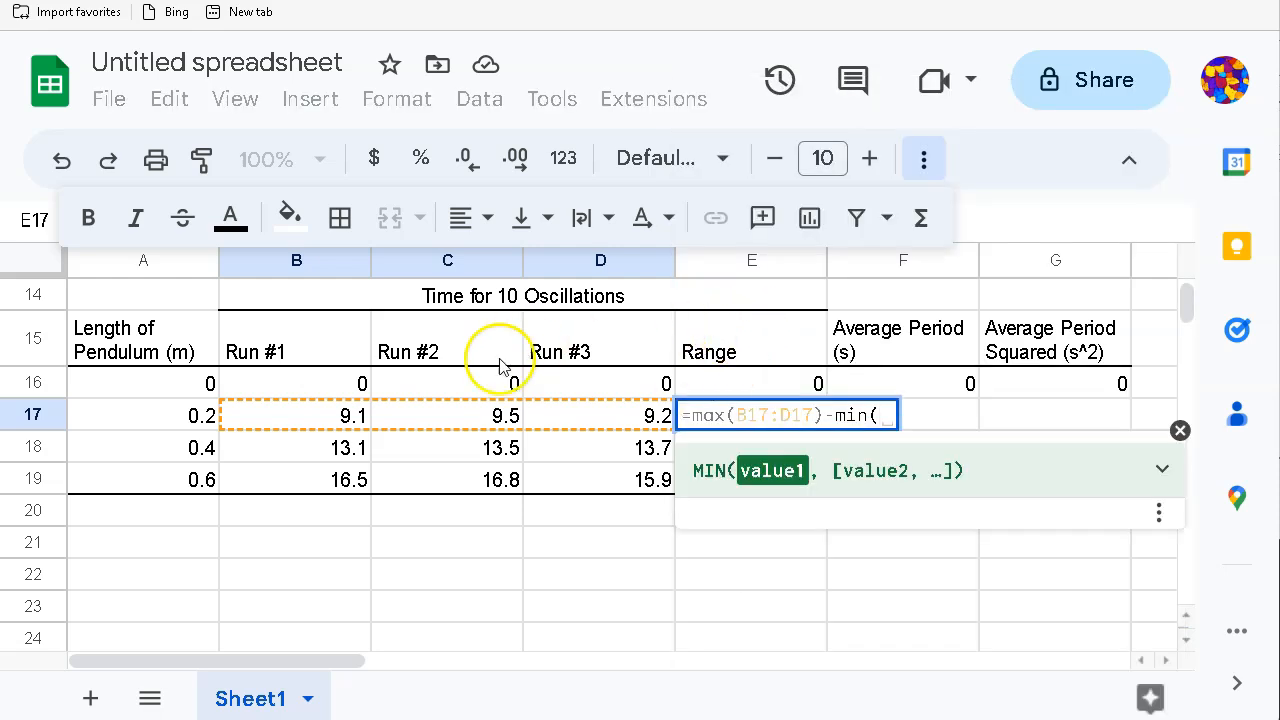
{"action": "left_click_drag", "start_coordinate": [333, 415], "coordinate": [577, 423]}
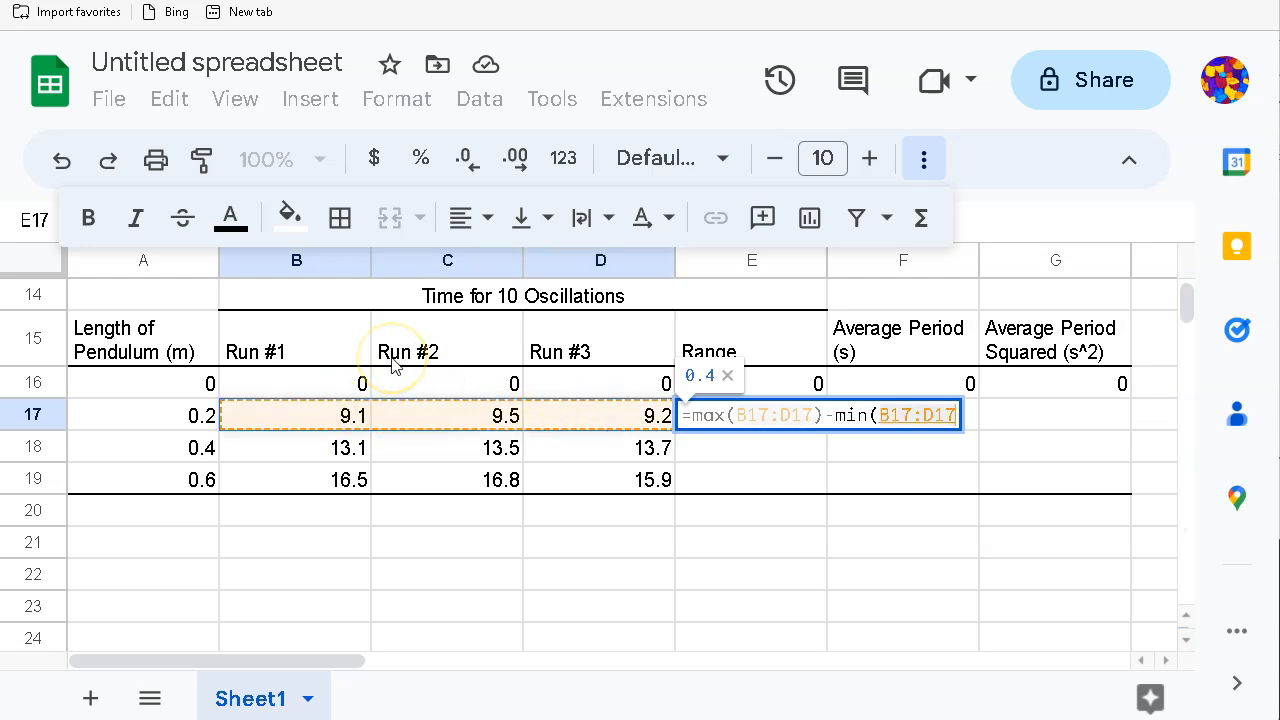
{"action": "type", "text": ")"}
{"action": "key", "text": "Return"}
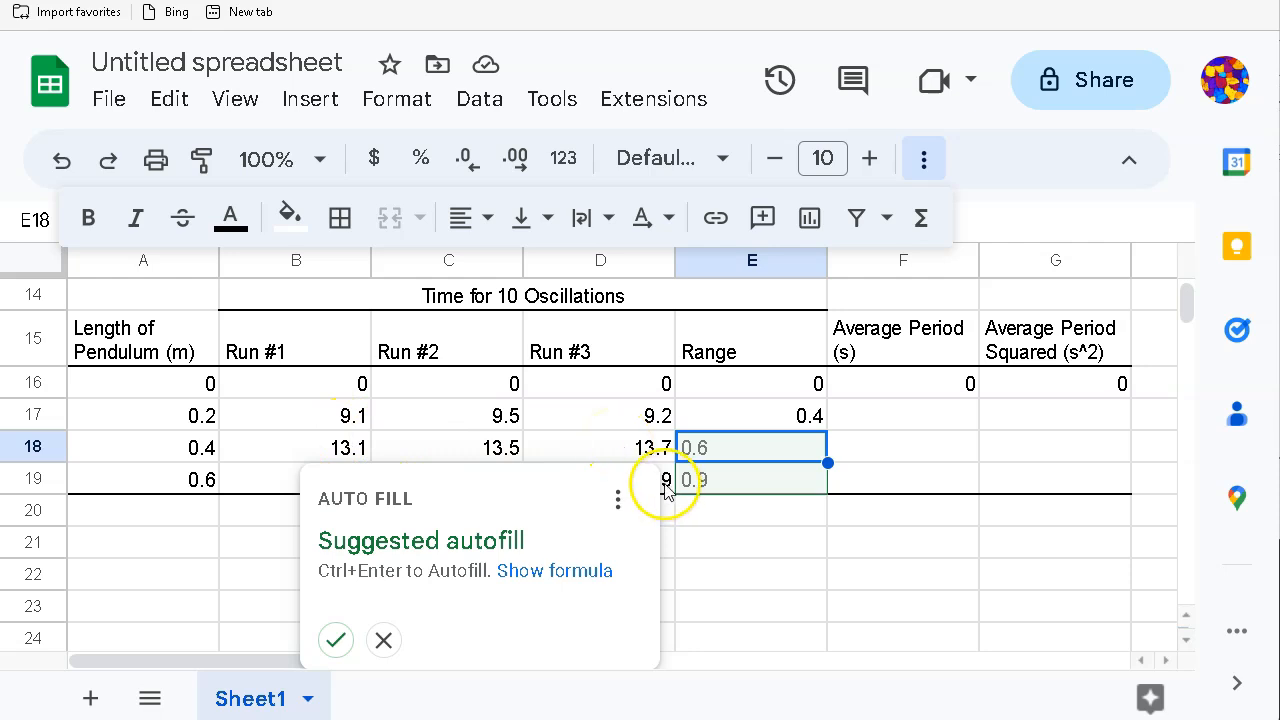
{"action": "left_click", "coordinate": [336, 640]}
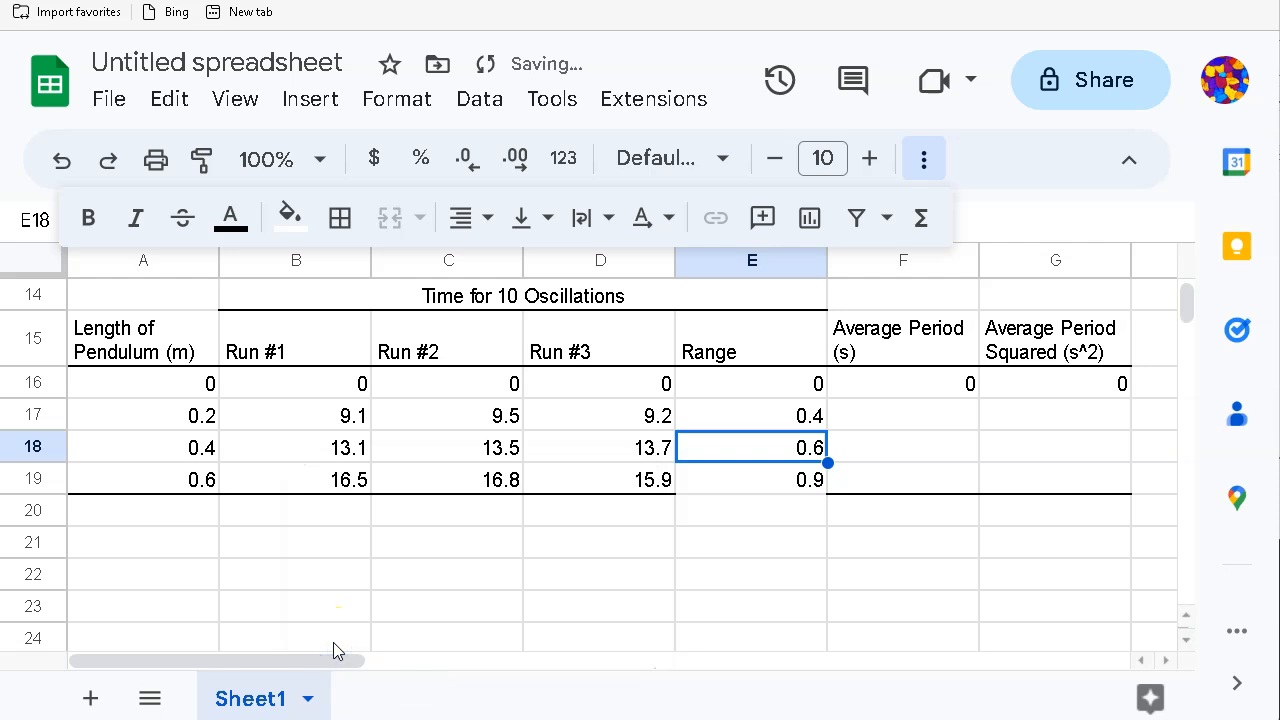
{"action": "left_click", "coordinate": [740, 572]}
Step: Add a bottom border under E19 and verify the filled formula in E18
{"action": "left_click", "coordinate": [745, 480]}
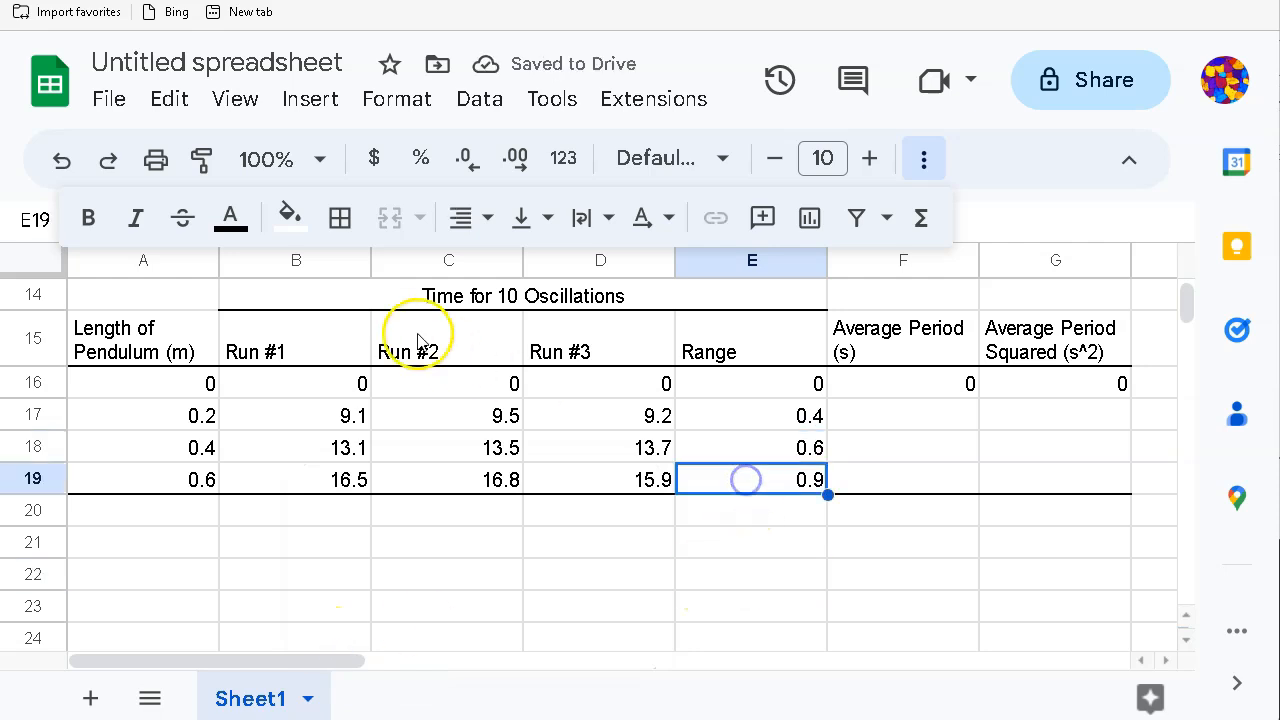
{"action": "left_click", "coordinate": [340, 217]}
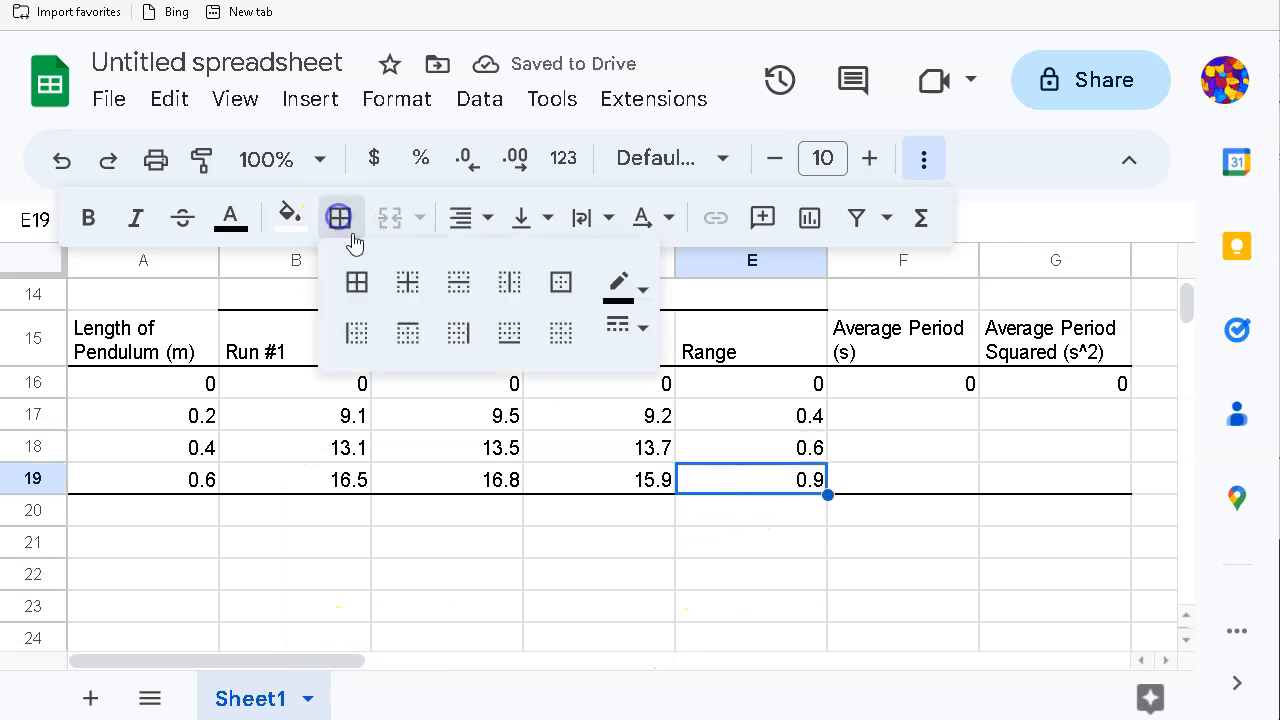
{"action": "left_click", "coordinate": [508, 333]}
{"action": "left_click", "coordinate": [640, 583]}
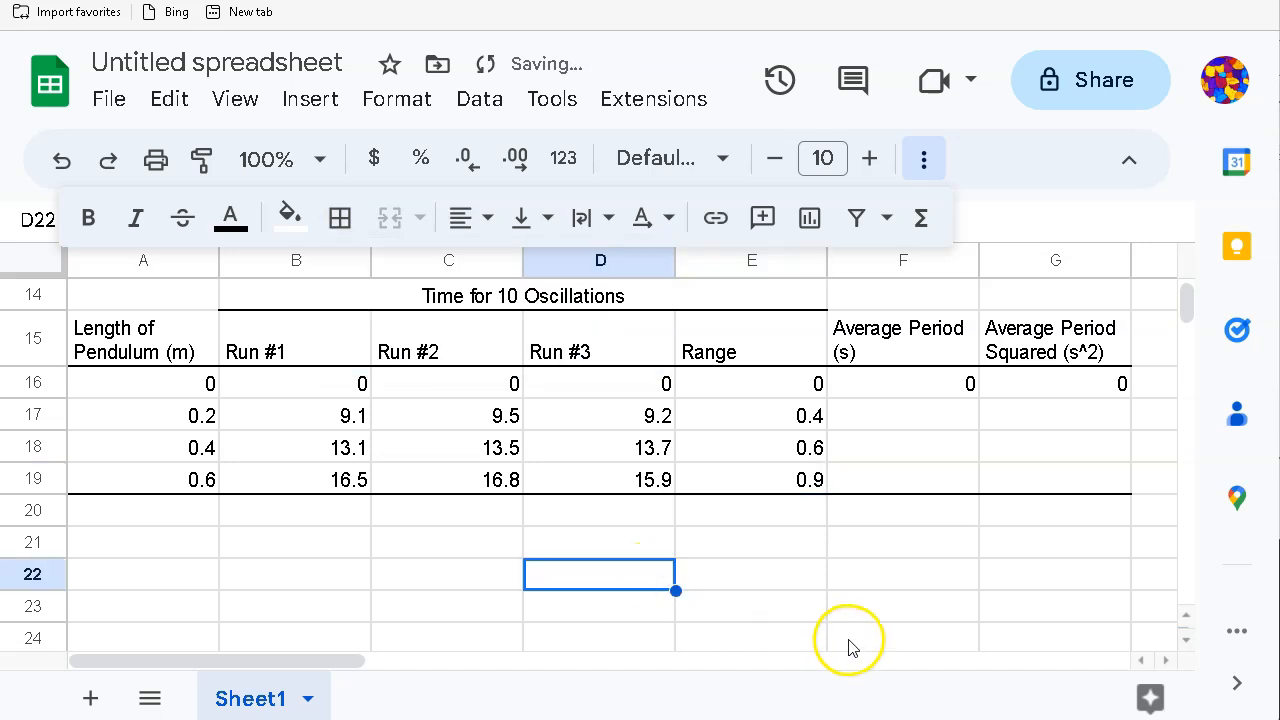
{"action": "left_click", "coordinate": [759, 452]}
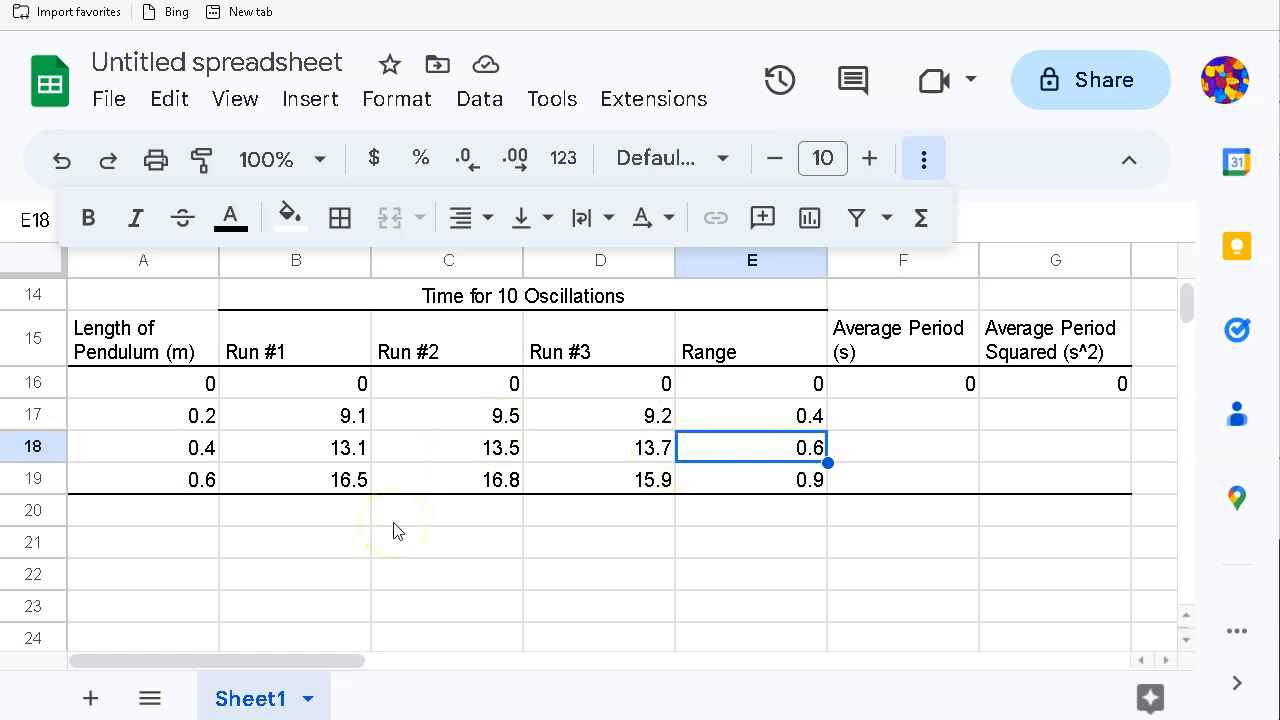
{"action": "scroll", "coordinate": [393, 531], "scroll_direction": "up", "scroll_amount": 3}
{"action": "scroll", "coordinate": [393, 531], "scroll_direction": "down", "scroll_amount": 2}
{"action": "scroll", "coordinate": [393, 531], "scroll_direction": "up", "scroll_amount": 3}
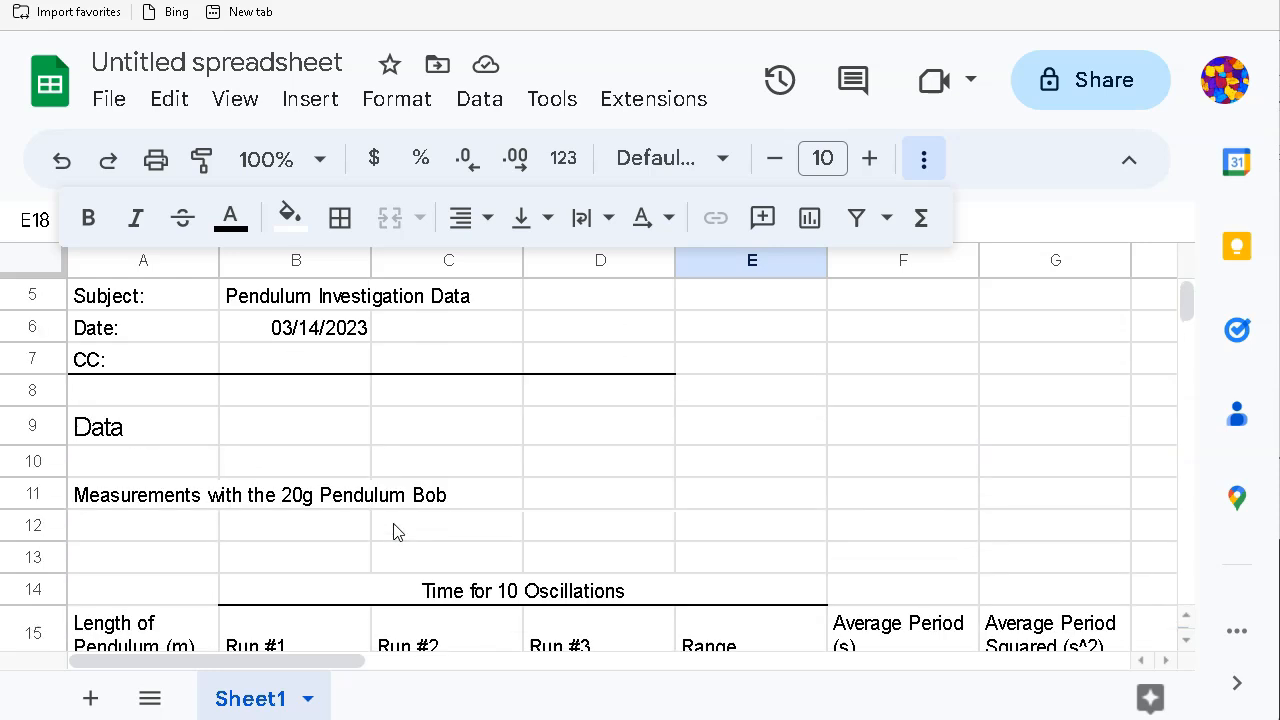
{"action": "scroll", "coordinate": [393, 531], "scroll_direction": "down", "scroll_amount": 2}
{"action": "double_click", "coordinate": [760, 592]}
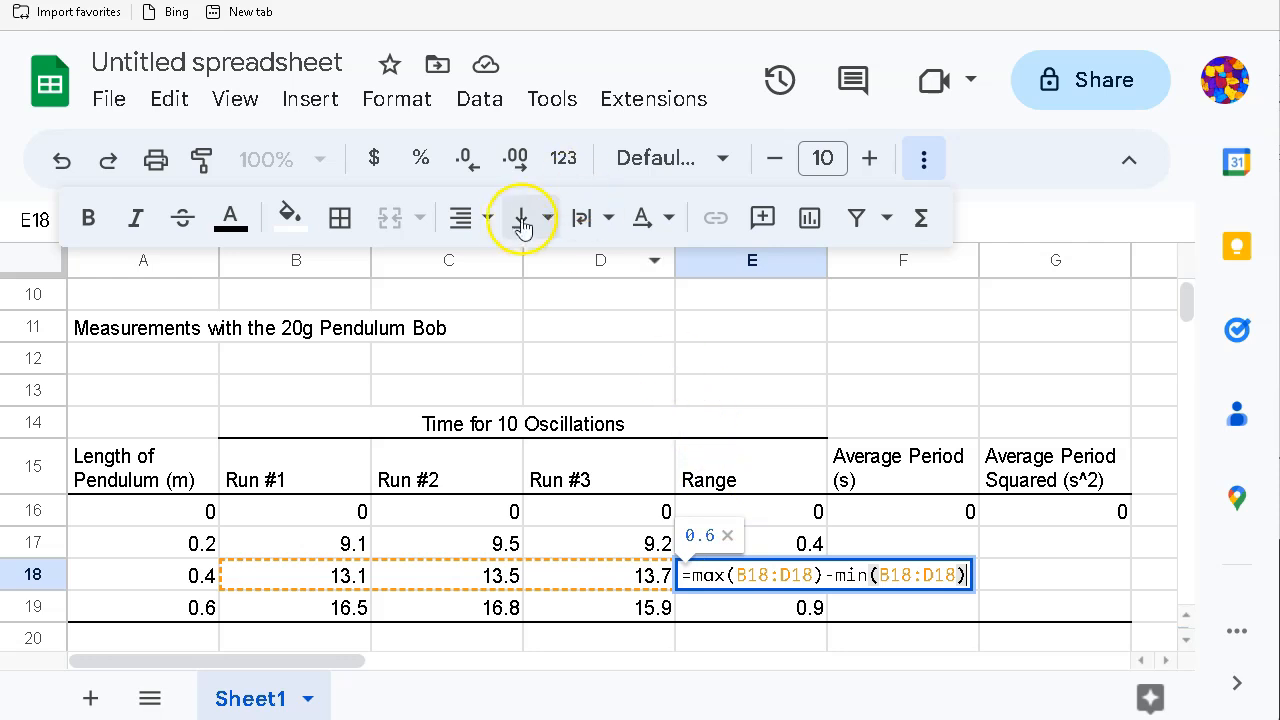
{"action": "key", "text": "Return"}
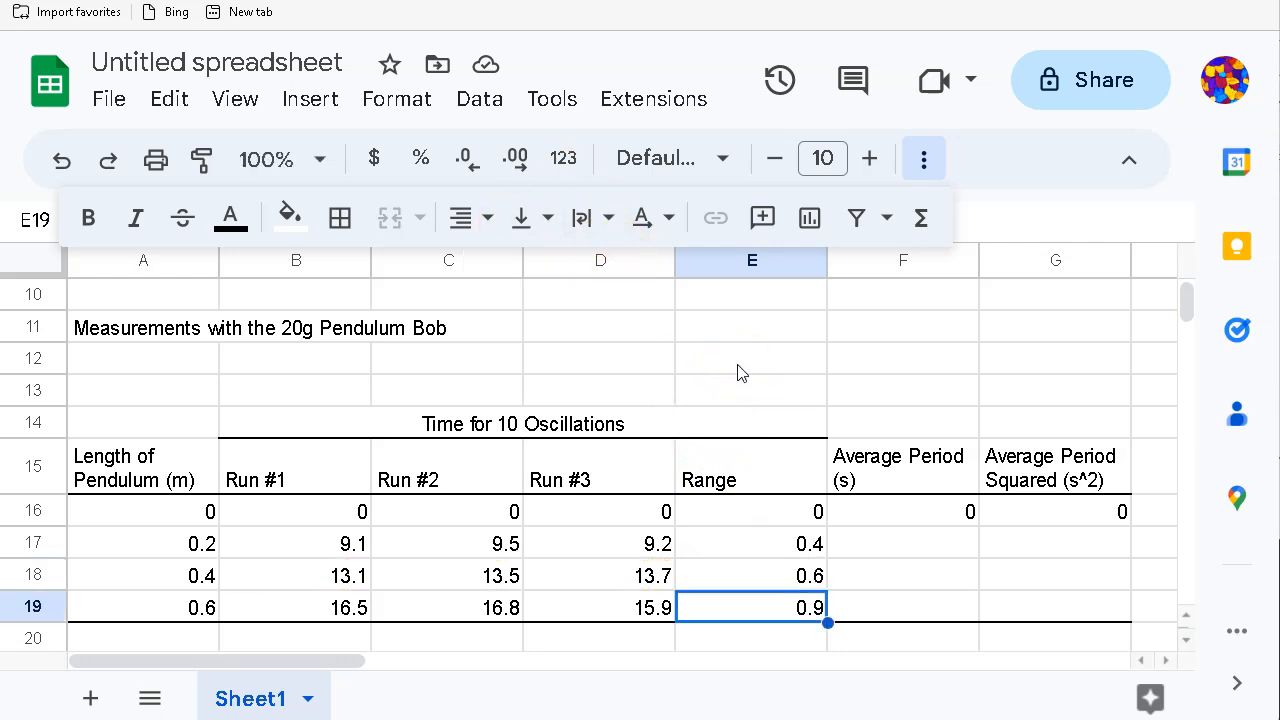
{"action": "key", "text": "Right"}
{"action": "key", "text": "Up"}
{"action": "key", "text": "Up"}
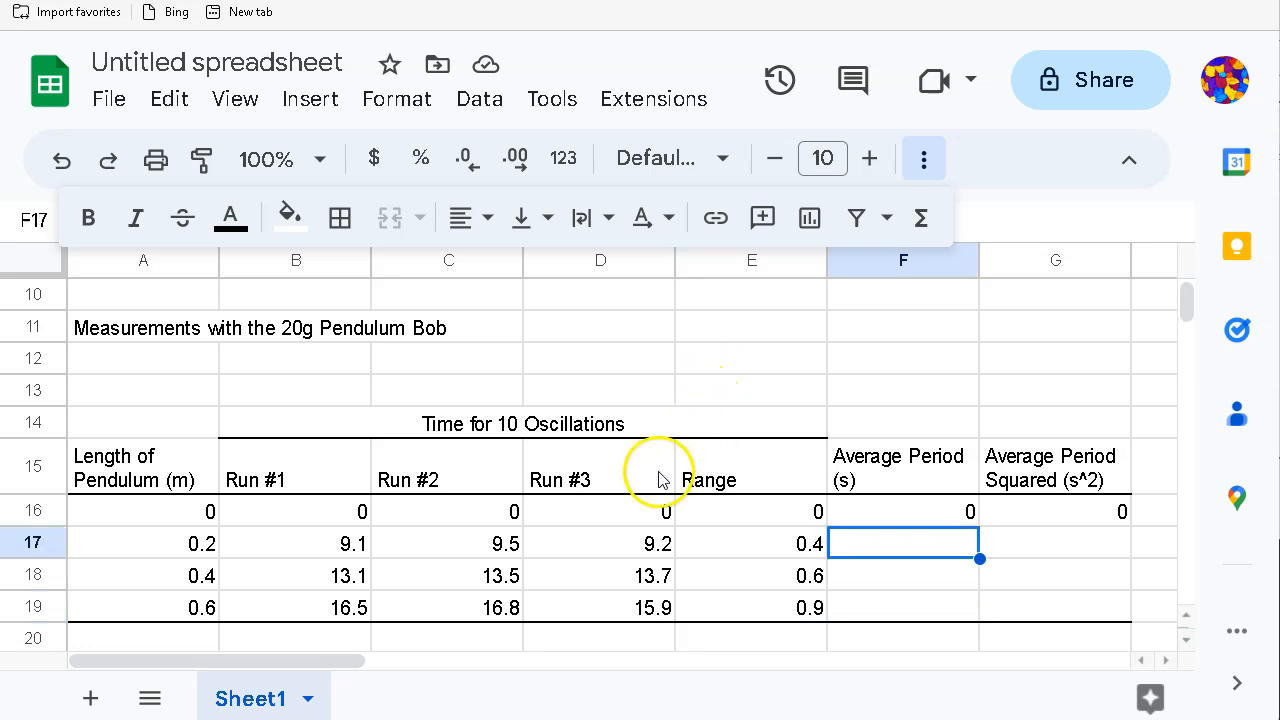
Step: Enter =average(B17:D17) in F17 and autofill it down to F19
{"action": "scroll", "coordinate": [660, 476], "scroll_direction": "down", "scroll_amount": 1}
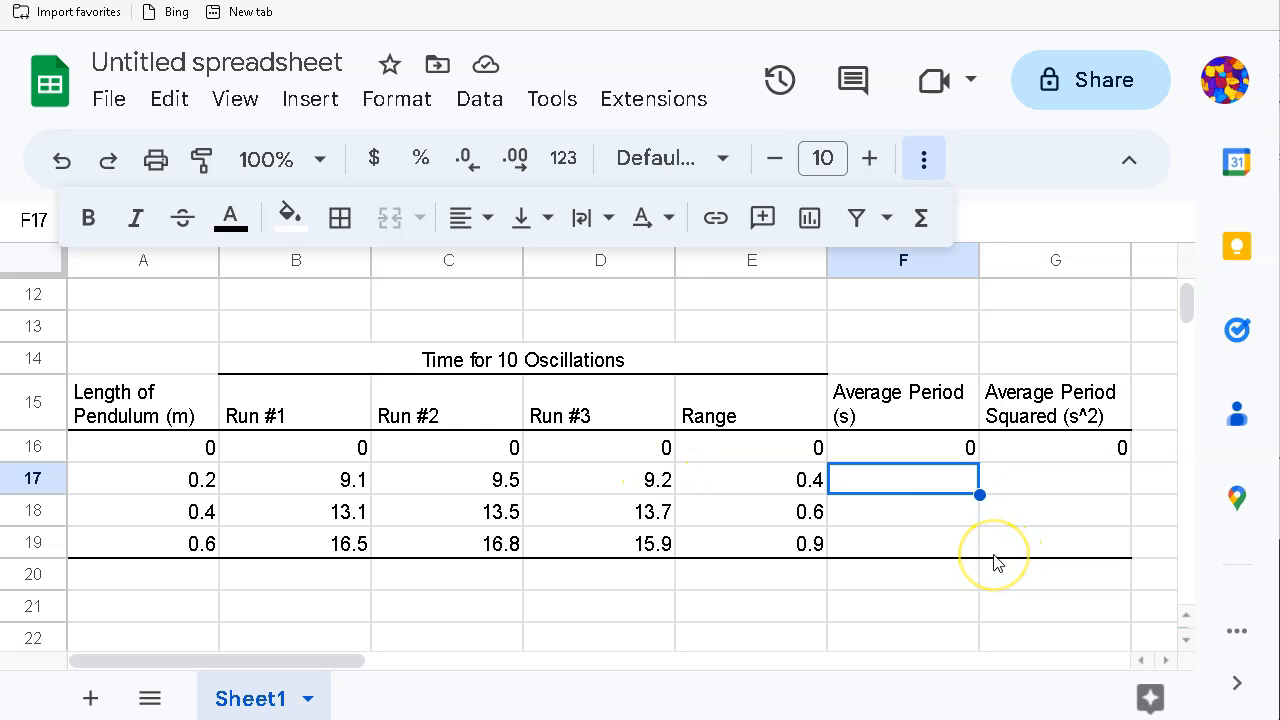
{"action": "type", "text": "="}
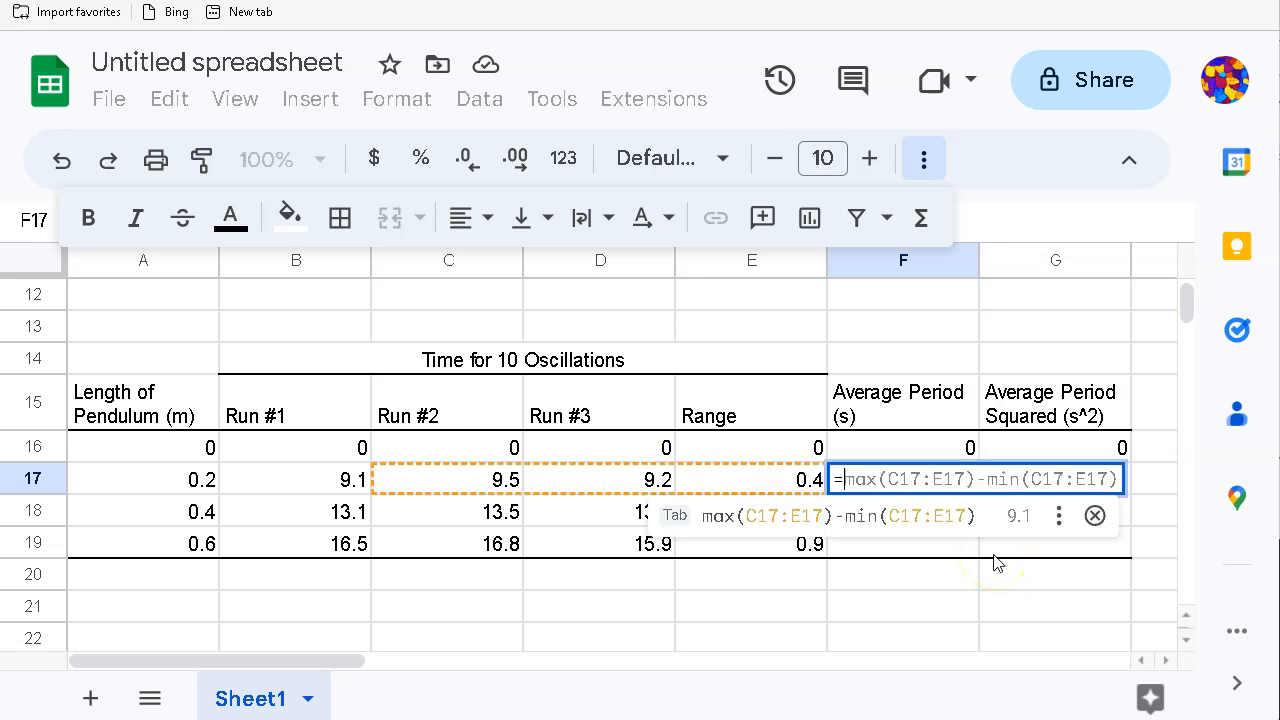
{"action": "key", "text": "BackSpace"}
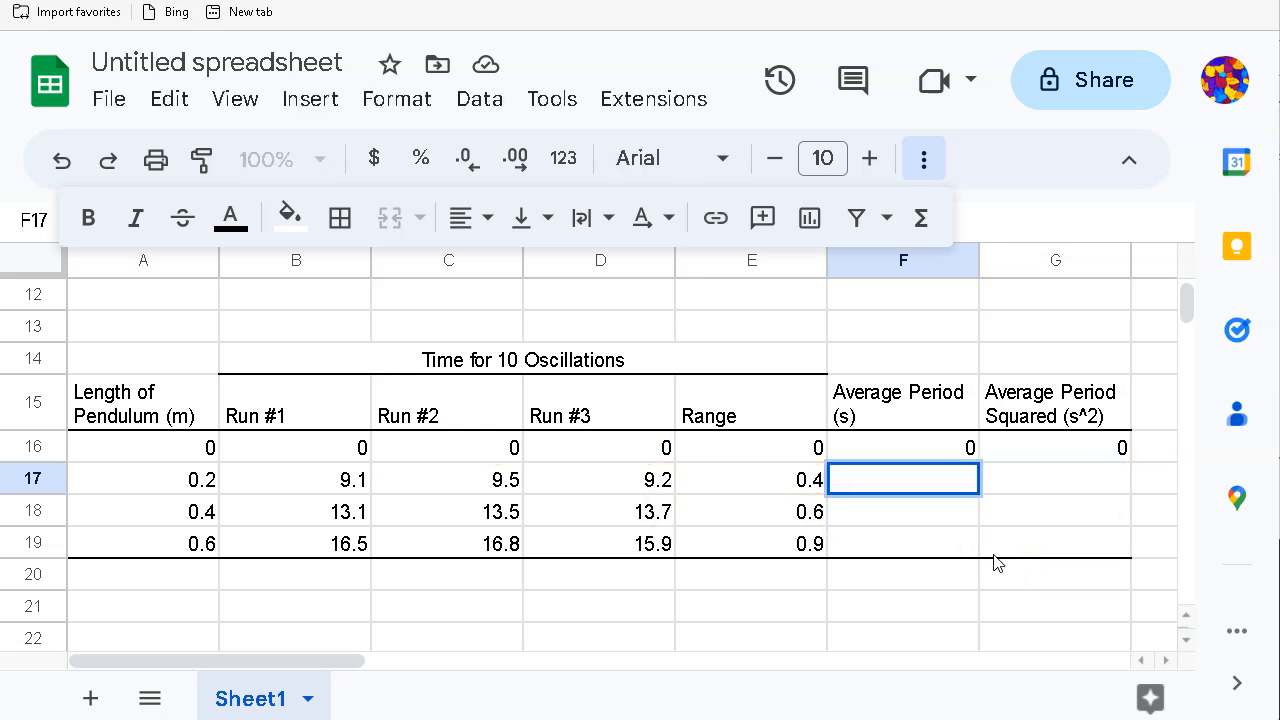
{"action": "type", "text": "="}
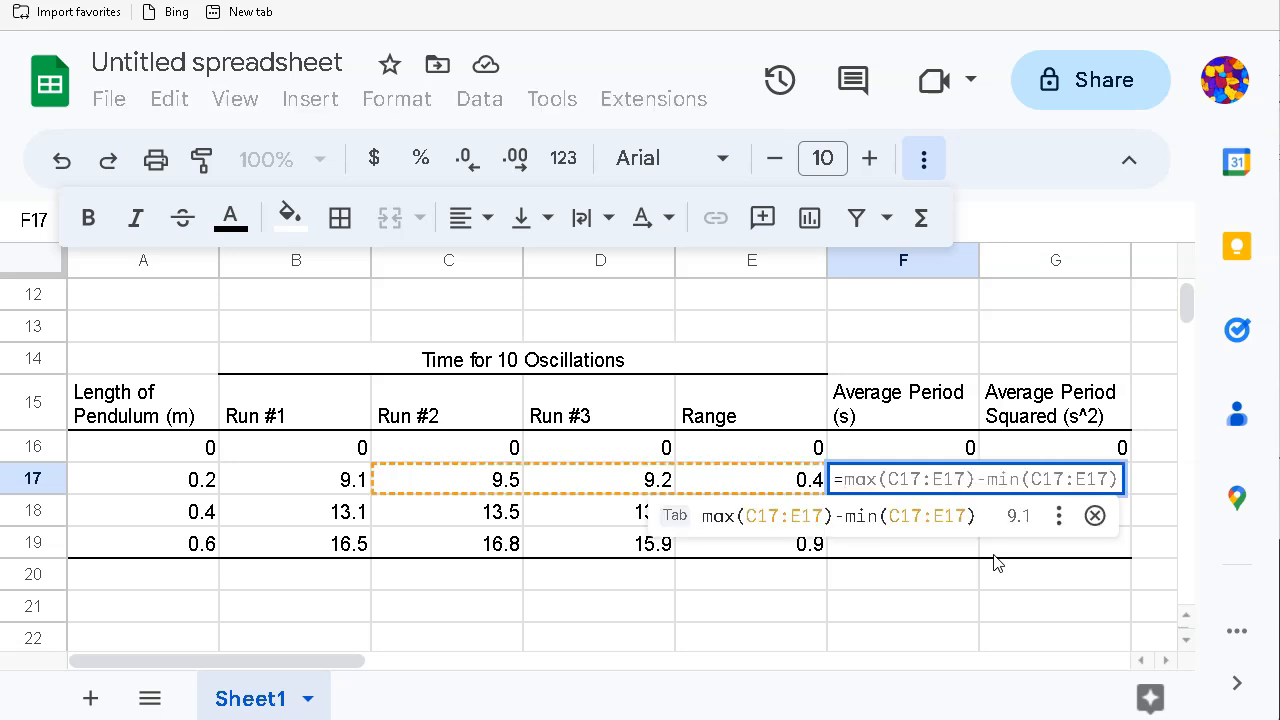
{"action": "type", "text": "average"}
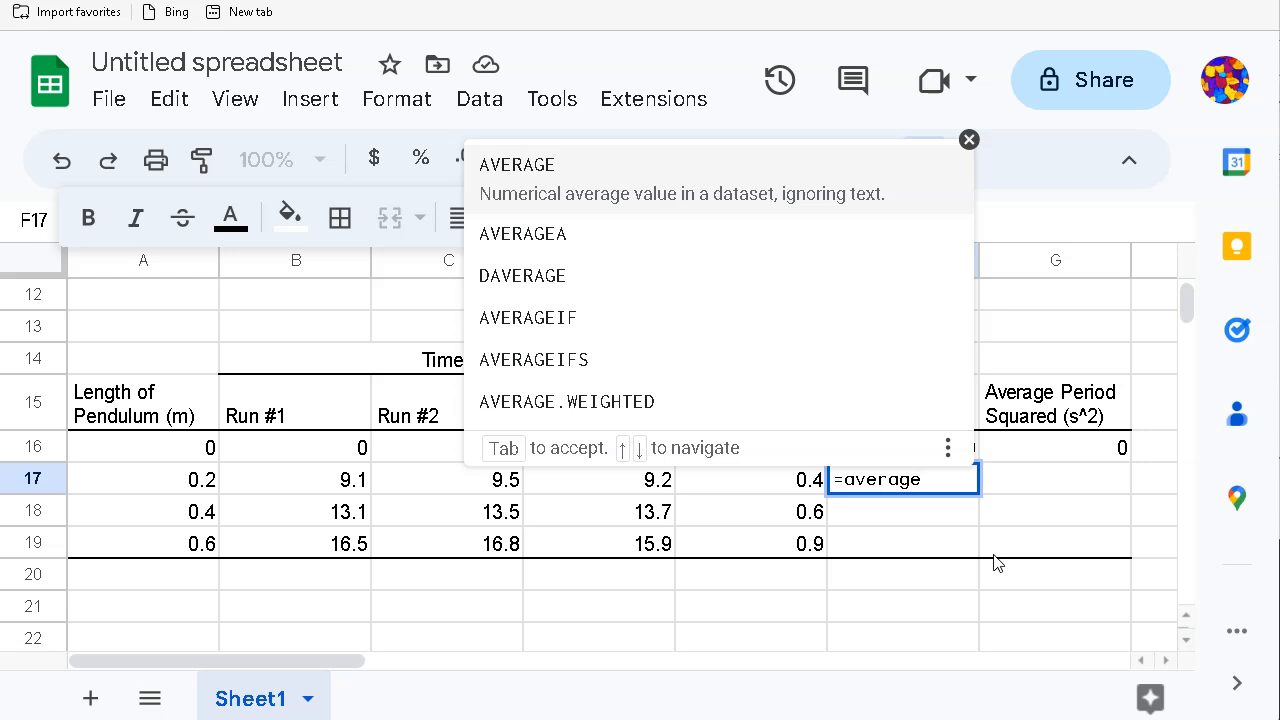
{"action": "type", "text": "("}
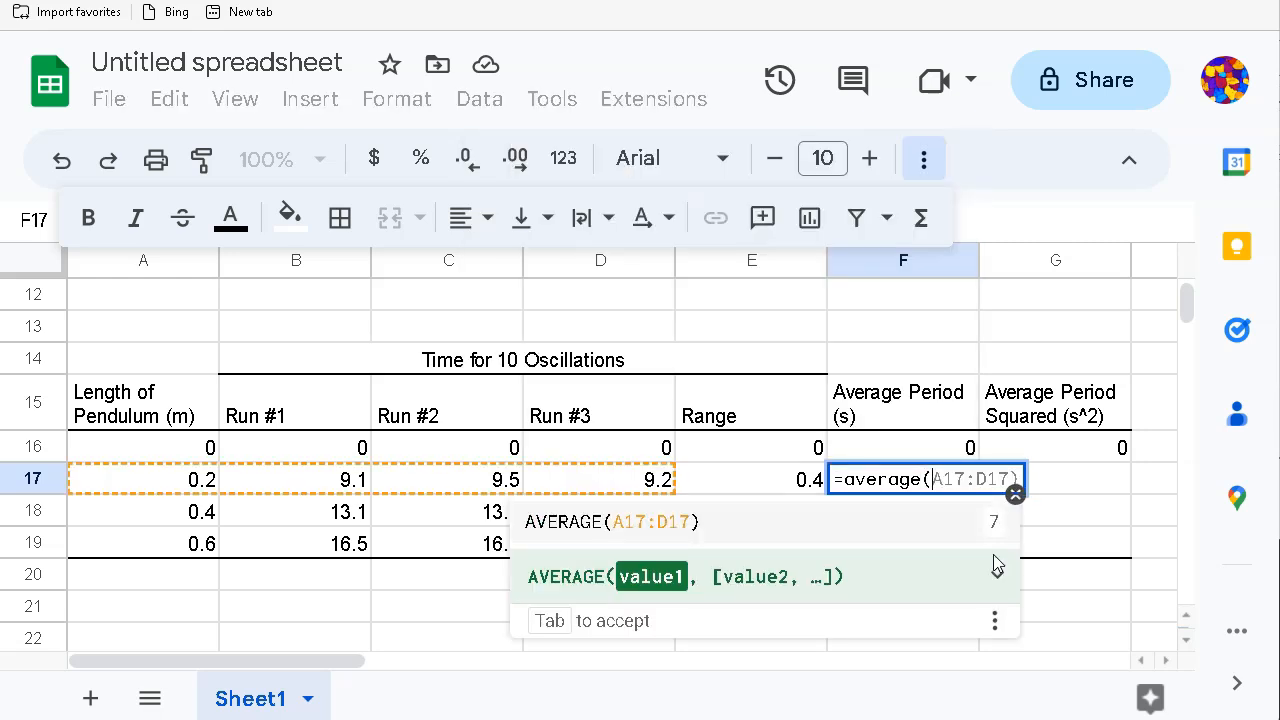
{"action": "left_click", "coordinate": [330, 481]}
{"action": "left_click_drag", "start_coordinate": [330, 481], "coordinate": [643, 487]}
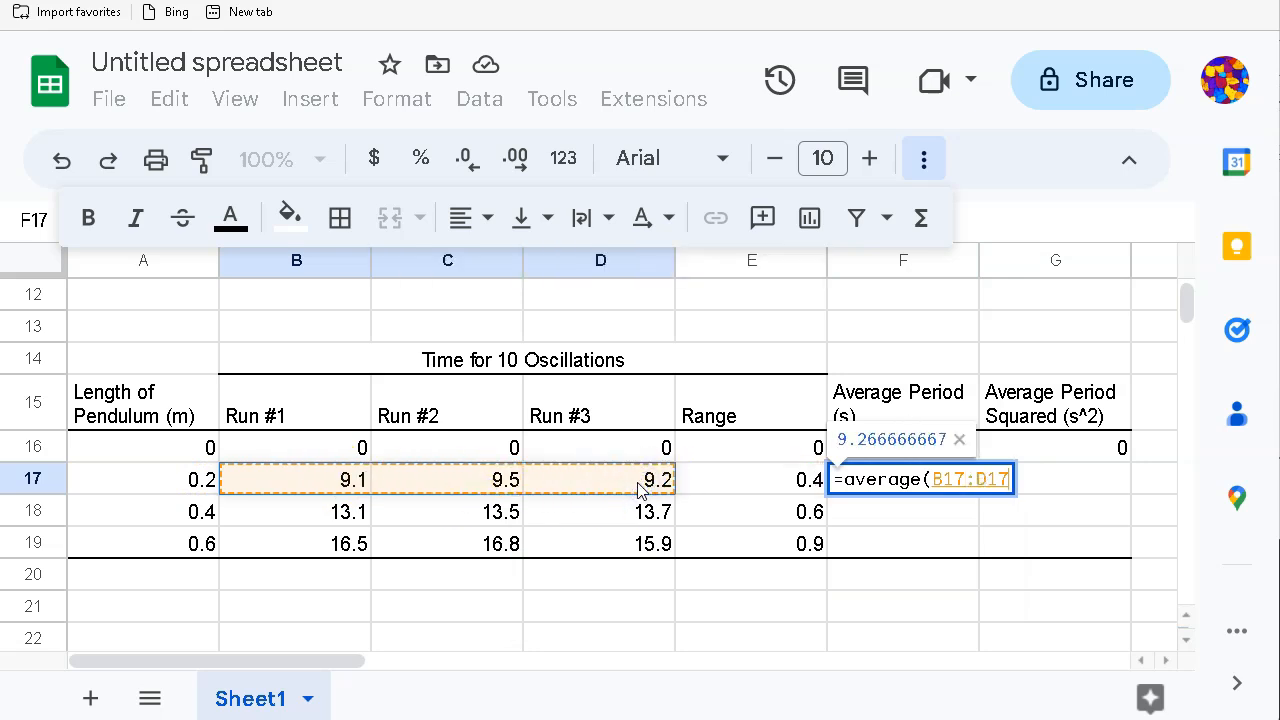
{"action": "type", "text": ")"}
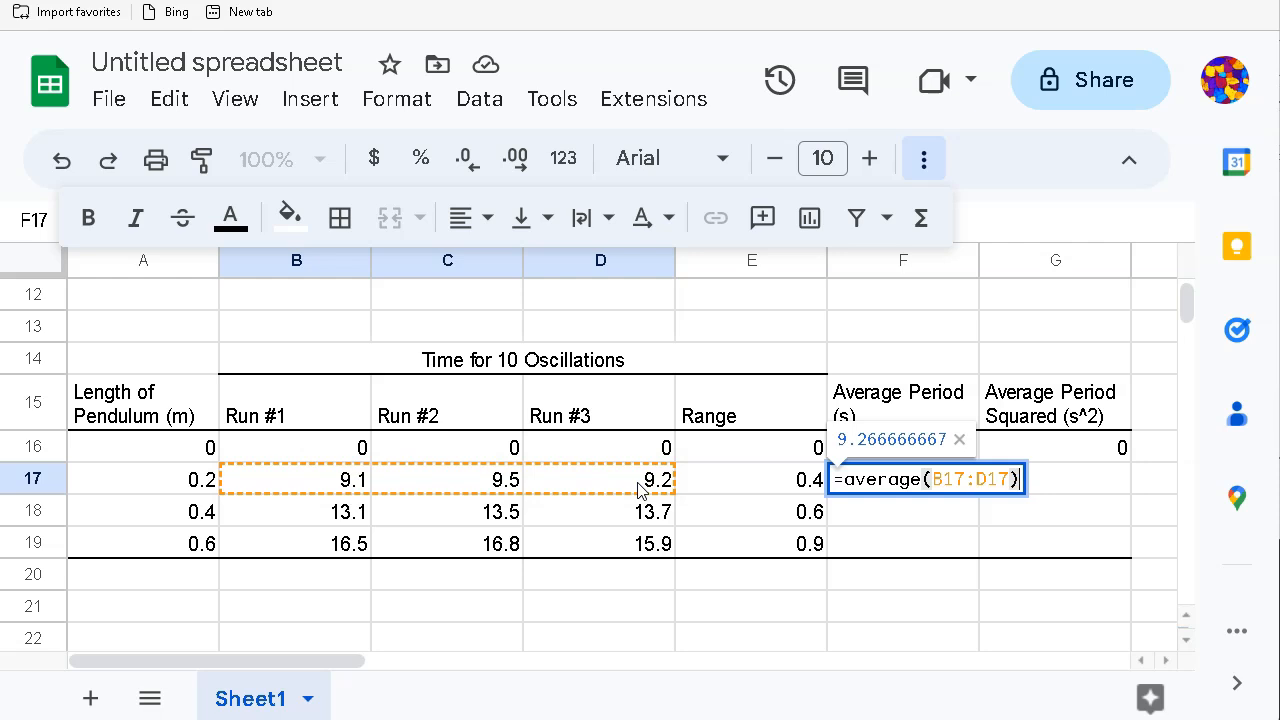
{"action": "key", "text": "Return"}
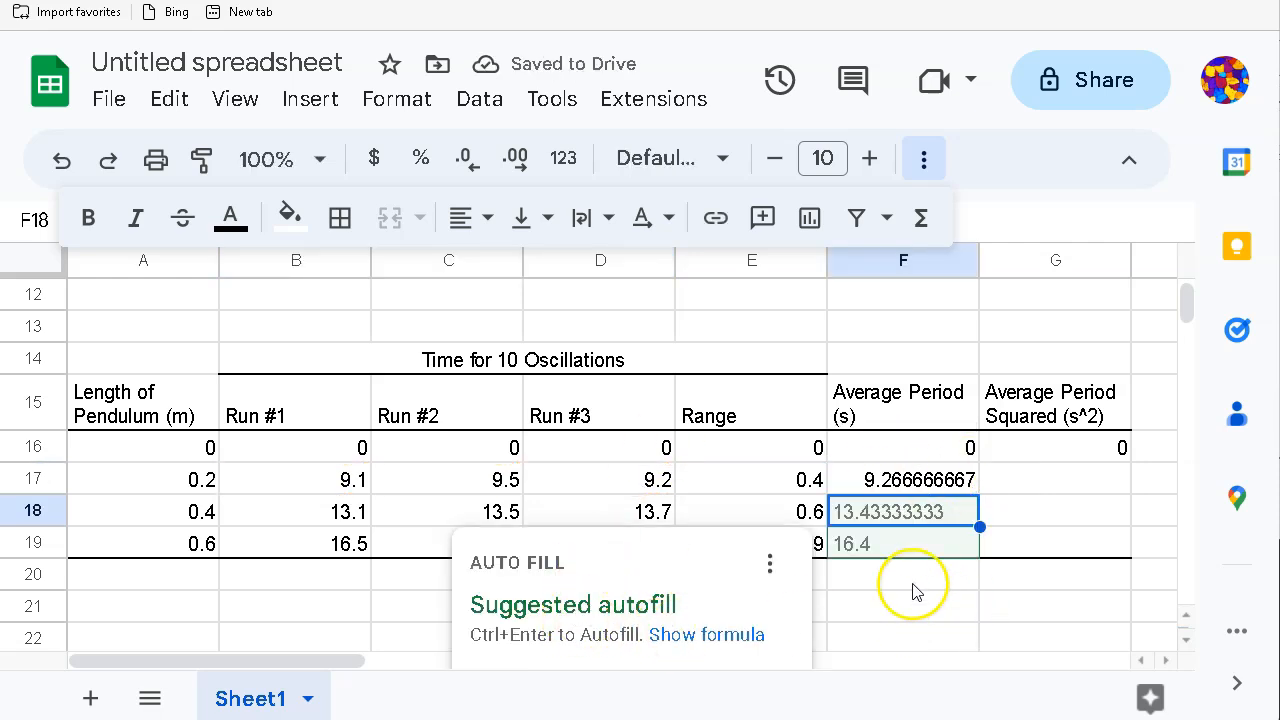
{"action": "scroll", "coordinate": [700, 592], "scroll_direction": "down", "scroll_amount": 2}
{"action": "left_click", "coordinate": [495, 522]}
{"action": "scroll", "coordinate": [894, 514], "scroll_direction": "up", "scroll_amount": 2}
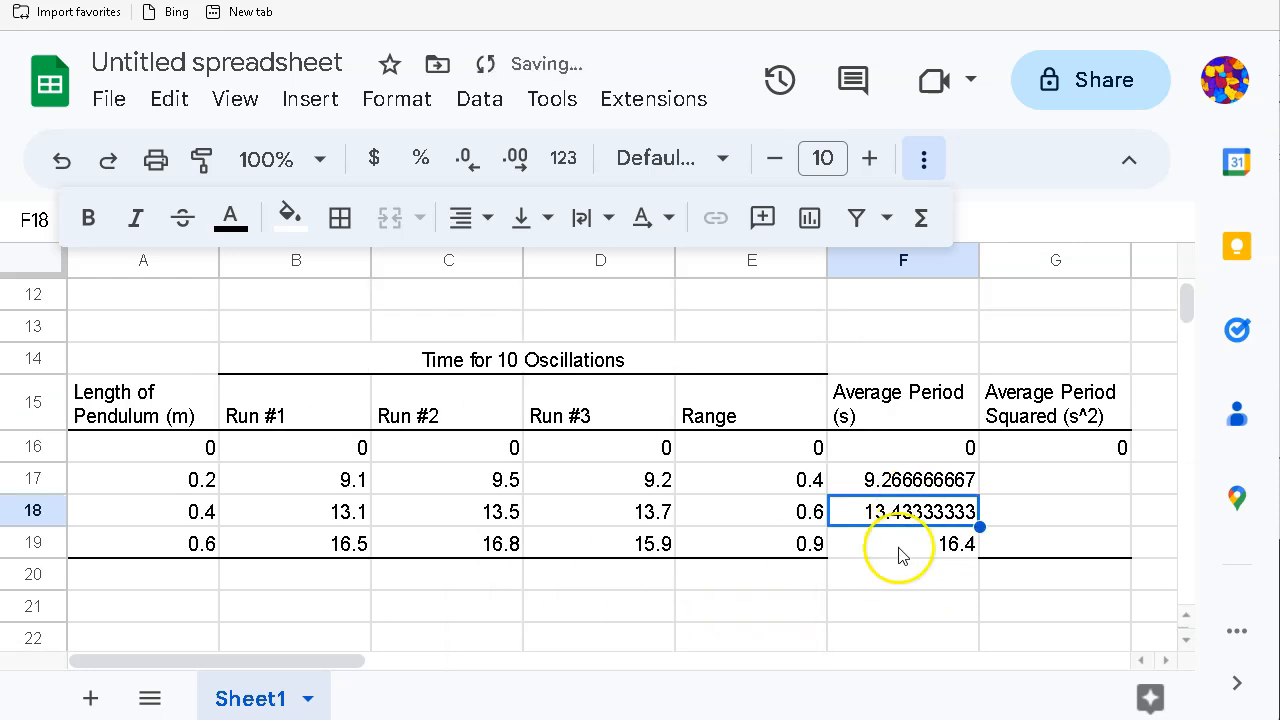
Step: Add a bottom border under cell F19
{"action": "left_click", "coordinate": [898, 546]}
{"action": "left_click", "coordinate": [343, 221]}
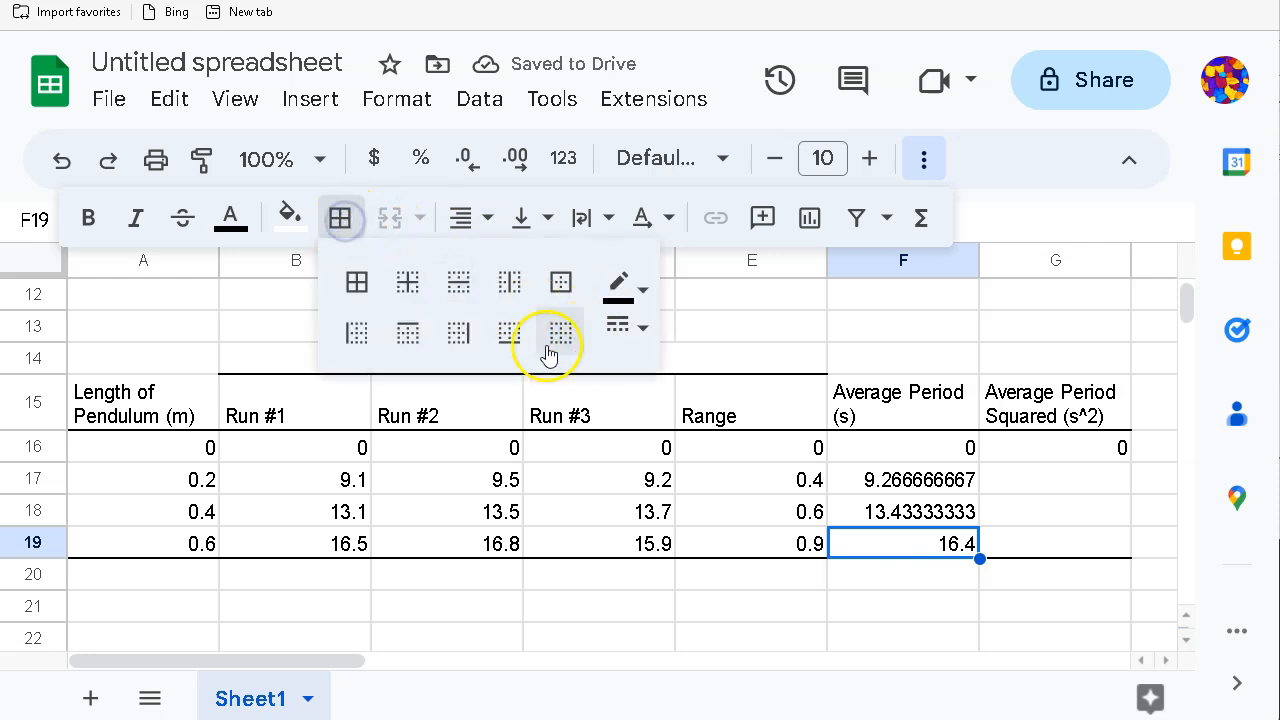
{"action": "left_click", "coordinate": [511, 335]}
{"action": "left_click", "coordinate": [866, 606]}
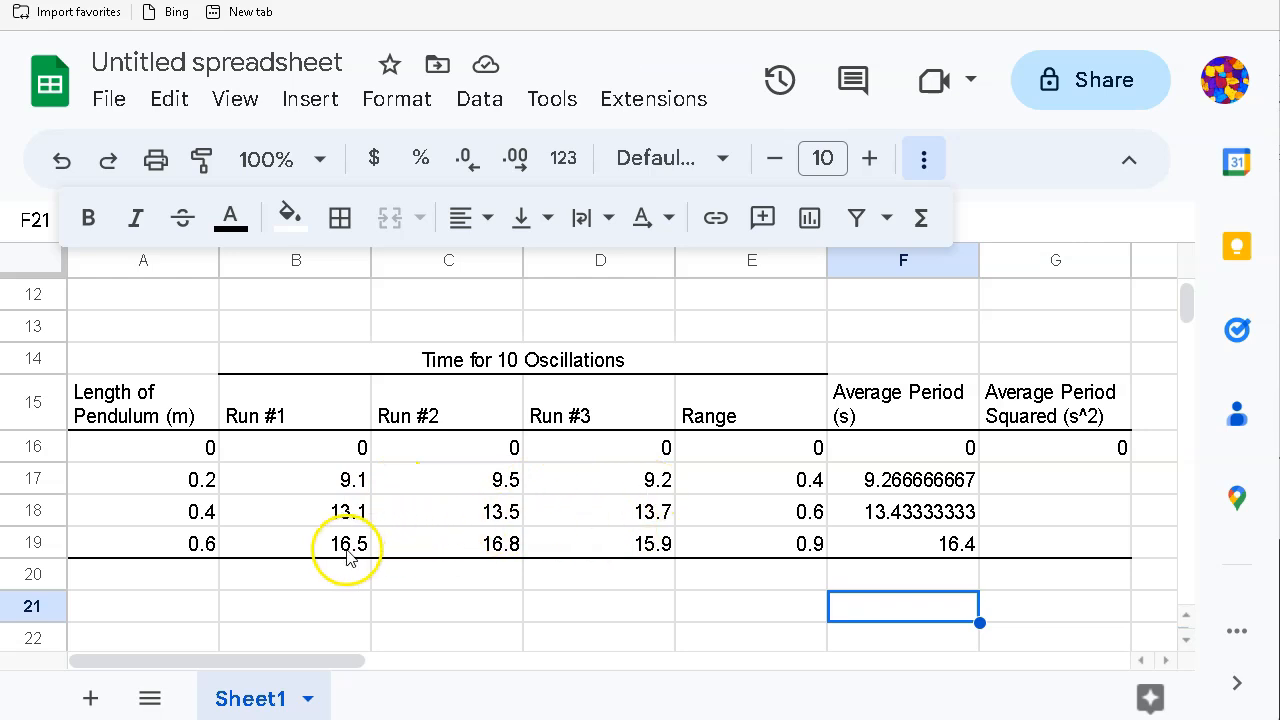
Step: Rename the E15 header to 'Range (s)'
{"action": "left_click", "coordinate": [729, 414]}
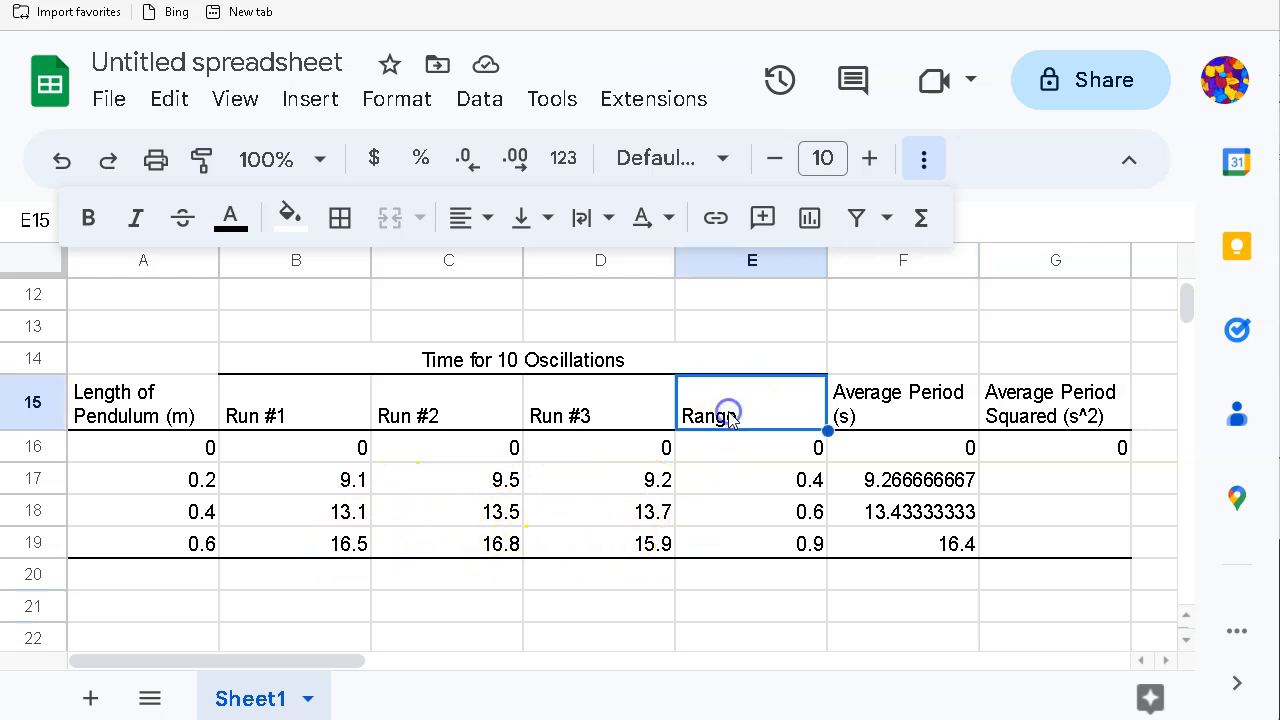
{"action": "scroll", "coordinate": [323, 329], "scroll_direction": "up", "scroll_amount": 2}
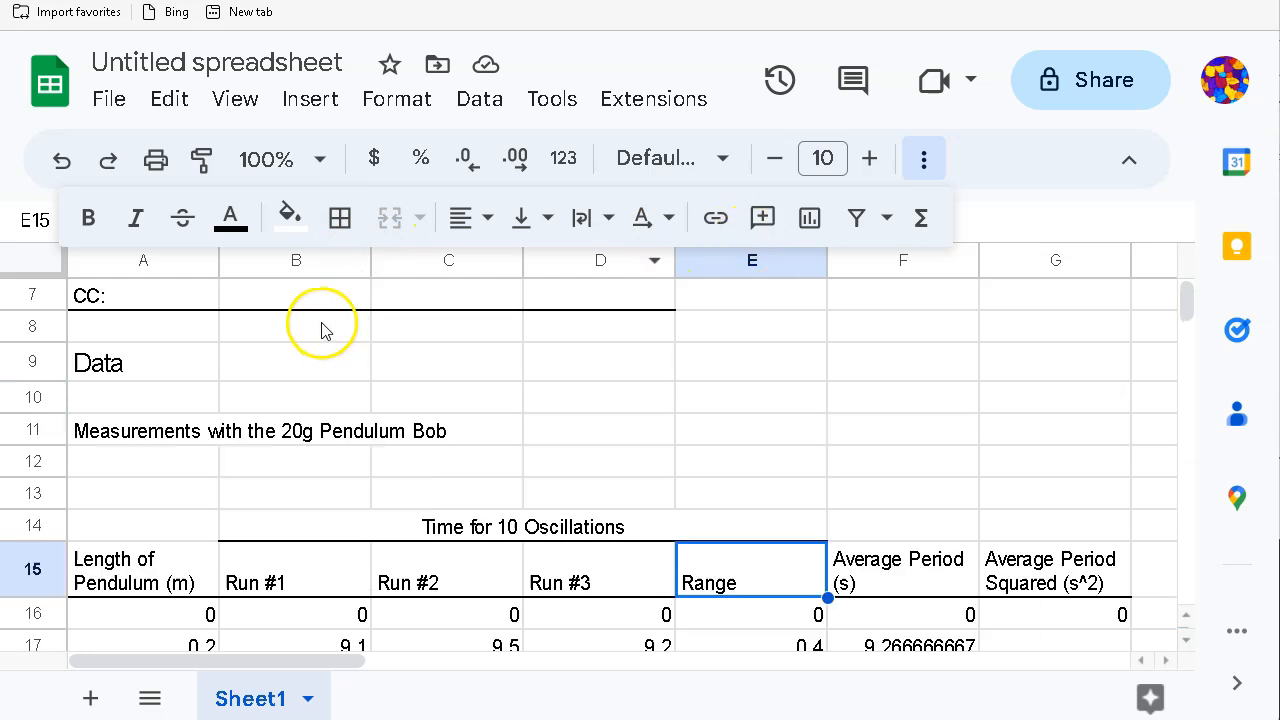
{"action": "scroll", "coordinate": [650, 500], "scroll_direction": "down", "scroll_amount": 1}
{"action": "double_click", "coordinate": [758, 516]}
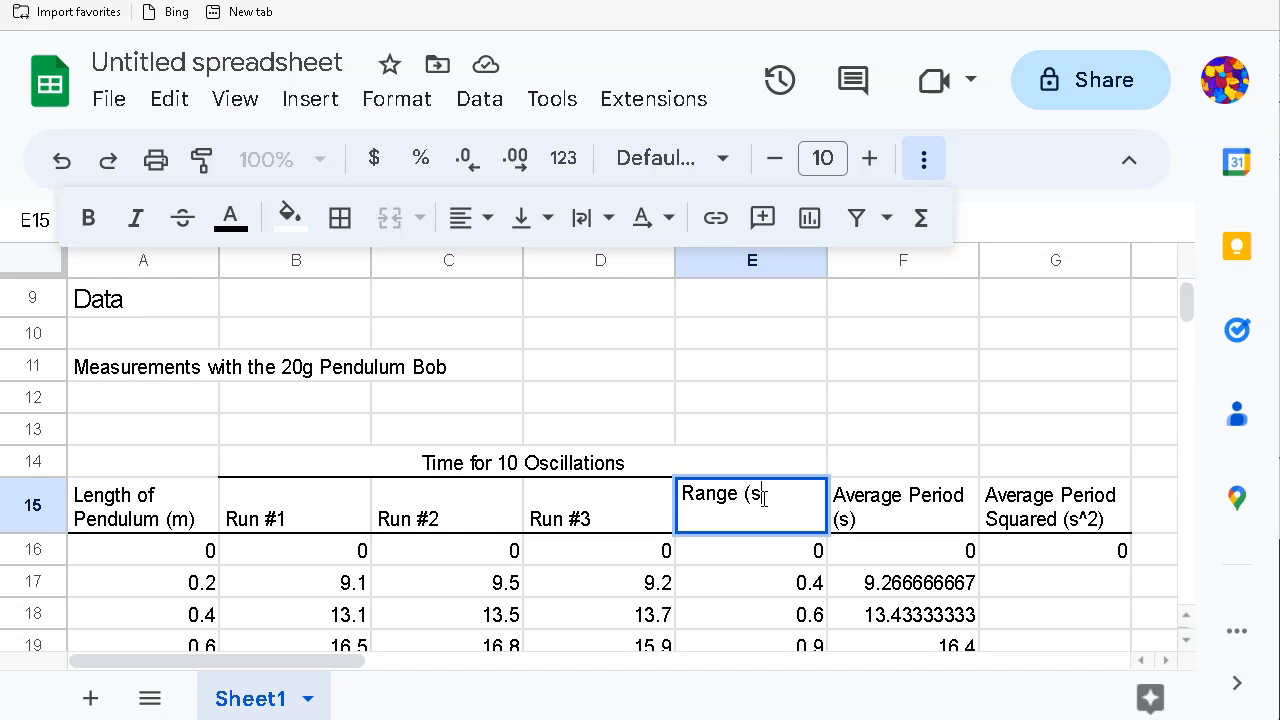
{"action": "type", "text": "(s)"}
{"action": "left_click", "coordinate": [787, 437]}
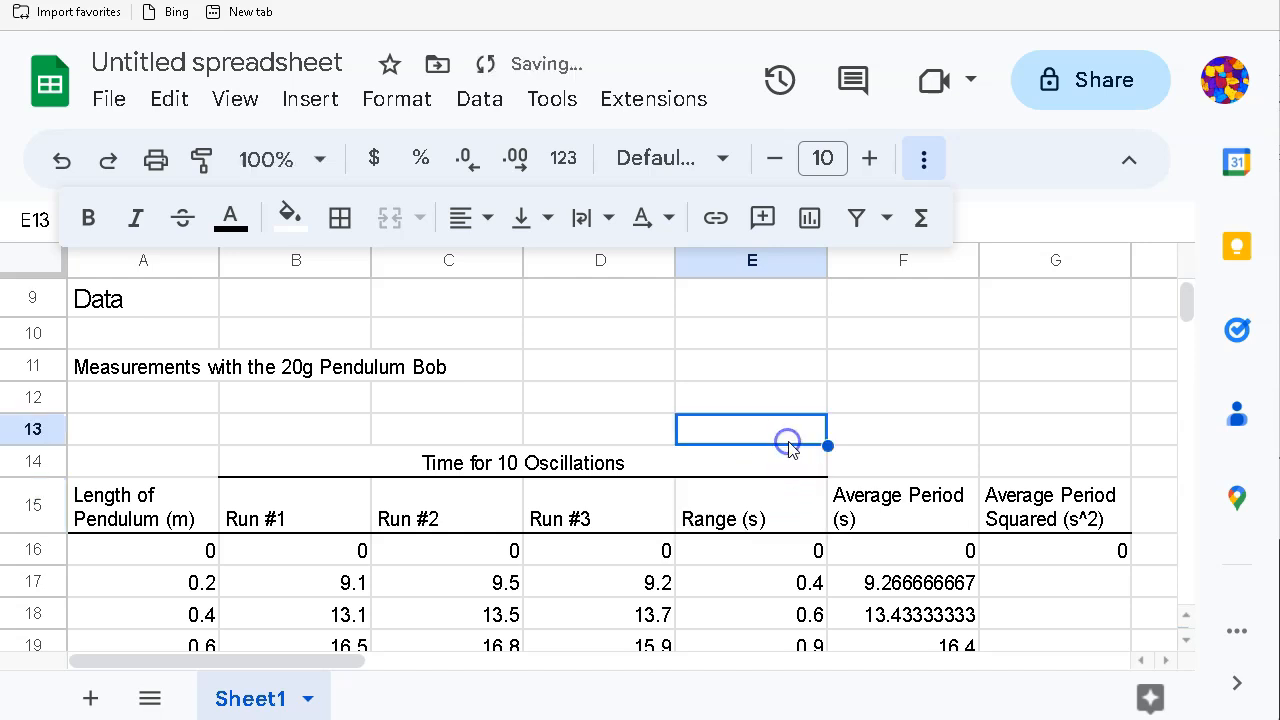
Step: Format the average periods F16:F19 to show two decimal places
{"action": "scroll", "coordinate": [400, 365], "scroll_direction": "down", "scroll_amount": 2}
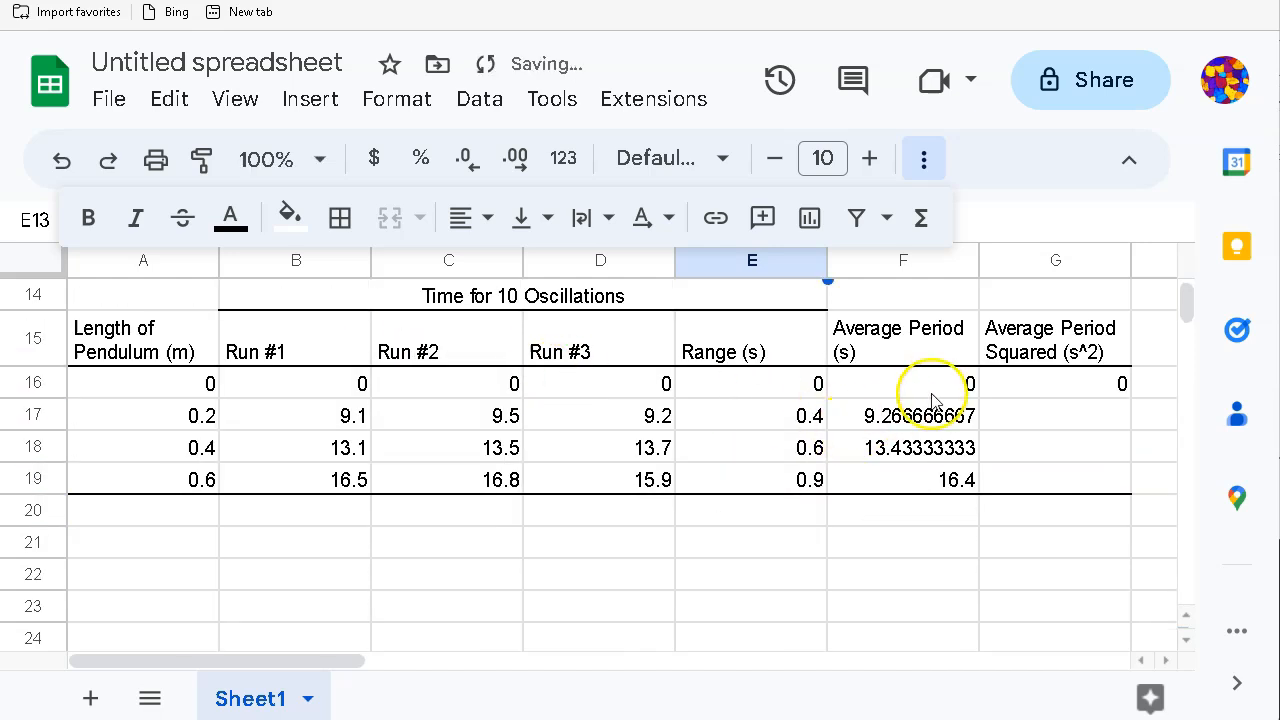
{"action": "left_click_drag", "start_coordinate": [930, 386], "coordinate": [931, 477]}
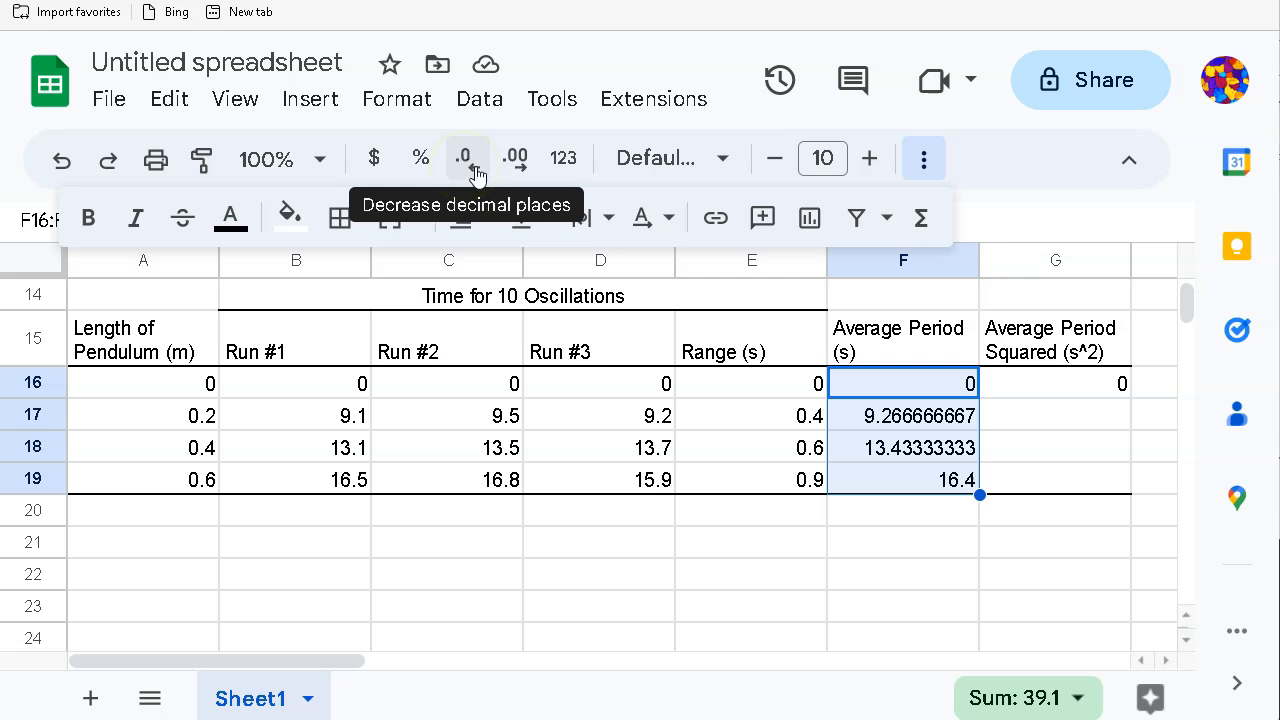
{"action": "left_click", "coordinate": [474, 172]}
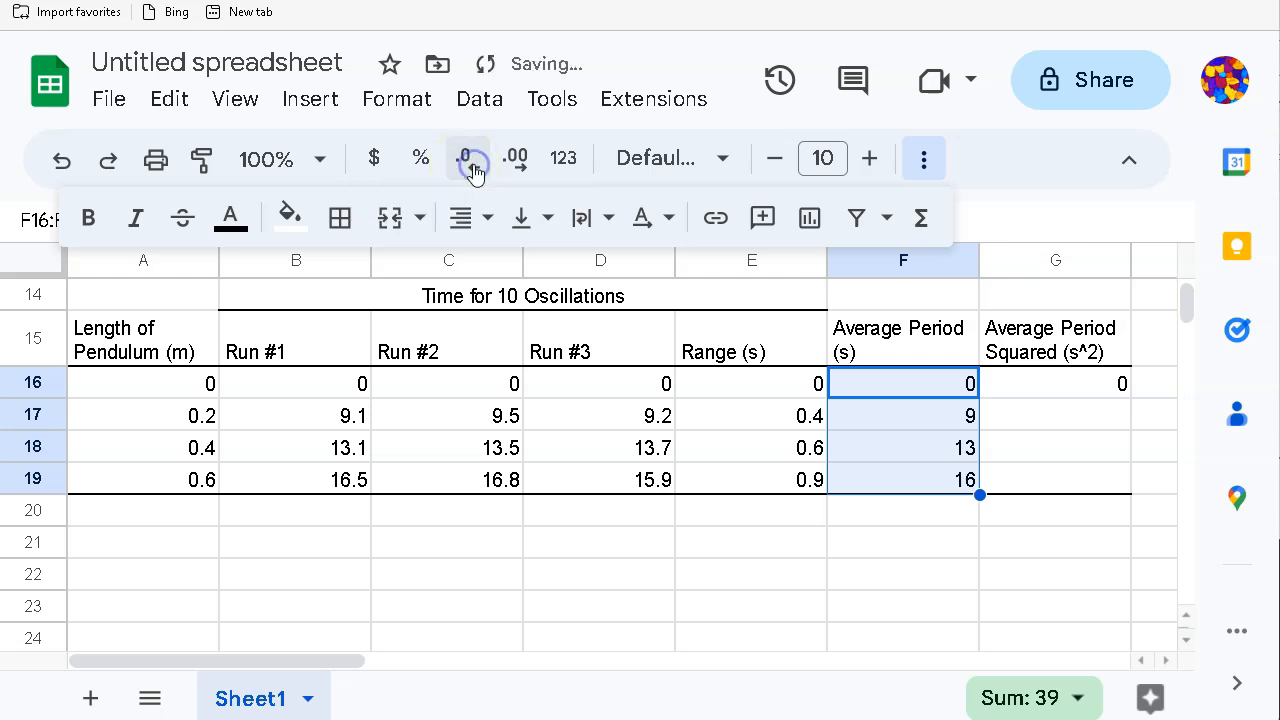
{"action": "left_click", "coordinate": [510, 162]}
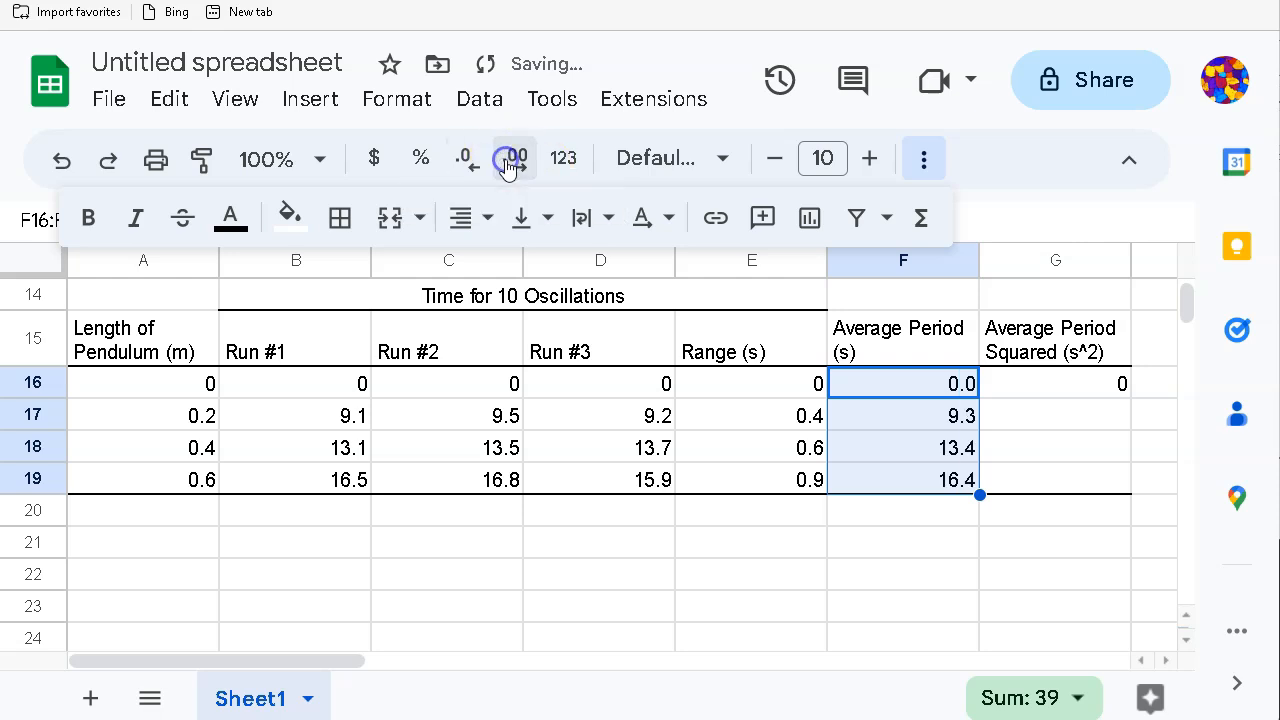
{"action": "left_click", "coordinate": [510, 162]}
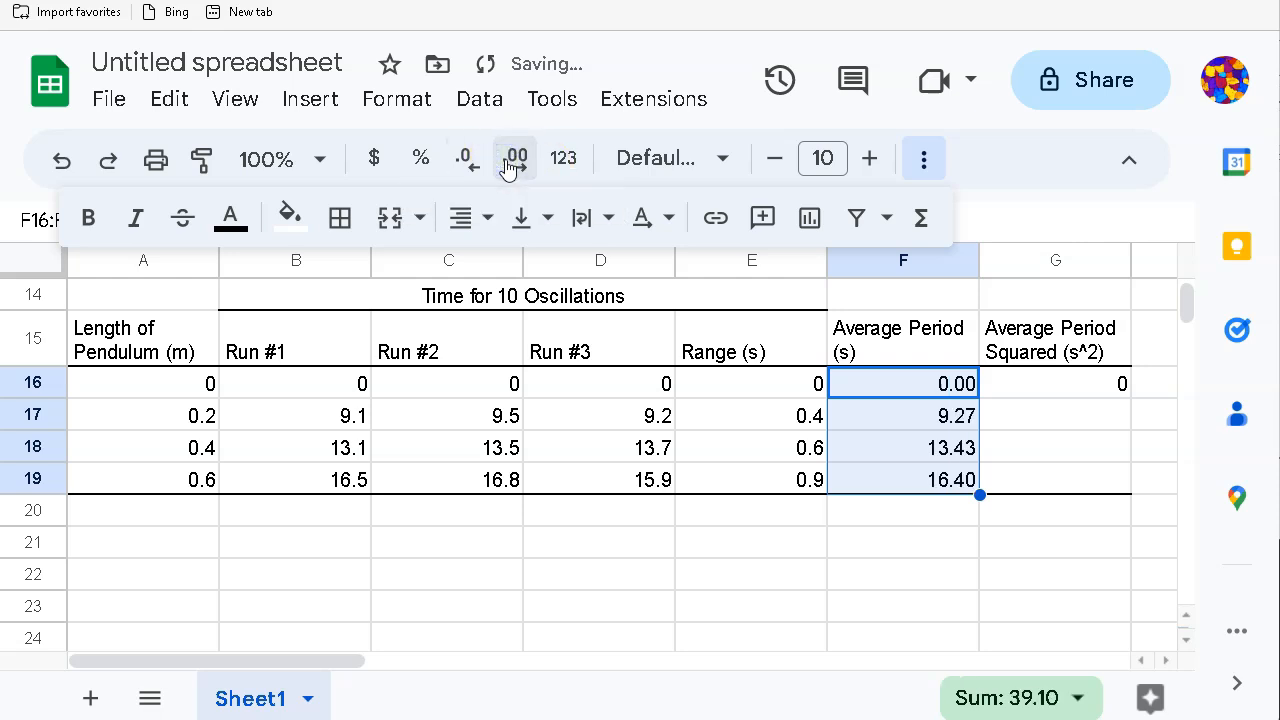
{"action": "left_click", "coordinate": [820, 574]}
{"action": "left_click", "coordinate": [1095, 413]}
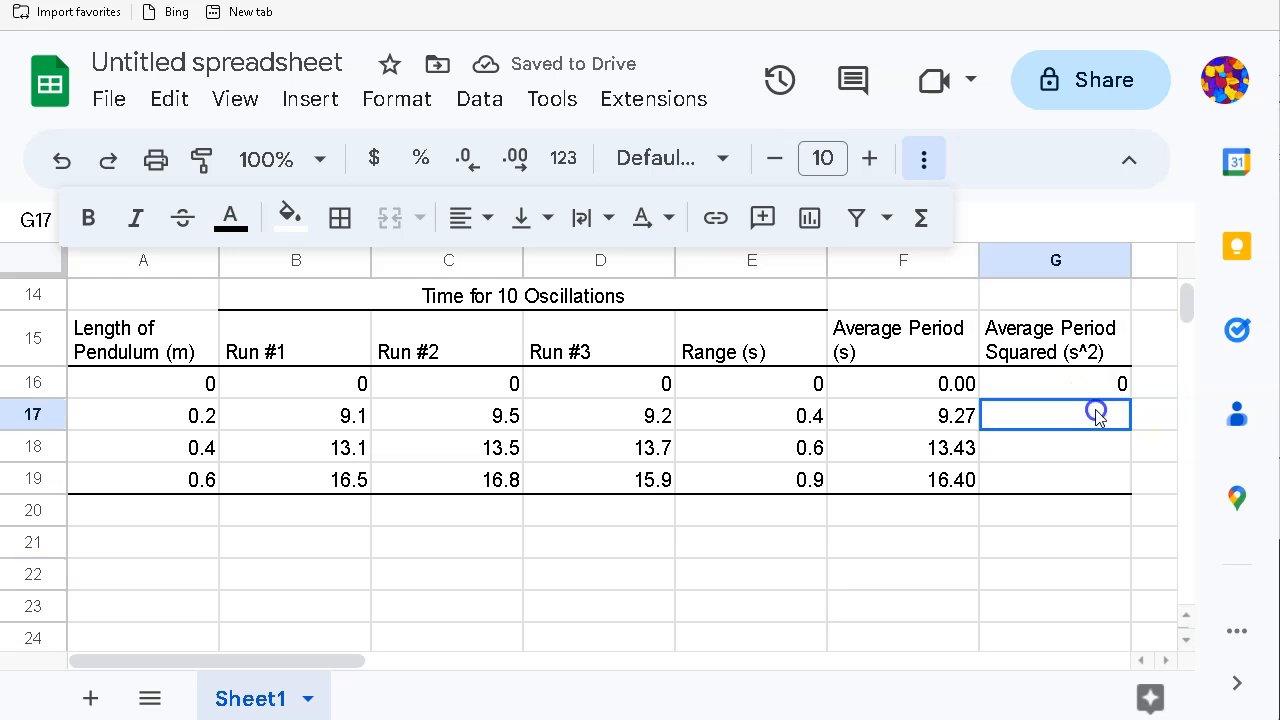
Step: Enter =F17^2 in G17 and autofill it down to G19
{"action": "type", "text": "="}
{"action": "left_click", "coordinate": [948, 418]}
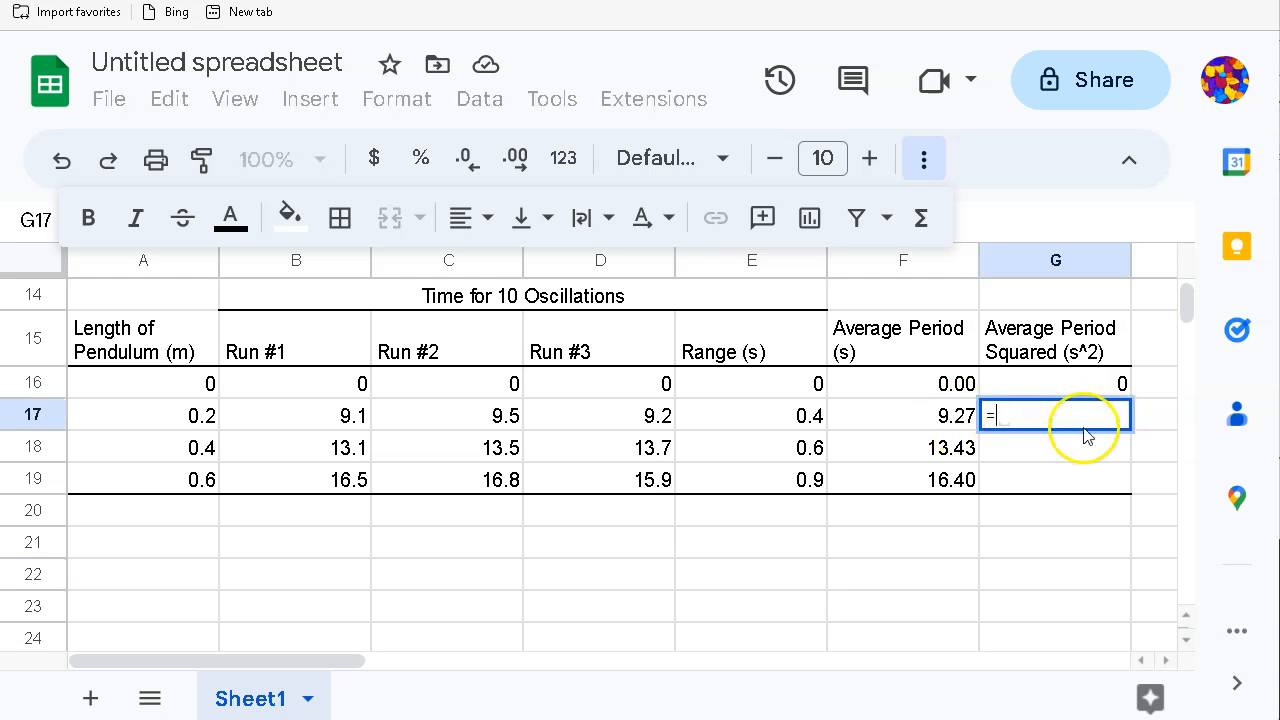
{"action": "left_click", "coordinate": [930, 418]}
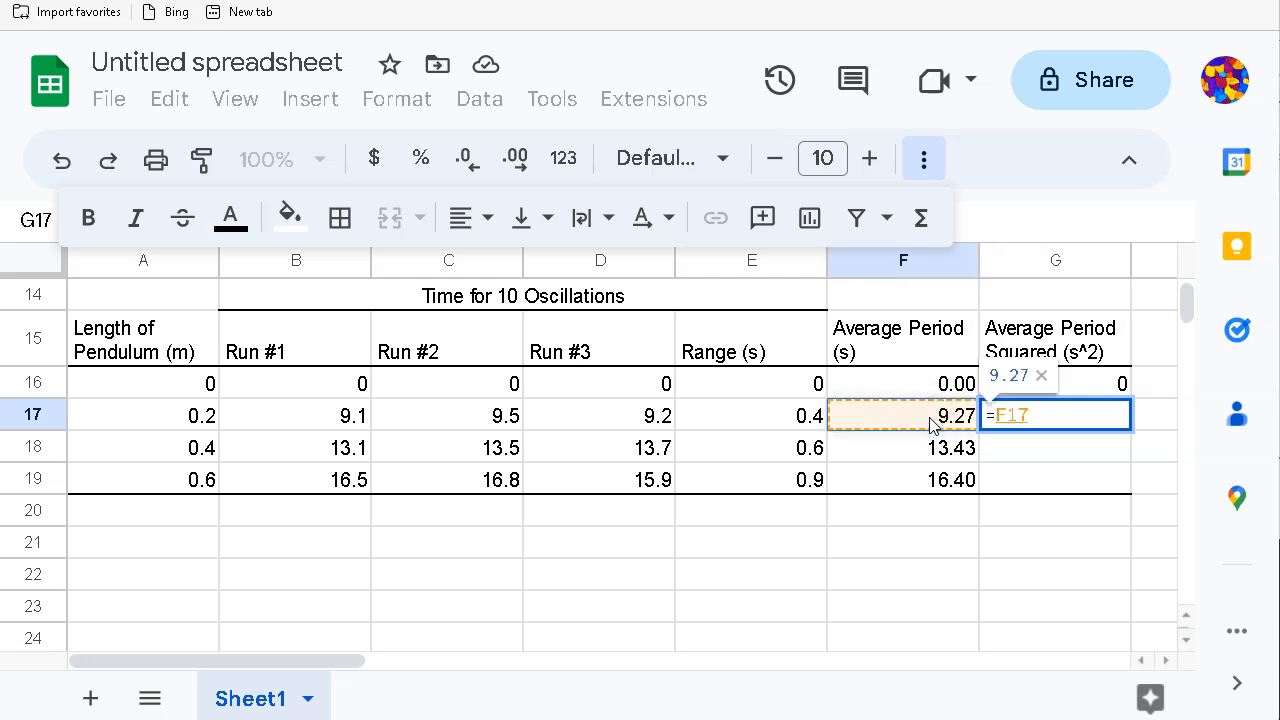
{"action": "type", "text": "^2"}
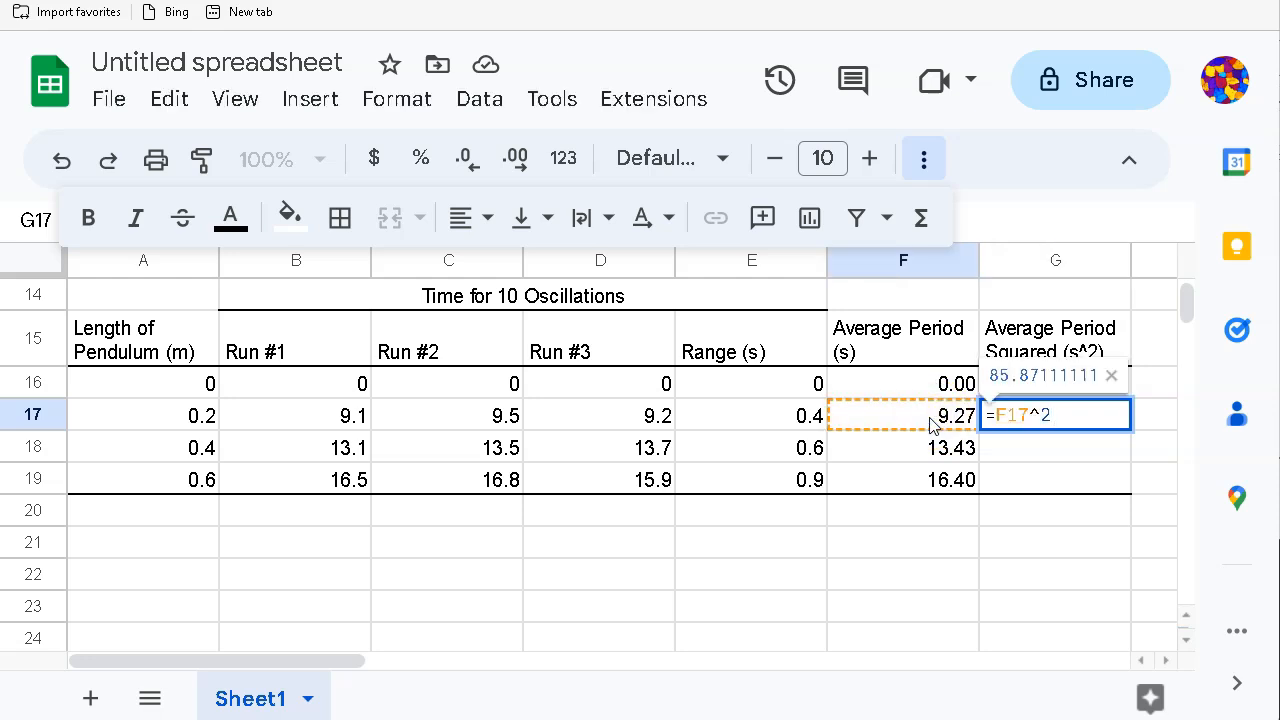
{"action": "left_click", "coordinate": [1022, 431]}
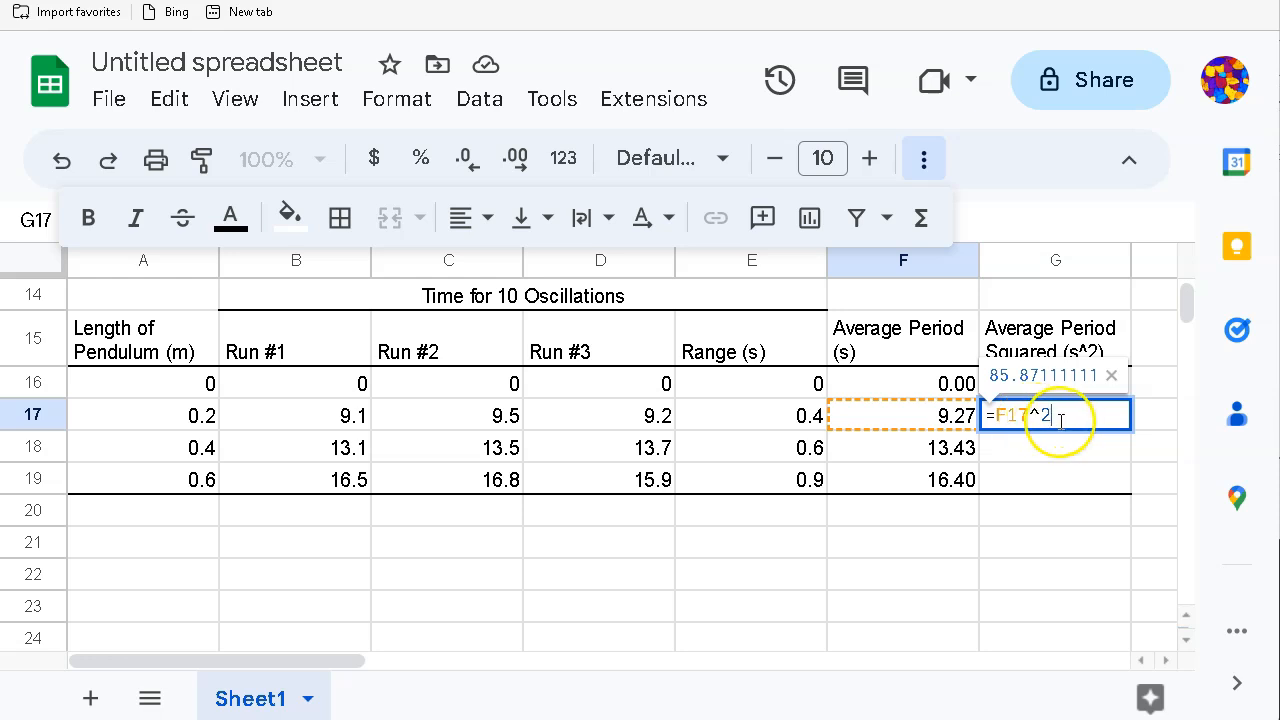
{"action": "key", "text": "Return"}
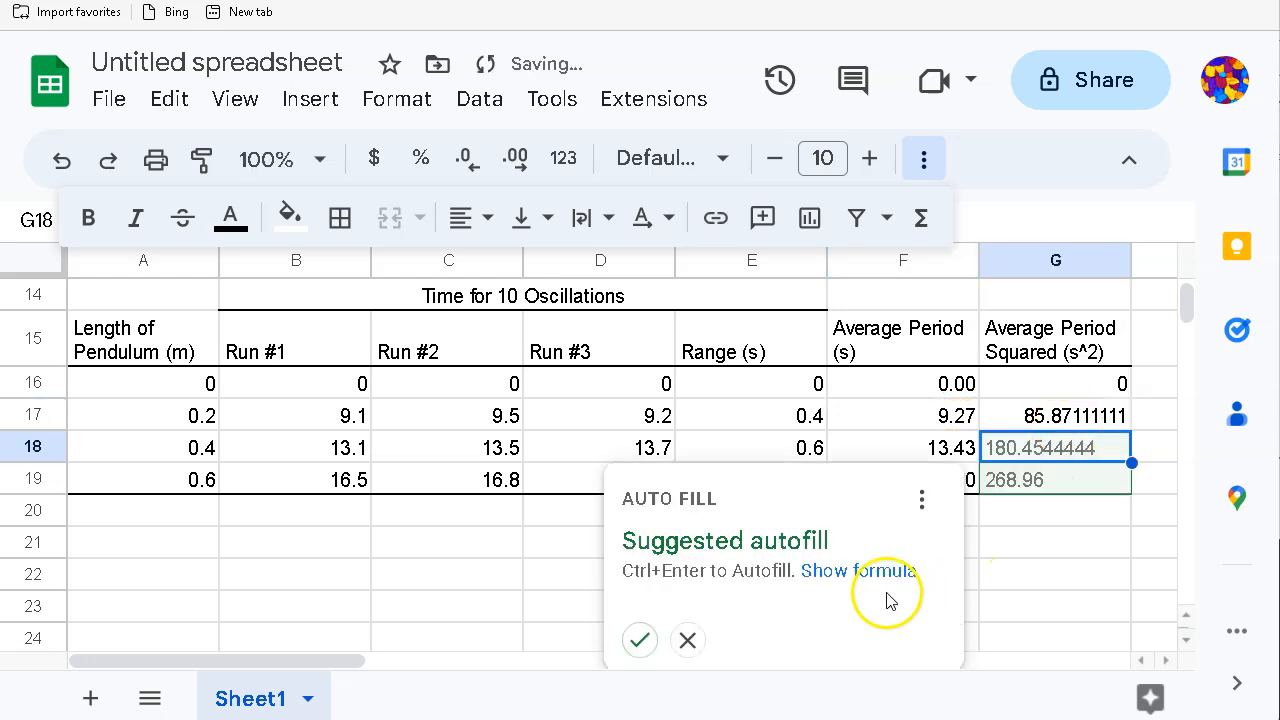
{"action": "left_click", "coordinate": [637, 642]}
Step: Add a bottom border under cell G19
{"action": "left_click", "coordinate": [1026, 486]}
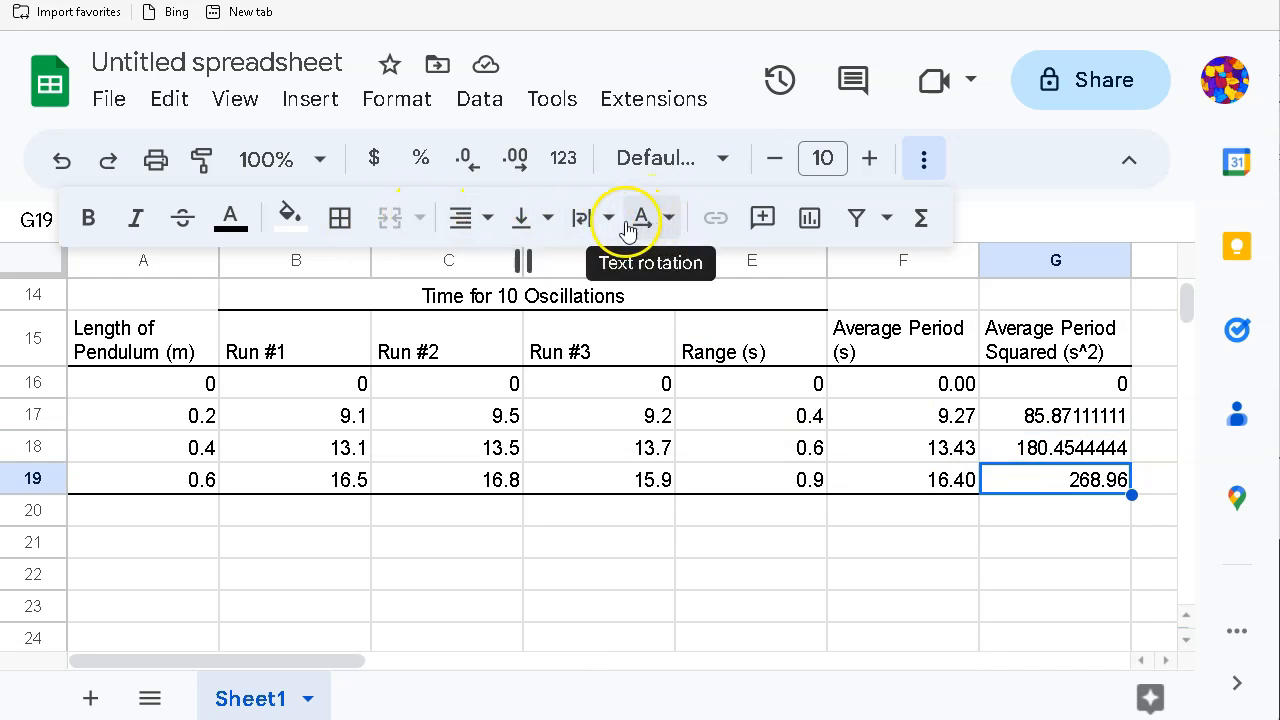
{"action": "left_click", "coordinate": [340, 217]}
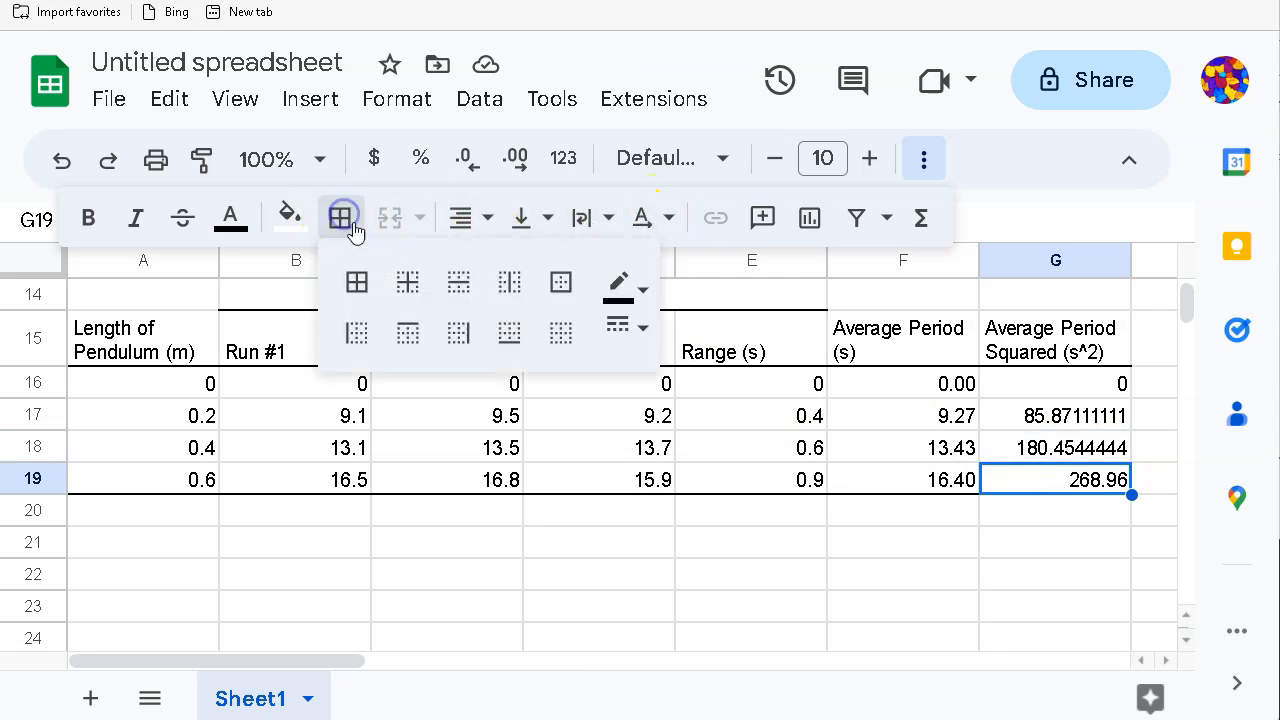
{"action": "left_click", "coordinate": [507, 340]}
{"action": "left_click", "coordinate": [943, 608]}
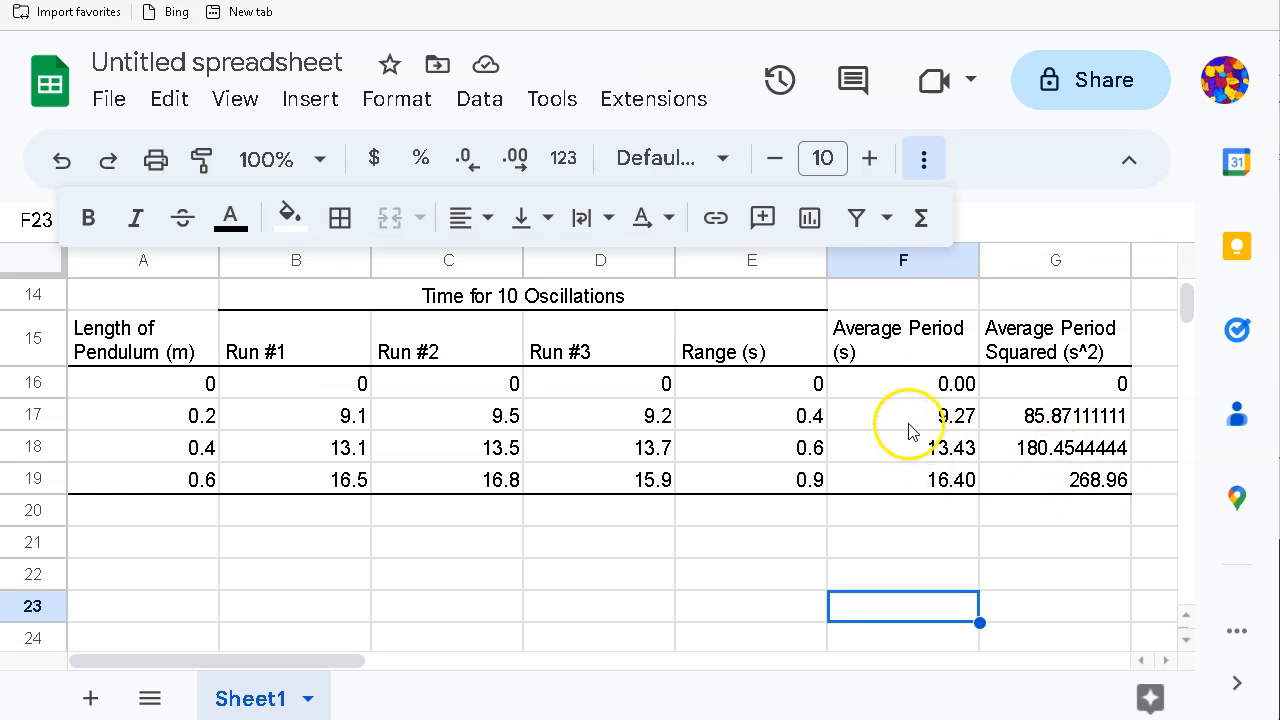
{"action": "left_click", "coordinate": [900, 420]}
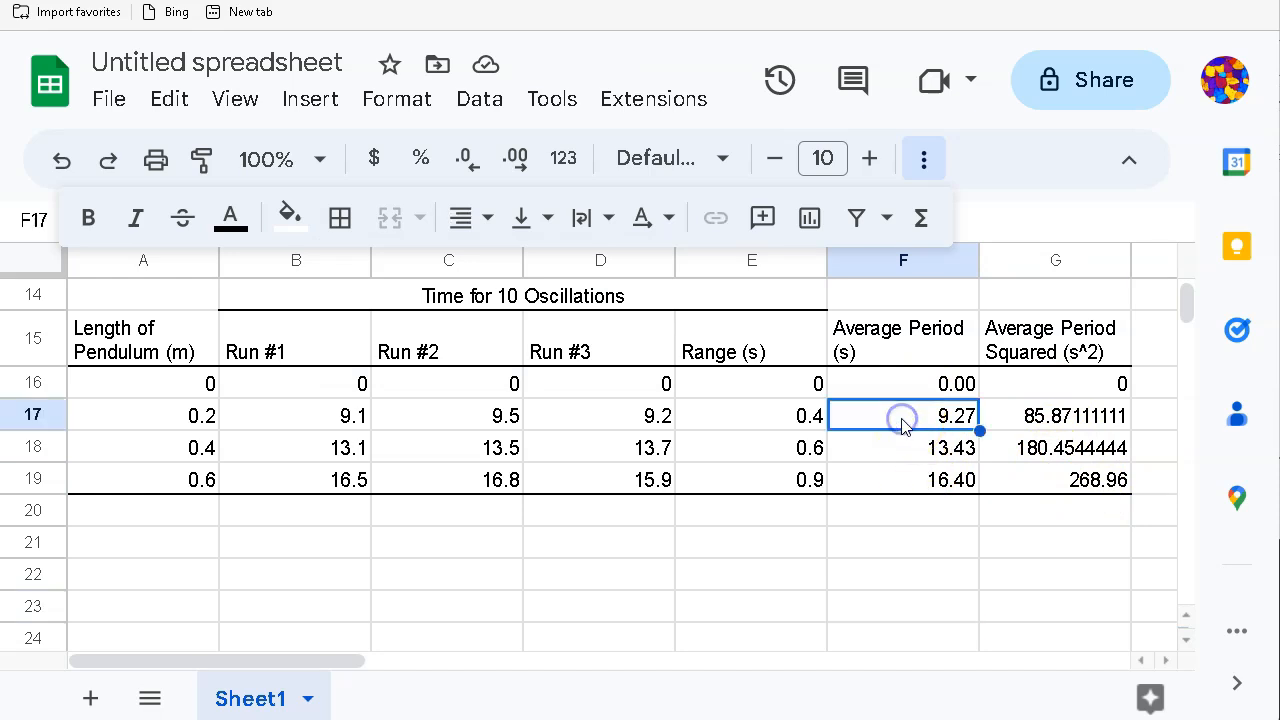
Step: Change F17 to =average(B17:D17)/10 and fill it down to F19
{"action": "double_click", "coordinate": [900, 420]}
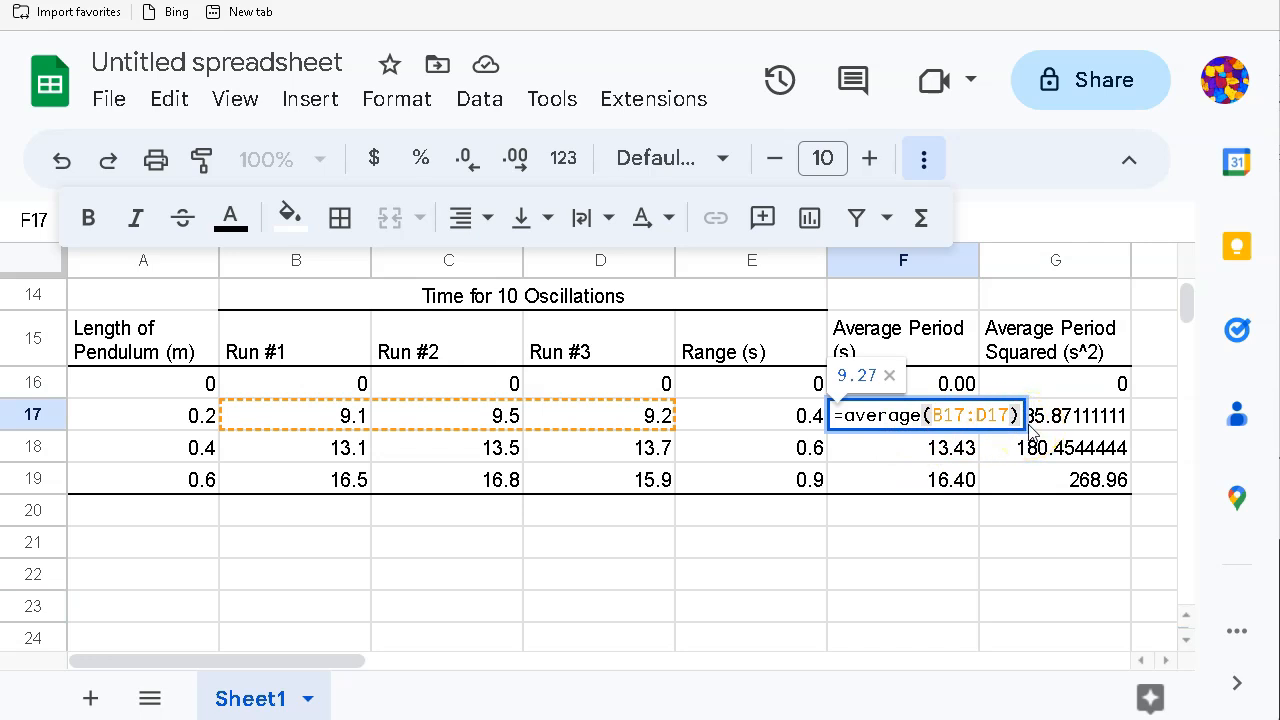
{"action": "type", "text": "/1"}
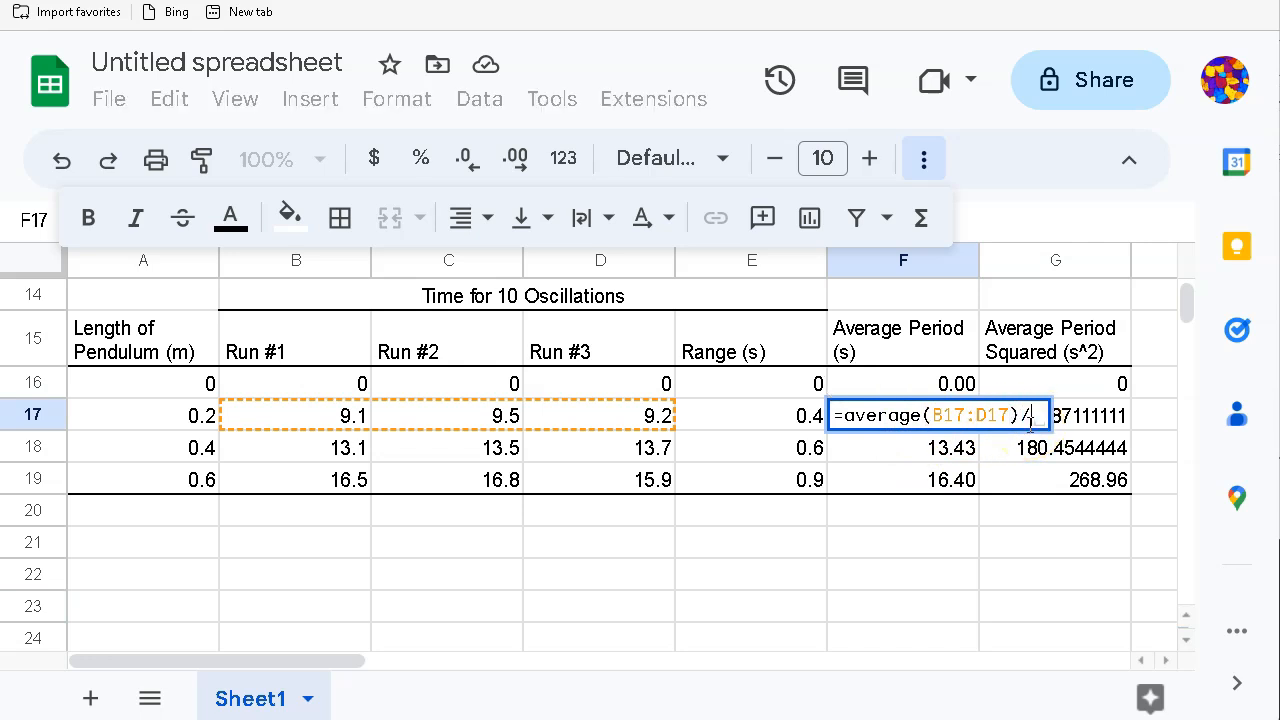
{"action": "type", "text": "0"}
{"action": "key", "text": "Return"}
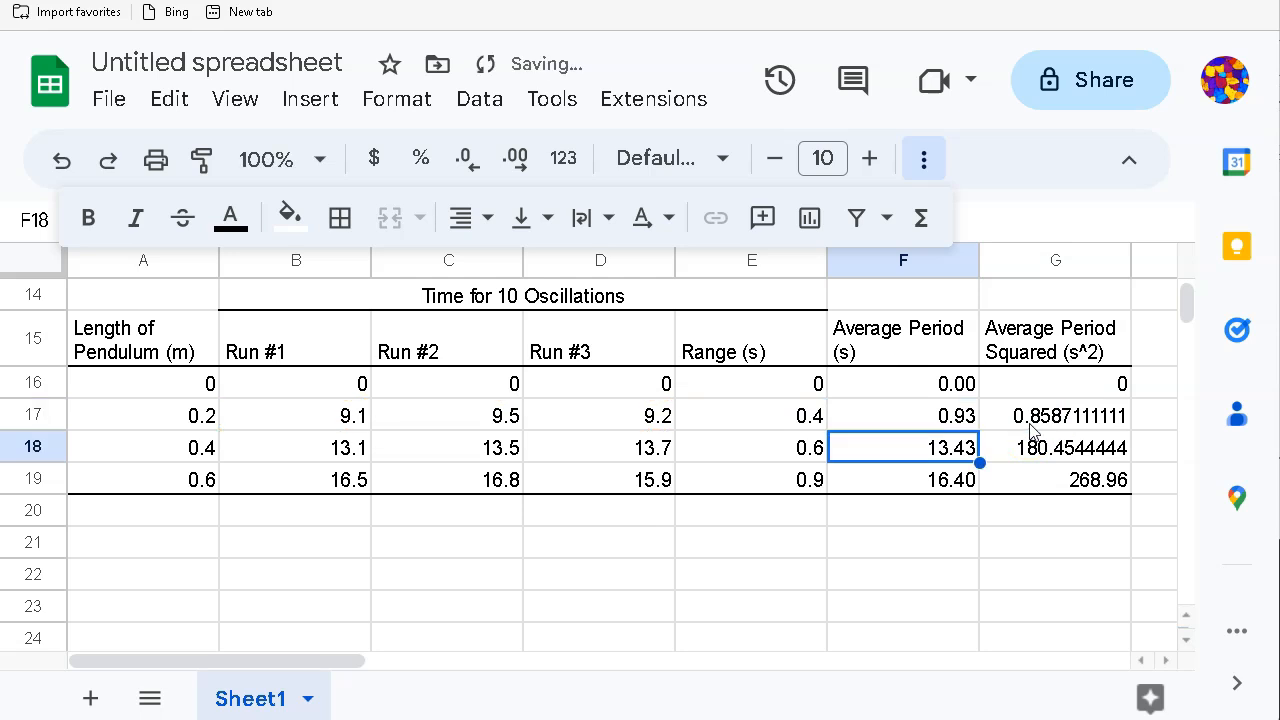
{"action": "left_click", "coordinate": [903, 421]}
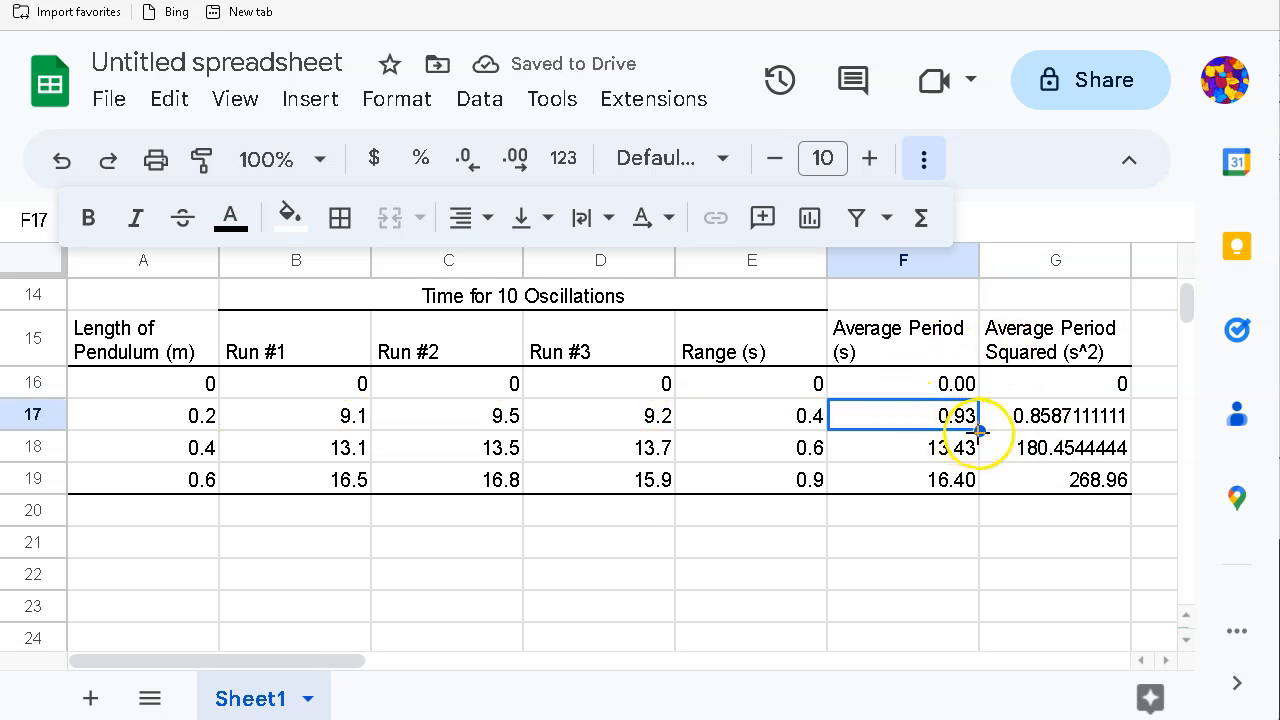
{"action": "left_click_drag", "start_coordinate": [980, 432], "coordinate": [978, 484]}
{"action": "left_click", "coordinate": [962, 545]}
Step: Add a bottom border under cell F19
{"action": "left_click", "coordinate": [930, 488]}
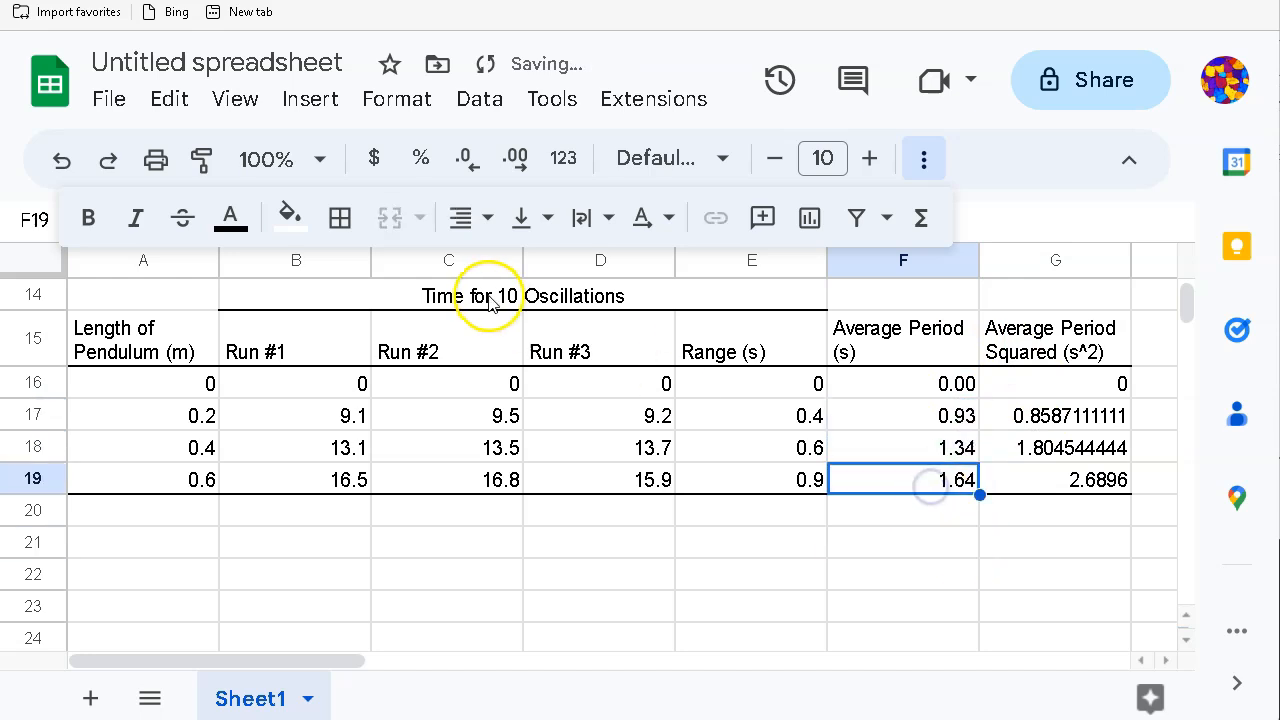
{"action": "left_click", "coordinate": [339, 217]}
{"action": "left_click", "coordinate": [510, 330]}
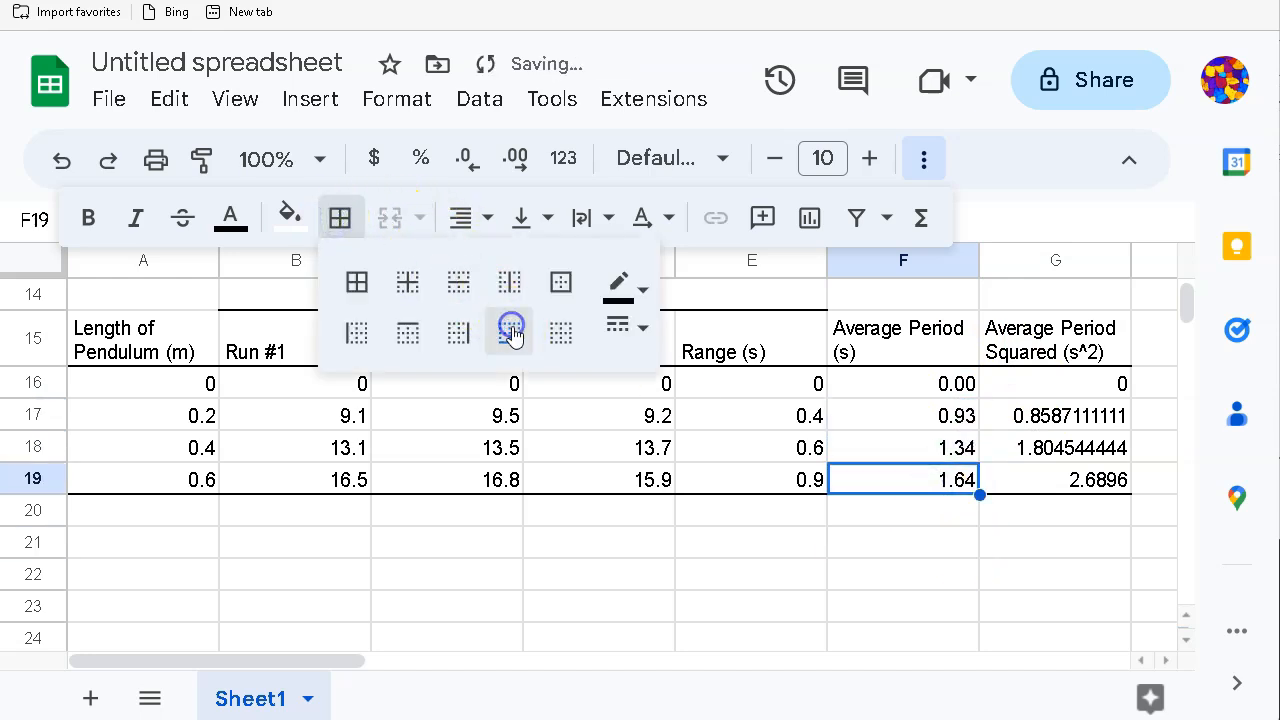
{"action": "left_click", "coordinate": [845, 548]}
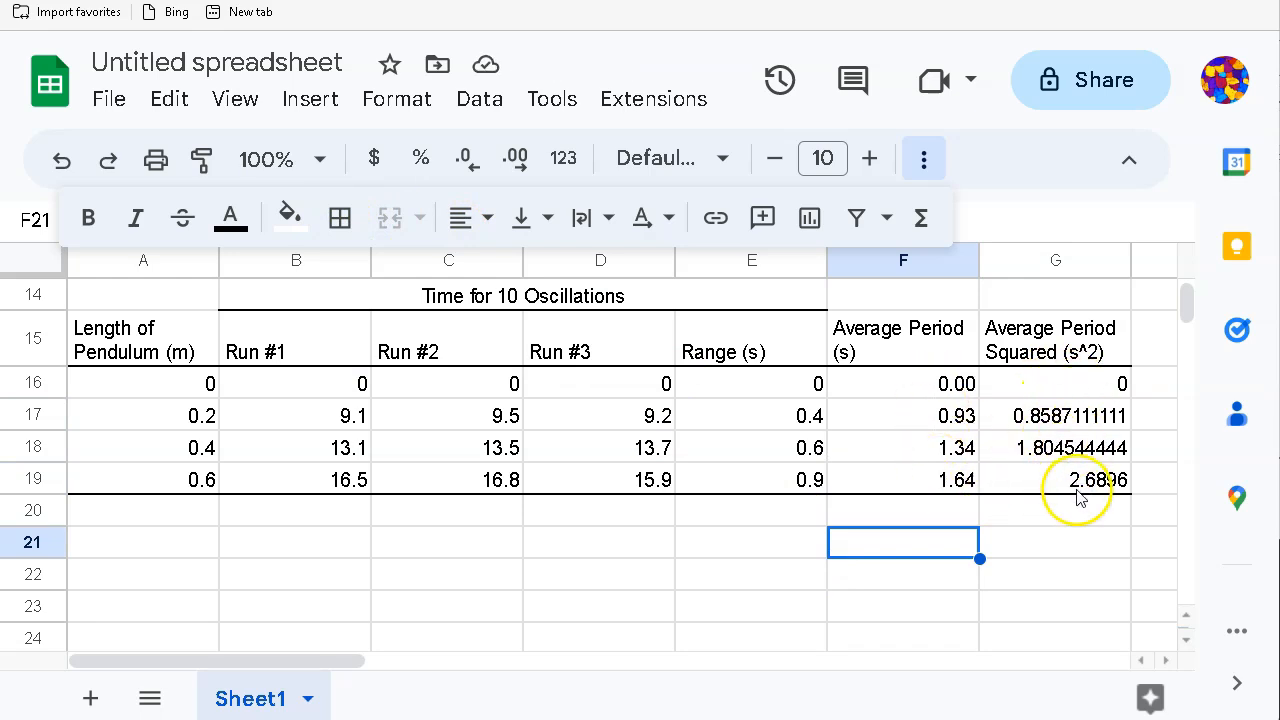
Step: Format the squared periods in G16:G19 to show two decimal places
{"action": "left_click_drag", "start_coordinate": [1071, 386], "coordinate": [1095, 480]}
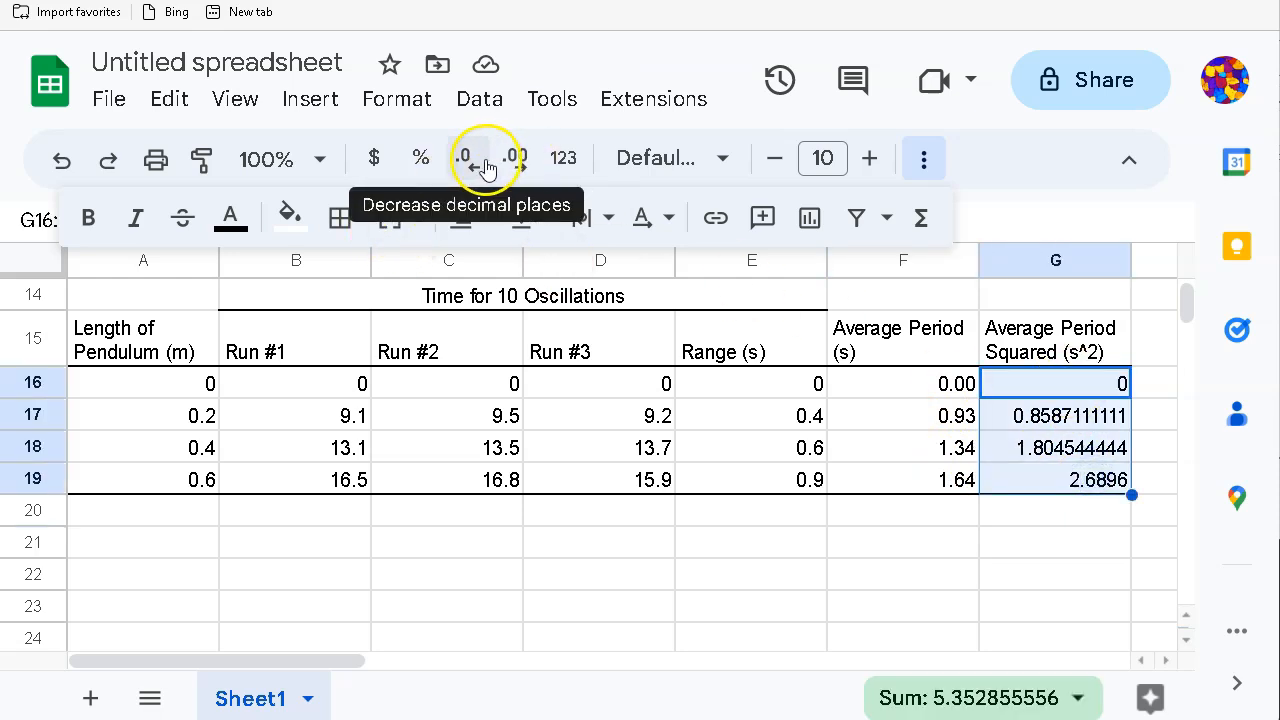
{"action": "left_click", "coordinate": [468, 160]}
{"action": "left_click", "coordinate": [511, 166]}
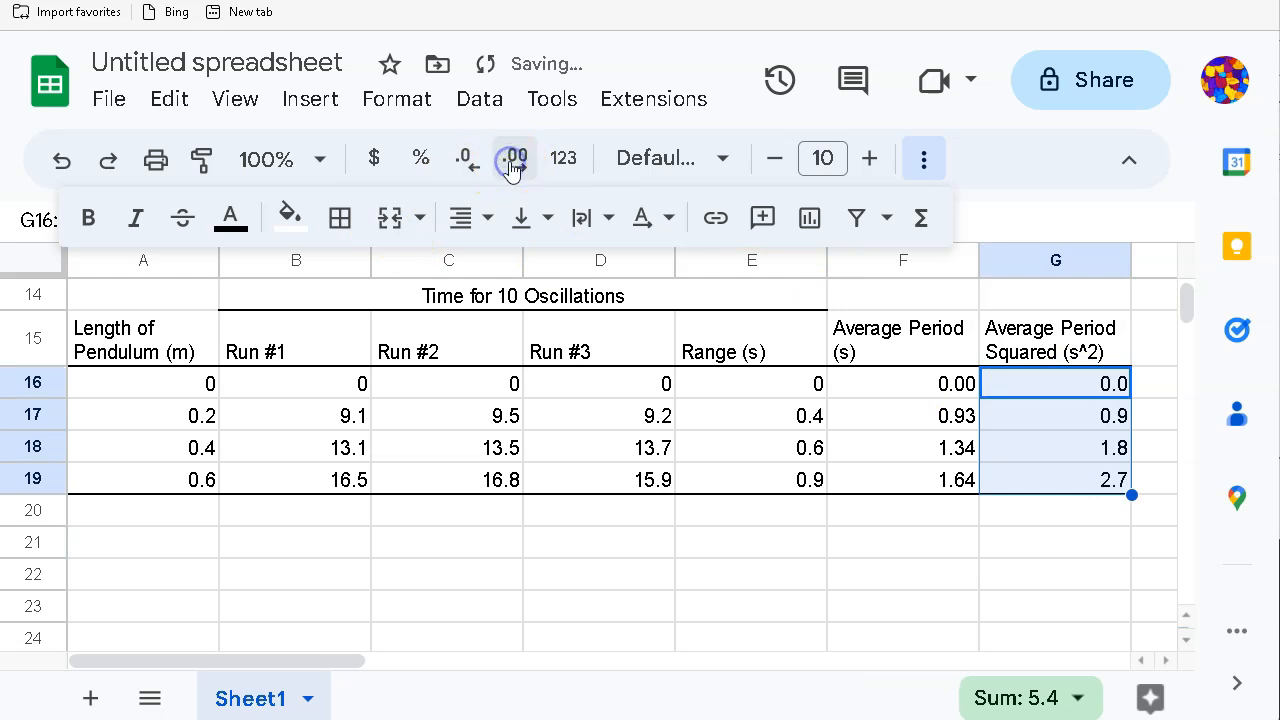
{"action": "left_click", "coordinate": [511, 162]}
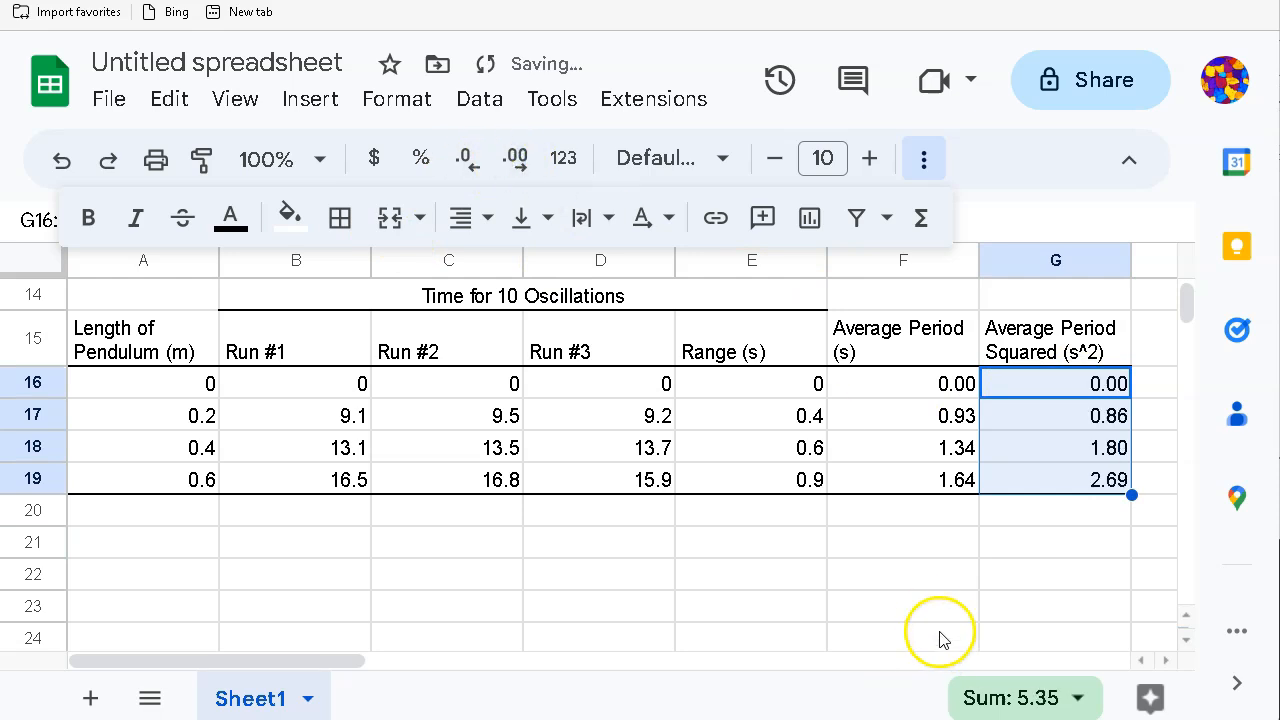
{"action": "left_click", "coordinate": [920, 603]}
Step: Copy the 20g pendulum table A11:G19 and paste it starting at A22
{"action": "scroll", "coordinate": [511, 597], "scroll_direction": "up", "scroll_amount": 1}
{"action": "scroll", "coordinate": [511, 597], "scroll_direction": "up", "scroll_amount": 1}
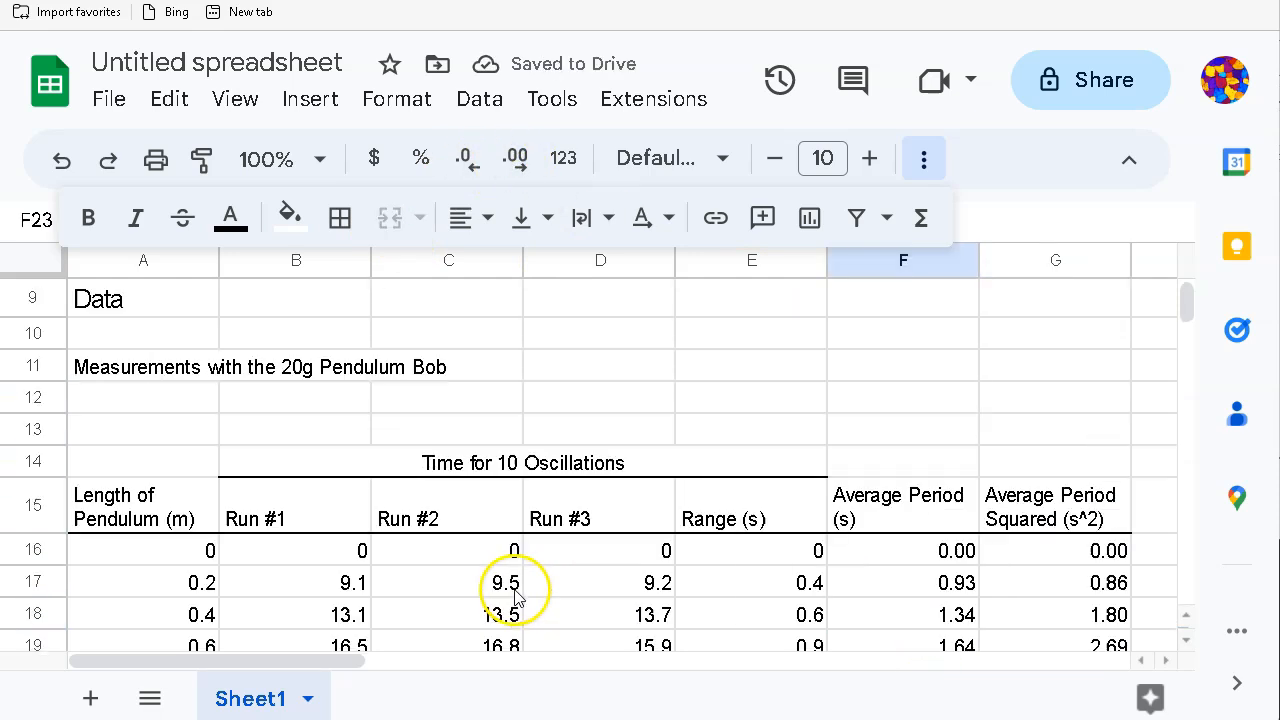
{"action": "scroll", "coordinate": [478, 494], "scroll_direction": "down", "scroll_amount": 1}
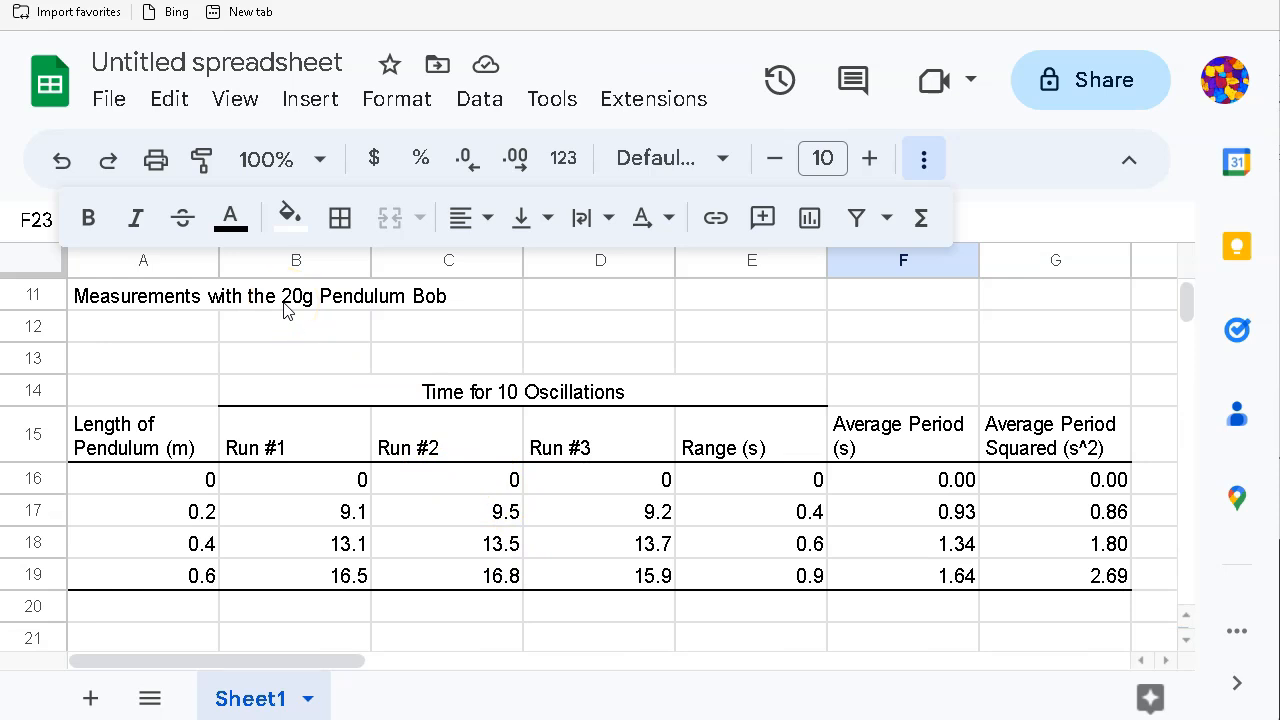
{"action": "left_click_drag", "start_coordinate": [113, 303], "coordinate": [1070, 572]}
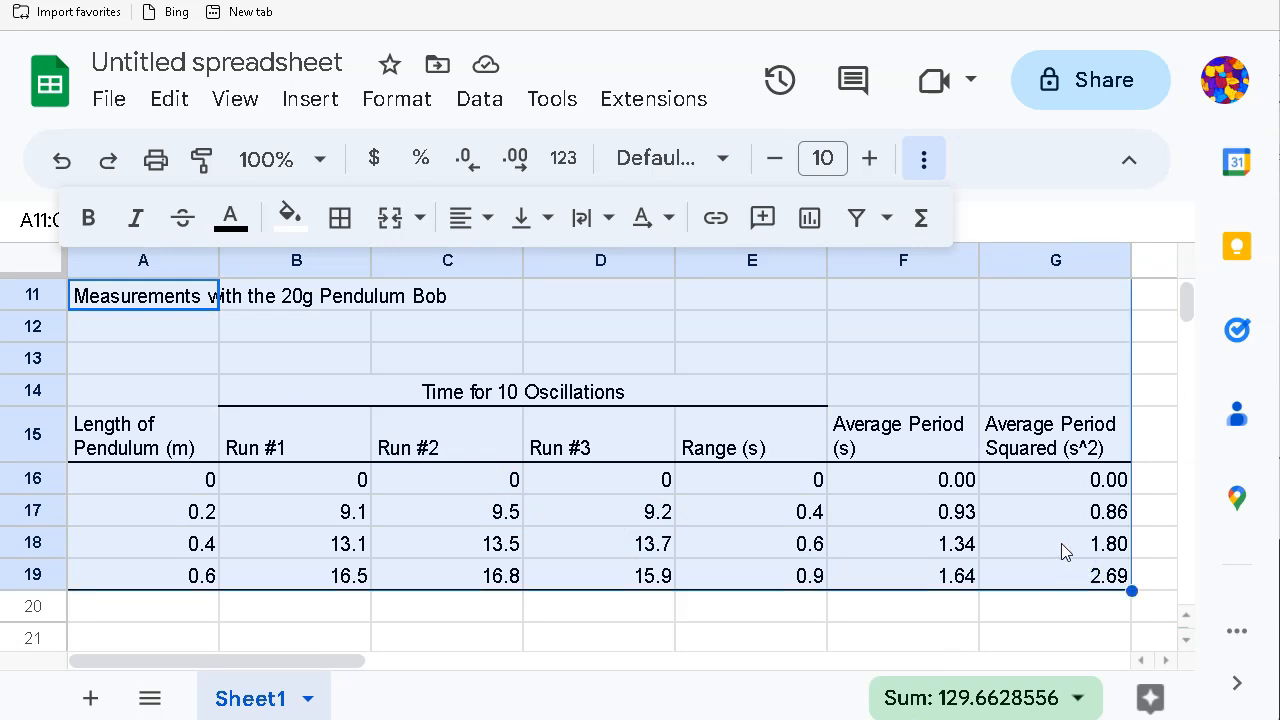
{"action": "key", "text": "ctrl+c"}
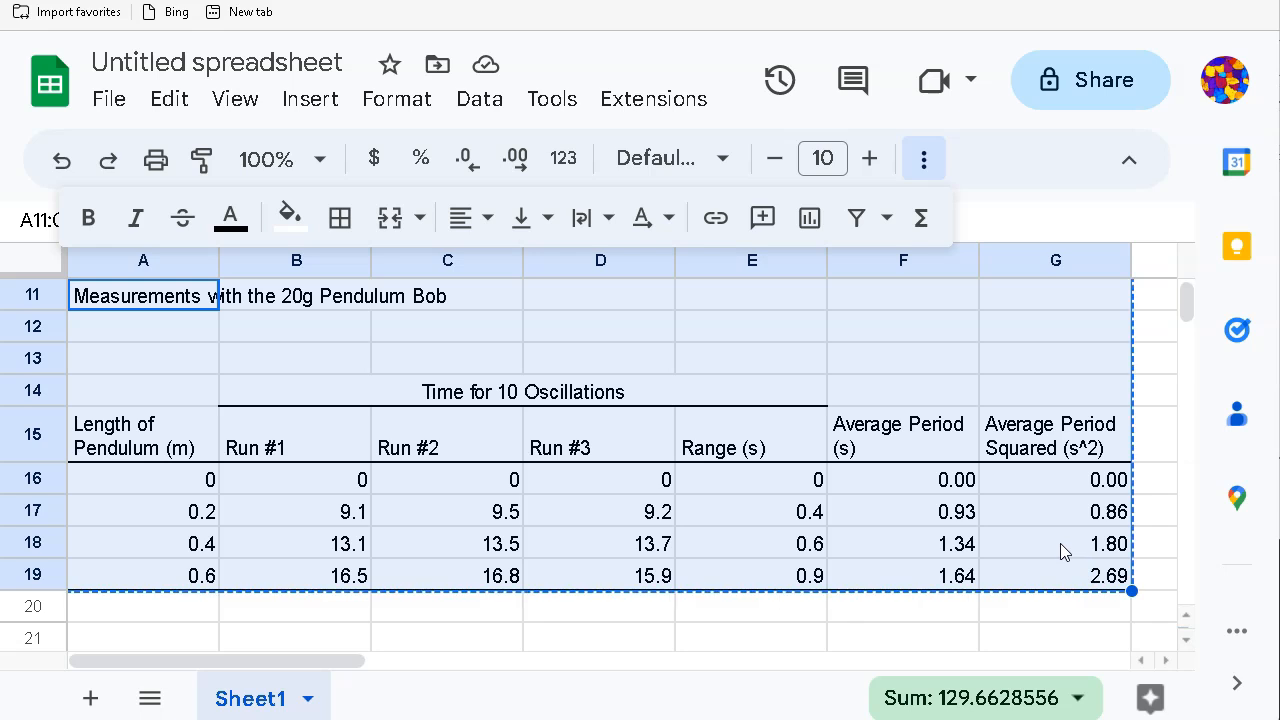
{"action": "scroll", "coordinate": [551, 505], "scroll_direction": "down", "scroll_amount": 2}
{"action": "scroll", "coordinate": [551, 505], "scroll_direction": "down", "scroll_amount": 1}
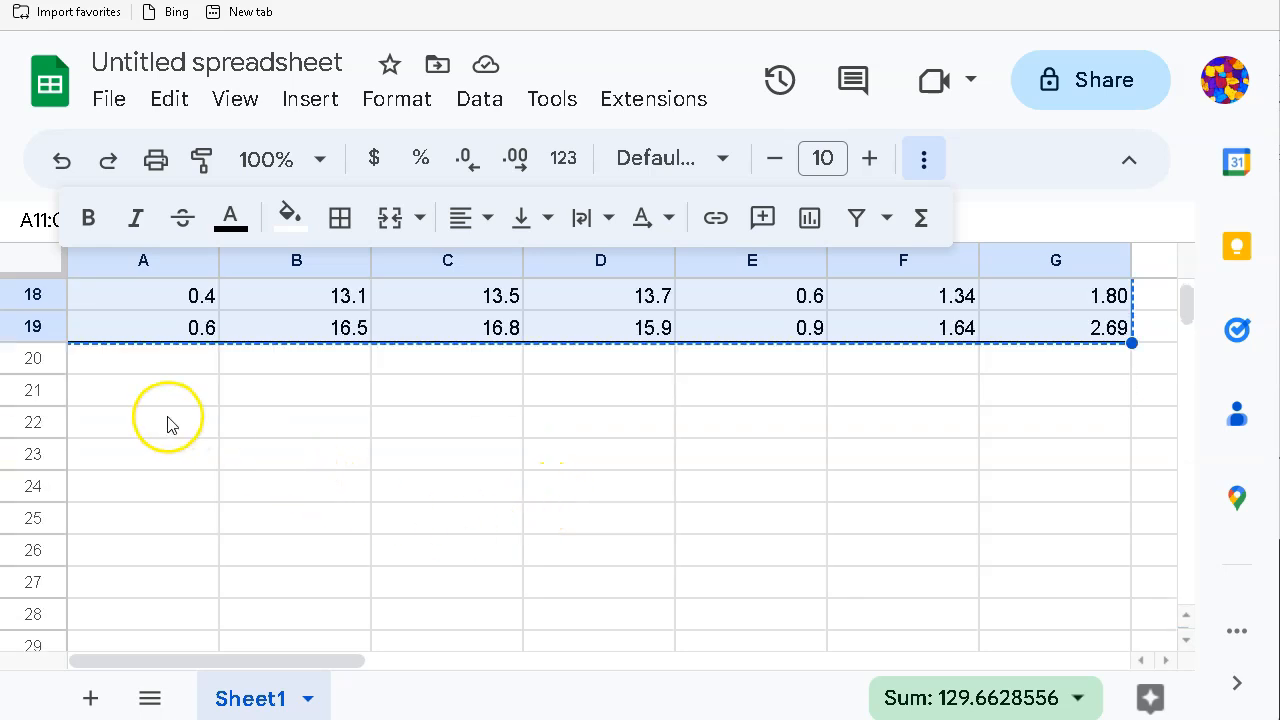
{"action": "left_click", "coordinate": [157, 425]}
{"action": "key", "text": "ctrl+v"}
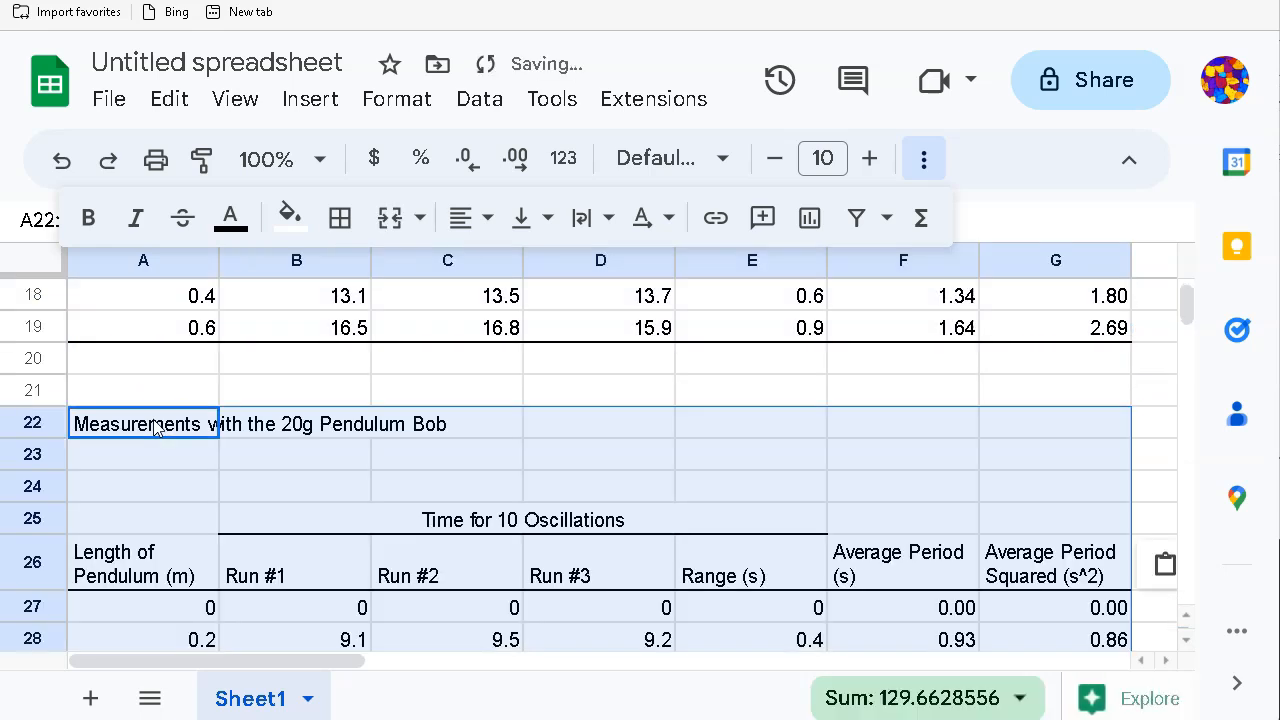
{"action": "left_click", "coordinate": [322, 452]}
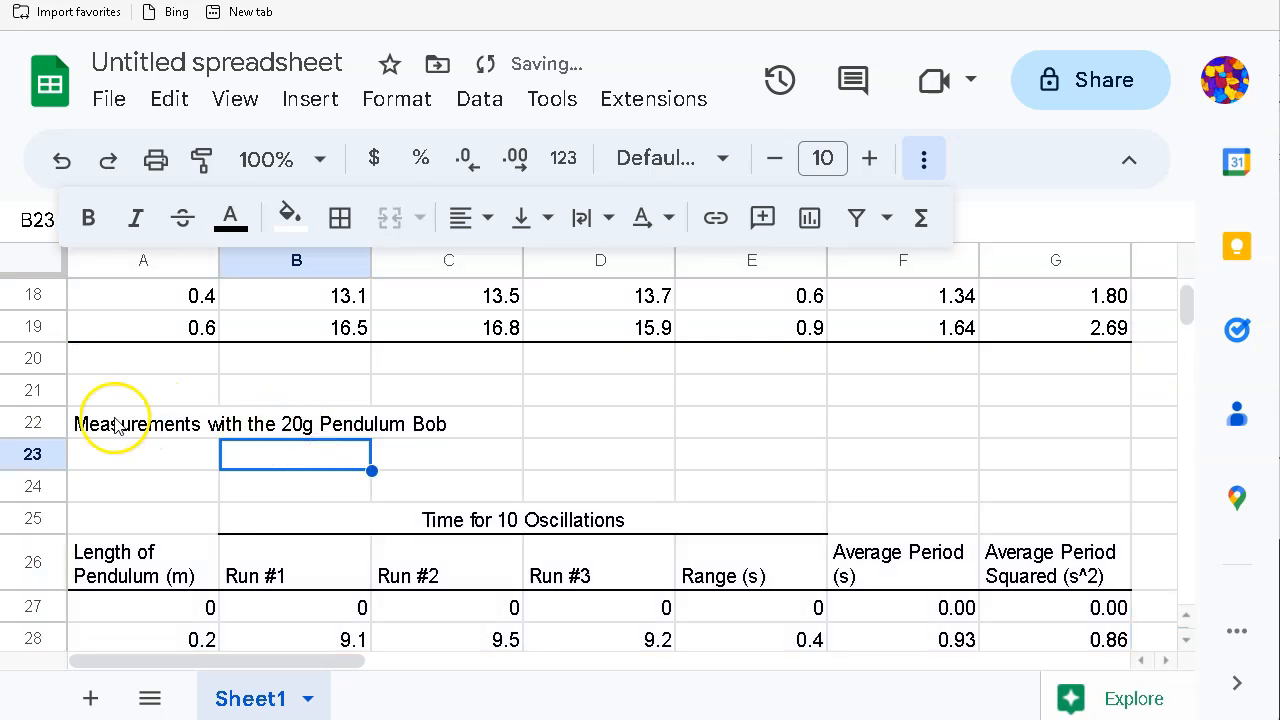
Step: Change the pasted table's heading from 20g to 10g Pendulum Bob
{"action": "left_click", "coordinate": [112, 428]}
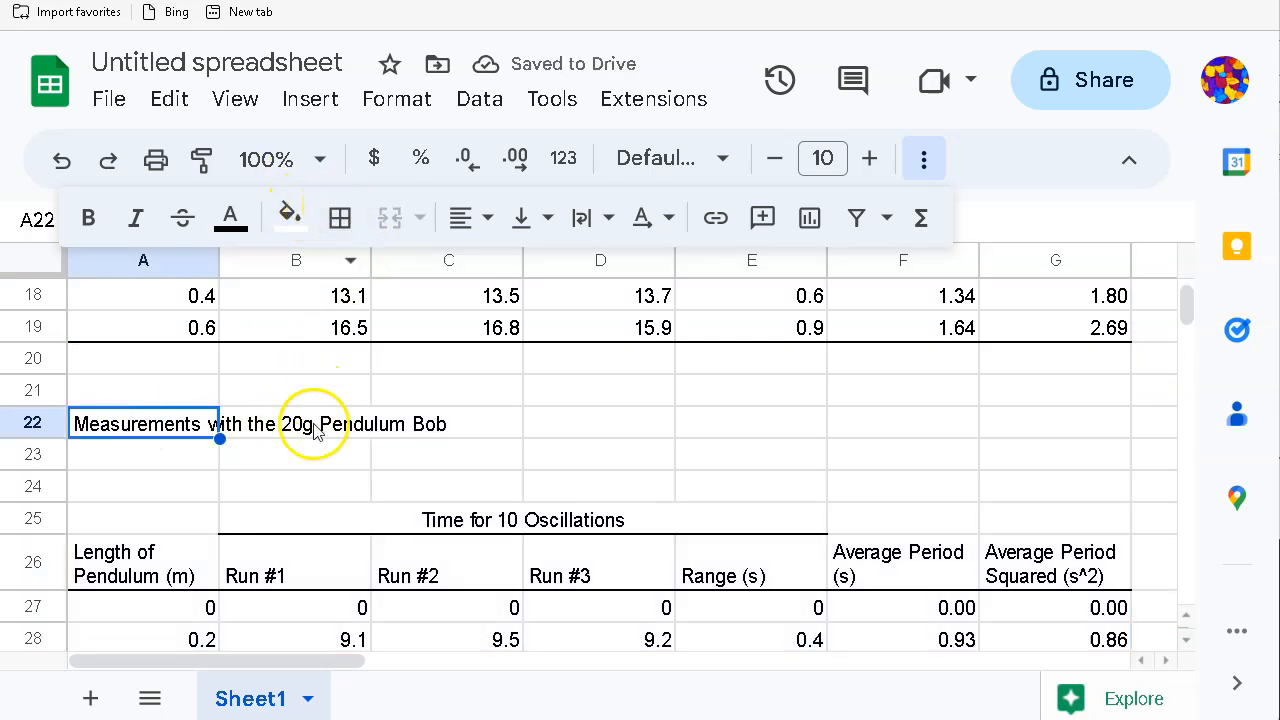
{"action": "double_click", "coordinate": [147, 424]}
{"action": "left_click", "coordinate": [303, 420]}
{"action": "key", "text": "BackSpace"}
{"action": "key", "text": "BackSpace"}
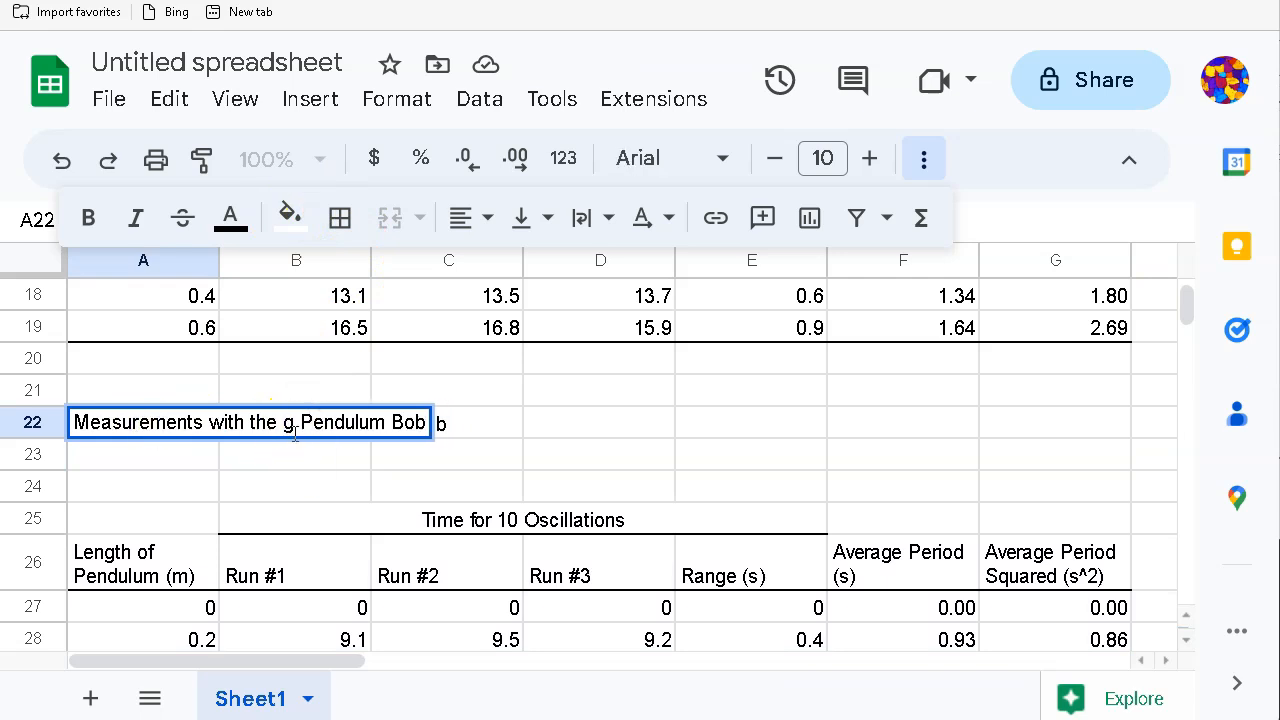
{"action": "type", "text": "10"}
{"action": "left_click", "coordinate": [295, 466]}
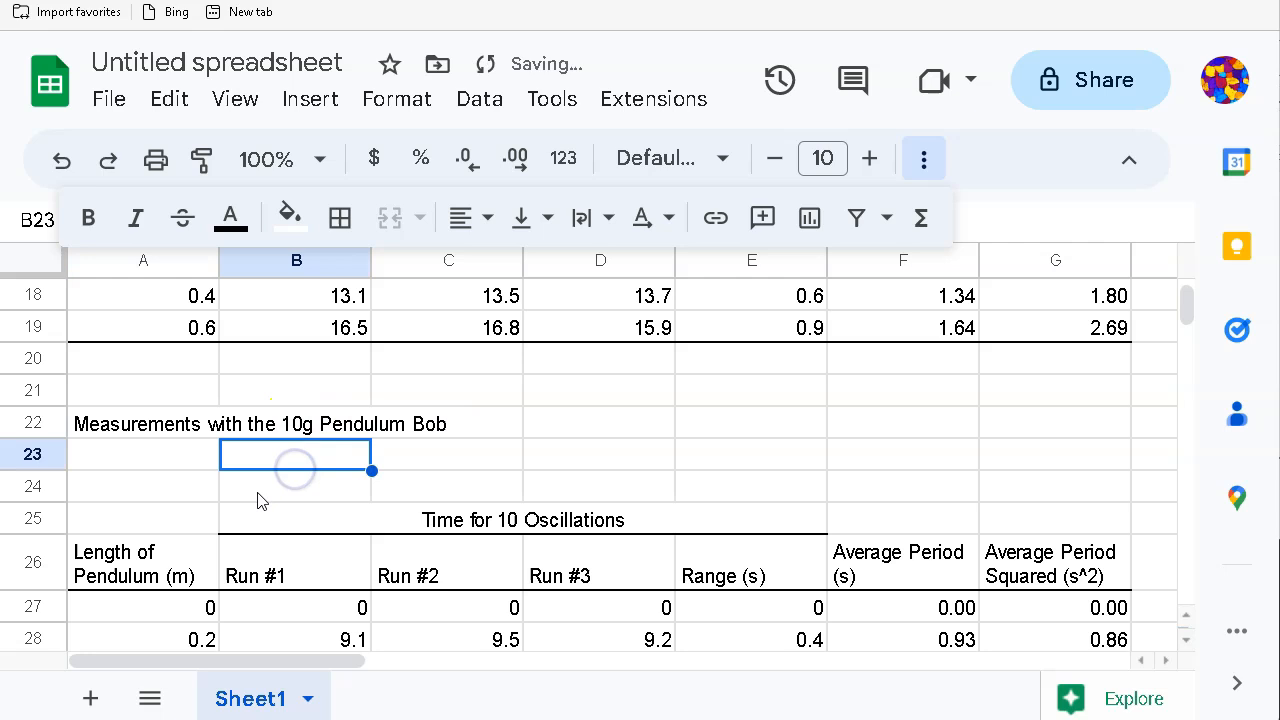
{"action": "scroll", "coordinate": [257, 500], "scroll_direction": "down", "scroll_amount": 3}
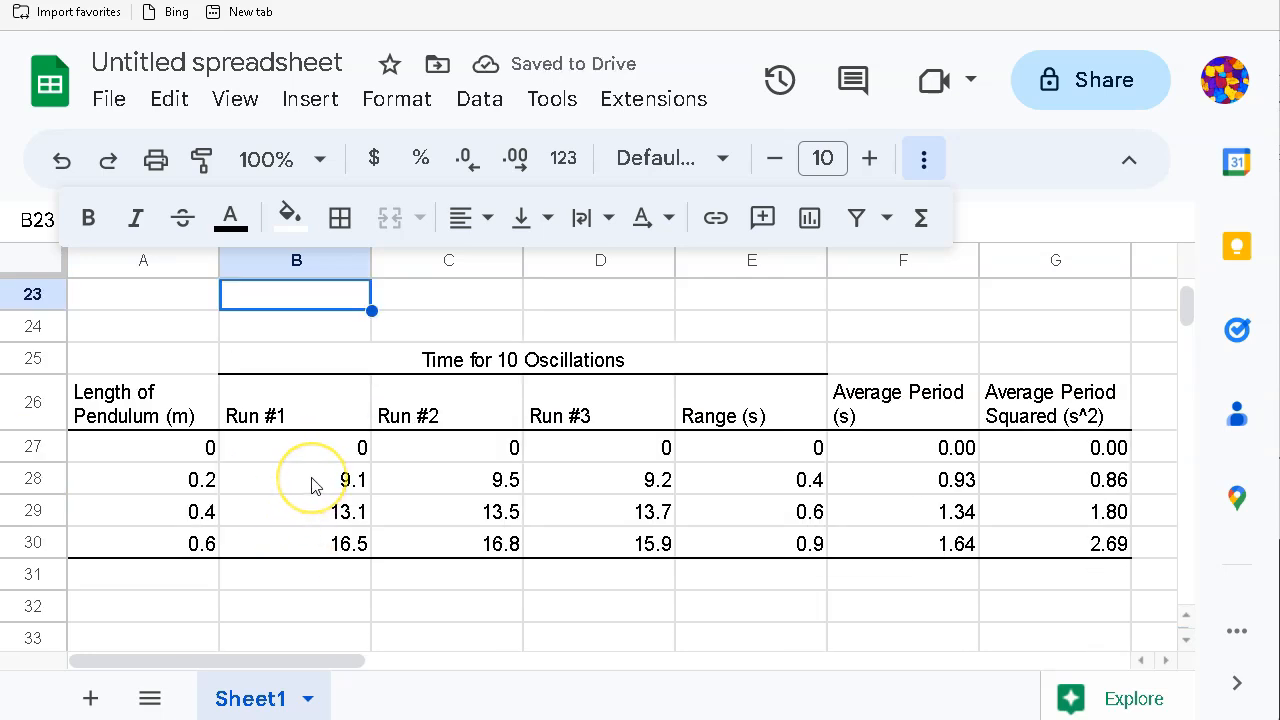
Step: Enter run times 9.2 and 9.3 in row 28 and 13.1, 13.2, 13.3 in row 29
{"action": "left_click", "coordinate": [262, 488]}
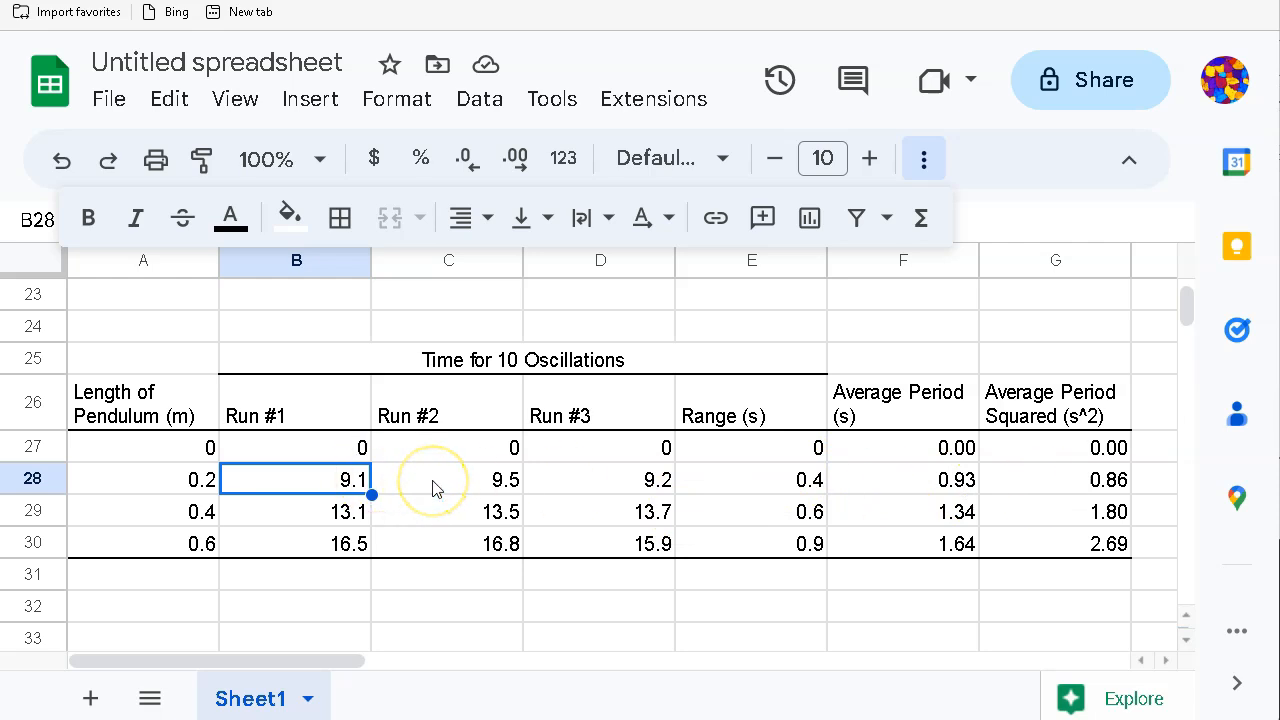
{"action": "type", "text": "9"}
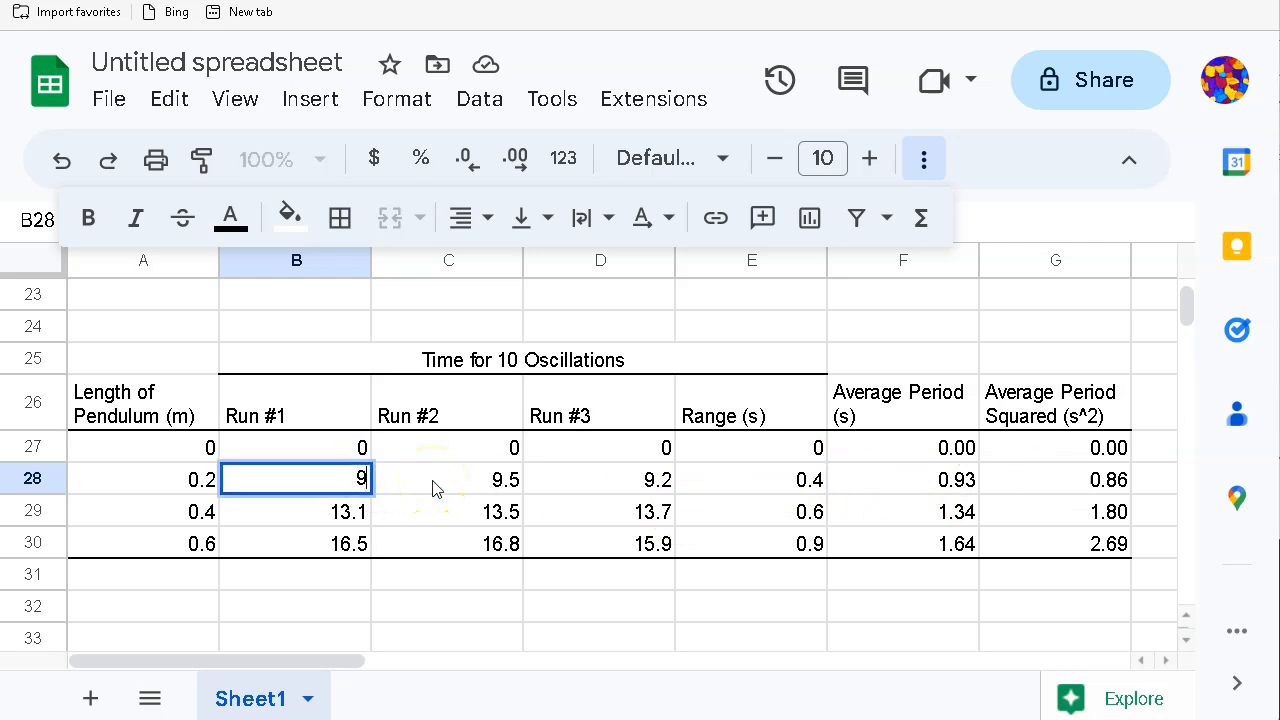
{"action": "type", "text": ".2"}
{"action": "left_click", "coordinate": [433, 488]}
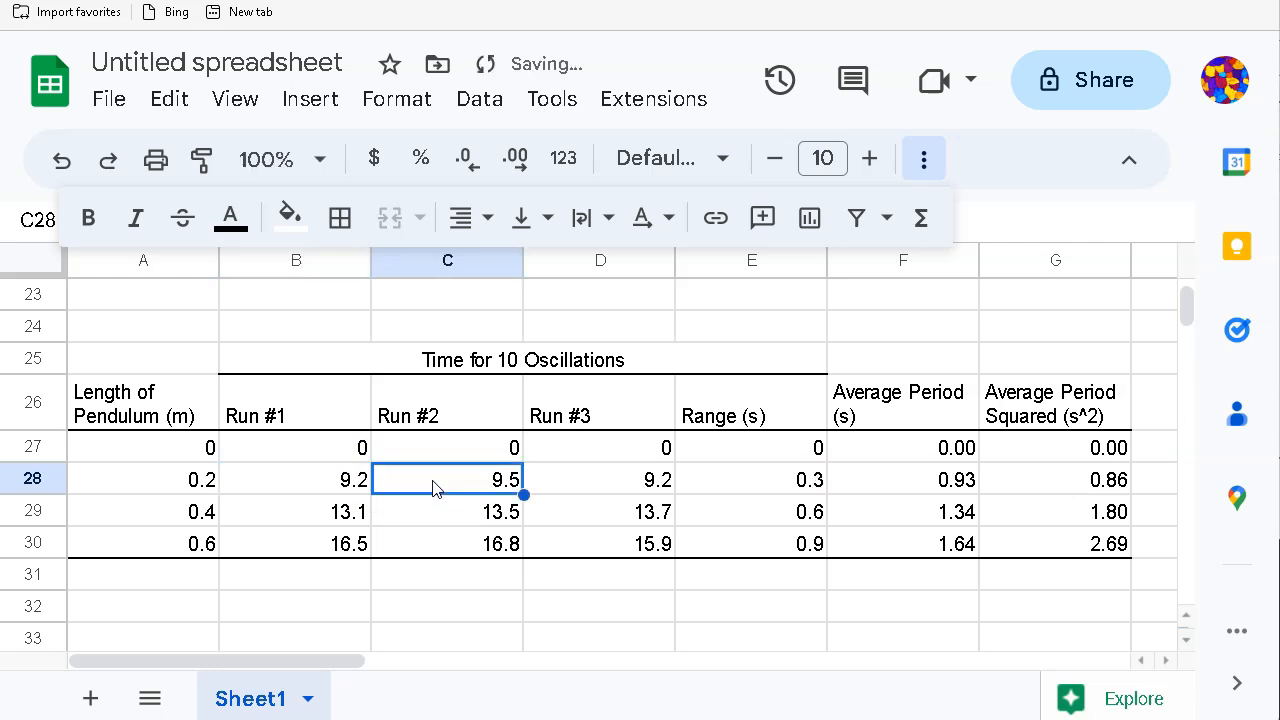
{"action": "key", "text": "Right"}
{"action": "type", "text": "9"}
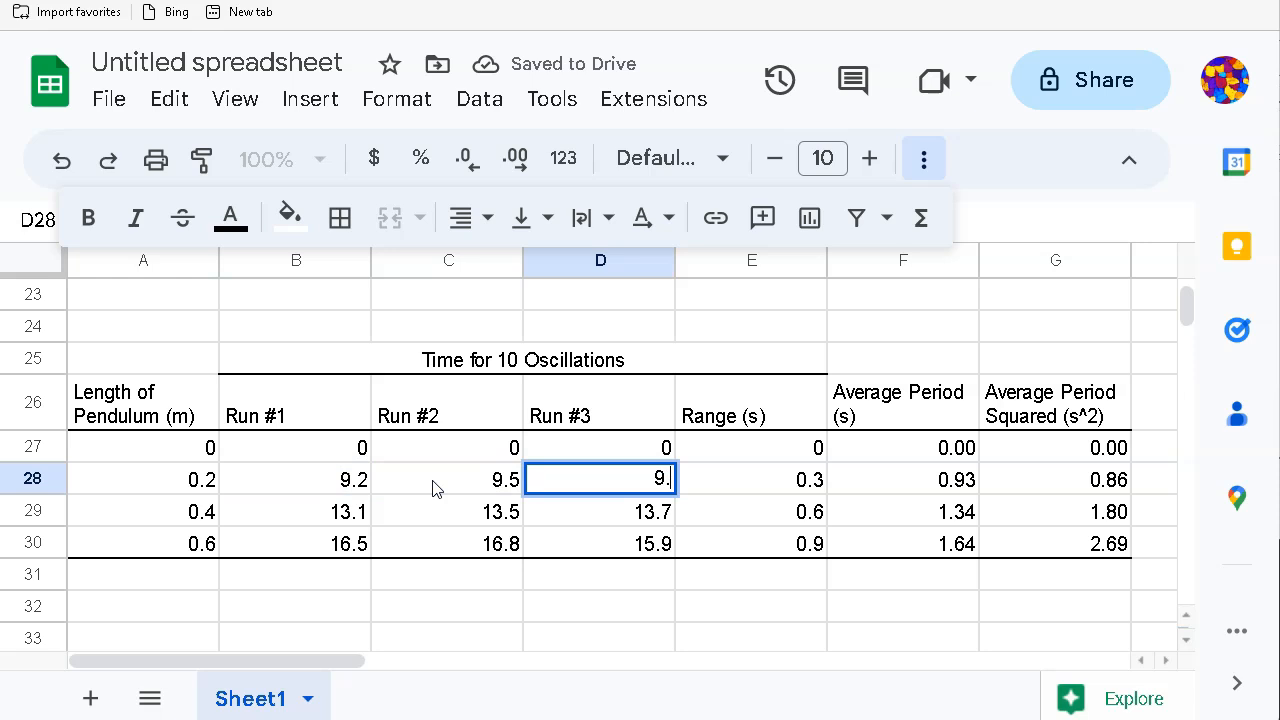
{"action": "key", "text": "Return"}
{"action": "key", "text": "Left"}
{"action": "key", "text": "Left"}
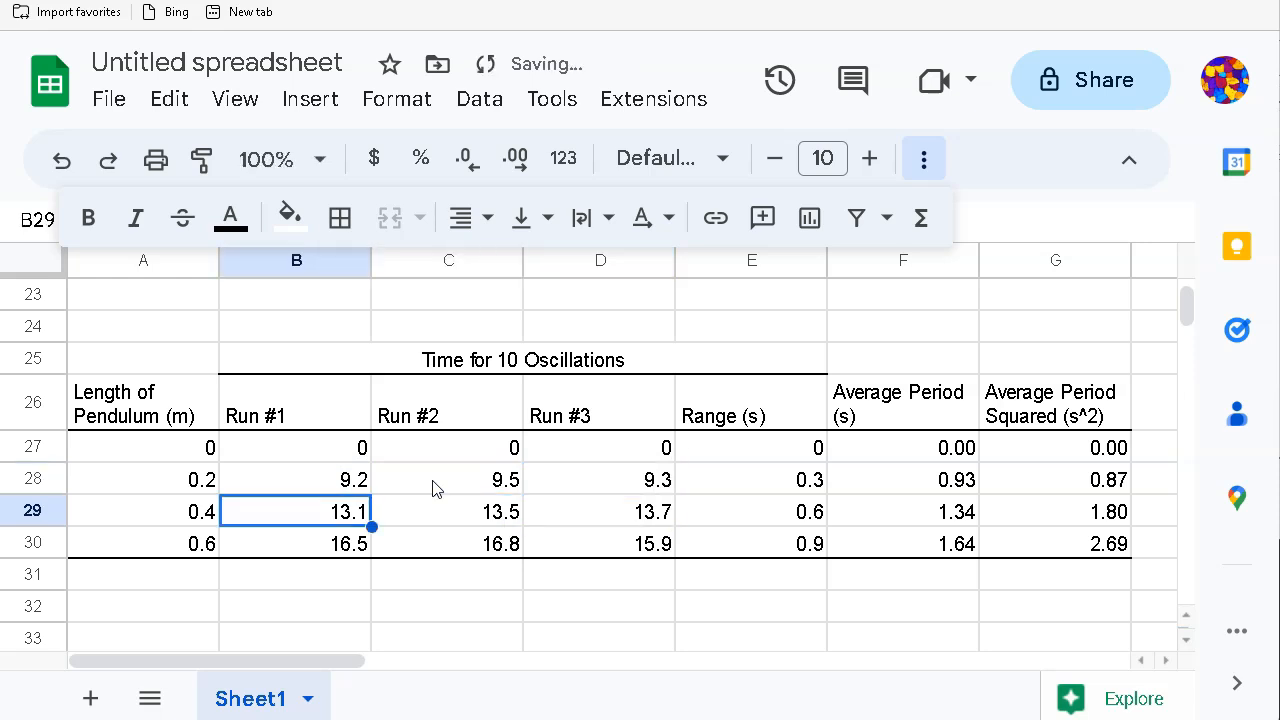
{"action": "type", "text": "1"}
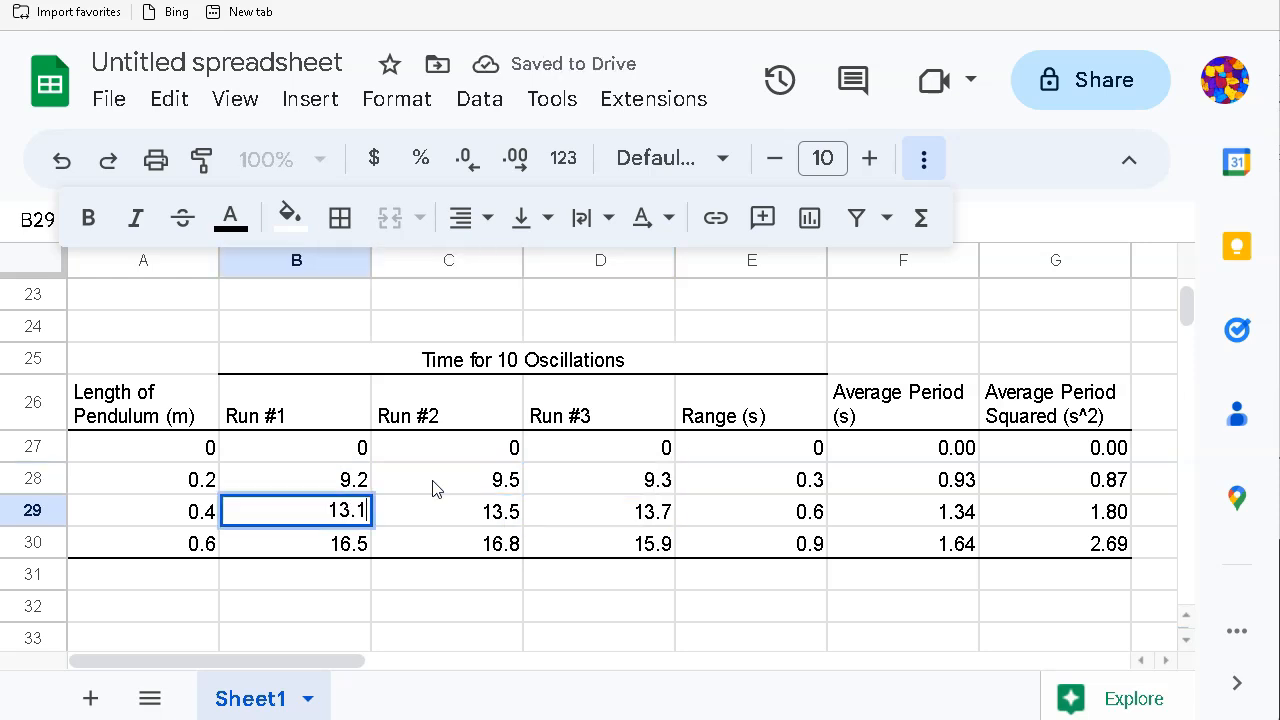
{"action": "key", "text": "Right"}
{"action": "type", "text": "13."}
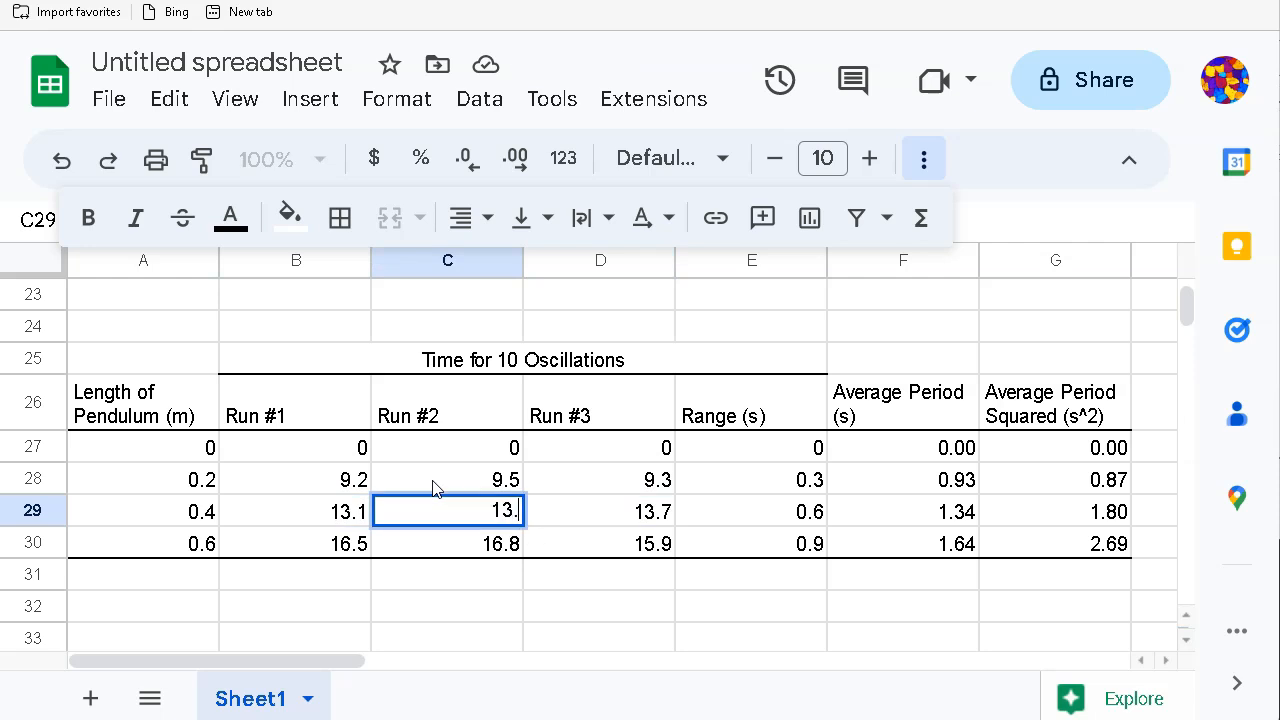
{"action": "type", "text": "2"}
{"action": "key", "text": "Right"}
{"action": "type", "text": "13.3"}
{"action": "key", "text": "Return"}
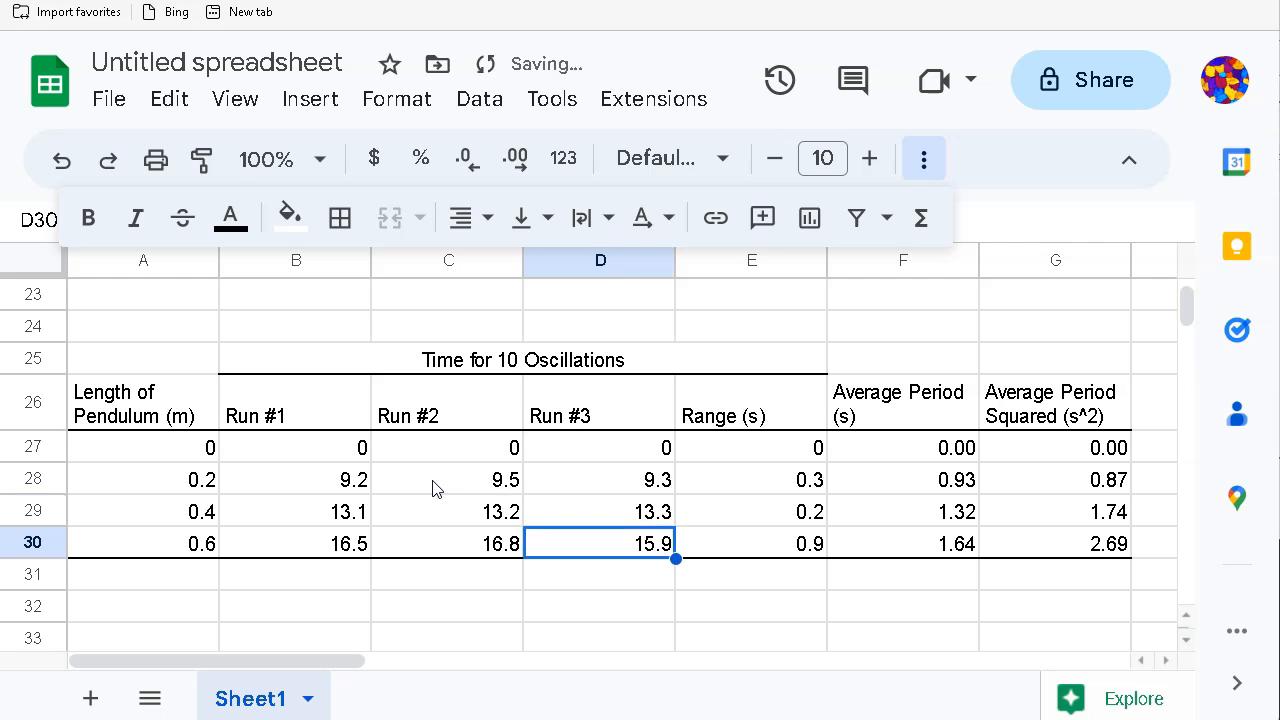
Step: Enter row 30's run times 16.2, 16.3 and 15.8
{"action": "key", "text": "Left"}
{"action": "key", "text": "Left"}
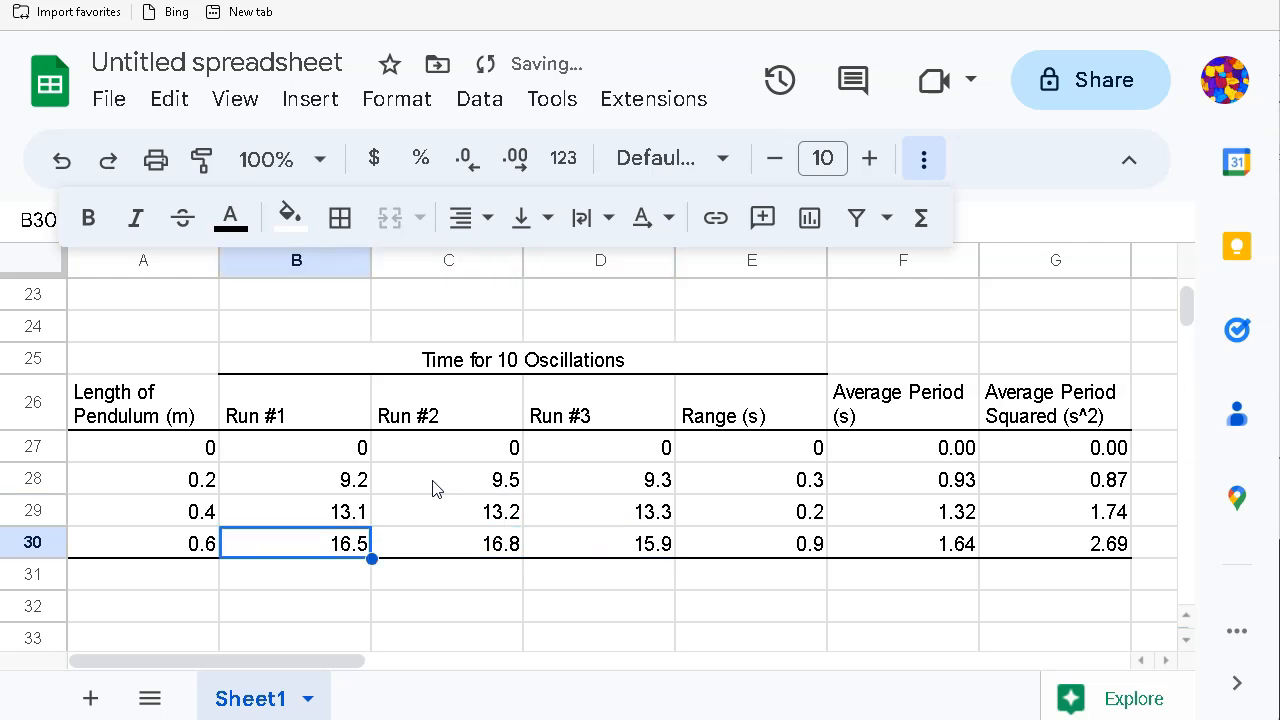
{"action": "type", "text": "1"}
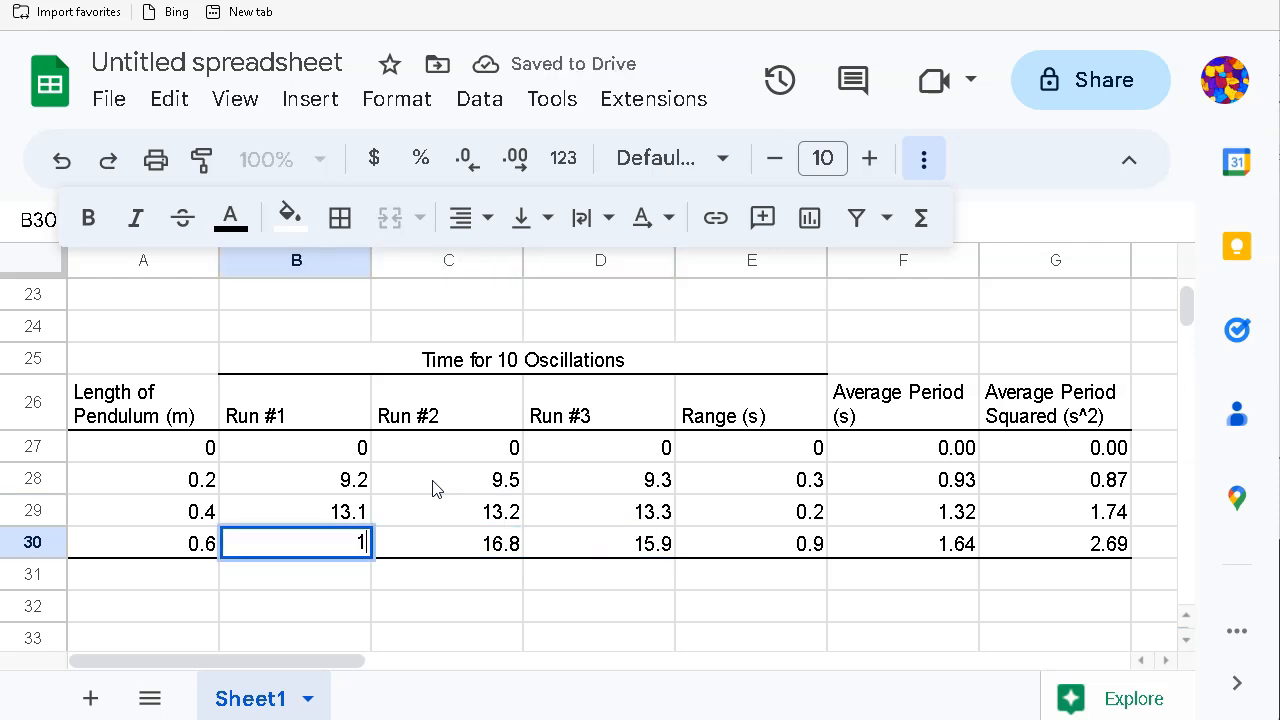
{"action": "type", "text": "6.2"}
{"action": "key", "text": "Tab"}
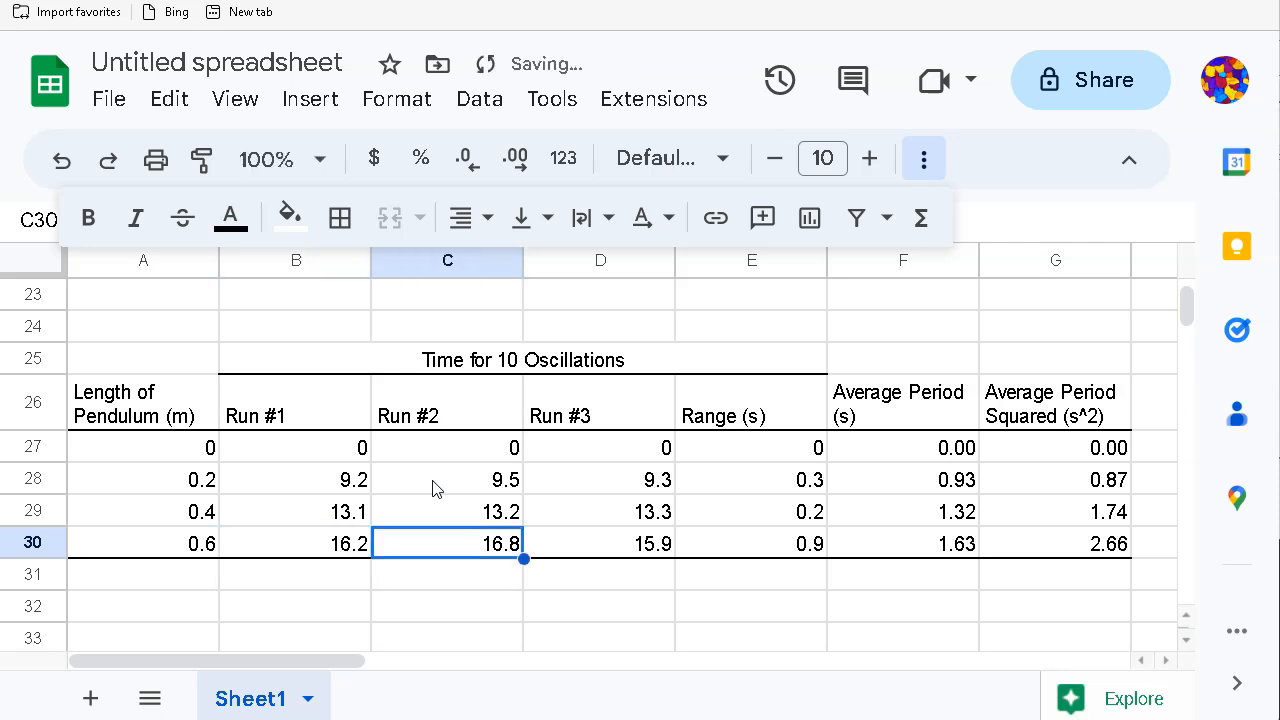
{"action": "type", "text": "1"}
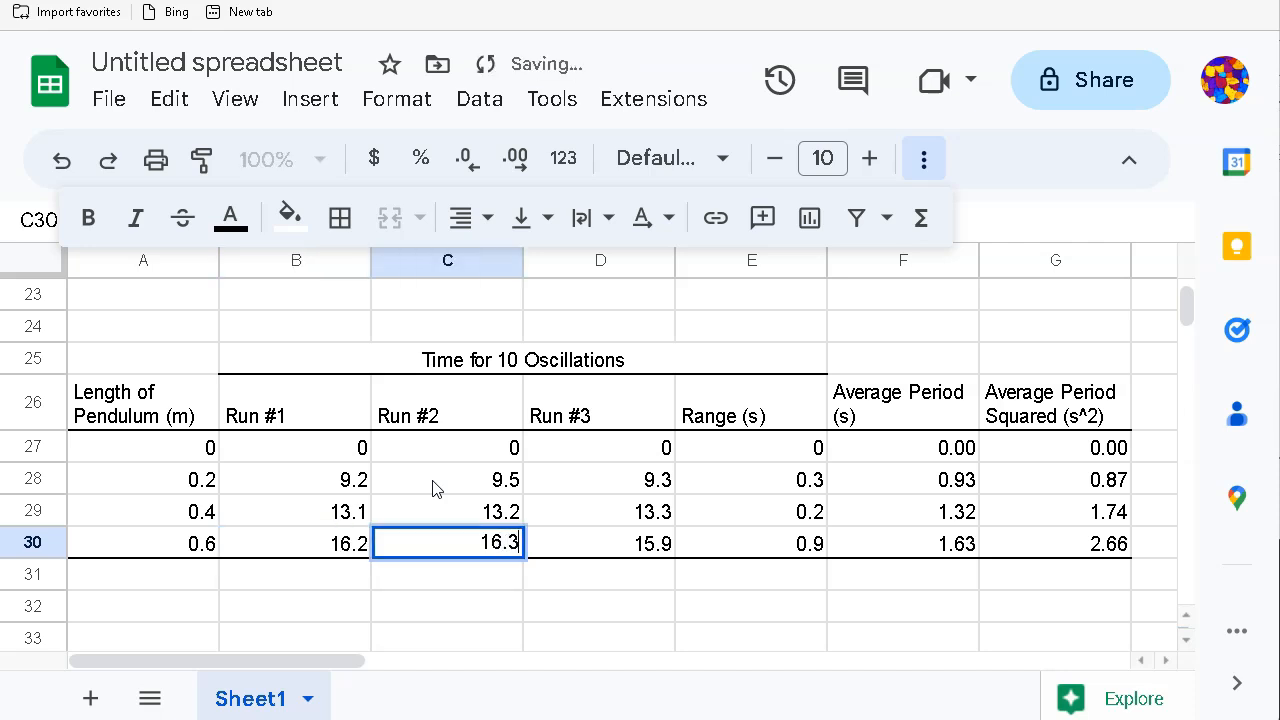
{"action": "key", "text": "Tab"}
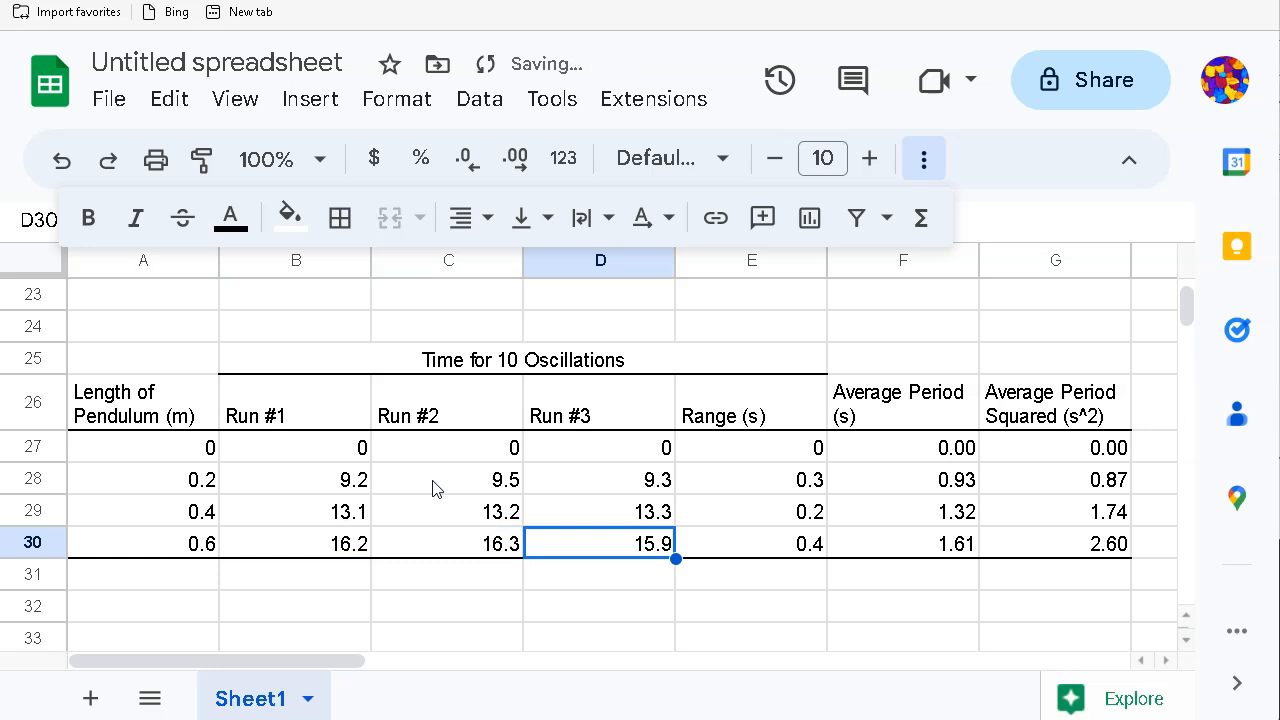
{"action": "type", "text": "1"}
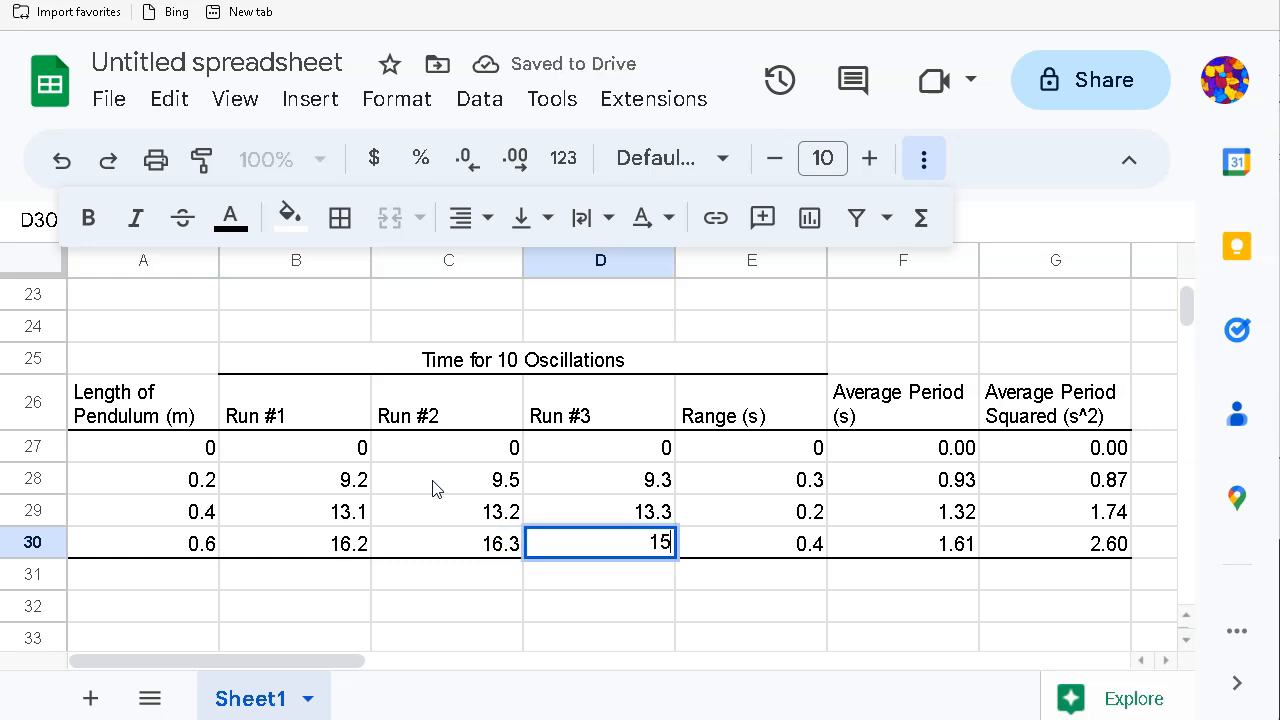
{"action": "key", "text": "Tab"}
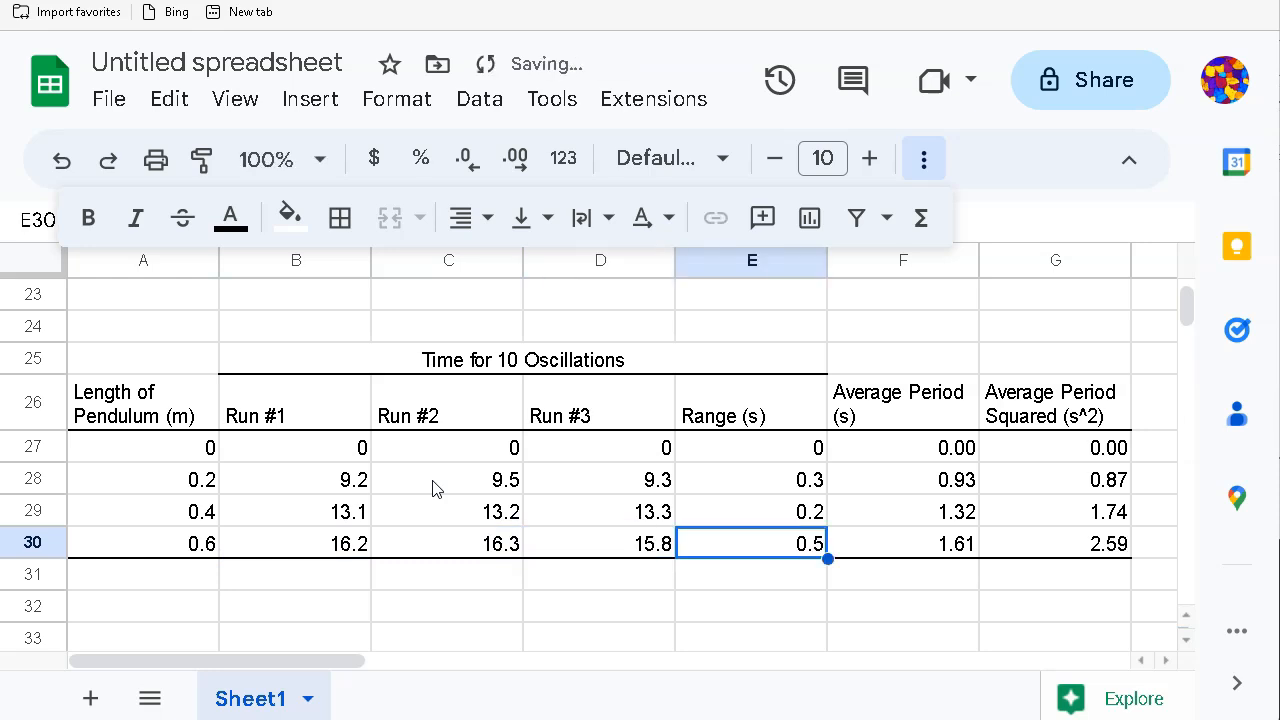
{"action": "key", "text": "Tab"}
{"action": "key", "text": "Tab"}
{"action": "key", "text": "Tab"}
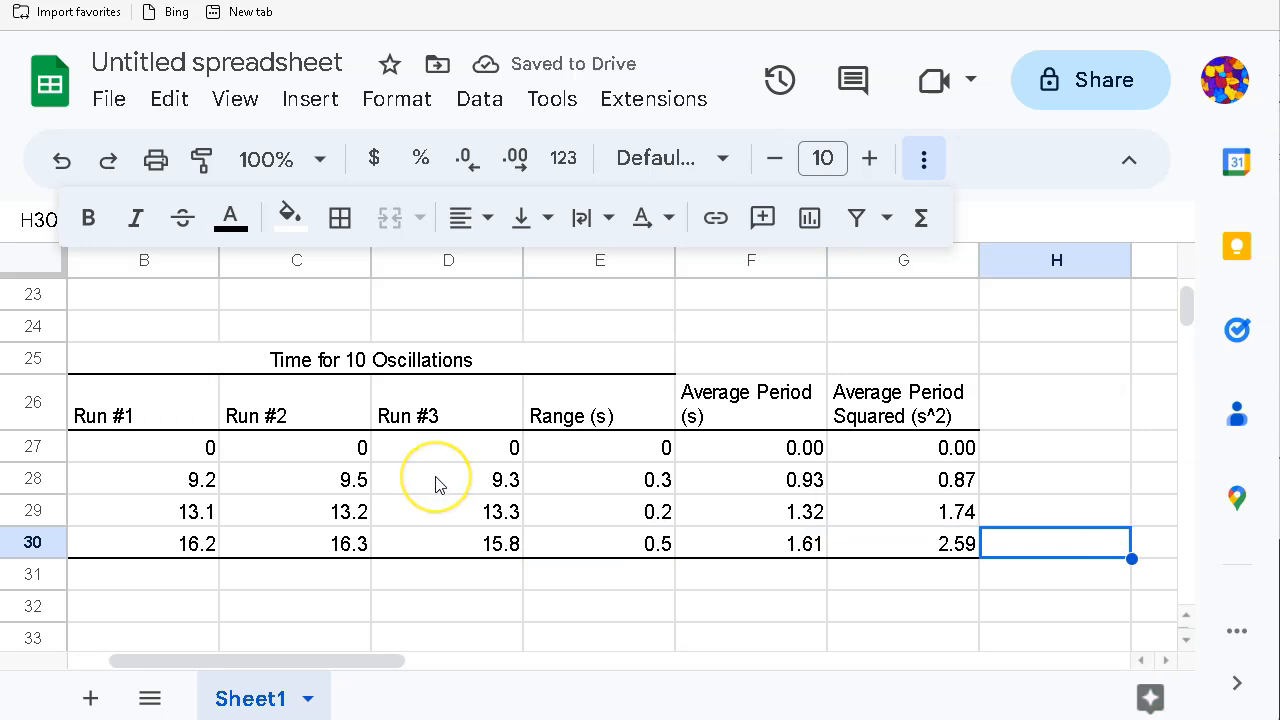
{"action": "key", "text": "Left"}
{"action": "key", "text": "Home"}
{"action": "key", "text": "Down"}
{"action": "key", "text": "Down"}
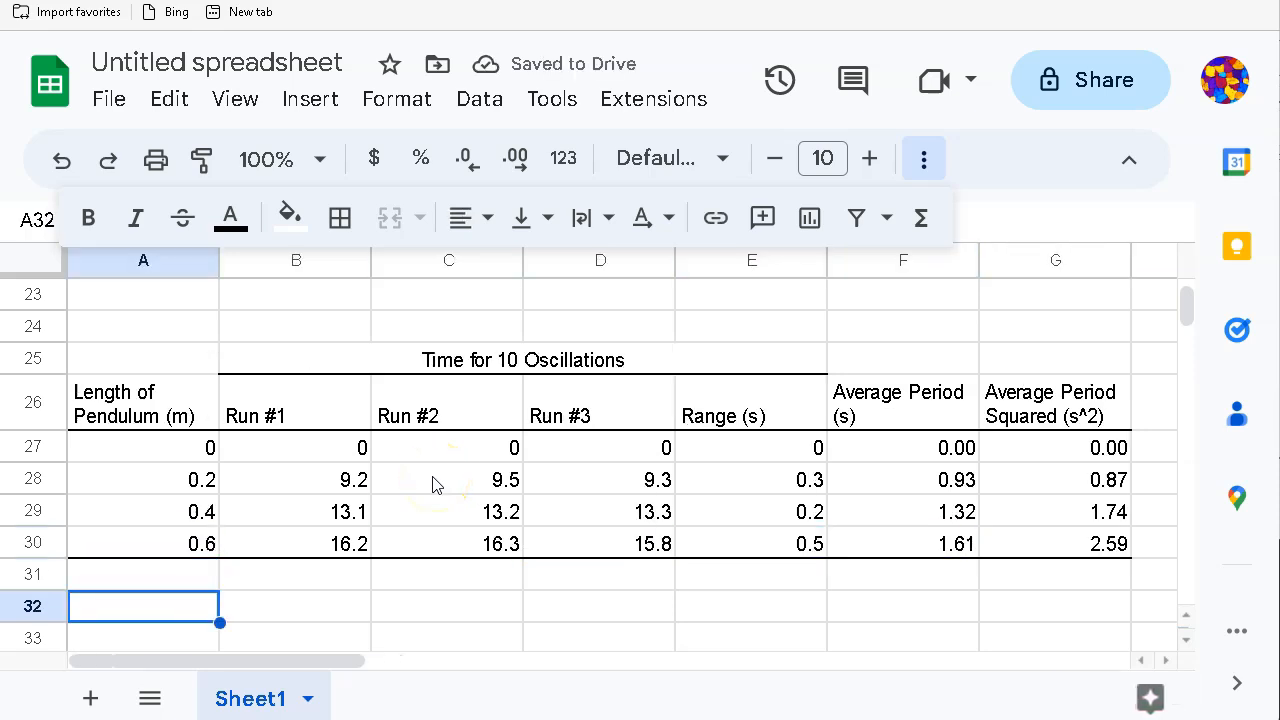
Step: Zoom out and back in to review the 20g and 10g pendulum tables together
{"action": "scroll", "coordinate": [341, 390], "scroll_direction": "up", "scroll_amount": 5}
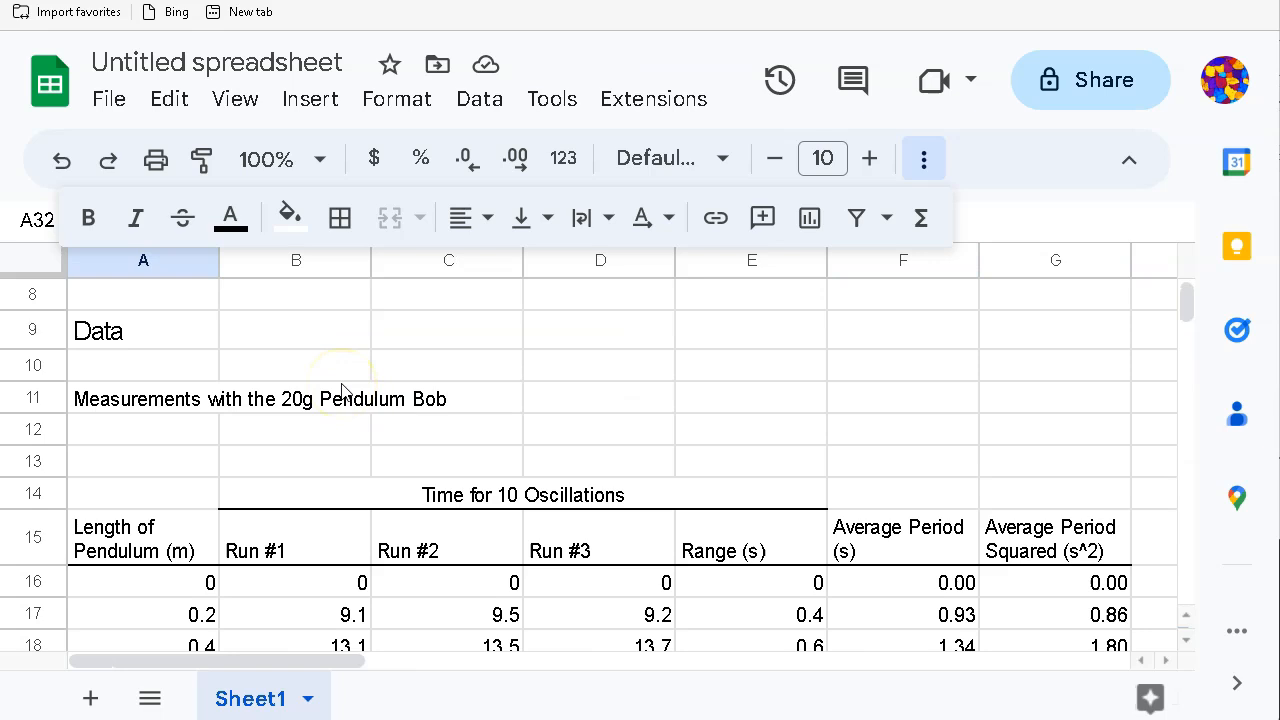
{"action": "scroll", "coordinate": [341, 390], "scroll_direction": "down", "scroll_amount": 2}
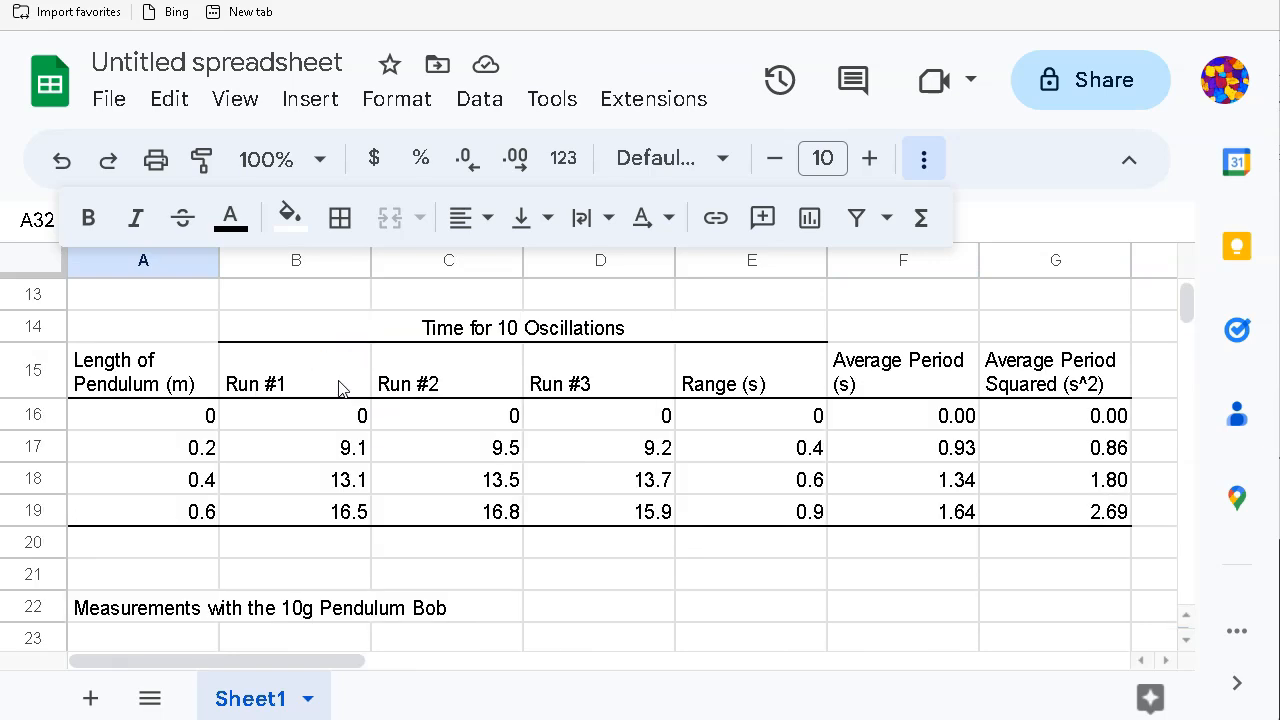
{"action": "key", "text": "ctrl+minus"}
{"action": "key", "text": "ctrl+minus"}
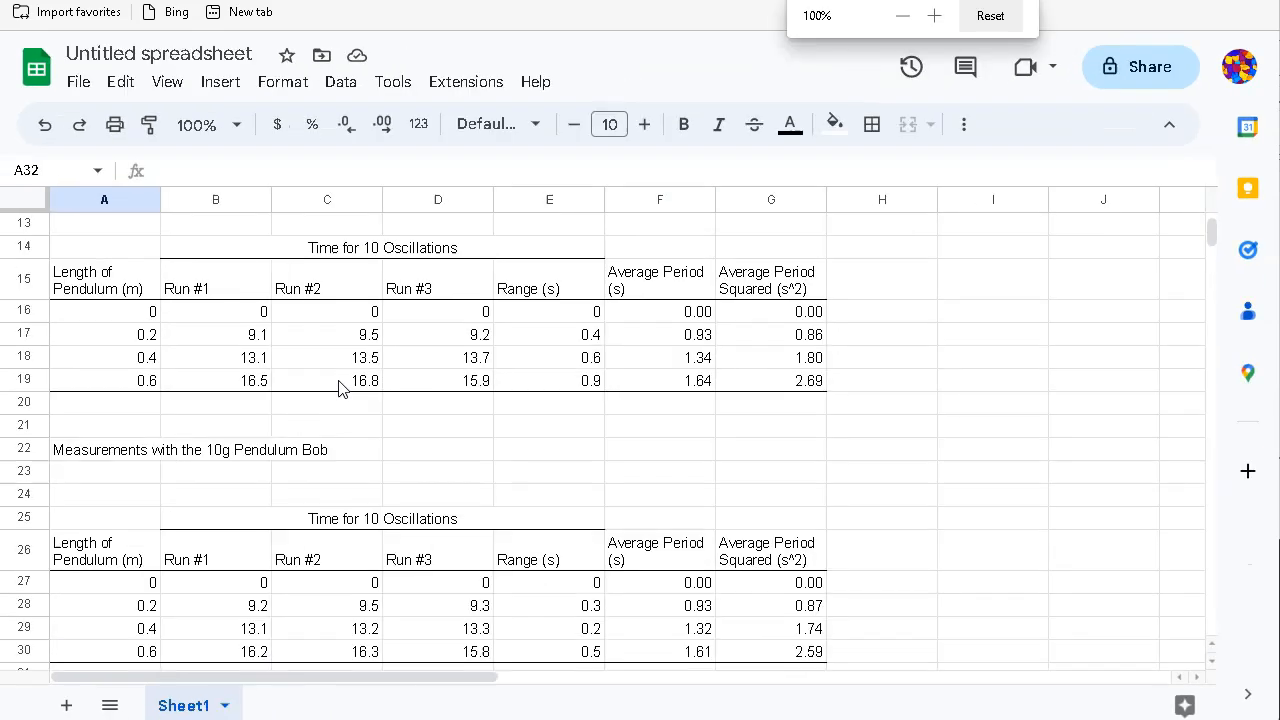
{"action": "scroll", "coordinate": [366, 392], "scroll_direction": "up", "scroll_amount": 4}
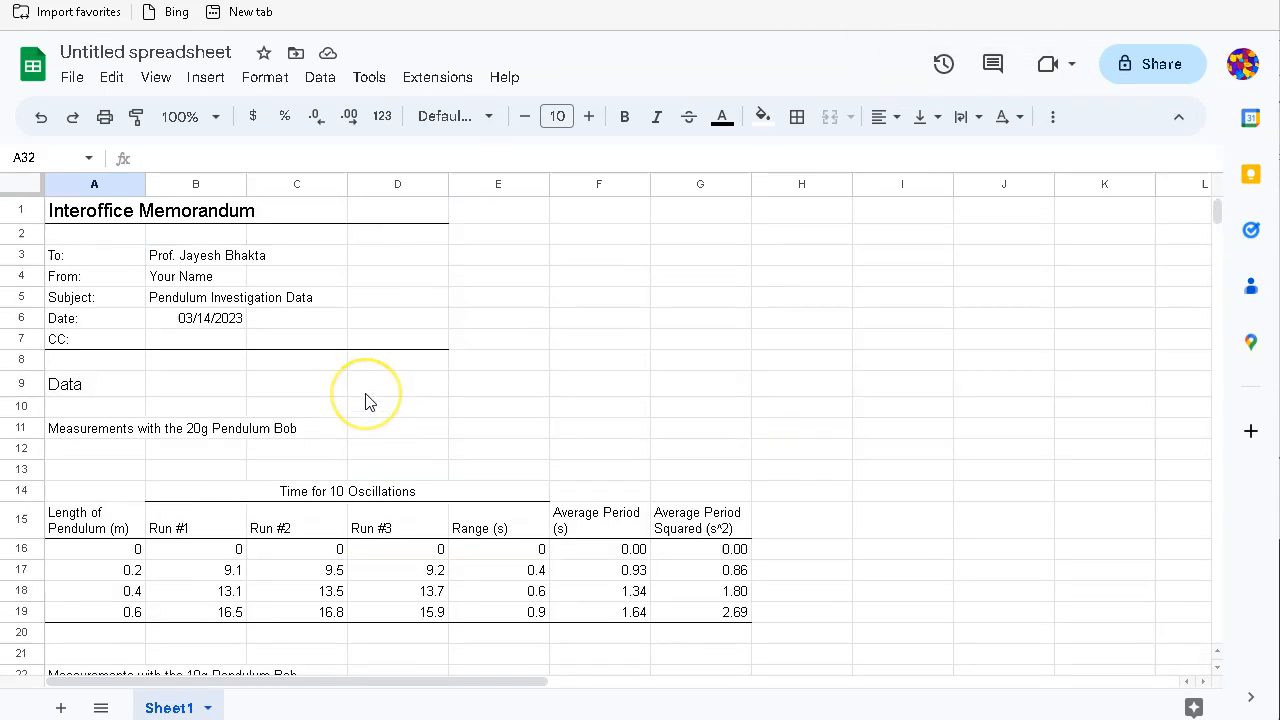
{"action": "scroll", "coordinate": [366, 400], "scroll_direction": "down", "scroll_amount": 5}
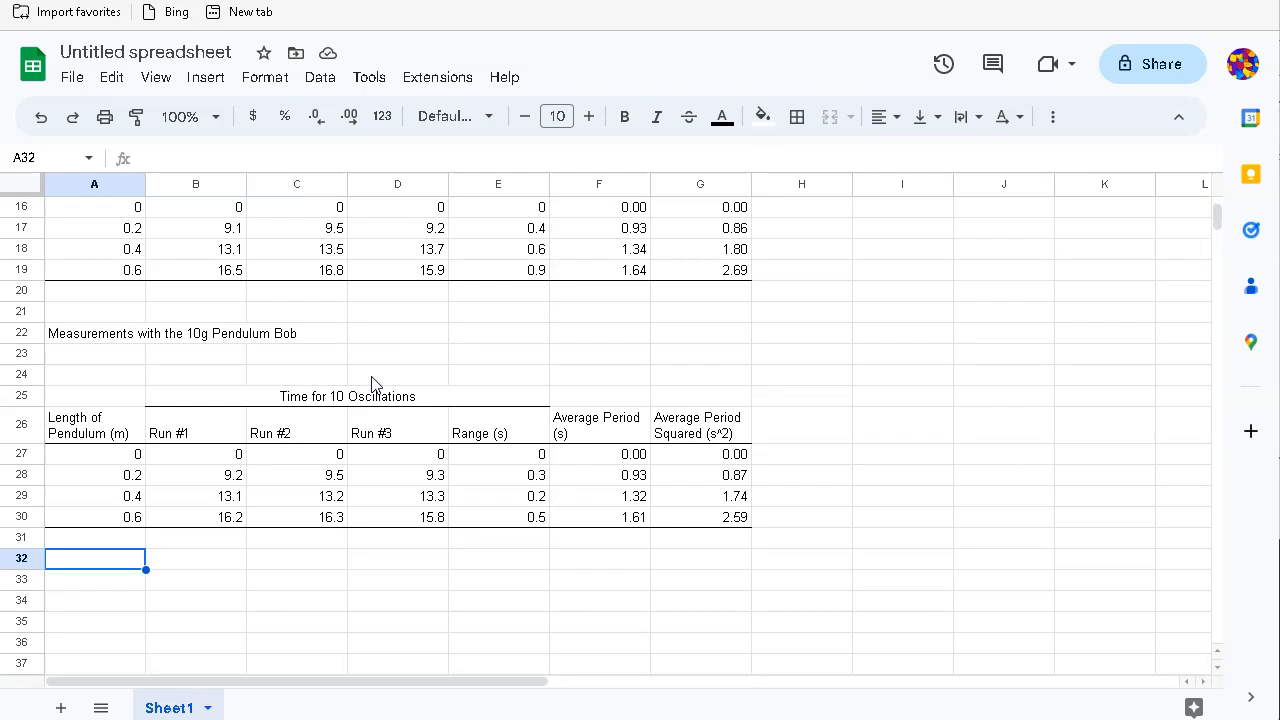
{"action": "key", "text": "ctrl+plus"}
{"action": "key", "text": "ctrl+plus"}
{"action": "key", "text": "ctrl+plus"}
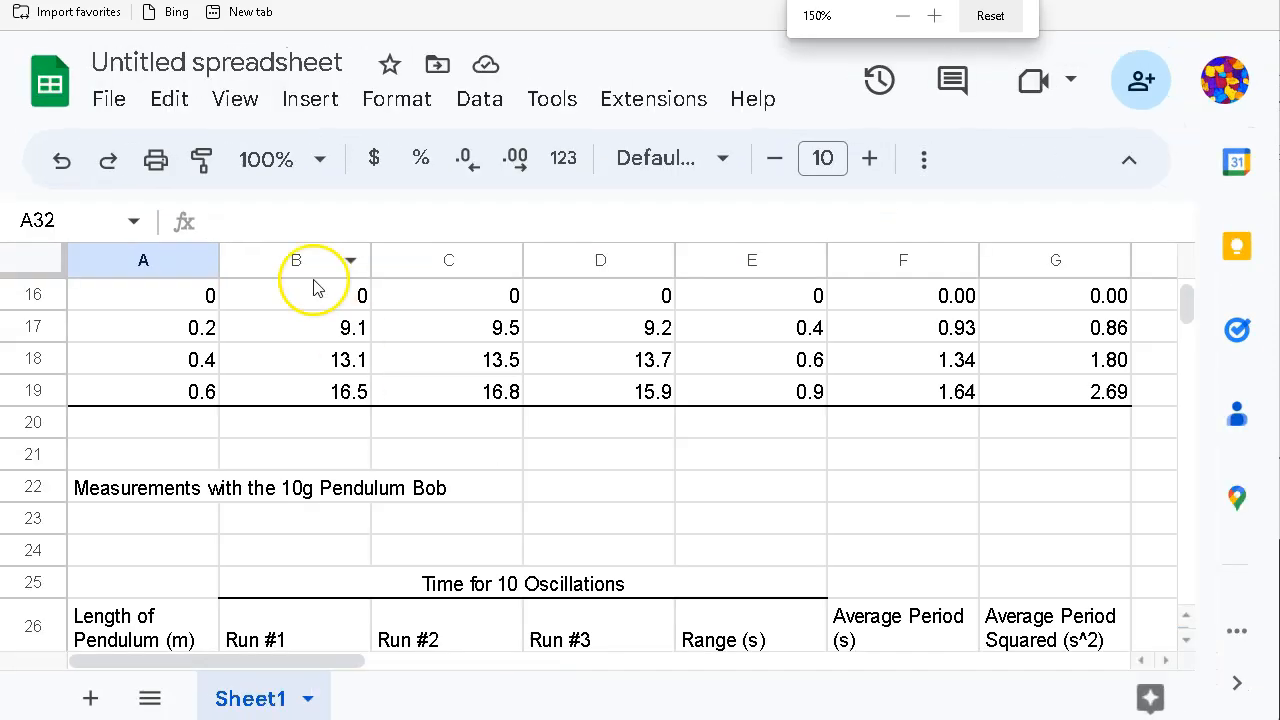
{"action": "scroll", "coordinate": [291, 506], "scroll_direction": "down", "scroll_amount": 3}
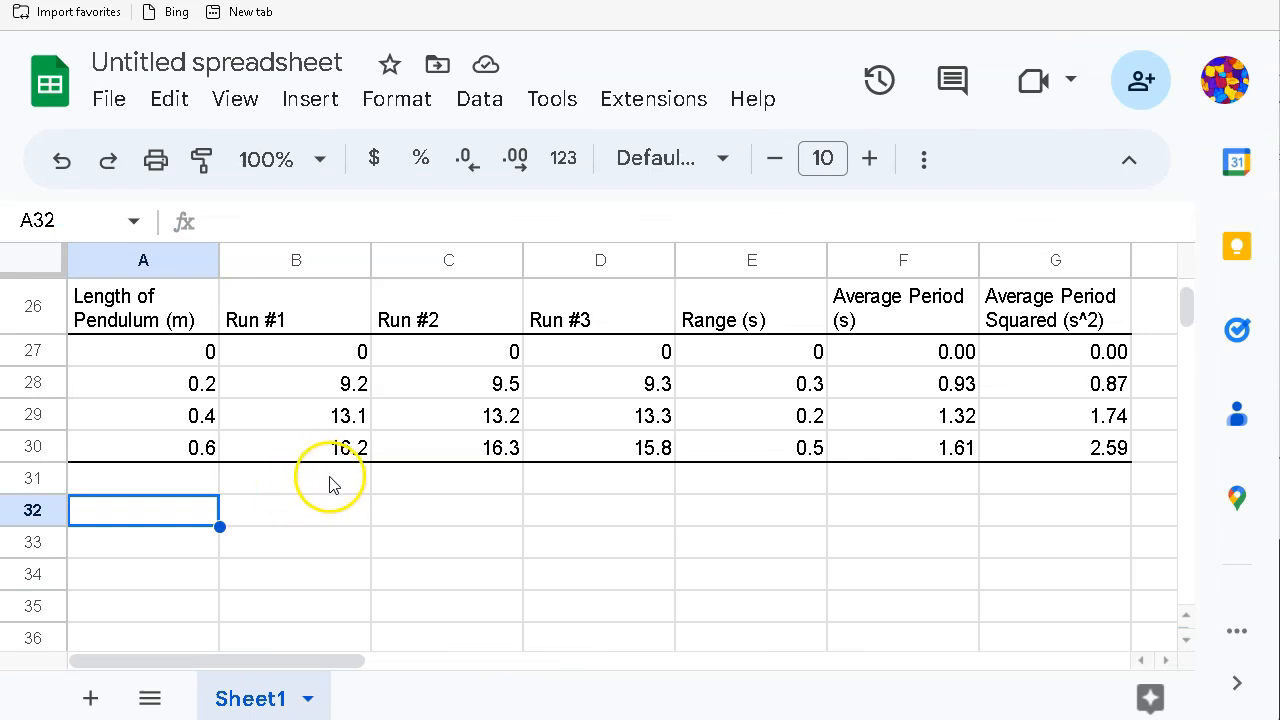
Step: Enter the title 'Summary of Average Pendulum Period' in cell A33
{"action": "left_click", "coordinate": [313, 545]}
{"action": "left_click", "coordinate": [168, 535]}
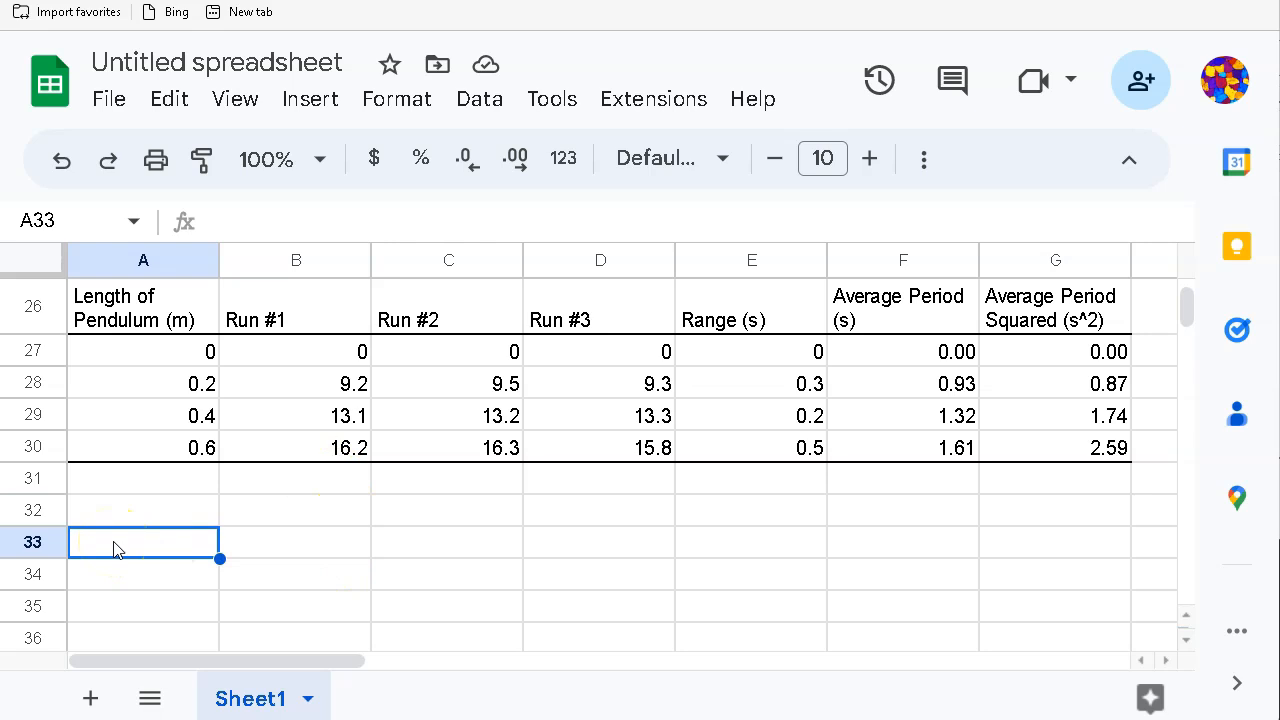
{"action": "type", "text": "Summary of Average "}
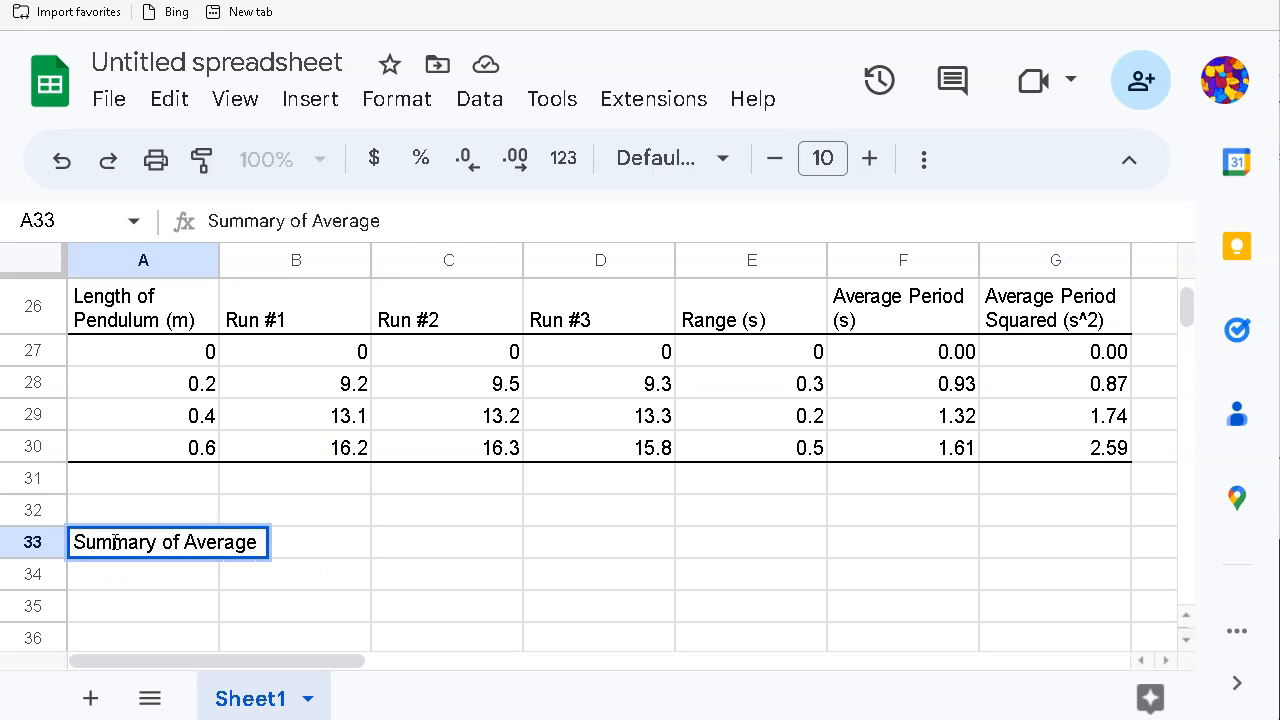
{"action": "type", "text": "Per"}
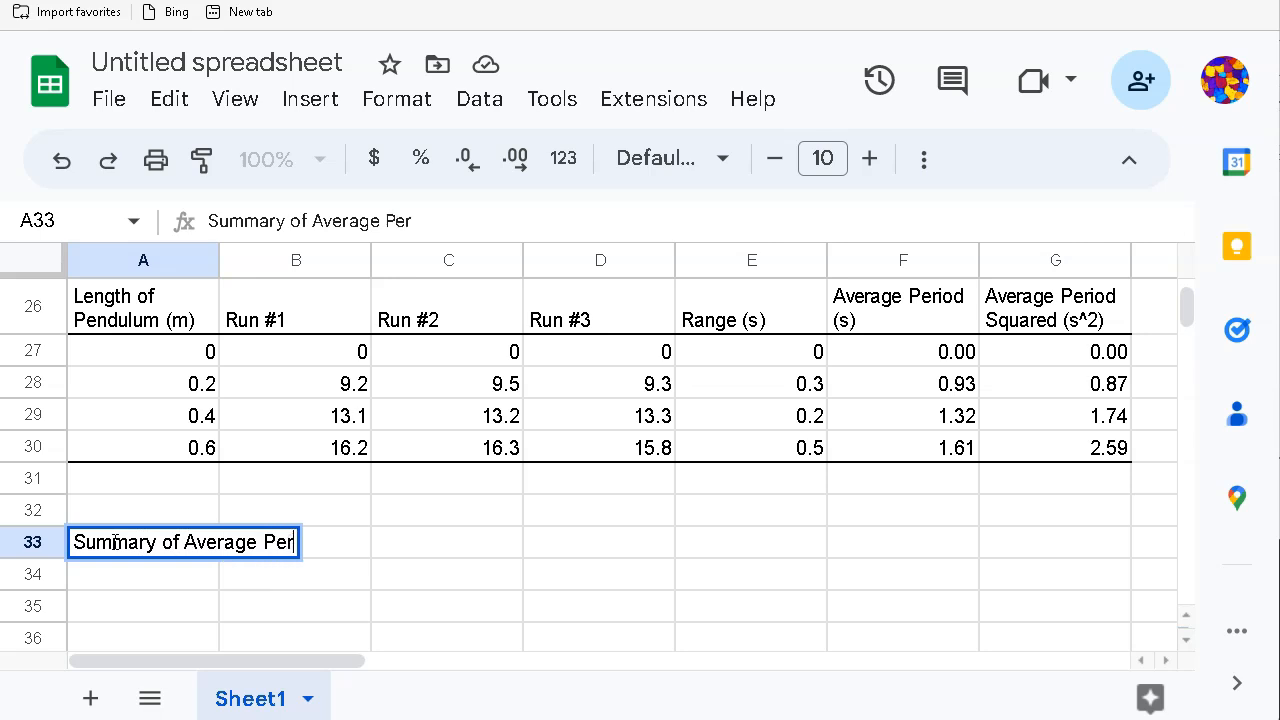
{"action": "key", "text": "BackSpace"}
{"action": "type", "text": "ndul"}
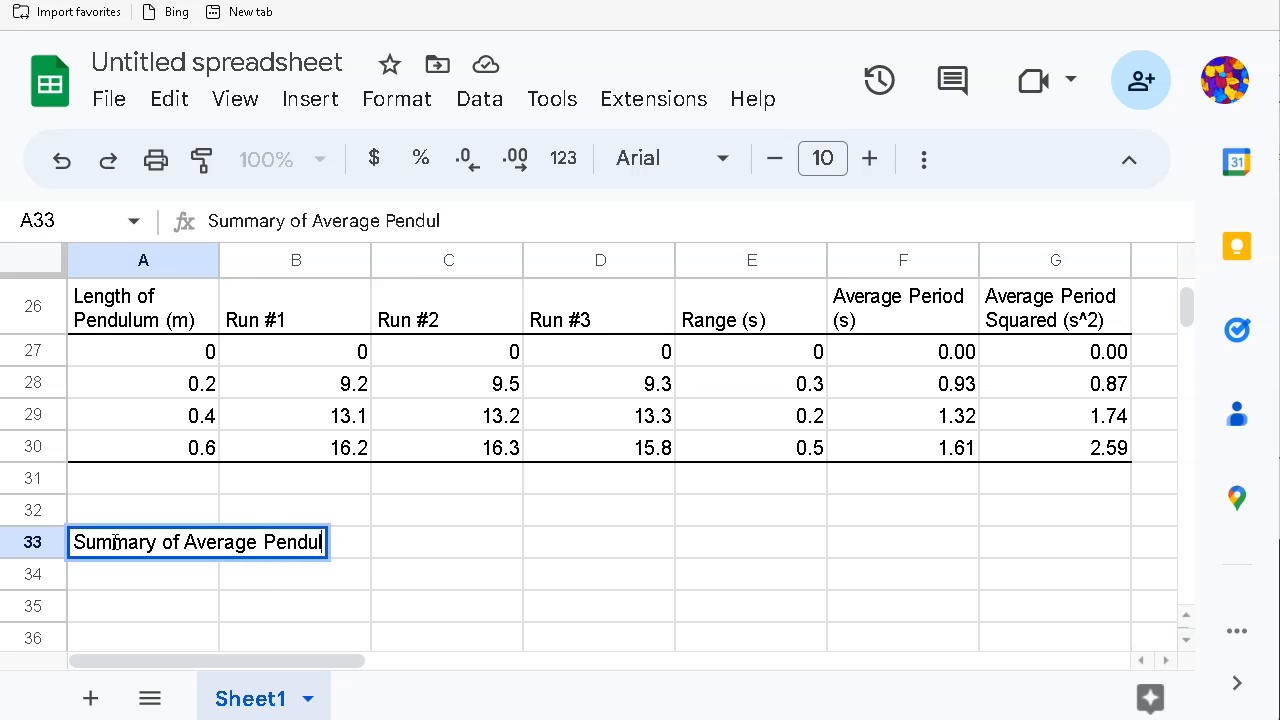
{"action": "type", "text": "um Period"}
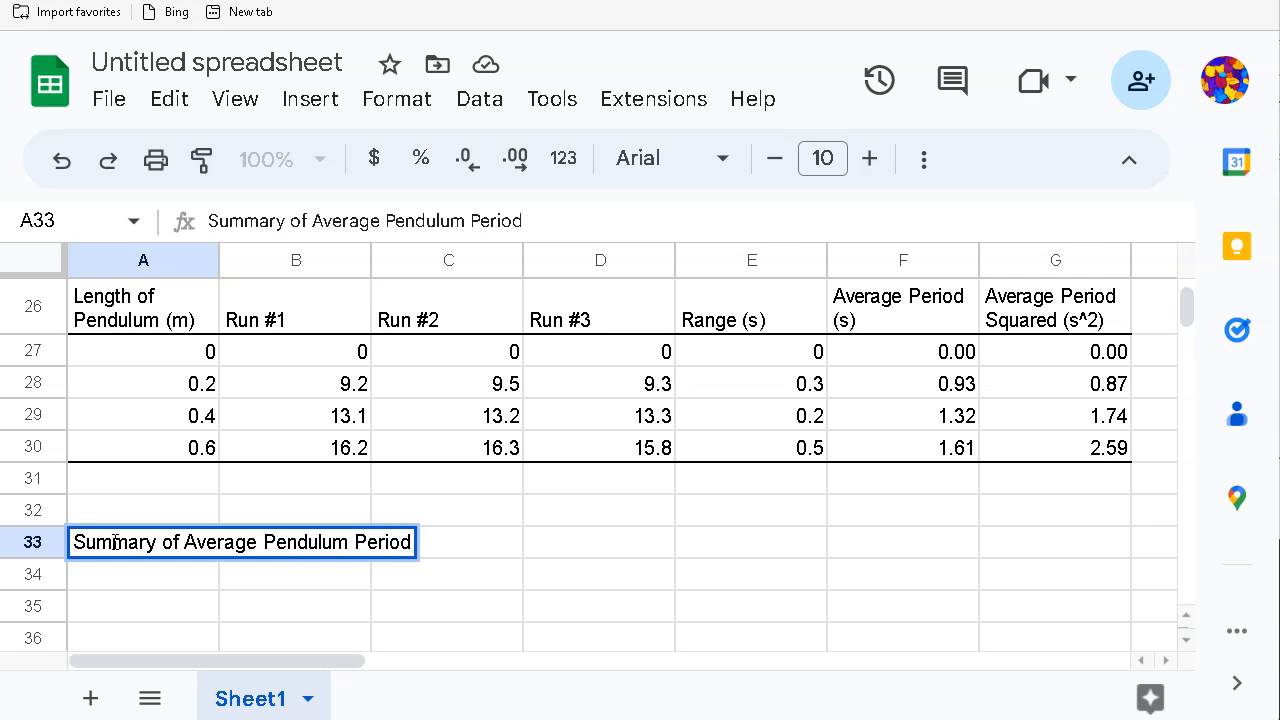
{"action": "left_click", "coordinate": [389, 612]}
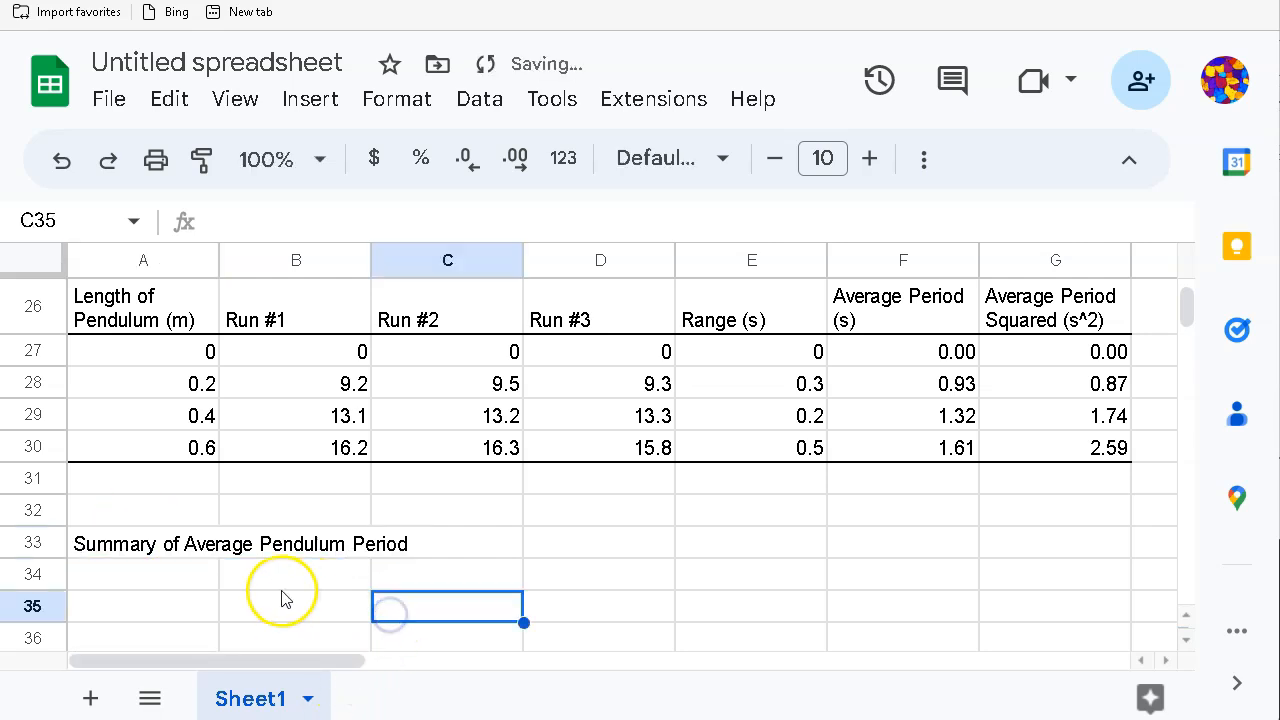
Step: Increase the A33 title's font size to 13
{"action": "scroll", "coordinate": [170, 543], "scroll_direction": "down", "scroll_amount": 1}
{"action": "left_click", "coordinate": [153, 522]}
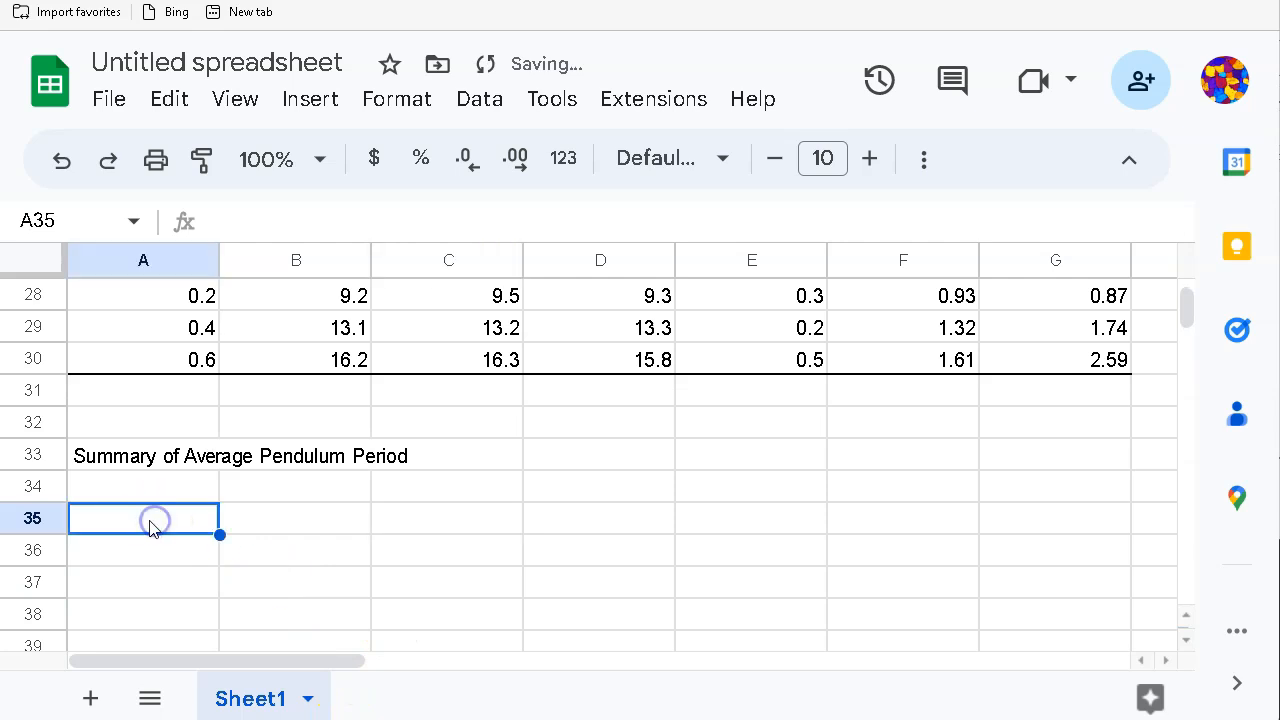
{"action": "left_click", "coordinate": [145, 464]}
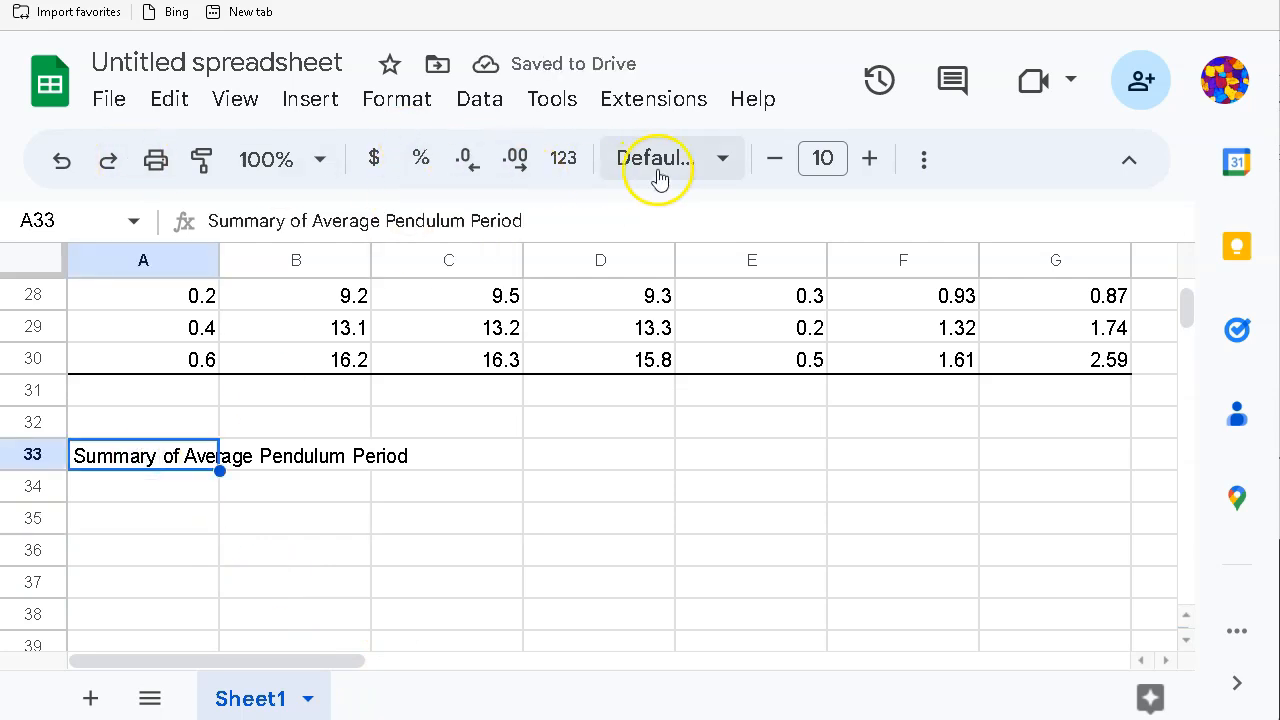
{"action": "left_click", "coordinate": [881, 163]}
{"action": "left_click", "coordinate": [881, 163]}
{"action": "left_click", "coordinate": [881, 163]}
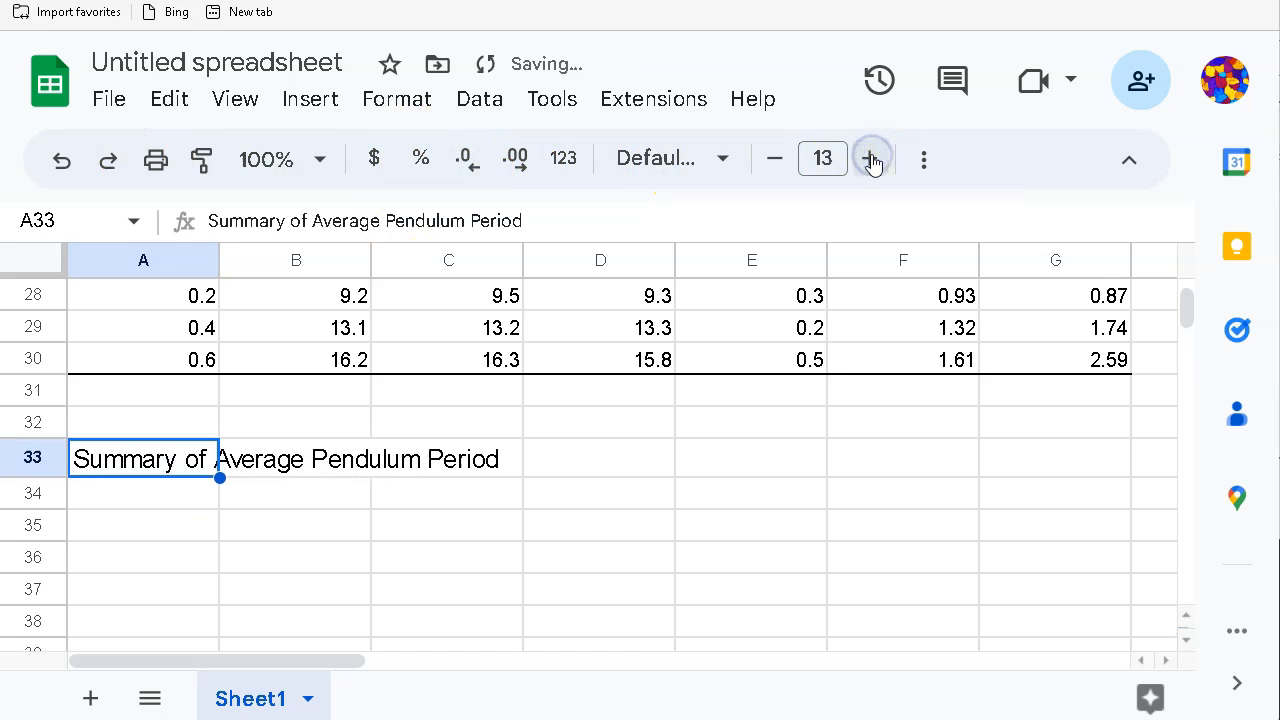
{"action": "left_click", "coordinate": [563, 517]}
{"action": "left_click", "coordinate": [158, 497]}
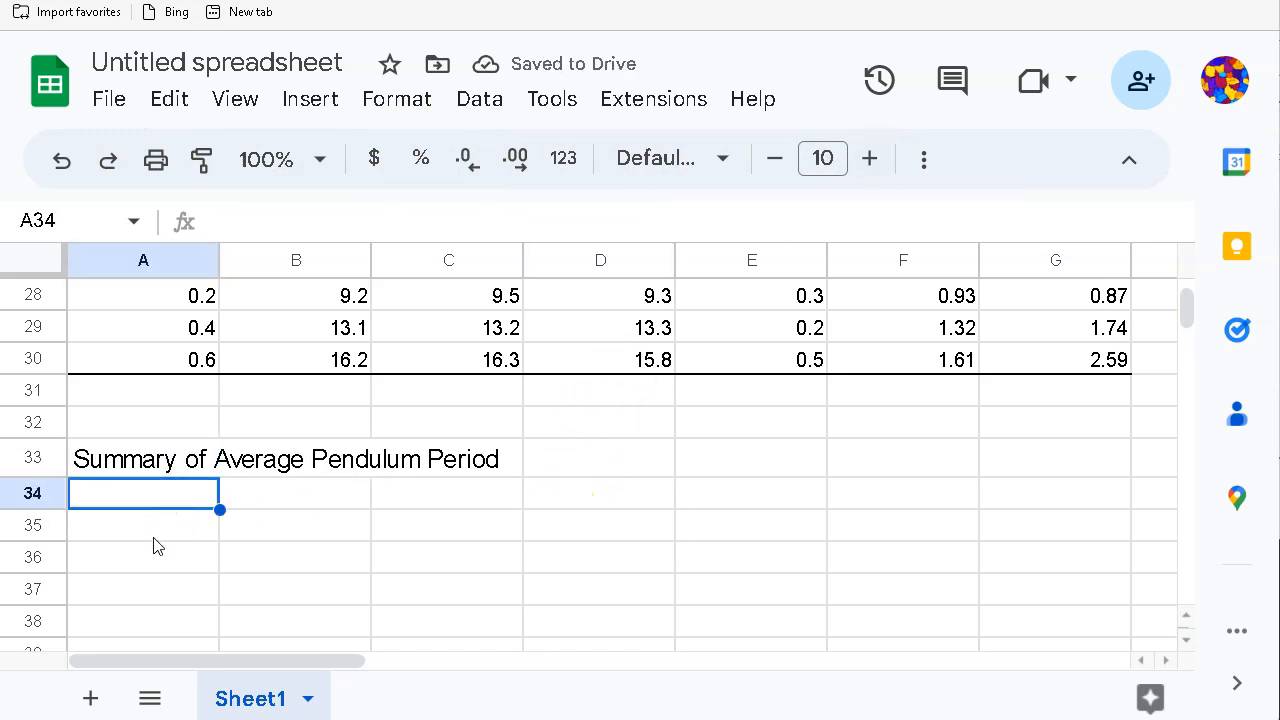
{"action": "left_click", "coordinate": [150, 535]}
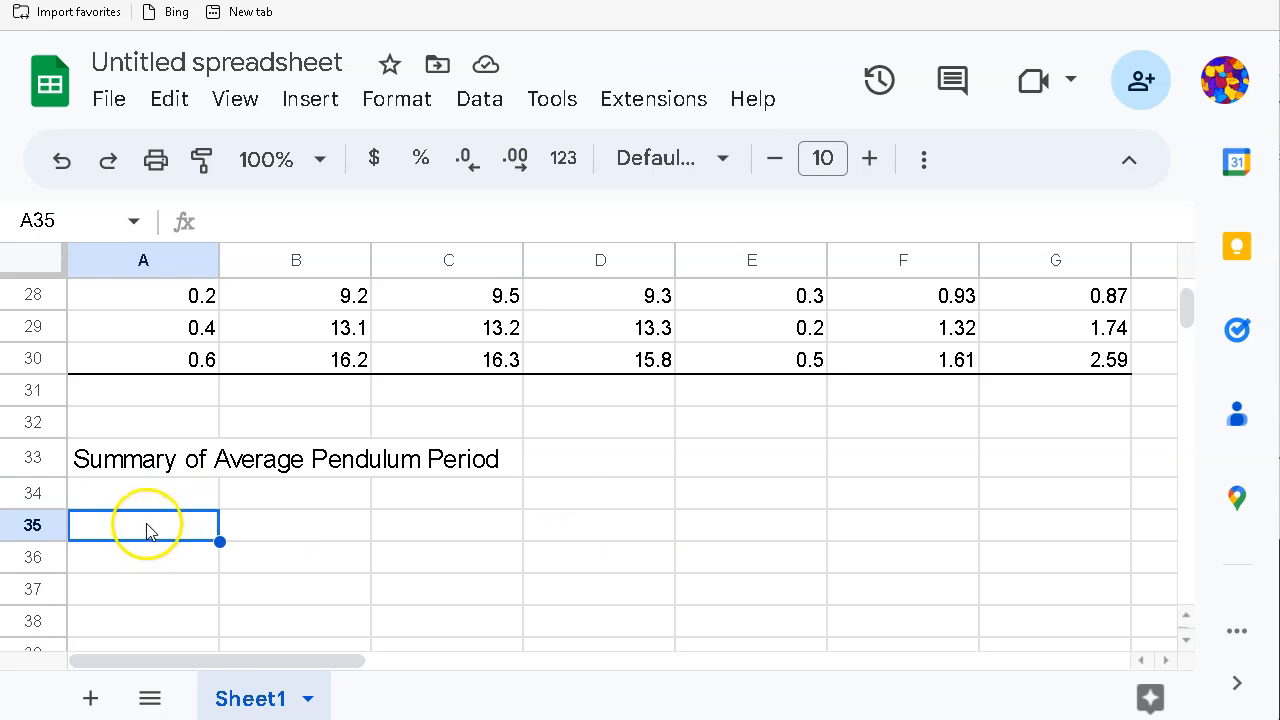
Step: Type the header Length in A35 with lengths 0.2, 0.4 and 0.6 below it
{"action": "type", "text": "Length"}
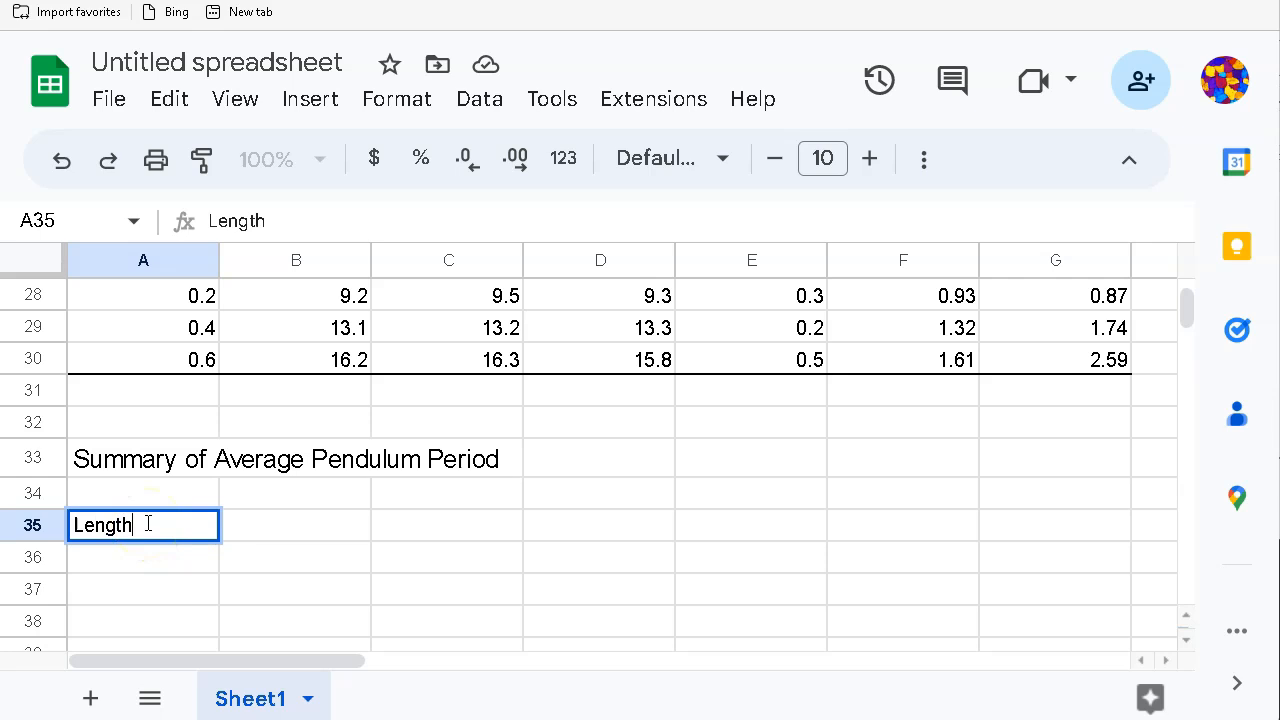
{"action": "key", "text": "Return"}
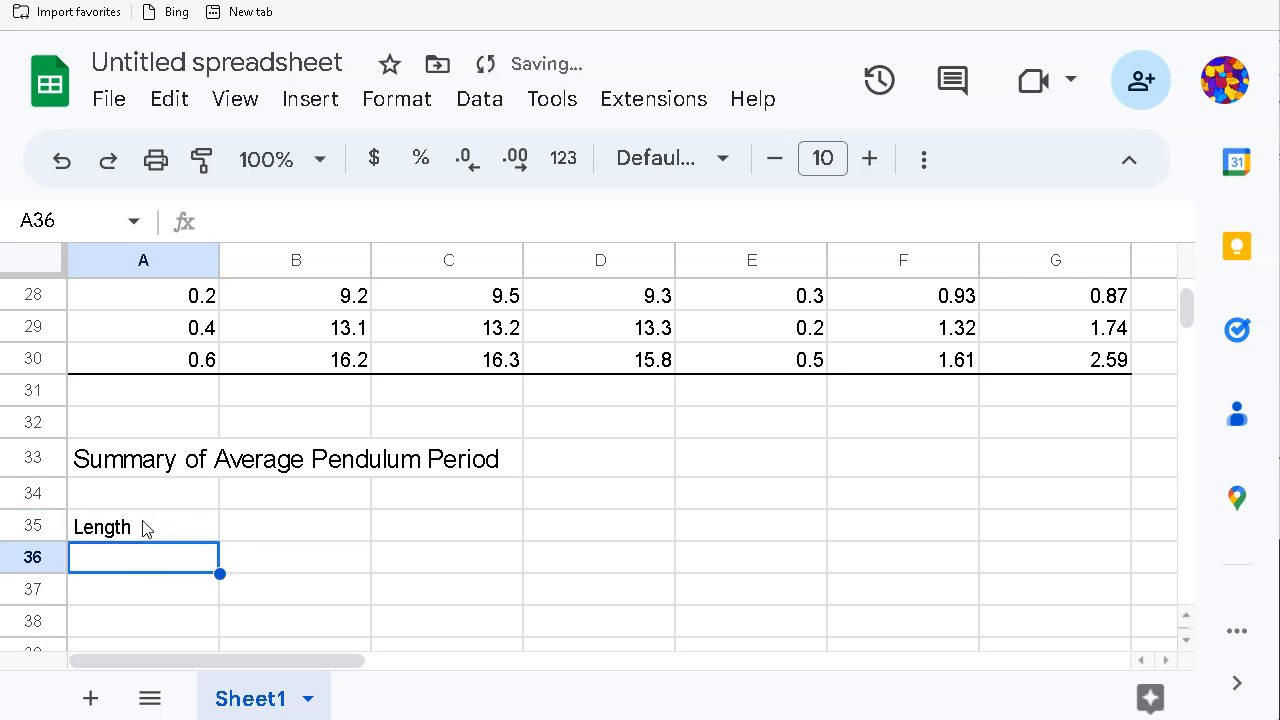
{"action": "type", "text": "0."}
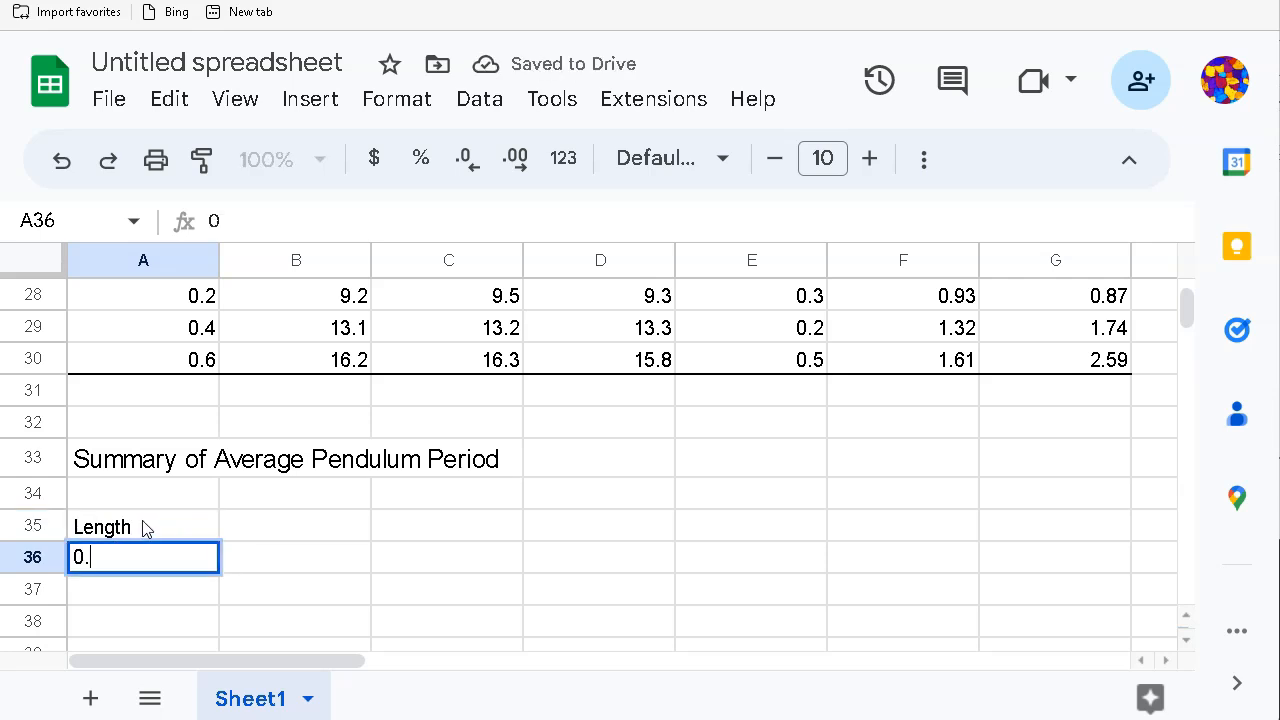
{"action": "type", "text": "2"}
{"action": "key", "text": "Return"}
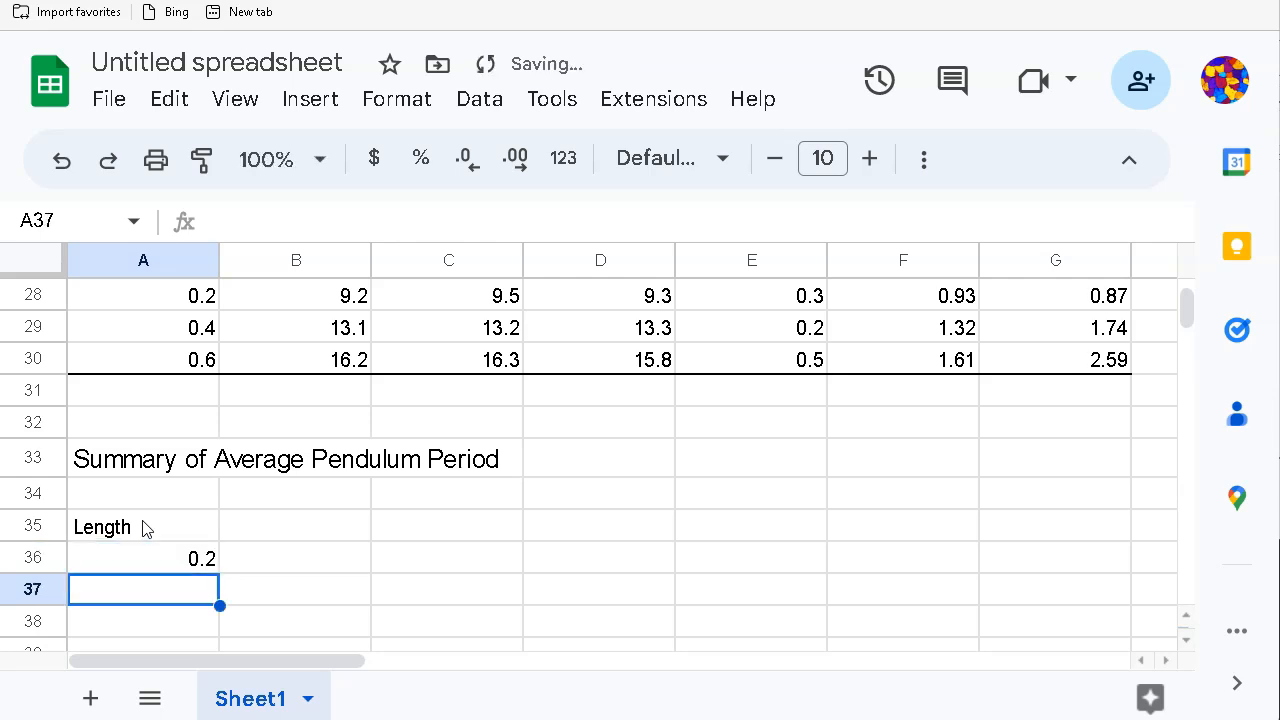
{"action": "type", "text": "0.4"}
{"action": "key", "text": "Return"}
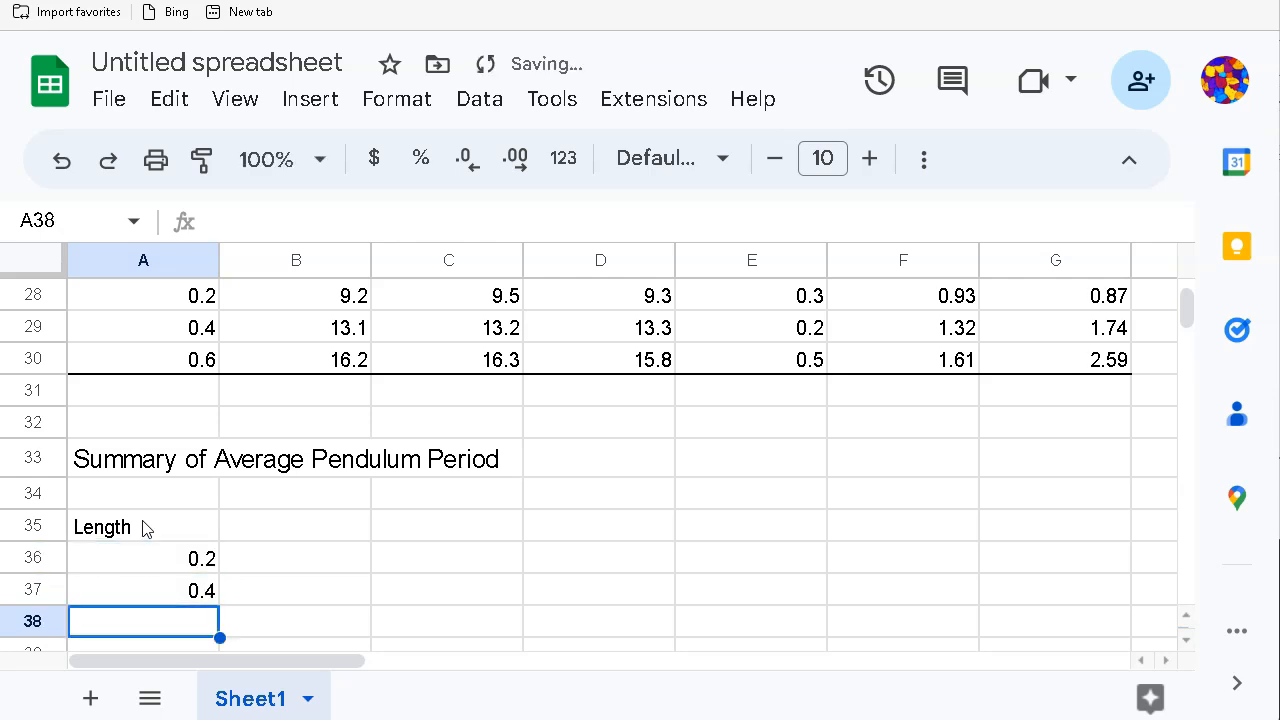
{"action": "type", "text": "0.6"}
{"action": "key", "text": "Tab"}
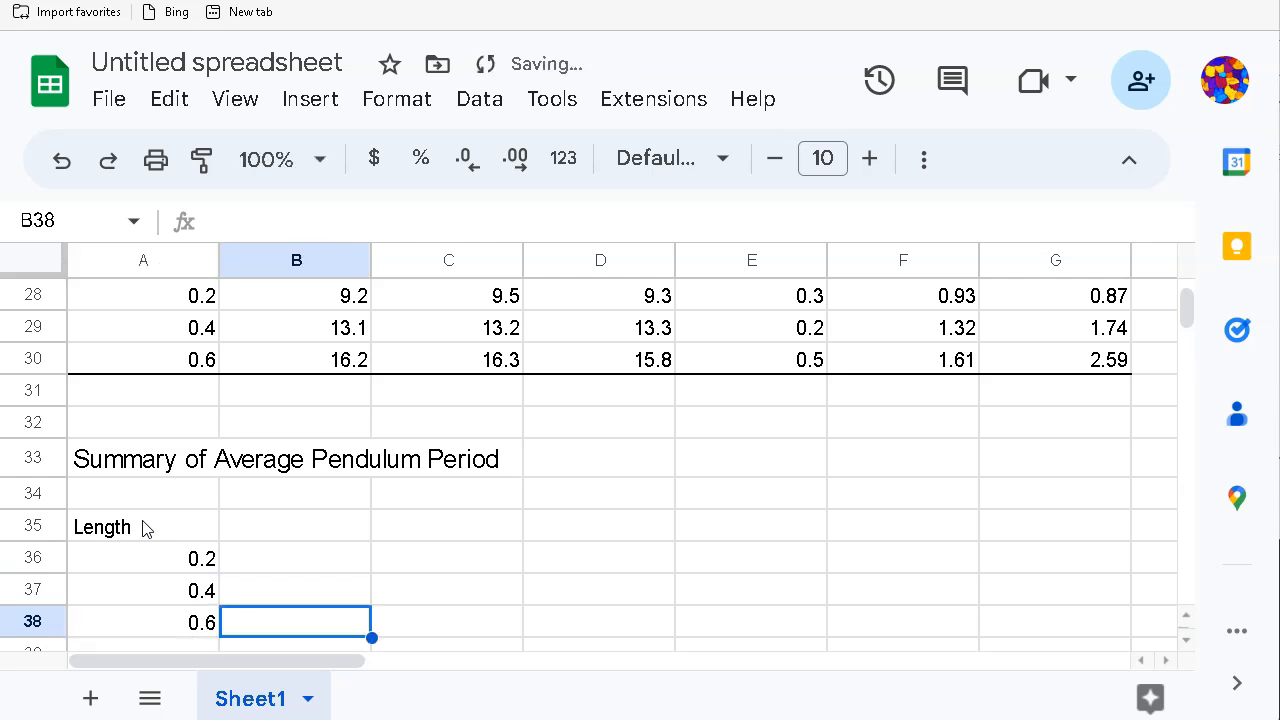
{"action": "key", "text": "Up"}
{"action": "key", "text": "Up"}
{"action": "key", "text": "Up"}
Step: Append '(m)' to the A35 header so it reads 'Length (m)'
{"action": "left_click", "coordinate": [143, 528]}
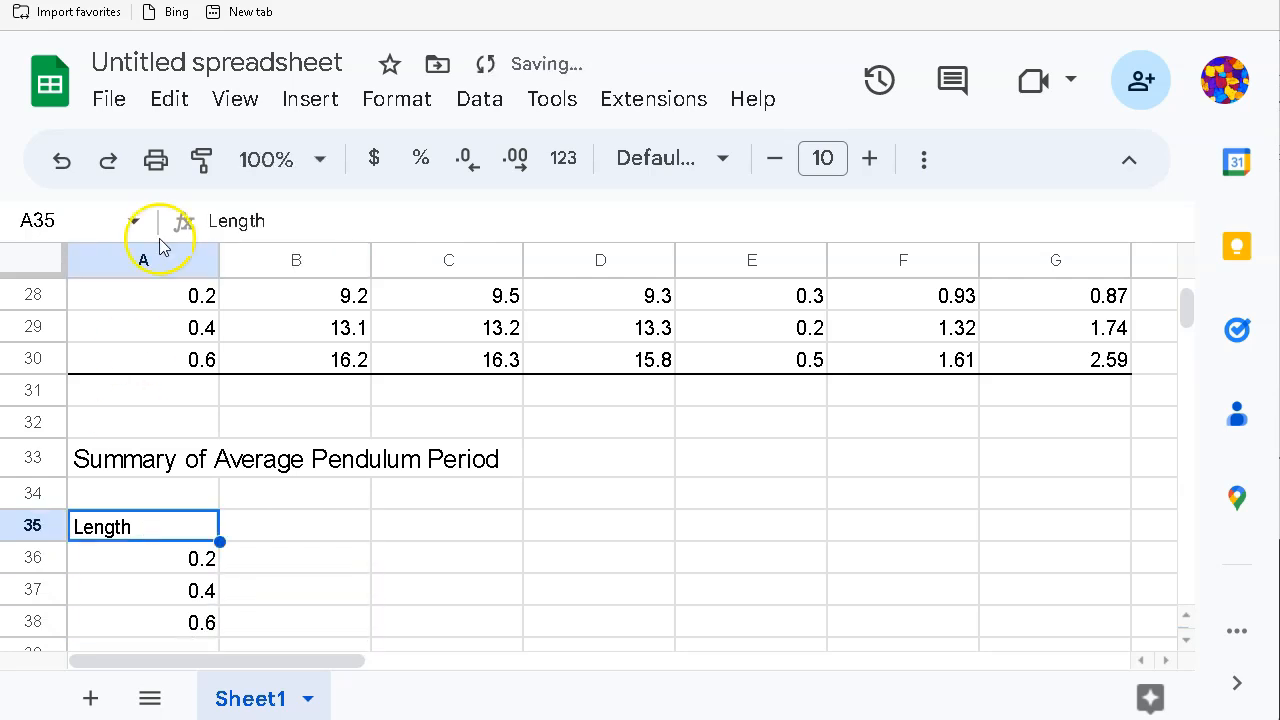
{"action": "left_click", "coordinate": [292, 225]}
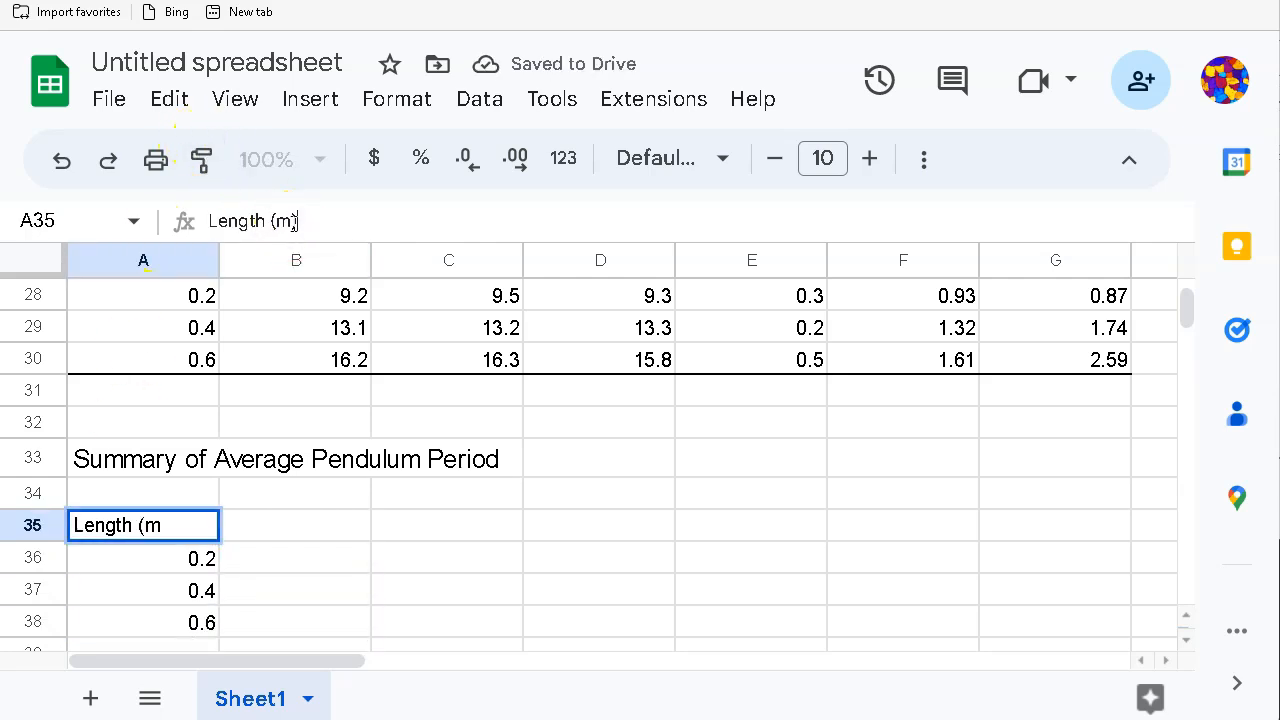
{"action": "type", "text": "(m)"}
{"action": "left_click", "coordinate": [298, 410]}
{"action": "scroll", "coordinate": [305, 556], "scroll_direction": "down", "scroll_amount": 1}
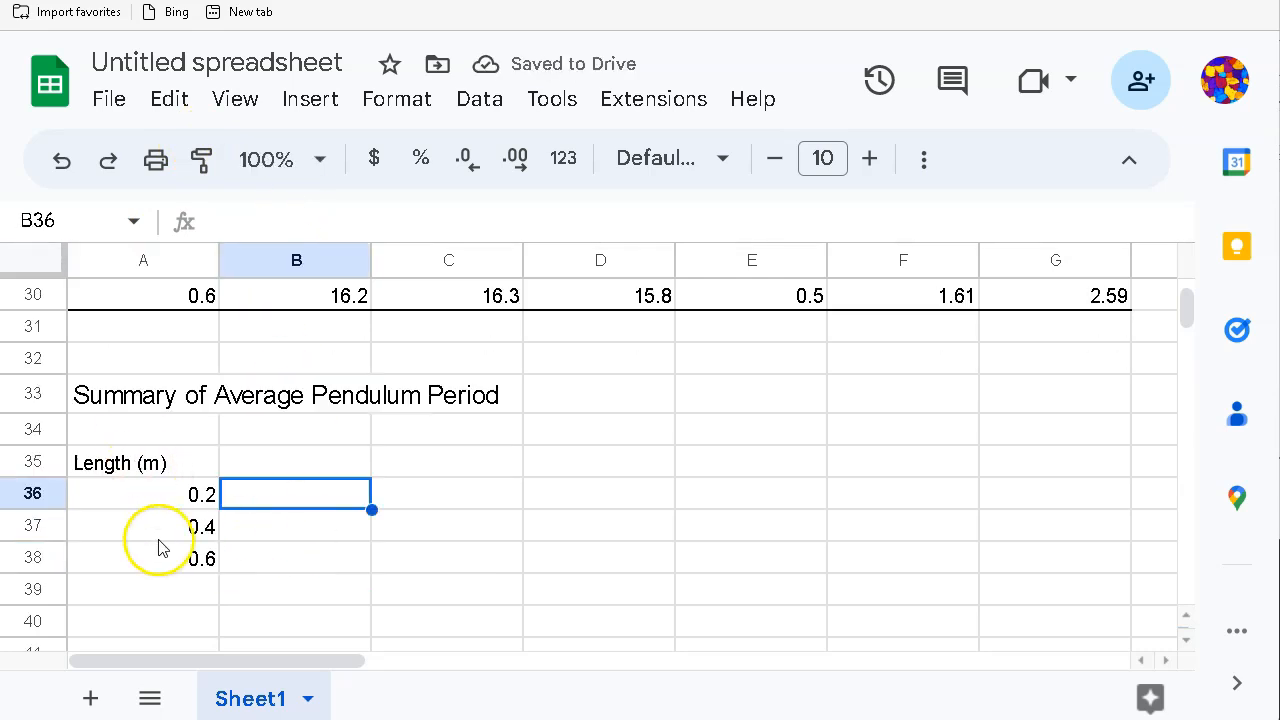
Step: Enter the header '20g Bob' in B35, then start editing it in the formula bar
{"action": "left_click", "coordinate": [277, 466]}
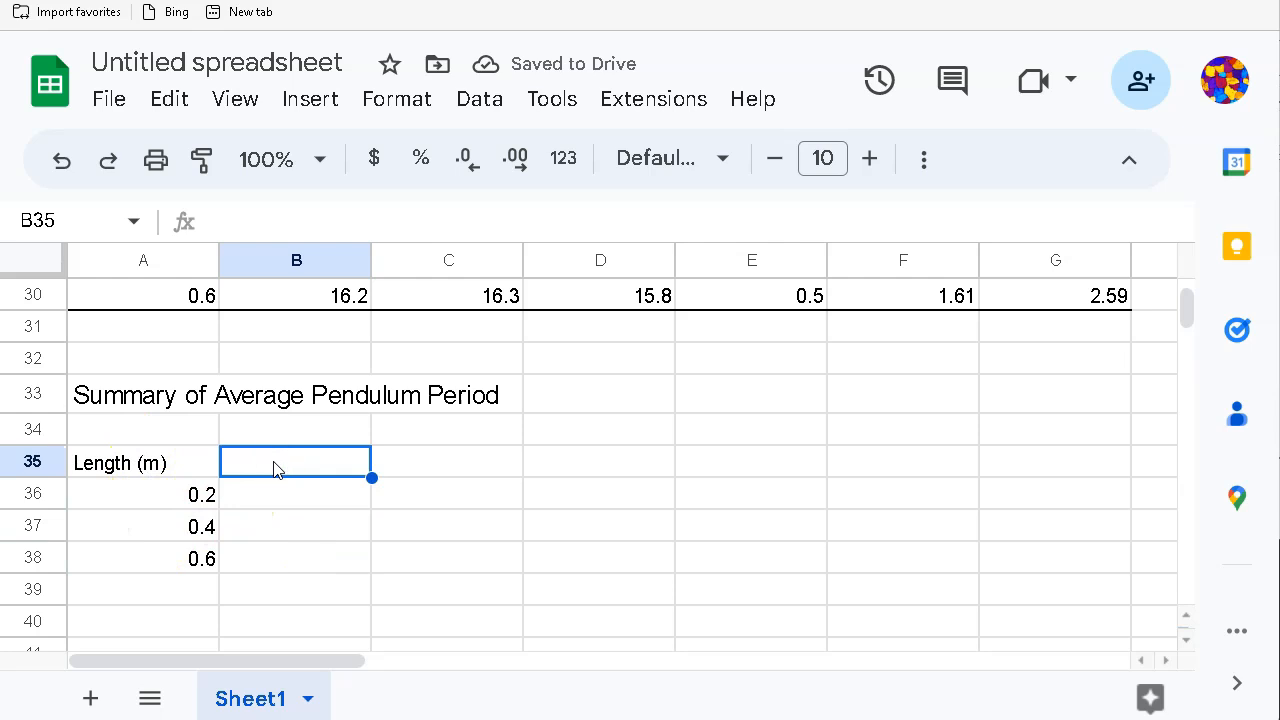
{"action": "type", "text": "20g Bob"}
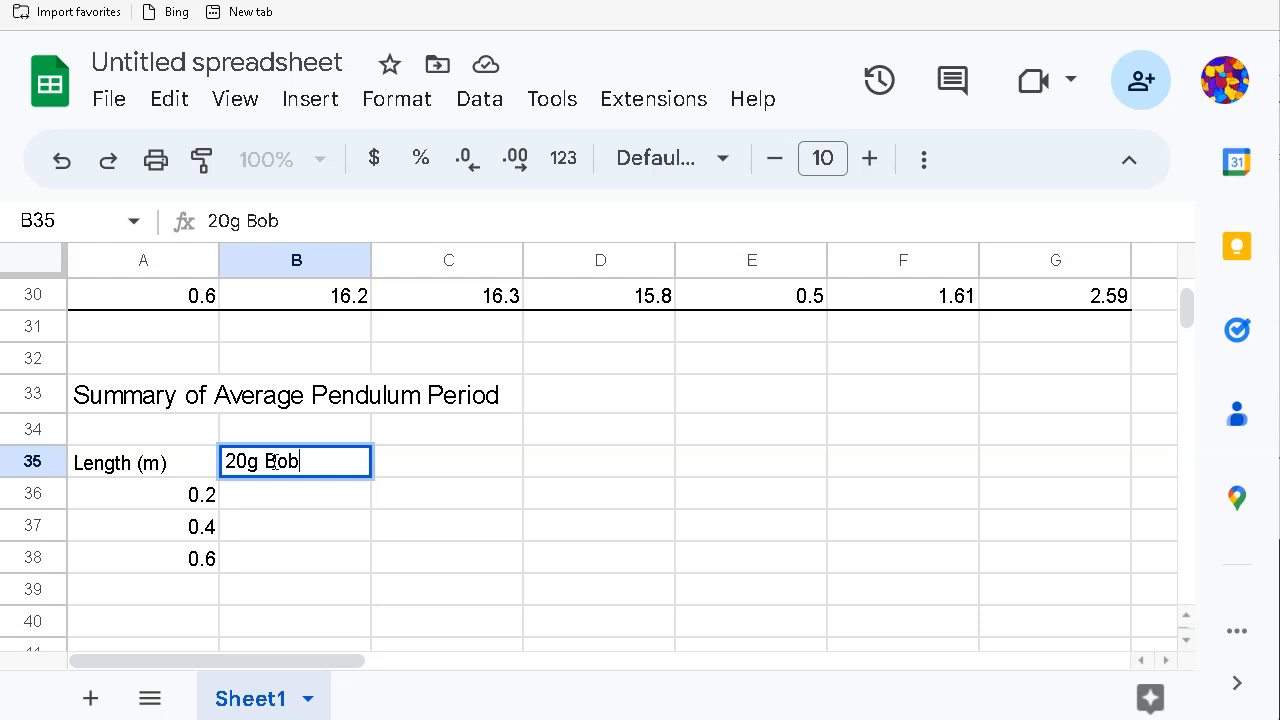
{"action": "key", "text": "Return"}
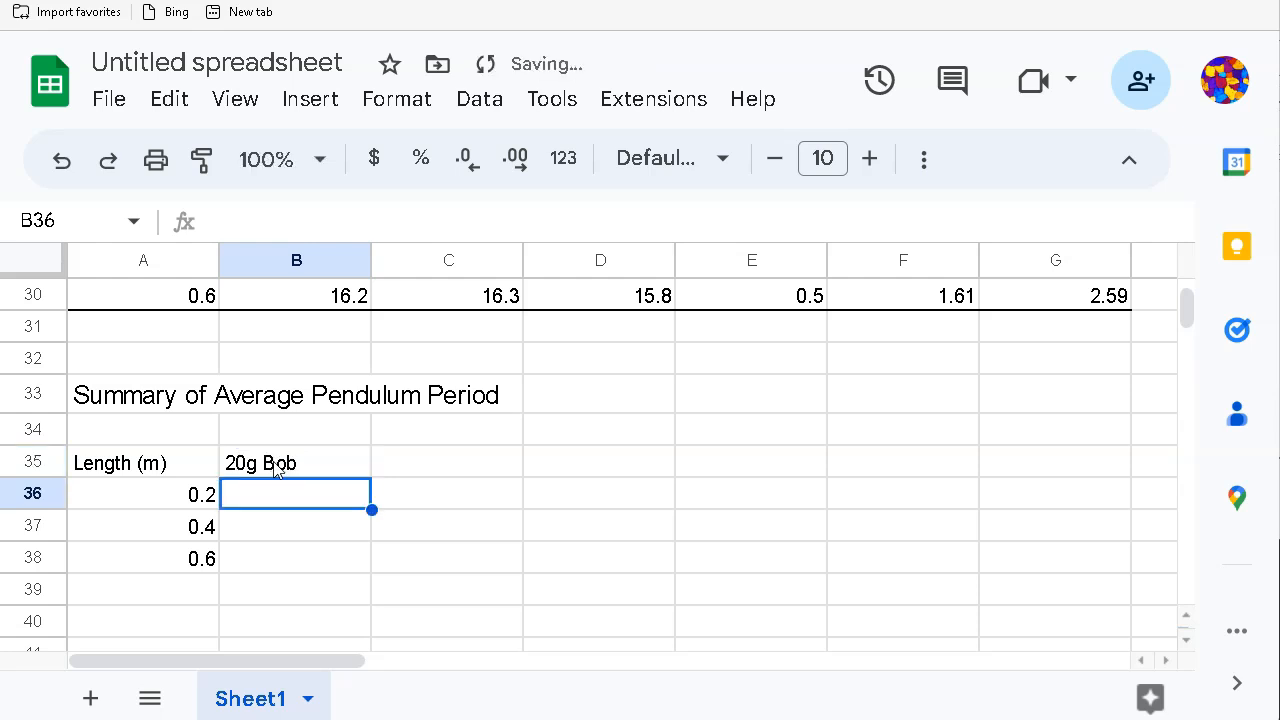
{"action": "left_click", "coordinate": [289, 494]}
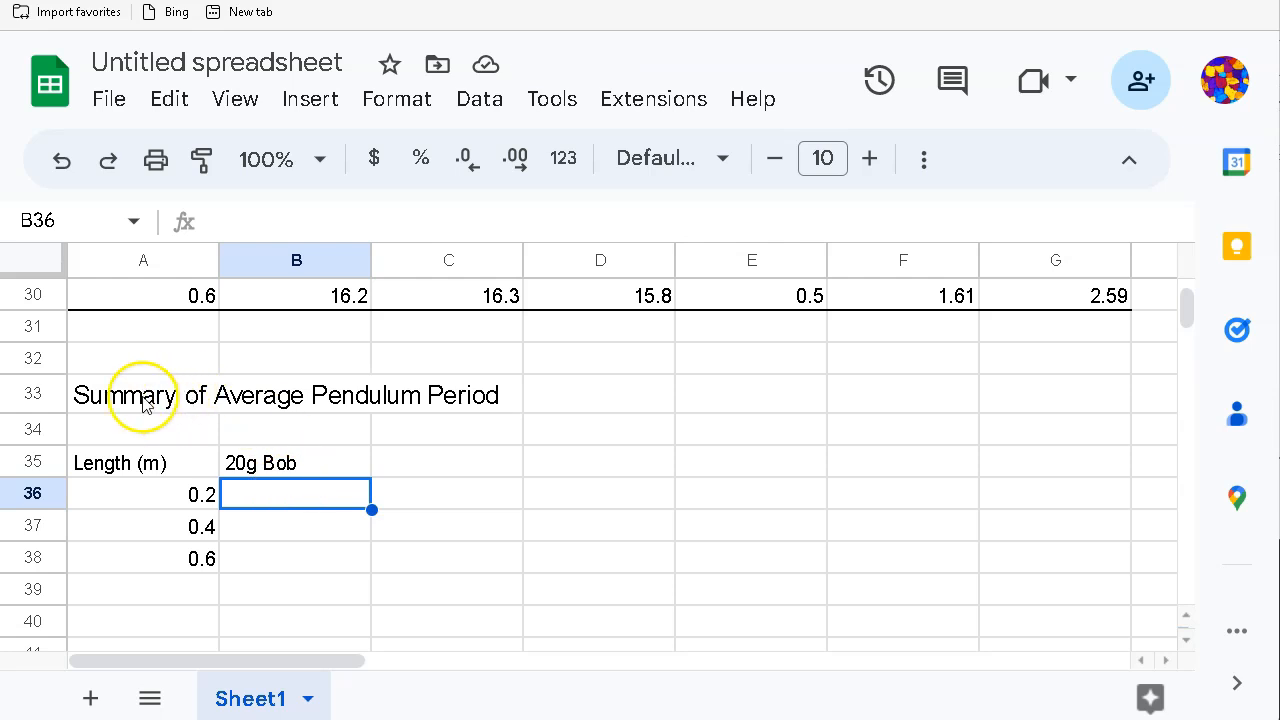
{"action": "left_click", "coordinate": [256, 462]}
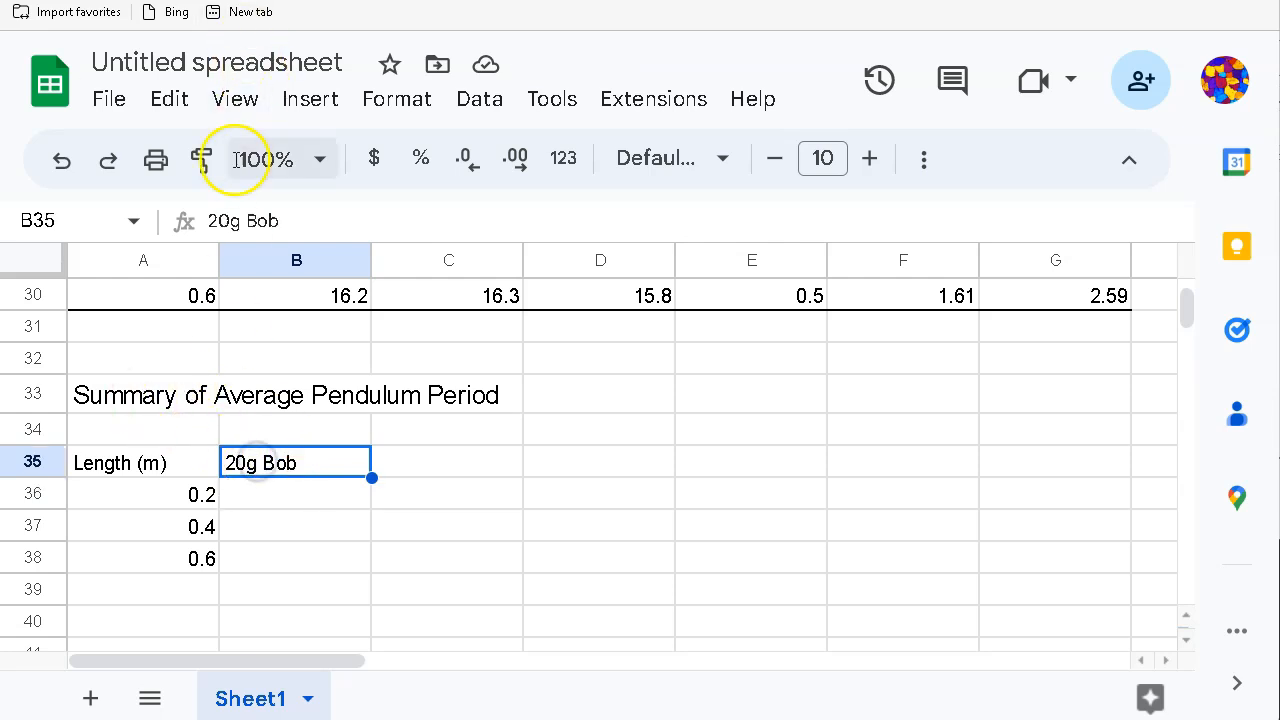
{"action": "left_click", "coordinate": [292, 227]}
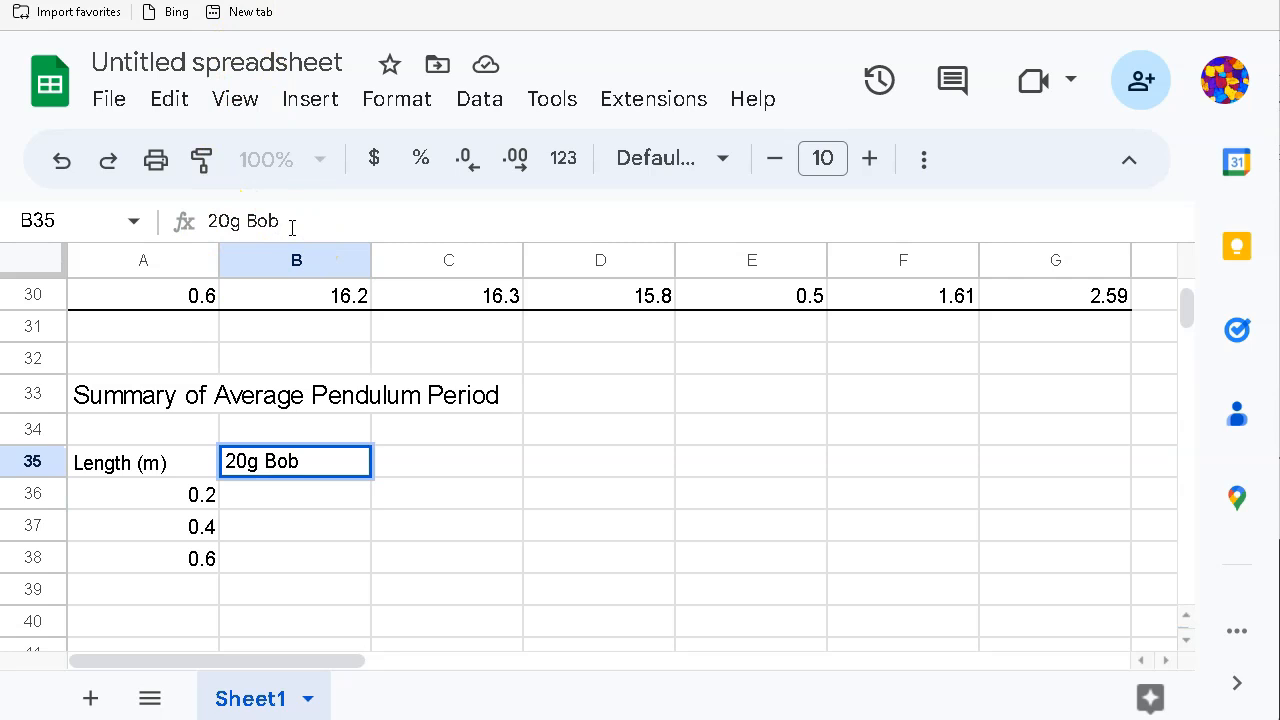
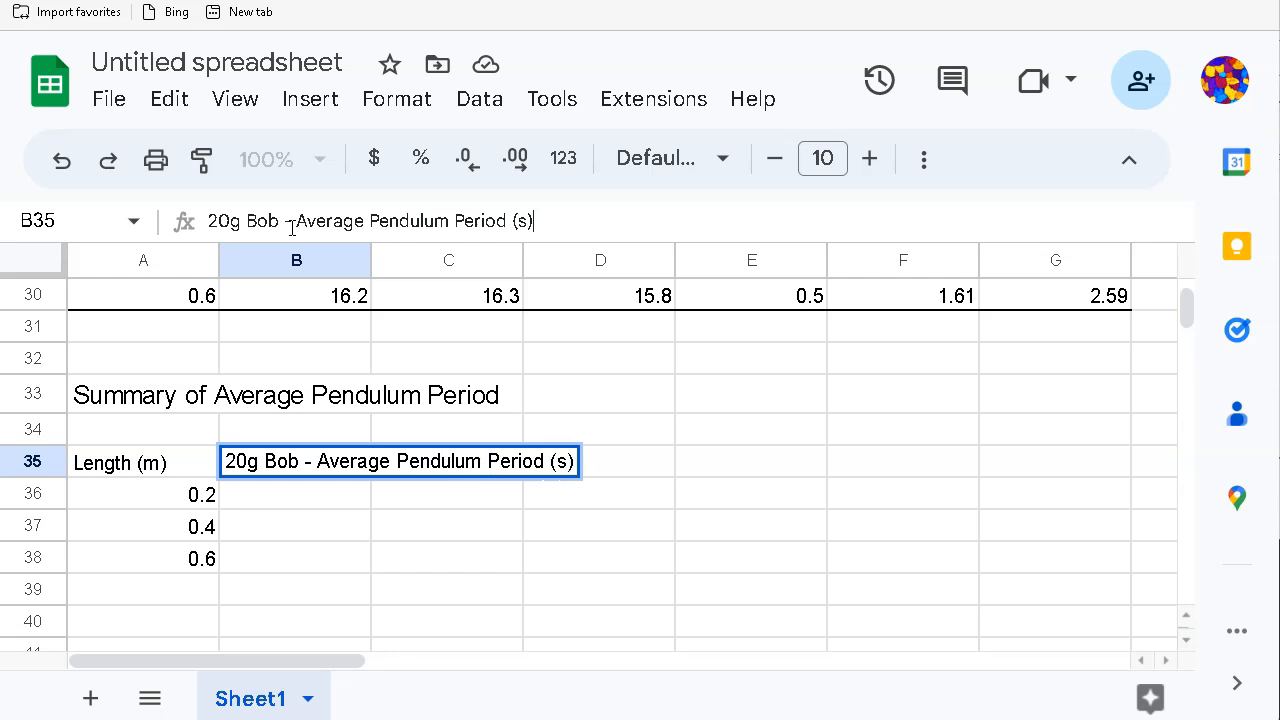
Step: Commit the B35 header '20g Bob - Average Pendulum Period (s)' and select row 35
{"action": "left_click", "coordinate": [285, 508]}
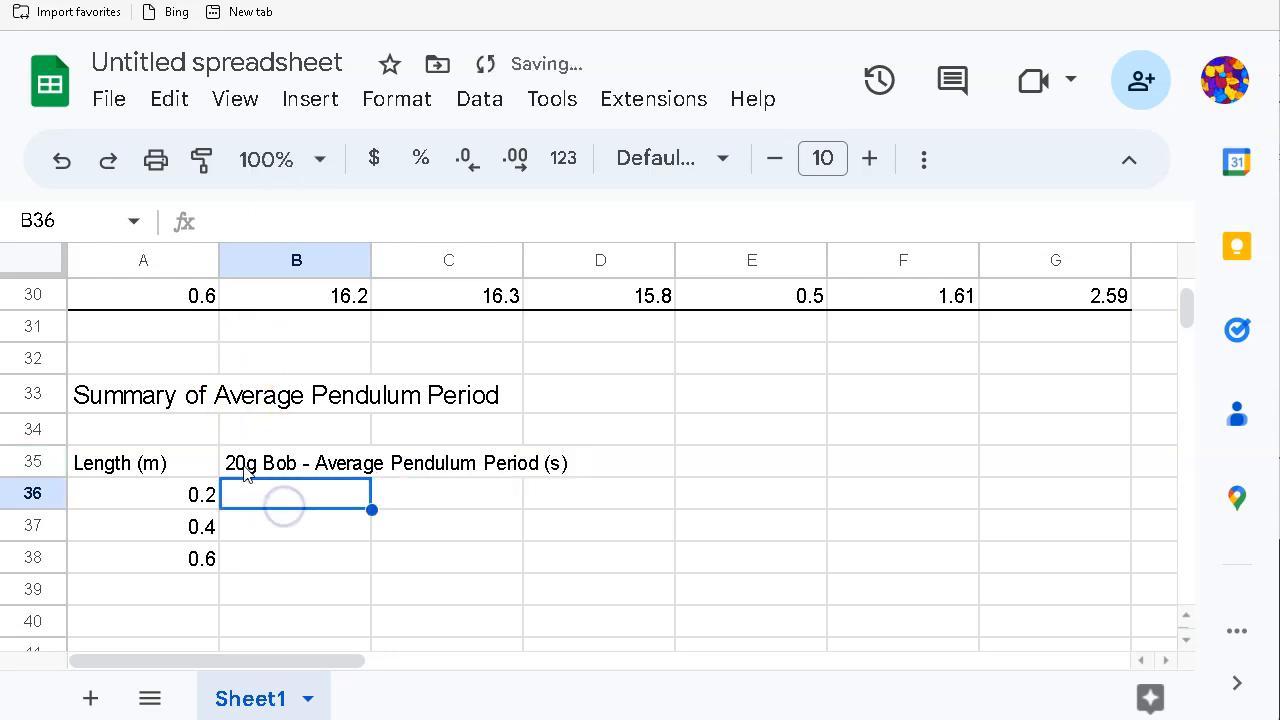
{"action": "left_click", "coordinate": [33, 462]}
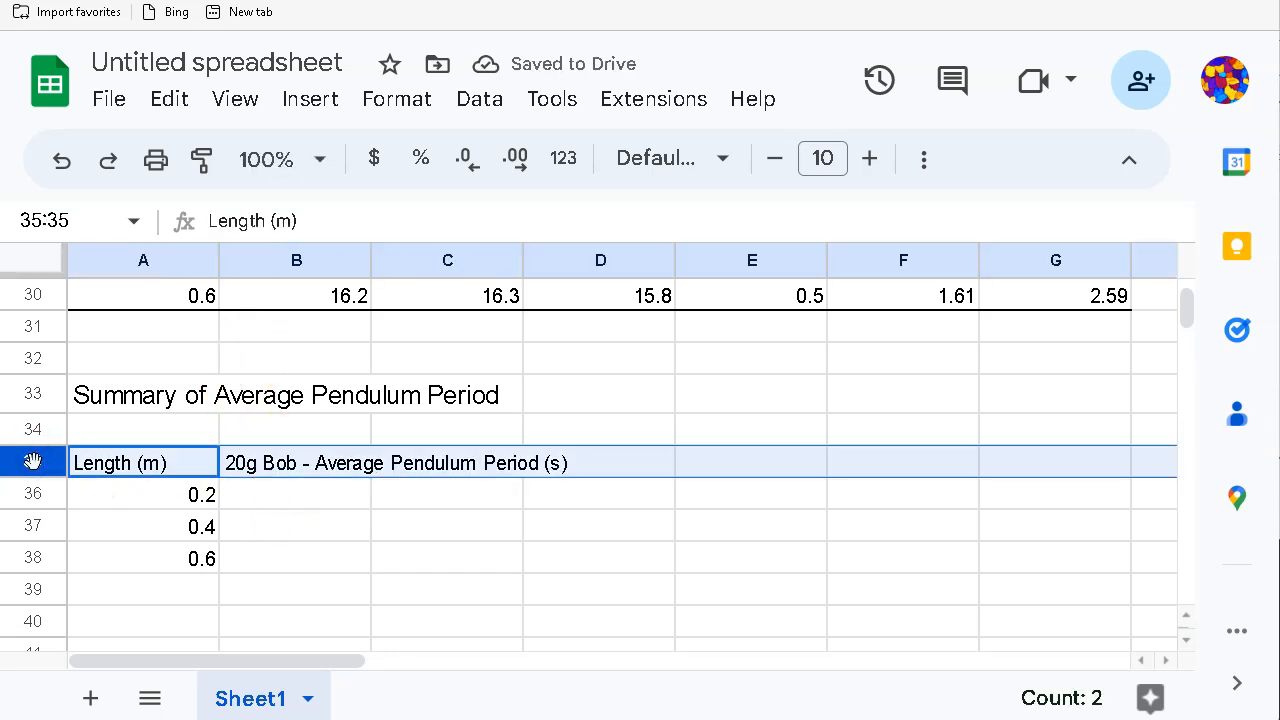
Step: Wrap the text of the row 35 summary headers
{"action": "left_click", "coordinate": [935, 158]}
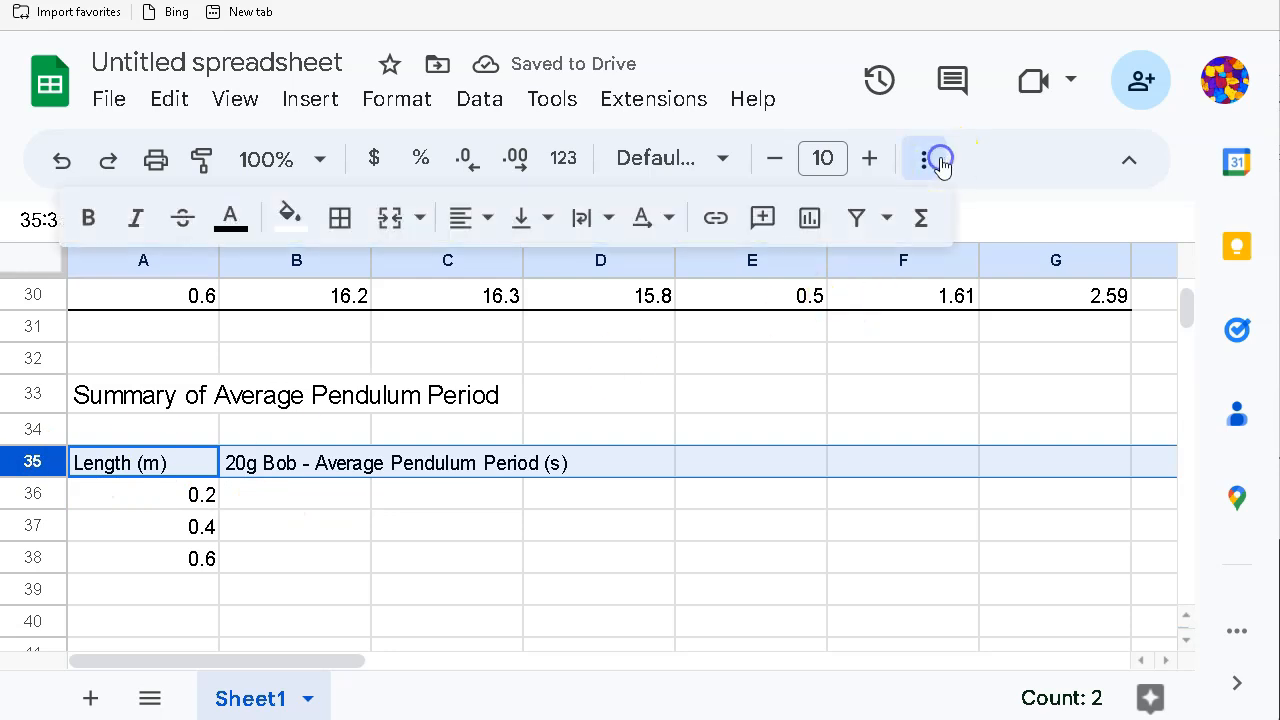
{"action": "left_click", "coordinate": [588, 220]}
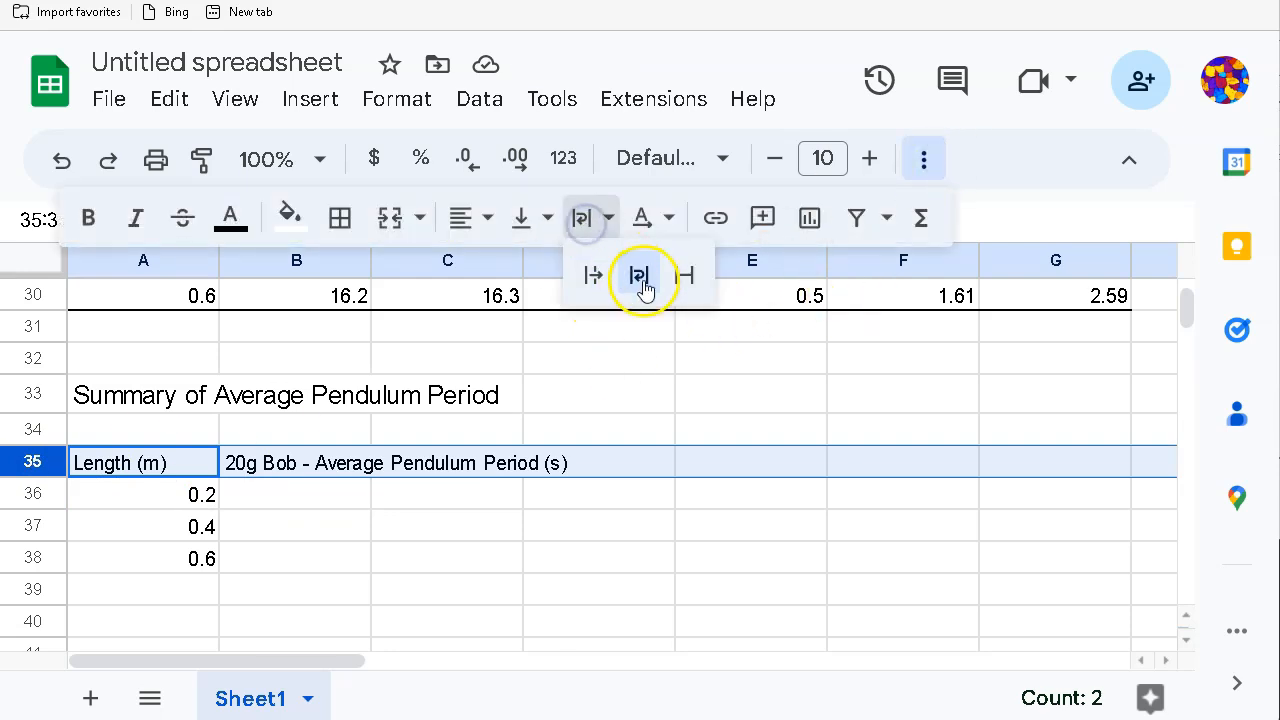
{"action": "left_click", "coordinate": [641, 275]}
{"action": "left_click", "coordinate": [443, 566]}
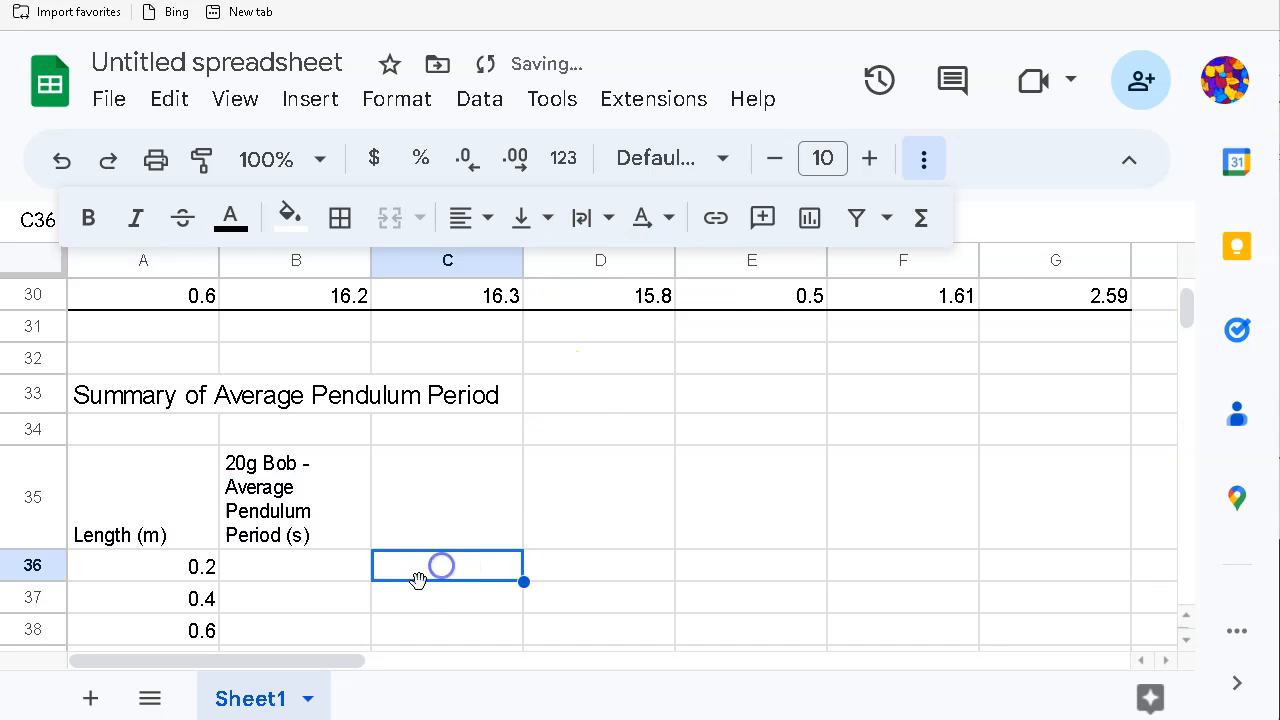
{"action": "scroll", "coordinate": [421, 578], "scroll_direction": "down", "scroll_amount": 1}
{"action": "left_click", "coordinate": [314, 506]}
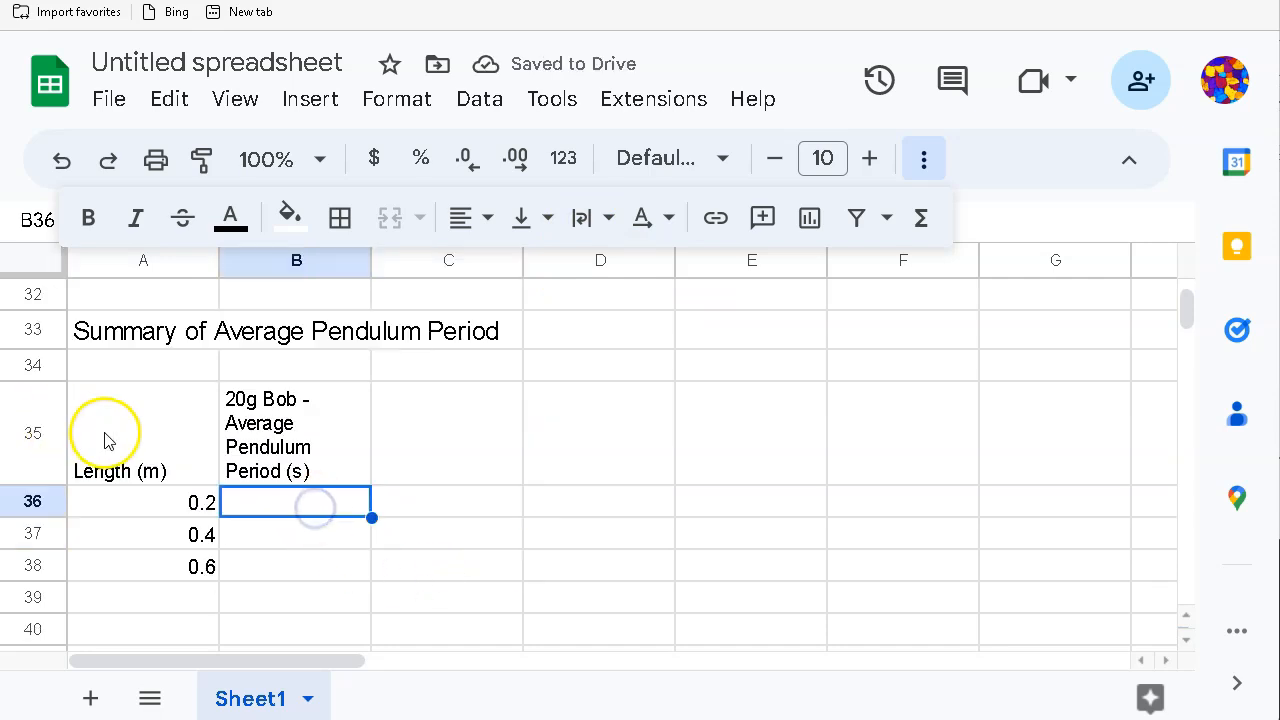
{"action": "scroll", "coordinate": [195, 475], "scroll_direction": "up", "scroll_amount": 3}
{"action": "scroll", "coordinate": [200, 470], "scroll_direction": "up", "scroll_amount": 1}
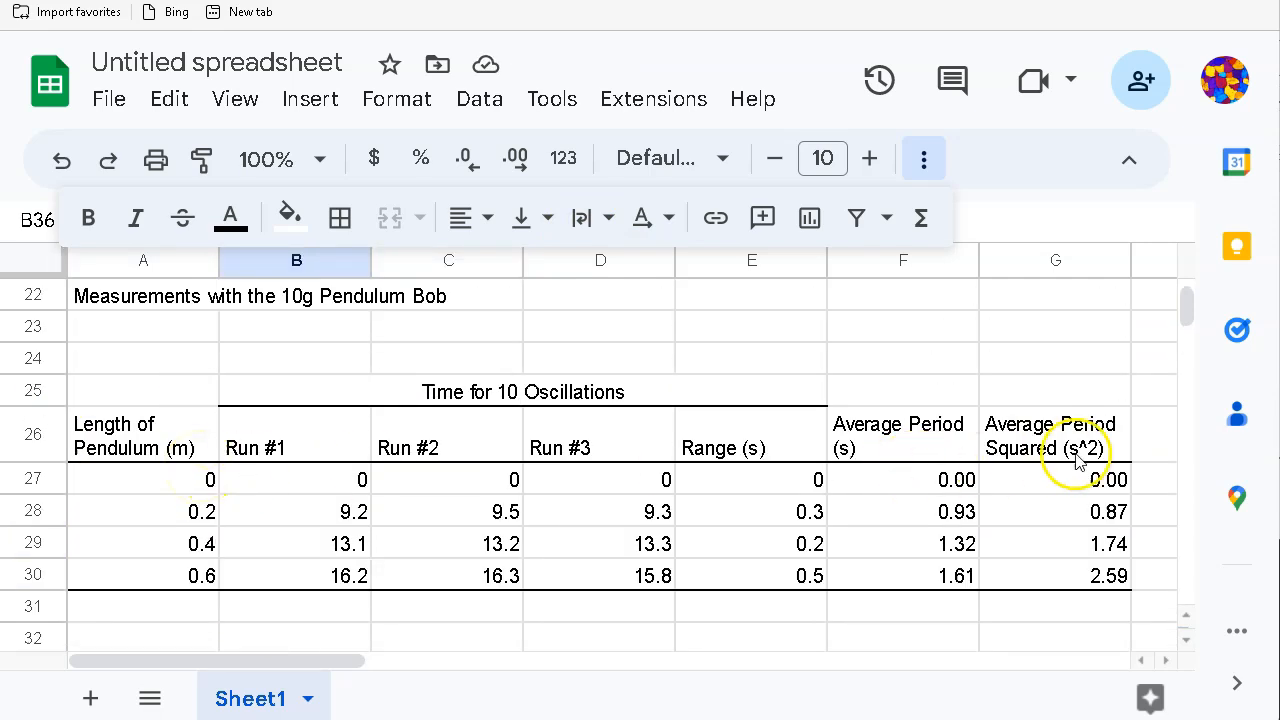
Step: Centre the 10g table headers in A26:G26
{"action": "left_click", "coordinate": [1033, 437]}
{"action": "left_click_drag", "start_coordinate": [1033, 437], "coordinate": [118, 433]}
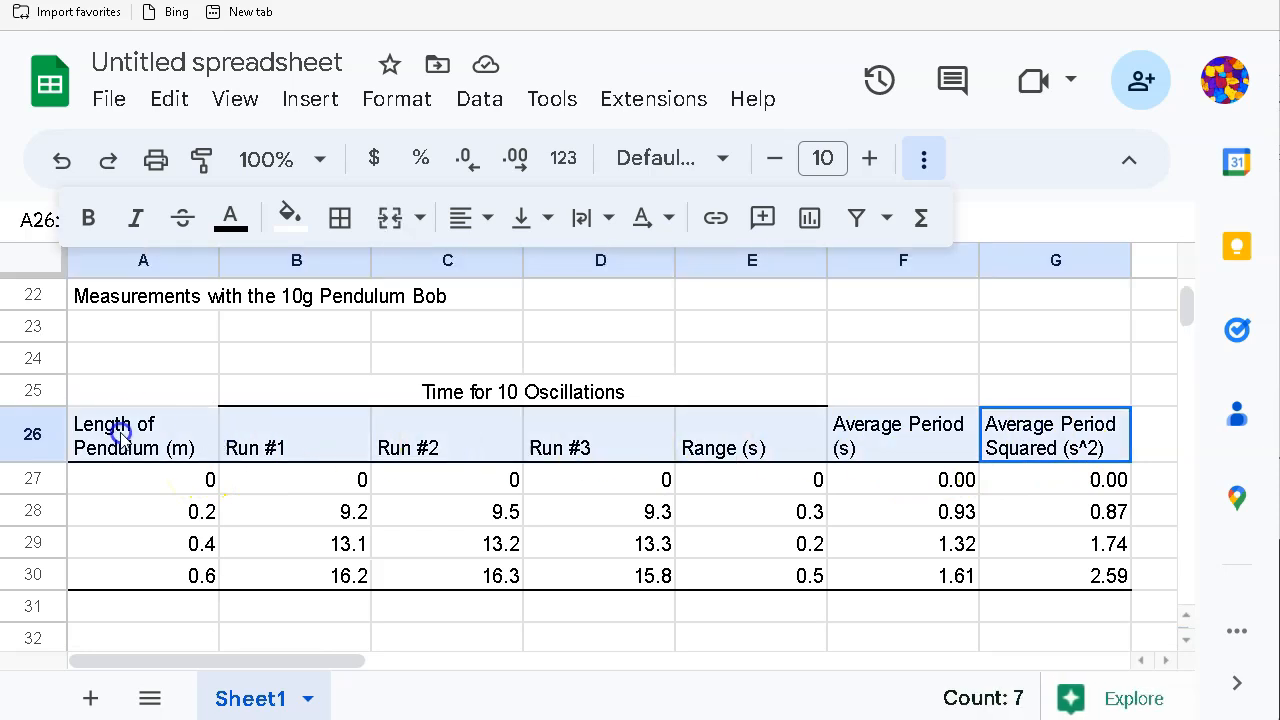
{"action": "left_click", "coordinate": [482, 217]}
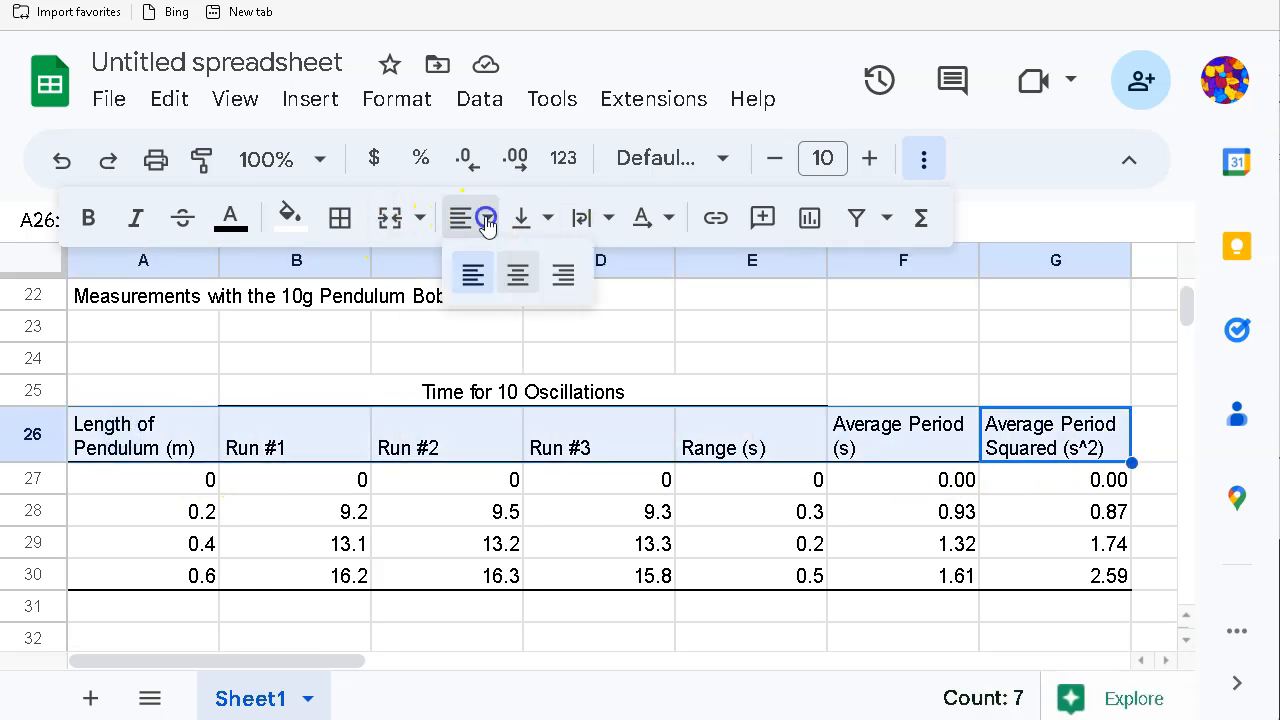
{"action": "left_click", "coordinate": [513, 280]}
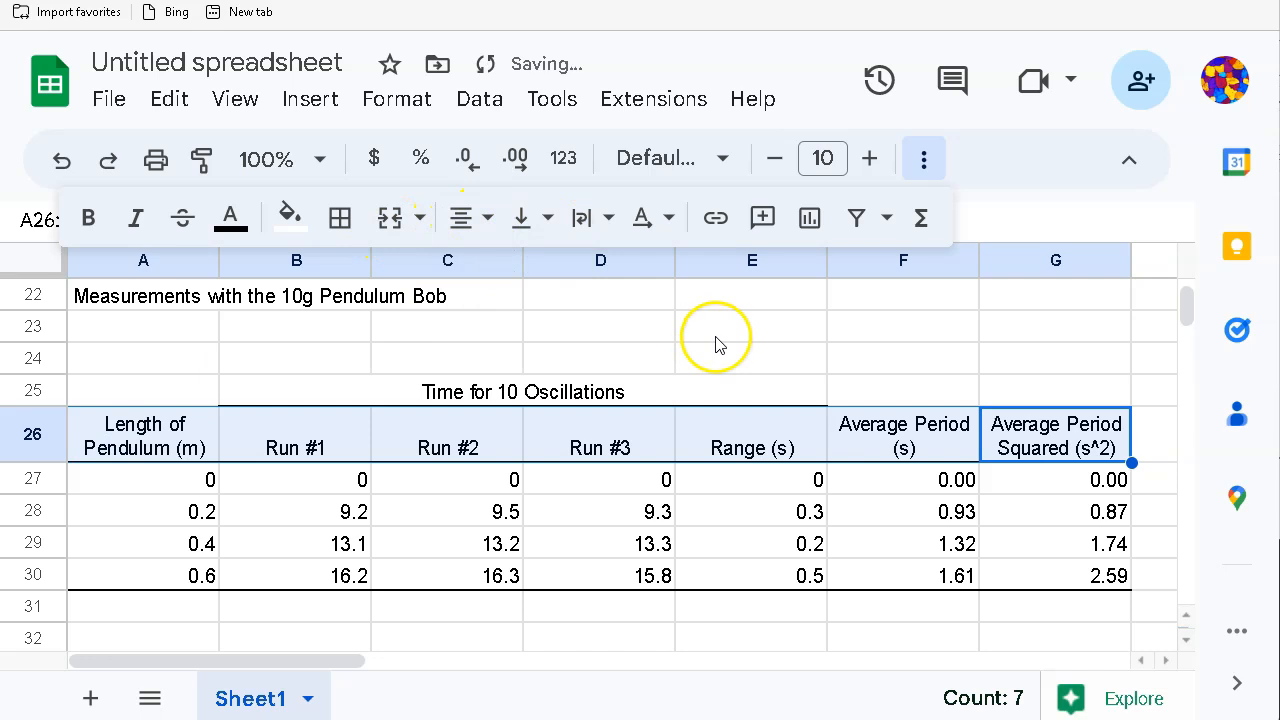
{"action": "left_click", "coordinate": [716, 336]}
{"action": "scroll", "coordinate": [698, 357], "scroll_direction": "down", "scroll_amount": 5}
{"action": "scroll", "coordinate": [700, 357], "scroll_direction": "up", "scroll_amount": 2}
{"action": "left_click", "coordinate": [268, 404]}
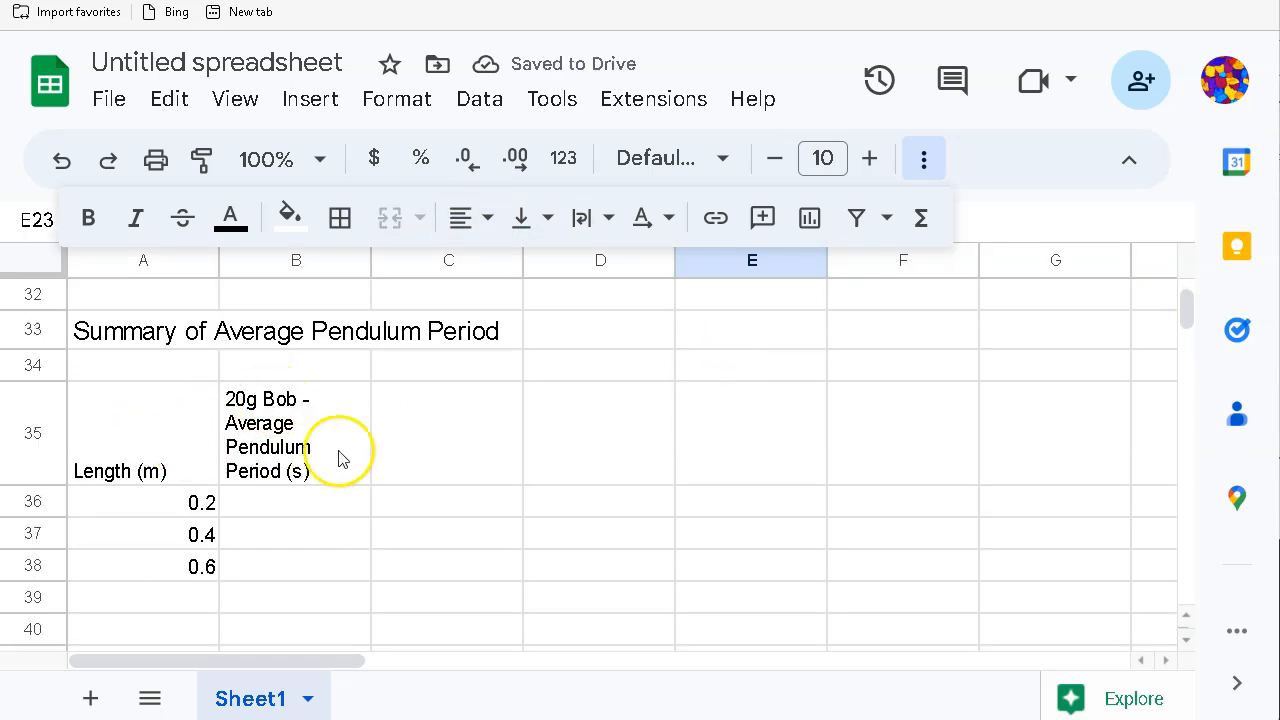
{"action": "left_click", "coordinate": [406, 435]}
{"action": "left_click", "coordinate": [307, 507]}
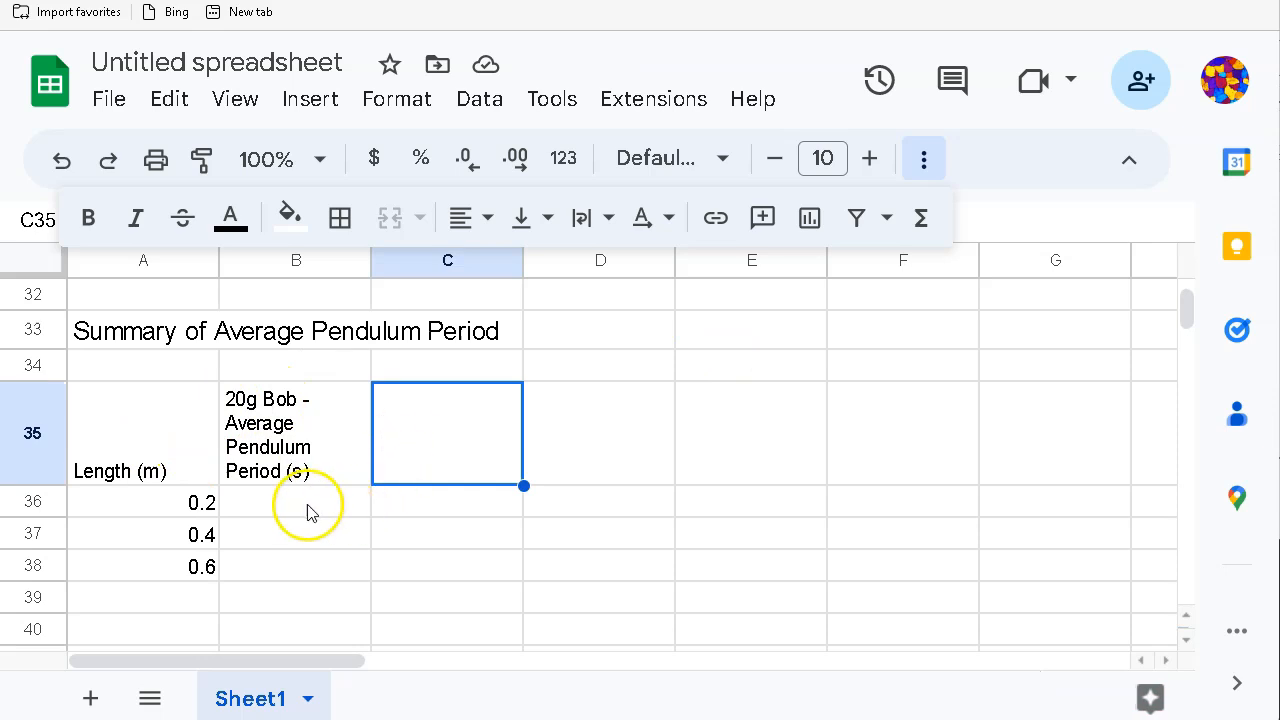
{"action": "scroll", "coordinate": [386, 512], "scroll_direction": "up", "scroll_amount": 3}
{"action": "scroll", "coordinate": [386, 512], "scroll_direction": "down", "scroll_amount": 1}
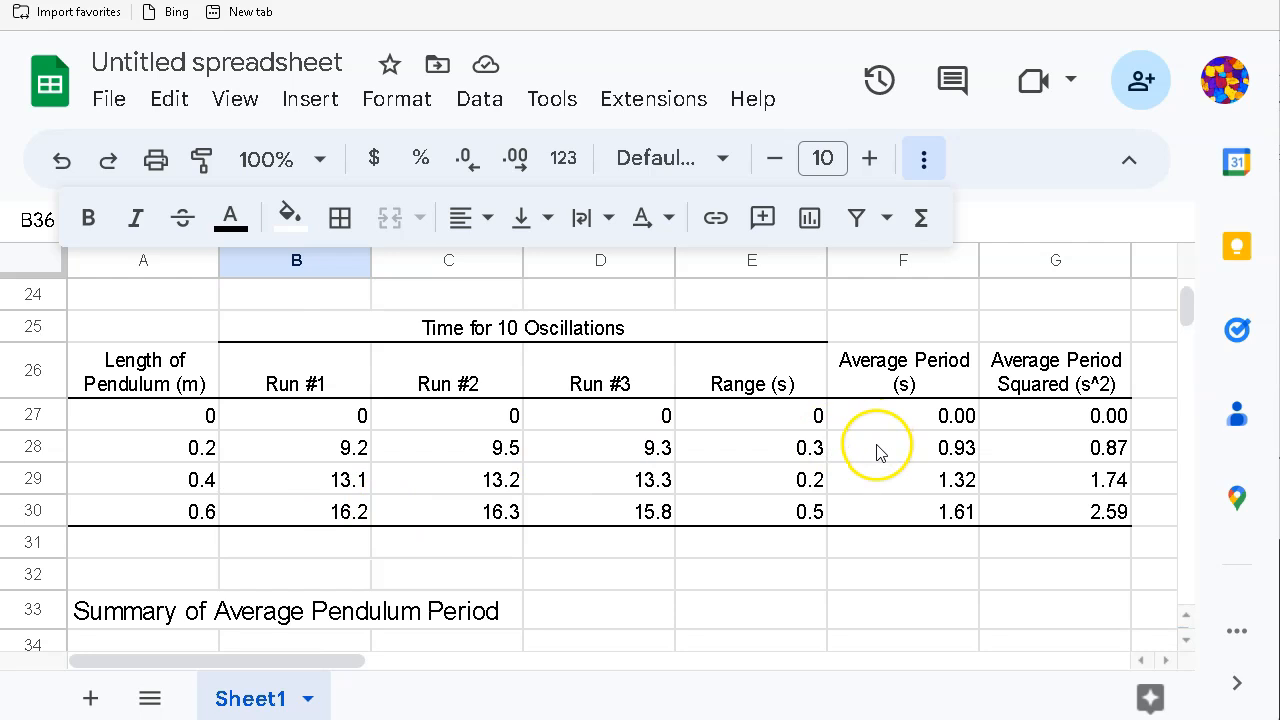
{"action": "scroll", "coordinate": [878, 452], "scroll_direction": "up", "scroll_amount": 3}
{"action": "left_click_drag", "start_coordinate": [928, 396], "coordinate": [916, 450]}
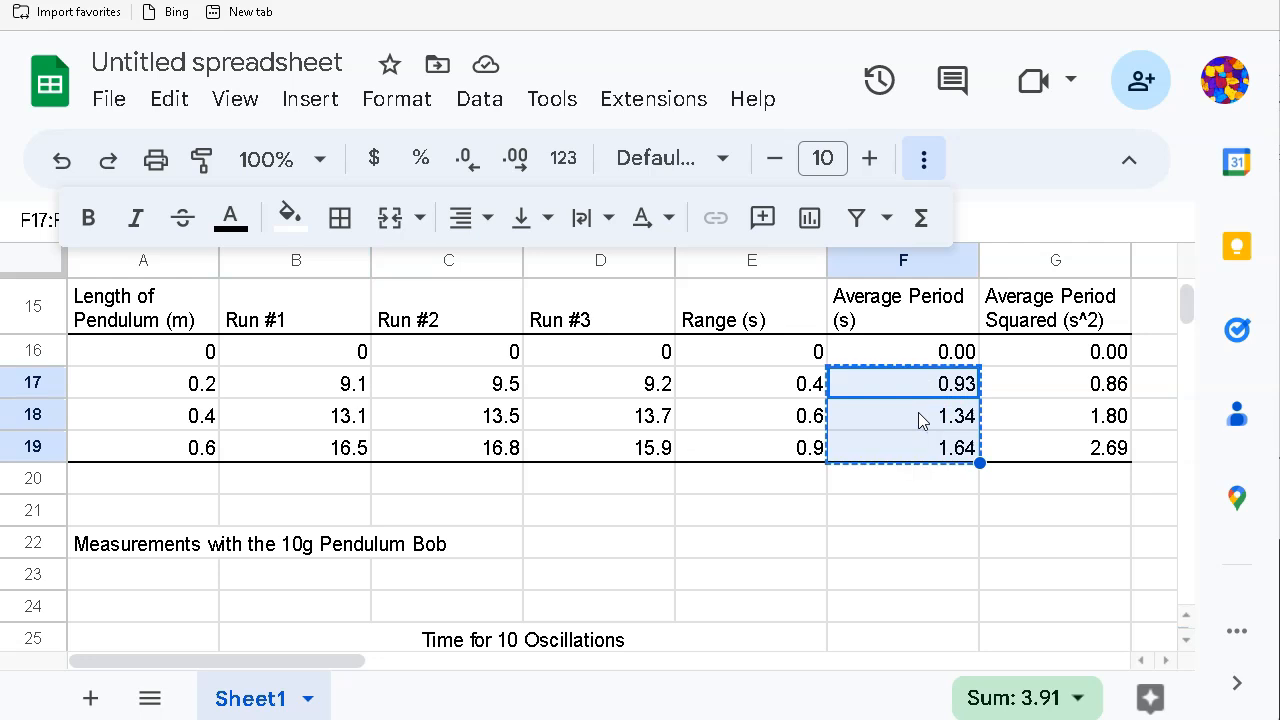
{"action": "scroll", "coordinate": [808, 503], "scroll_direction": "down", "scroll_amount": 6}
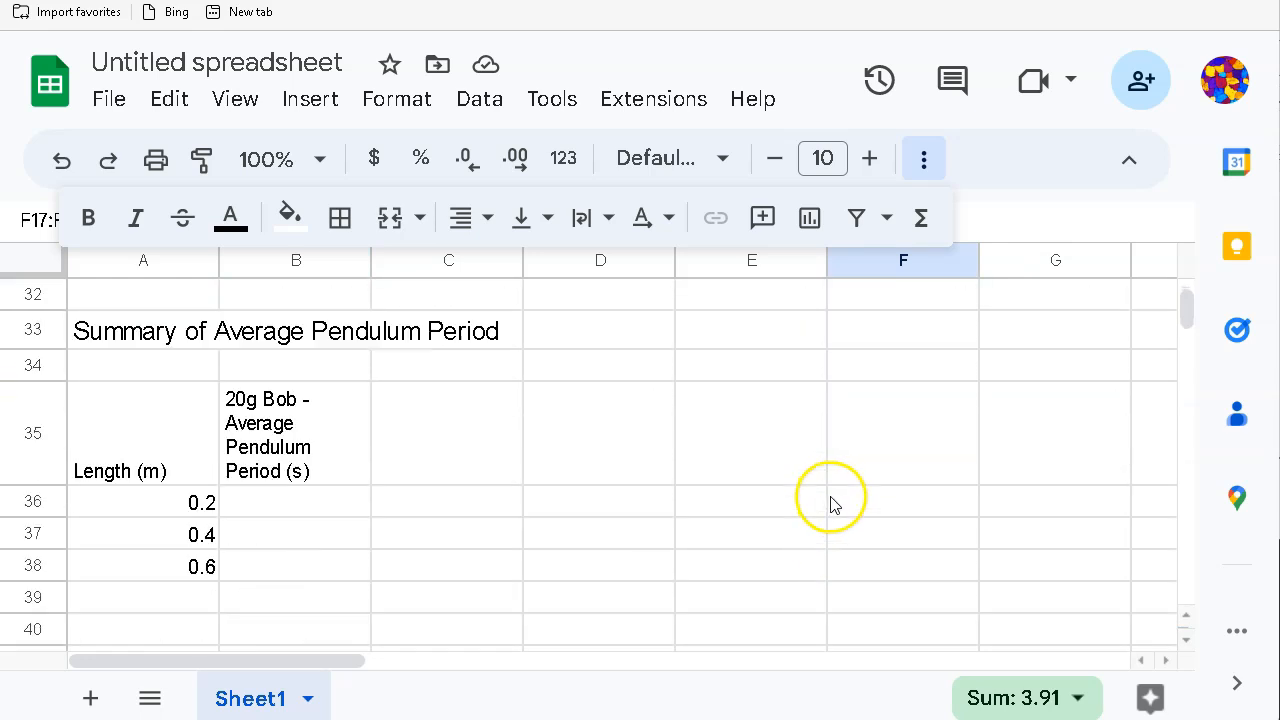
{"action": "left_click", "coordinate": [271, 503]}
{"action": "right_click", "coordinate": [275, 507]}
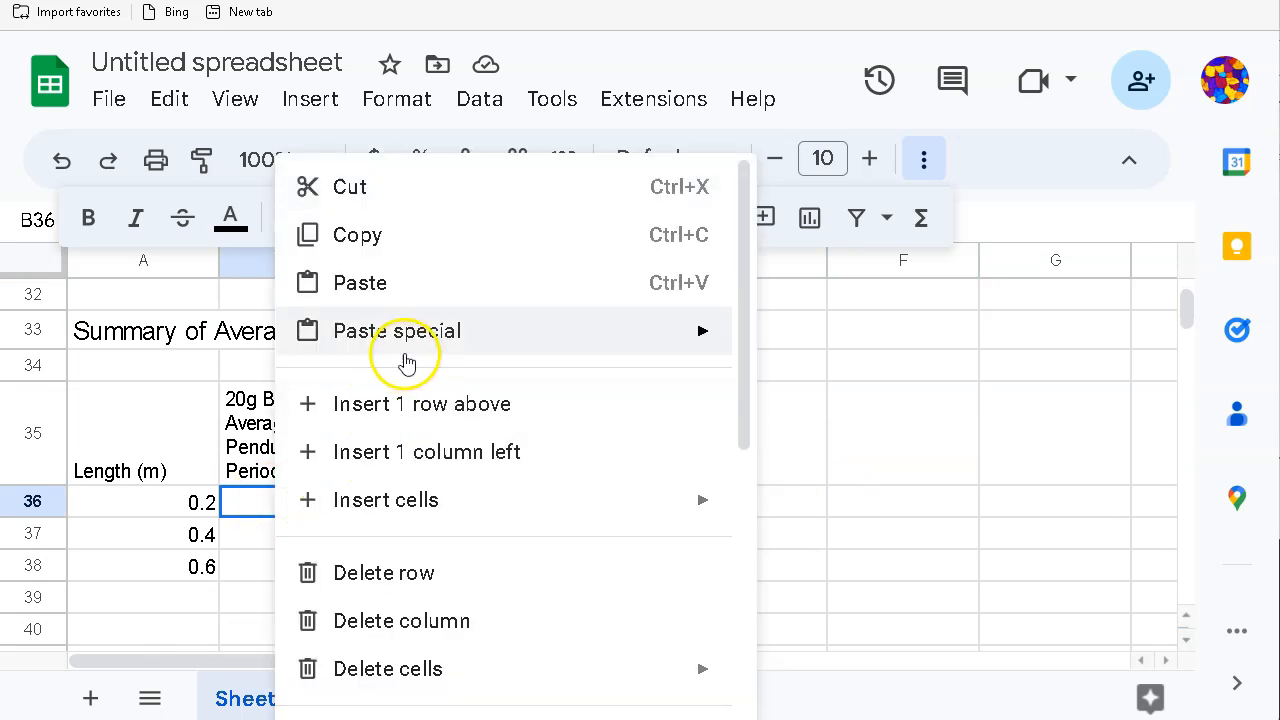
{"action": "mouse_move", "coordinate": [405, 340]}
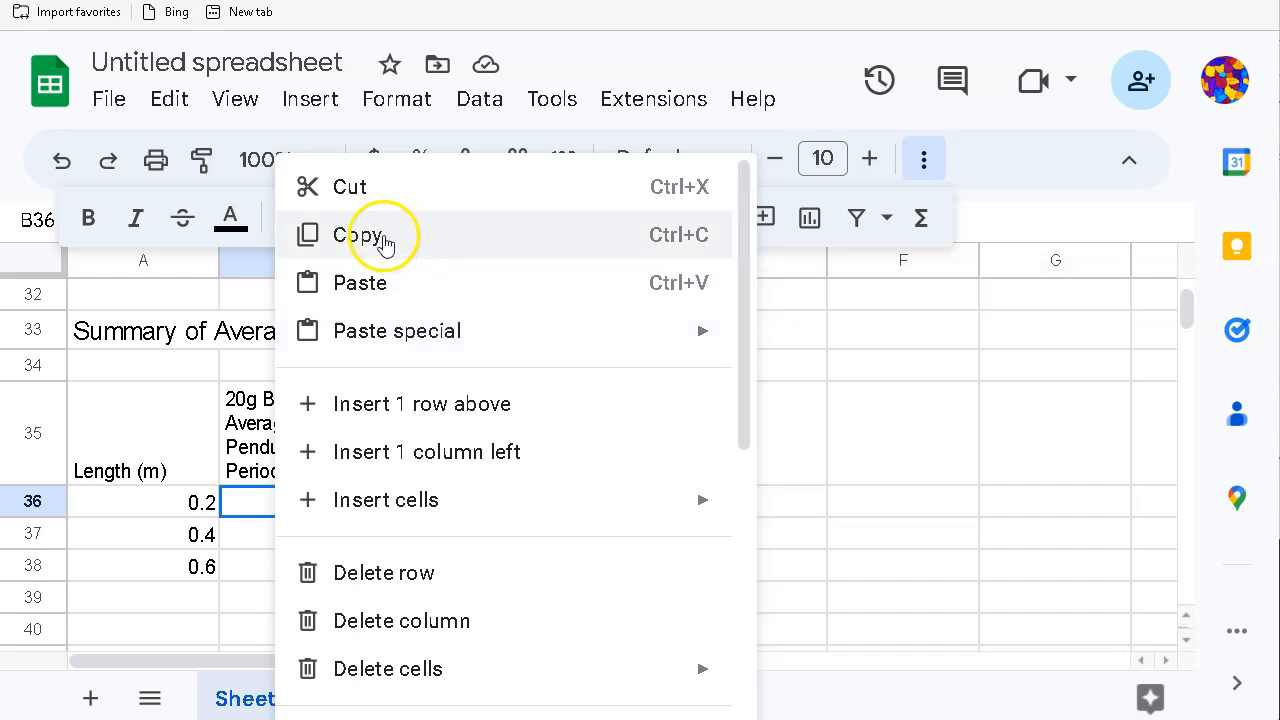
{"action": "left_click", "coordinate": [378, 287]}
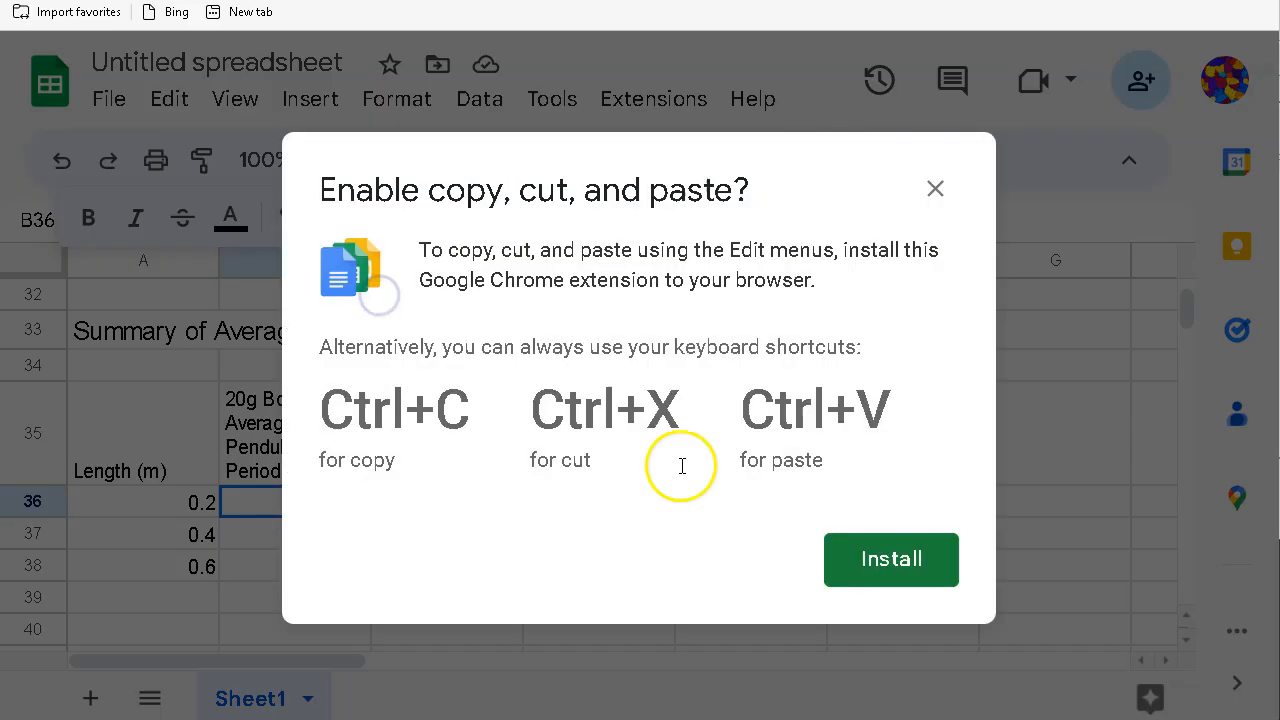
{"action": "left_click", "coordinate": [935, 188]}
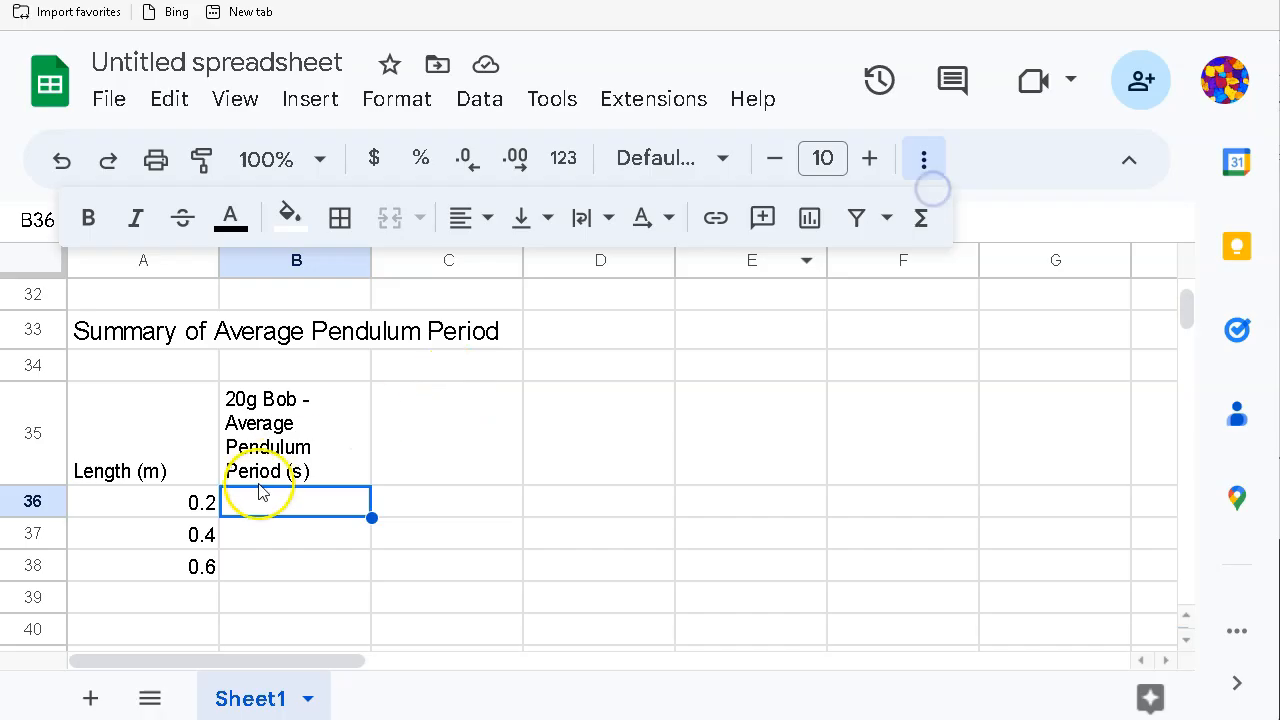
{"action": "key", "text": "ctrl+v"}
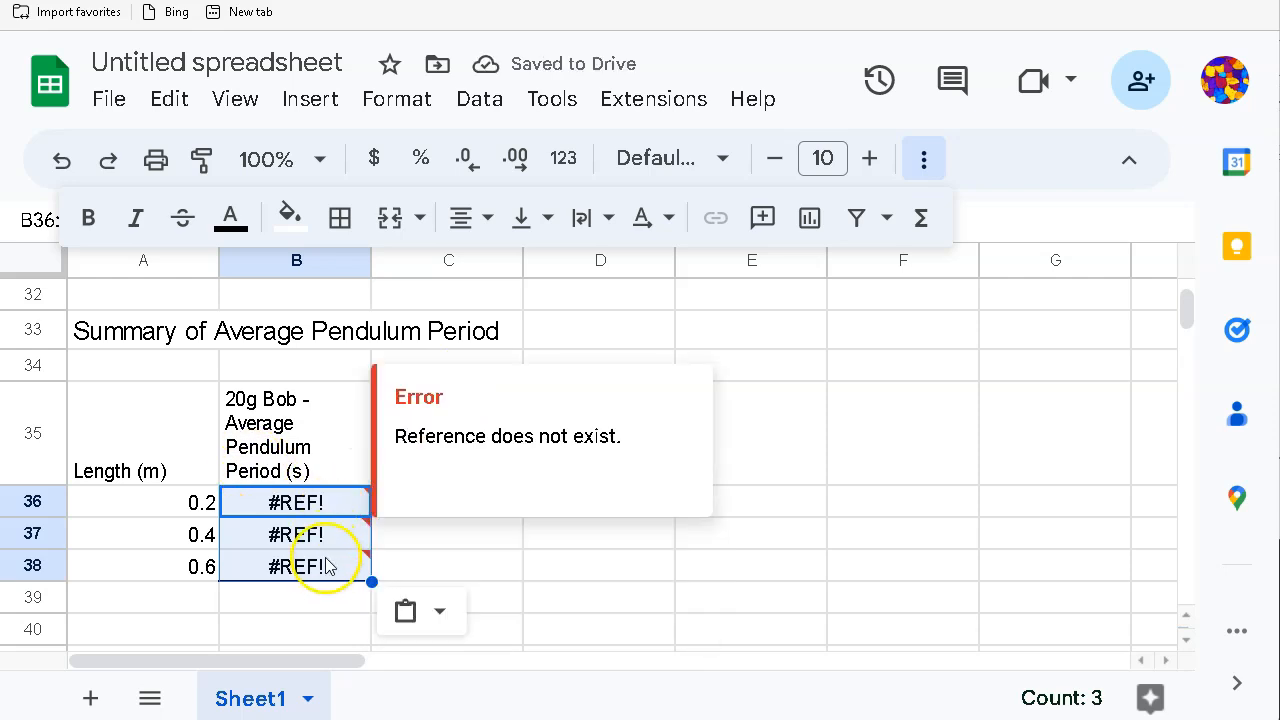
Step: Check the broken pasted formula, then clear the #REF! results from B36:B38
{"action": "double_click", "coordinate": [330, 503]}
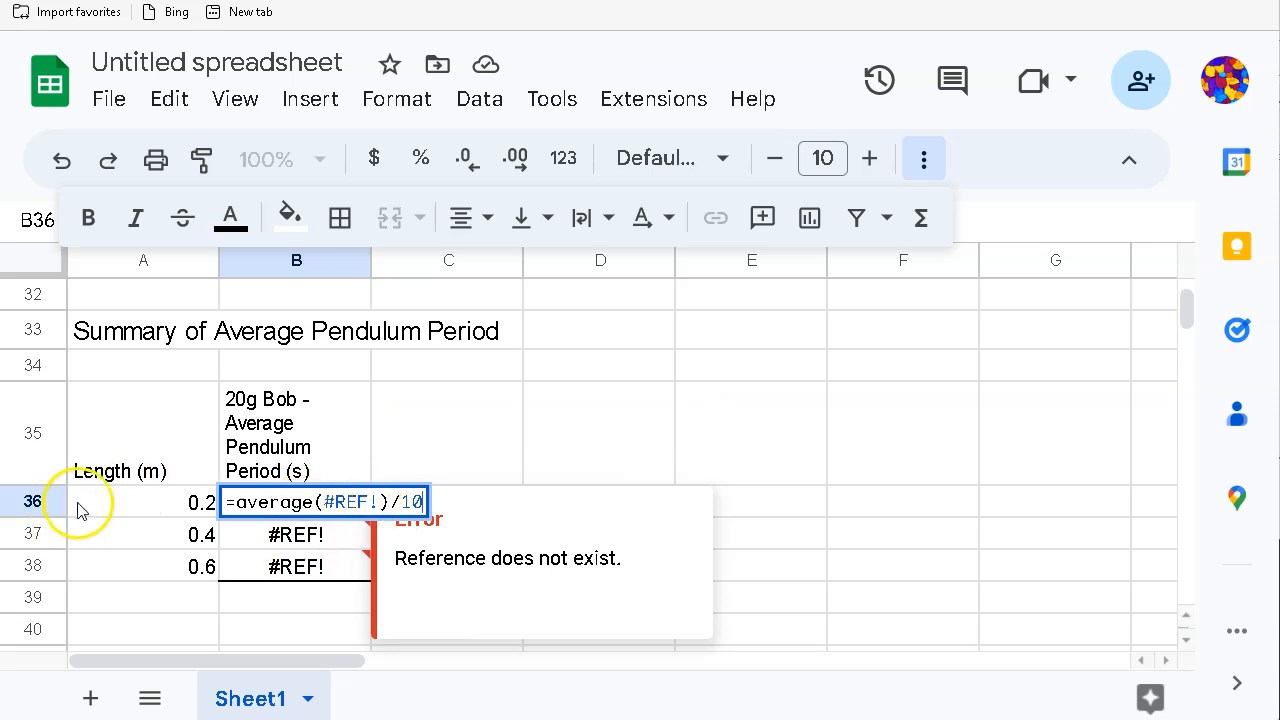
{"action": "left_click", "coordinate": [442, 540]}
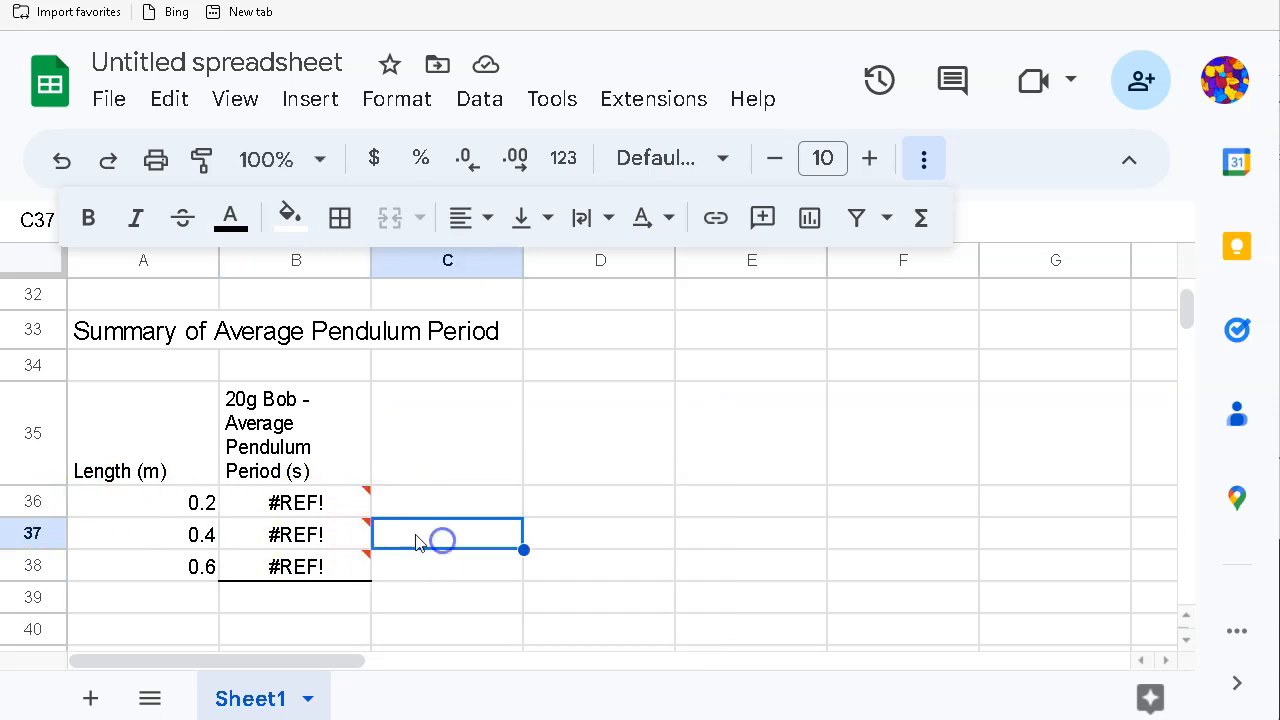
{"action": "left_click_drag", "start_coordinate": [249, 500], "coordinate": [286, 563]}
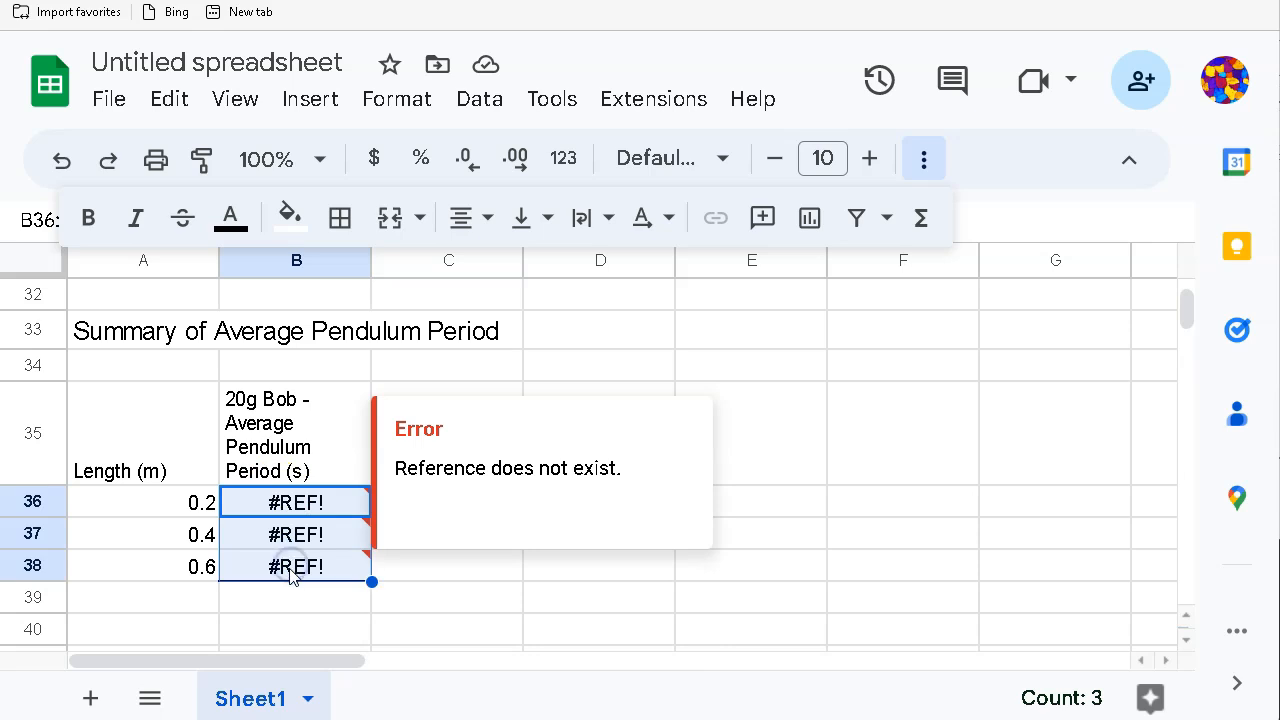
{"action": "key", "text": "Delete"}
{"action": "left_click", "coordinate": [505, 628]}
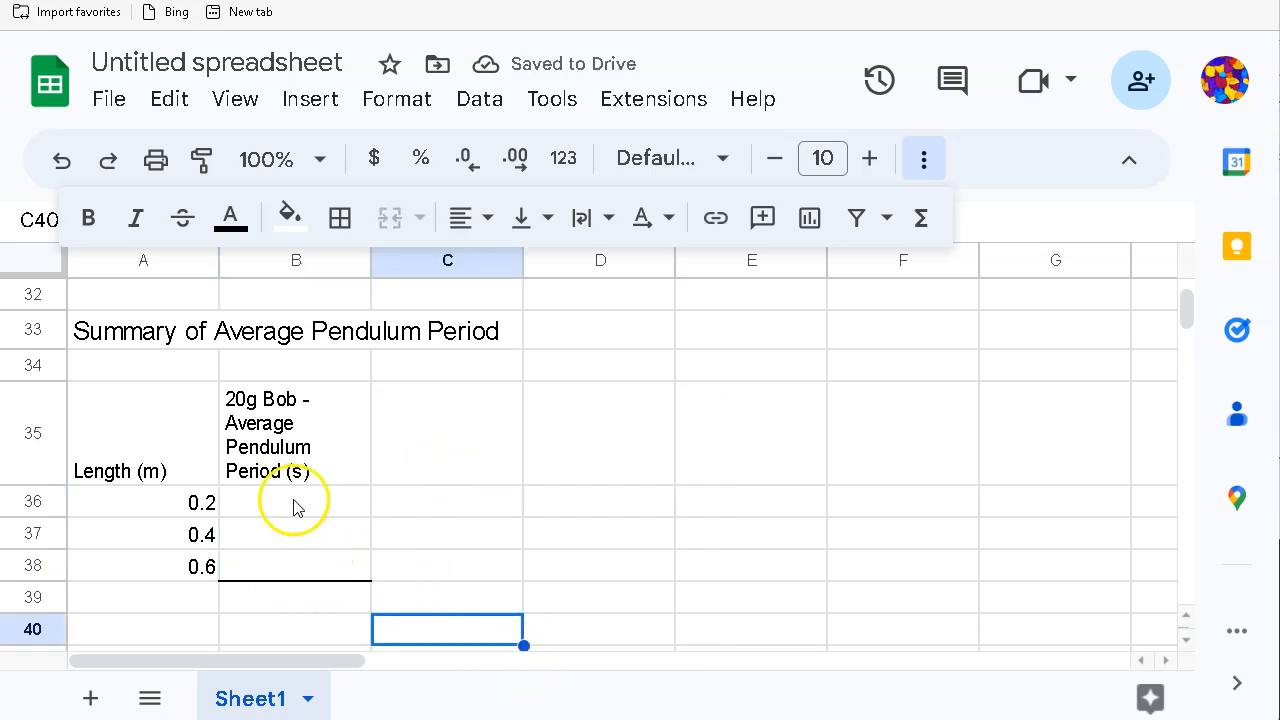
{"action": "scroll", "coordinate": [293, 507], "scroll_direction": "up", "scroll_amount": 7}
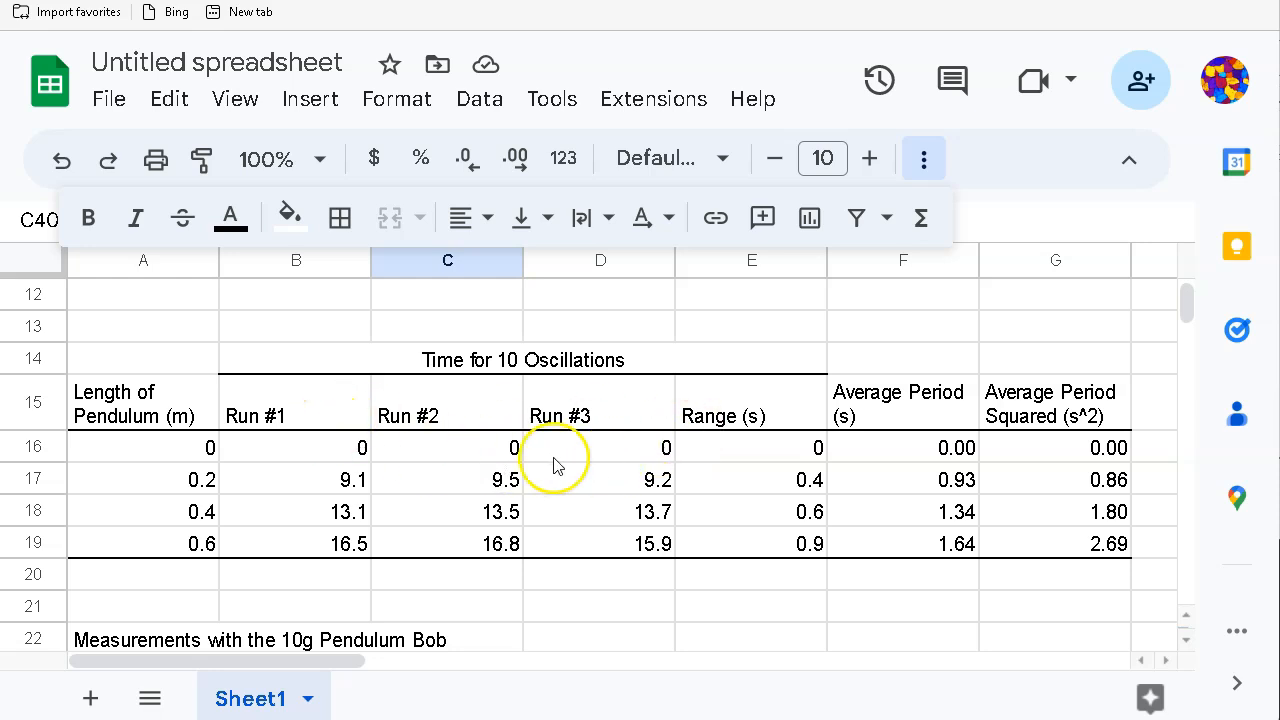
Step: Paste the 20g average periods from F17:F19 into B36:B38 as values only (0.93, 1.34, 1.64)
{"action": "scroll", "coordinate": [545, 500], "scroll_direction": "down", "scroll_amount": 2}
{"action": "scroll", "coordinate": [540, 570], "scroll_direction": "down", "scroll_amount": 5}
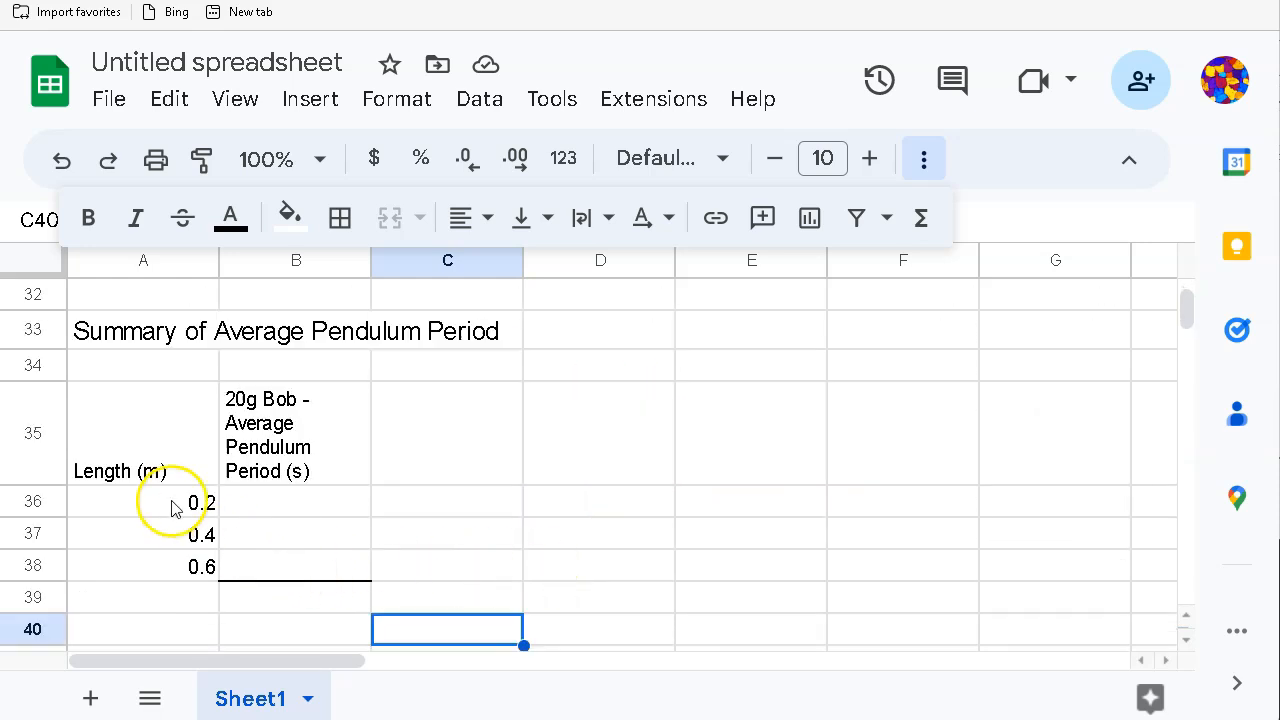
{"action": "left_click", "coordinate": [251, 506]}
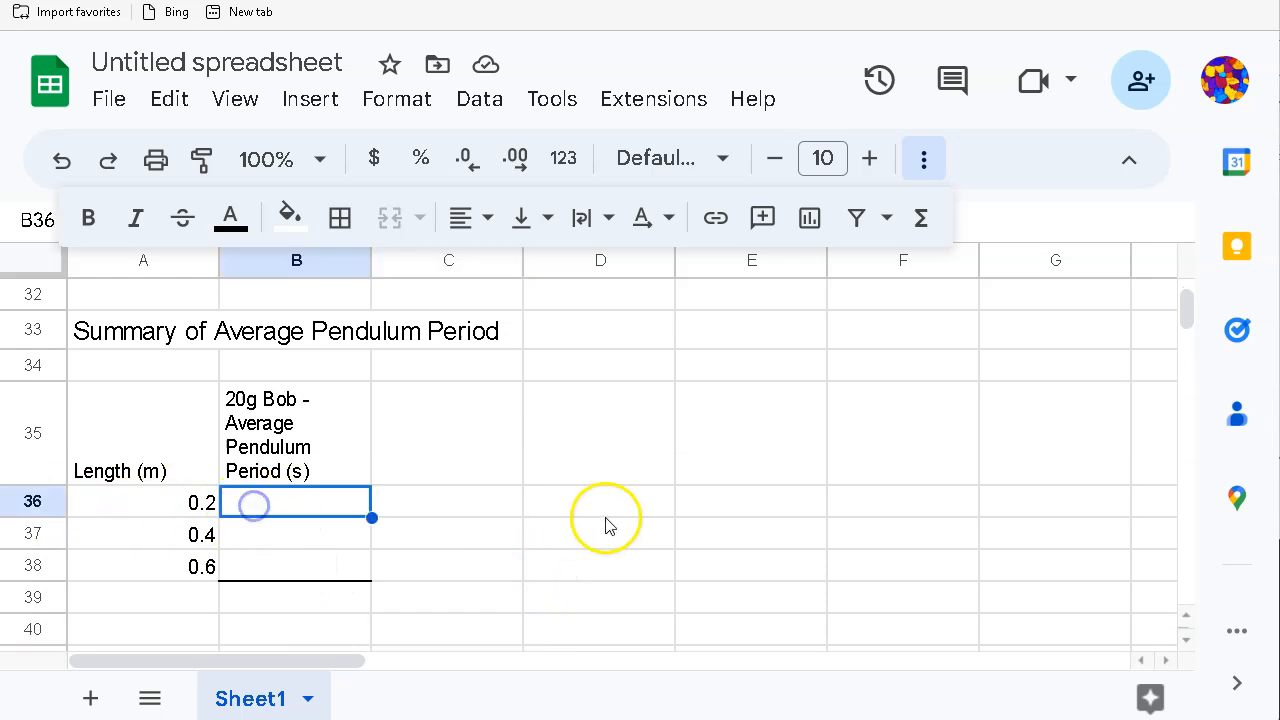
{"action": "scroll", "coordinate": [606, 523], "scroll_direction": "up", "scroll_amount": 4}
{"action": "scroll", "coordinate": [689, 503], "scroll_direction": "down", "scroll_amount": 2}
{"action": "scroll", "coordinate": [790, 440], "scroll_direction": "up", "scroll_amount": 4}
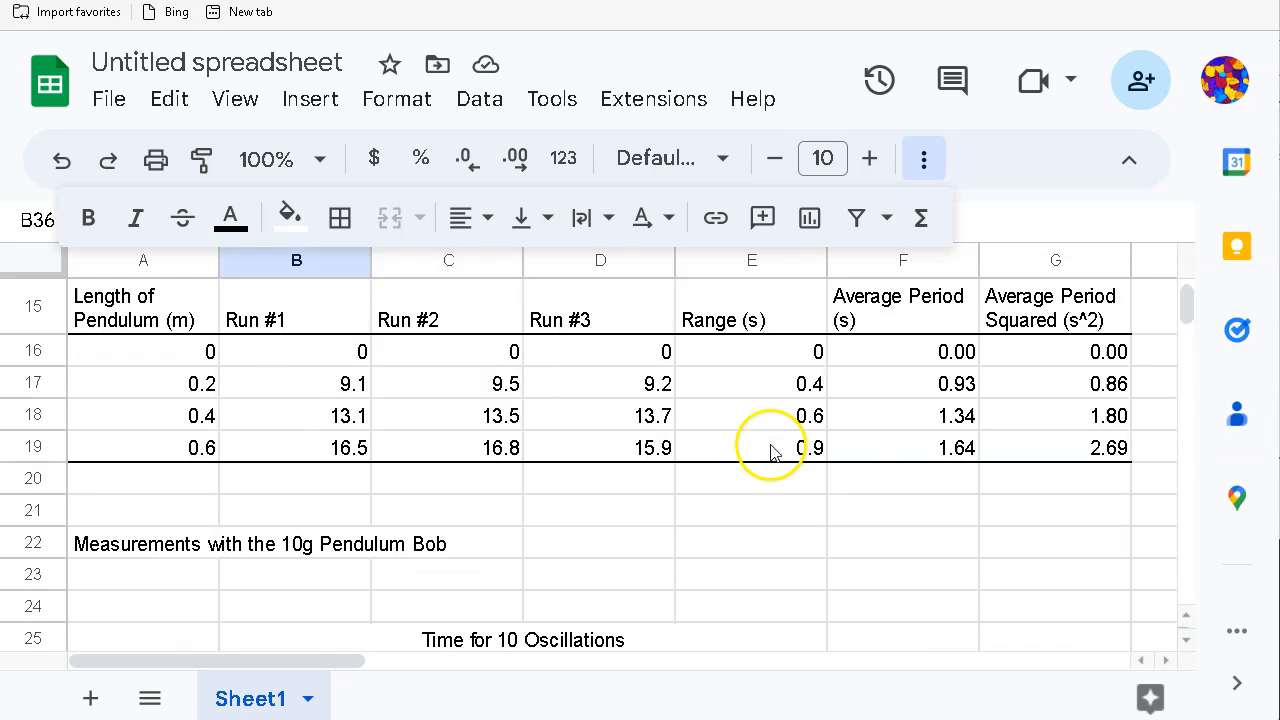
{"action": "left_click_drag", "start_coordinate": [898, 400], "coordinate": [891, 462]}
{"action": "key", "text": "ctrl+c"}
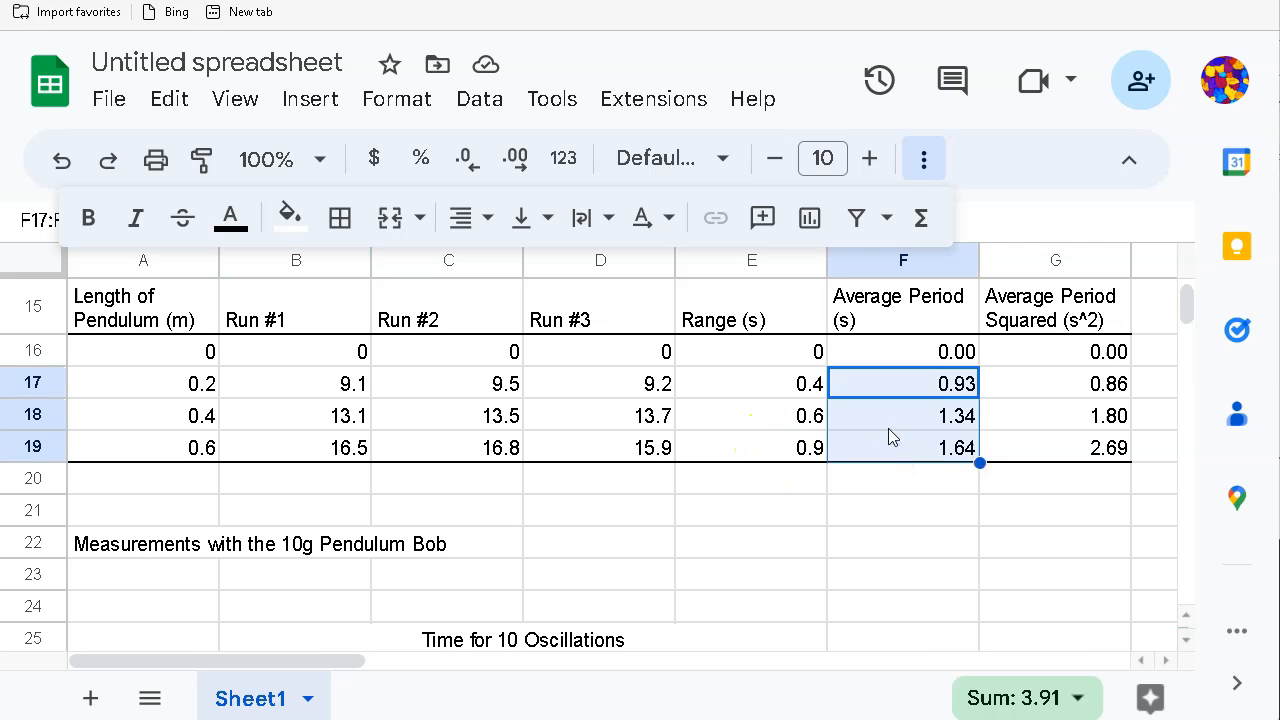
{"action": "scroll", "coordinate": [845, 533], "scroll_direction": "down", "scroll_amount": 7}
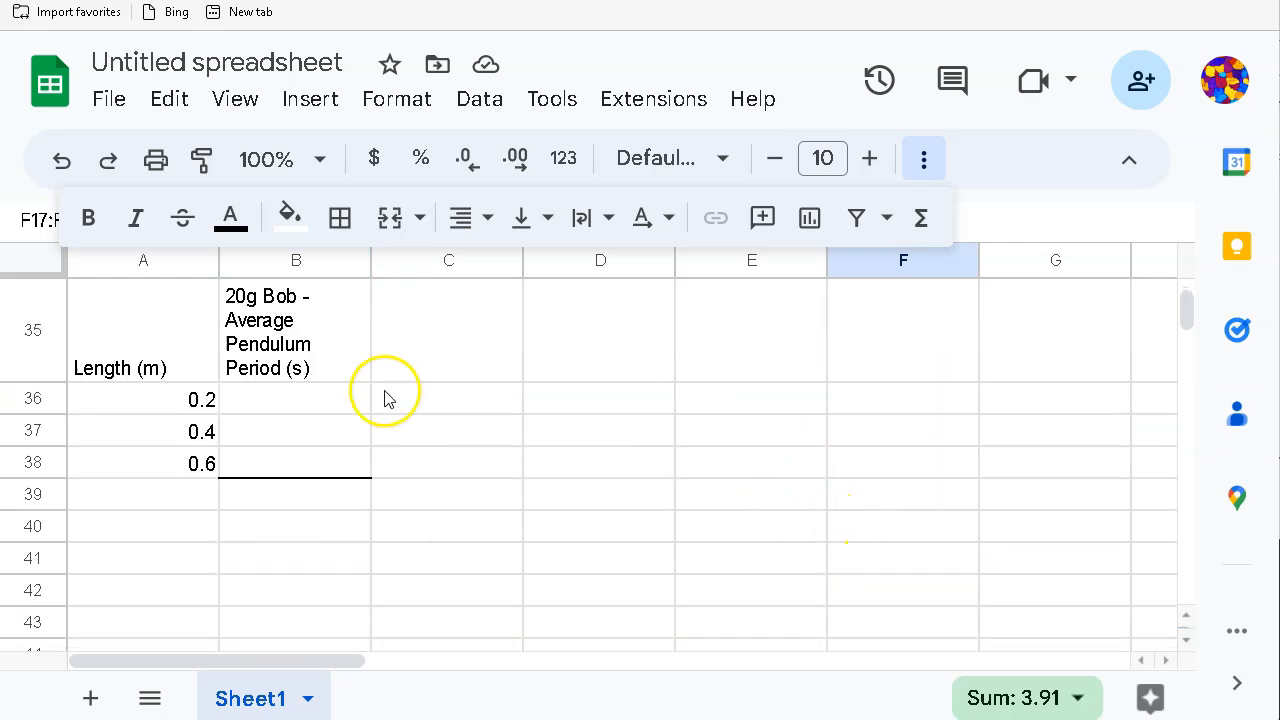
{"action": "left_click", "coordinate": [300, 400]}
{"action": "right_click", "coordinate": [303, 403]}
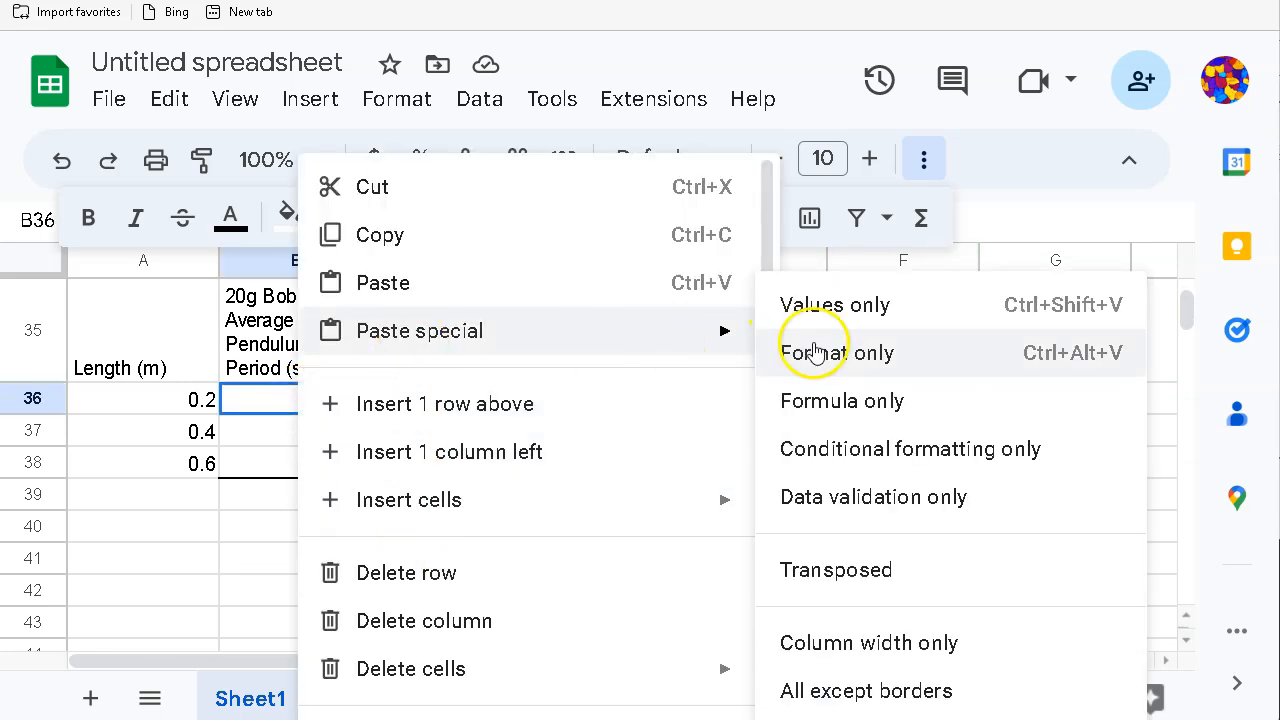
{"action": "left_click", "coordinate": [818, 318]}
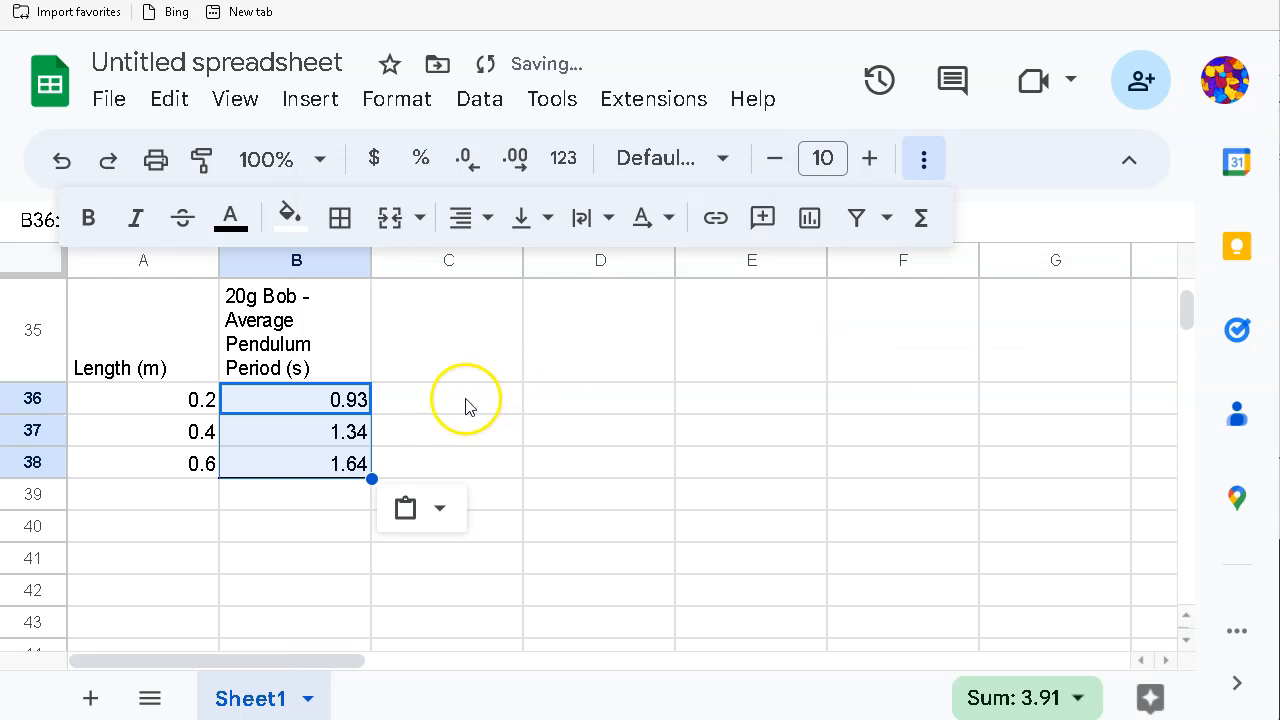
{"action": "left_click", "coordinate": [434, 363]}
{"action": "left_click", "coordinate": [270, 352]}
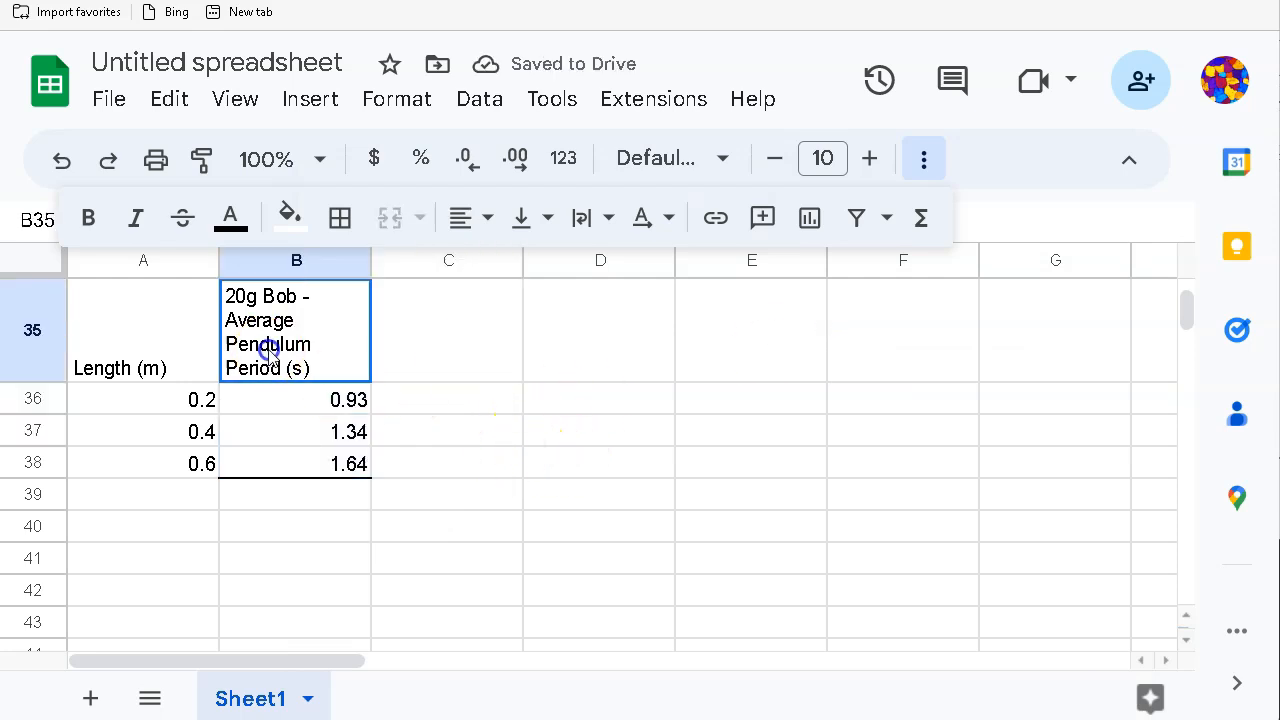
Step: Copy the B35 period header into C35
{"action": "right_click", "coordinate": [272, 358]}
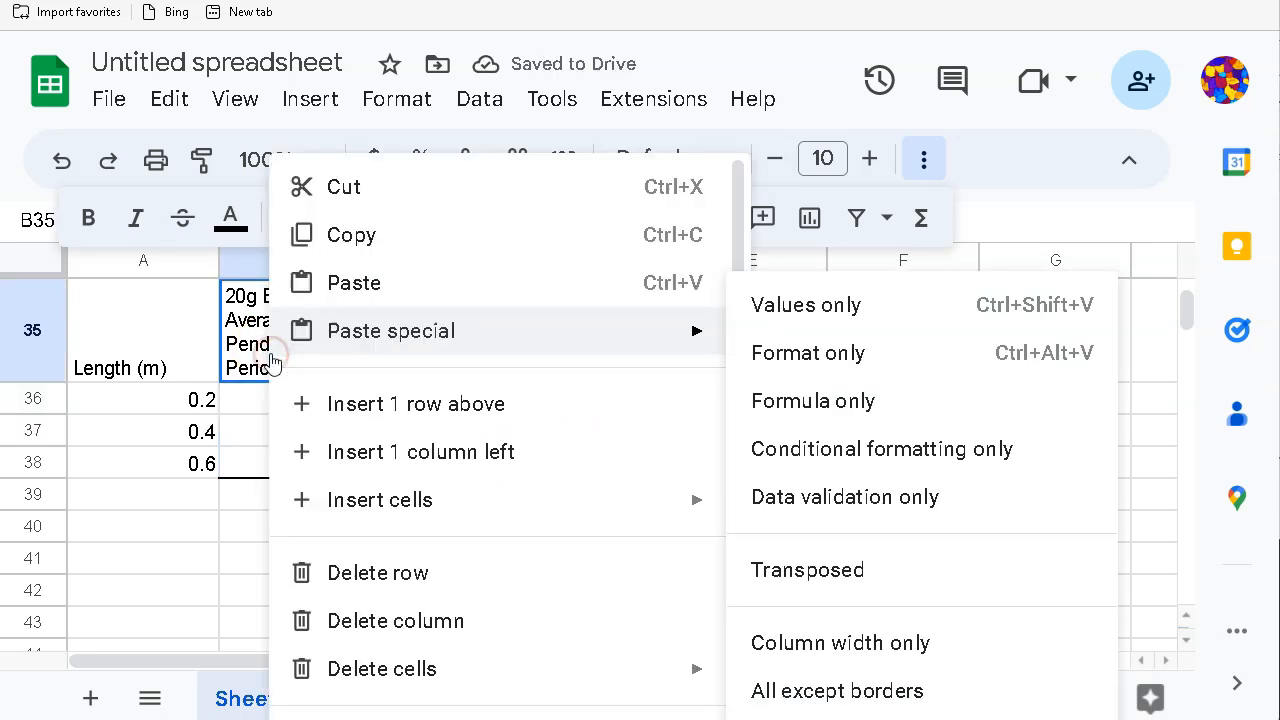
{"action": "left_click", "coordinate": [345, 255]}
{"action": "left_click", "coordinate": [423, 340]}
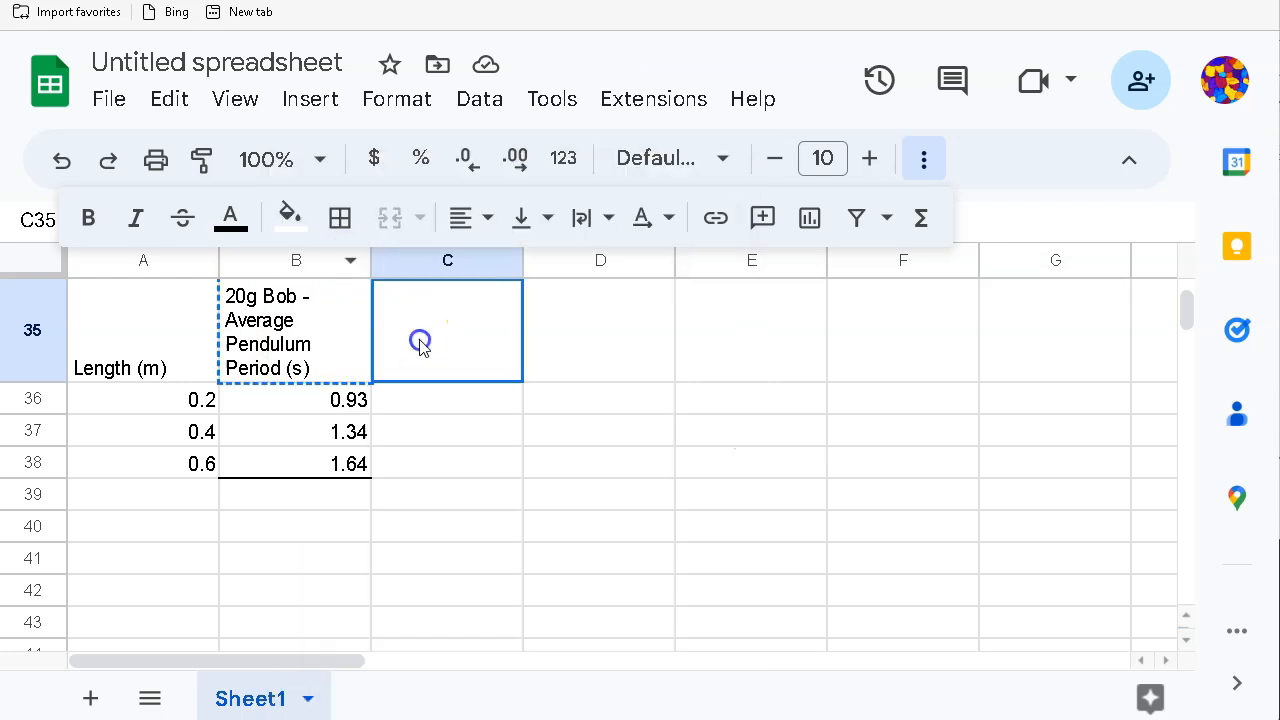
{"action": "right_click", "coordinate": [420, 340]}
{"action": "left_click", "coordinate": [478, 283]}
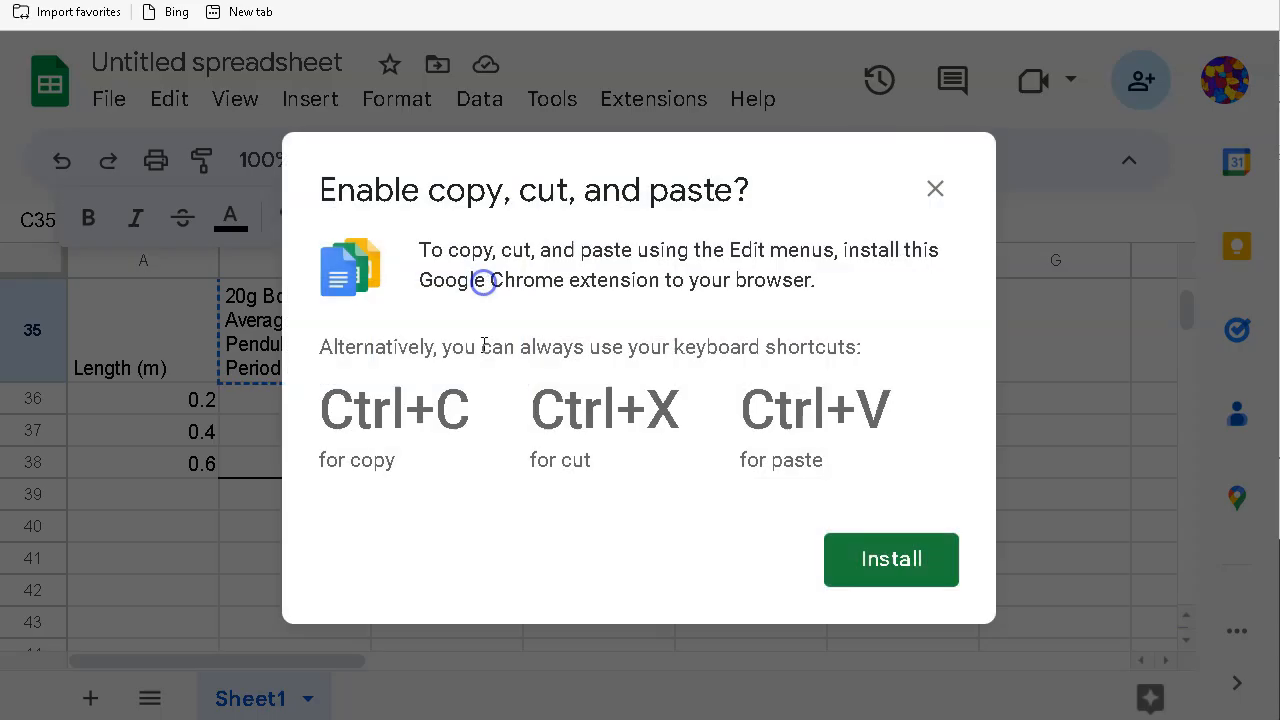
{"action": "left_click", "coordinate": [933, 191]}
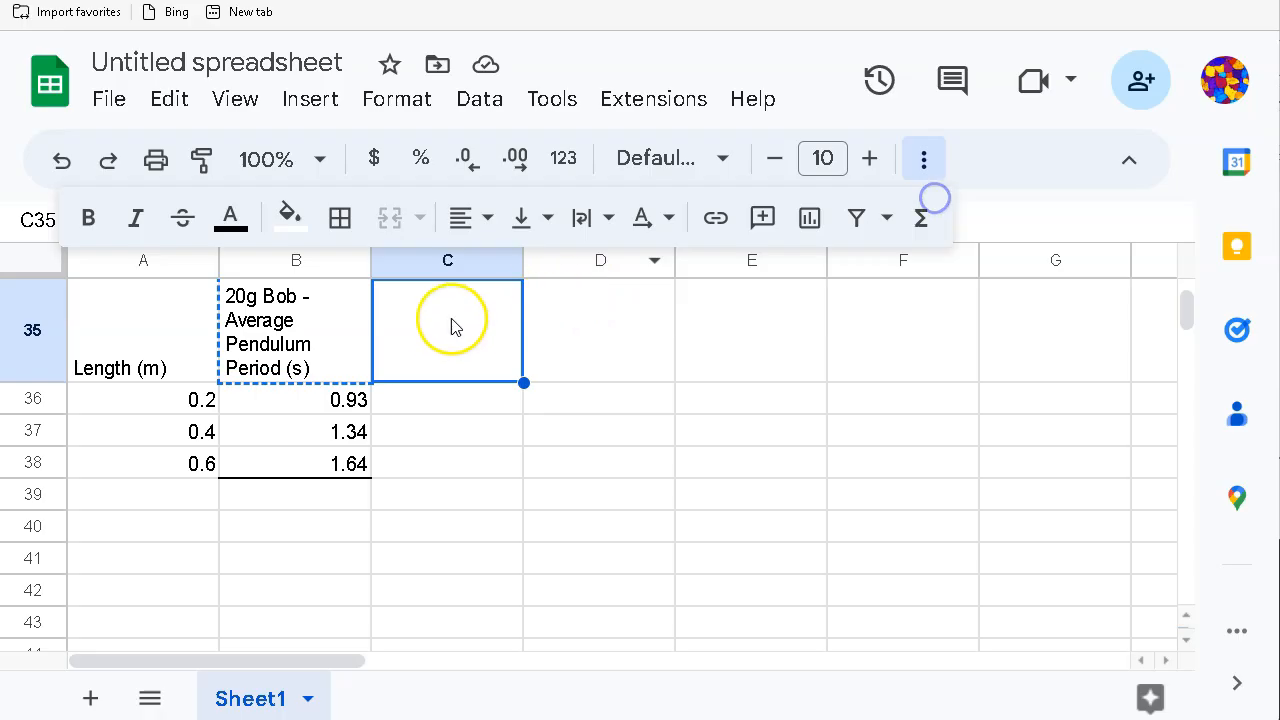
{"action": "key", "text": "ctrl+v"}
{"action": "left_click", "coordinate": [461, 440]}
{"action": "left_click", "coordinate": [430, 360]}
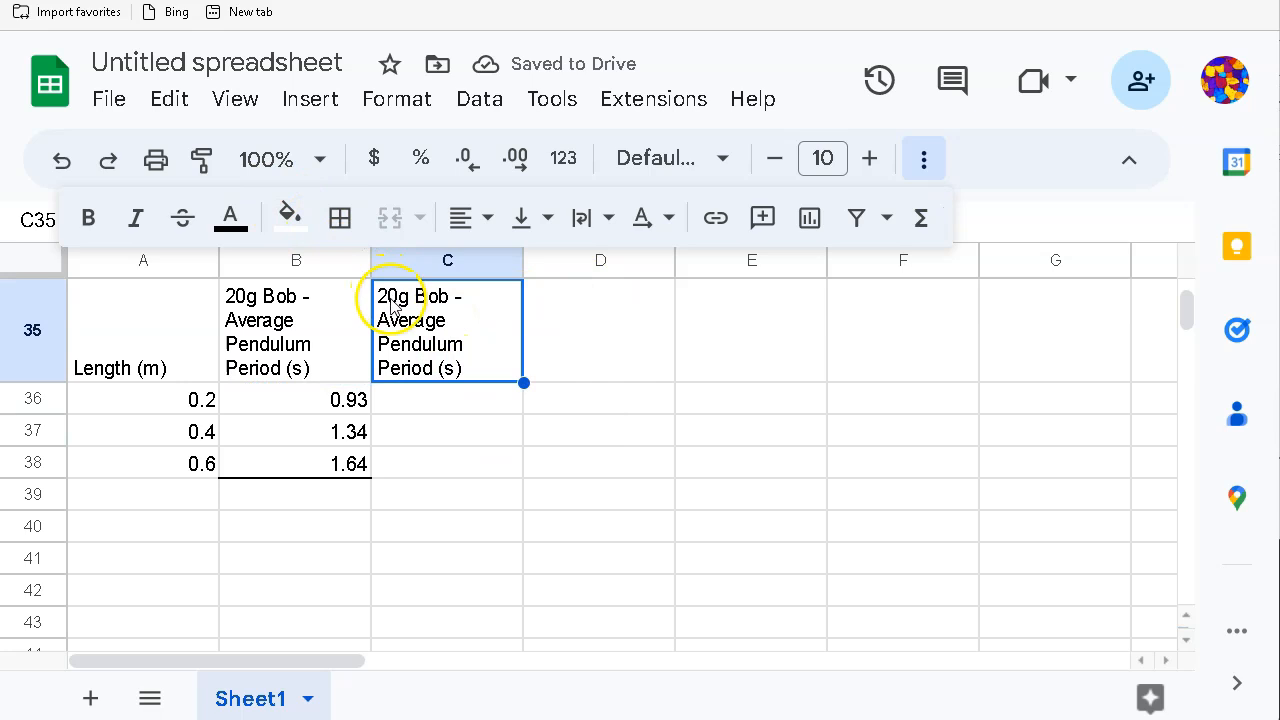
Step: Begin changing '20g' to '10g' in the C35 header
{"action": "double_click", "coordinate": [392, 305]}
{"action": "key", "text": "BackSpace"}
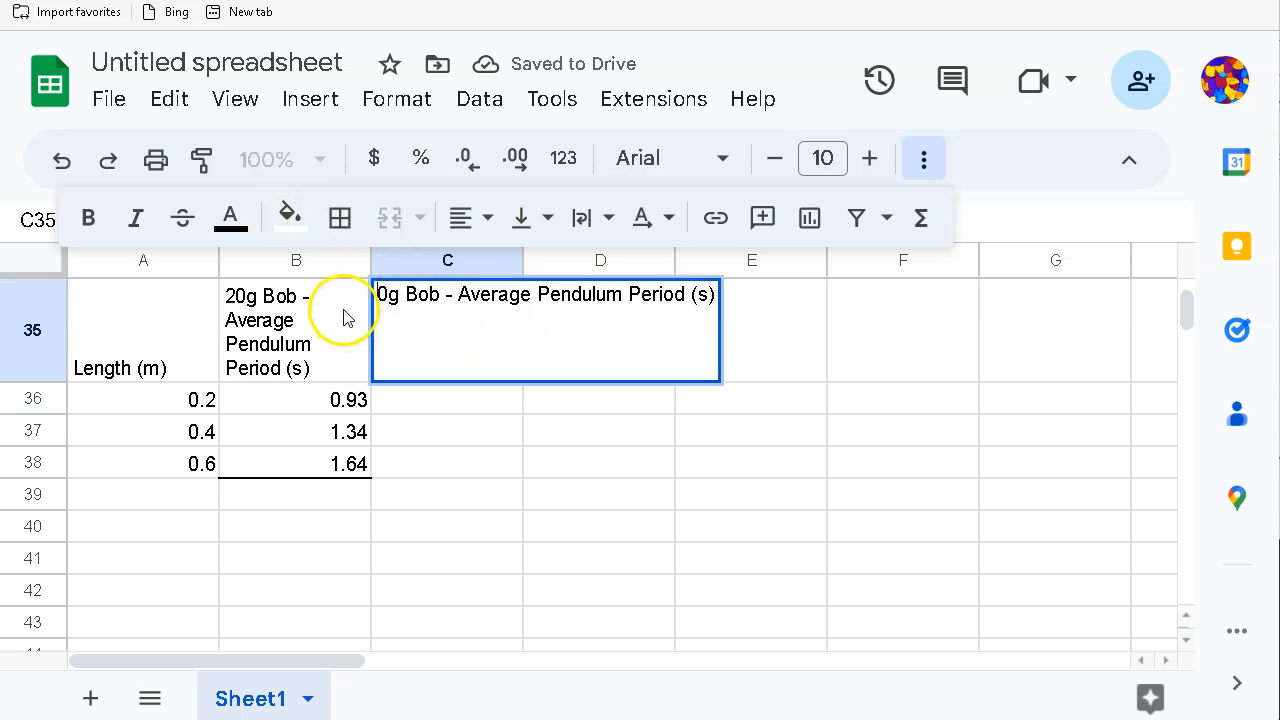
{"action": "type", "text": "`"}
{"action": "key", "text": "BackSpace"}
Step: Finish the C35 header so it reads '10g Bob - Average Pendulum Period (s)'
{"action": "type", "text": "1"}
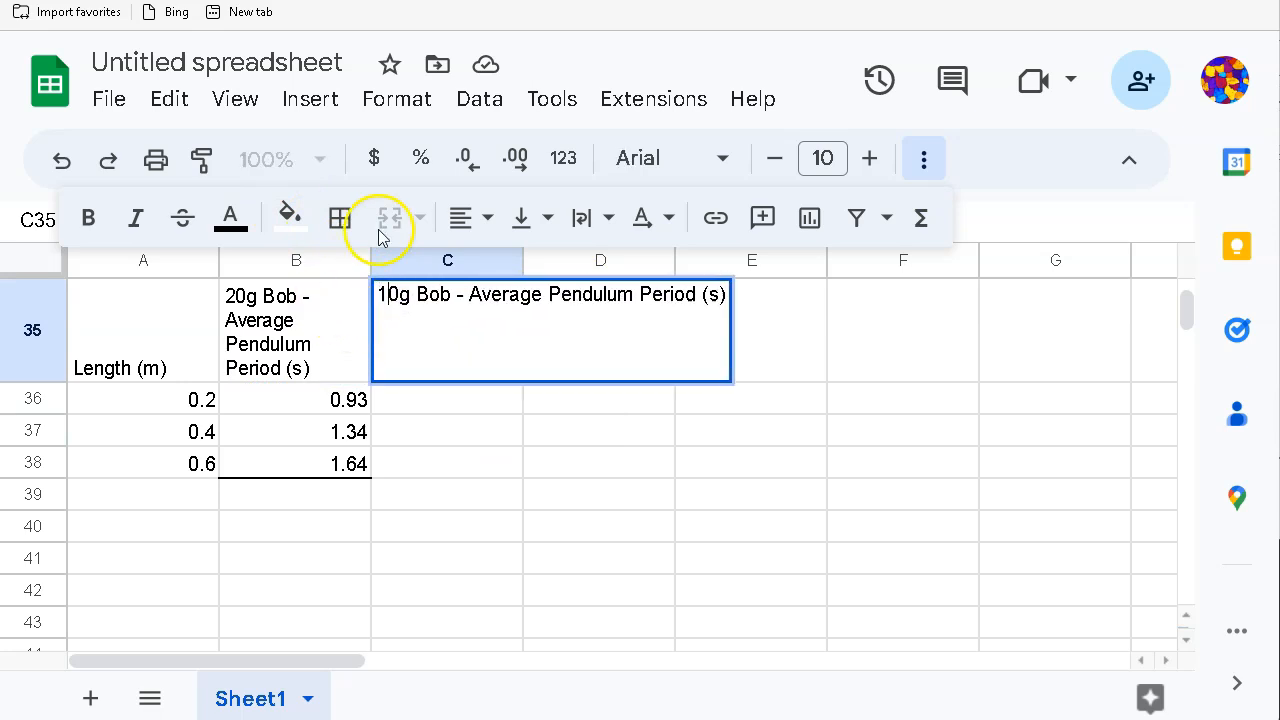
{"action": "left_click", "coordinate": [510, 441]}
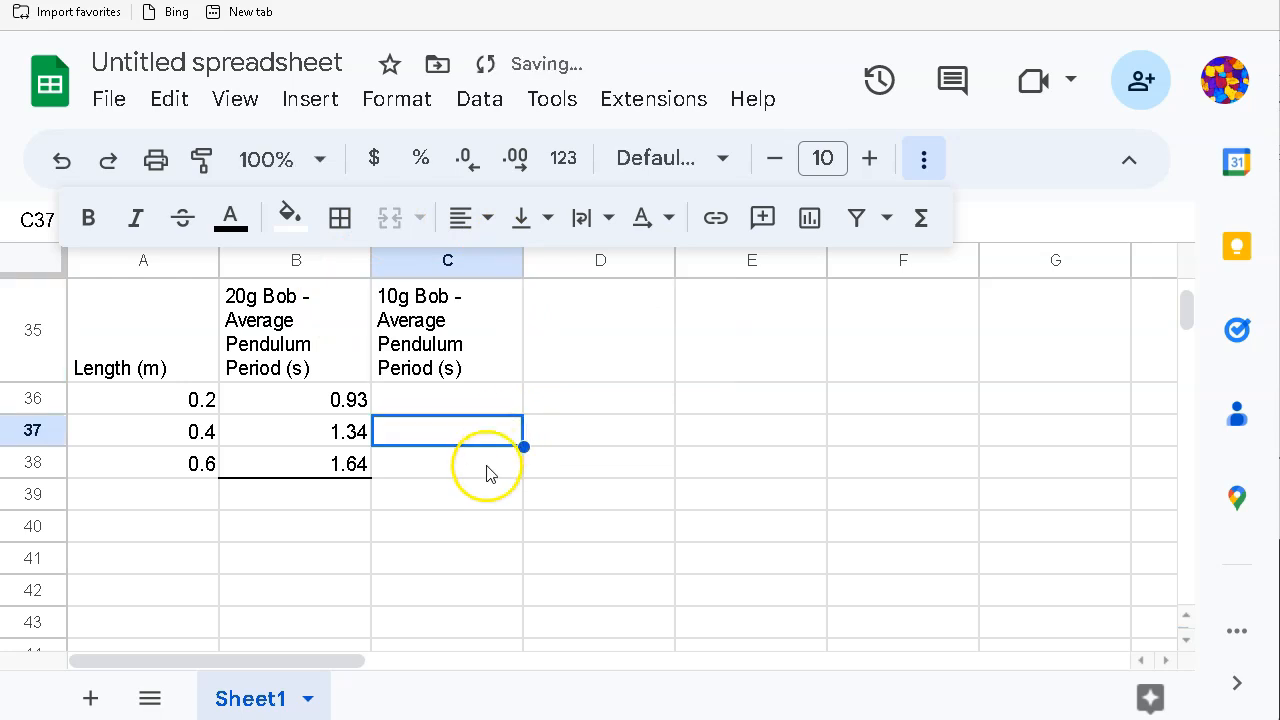
{"action": "scroll", "coordinate": [486, 471], "scroll_direction": "up", "scroll_amount": 5}
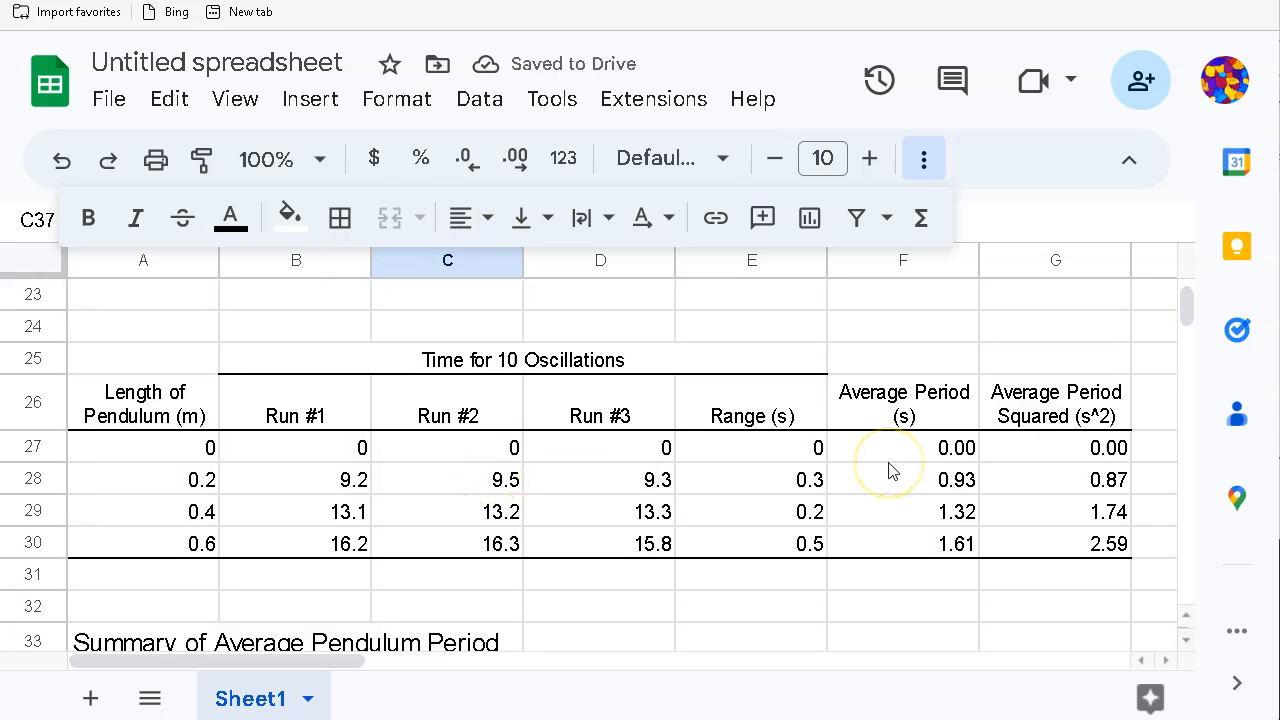
{"action": "scroll", "coordinate": [893, 471], "scroll_direction": "up", "scroll_amount": 3}
{"action": "scroll", "coordinate": [890, 478], "scroll_direction": "down", "scroll_amount": 3}
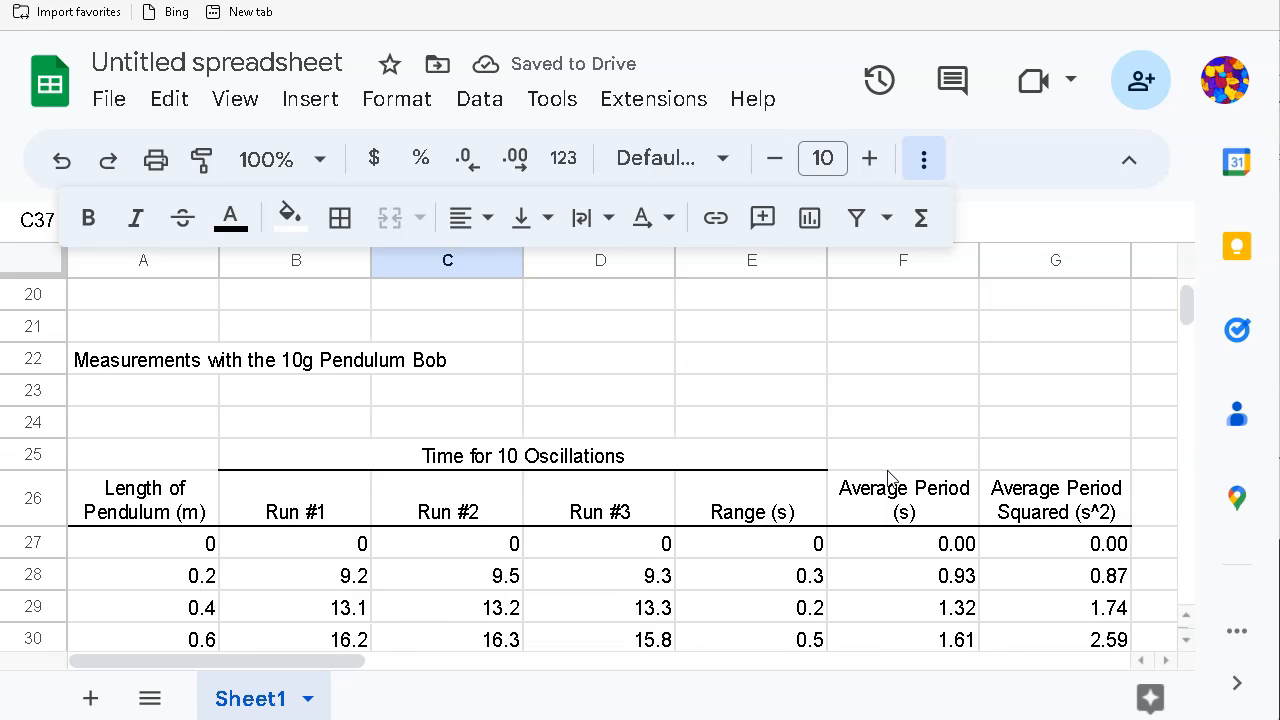
{"action": "scroll", "coordinate": [786, 480], "scroll_direction": "down", "scroll_amount": 1}
Step: Paste the 10g average periods from F28:F30 into C36:C38 as values only
{"action": "left_click_drag", "start_coordinate": [912, 515], "coordinate": [915, 580]}
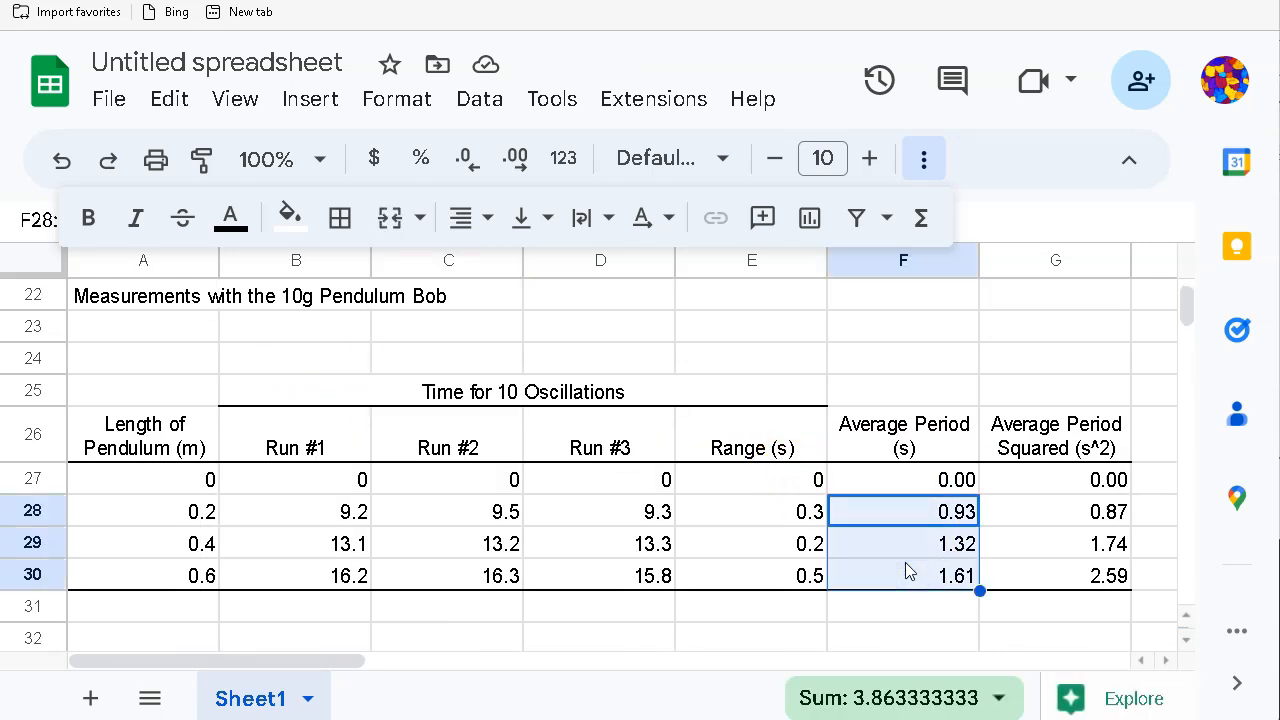
{"action": "scroll", "coordinate": [908, 571], "scroll_direction": "down", "scroll_amount": 3}
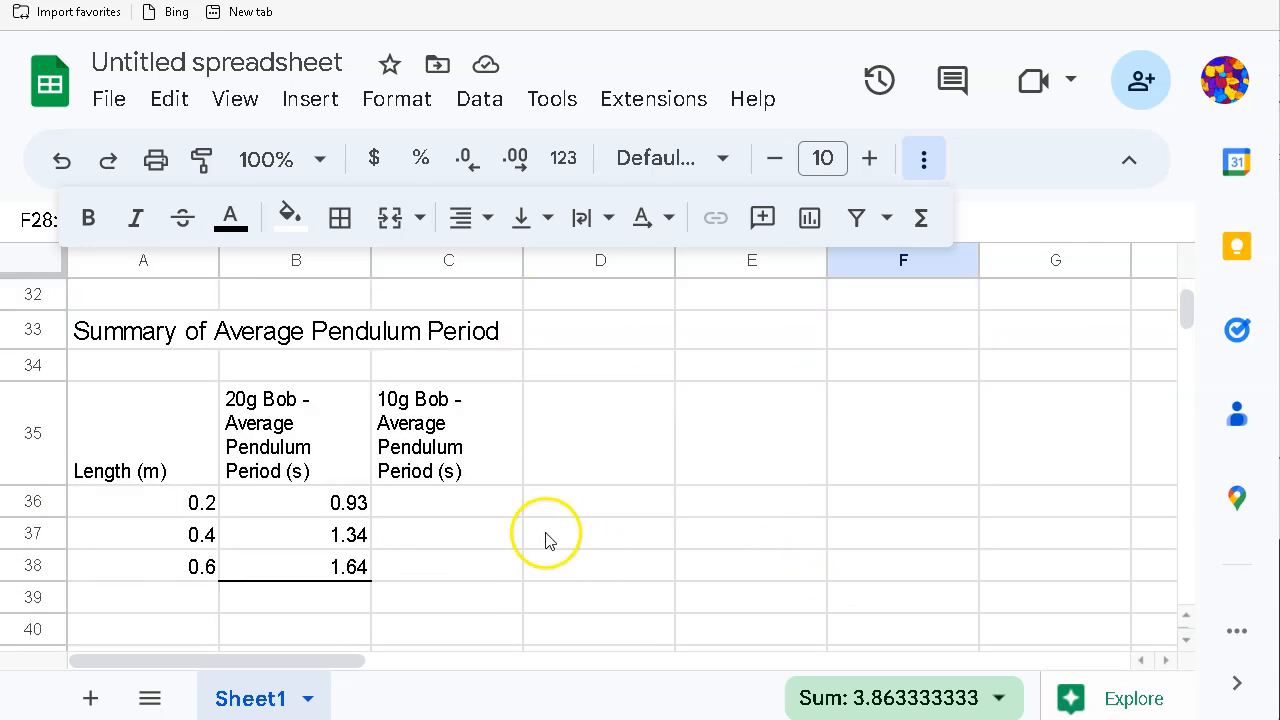
{"action": "left_click", "coordinate": [457, 500]}
{"action": "right_click", "coordinate": [459, 502]}
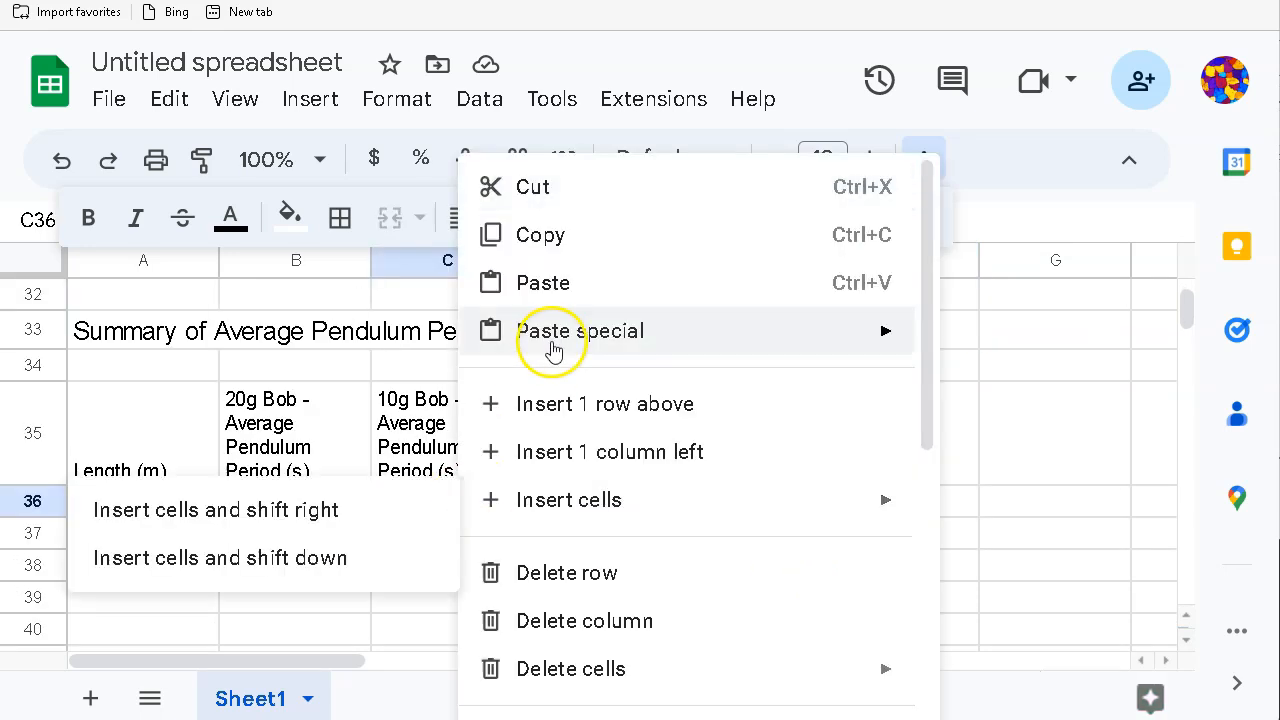
{"action": "mouse_move", "coordinate": [550, 345]}
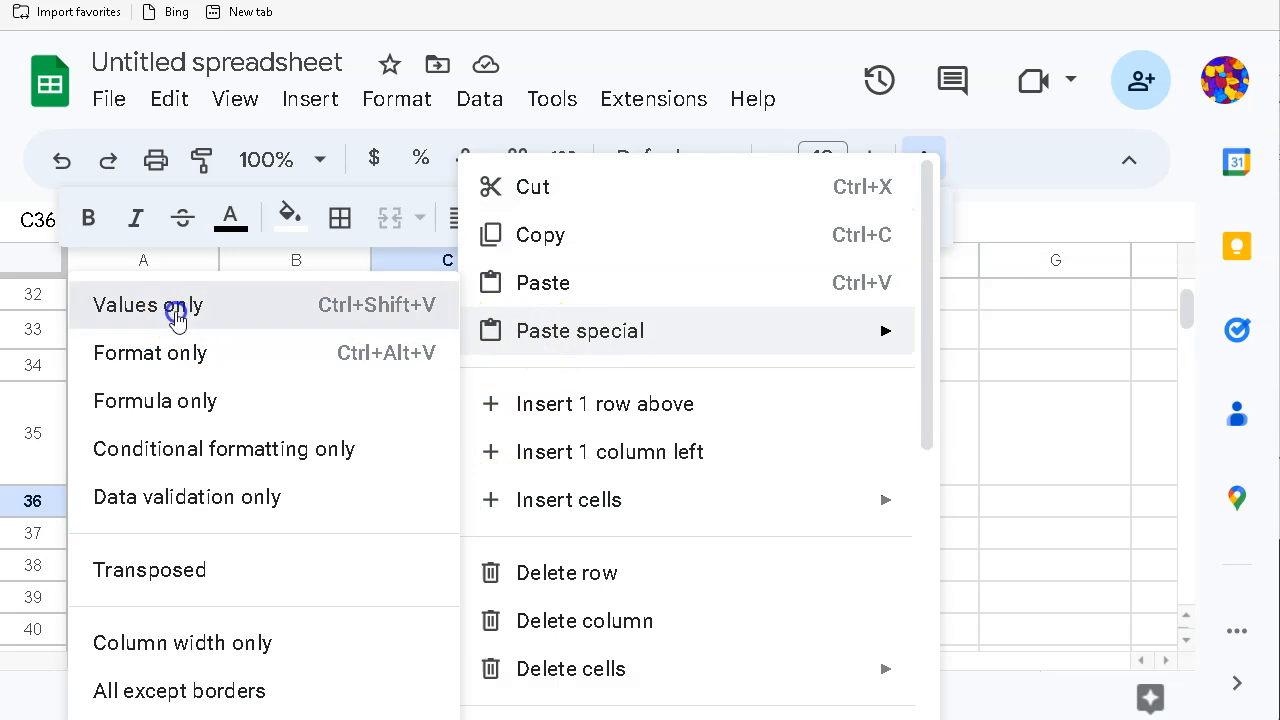
{"action": "left_click", "coordinate": [178, 305]}
{"action": "left_click", "coordinate": [603, 562]}
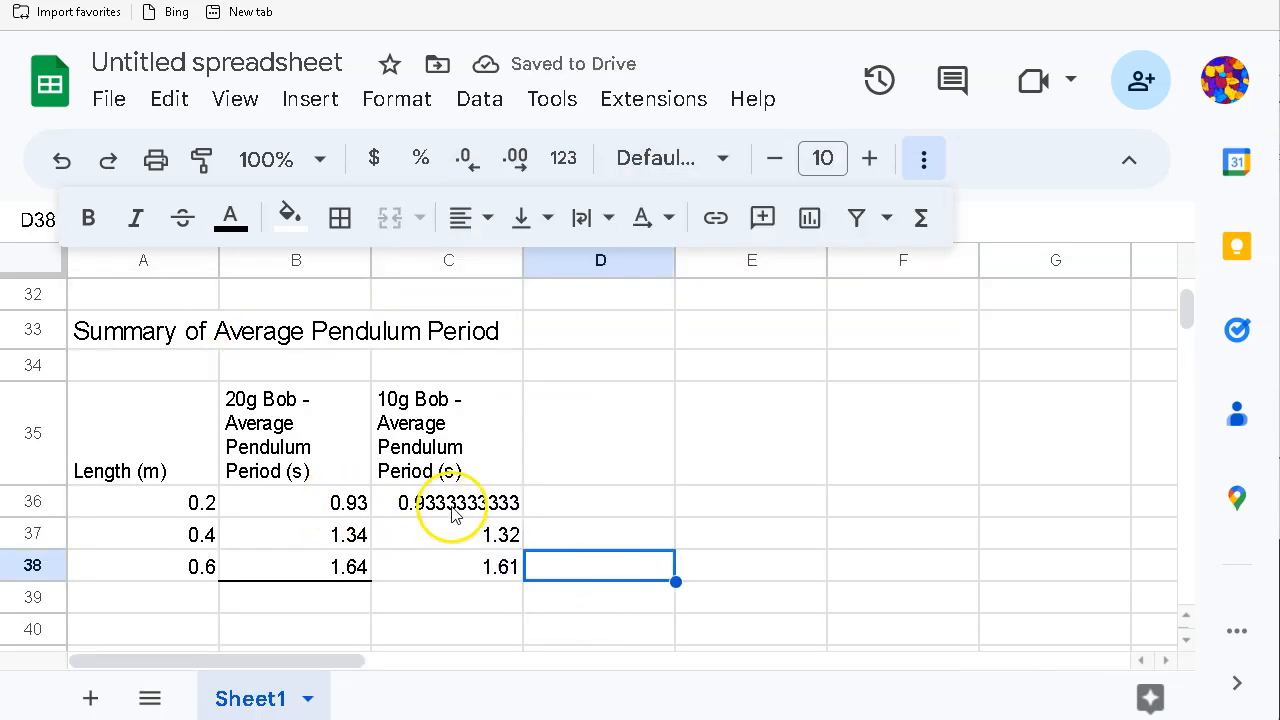
{"action": "left_click_drag", "start_coordinate": [451, 510], "coordinate": [451, 566]}
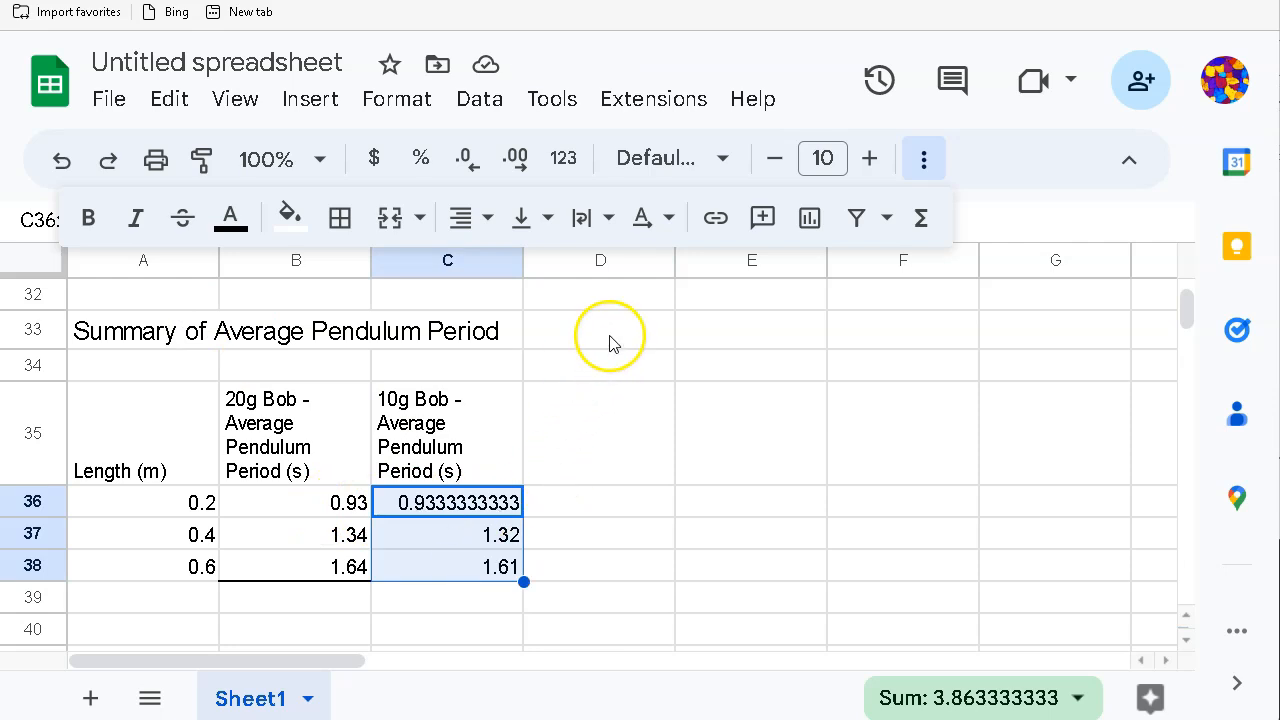
Step: Reduce the C36:C38 periods to two decimals, showing 0.93, 1.32 and 1.61
{"action": "left_click", "coordinate": [467, 160]}
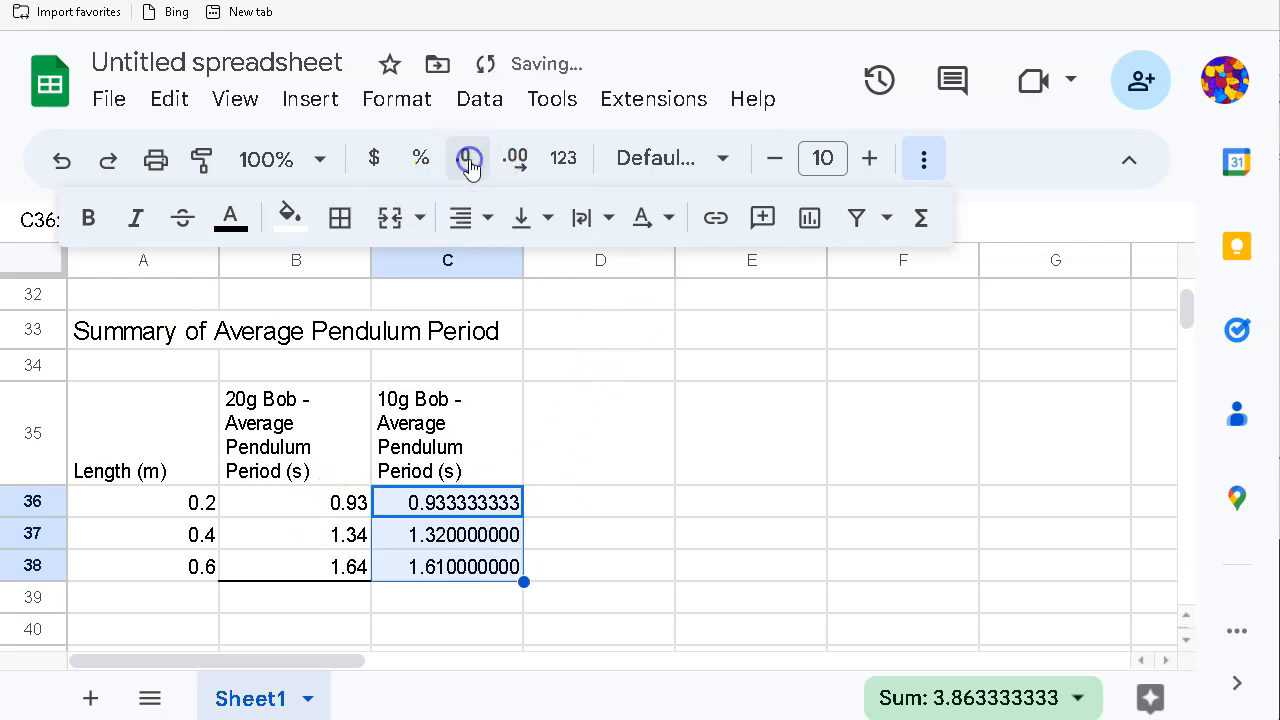
{"action": "left_click", "coordinate": [465, 160]}
{"action": "left_click", "coordinate": [464, 160]}
{"action": "left_click", "coordinate": [464, 160]}
{"action": "left_click", "coordinate": [464, 160]}
{"action": "left_click", "coordinate": [464, 160]}
{"action": "left_click", "coordinate": [464, 160]}
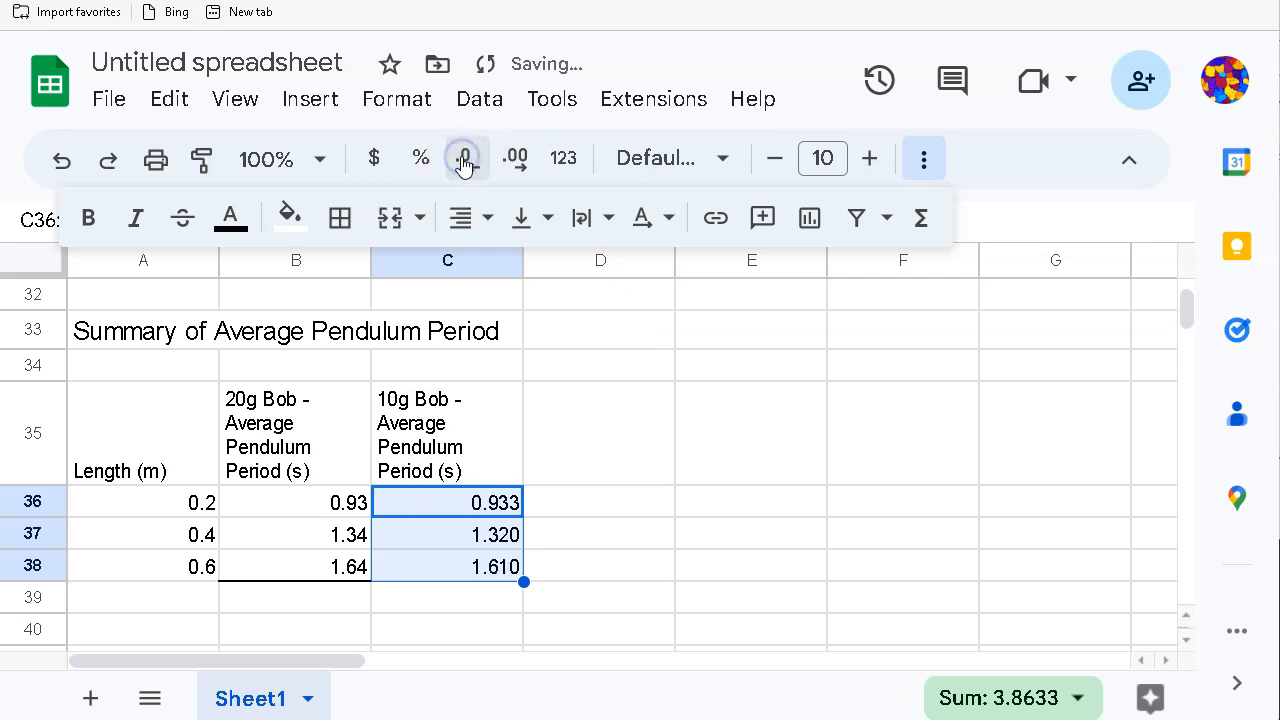
{"action": "left_click", "coordinate": [464, 160]}
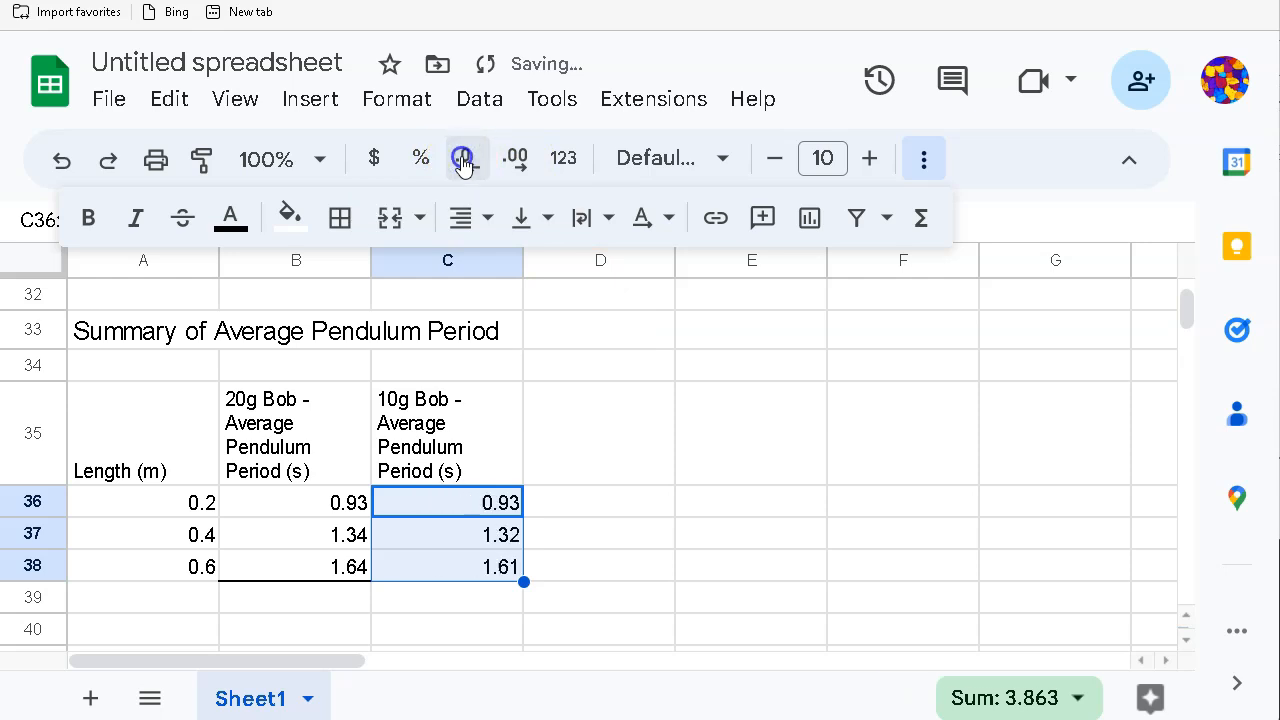
{"action": "left_click", "coordinate": [620, 574]}
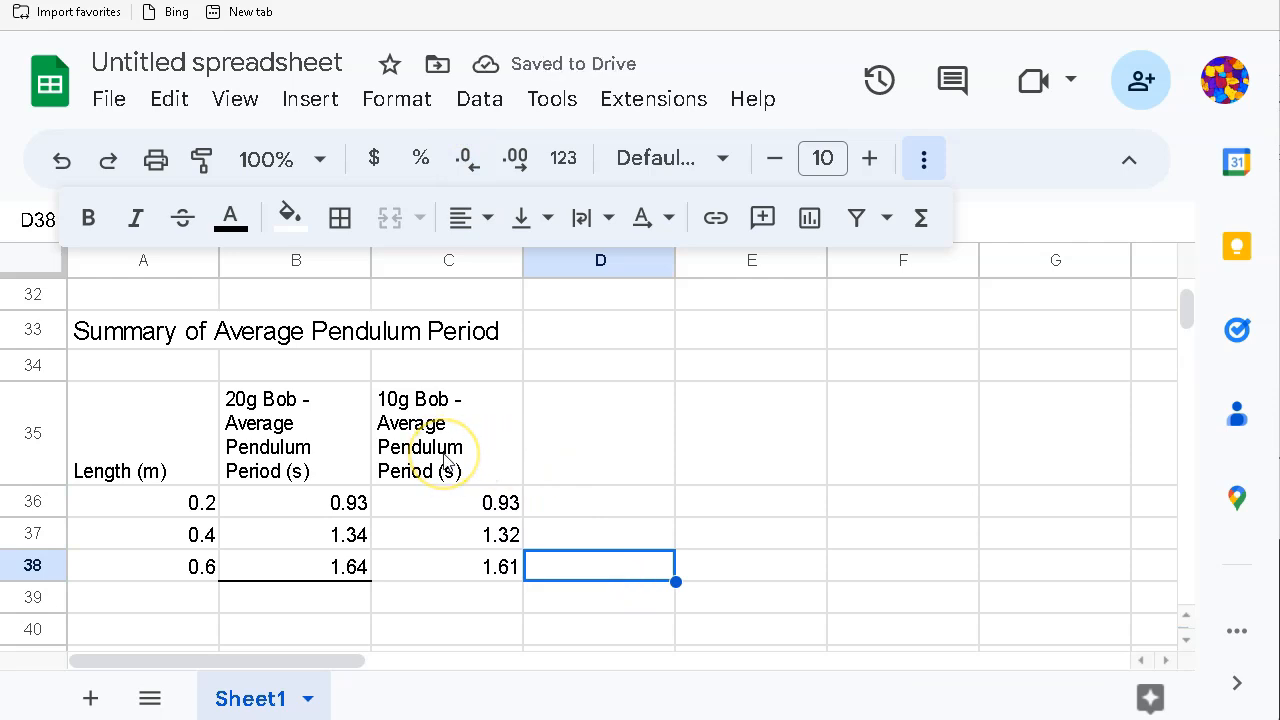
{"action": "left_click", "coordinate": [562, 463]}
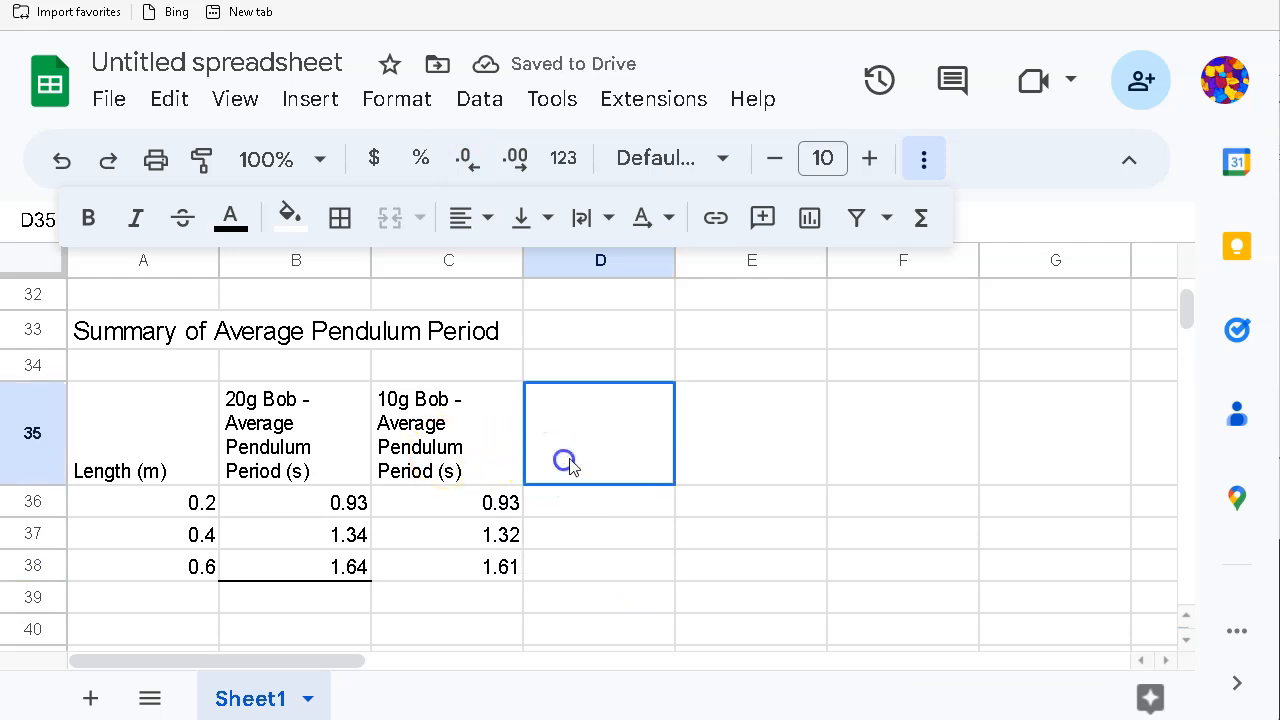
Step: Enter the header 'Change in Period due to the change in pendulum mass' in E35
{"action": "left_click", "coordinate": [707, 460]}
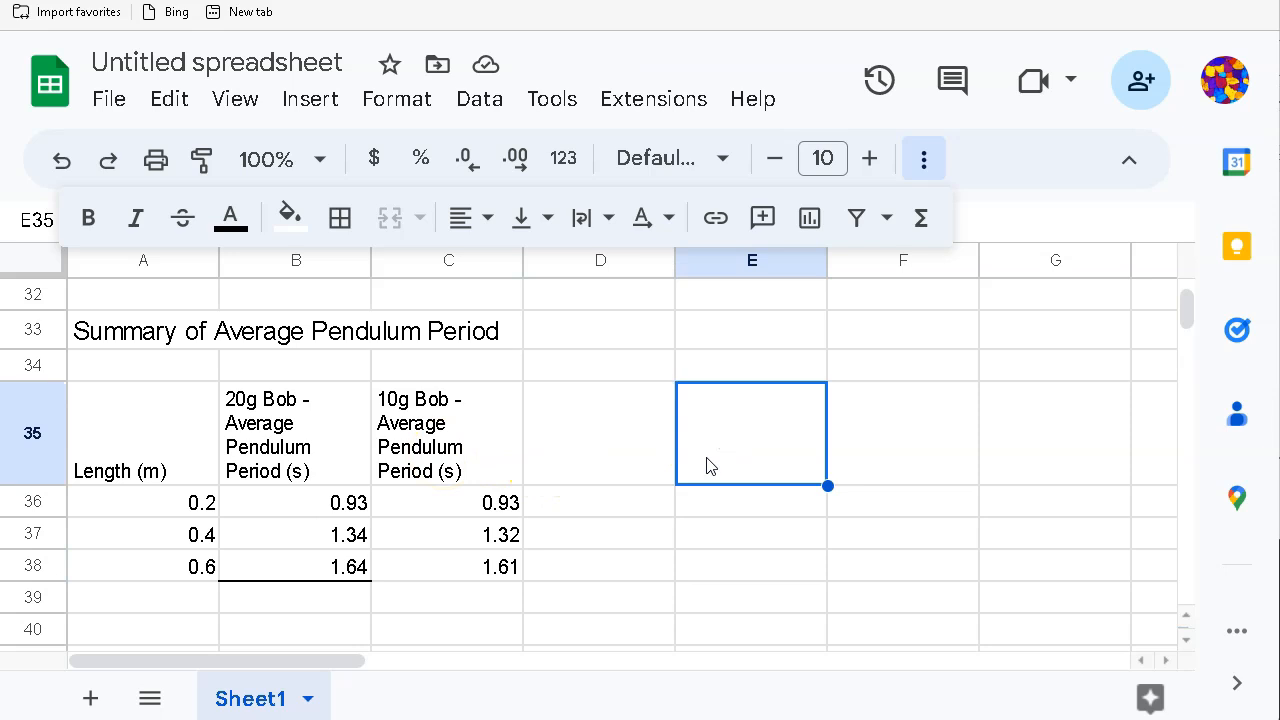
{"action": "type", "text": "C"}
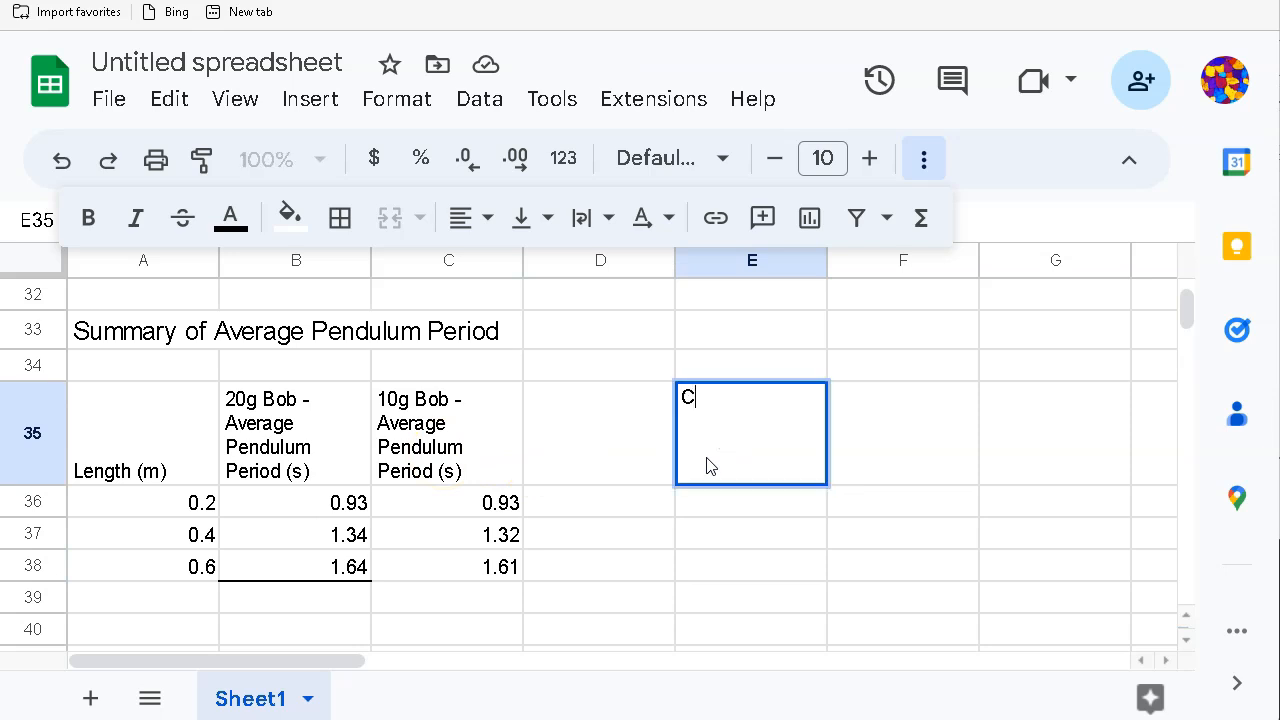
{"action": "type", "text": "hange in Period due to the "}
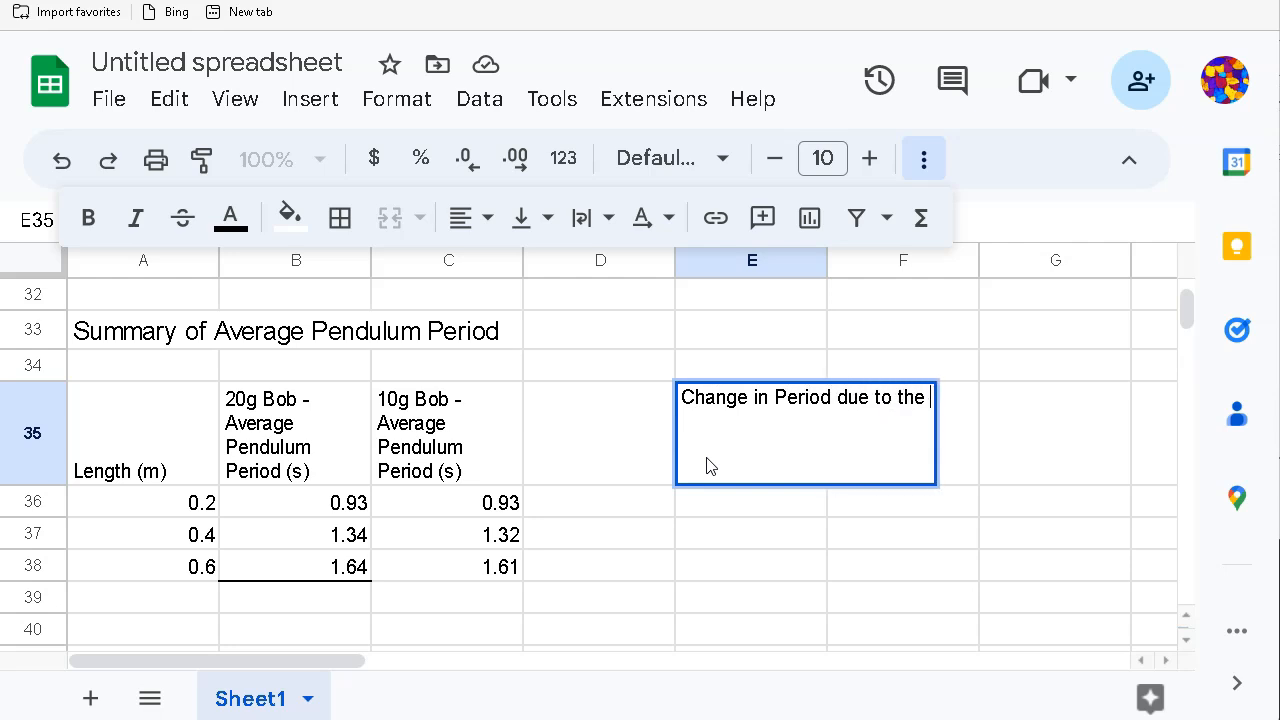
{"action": "type", "text": "chan"}
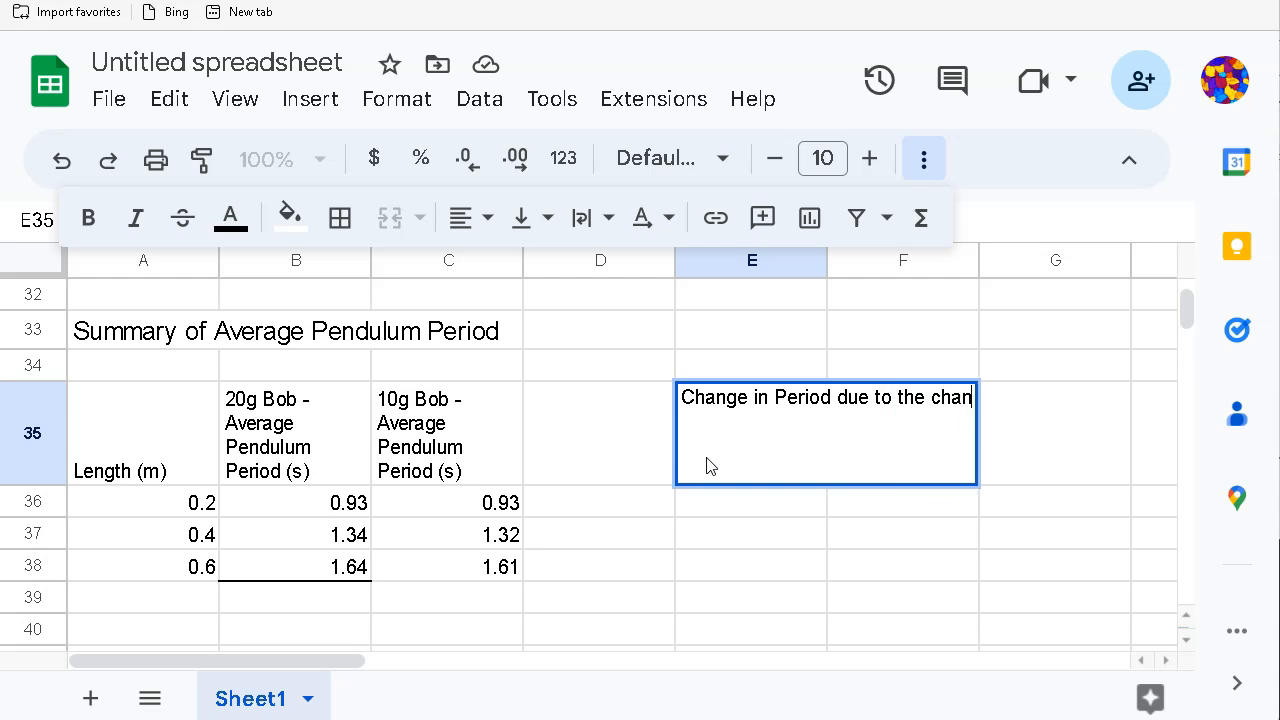
{"action": "type", "text": "ge in pend"}
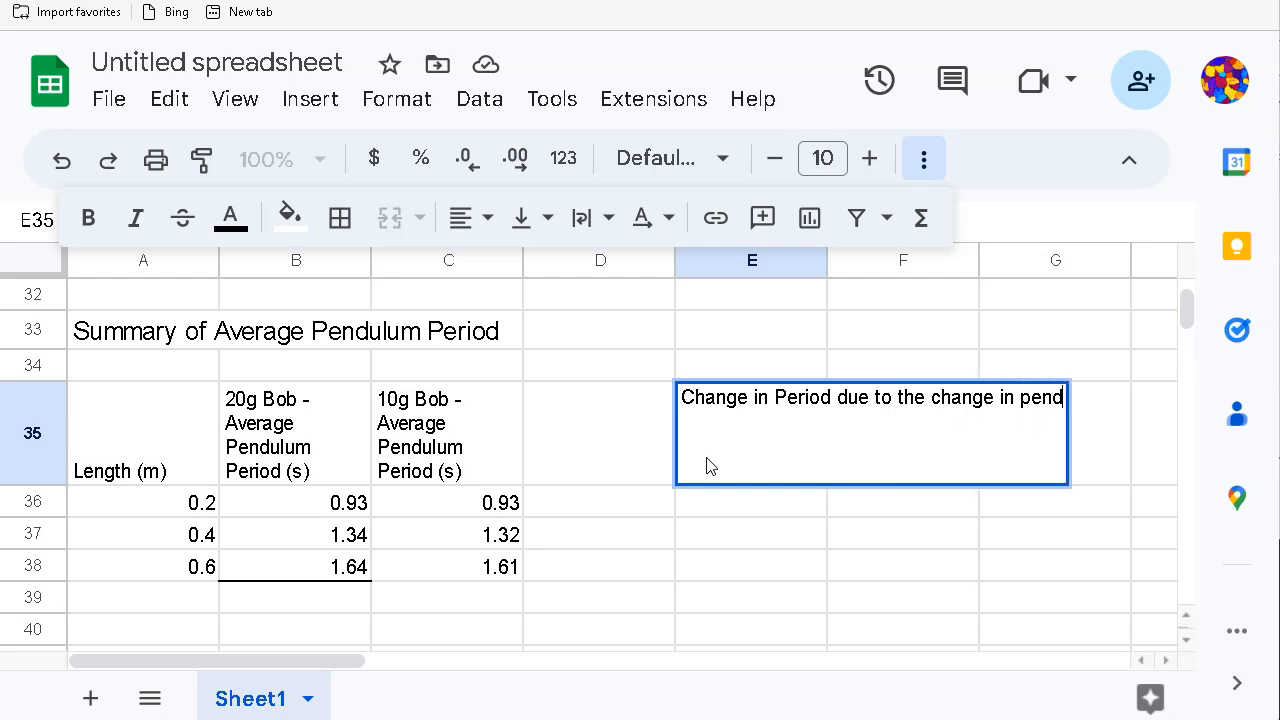
{"action": "type", "text": "ulum mass"}
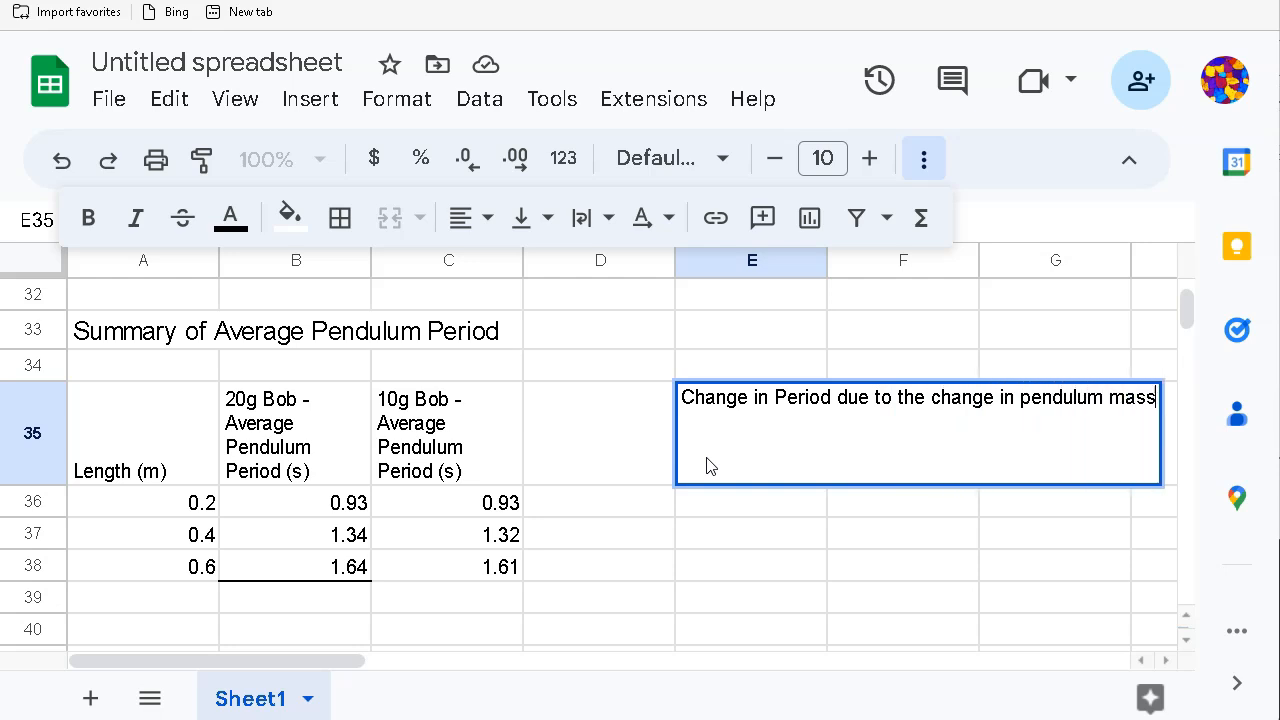
{"action": "left_click", "coordinate": [663, 449]}
{"action": "left_click", "coordinate": [727, 500]}
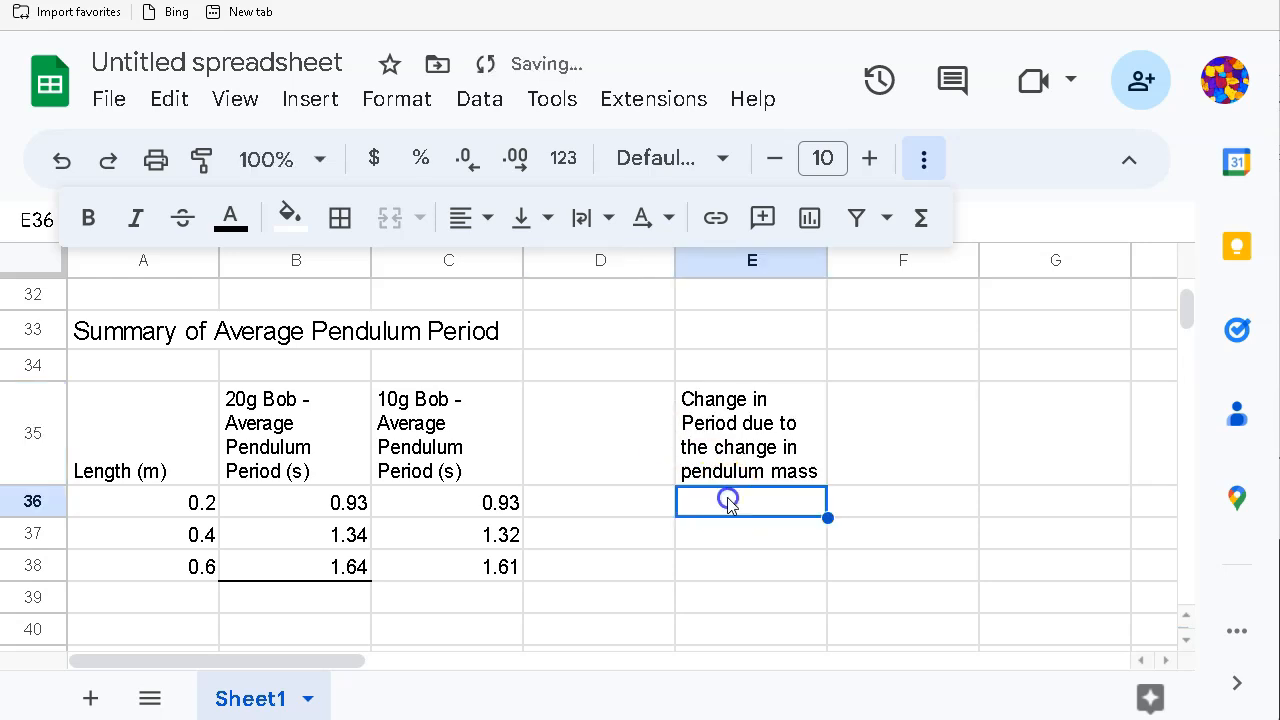
{"action": "left_click", "coordinate": [746, 513]}
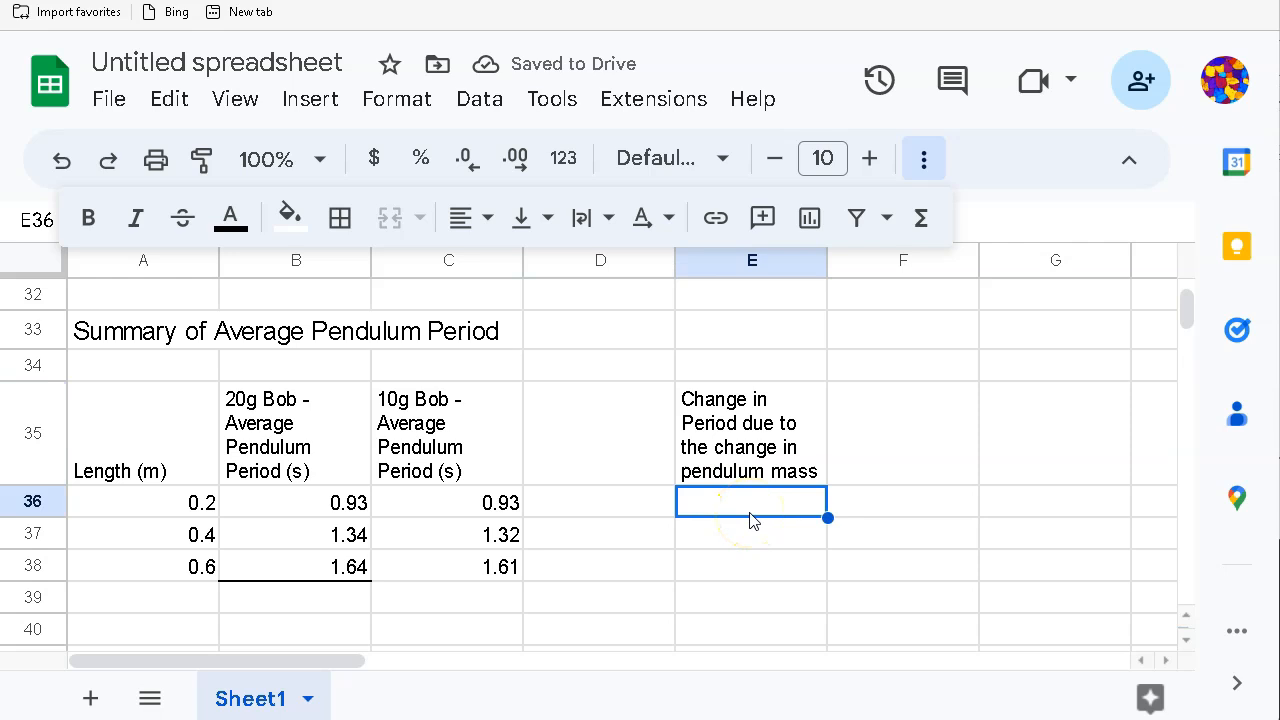
Step: Start a difference formula in E36, then clear the mistaken entry
{"action": "type", "text": "="}
{"action": "left_click", "coordinate": [296, 508]}
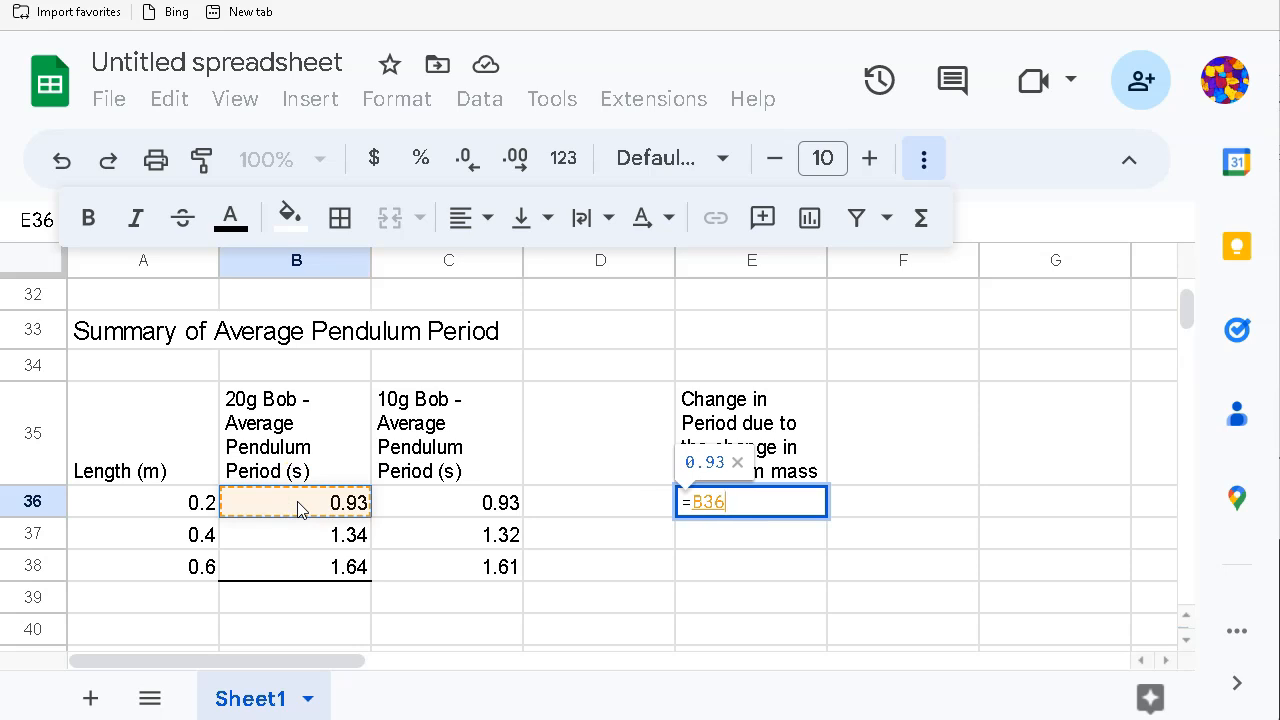
{"action": "type", "text": "_"}
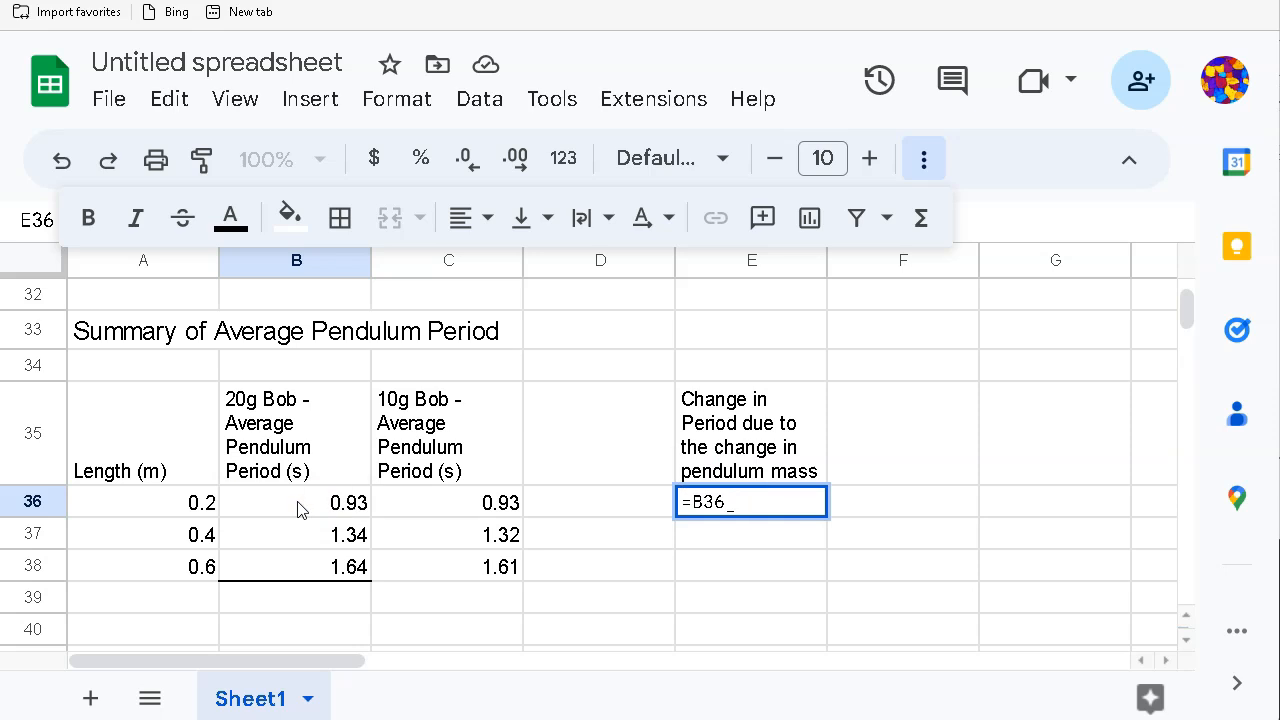
{"action": "key", "text": "BackSpace"}
{"action": "type", "text": "="}
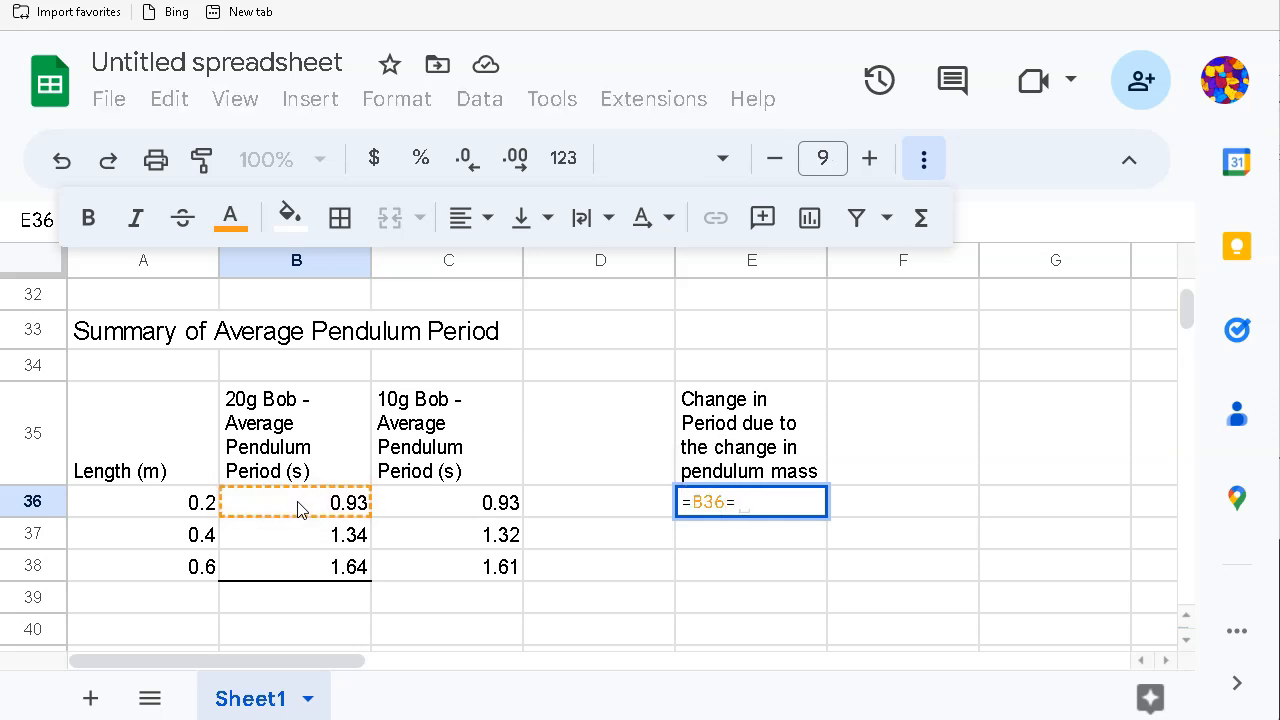
{"action": "key", "text": "BackSpace"}
{"action": "key", "text": "BackSpace"}
{"action": "key", "text": "BackSpace"}
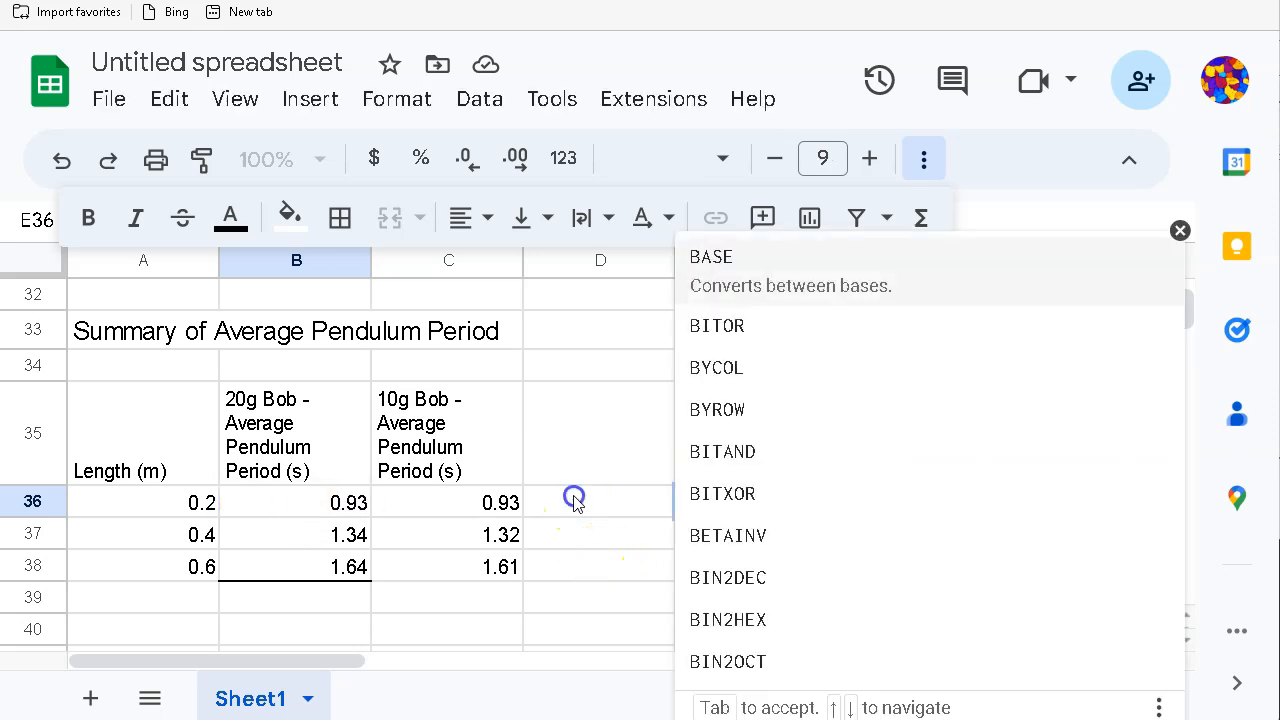
{"action": "left_click", "coordinate": [575, 502]}
{"action": "left_click", "coordinate": [718, 505]}
{"action": "key", "text": "Delete"}
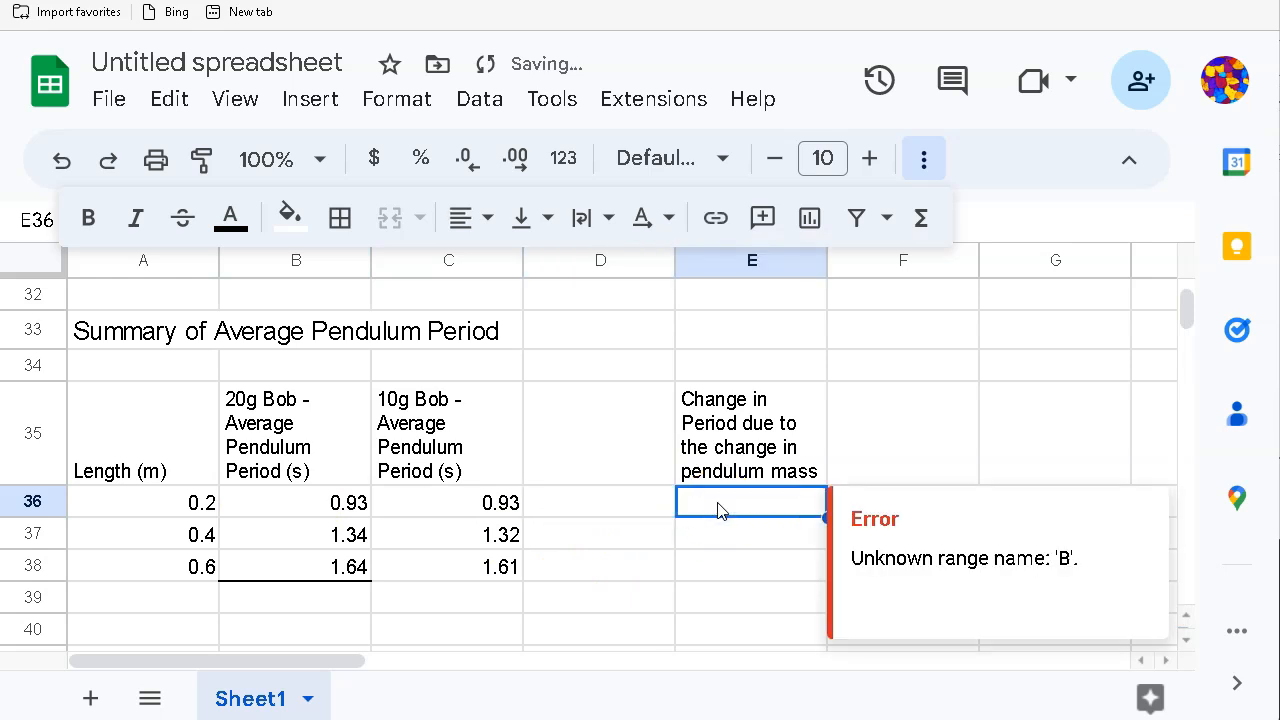
Step: Enter =B36-C36 in E36 and fill it down to E38, giving -0.01, 0.02, 0.03
{"action": "type", "text": "="}
{"action": "left_click", "coordinate": [313, 507]}
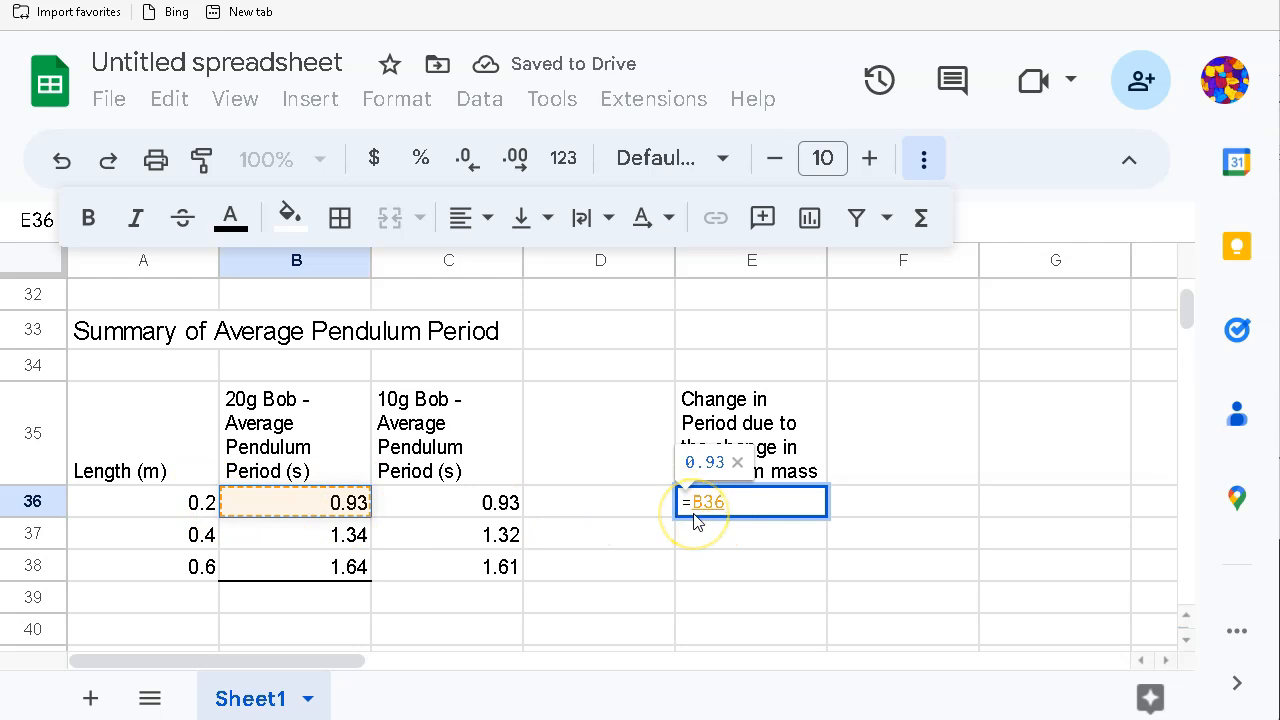
{"action": "type", "text": "-"}
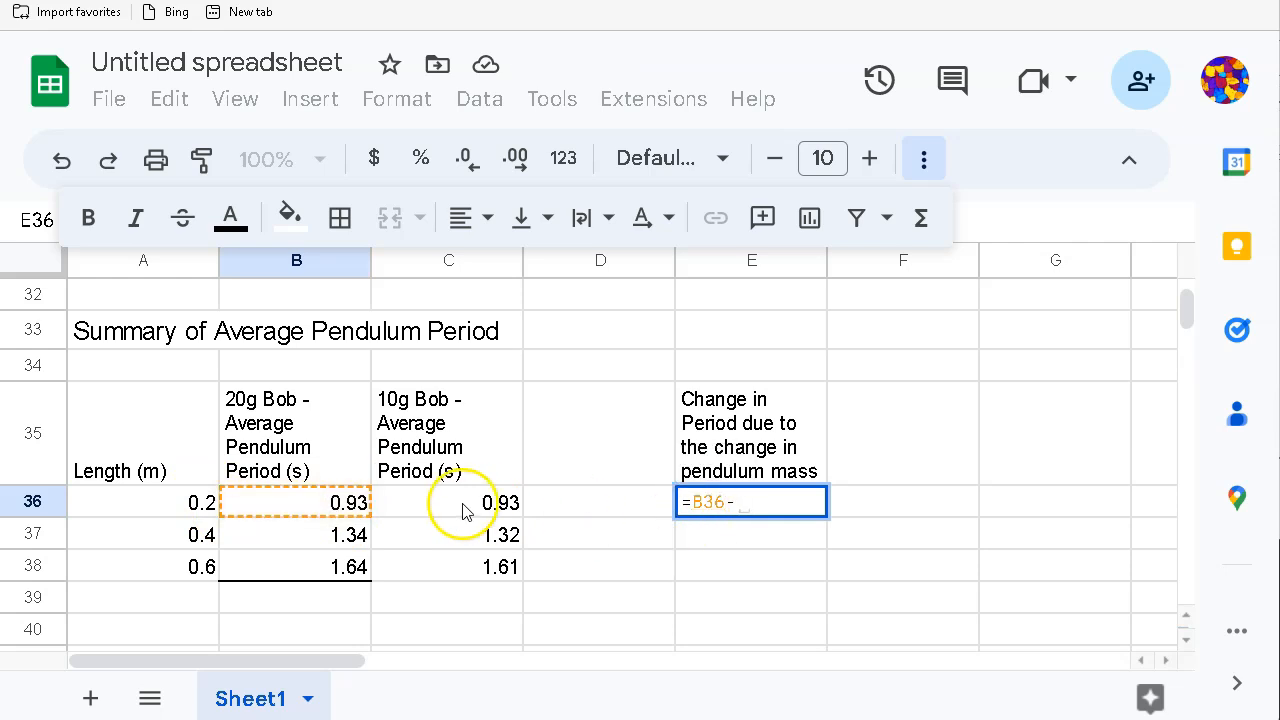
{"action": "left_click", "coordinate": [461, 505]}
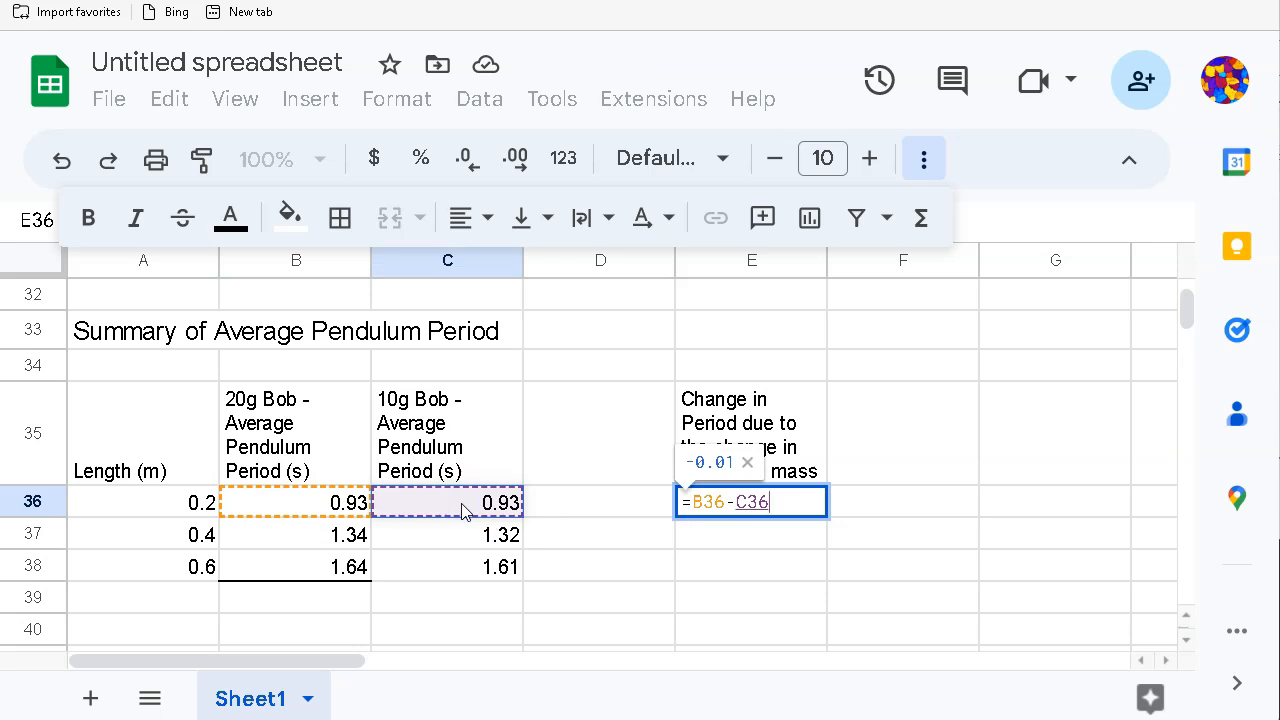
{"action": "key", "text": "Return"}
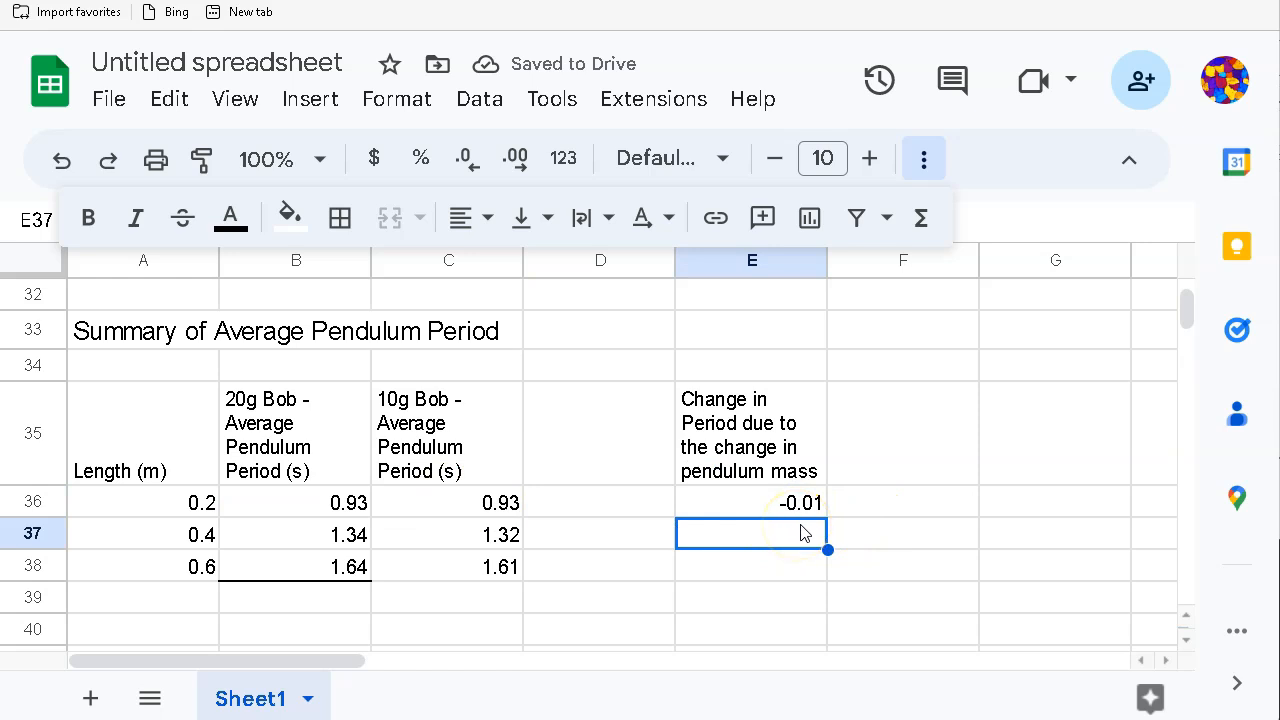
{"action": "left_click", "coordinate": [748, 505]}
{"action": "left_click_drag", "start_coordinate": [827, 517], "coordinate": [823, 577]}
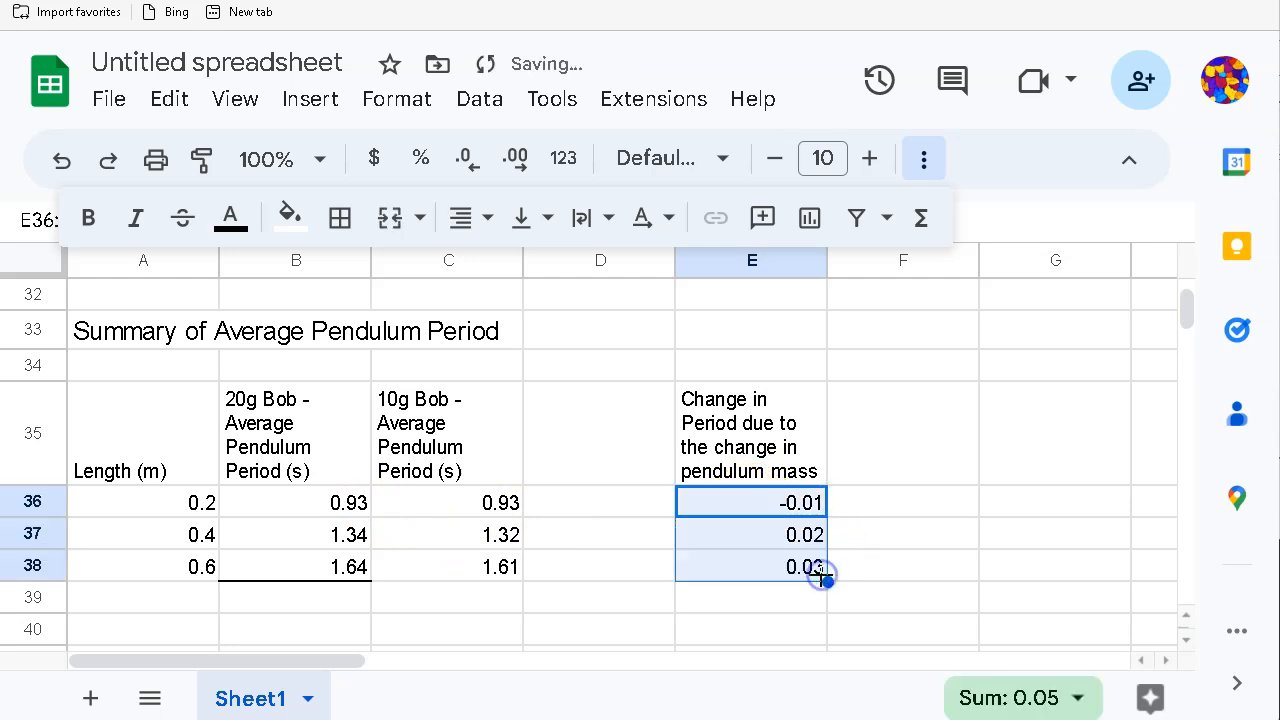
{"action": "left_click", "coordinate": [654, 565]}
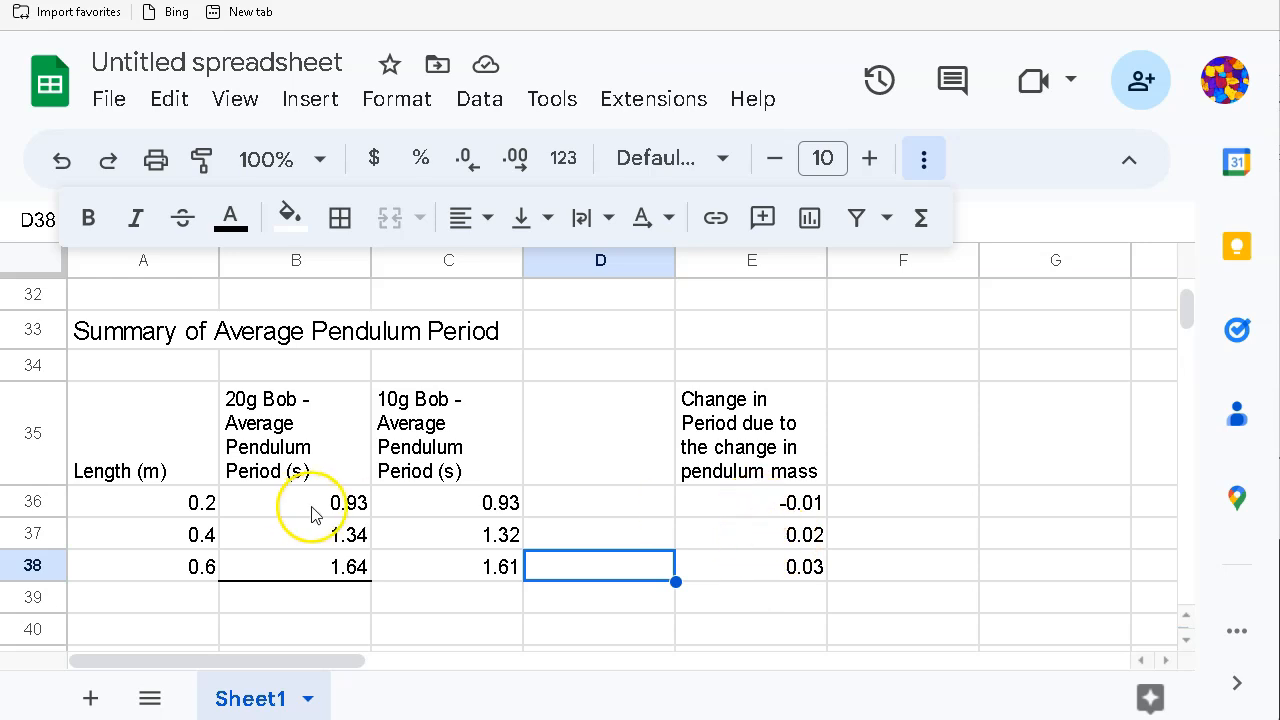
Step: Add a bottom border under C38 (1.61) to match the 20g column
{"action": "left_click", "coordinate": [435, 568]}
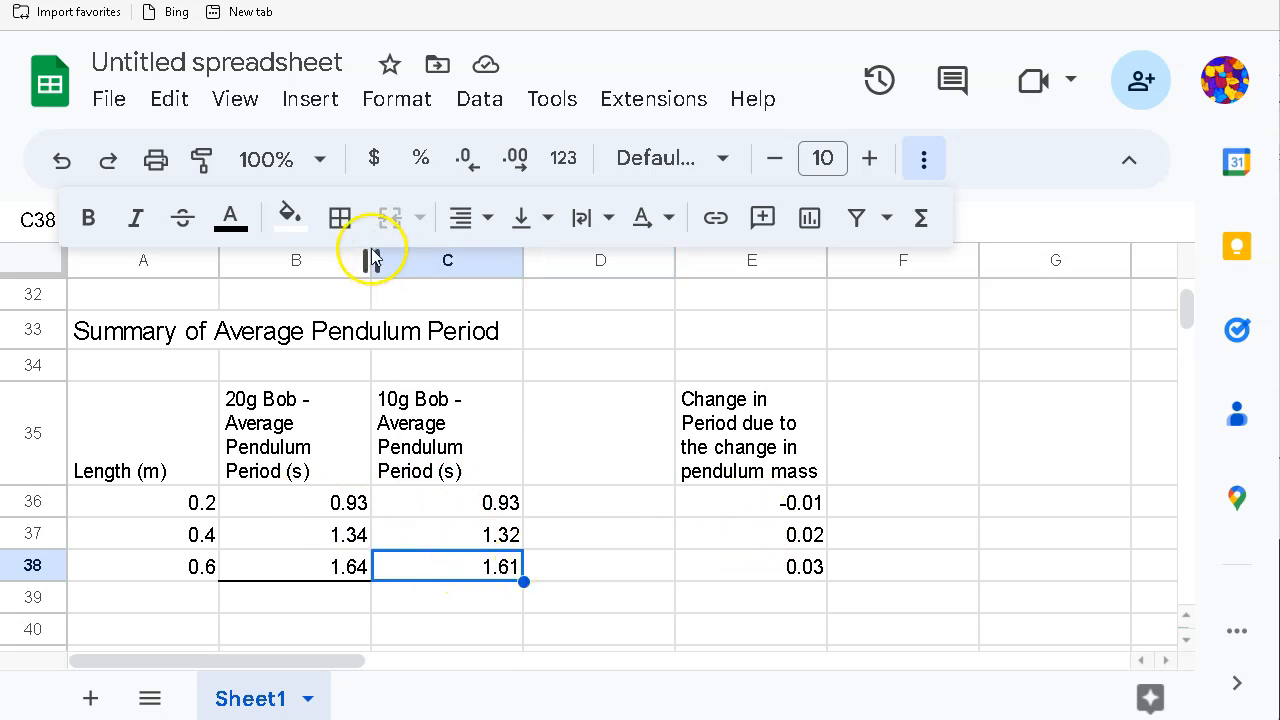
{"action": "left_click", "coordinate": [340, 218]}
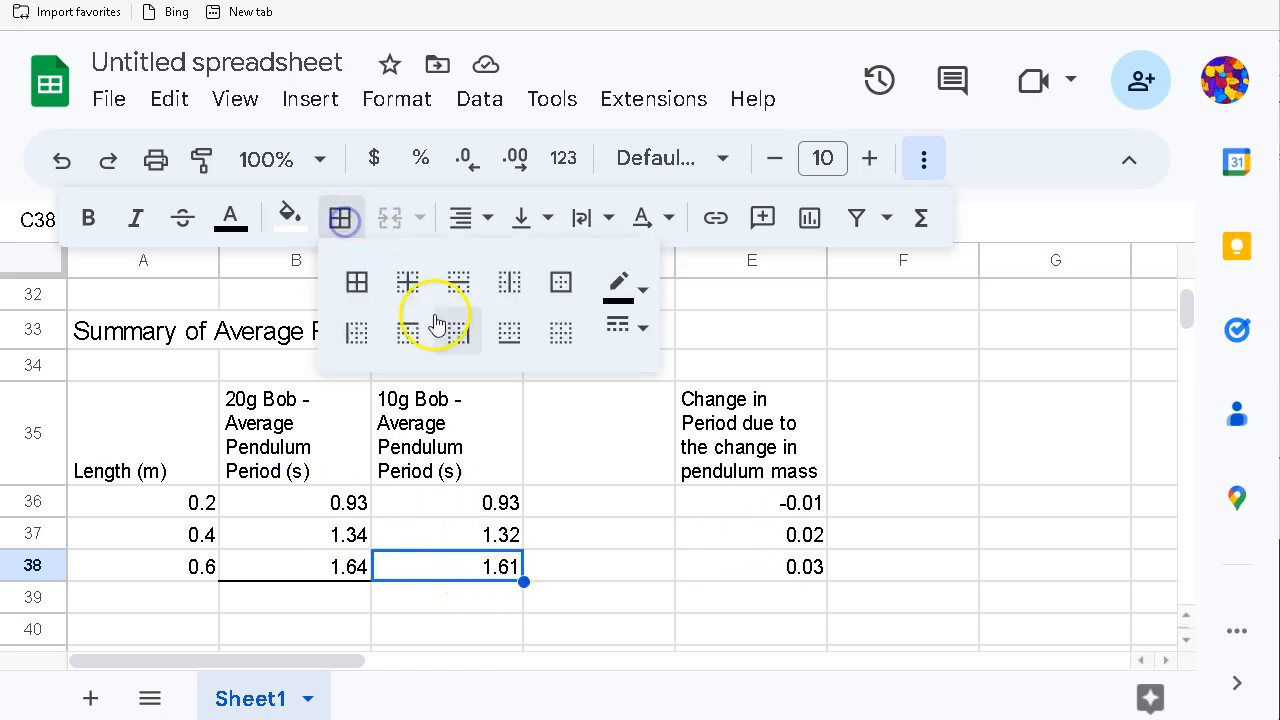
{"action": "left_click", "coordinate": [508, 333]}
{"action": "left_click", "coordinate": [697, 627]}
Step: Start editing the mass-change heading in E35
{"action": "left_click", "coordinate": [760, 476]}
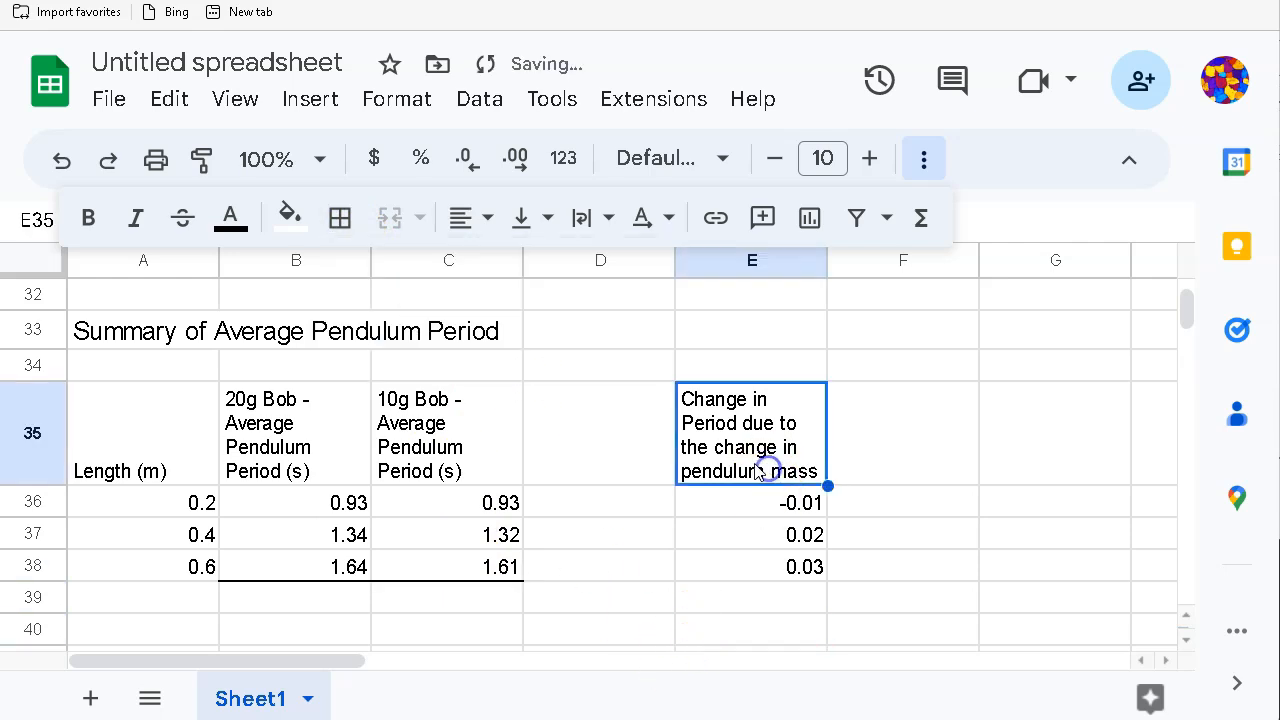
{"action": "left_click", "coordinate": [742, 428]}
{"action": "left_click", "coordinate": [742, 428]}
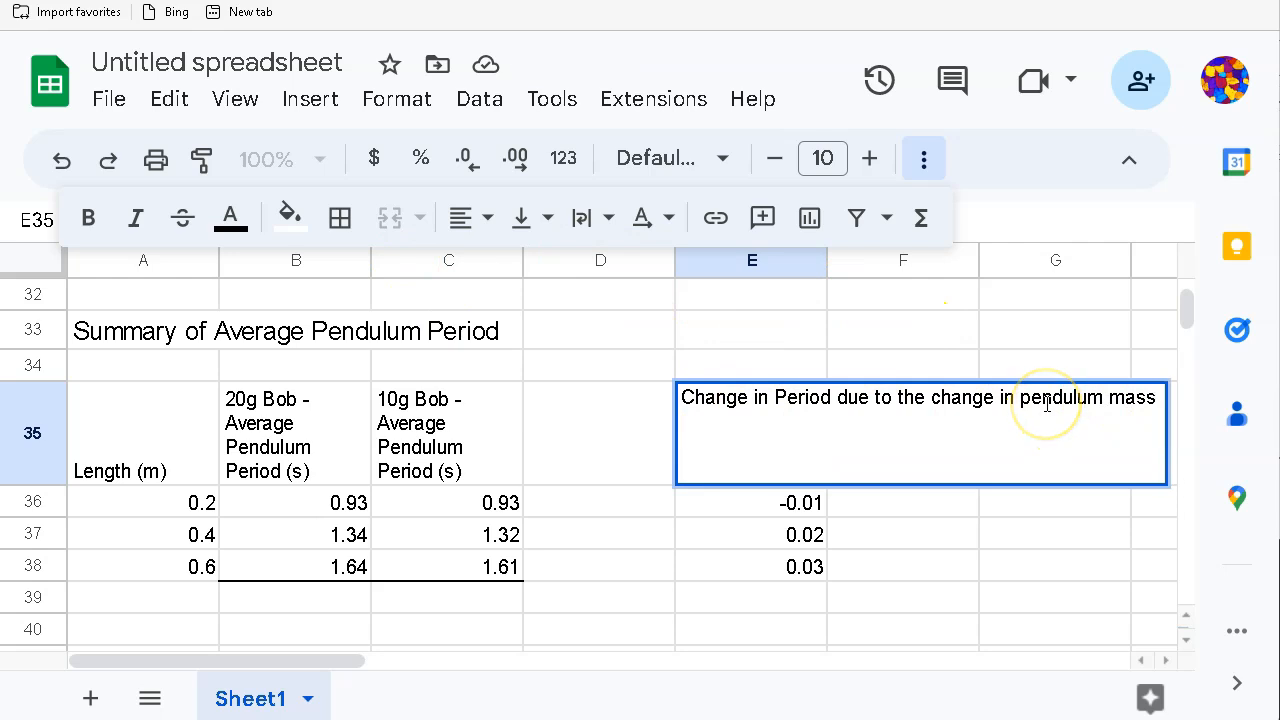
Step: Append the unit "(s)" to the E35 mass-change heading
{"action": "type", "text": "(s)"}
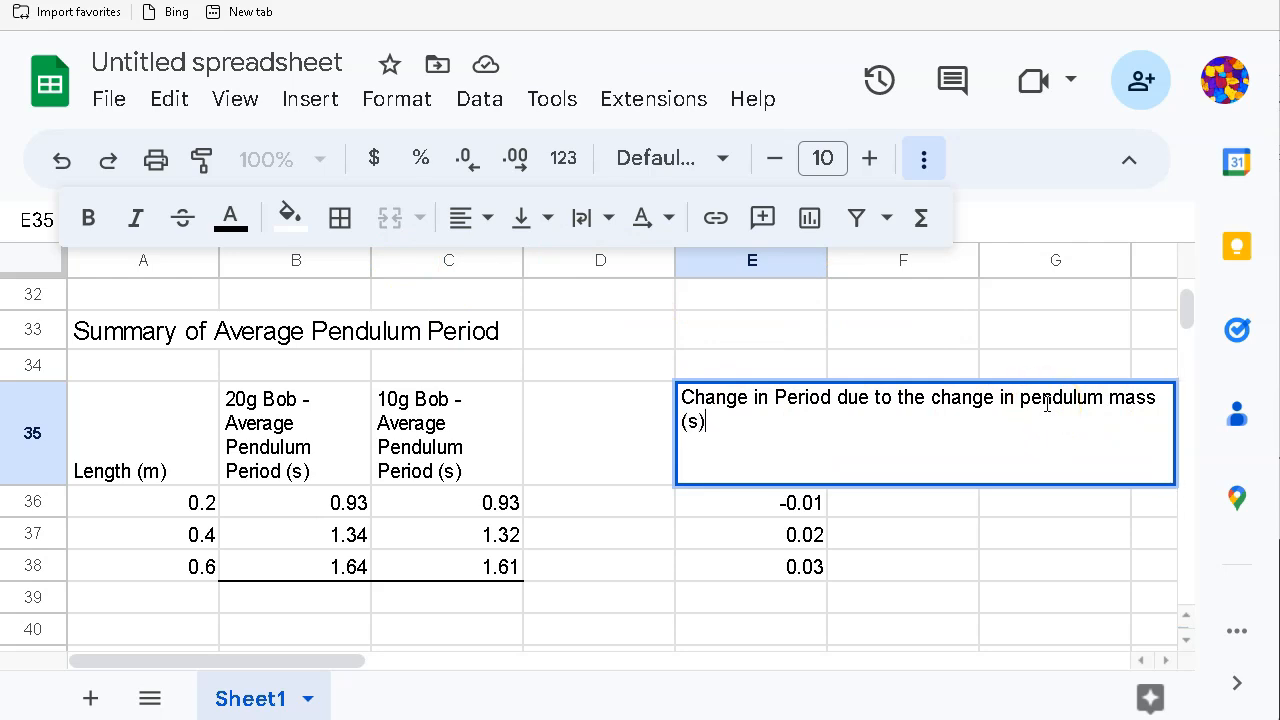
{"action": "key", "text": "Return"}
{"action": "left_click", "coordinate": [938, 465]}
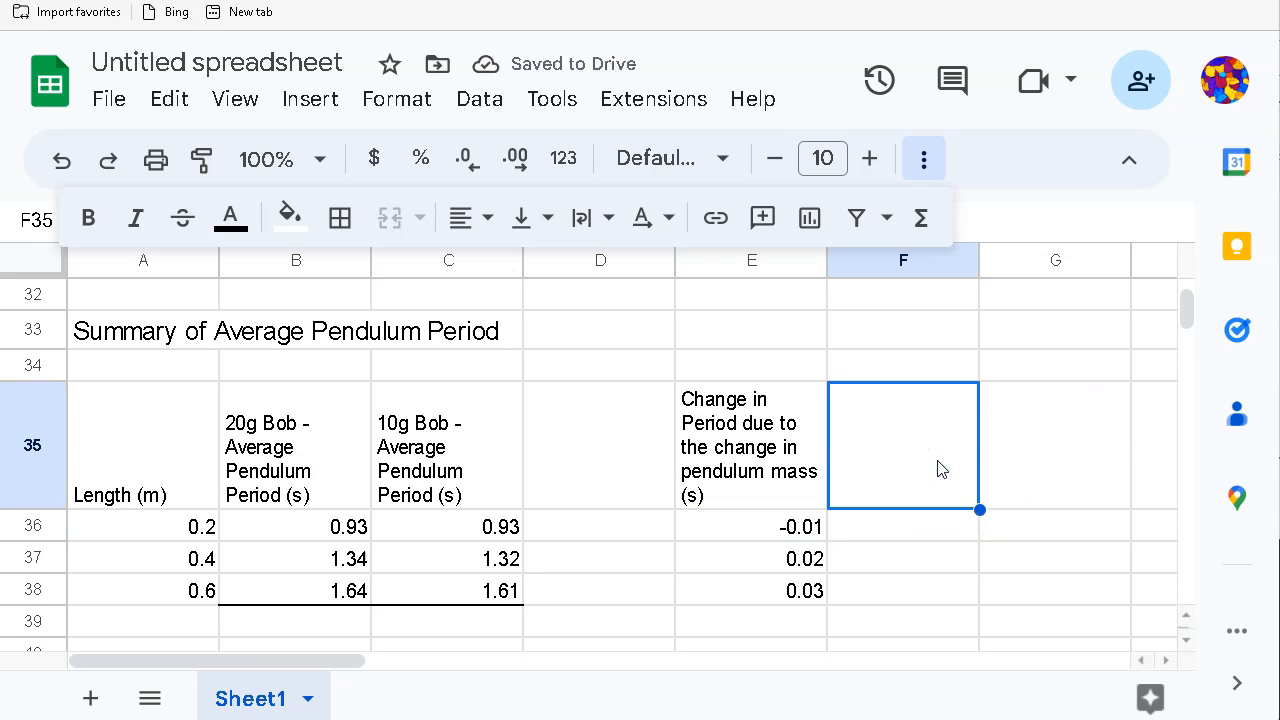
Step: Enter "Change in Period due to the change in length (s)" as the F35 heading
{"action": "type", "text": "h"}
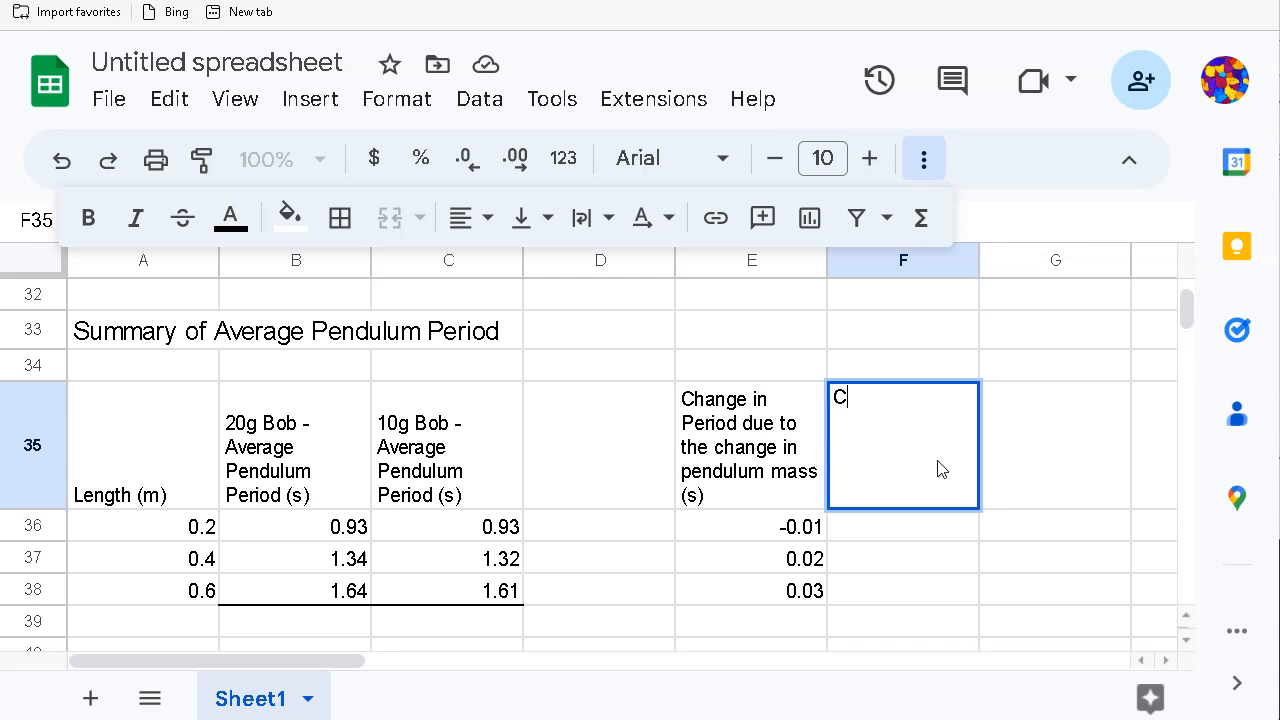
{"action": "type", "text": "hange in Period du"}
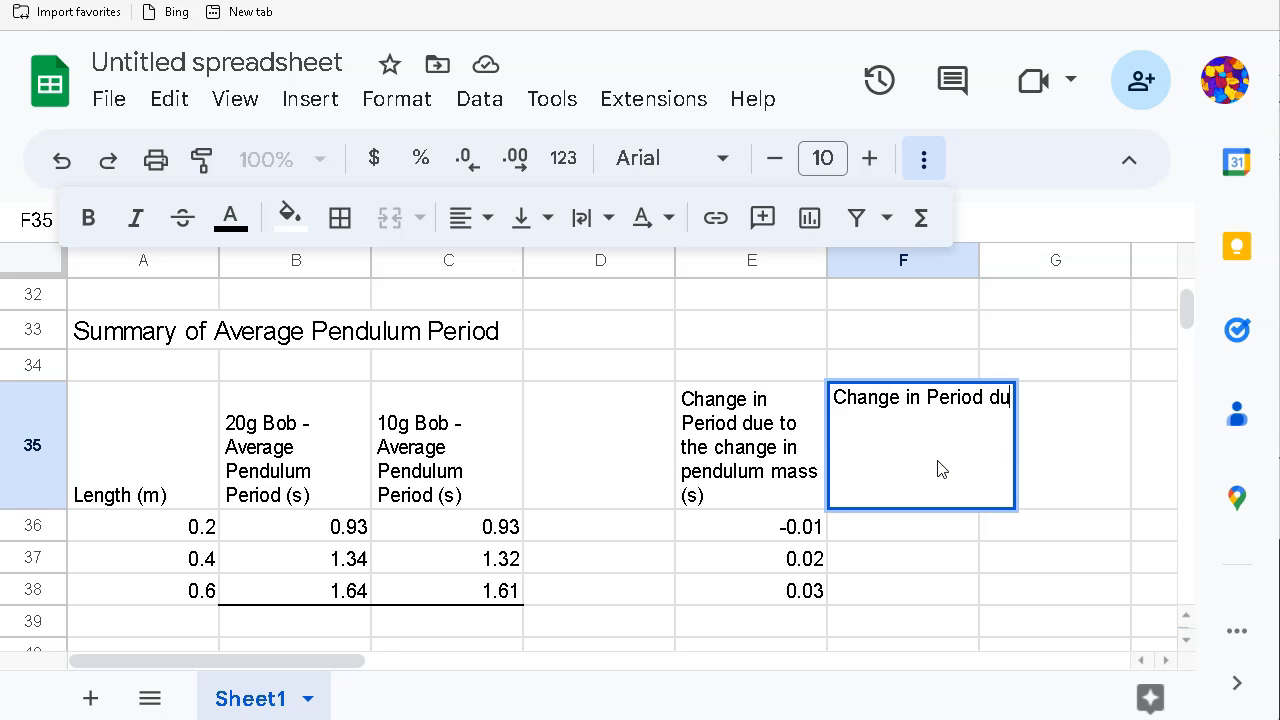
{"action": "type", "text": "e to the c"}
{"action": "key", "text": "BackSpace"}
{"action": "type", "text": "change in length (s"}
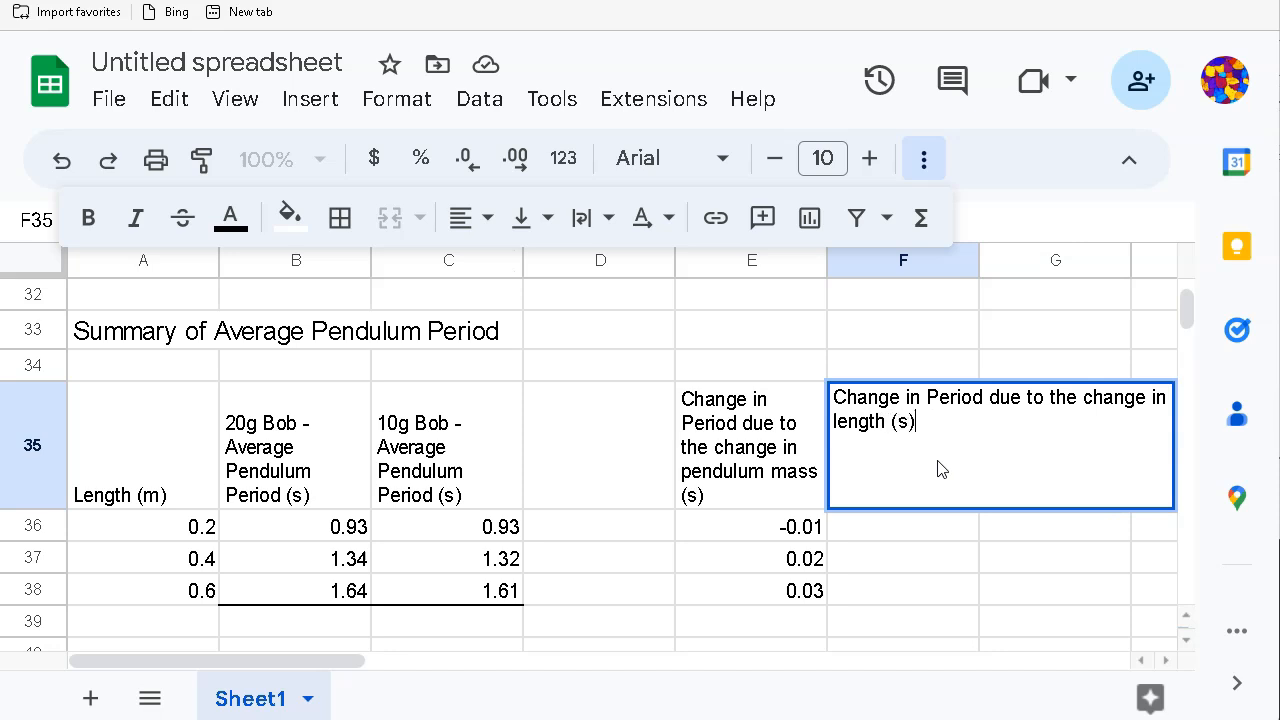
{"action": "key", "text": "Return"}
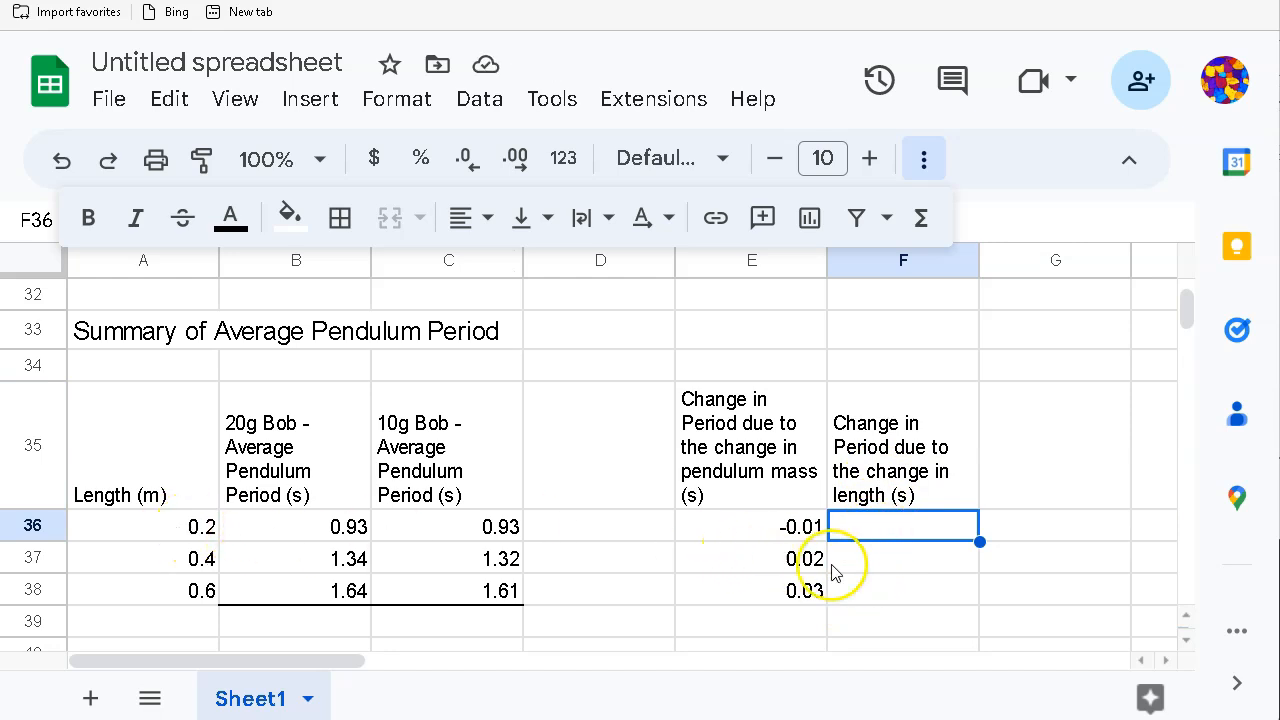
Step: Enter a dash in F36 and centre it
{"action": "type", "text": "-"}
{"action": "key", "text": "Return"}
{"action": "left_click", "coordinate": [857, 531]}
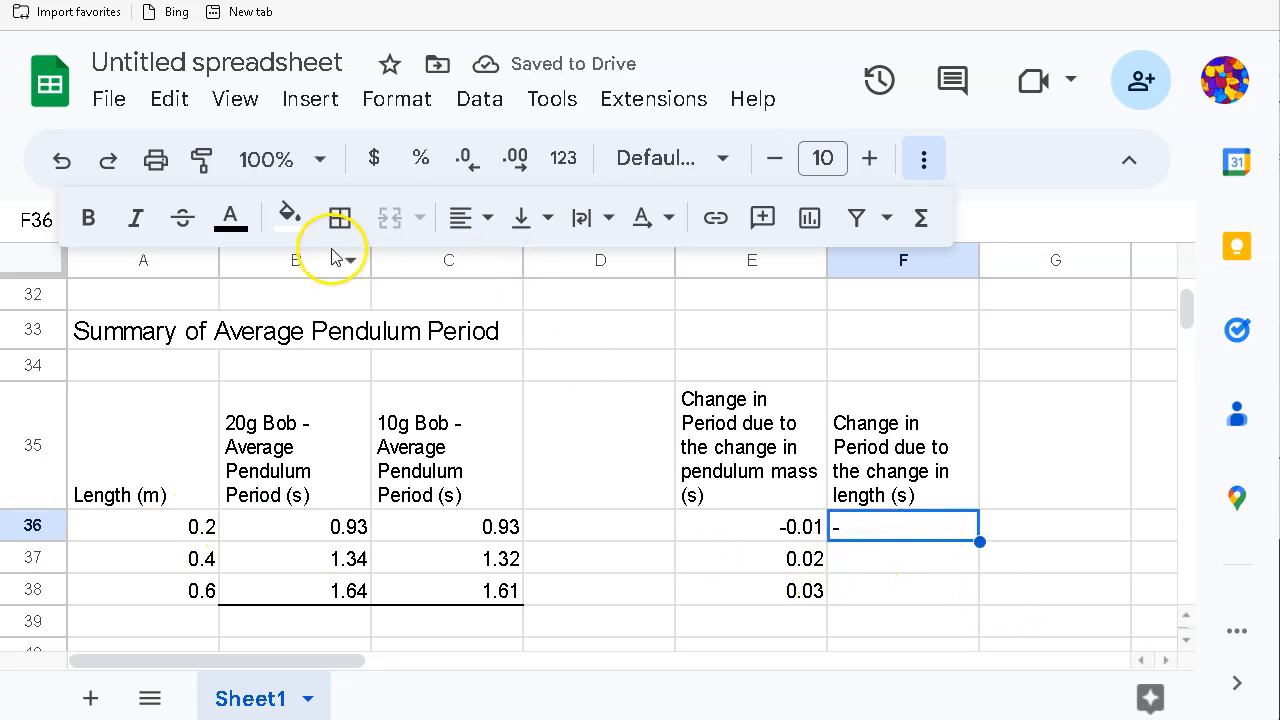
{"action": "left_click", "coordinate": [463, 220]}
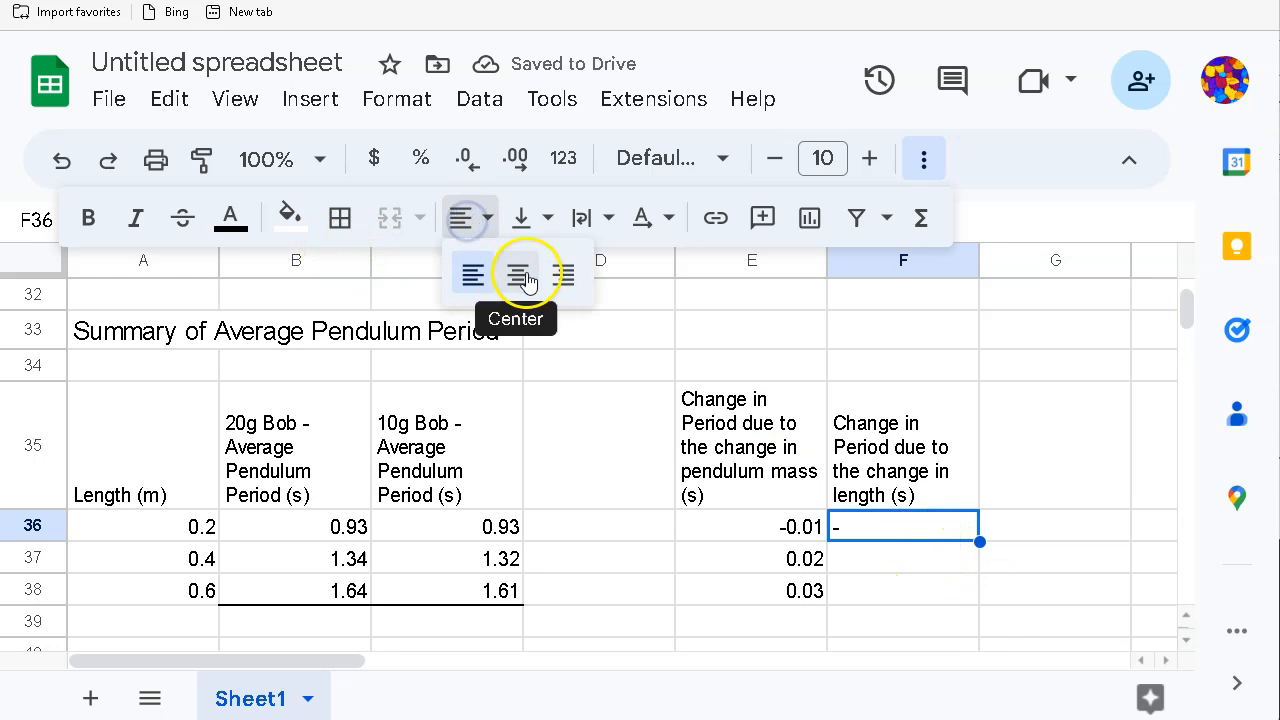
{"action": "left_click", "coordinate": [520, 274]}
Step: Enter =B37-B36 in F37 and accept the autofill down to F38
{"action": "left_click", "coordinate": [909, 561]}
{"action": "type", "text": "="}
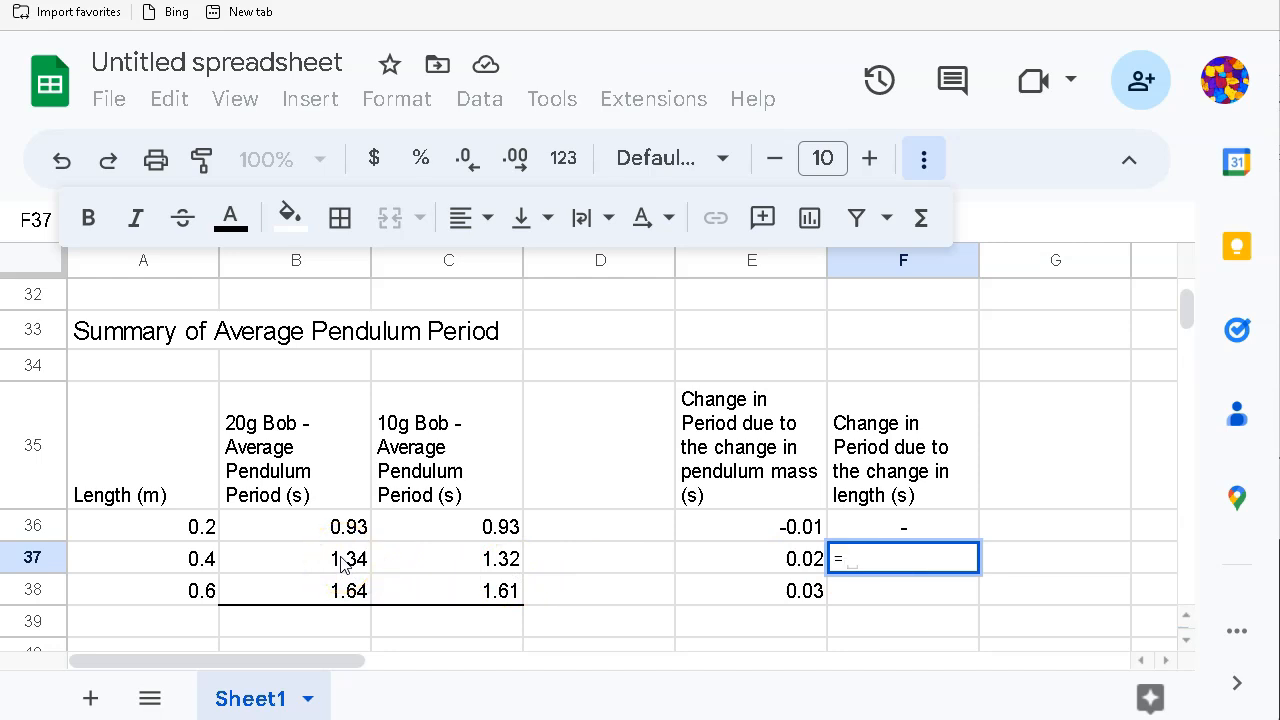
{"action": "left_click", "coordinate": [340, 563]}
{"action": "type", "text": "-"}
{"action": "left_click", "coordinate": [337, 532]}
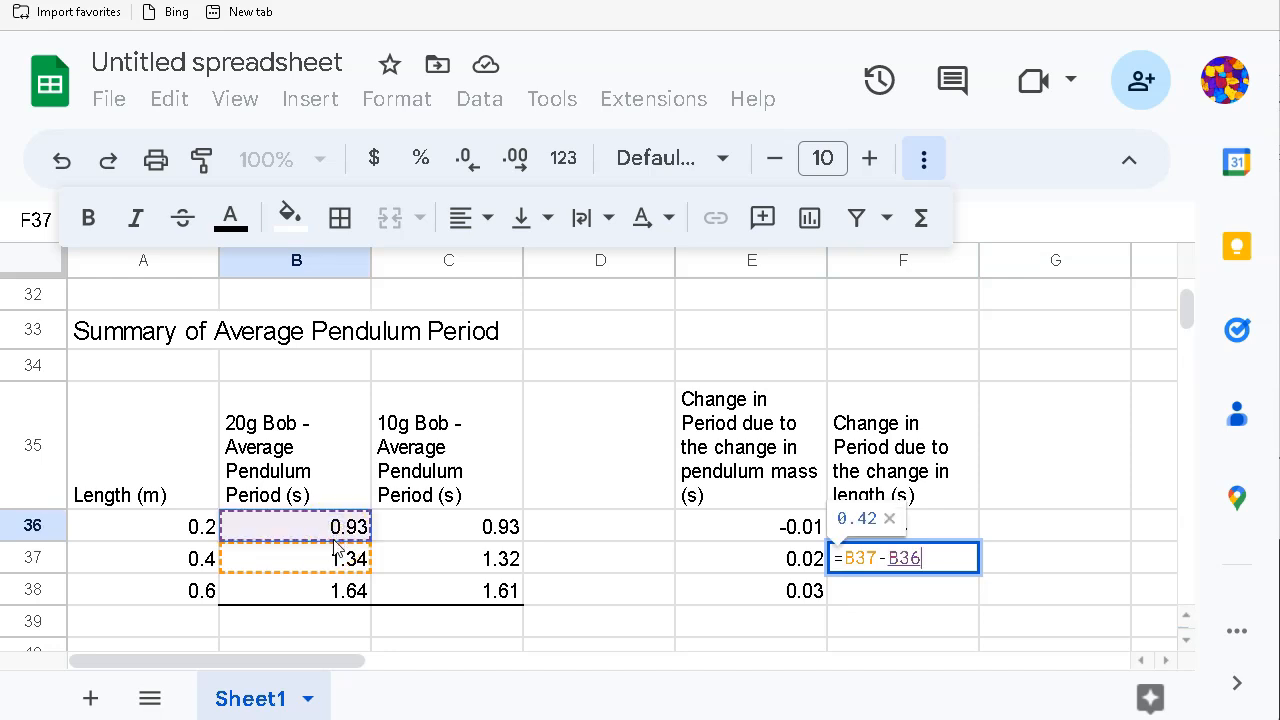
{"action": "key", "text": "Return"}
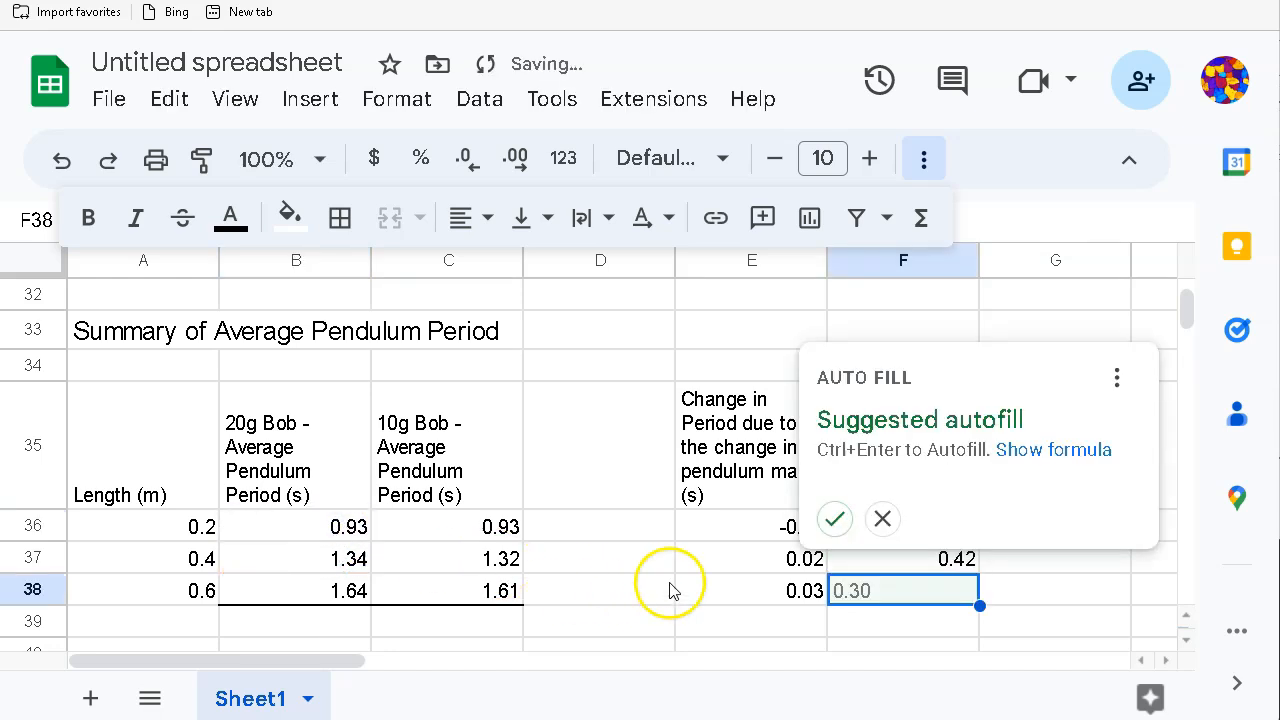
{"action": "left_click", "coordinate": [836, 521]}
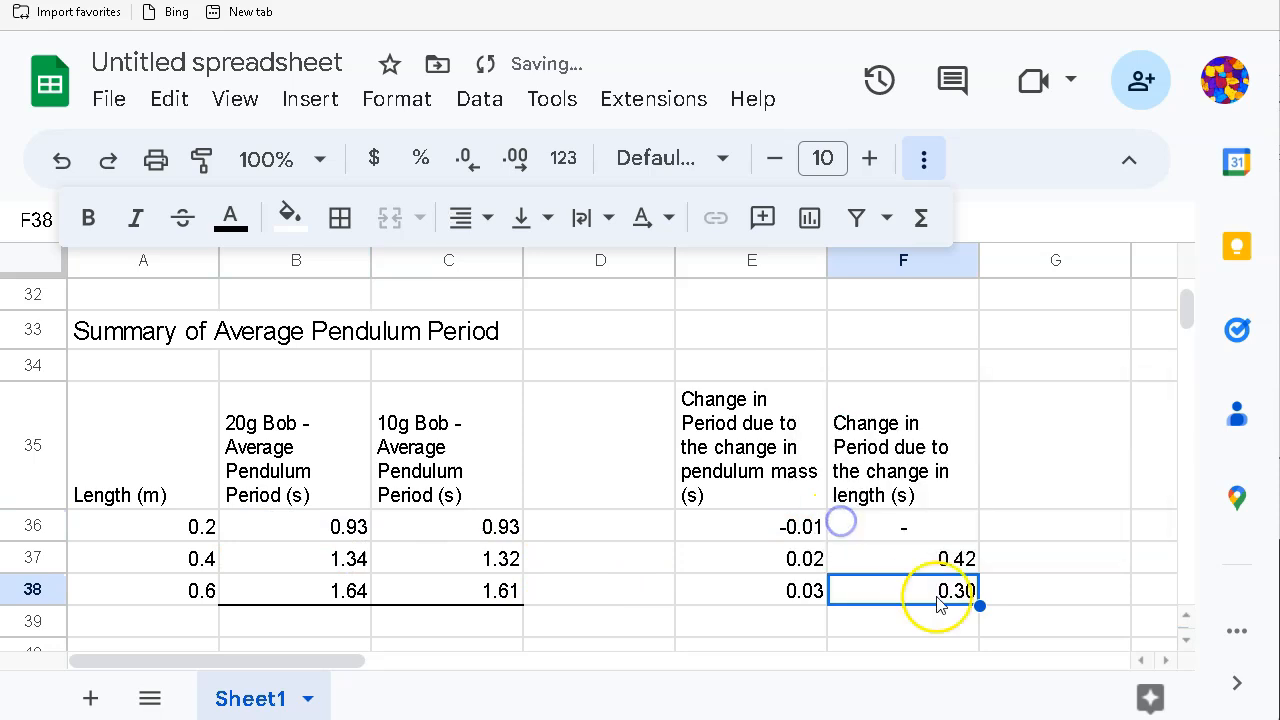
{"action": "left_click", "coordinate": [1030, 600]}
Step: Extend the F35 heading to end with "for 20g bob"
{"action": "left_click", "coordinate": [893, 497]}
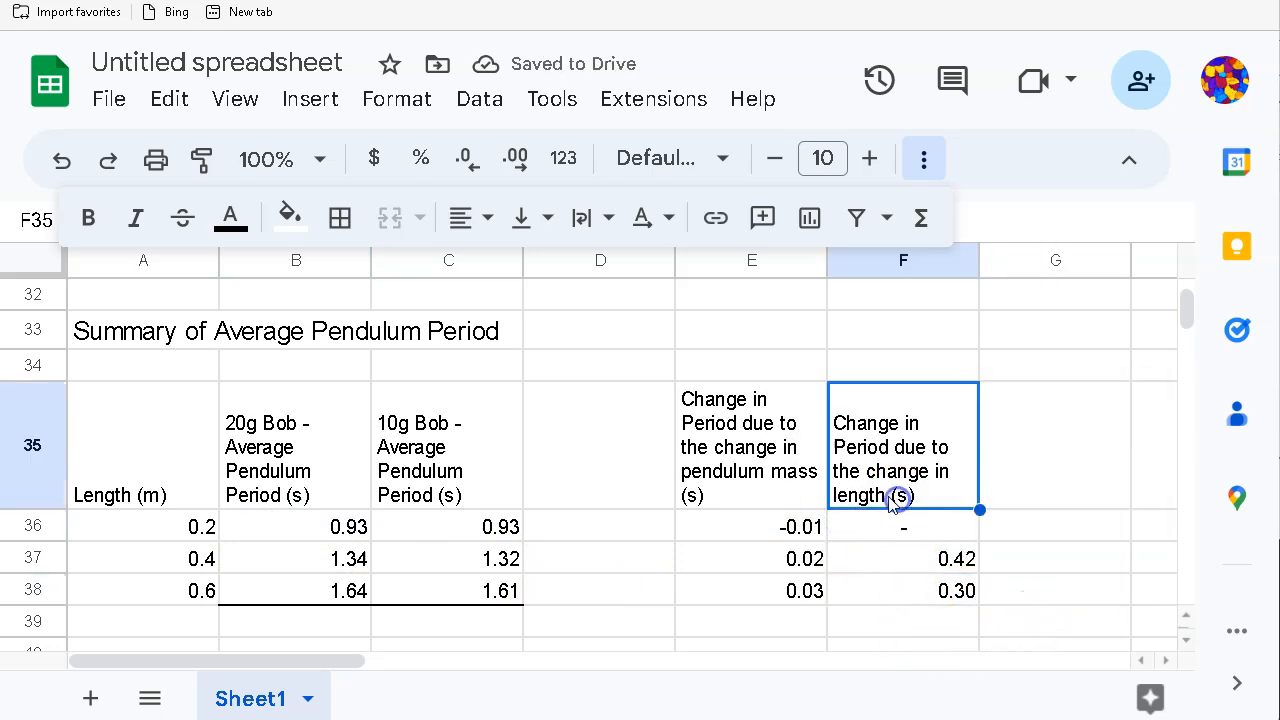
{"action": "double_click", "coordinate": [857, 428]}
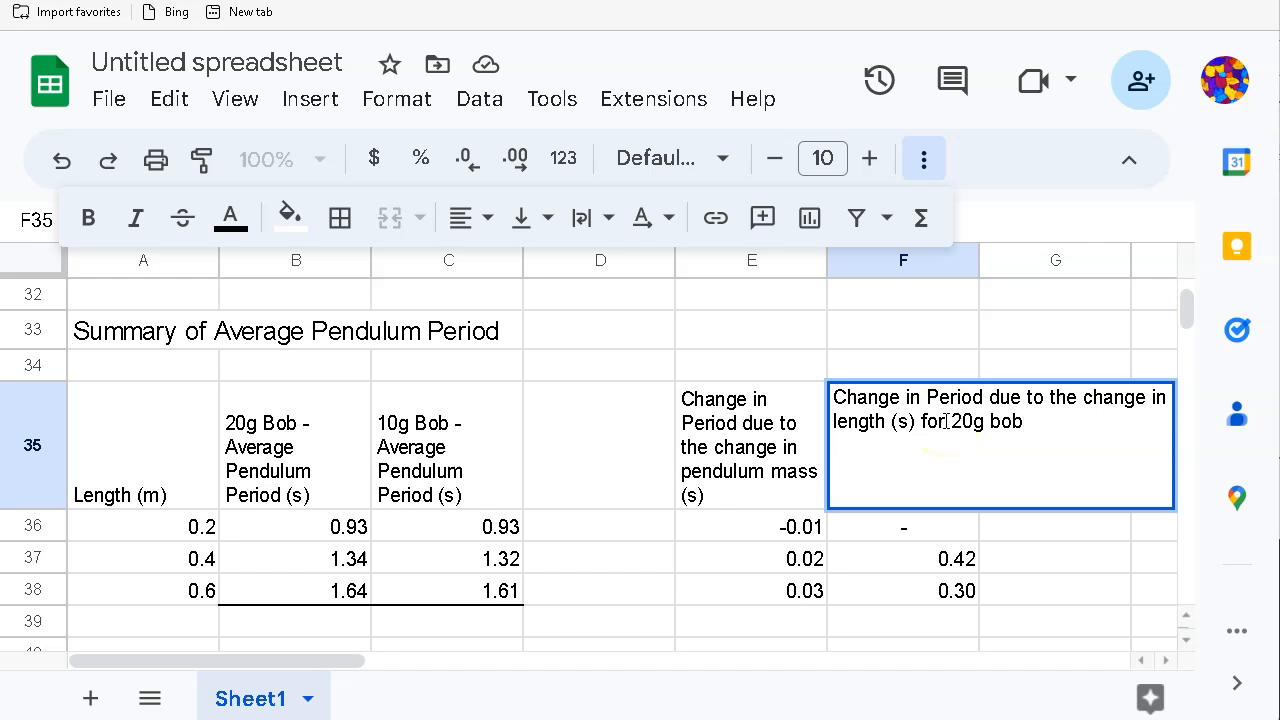
{"action": "left_click", "coordinate": [897, 623]}
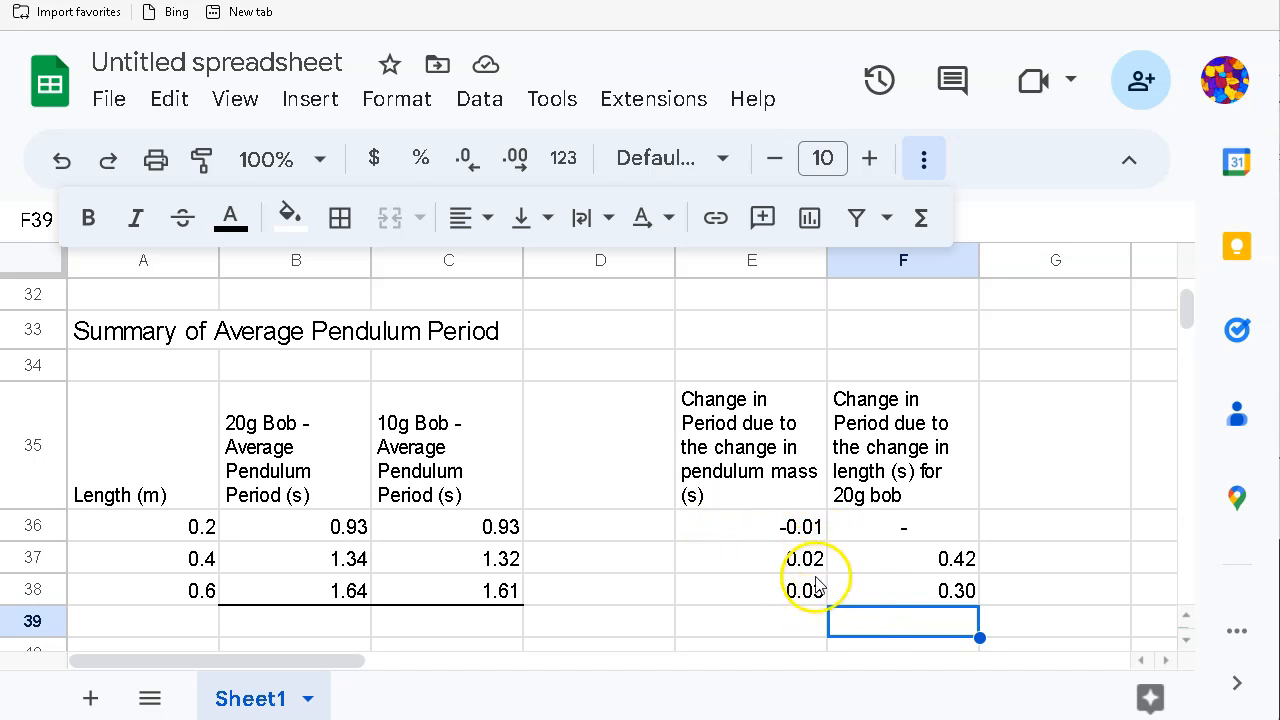
{"action": "scroll", "coordinate": [800, 590], "scroll_direction": "up", "scroll_amount": 1}
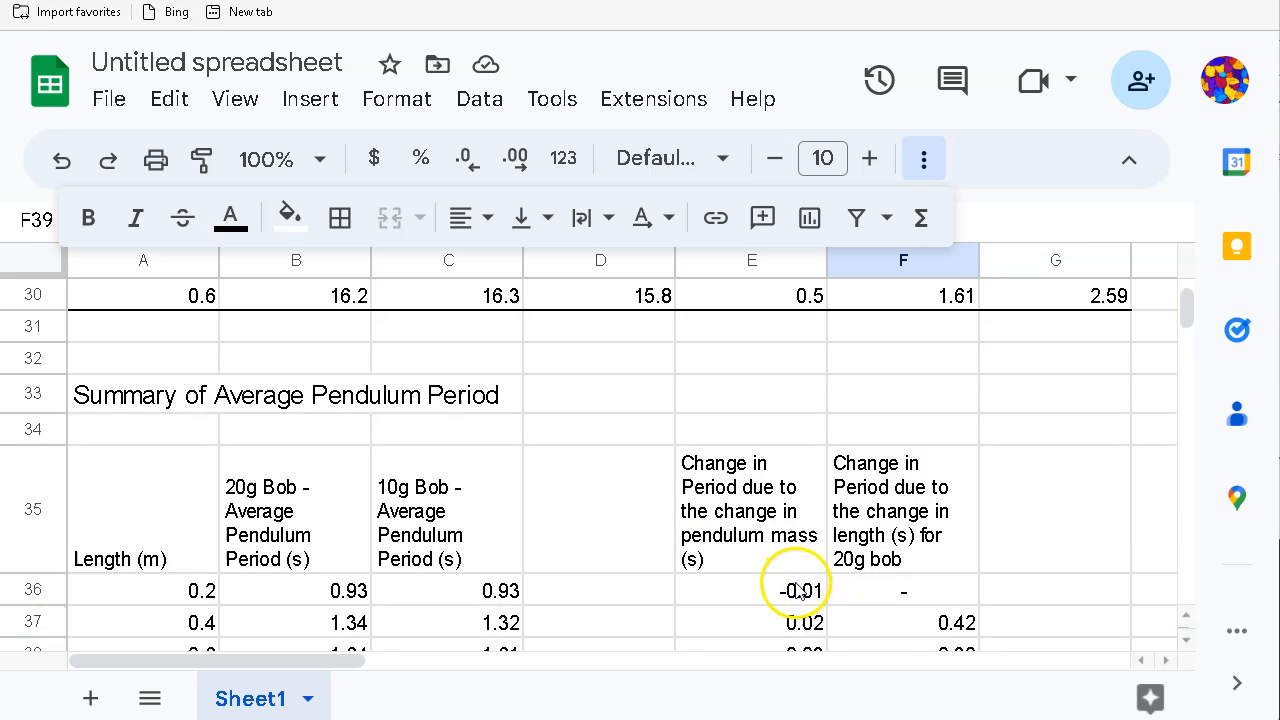
{"action": "scroll", "coordinate": [800, 590], "scroll_direction": "up", "scroll_amount": 3}
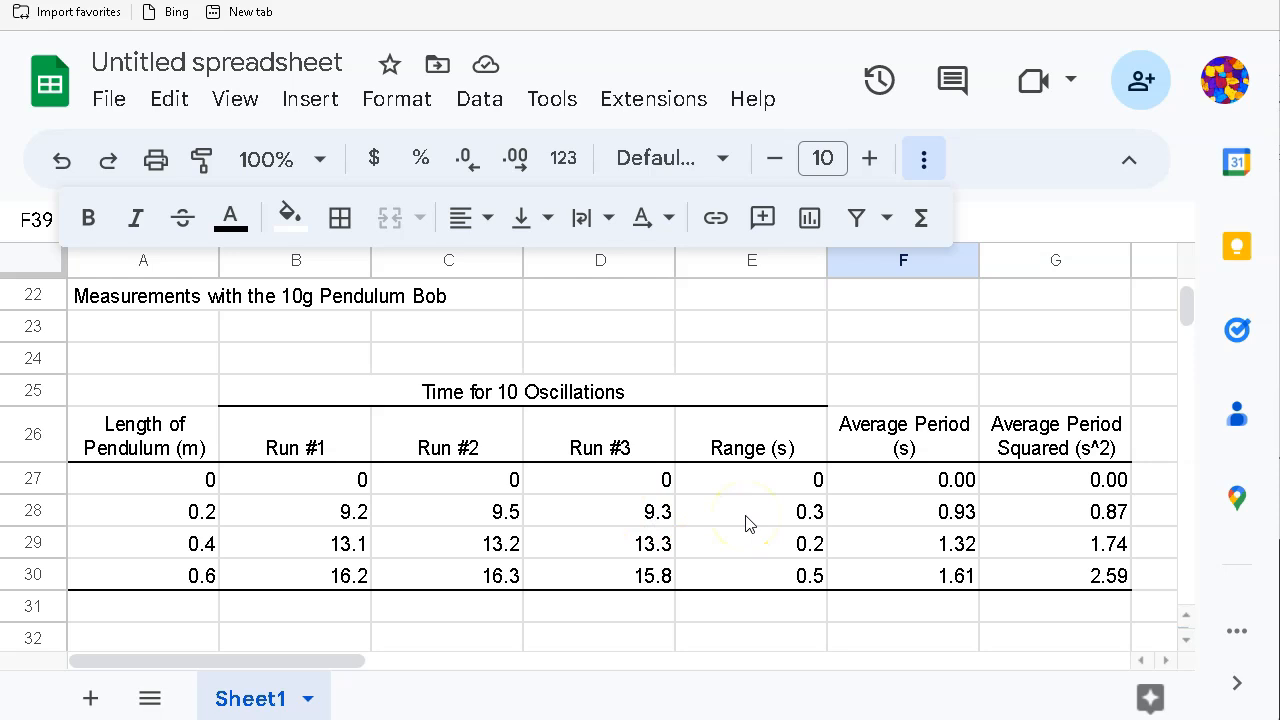
{"action": "scroll", "coordinate": [745, 523], "scroll_direction": "down", "scroll_amount": 5}
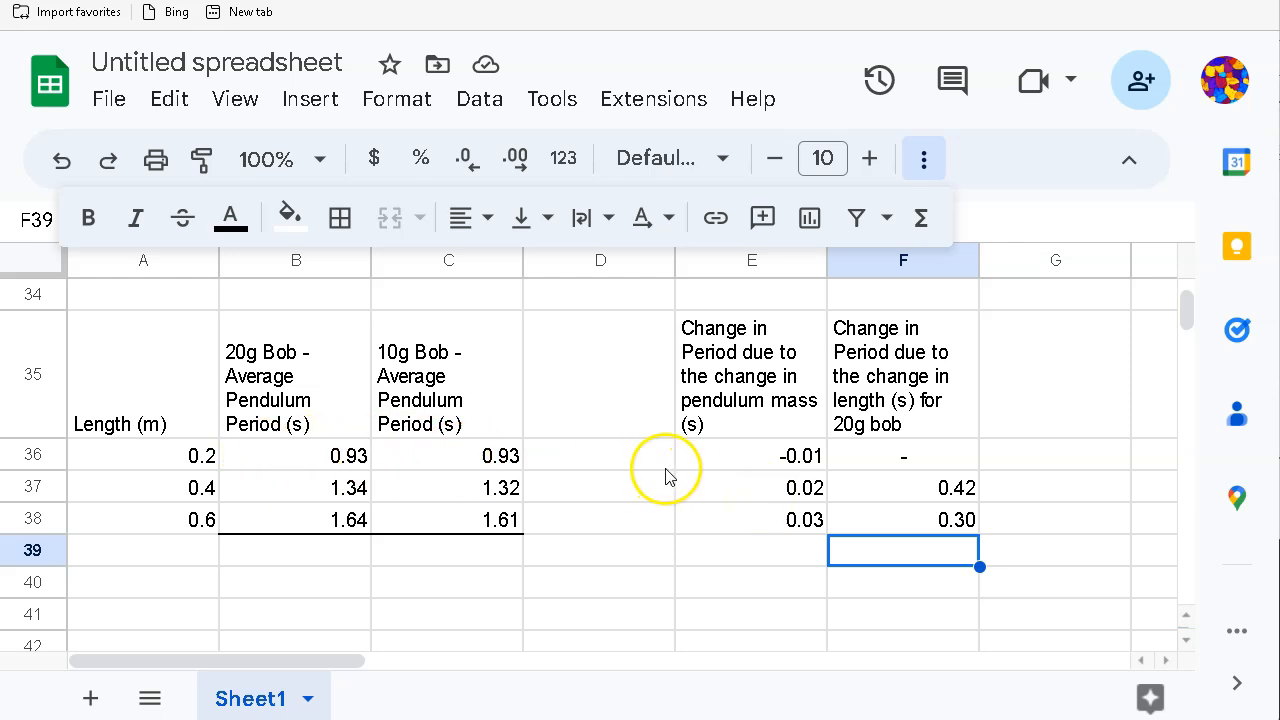
{"action": "scroll", "coordinate": [665, 475], "scroll_direction": "up", "scroll_amount": 4}
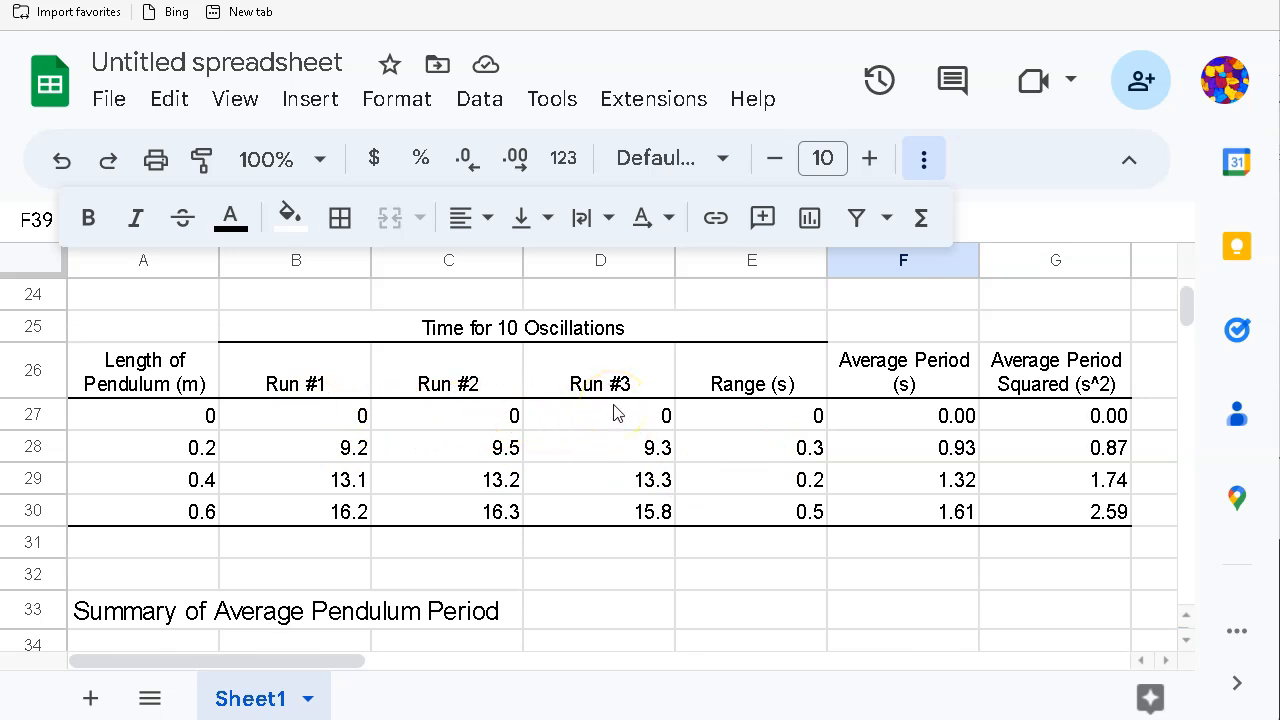
{"action": "scroll", "coordinate": [615, 413], "scroll_direction": "down", "scroll_amount": 4}
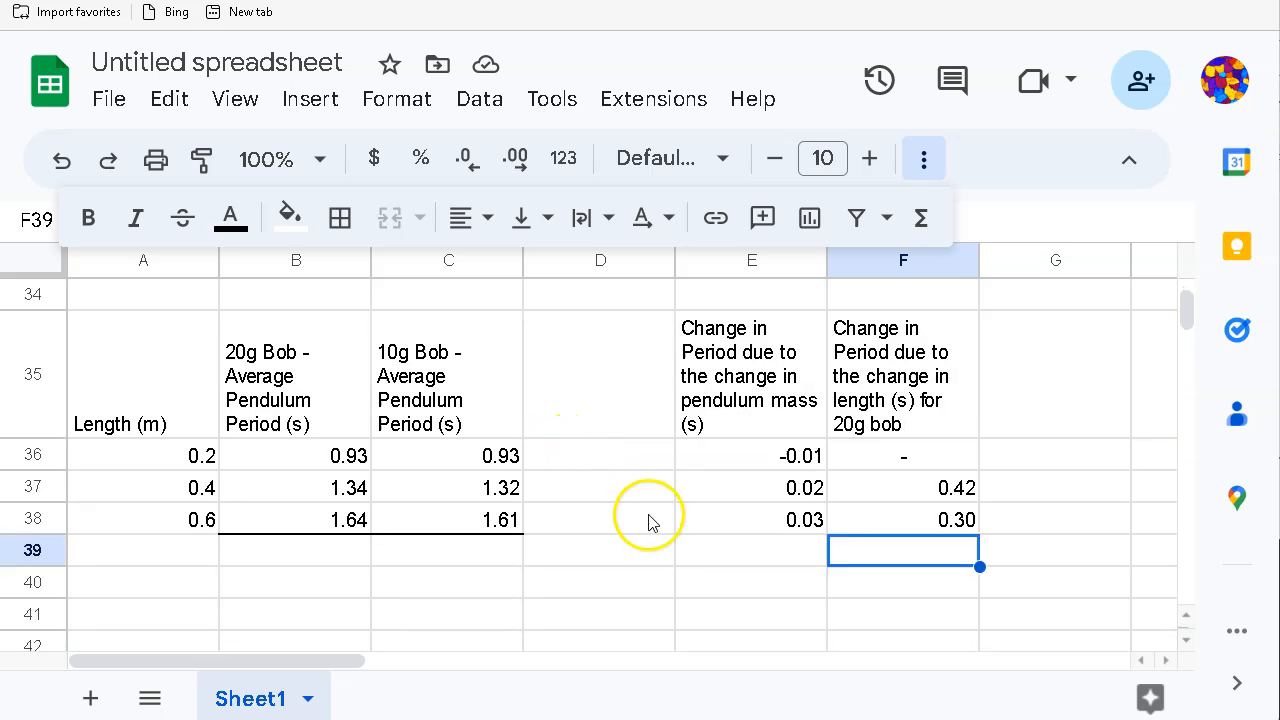
{"action": "left_click", "coordinate": [1063, 548]}
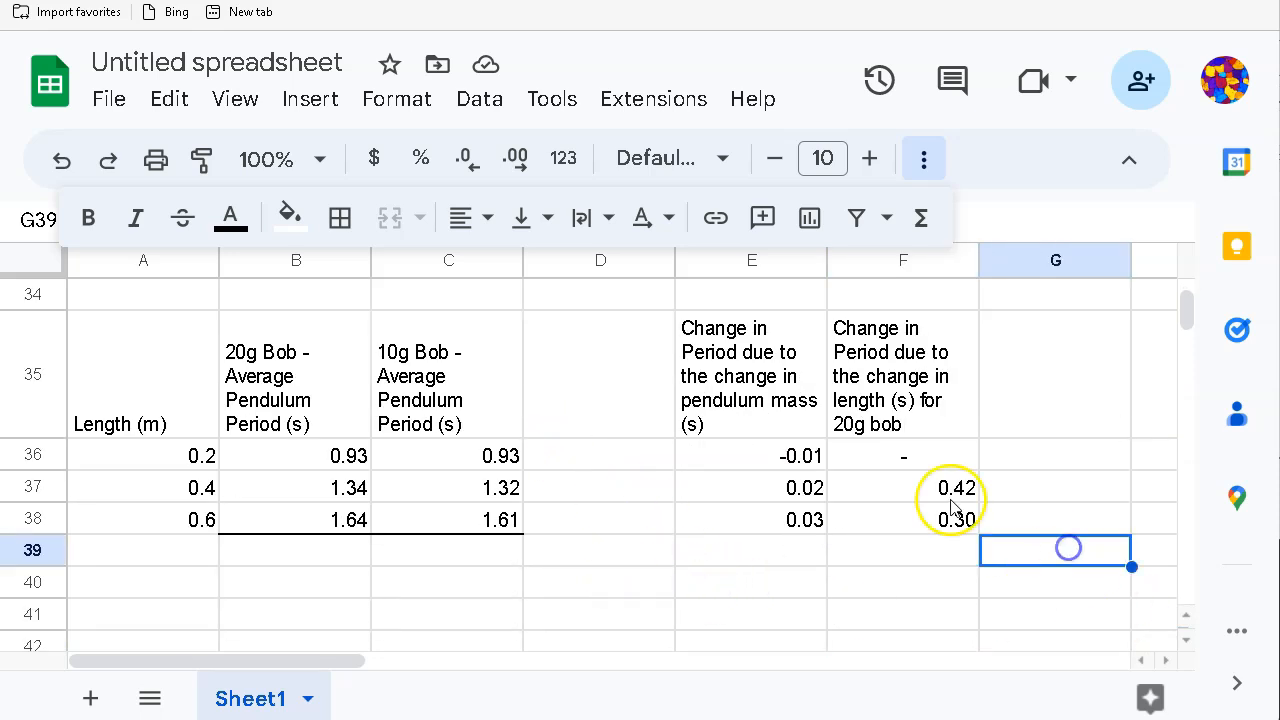
{"action": "left_click", "coordinate": [930, 490]}
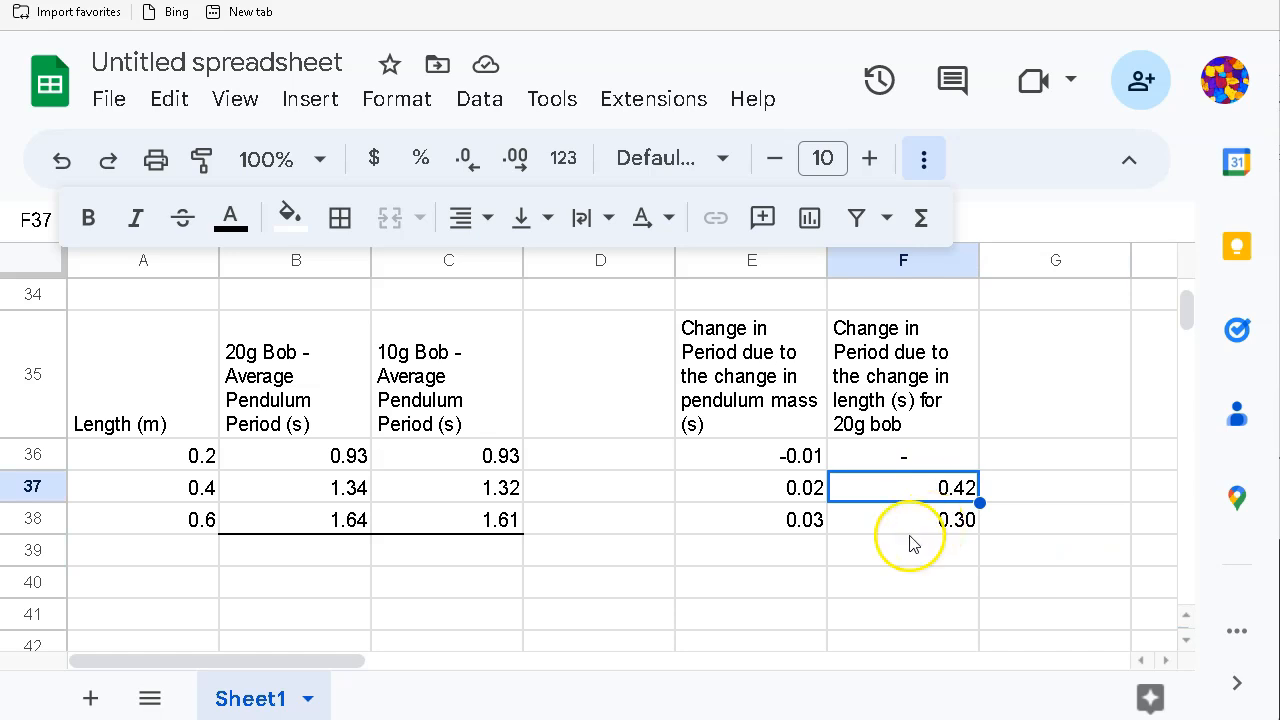
{"action": "scroll", "coordinate": [915, 537], "scroll_direction": "up", "scroll_amount": 4}
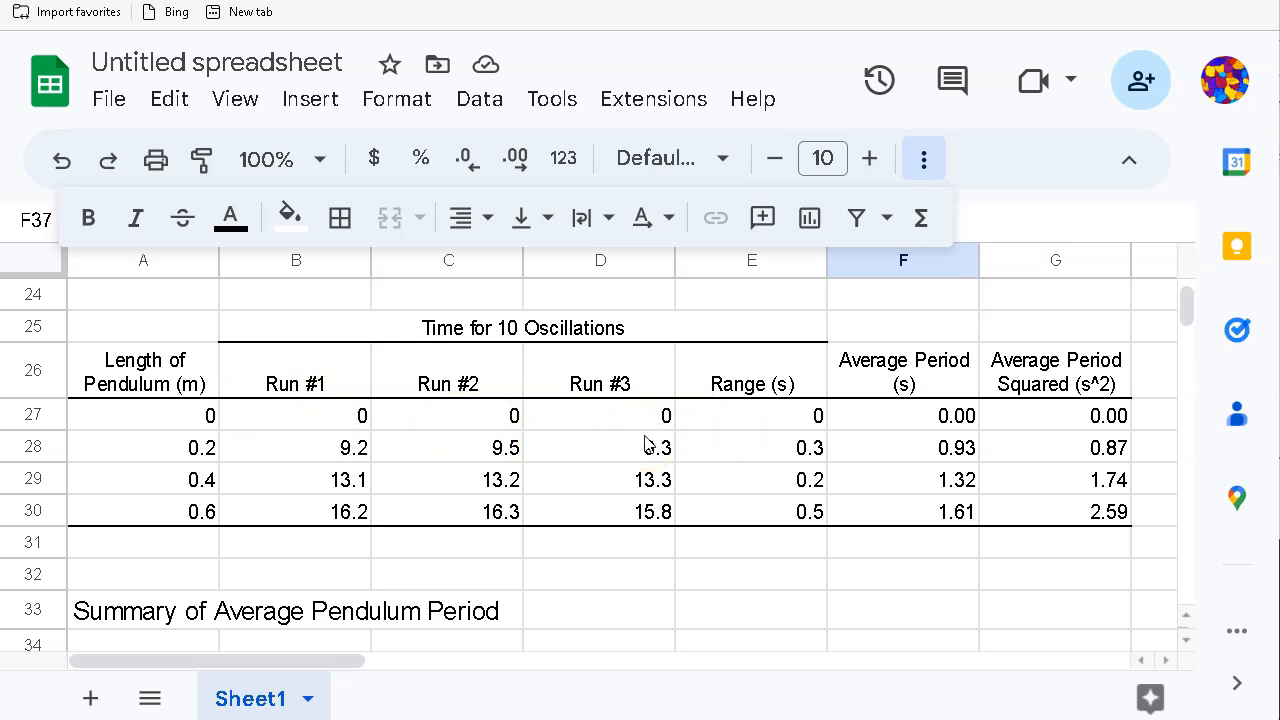
{"action": "scroll", "coordinate": [640, 460], "scroll_direction": "down", "scroll_amount": 6}
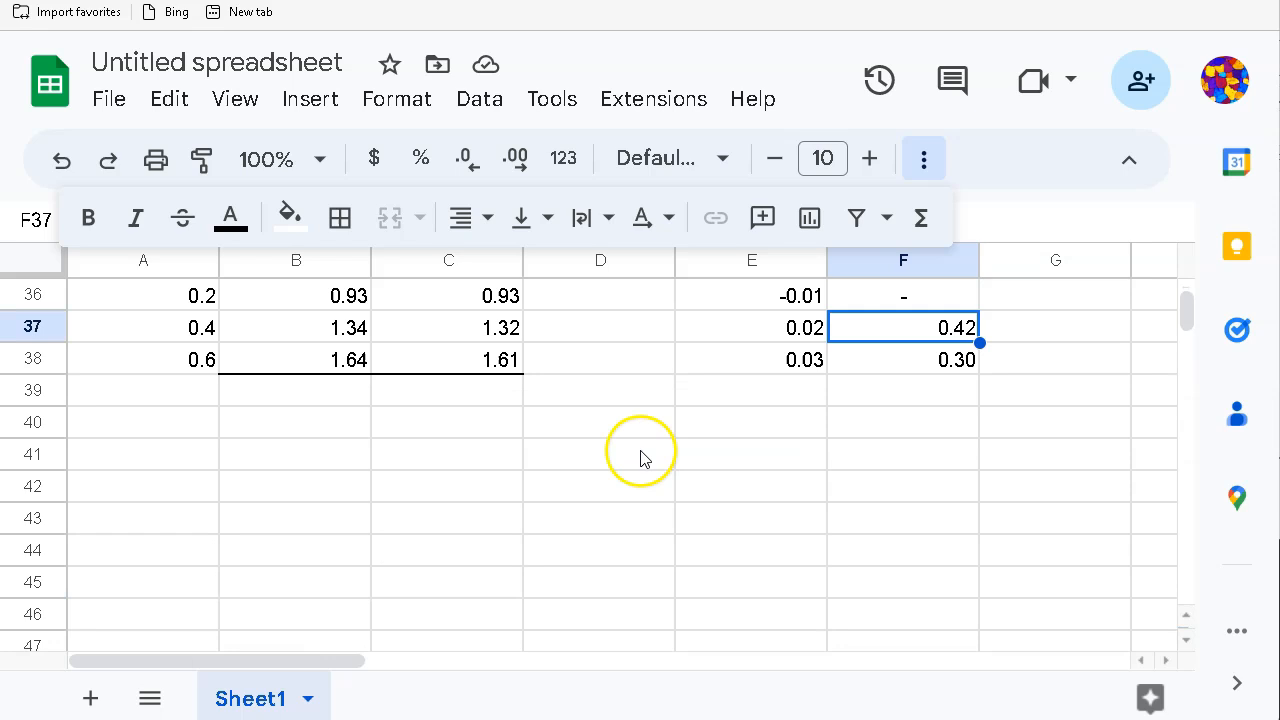
{"action": "scroll", "coordinate": [630, 485], "scroll_direction": "up", "scroll_amount": 2}
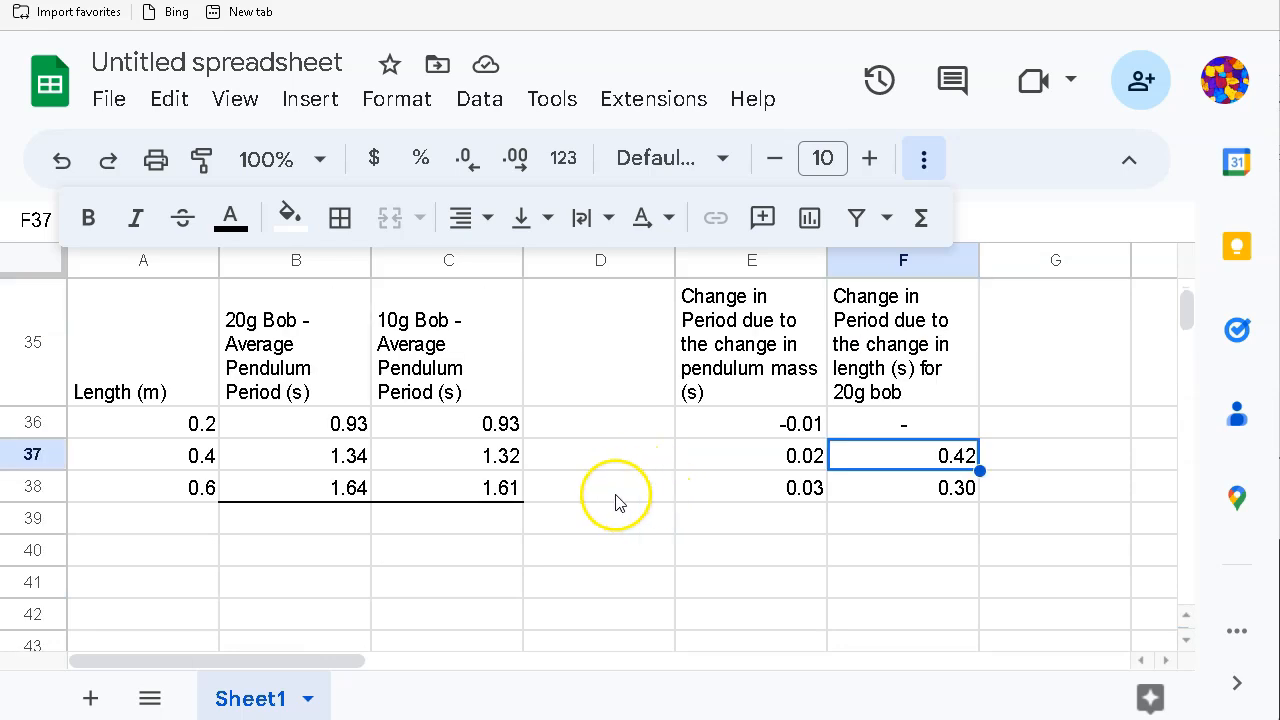
{"action": "scroll", "coordinate": [615, 503], "scroll_direction": "up", "scroll_amount": 3}
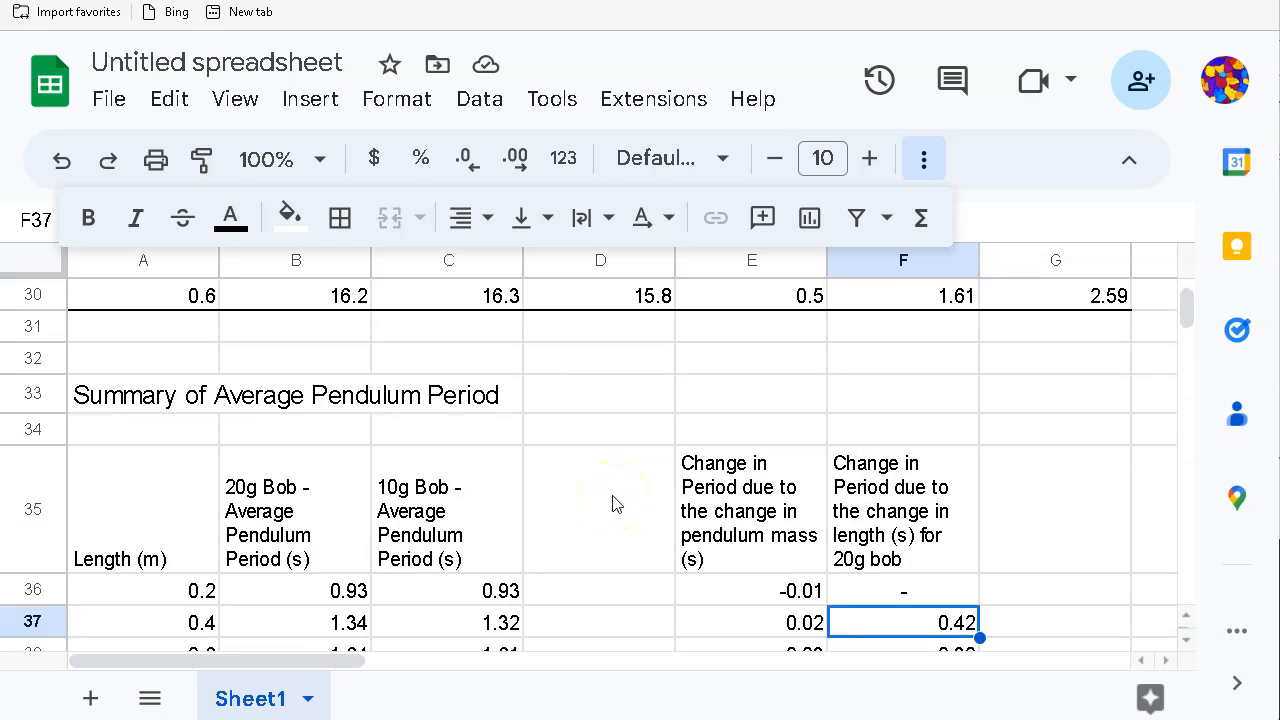
{"action": "scroll", "coordinate": [615, 505], "scroll_direction": "down", "scroll_amount": 1}
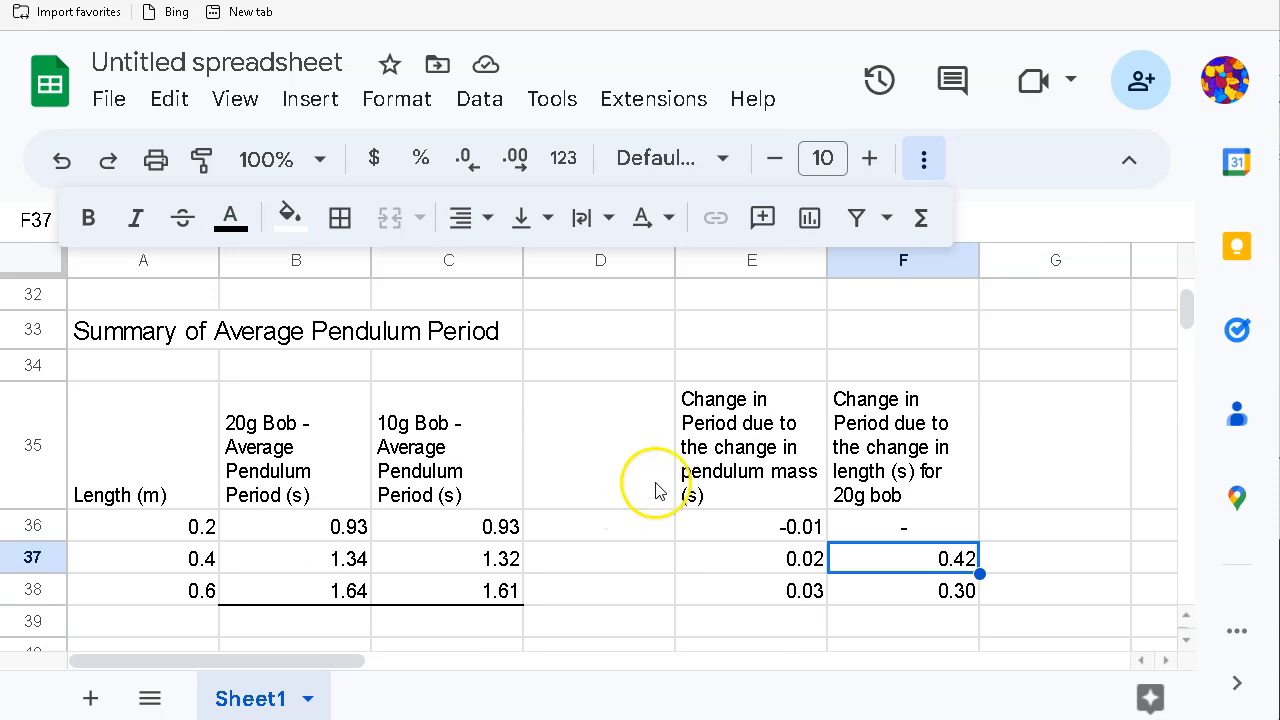
Step: Add bottom borders under the header row A35:F35 and the last row A38:F38
{"action": "left_click_drag", "start_coordinate": [131, 445], "coordinate": [862, 452]}
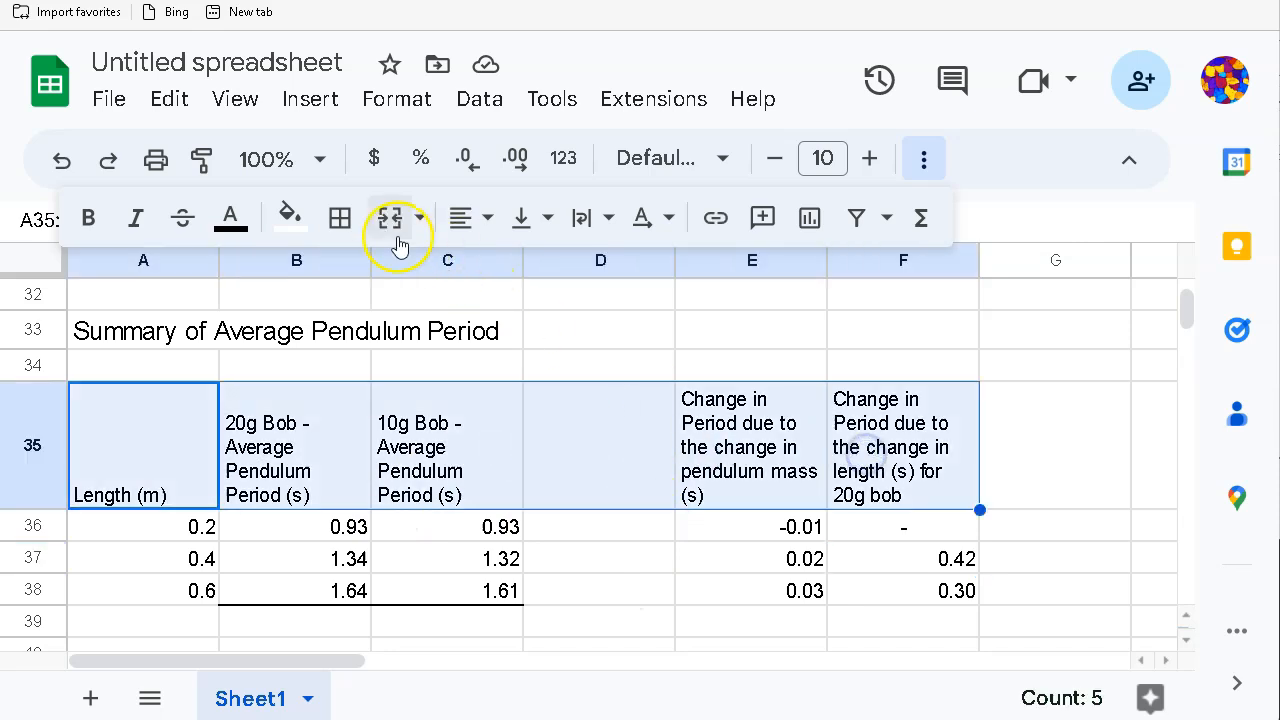
{"action": "left_click", "coordinate": [341, 217]}
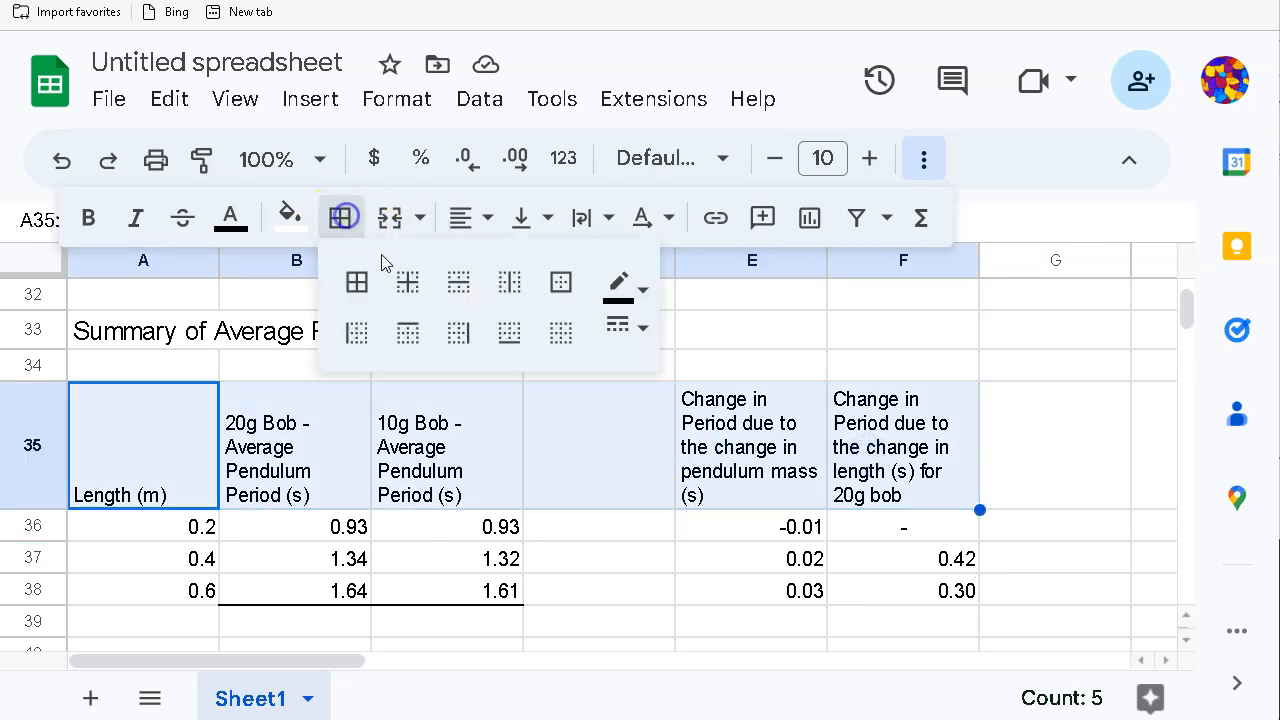
{"action": "left_click", "coordinate": [511, 335]}
{"action": "left_click_drag", "start_coordinate": [142, 597], "coordinate": [834, 591]}
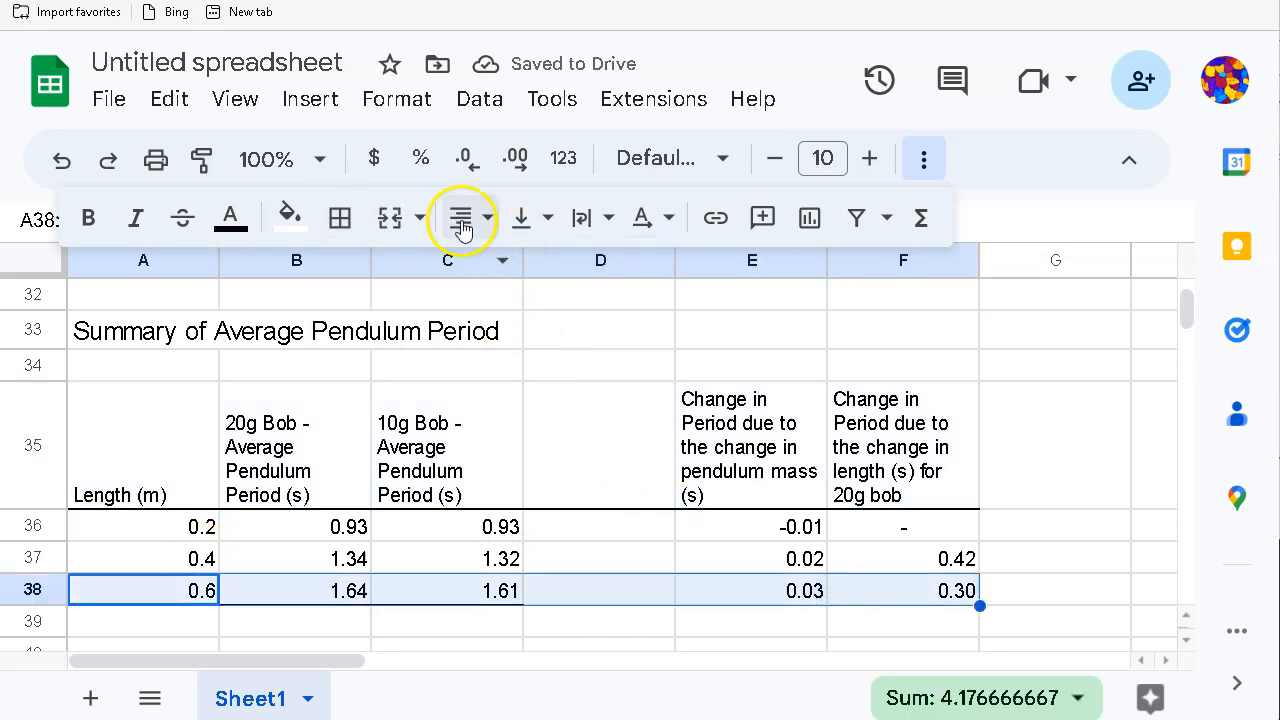
{"action": "left_click", "coordinate": [339, 218]}
{"action": "left_click", "coordinate": [503, 336]}
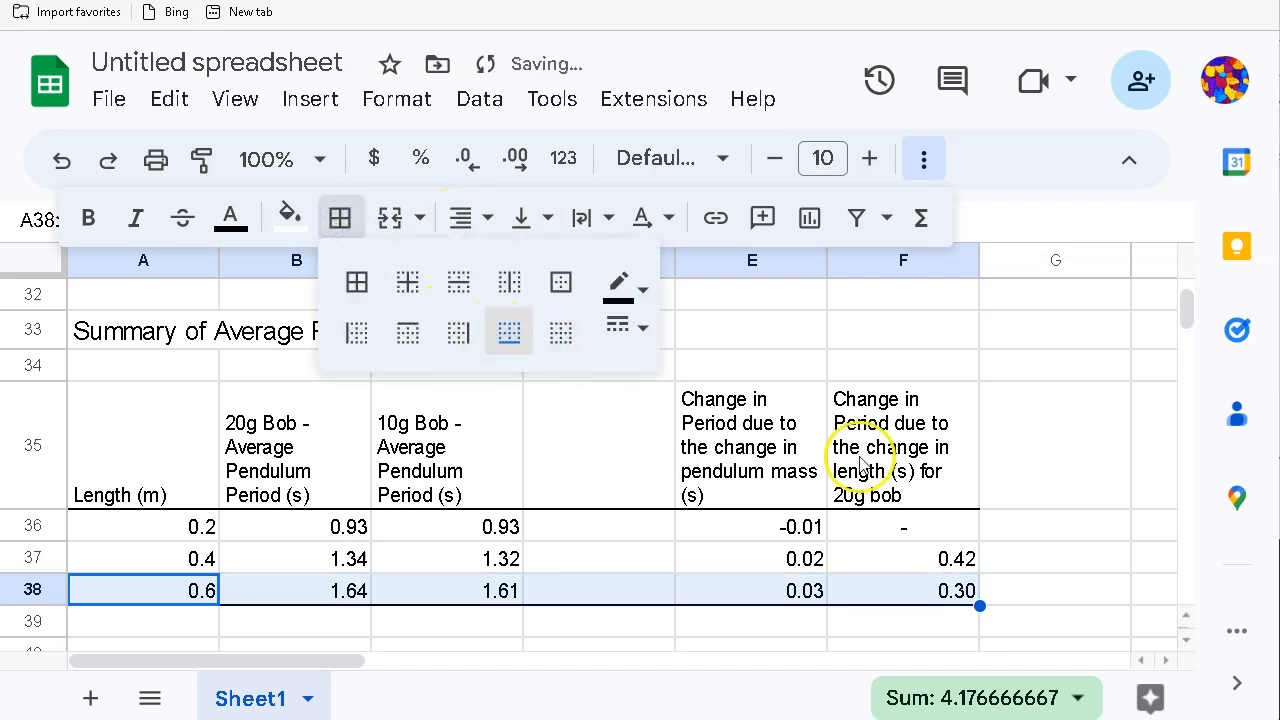
{"action": "left_click", "coordinate": [1065, 525]}
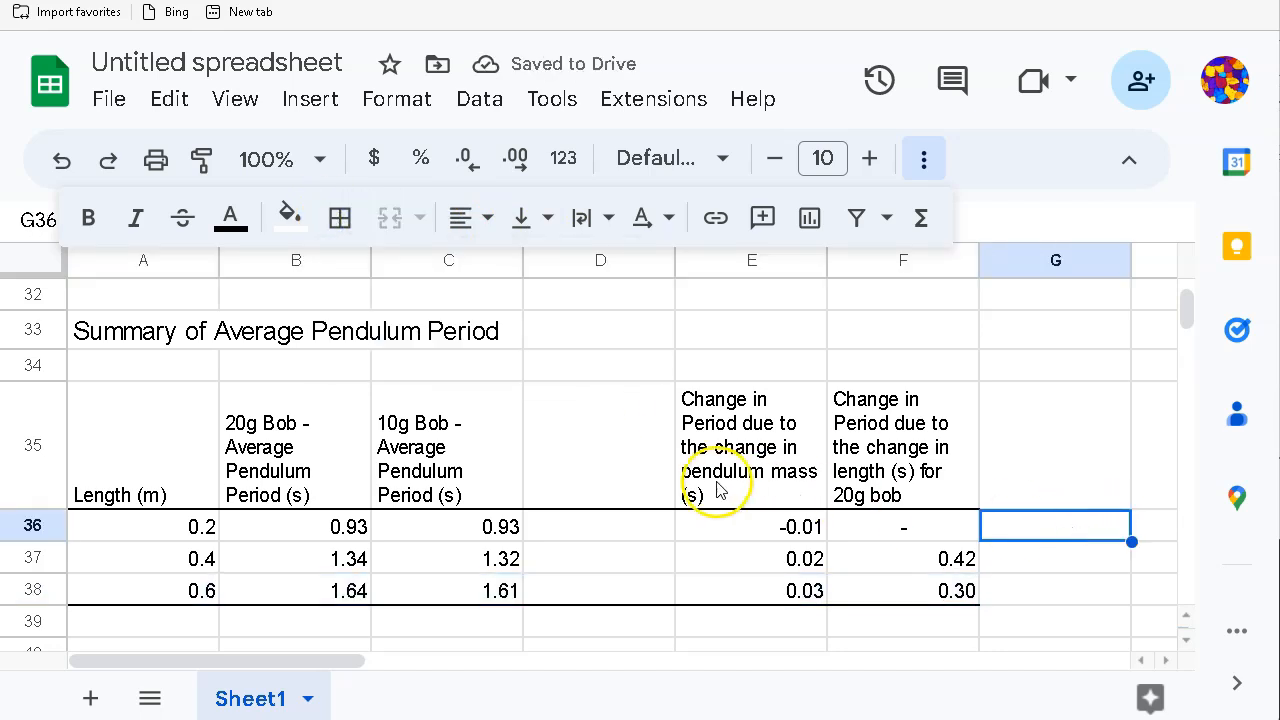
Step: Centre the header text in row A35:F35
{"action": "scroll", "coordinate": [623, 534], "scroll_direction": "down", "scroll_amount": 1}
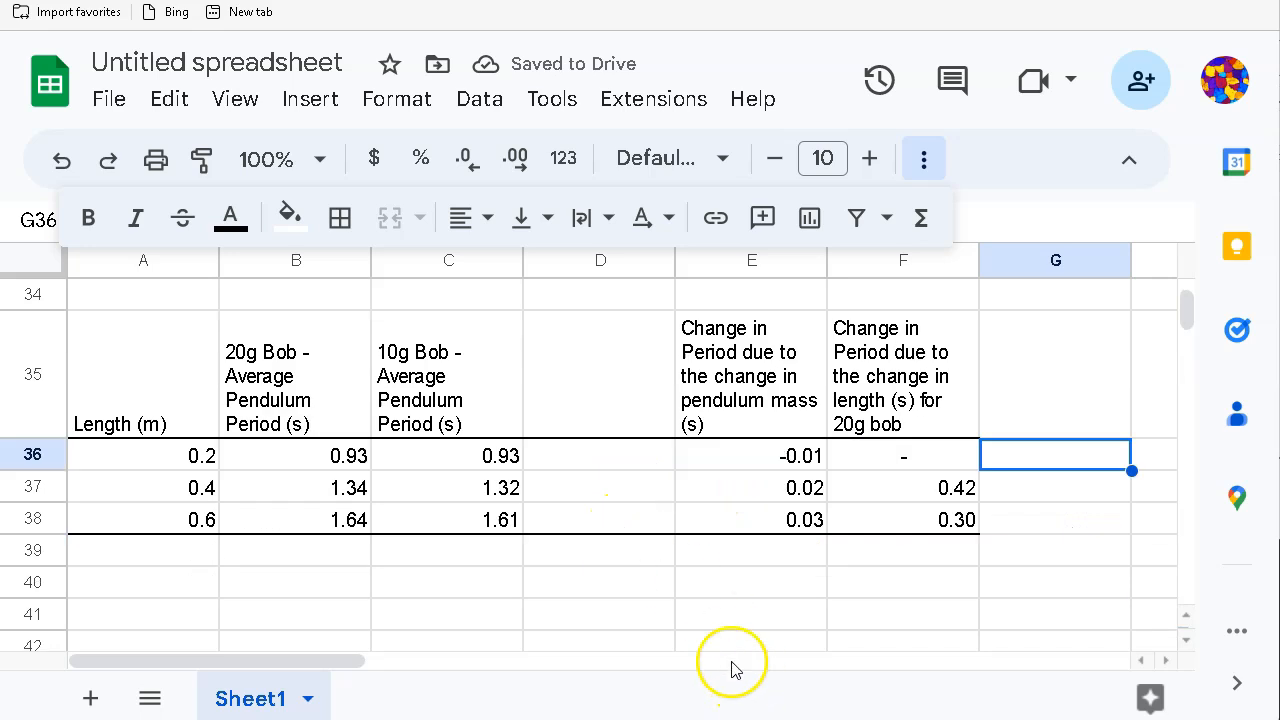
{"action": "left_click_drag", "start_coordinate": [180, 371], "coordinate": [840, 385]}
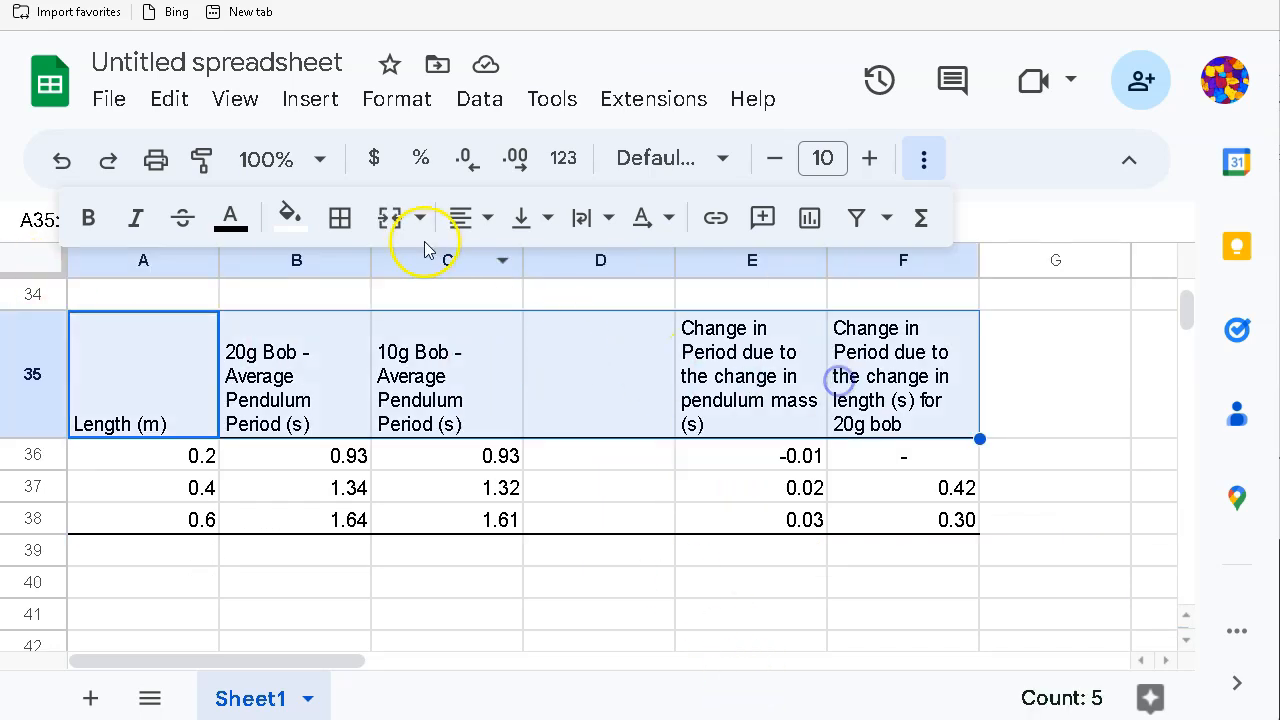
{"action": "left_click", "coordinate": [466, 216]}
{"action": "left_click", "coordinate": [515, 275]}
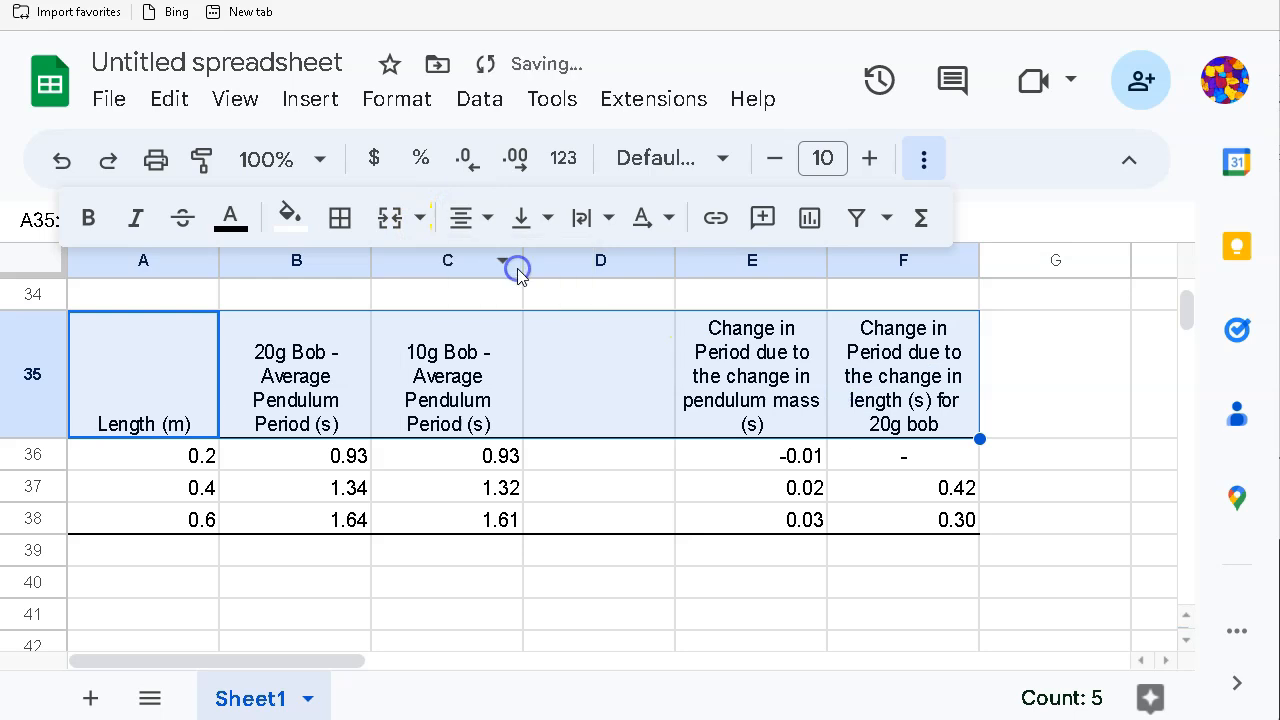
{"action": "left_click", "coordinate": [608, 600]}
{"action": "scroll", "coordinate": [345, 605], "scroll_direction": "up", "scroll_amount": 4}
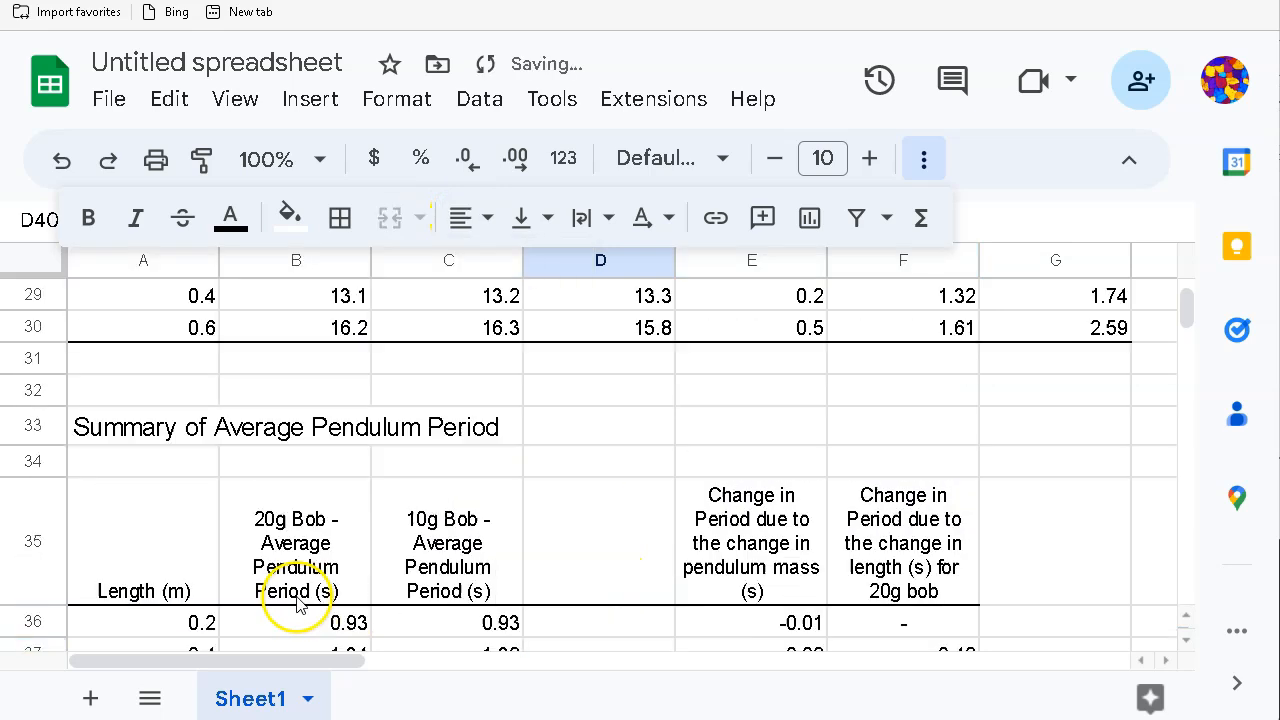
{"action": "scroll", "coordinate": [298, 606], "scroll_direction": "down", "scroll_amount": 5}
{"action": "scroll", "coordinate": [298, 604], "scroll_direction": "up", "scroll_amount": 3}
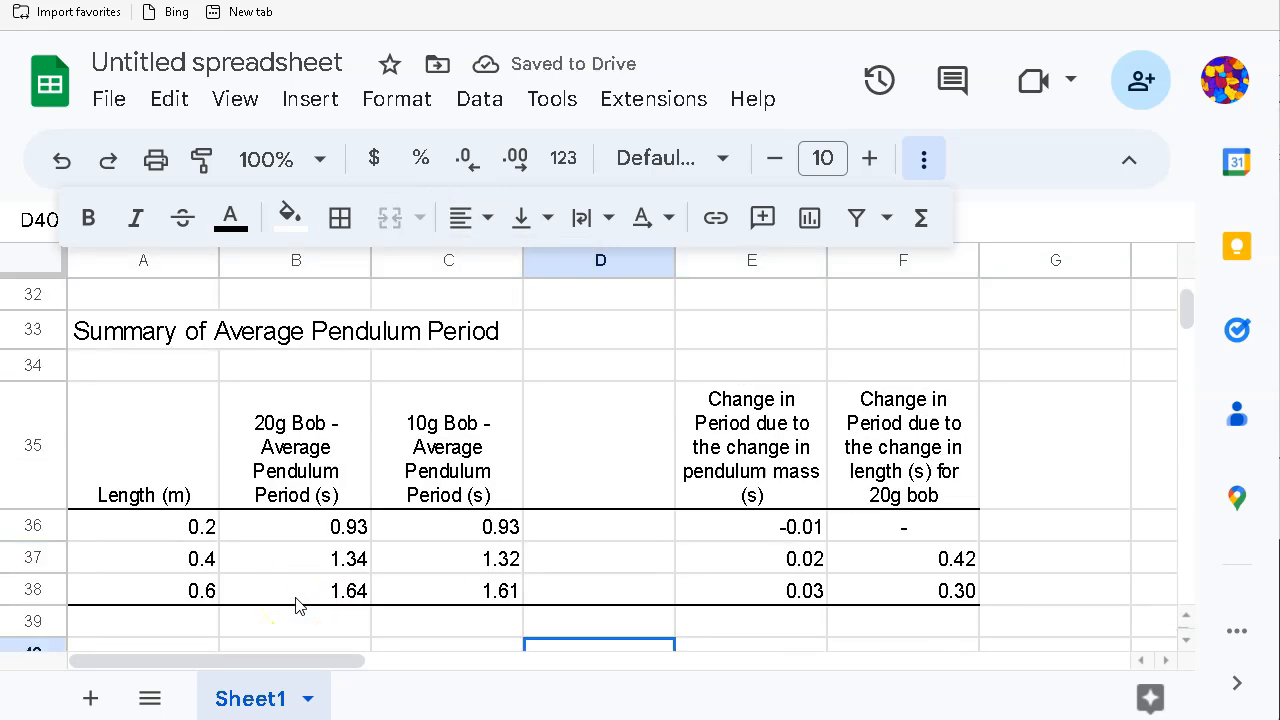
{"action": "scroll", "coordinate": [500, 530], "scroll_direction": "down", "scroll_amount": 1}
{"action": "scroll", "coordinate": [505, 538], "scroll_direction": "up", "scroll_amount": 3}
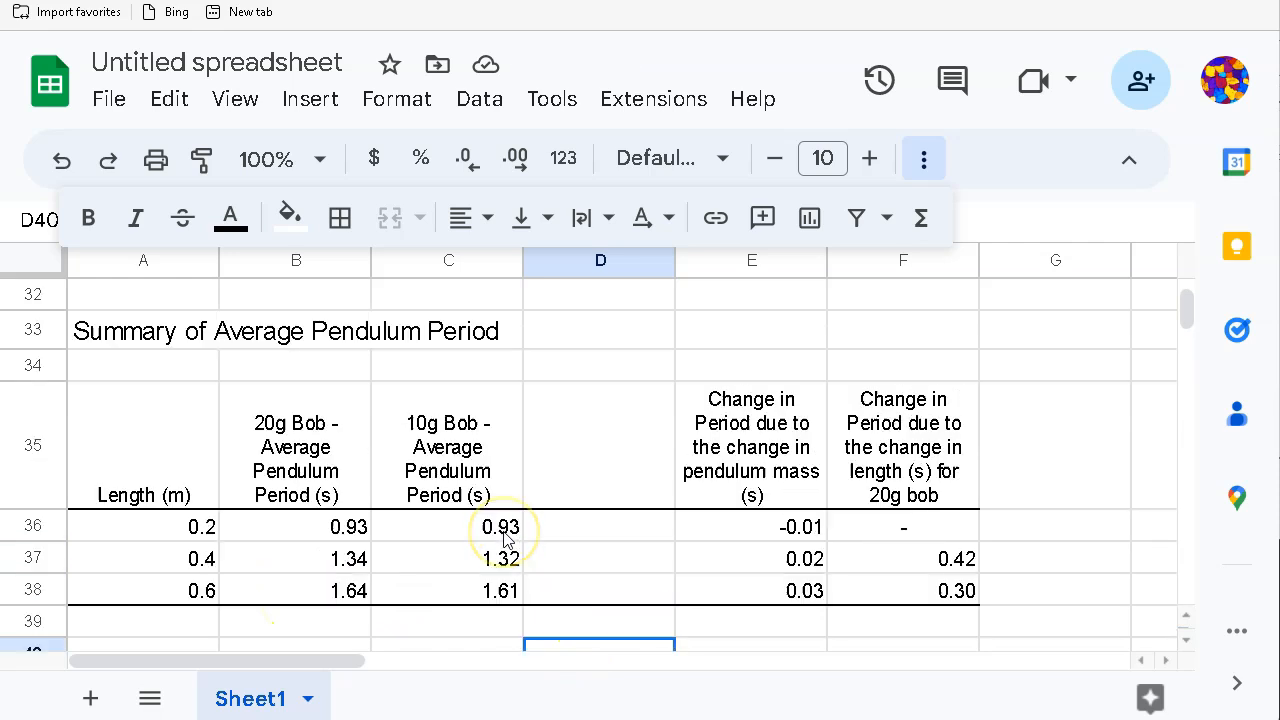
{"action": "scroll", "coordinate": [505, 540], "scroll_direction": "down", "scroll_amount": 3}
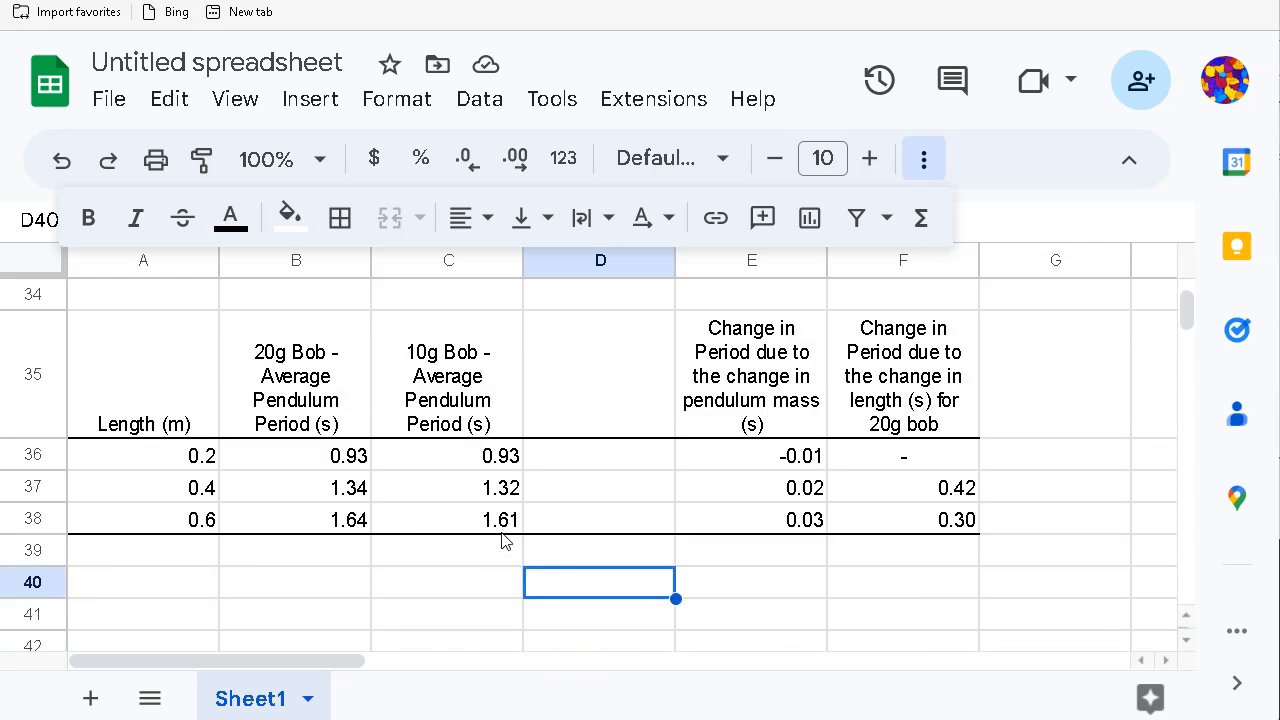
{"action": "scroll", "coordinate": [500, 537], "scroll_direction": "down", "scroll_amount": 3}
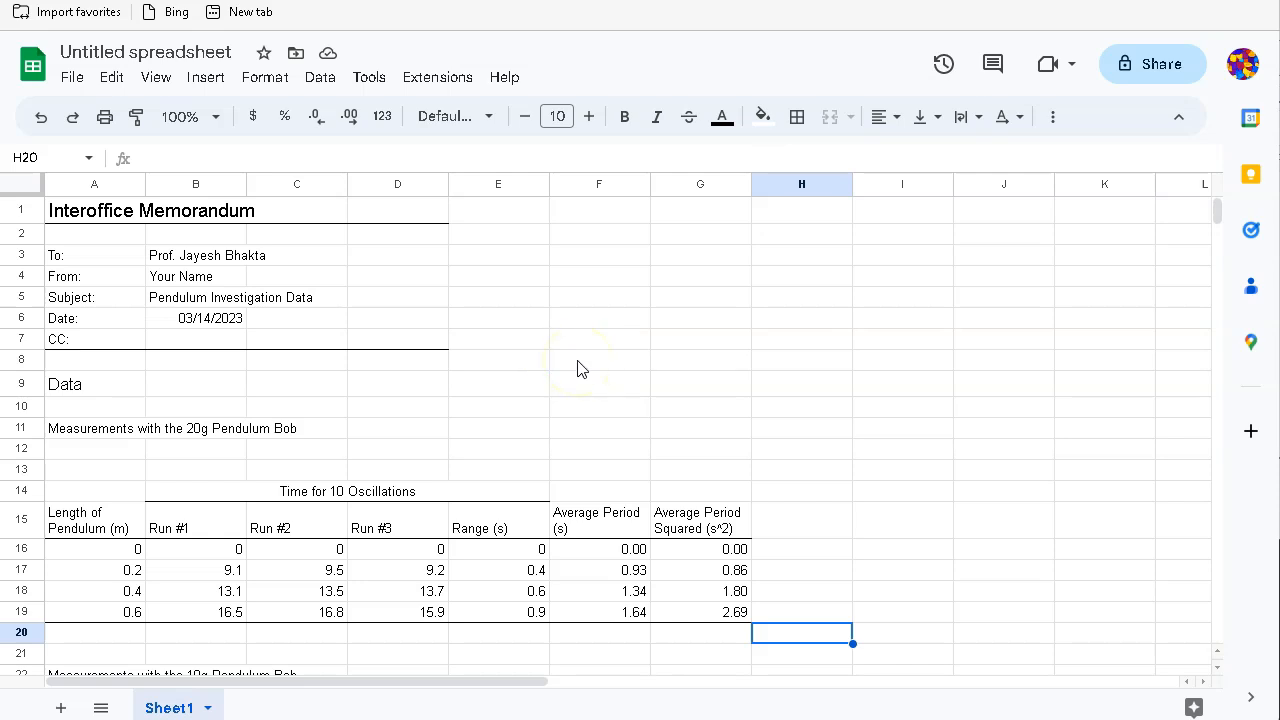
{"action": "scroll", "coordinate": [590, 388], "scroll_direction": "down", "scroll_amount": 10}
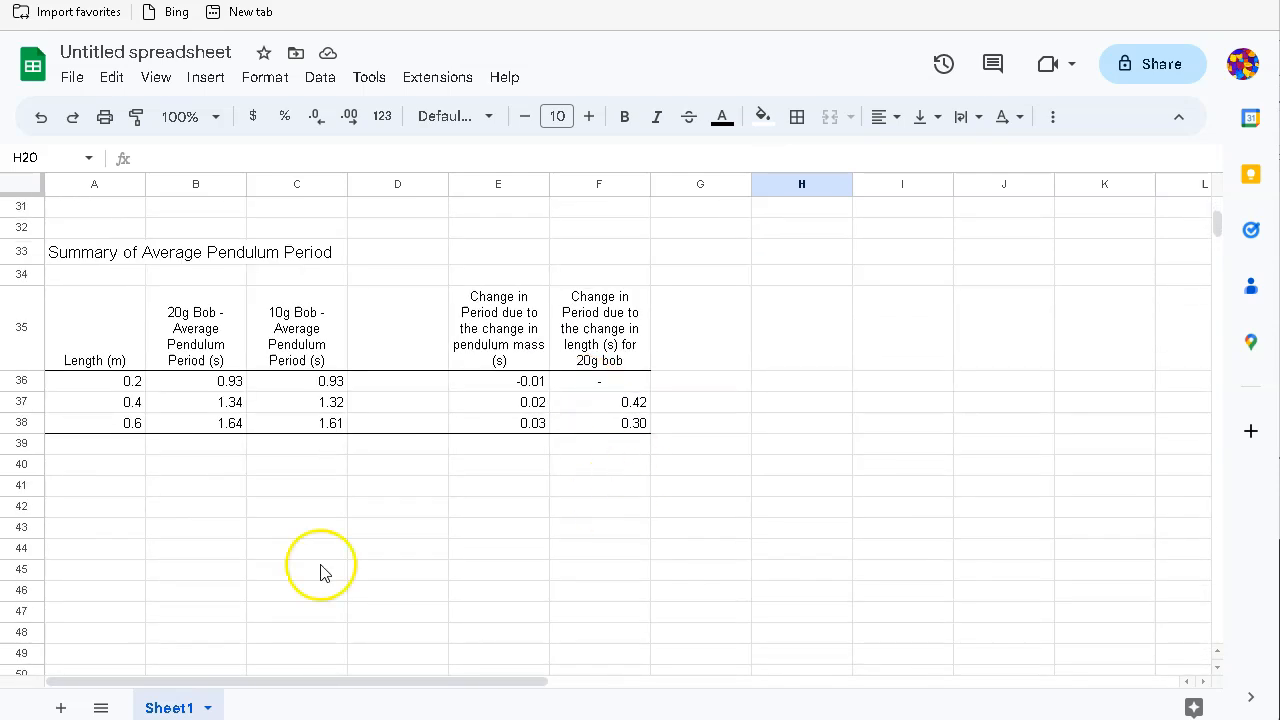
{"action": "left_click", "coordinate": [94, 490]}
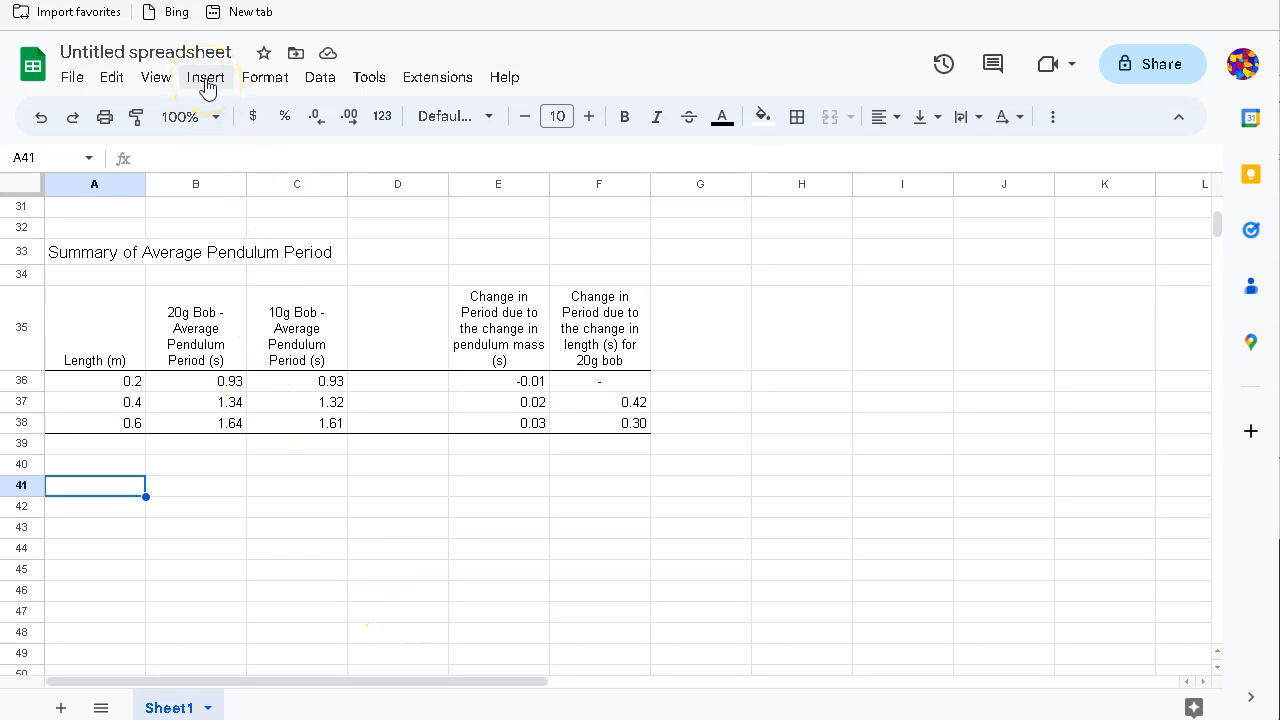
Step: Zoom the page to 125% and insert a new chart from the Insert menu
{"action": "key", "text": "ctrl+plus"}
{"action": "key", "text": "ctrl+plus"}
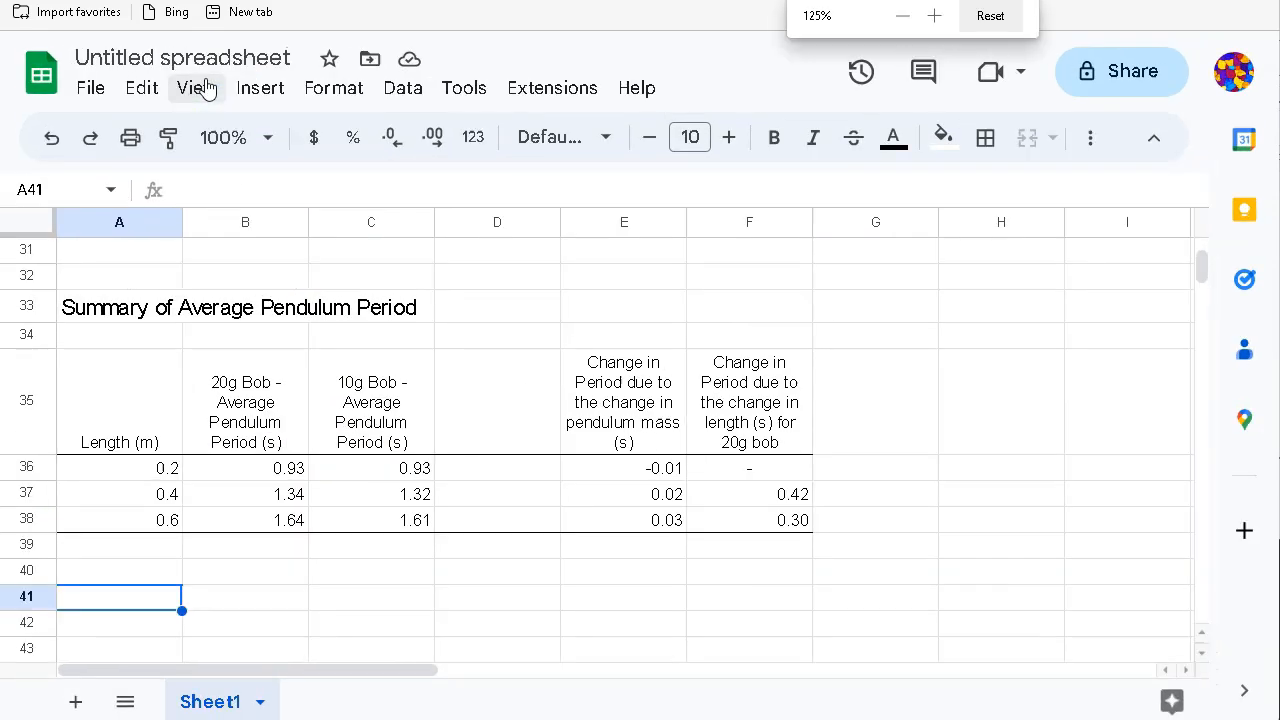
{"action": "left_click", "coordinate": [255, 90]}
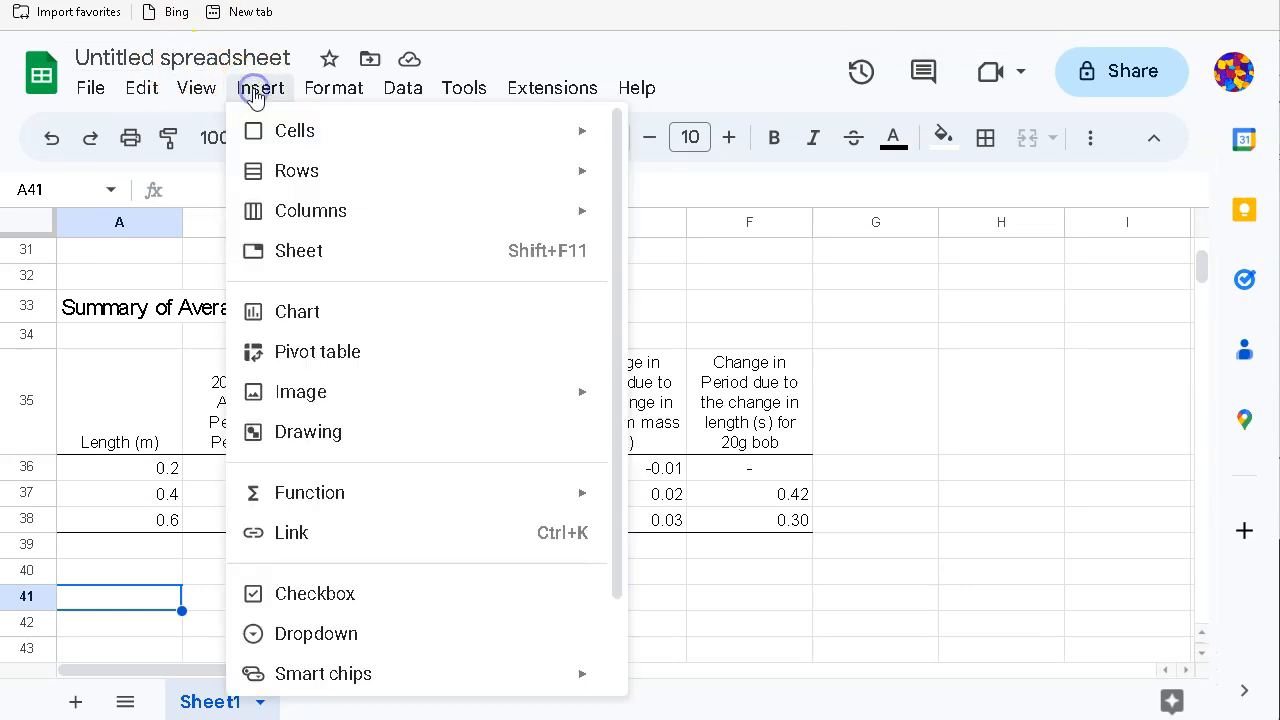
{"action": "left_click", "coordinate": [300, 316]}
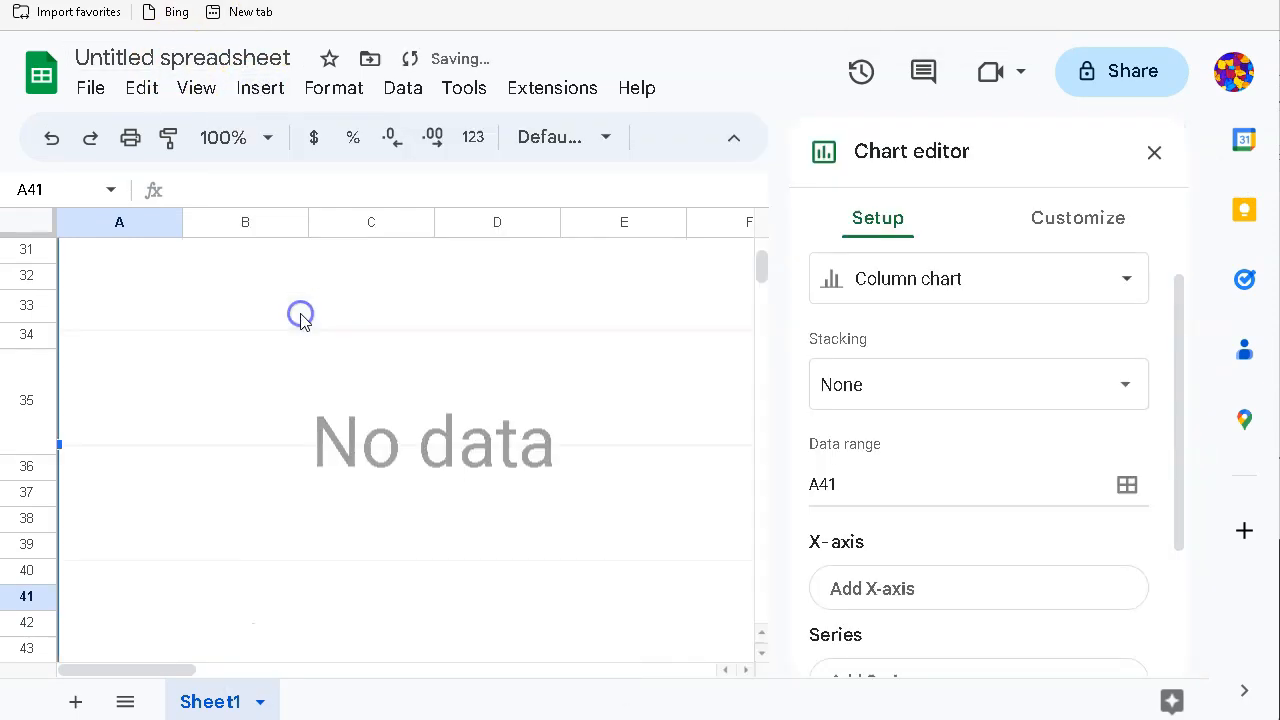
Step: Change the new chart's type to a scatter chart
{"action": "left_click", "coordinate": [918, 282]}
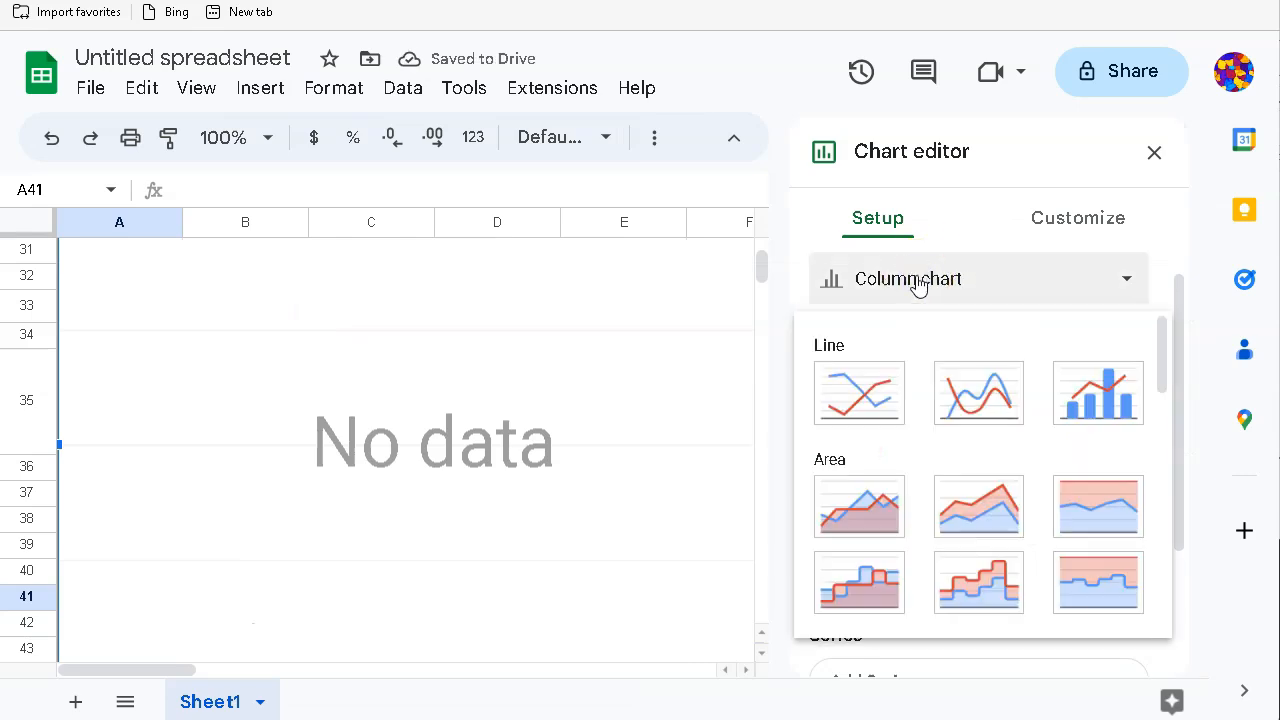
{"action": "scroll", "coordinate": [895, 460], "scroll_direction": "down", "scroll_amount": 8}
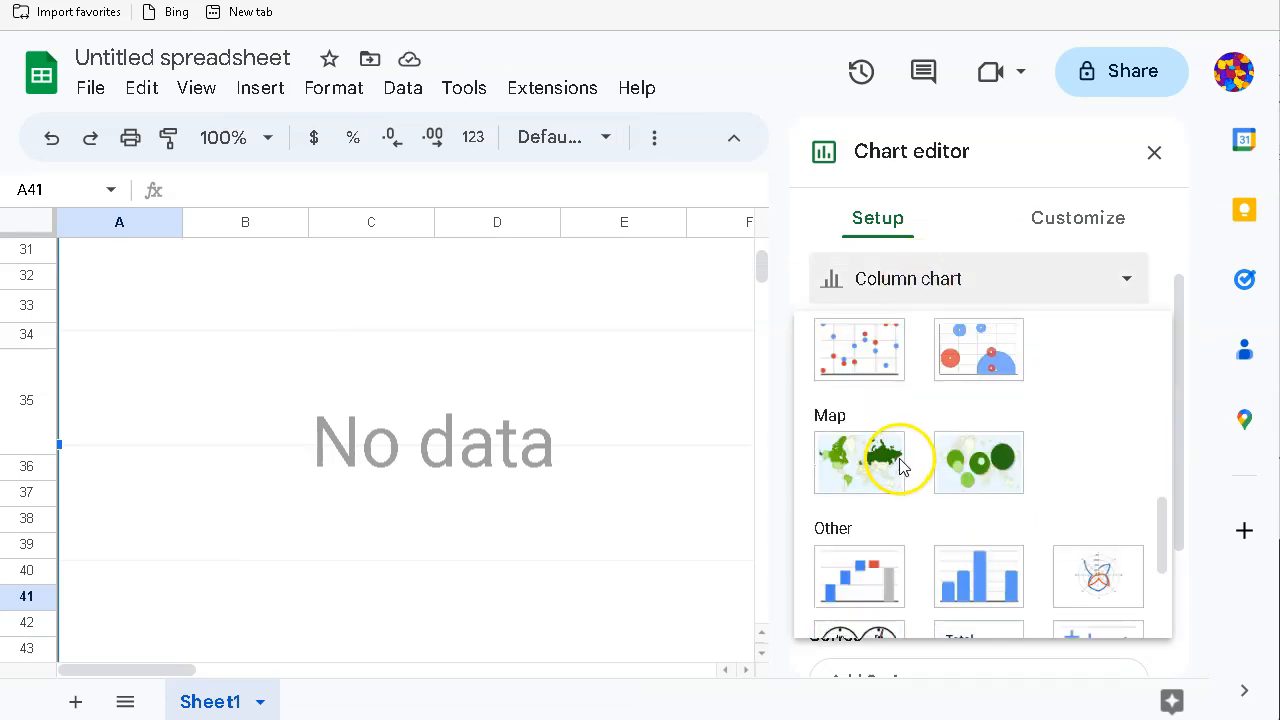
{"action": "left_click", "coordinate": [853, 362]}
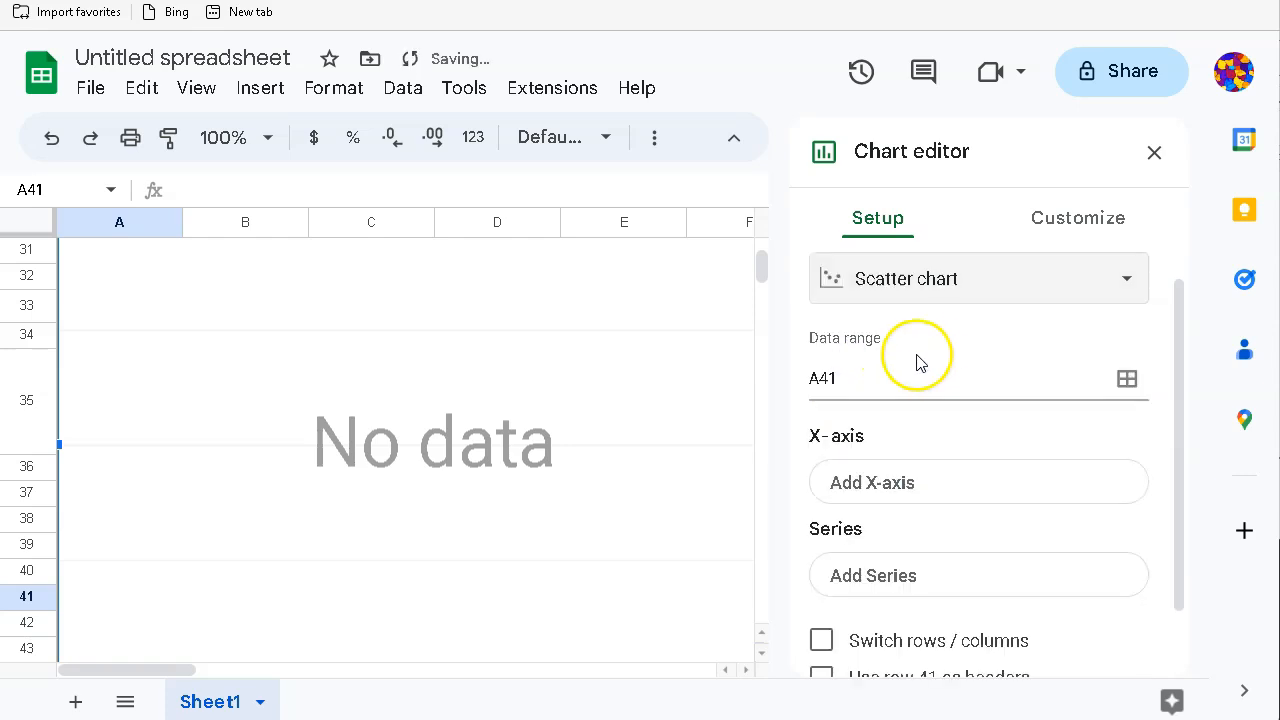
Step: Set the X-axis to the pendulum lengths in A15:A19
{"action": "scroll", "coordinate": [930, 430], "scroll_direction": "down", "scroll_amount": 1}
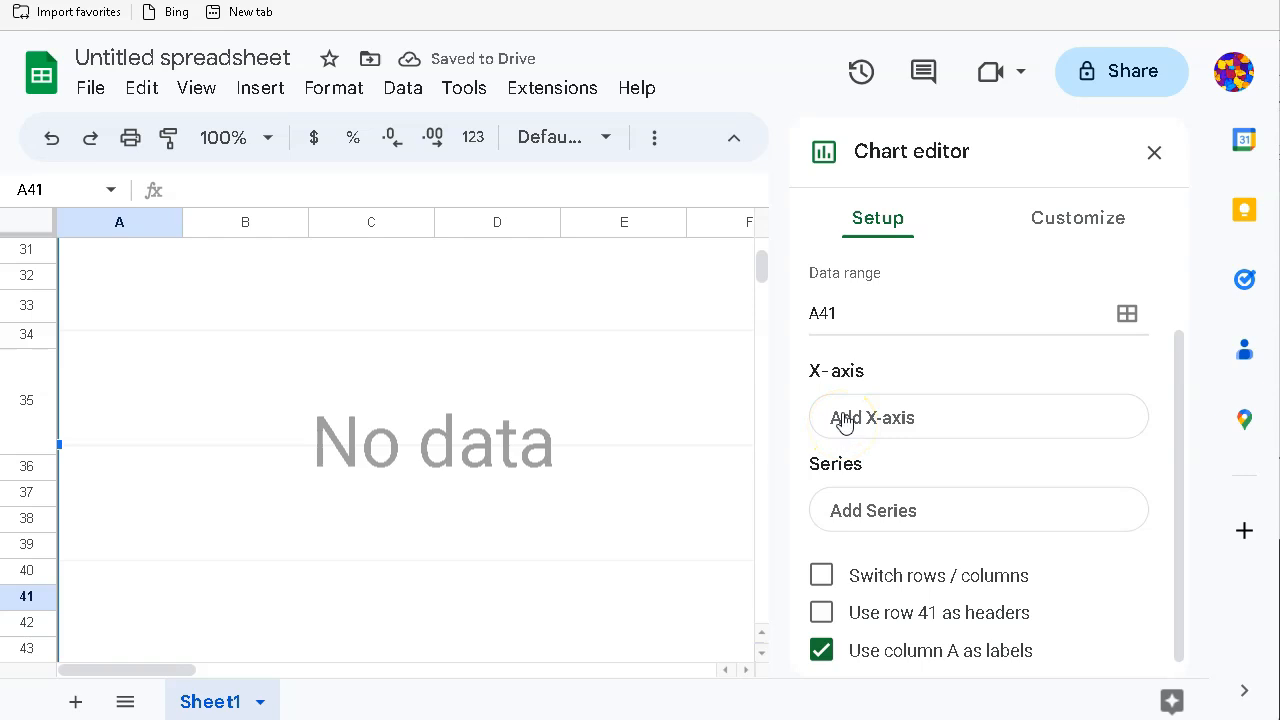
{"action": "left_click", "coordinate": [843, 418]}
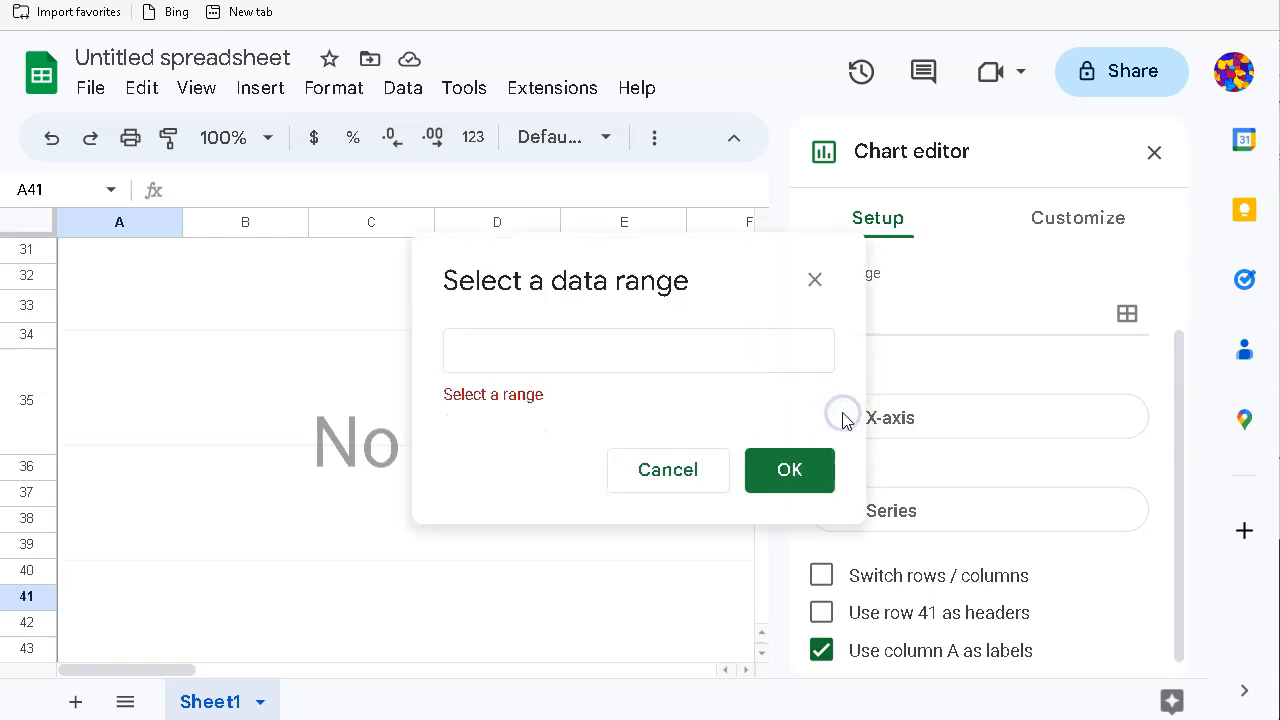
{"action": "left_click", "coordinate": [519, 360]}
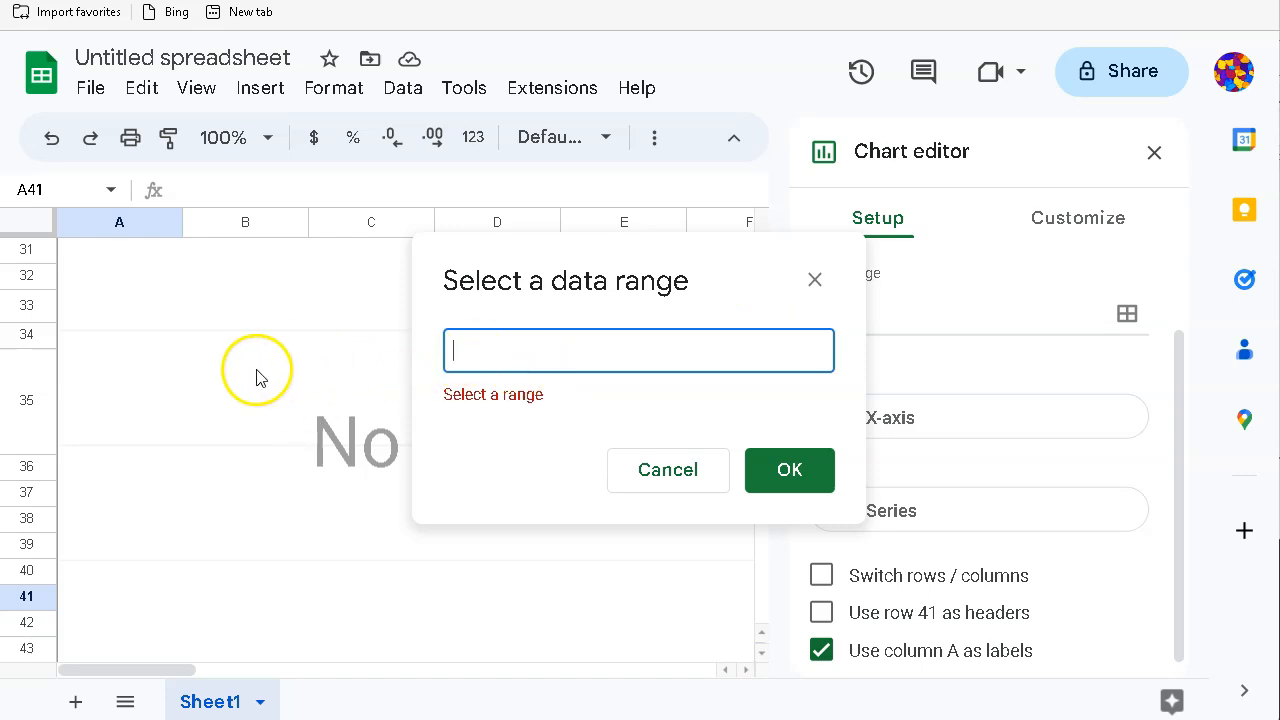
{"action": "scroll", "coordinate": [257, 378], "scroll_direction": "up", "scroll_amount": 4}
{"action": "scroll", "coordinate": [257, 378], "scroll_direction": "up", "scroll_amount": 2}
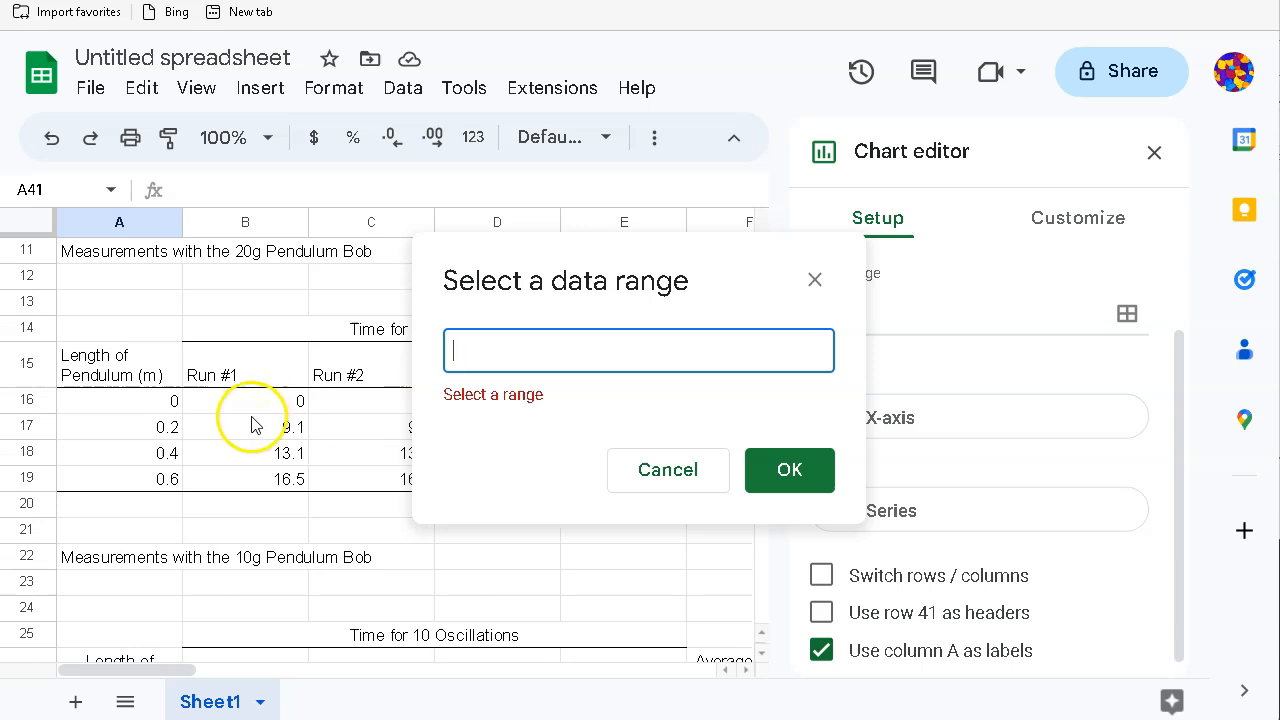
{"action": "scroll", "coordinate": [240, 400], "scroll_direction": "up", "scroll_amount": 1}
{"action": "scroll", "coordinate": [237, 393], "scroll_direction": "down", "scroll_amount": 1}
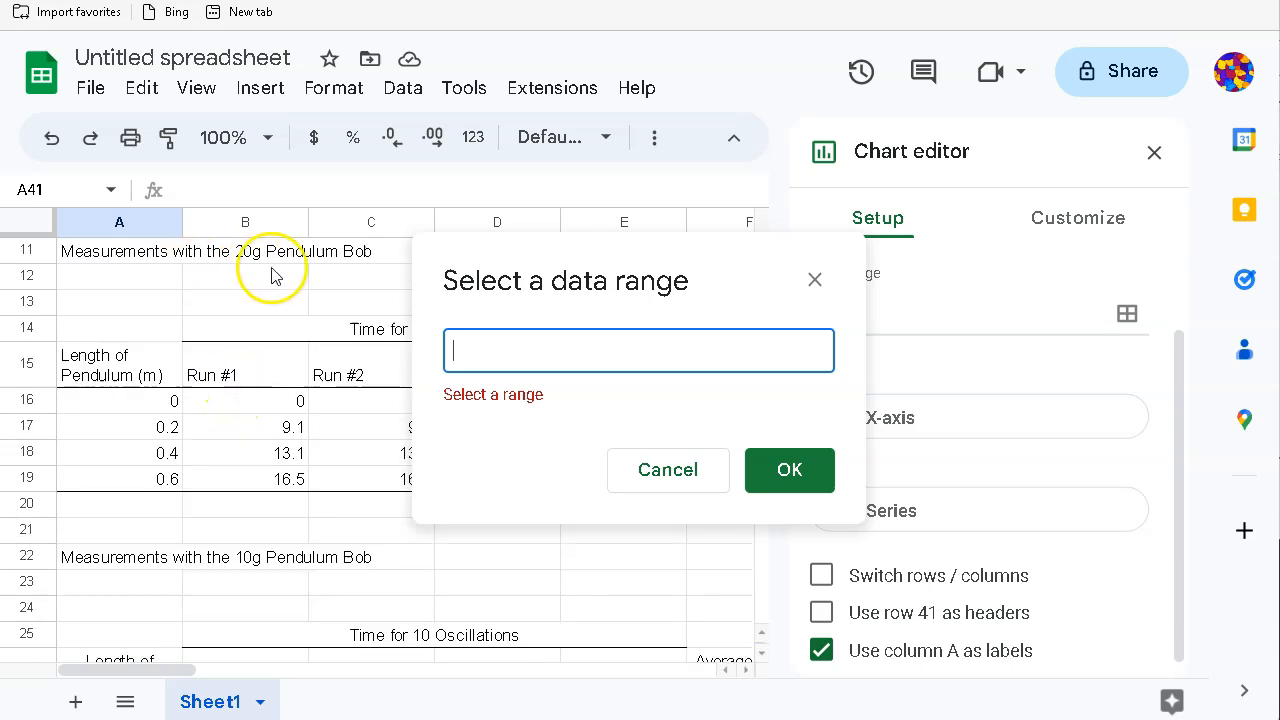
{"action": "left_click_drag", "start_coordinate": [127, 363], "coordinate": [125, 482]}
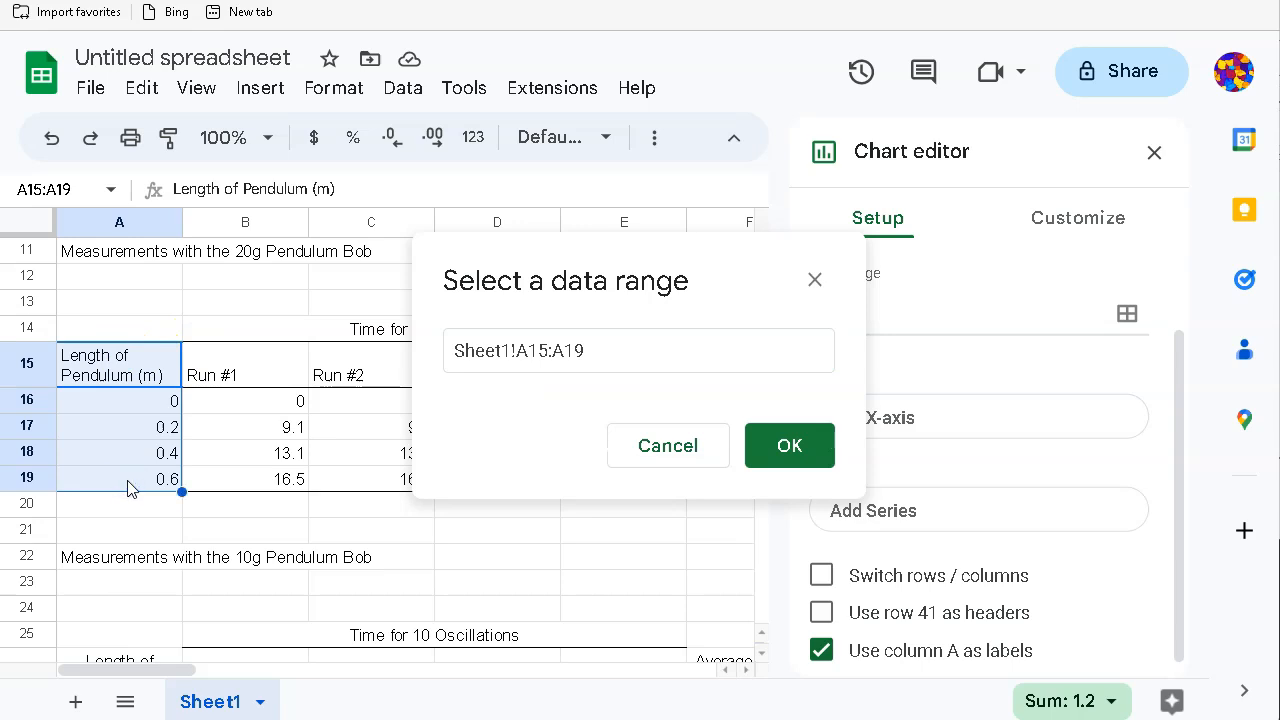
{"action": "left_click", "coordinate": [797, 468]}
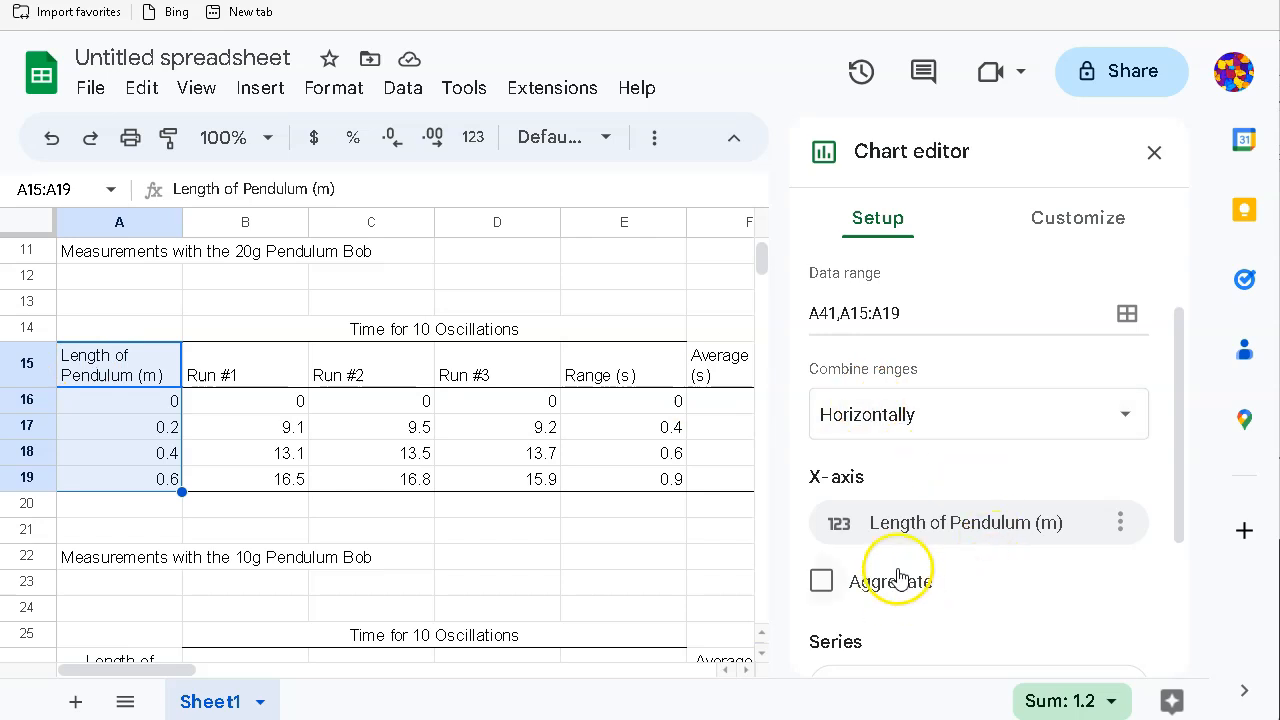
Step: Add the Average Period (s) values in F15:F19 as the chart's data series
{"action": "scroll", "coordinate": [962, 610], "scroll_direction": "down", "scroll_amount": 1}
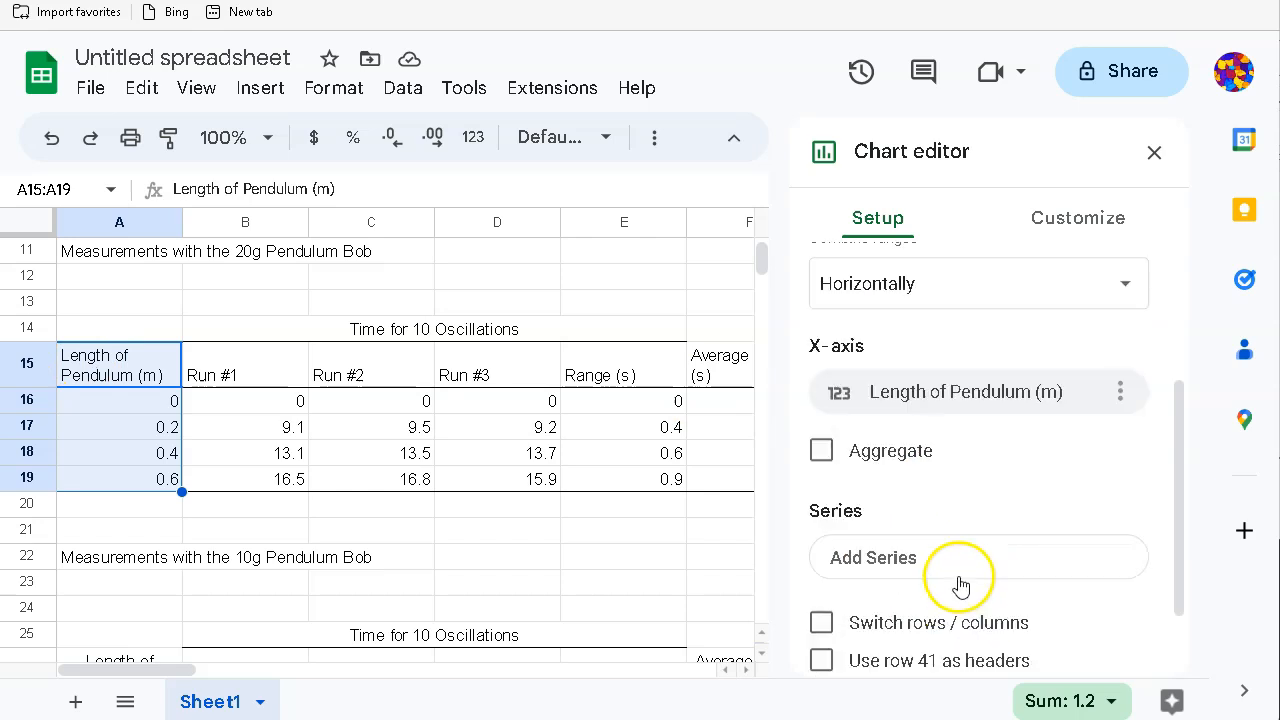
{"action": "left_click", "coordinate": [907, 566]}
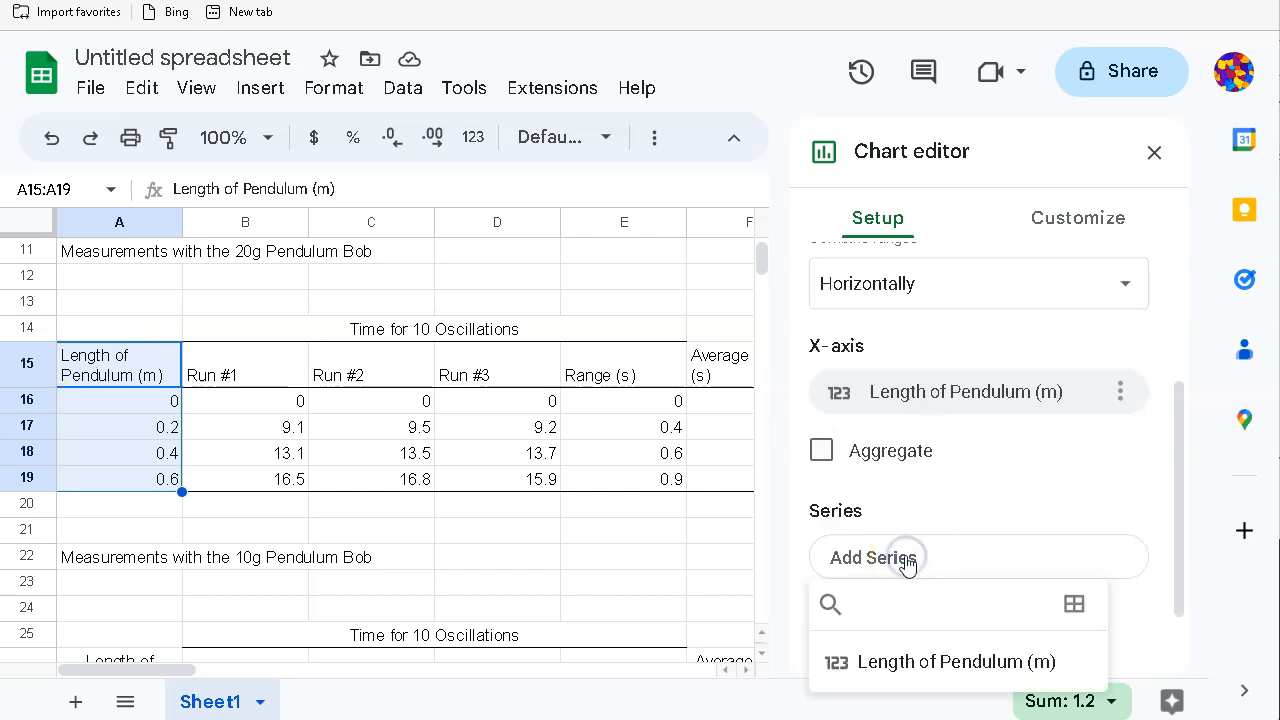
{"action": "left_click", "coordinate": [1075, 605]}
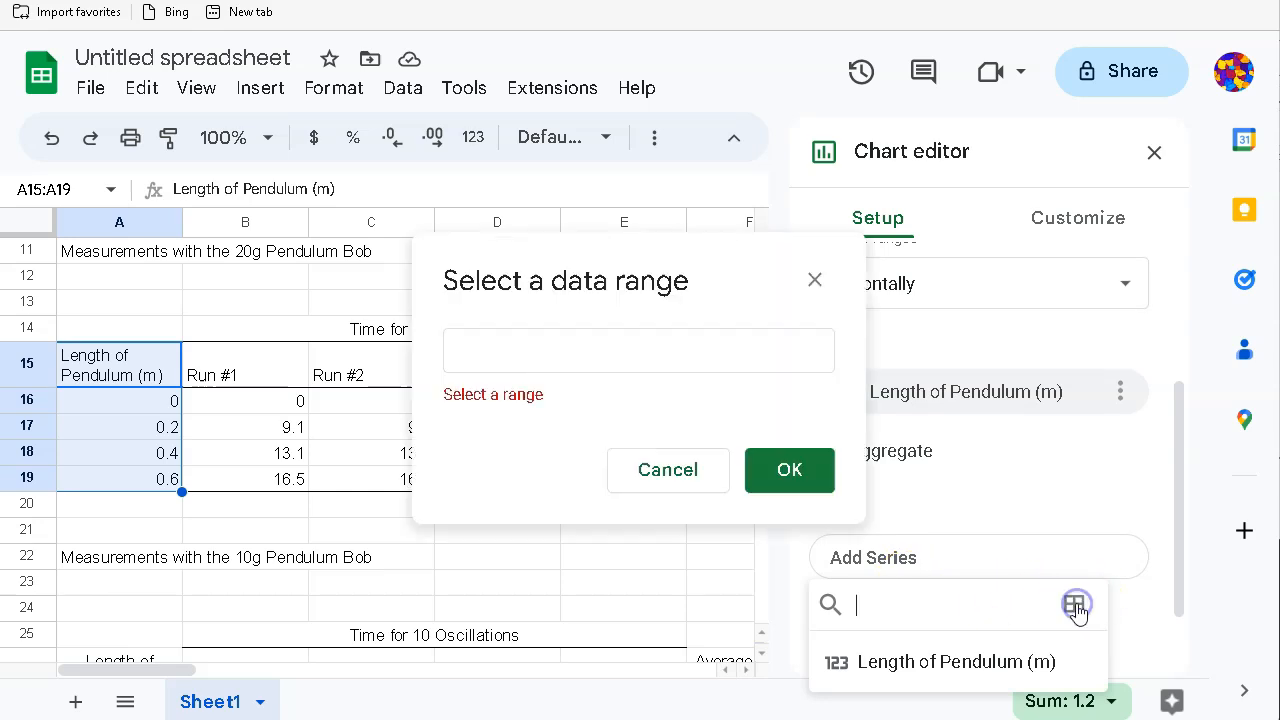
{"action": "left_click", "coordinate": [514, 362]}
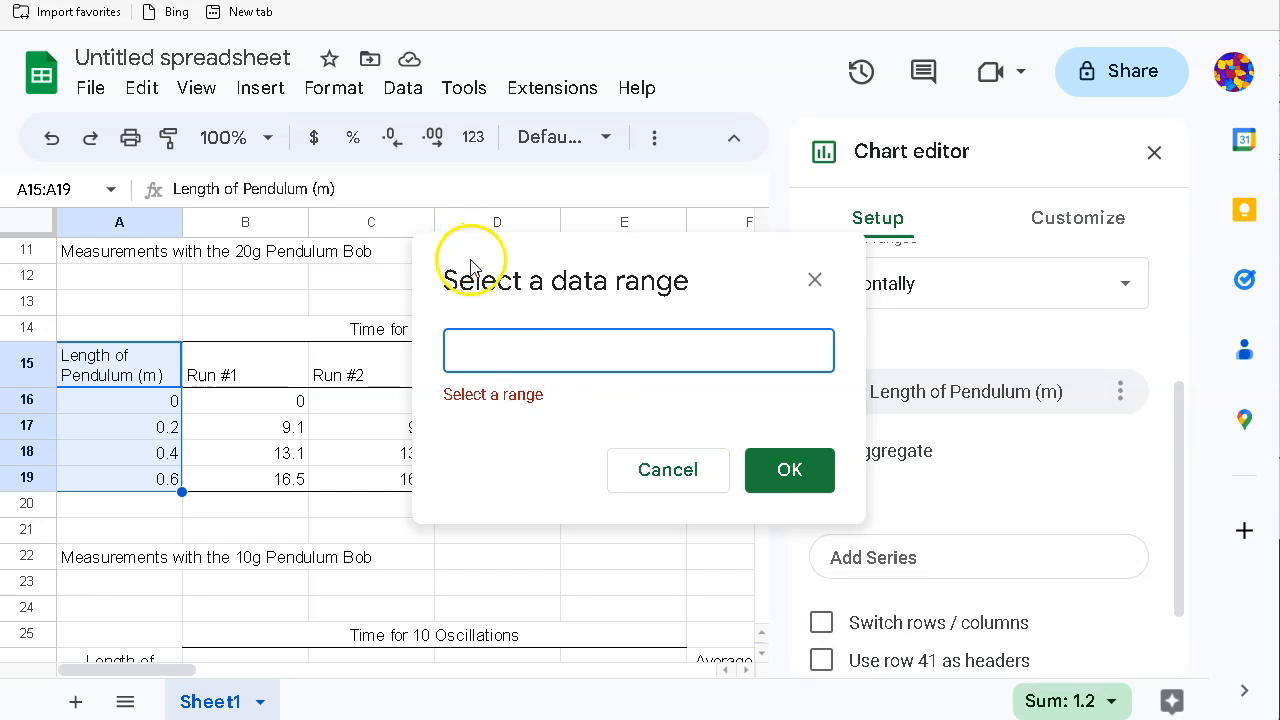
{"action": "left_click_drag", "start_coordinate": [467, 258], "coordinate": [823, 248]}
{"action": "left_click_drag", "start_coordinate": [186, 671], "coordinate": [209, 679]}
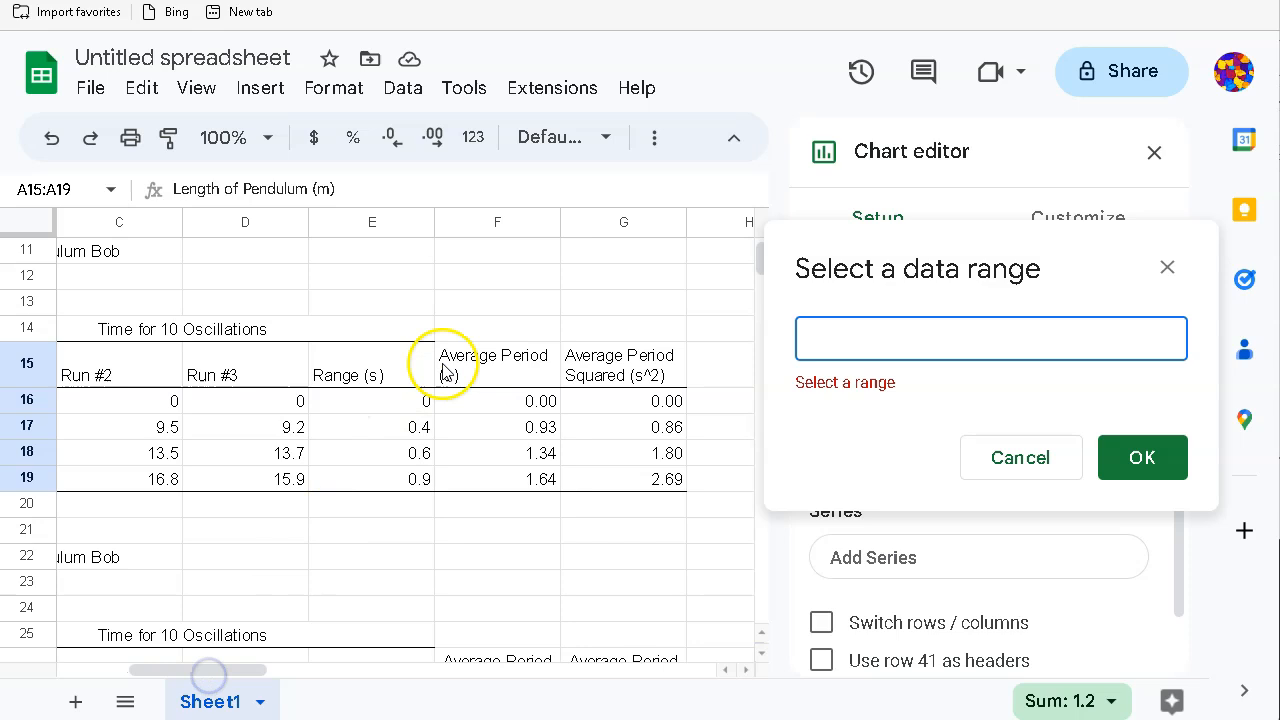
{"action": "left_click_drag", "start_coordinate": [490, 362], "coordinate": [500, 484]}
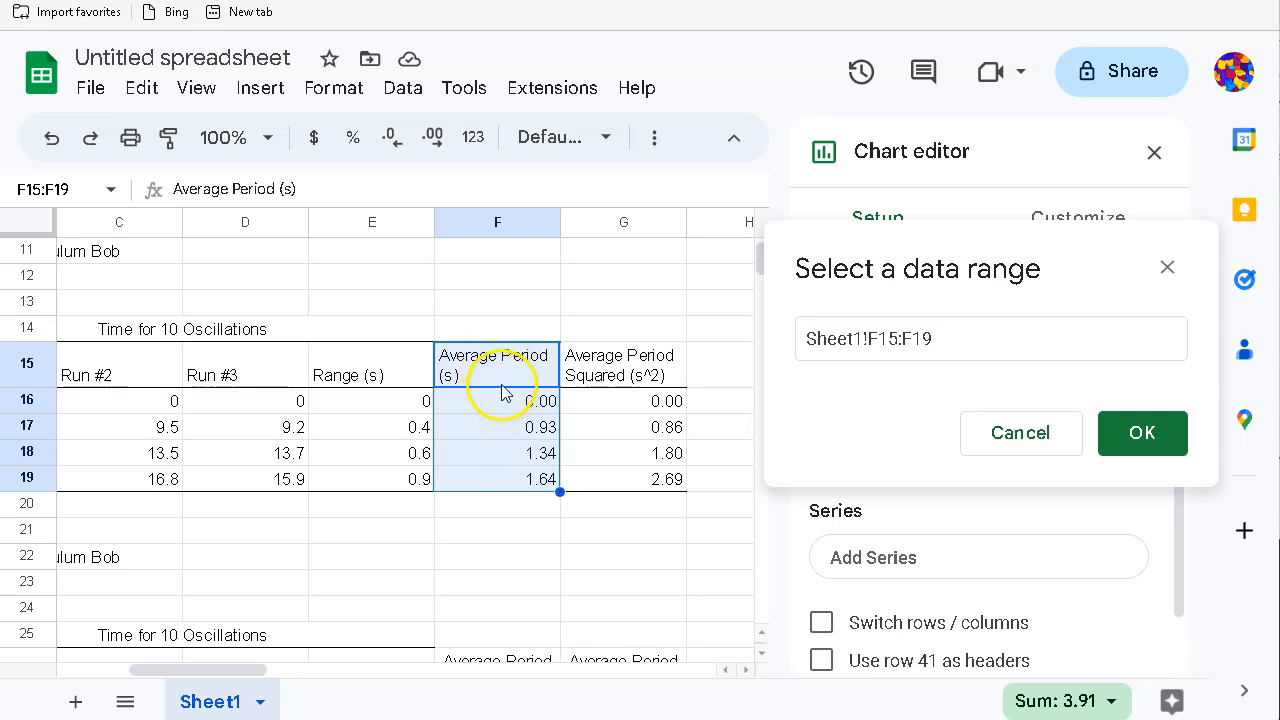
{"action": "left_click", "coordinate": [1145, 433]}
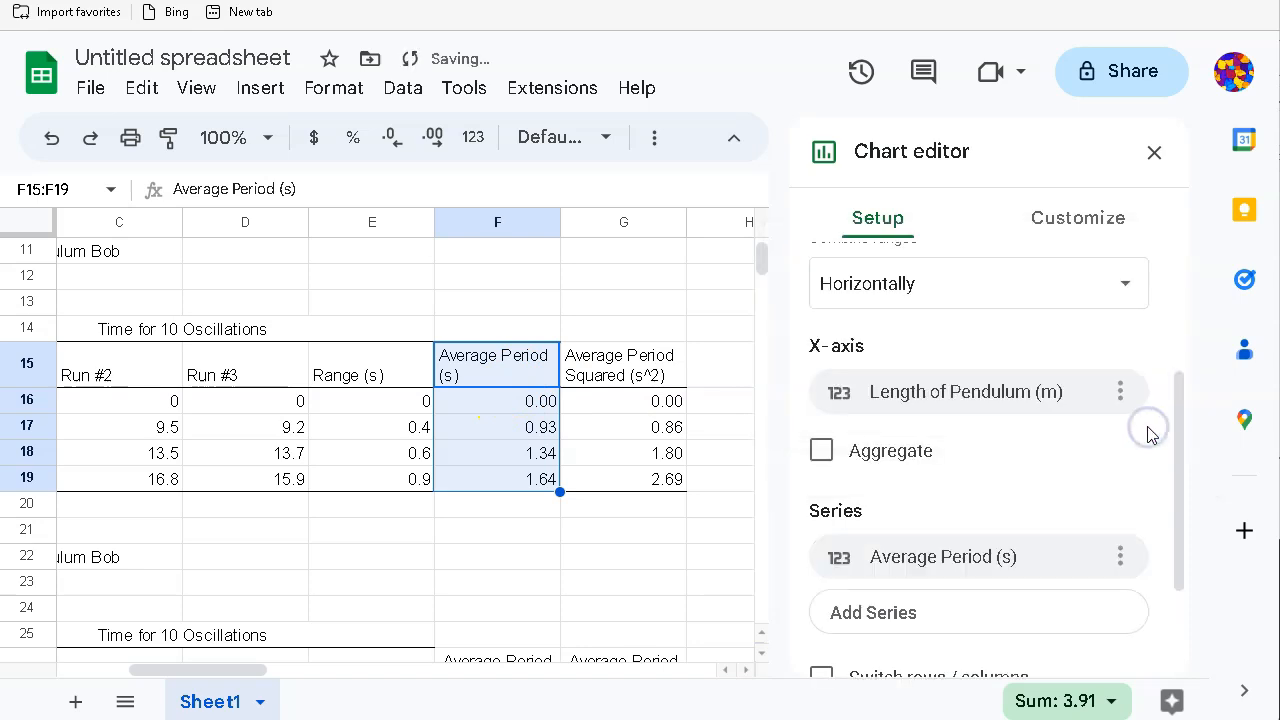
{"action": "scroll", "coordinate": [690, 570], "scroll_direction": "down", "scroll_amount": 6}
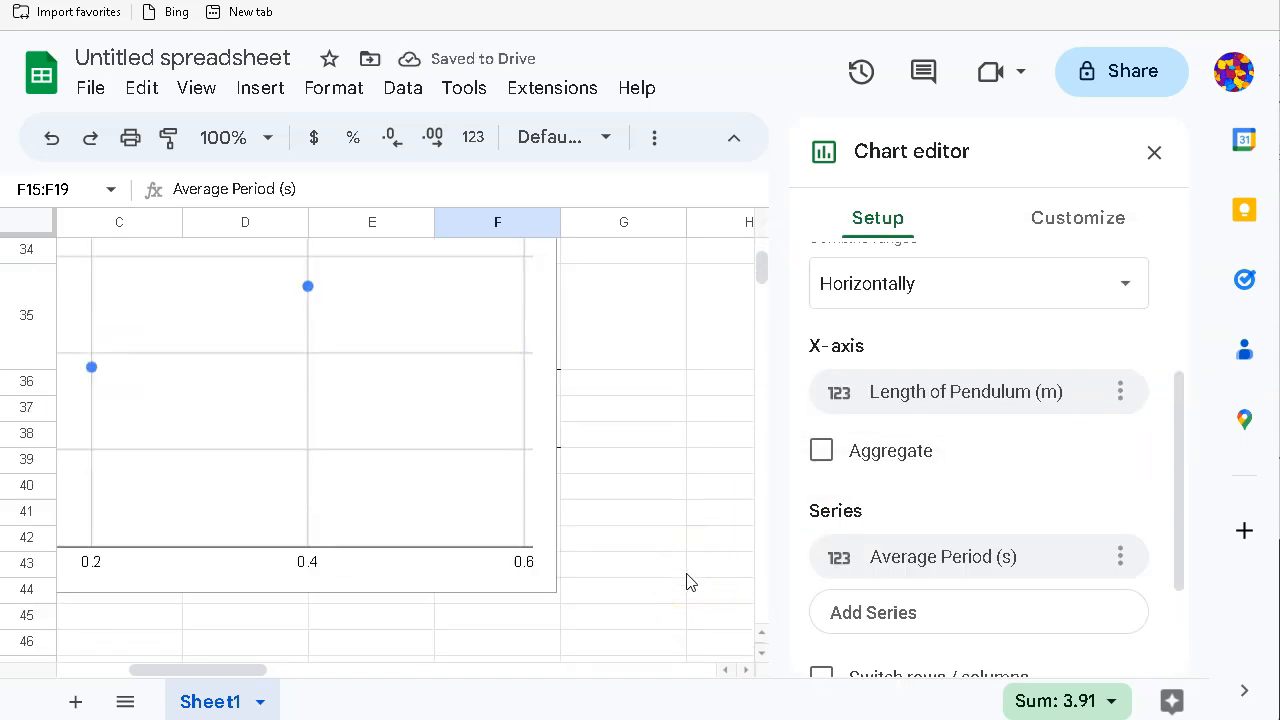
{"action": "scroll", "coordinate": [687, 582], "scroll_direction": "up", "scroll_amount": 2}
Step: Zoom the page out and move the scatter chart below the summary table
{"action": "left_click", "coordinate": [687, 570]}
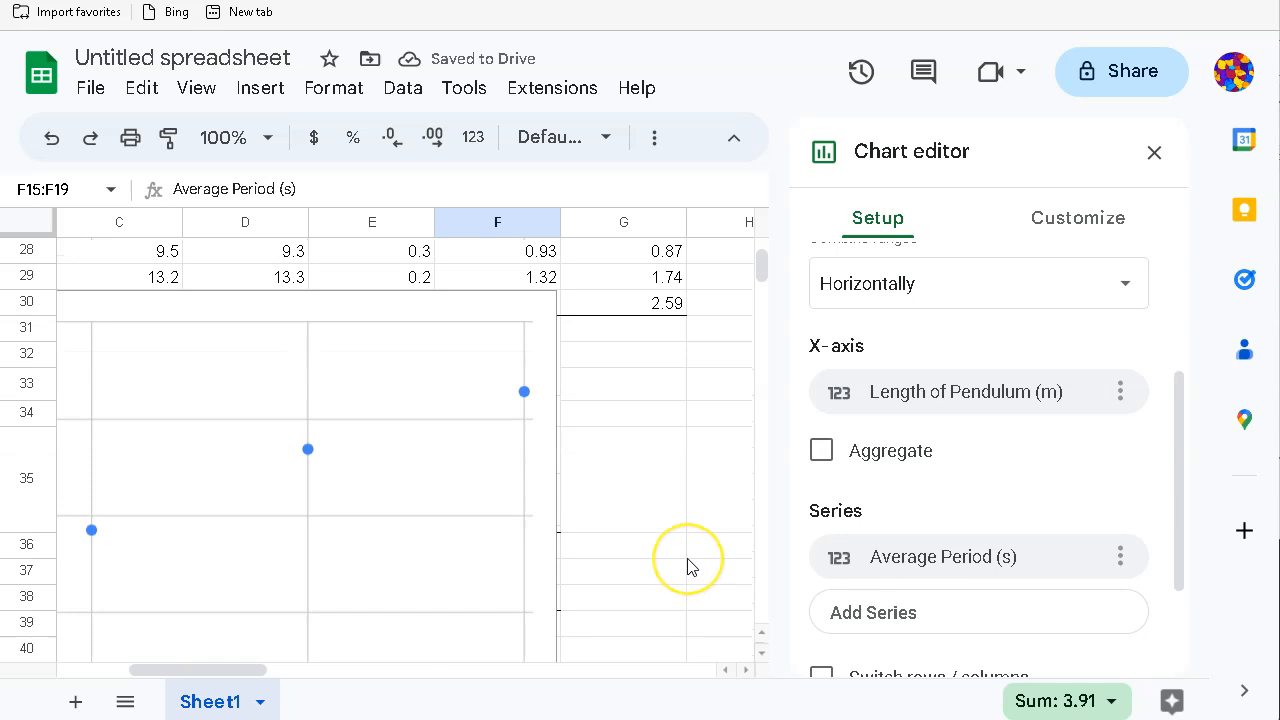
{"action": "key", "text": "ctrl+minus"}
{"action": "key", "text": "ctrl+minus"}
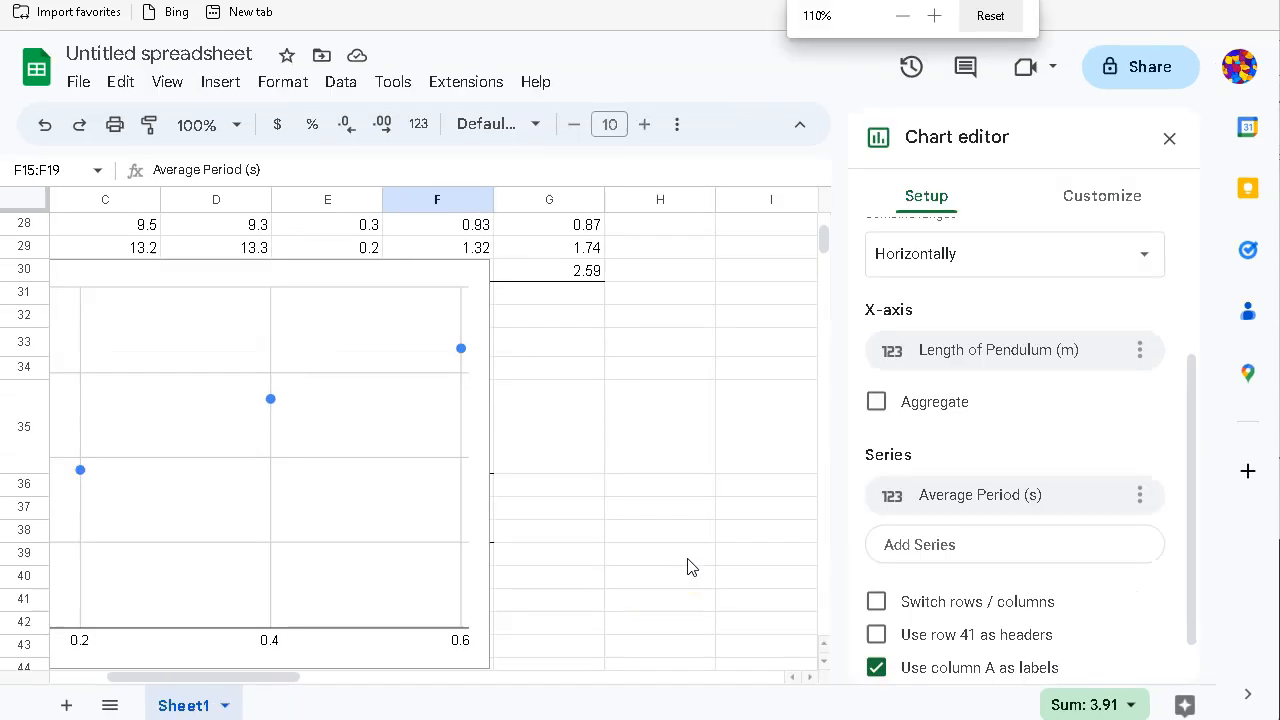
{"action": "key", "text": "ctrl+minus"}
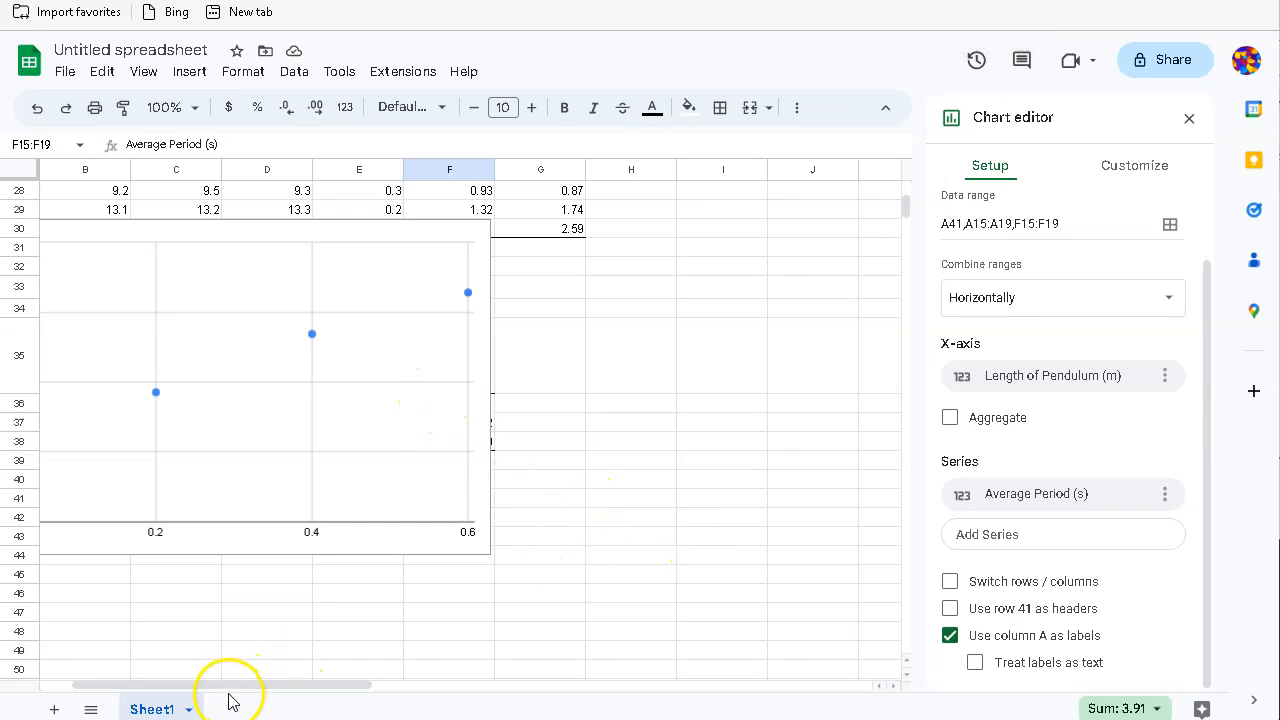
{"action": "left_click_drag", "start_coordinate": [208, 685], "coordinate": [176, 686]}
{"action": "scroll", "coordinate": [214, 595], "scroll_direction": "up", "scroll_amount": 1}
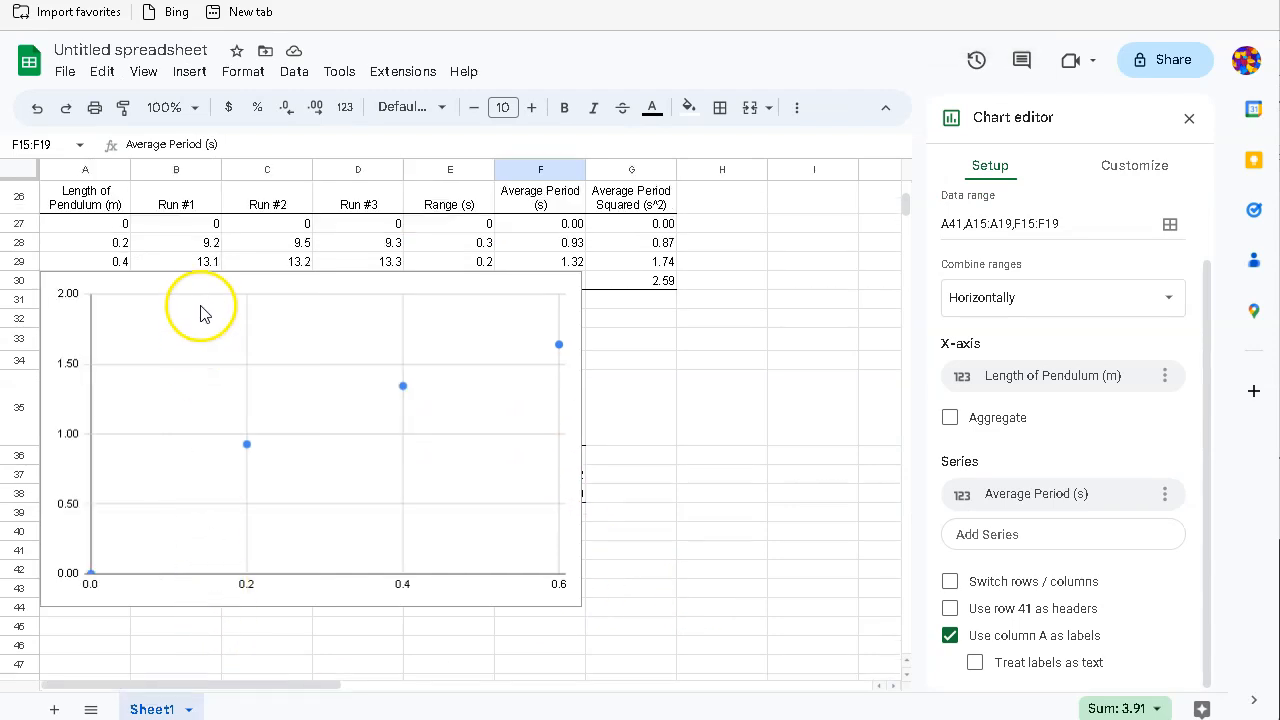
{"action": "left_click", "coordinate": [197, 289]}
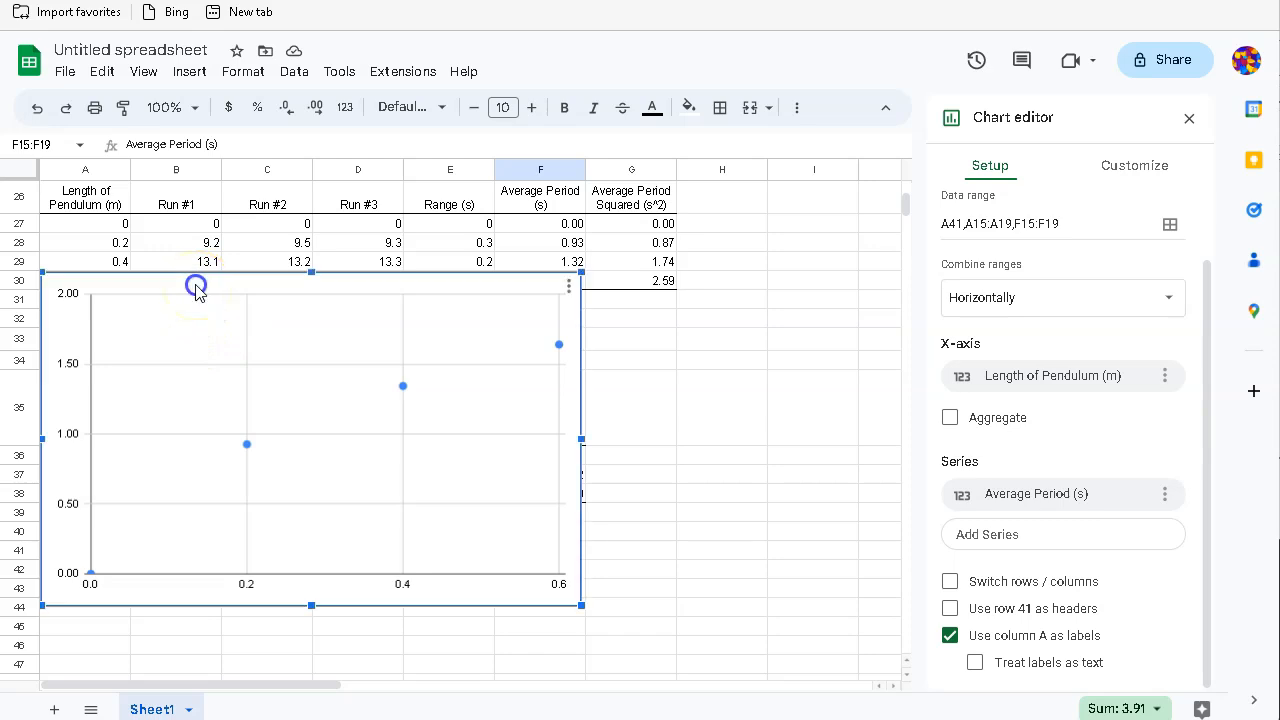
{"action": "left_click_drag", "start_coordinate": [197, 289], "coordinate": [187, 543]}
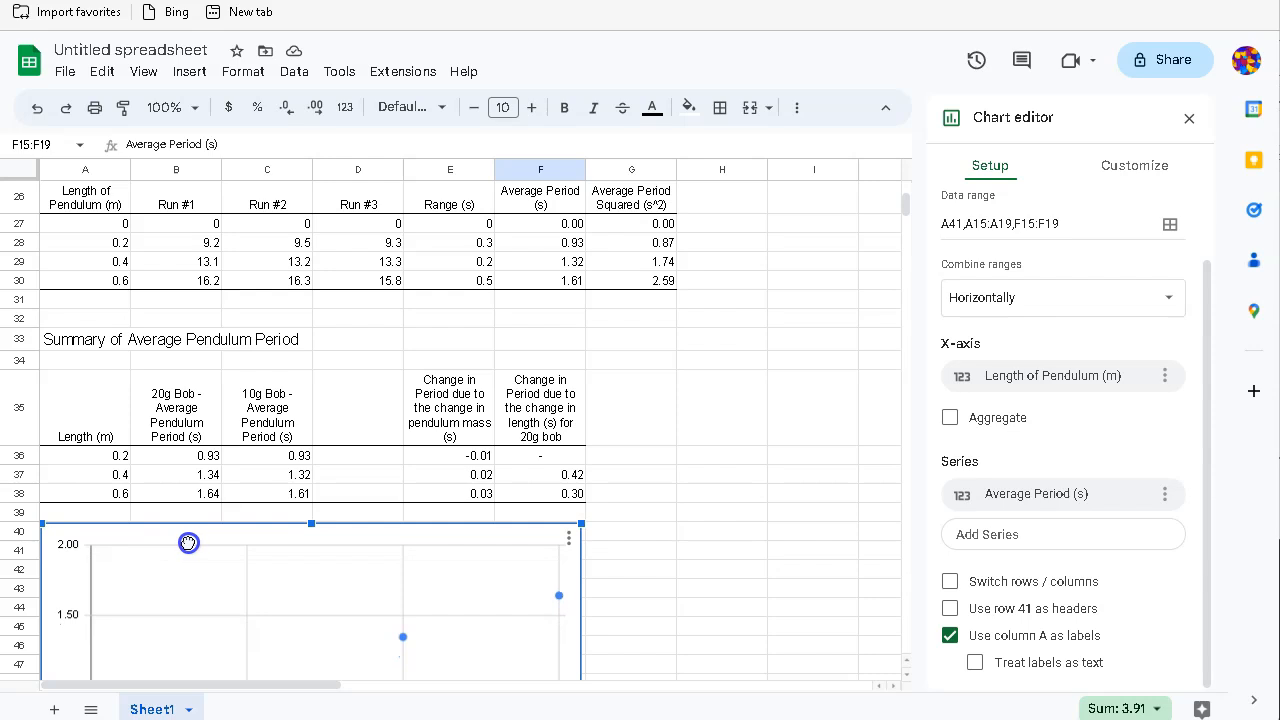
{"action": "scroll", "coordinate": [489, 478], "scroll_direction": "down", "scroll_amount": 3}
{"action": "left_click", "coordinate": [668, 501]}
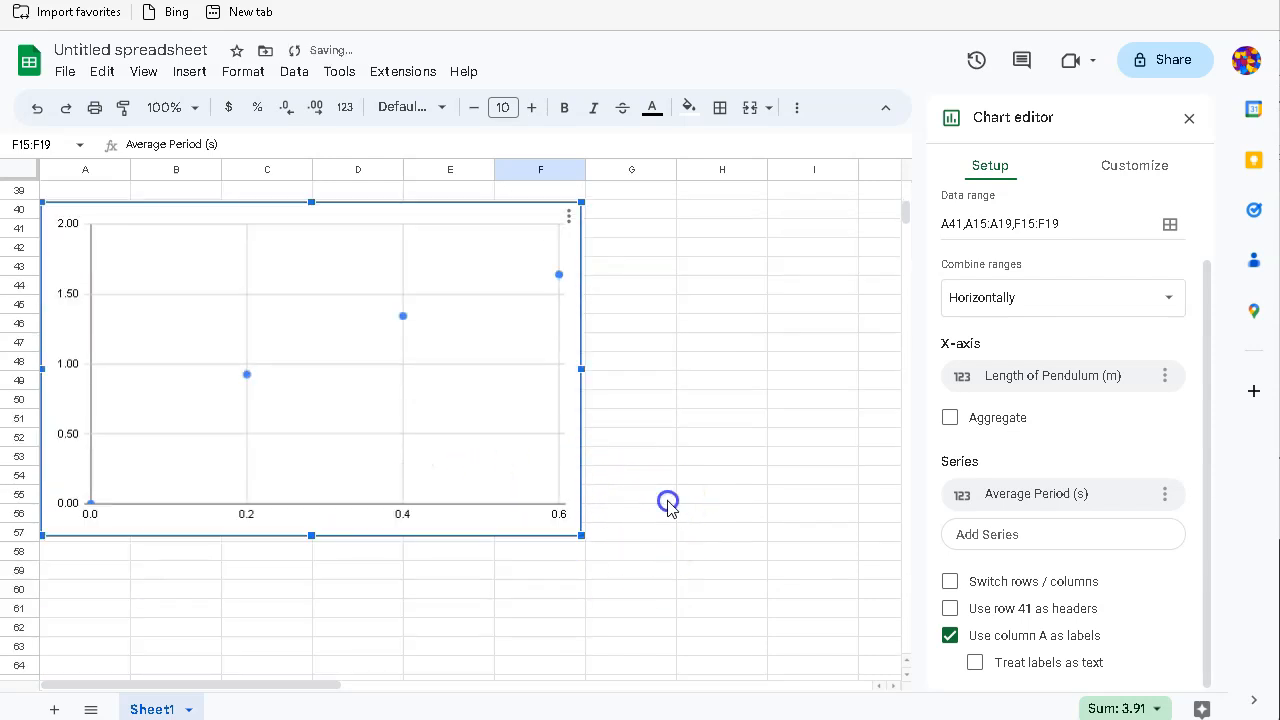
Step: Adjust the chart's right edge back to its earlier width and reselect it
{"action": "scroll", "coordinate": [371, 477], "scroll_direction": "up", "scroll_amount": 1}
{"action": "left_click", "coordinate": [364, 334]}
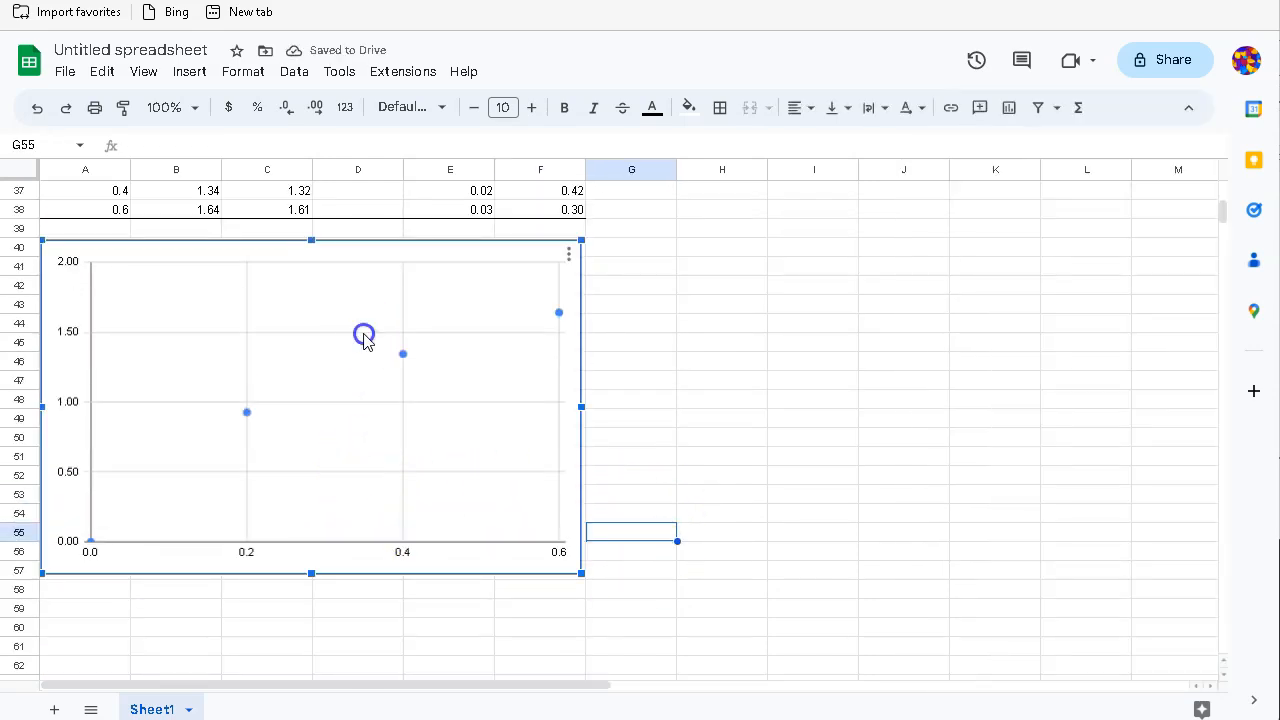
{"action": "mouse_move", "coordinate": [580, 406]}
{"action": "left_mouse_down"}
{"action": "mouse_move", "coordinate": [463, 409]}
{"action": "mouse_move", "coordinate": [585, 408]}
{"action": "left_mouse_up"}
{"action": "left_click", "coordinate": [650, 440]}
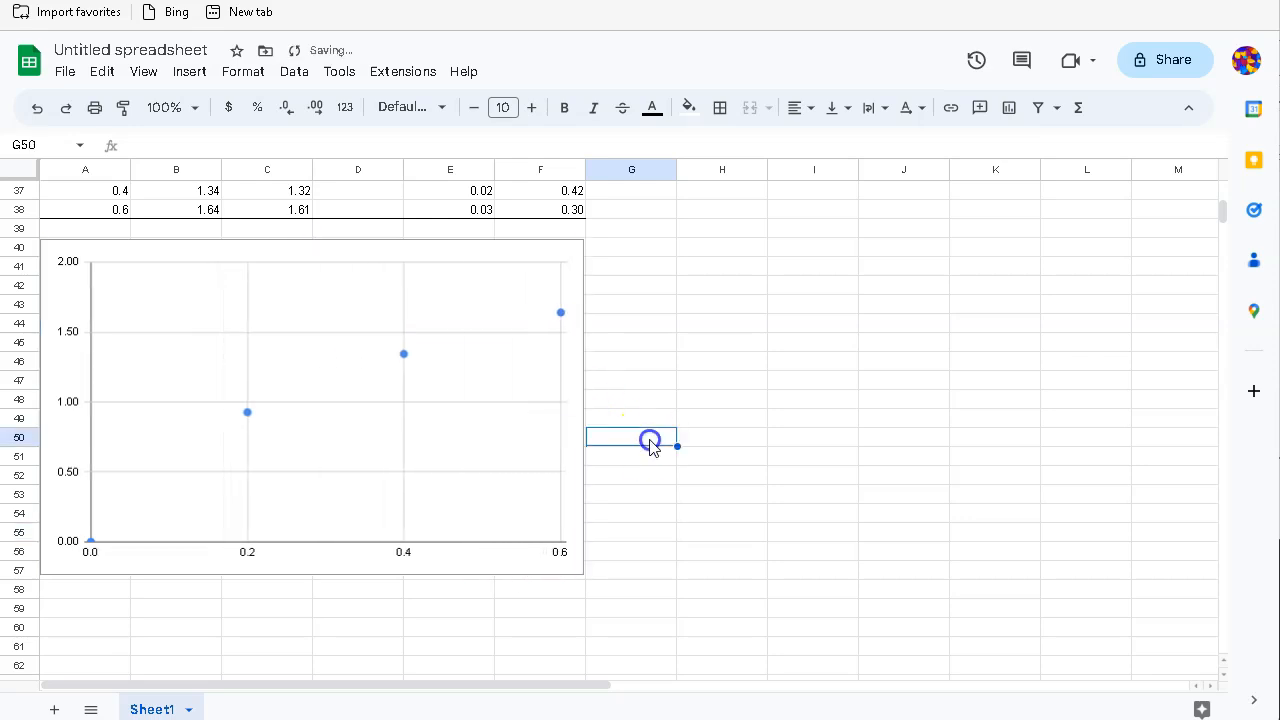
{"action": "scroll", "coordinate": [443, 480], "scroll_direction": "up", "scroll_amount": 1}
{"action": "left_click", "coordinate": [380, 381]}
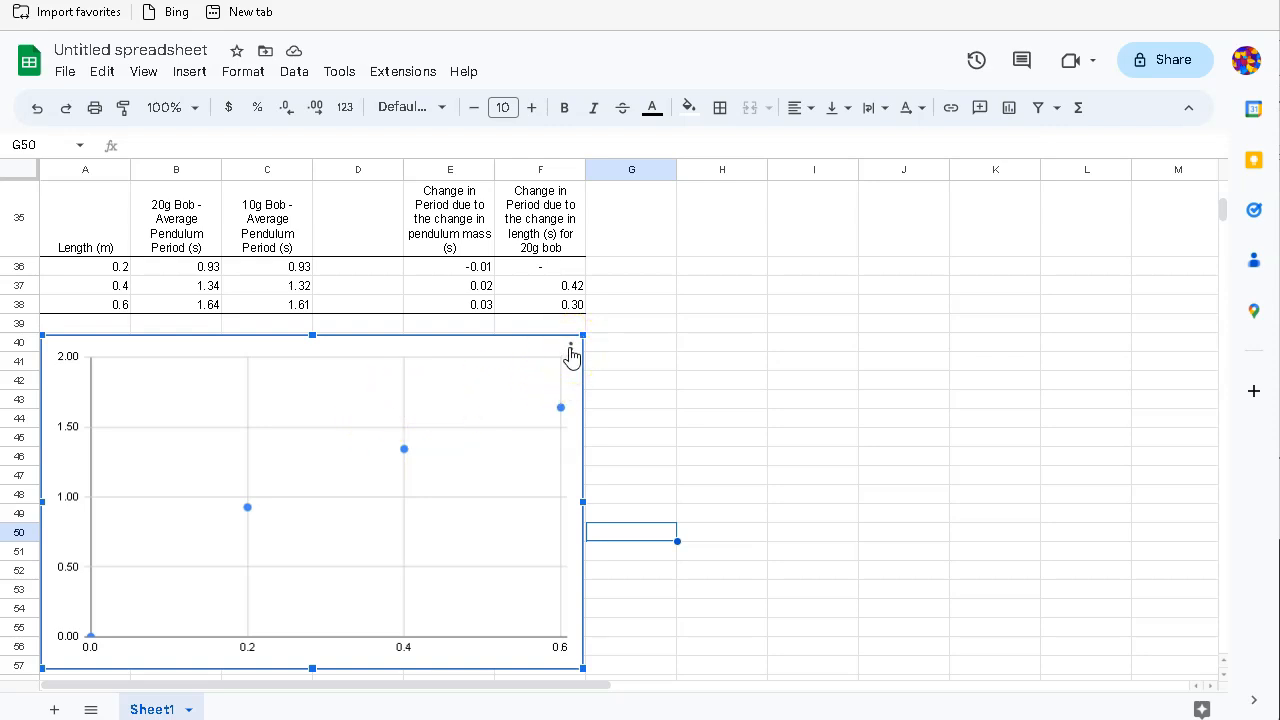
Step: Add the 10g bob average periods in F26:F30 as a second chart series
{"action": "left_click", "coordinate": [571, 352]}
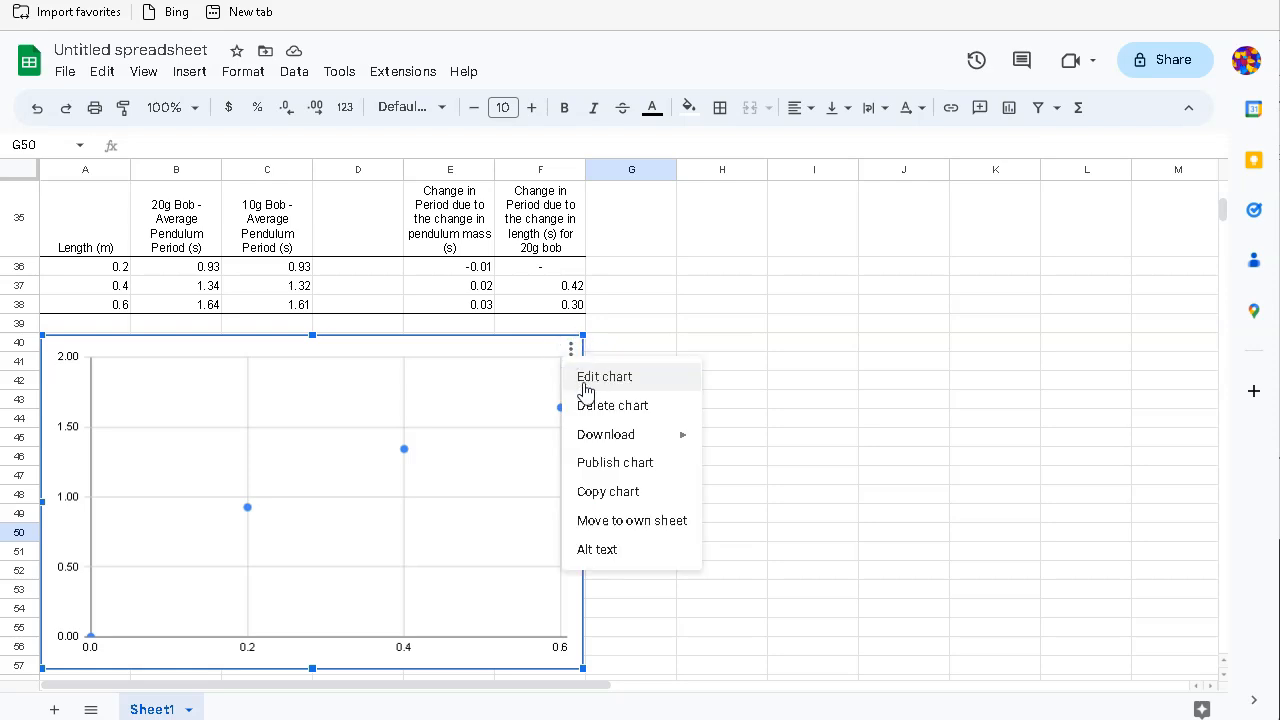
{"action": "left_click", "coordinate": [585, 381]}
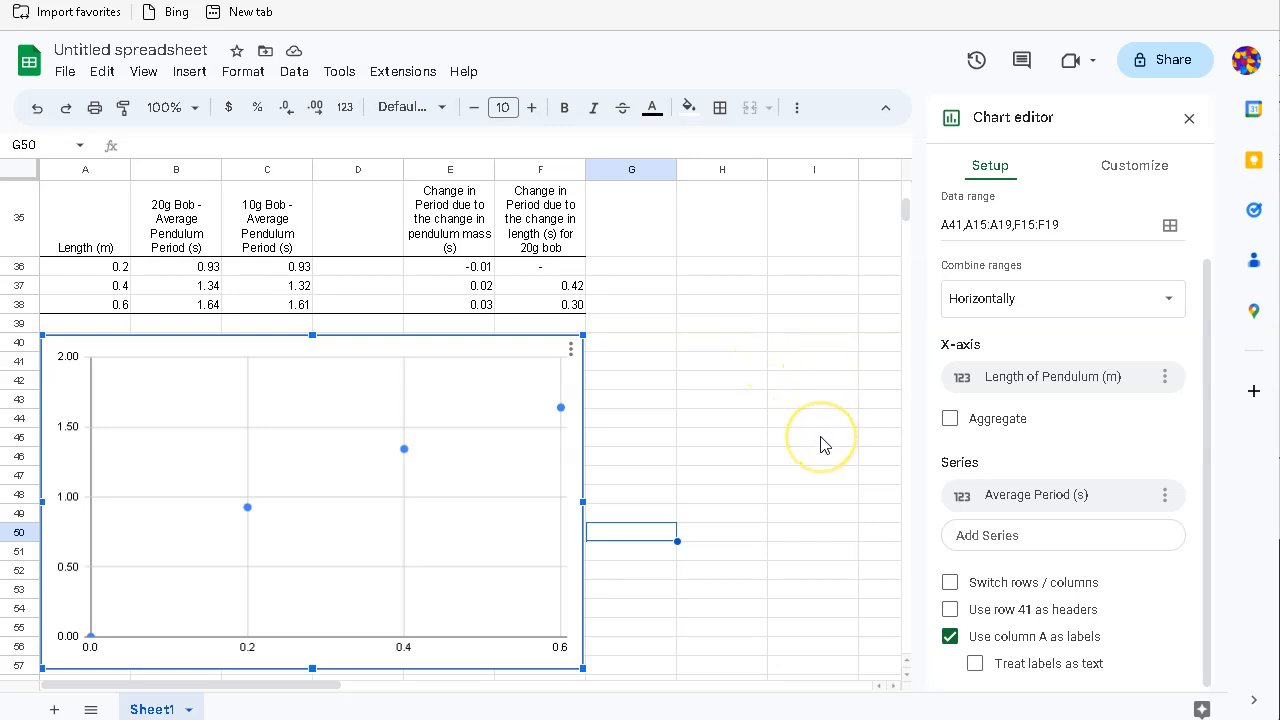
{"action": "scroll", "coordinate": [820, 444], "scroll_direction": "down", "scroll_amount": 1}
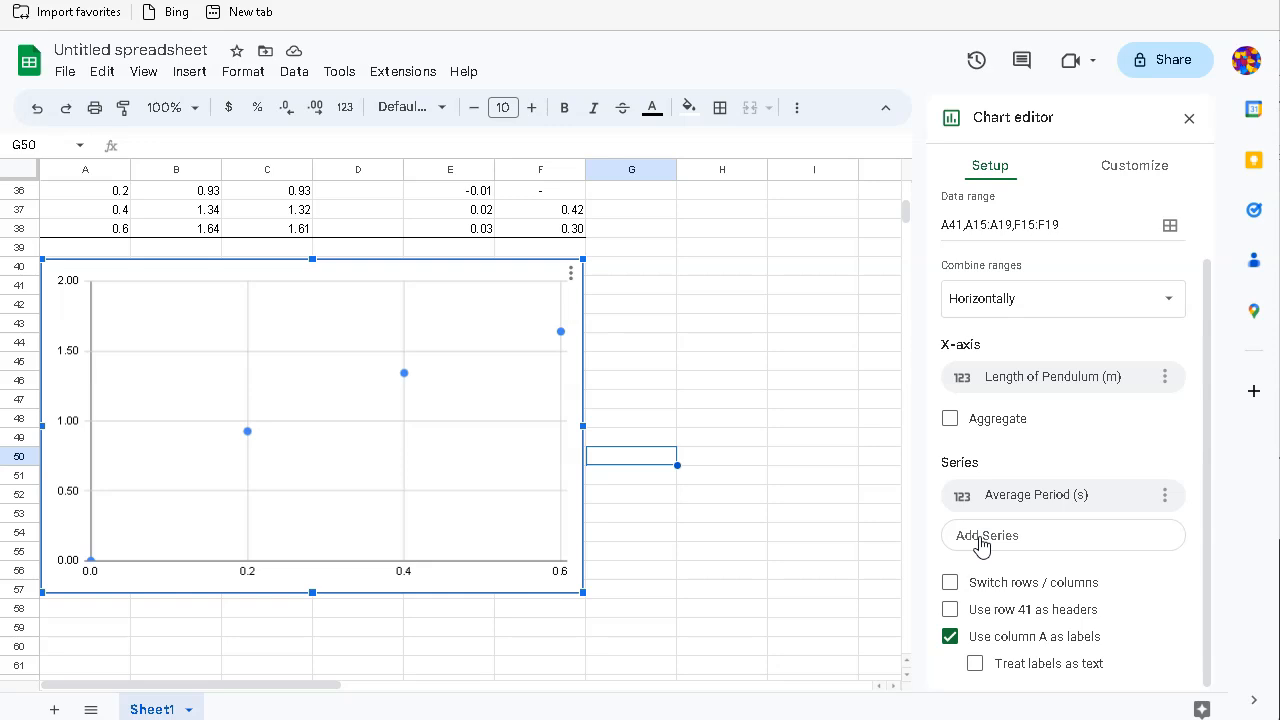
{"action": "left_click", "coordinate": [986, 537]}
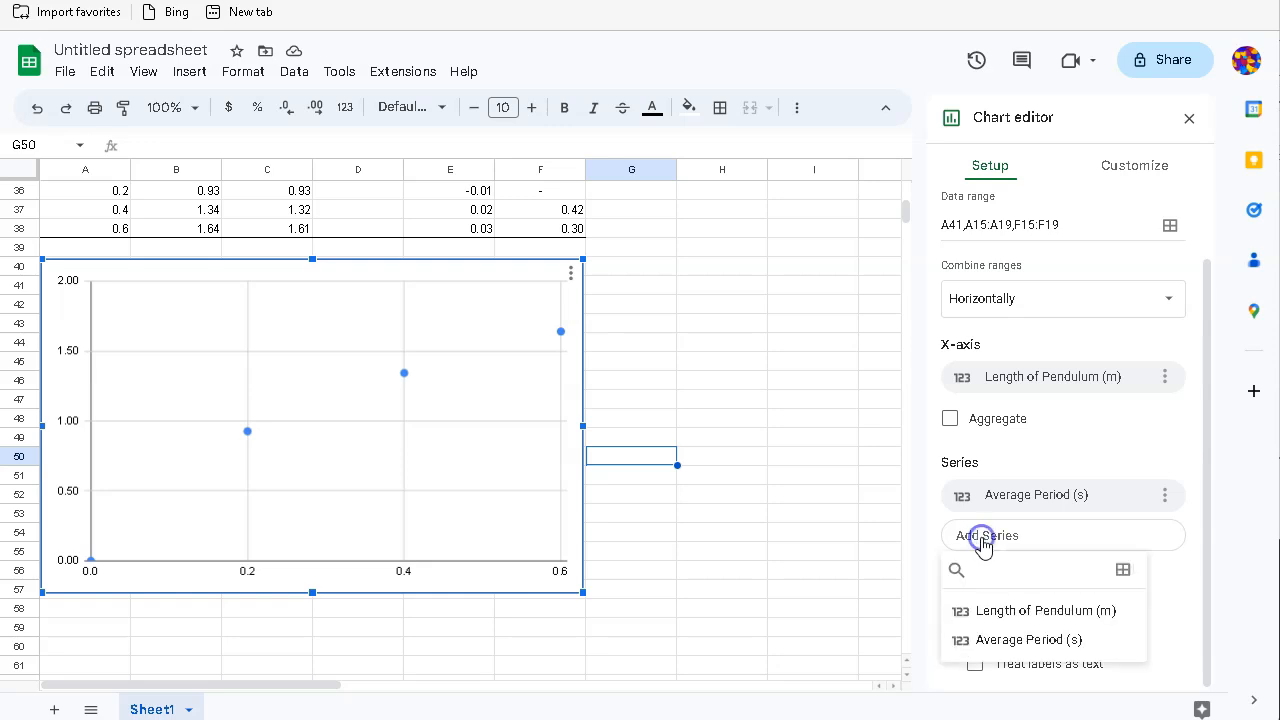
{"action": "left_click", "coordinate": [1123, 571]}
{"action": "left_click", "coordinate": [561, 364]}
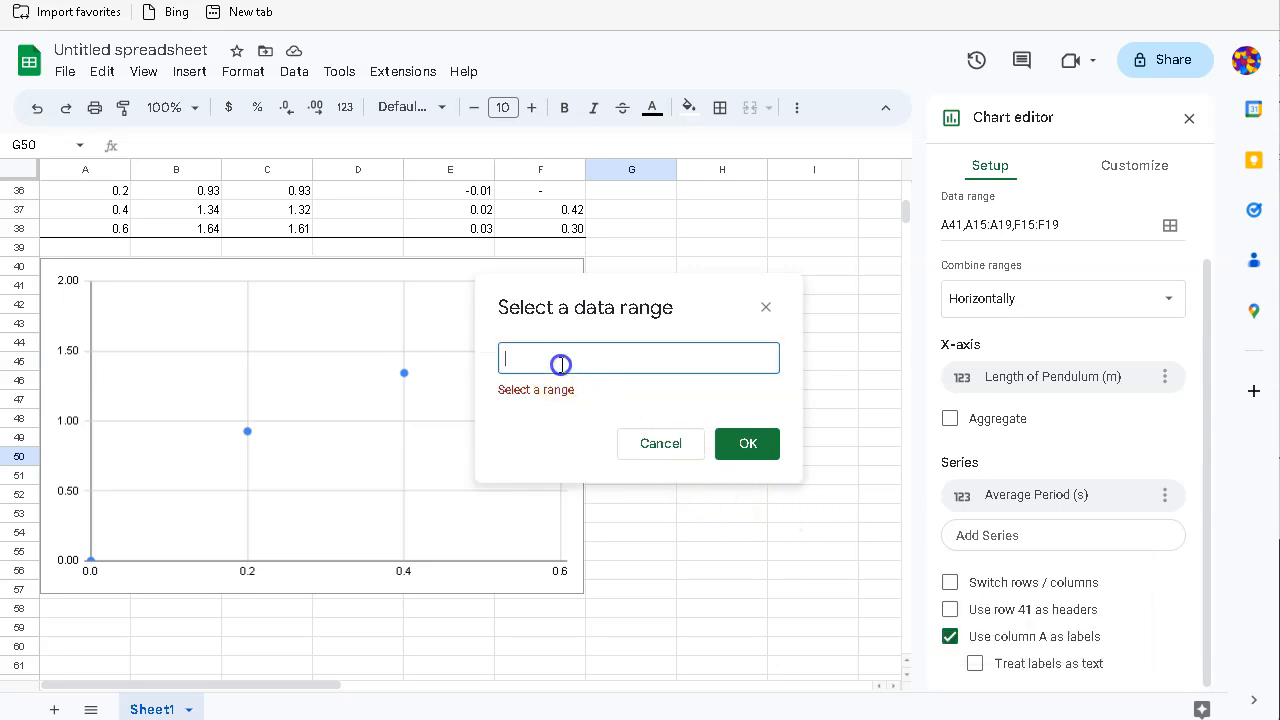
{"action": "left_click_drag", "start_coordinate": [587, 280], "coordinate": [759, 314]}
{"action": "scroll", "coordinate": [594, 585], "scroll_direction": "up", "scroll_amount": 2}
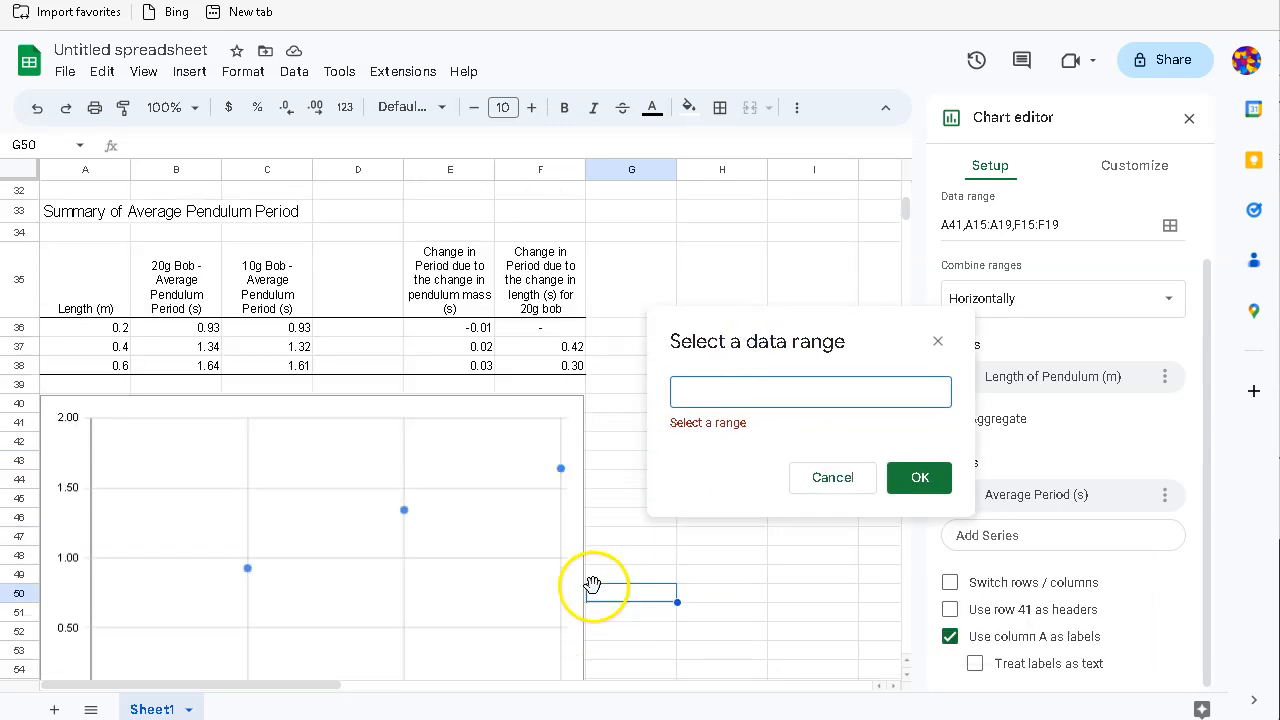
{"action": "scroll", "coordinate": [594, 585], "scroll_direction": "up", "scroll_amount": 6}
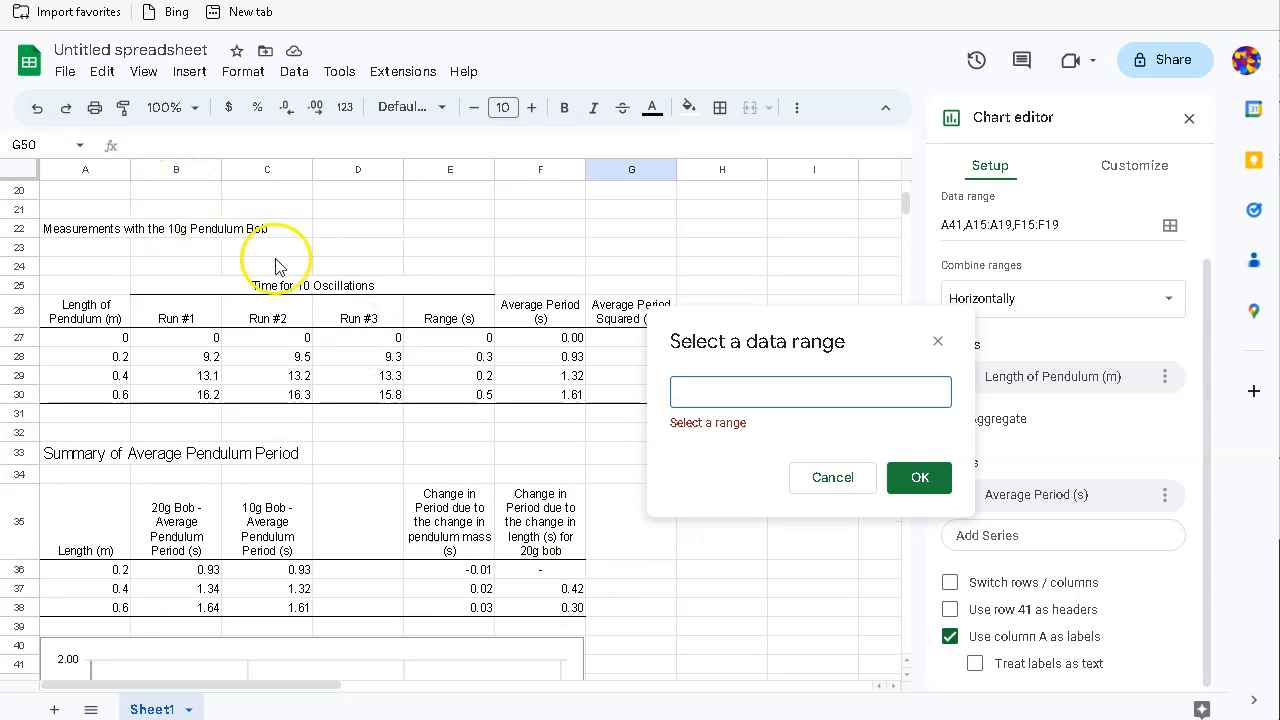
{"action": "left_click_drag", "start_coordinate": [537, 312], "coordinate": [556, 396]}
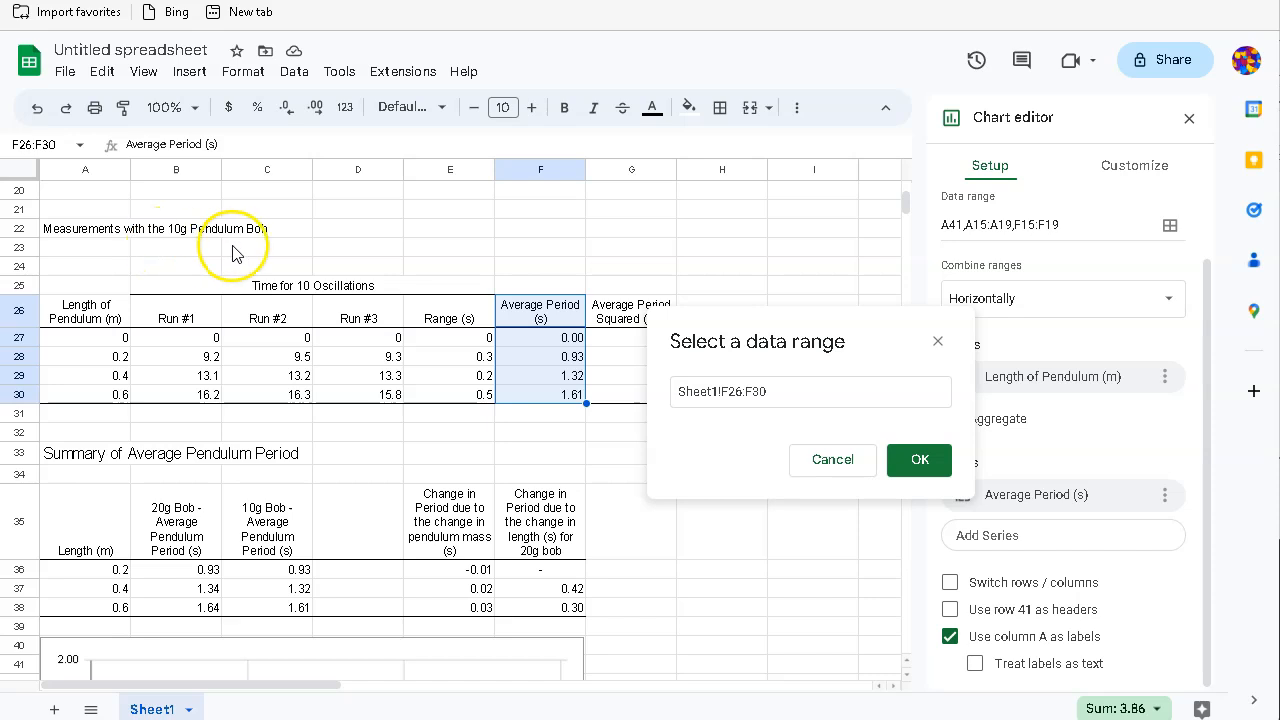
{"action": "left_click", "coordinate": [918, 463]}
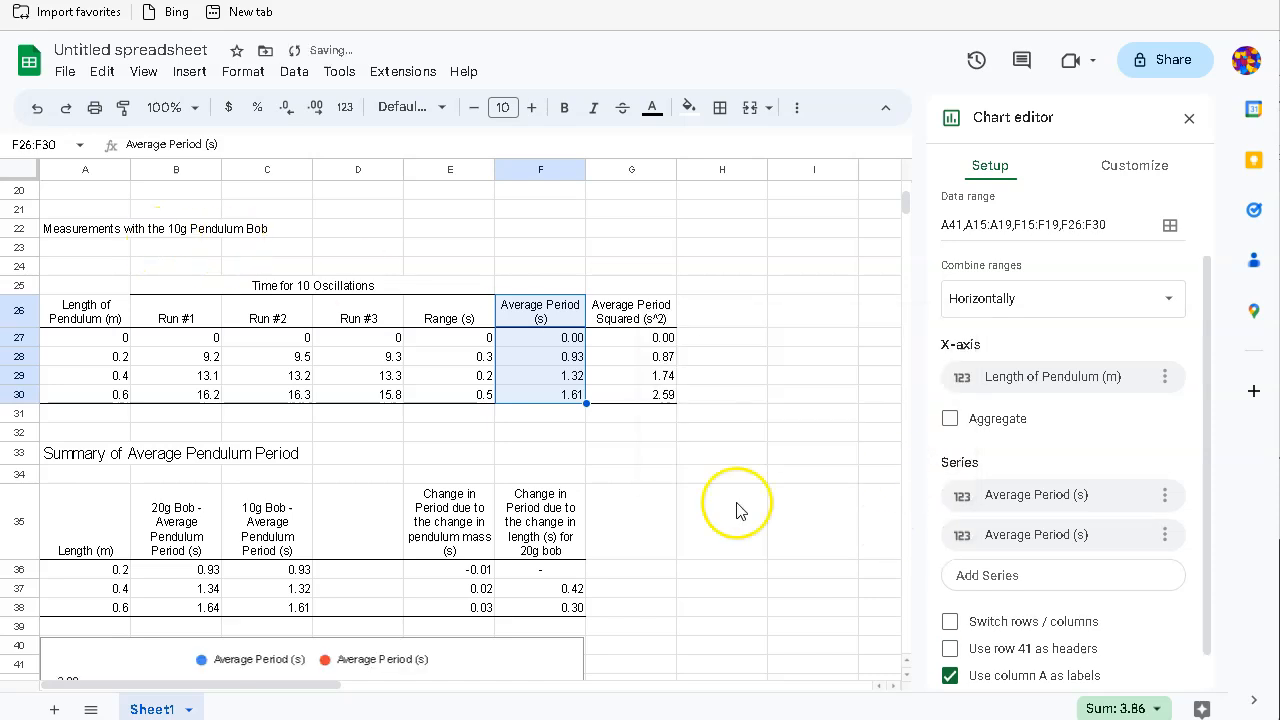
{"action": "scroll", "coordinate": [788, 572], "scroll_direction": "down", "scroll_amount": 5}
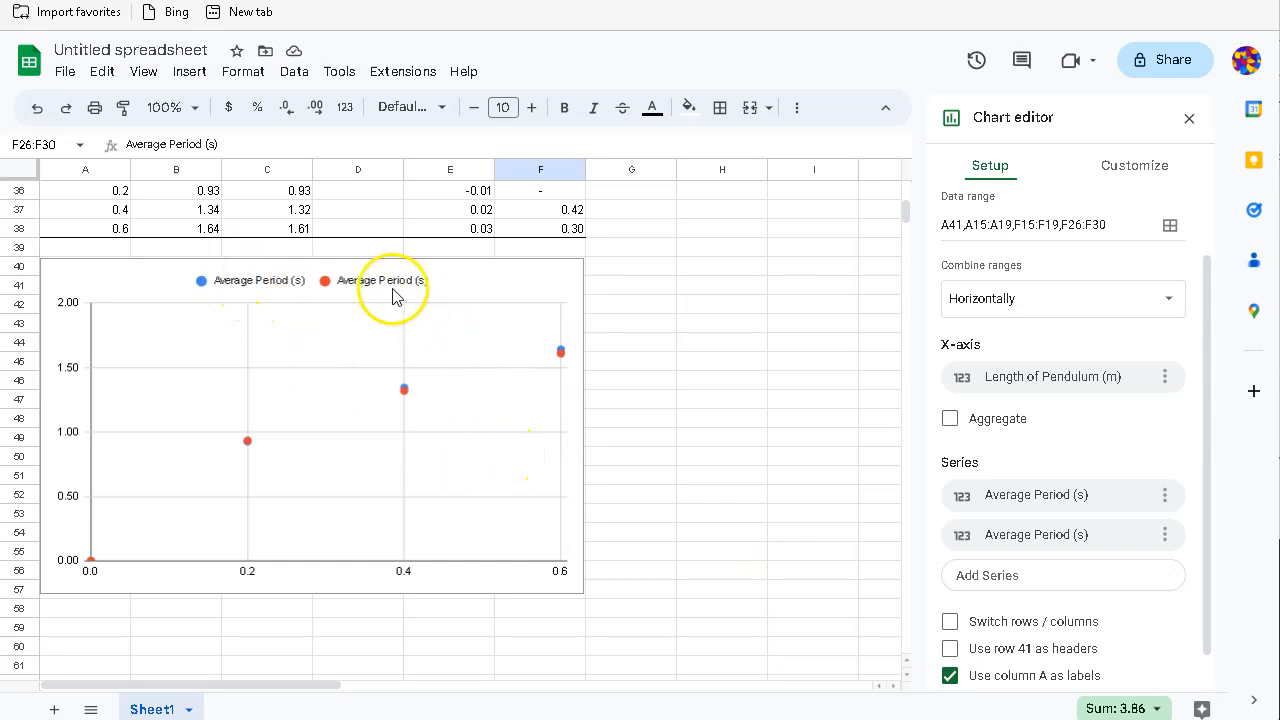
Step: Append a 10g bob label to the F26 Average Period header, correcting 20g to 10g
{"action": "scroll", "coordinate": [628, 350], "scroll_direction": "up", "scroll_amount": 3}
{"action": "scroll", "coordinate": [628, 350], "scroll_direction": "up", "scroll_amount": 1}
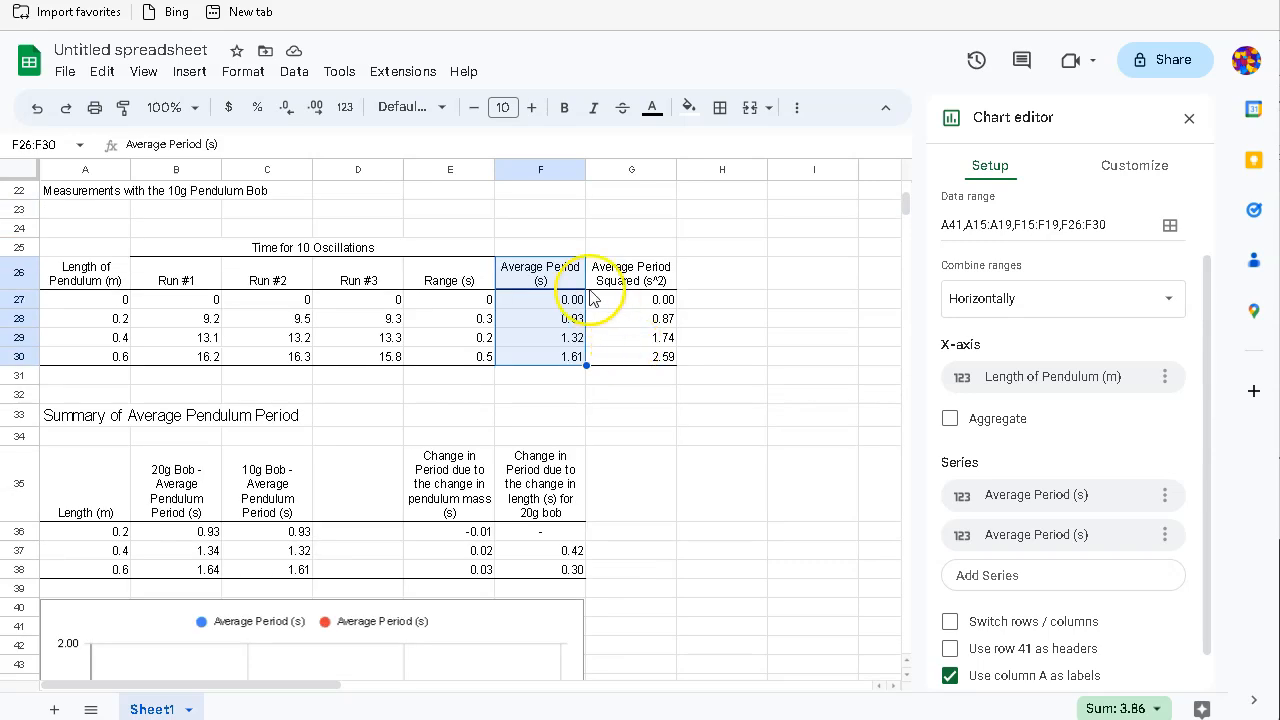
{"action": "left_click", "coordinate": [525, 275]}
{"action": "double_click", "coordinate": [525, 275]}
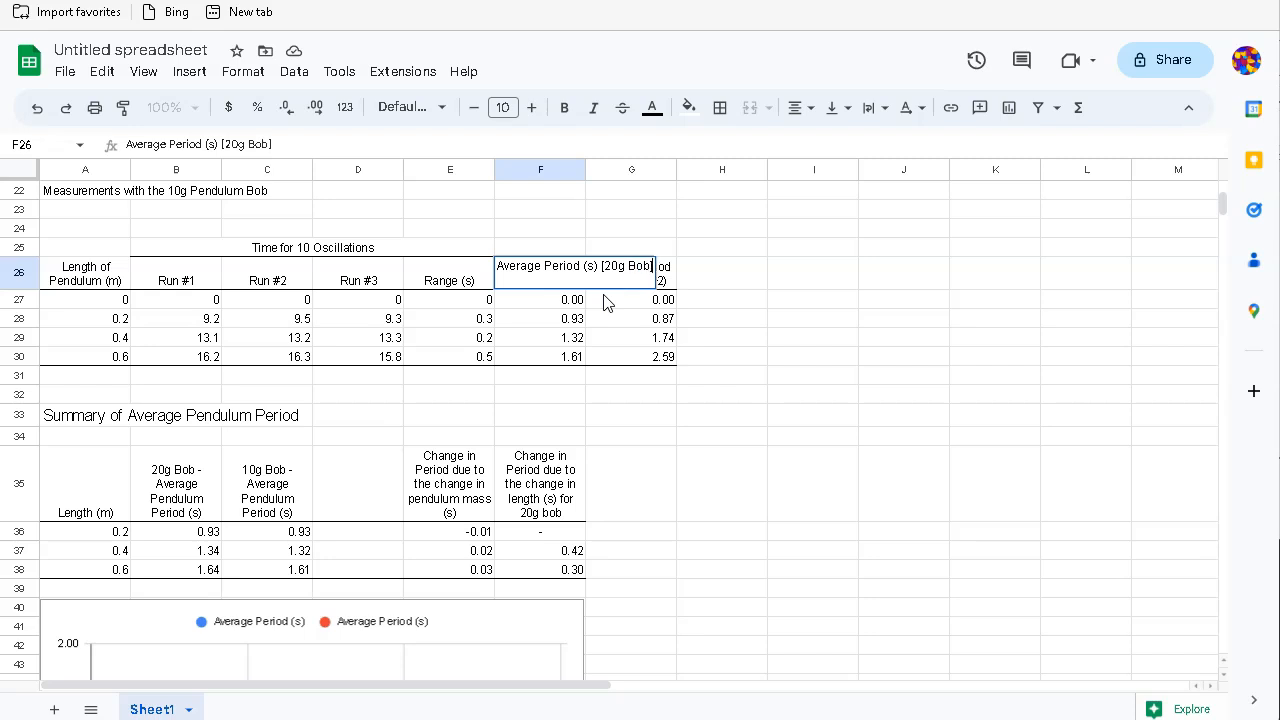
{"action": "key", "text": "Return"}
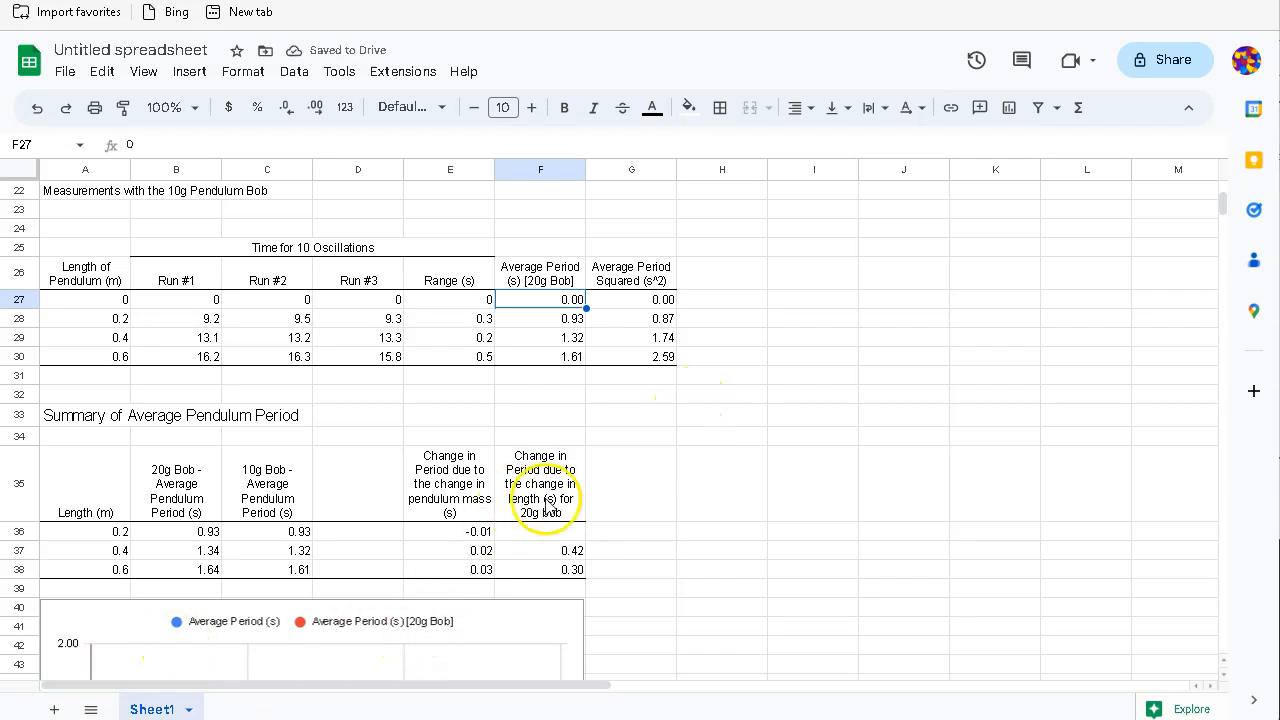
{"action": "scroll", "coordinate": [679, 479], "scroll_direction": "down", "scroll_amount": 3}
{"action": "scroll", "coordinate": [679, 479], "scroll_direction": "up", "scroll_amount": 4}
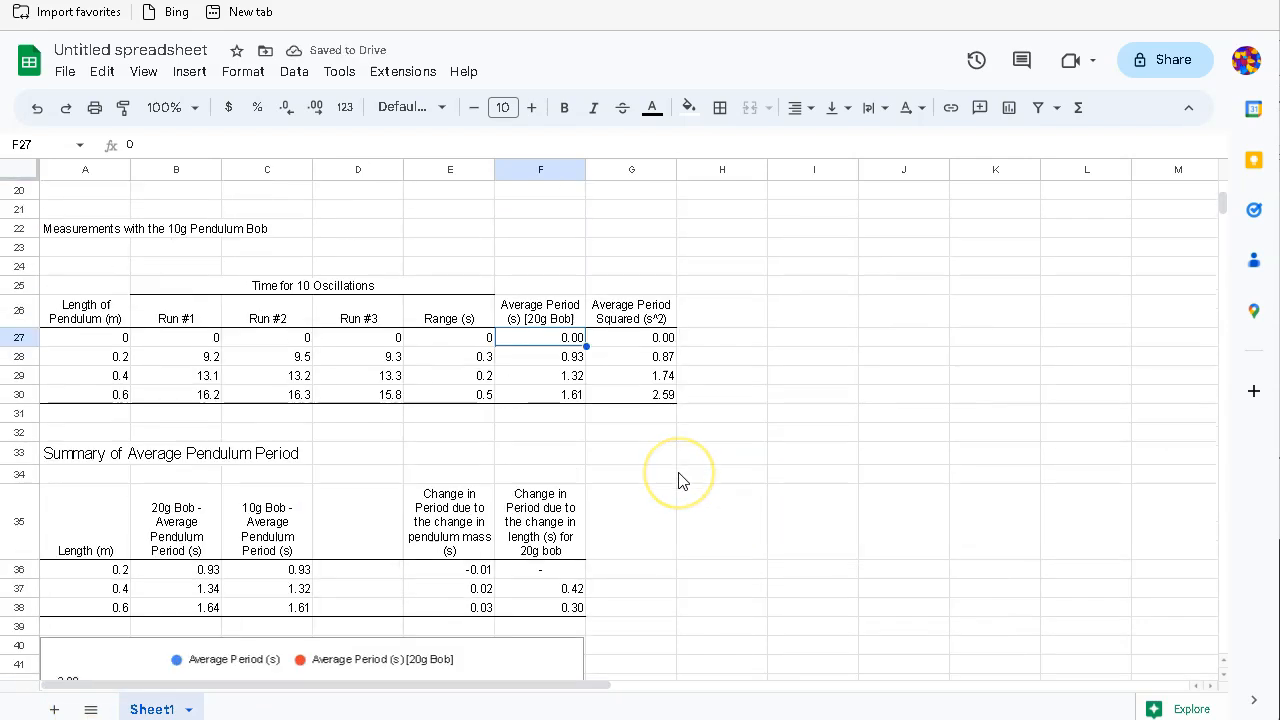
{"action": "scroll", "coordinate": [679, 481], "scroll_direction": "up", "scroll_amount": 1}
{"action": "double_click", "coordinate": [541, 343]}
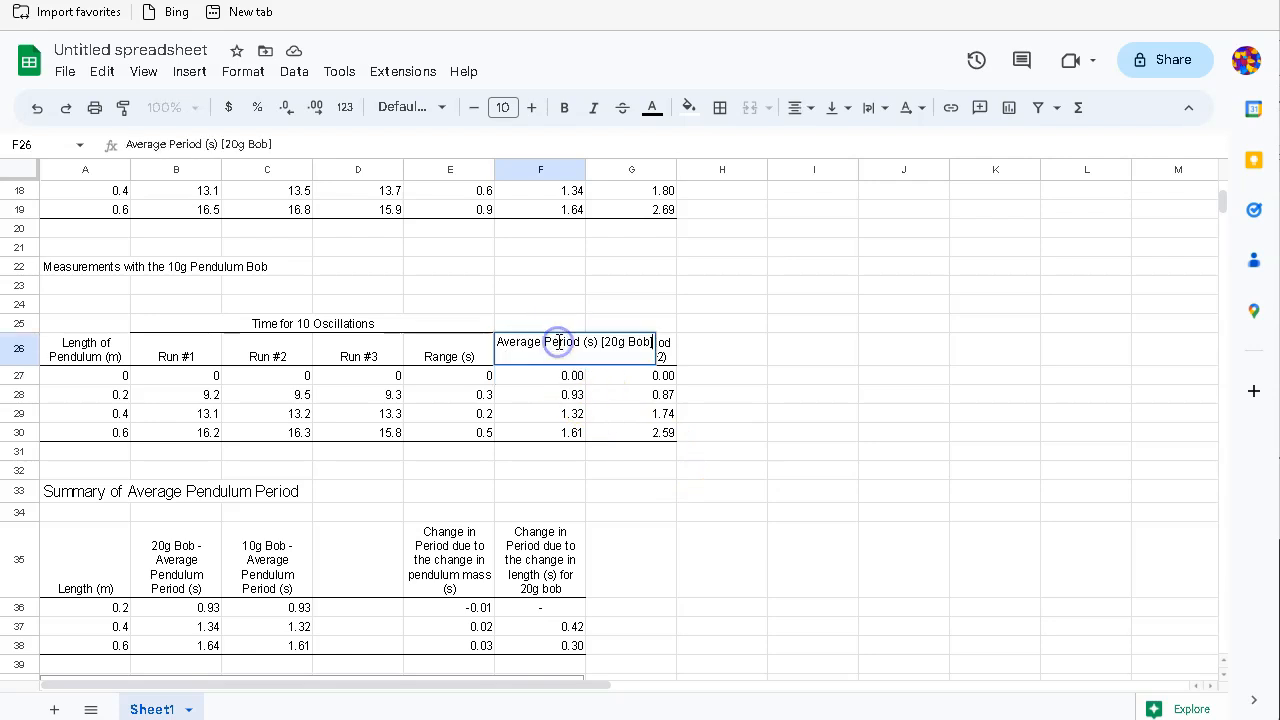
{"action": "left_click", "coordinate": [609, 342]}
{"action": "key", "text": "BackSpace"}
{"action": "type", "text": "1"}
{"action": "key", "text": "Return"}
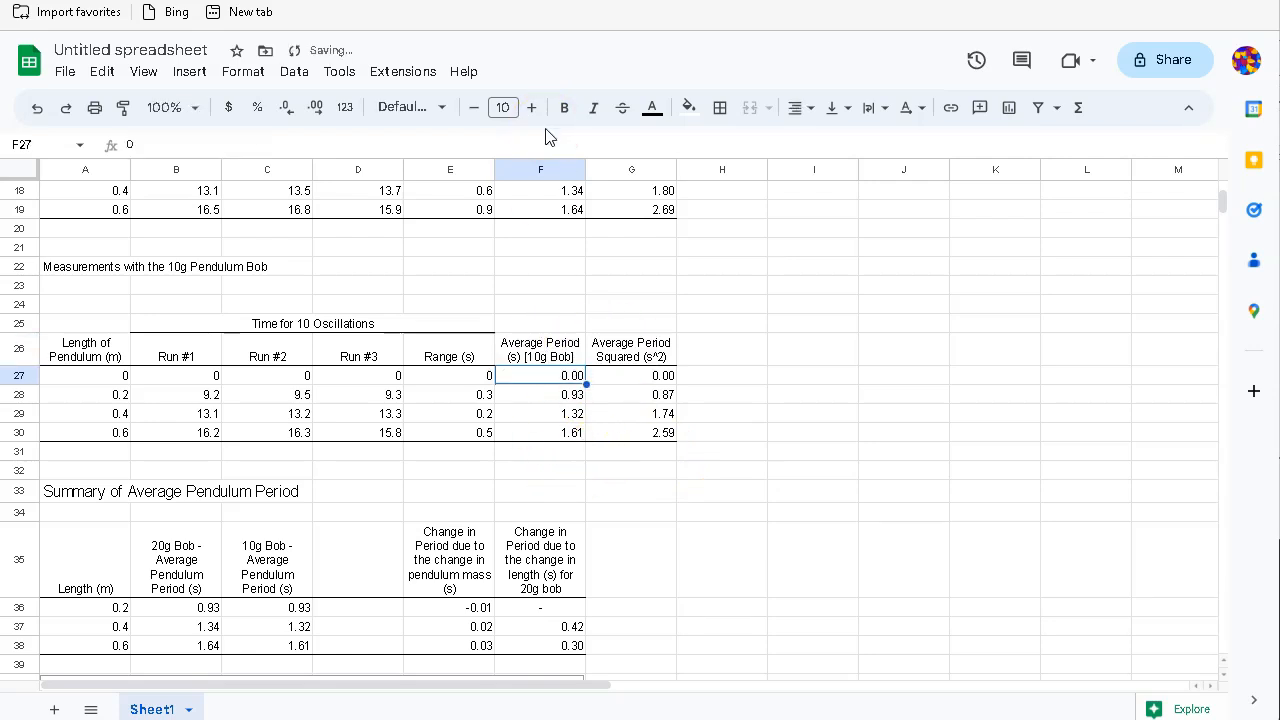
Step: Make the F15 header read "Average Period (s) [20g bob]"
{"action": "scroll", "coordinate": [491, 223], "scroll_direction": "up", "scroll_amount": 3}
{"action": "left_click", "coordinate": [510, 237]}
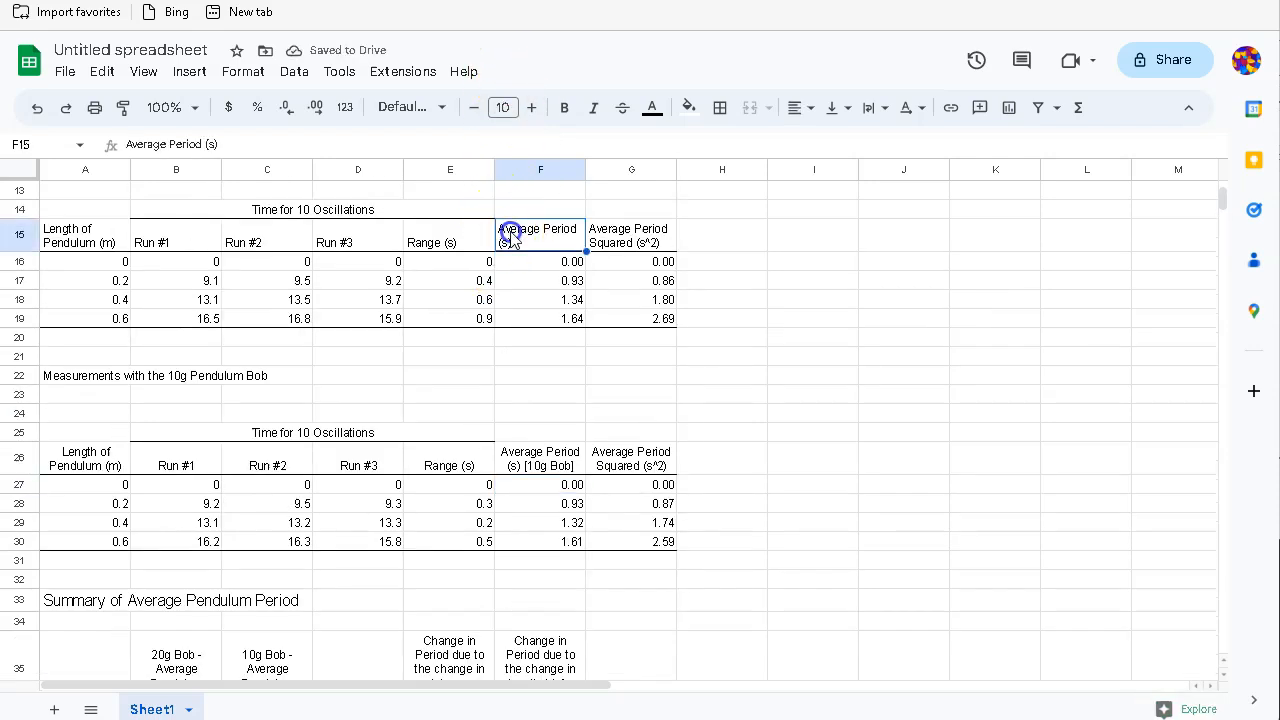
{"action": "double_click", "coordinate": [510, 237]}
{"action": "left_click", "coordinate": [236, 146]}
{"action": "type", "text": "[20g bob"}
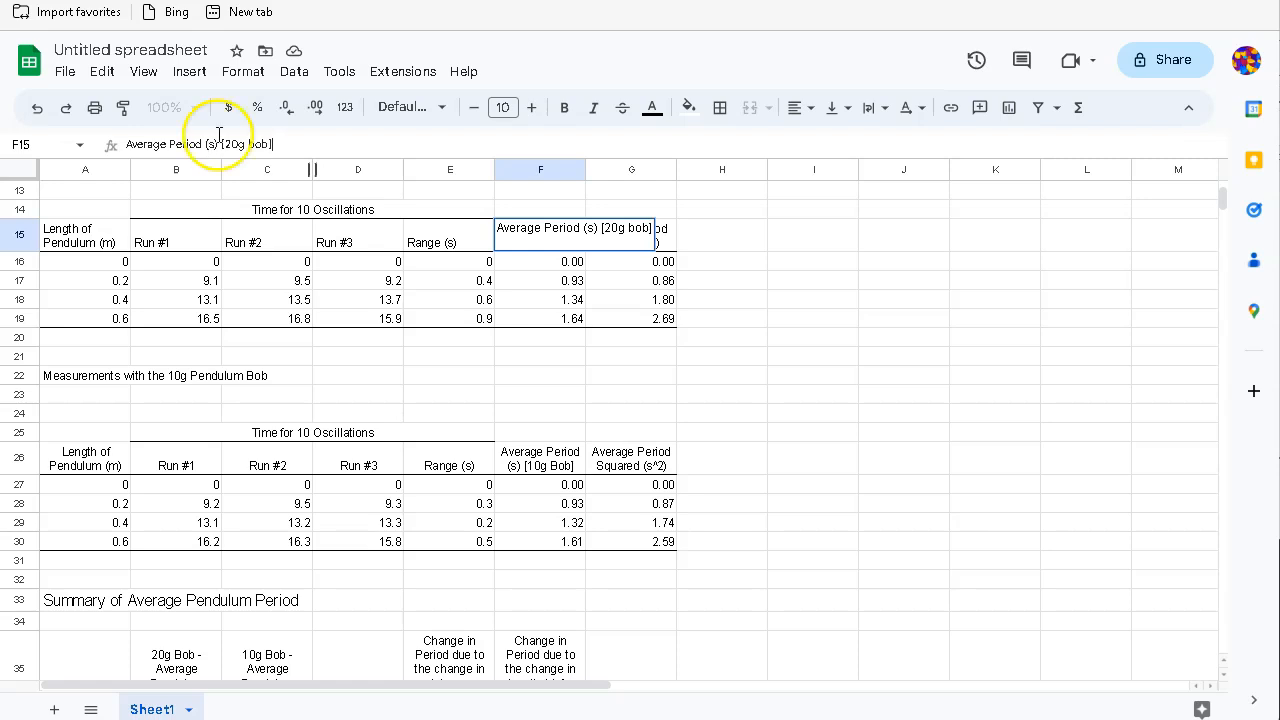
{"action": "key", "text": "Return"}
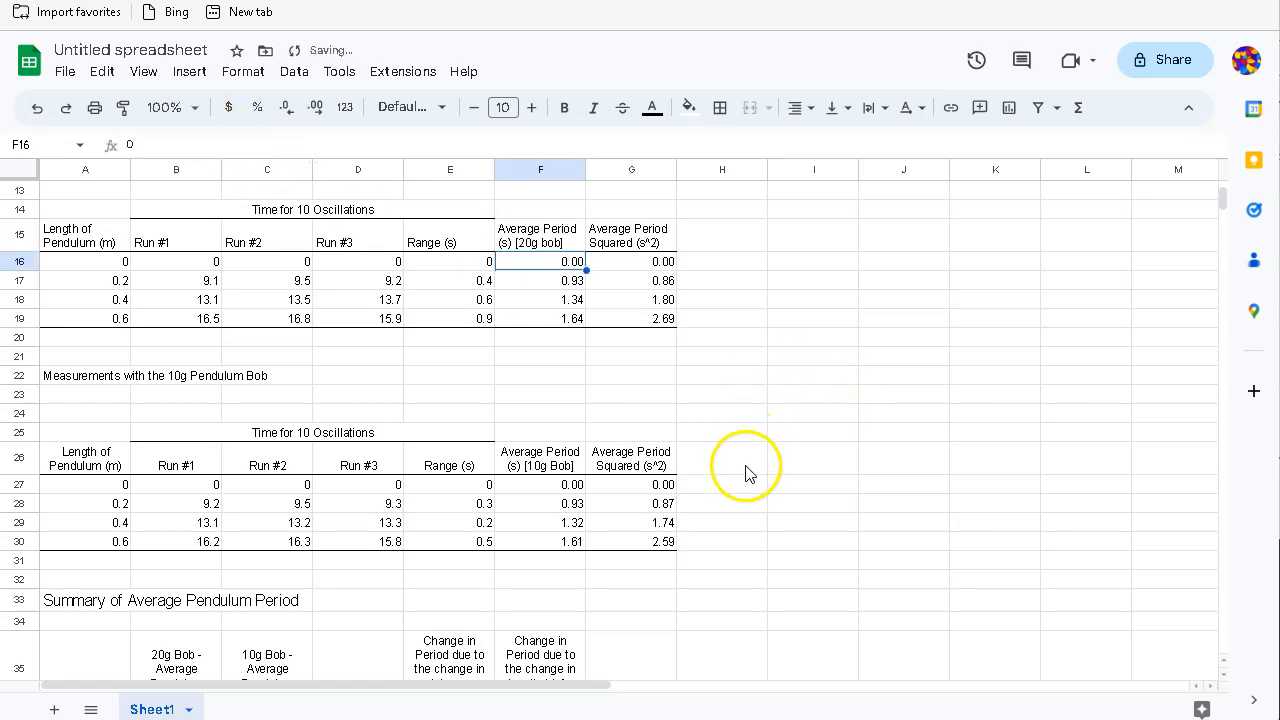
Step: Lowercase "Bob" in the F26 header so it ends "[10g bob]"
{"action": "double_click", "coordinate": [545, 455]}
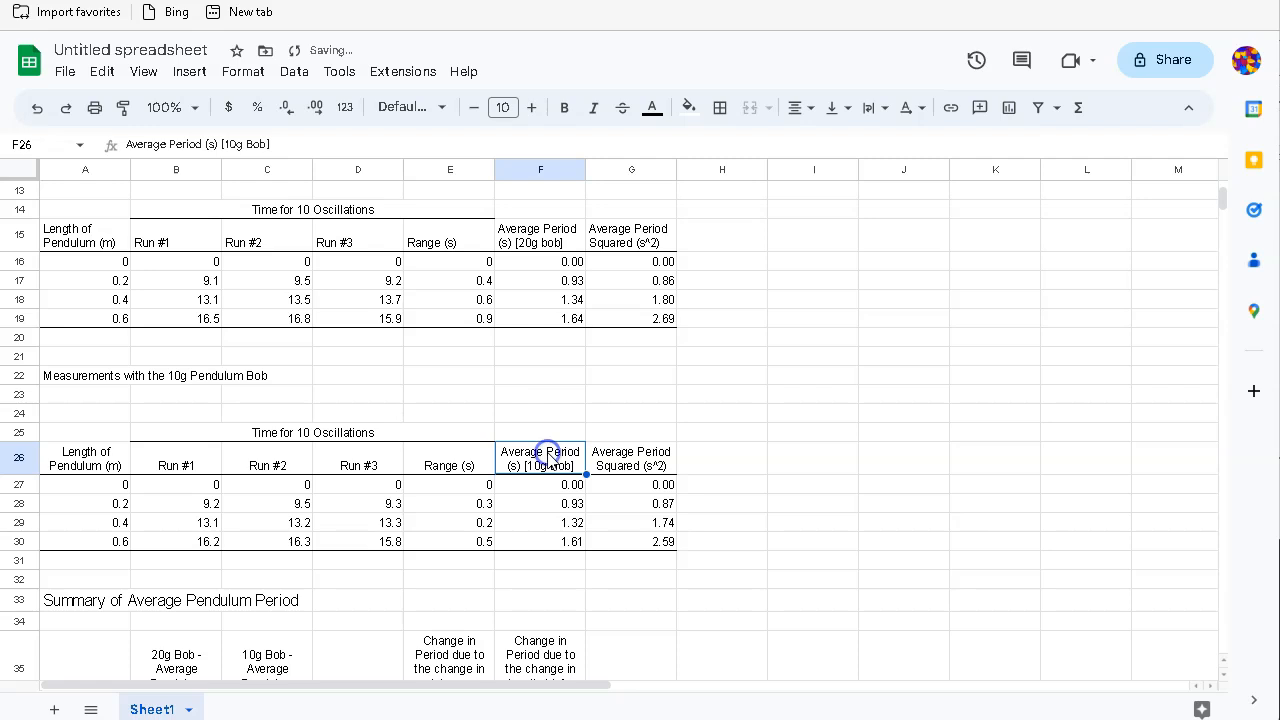
{"action": "left_click", "coordinate": [253, 144]}
{"action": "key", "text": "BackSpace"}
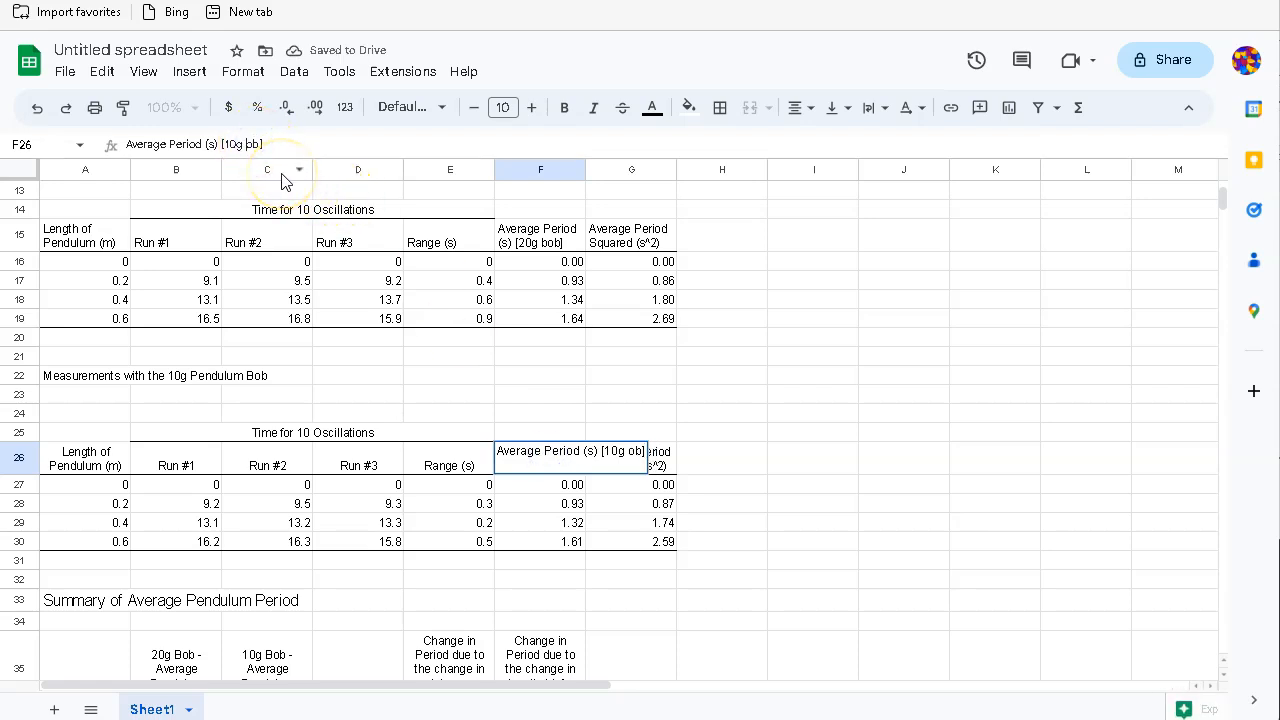
{"action": "type", "text": "b"}
{"action": "left_click", "coordinate": [311, 147]}
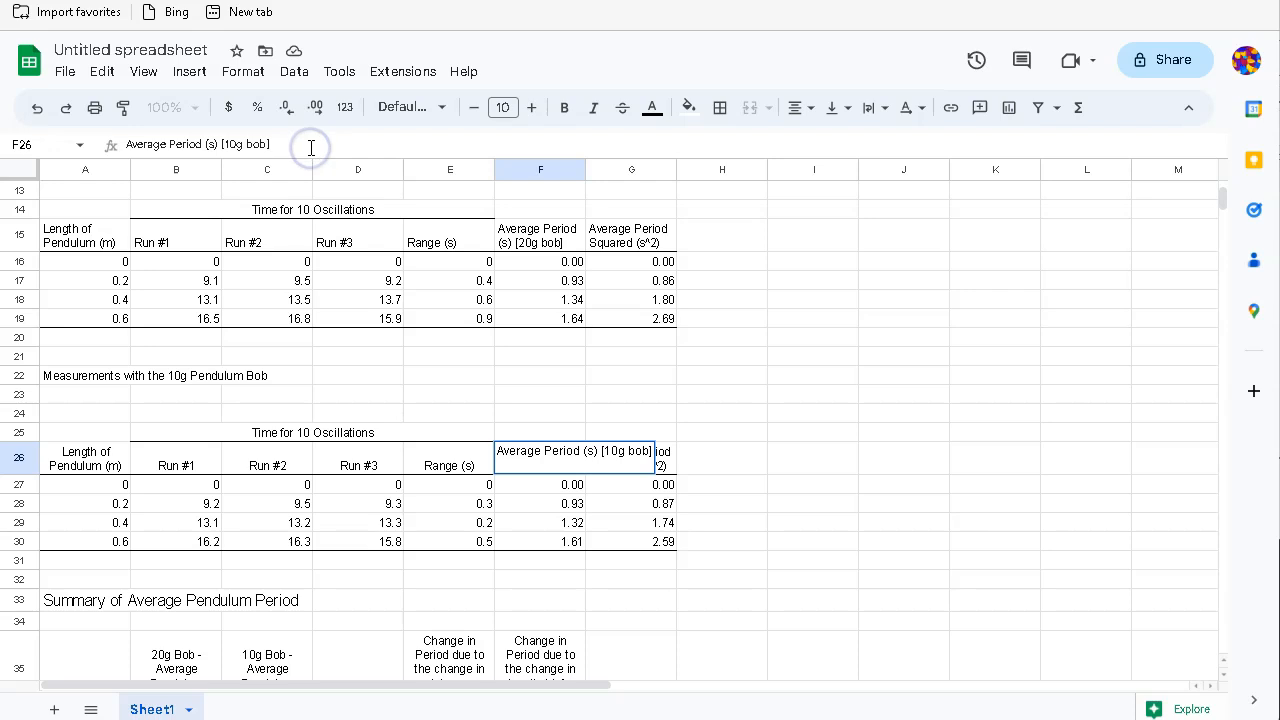
{"action": "key", "text": "Return"}
{"action": "scroll", "coordinate": [843, 497], "scroll_direction": "down", "scroll_amount": 5}
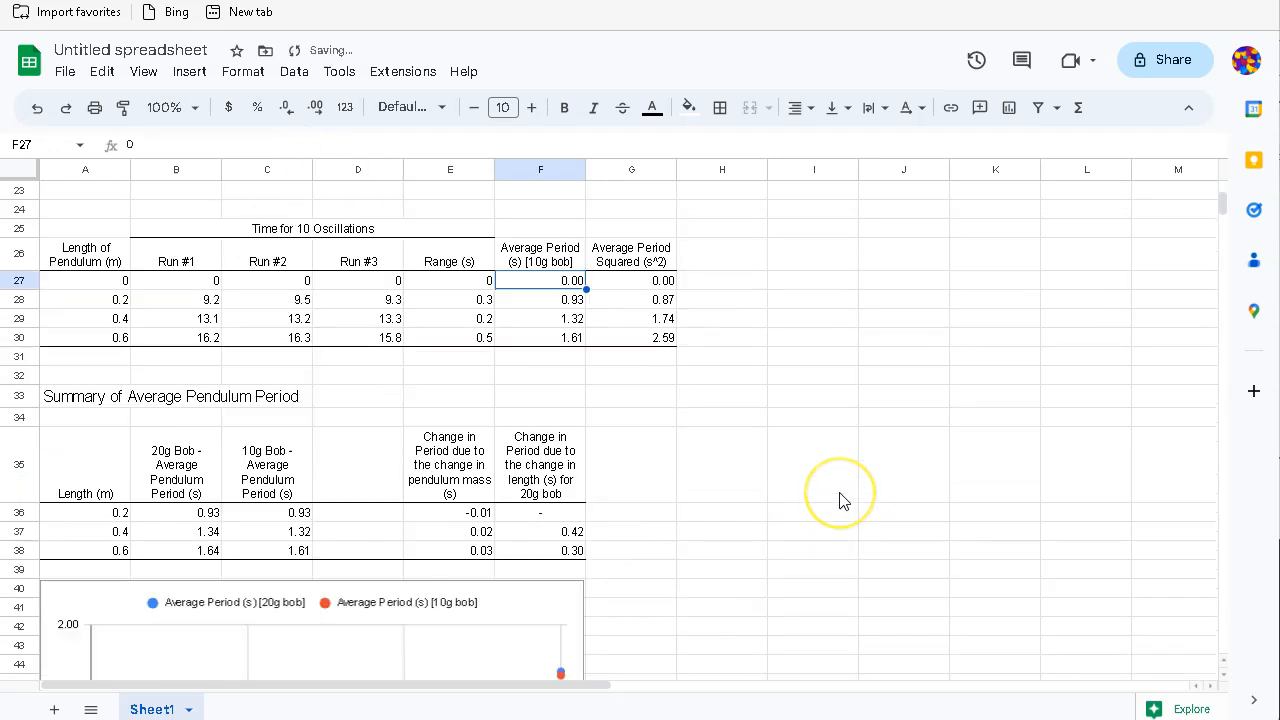
Step: Open the pendulum chart's editor at the Customize Chart & axis titles section
{"action": "scroll", "coordinate": [843, 497], "scroll_direction": "down", "scroll_amount": 1}
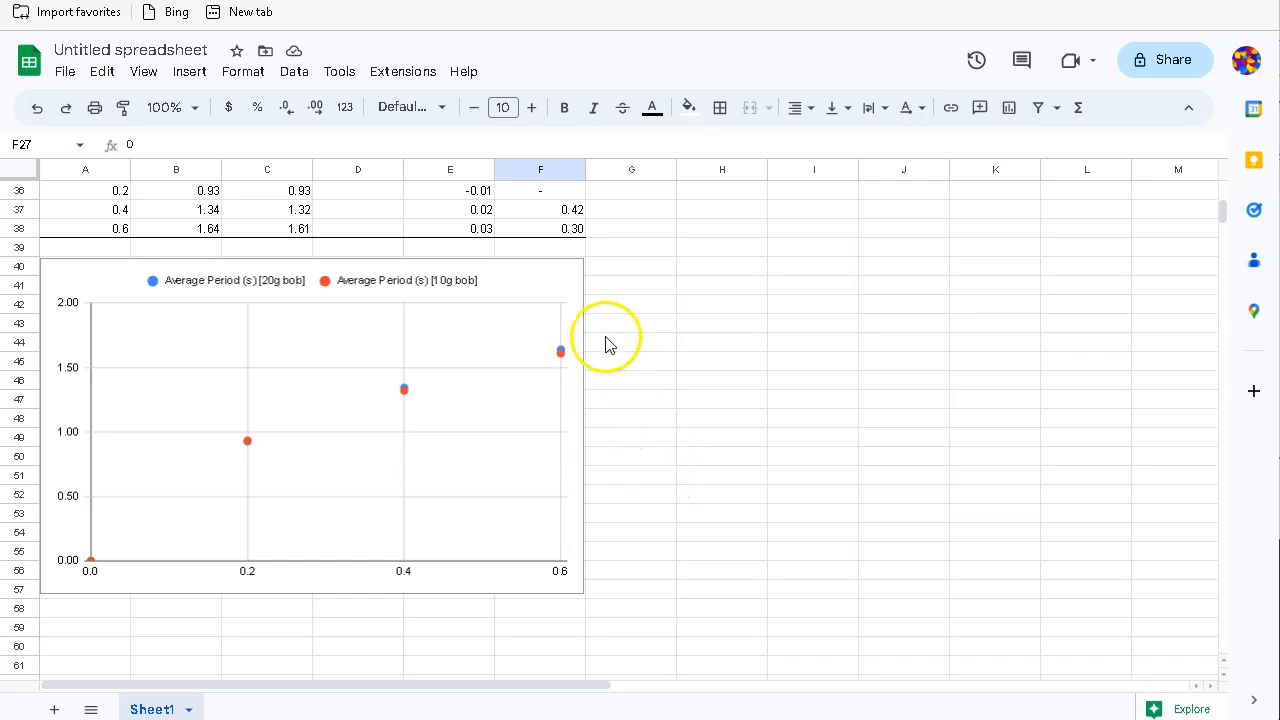
{"action": "left_click", "coordinate": [552, 286]}
{"action": "left_click", "coordinate": [572, 274]}
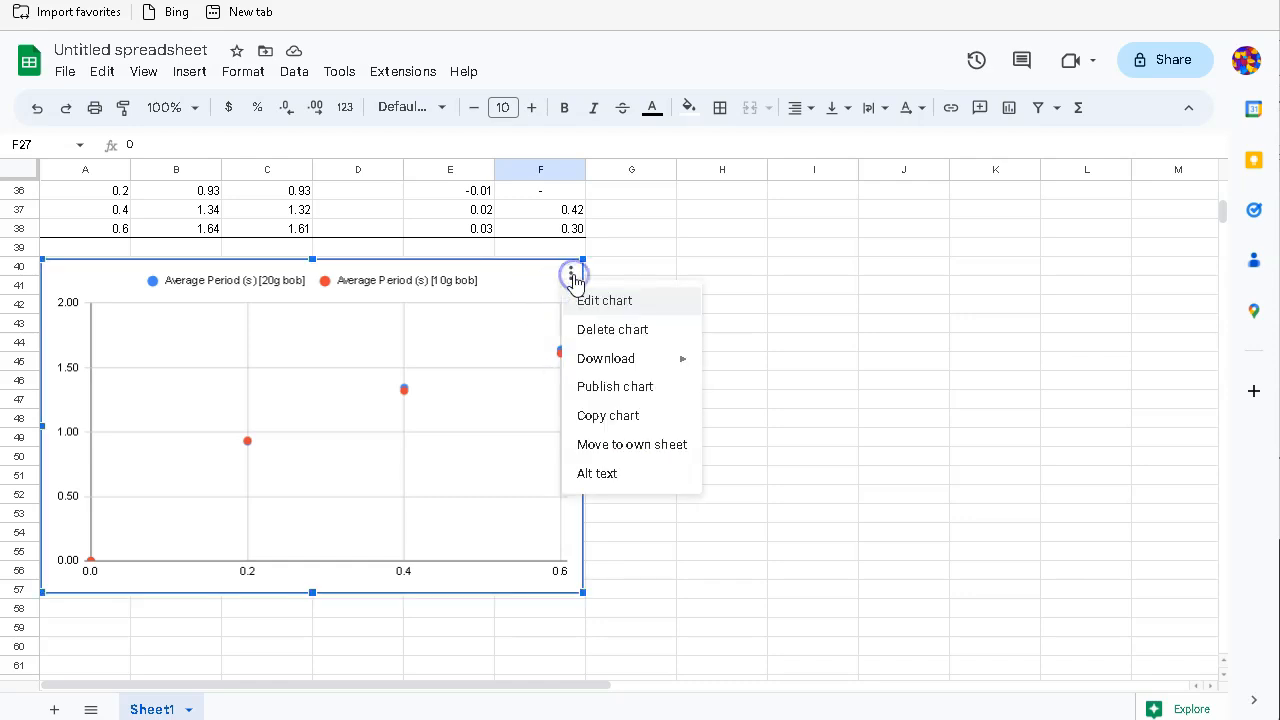
{"action": "left_click", "coordinate": [602, 303]}
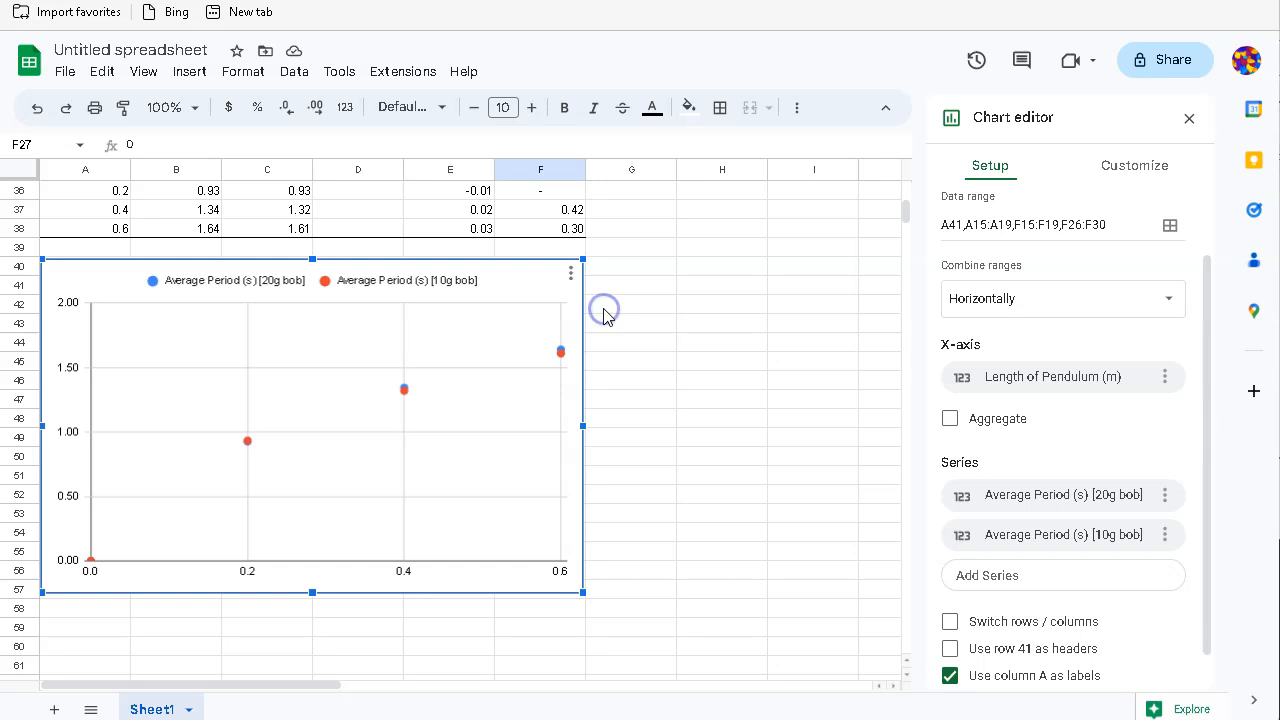
{"action": "left_click", "coordinate": [1140, 166]}
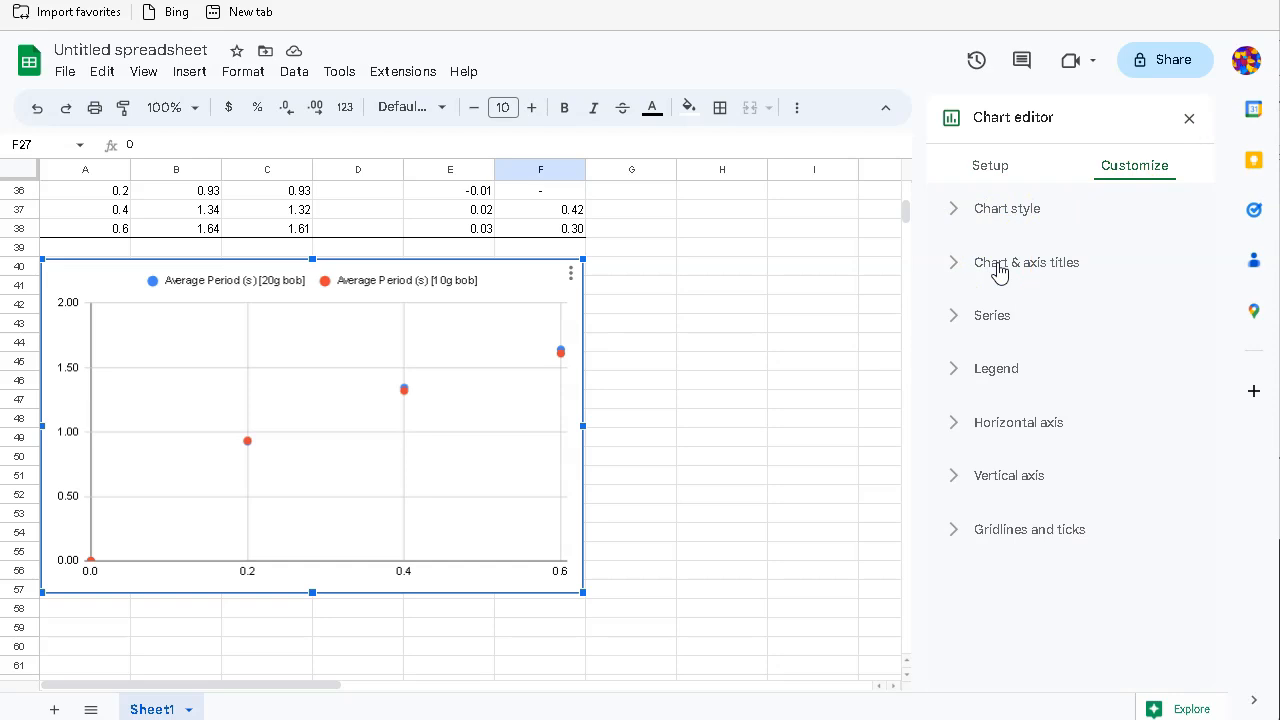
{"action": "left_click", "coordinate": [995, 270]}
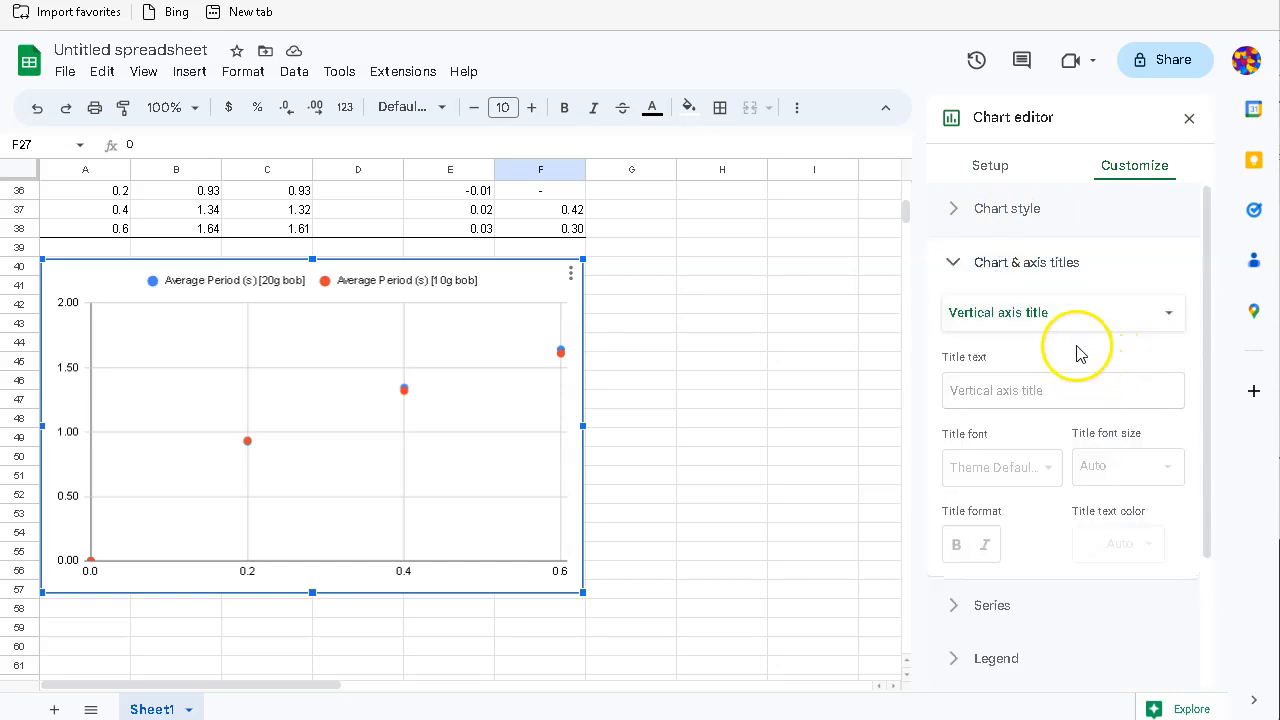
Step: Title the vertical axis 'Pendulum period (s)'
{"action": "left_click", "coordinate": [970, 319]}
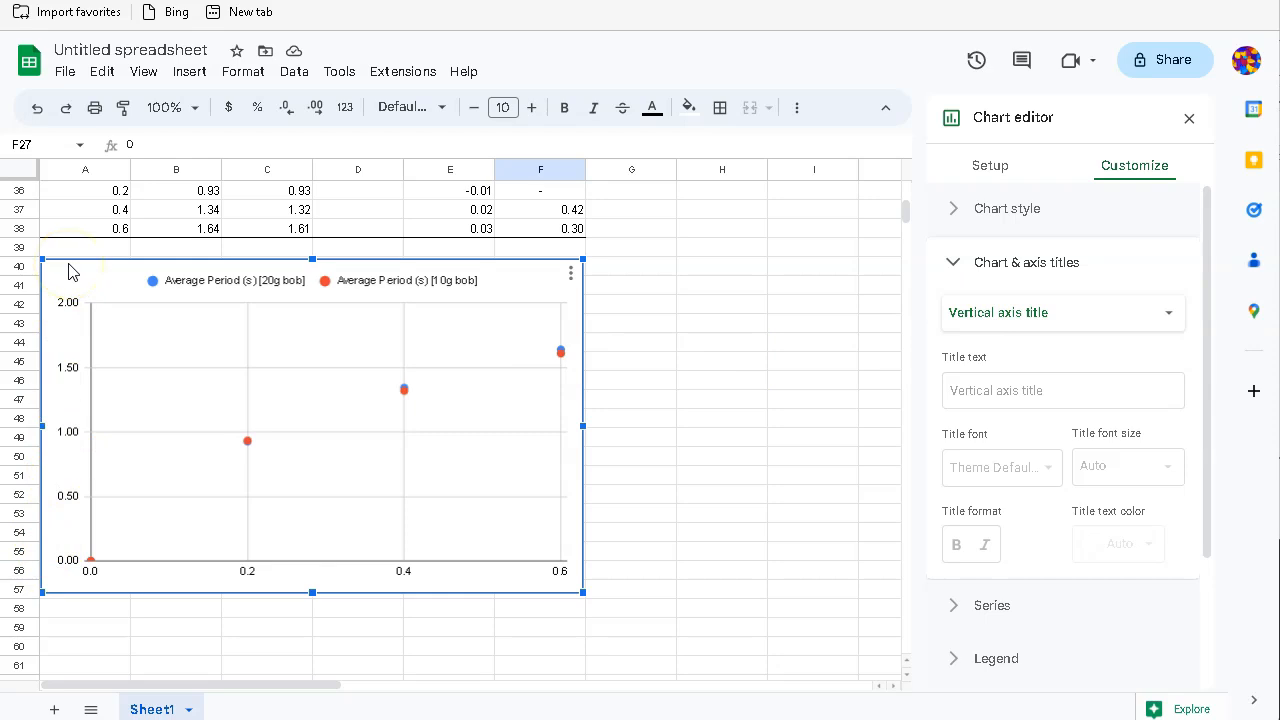
{"action": "left_click", "coordinate": [980, 391]}
{"action": "type", "text": "P"}
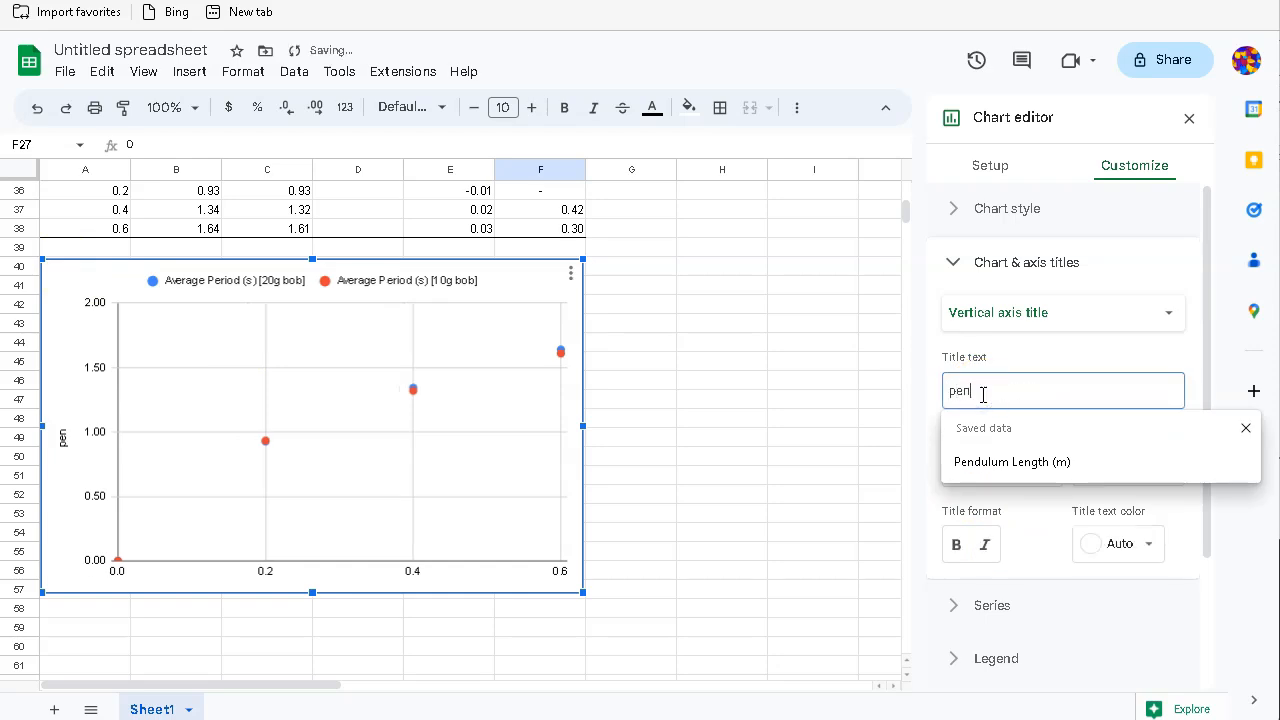
{"action": "type", "text": "endulum perio"}
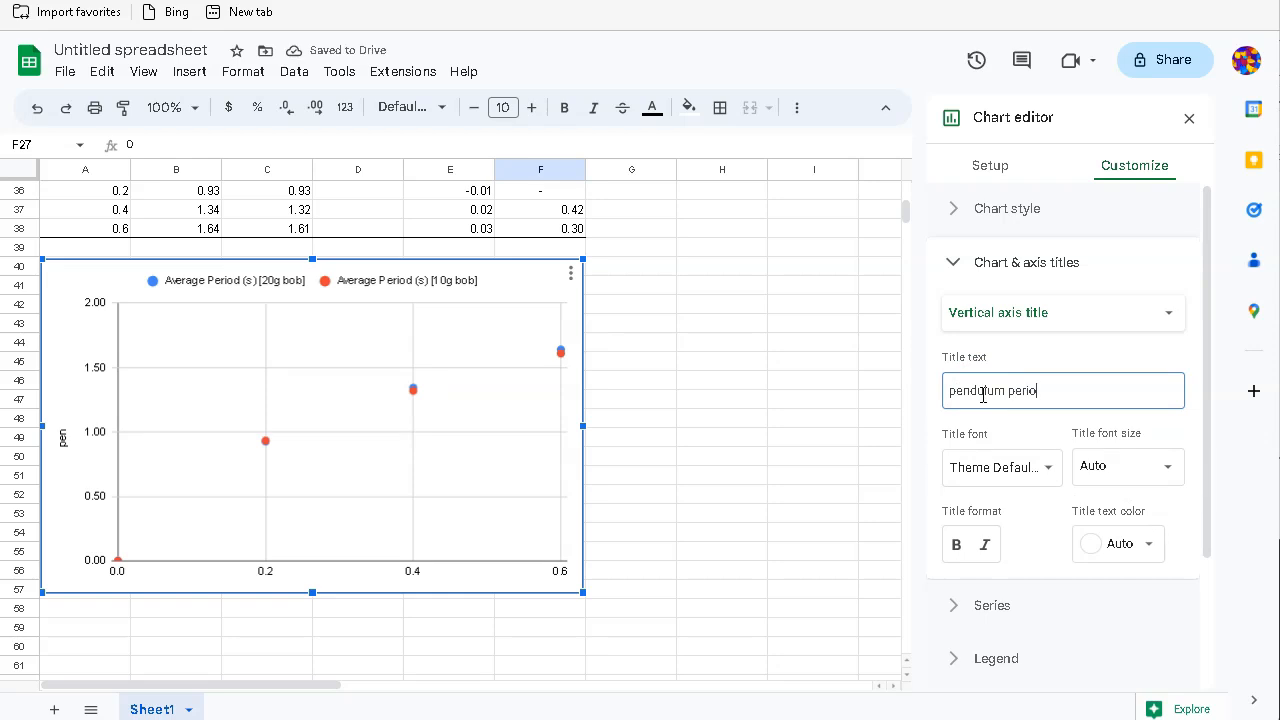
{"action": "type", "text": "d (s"}
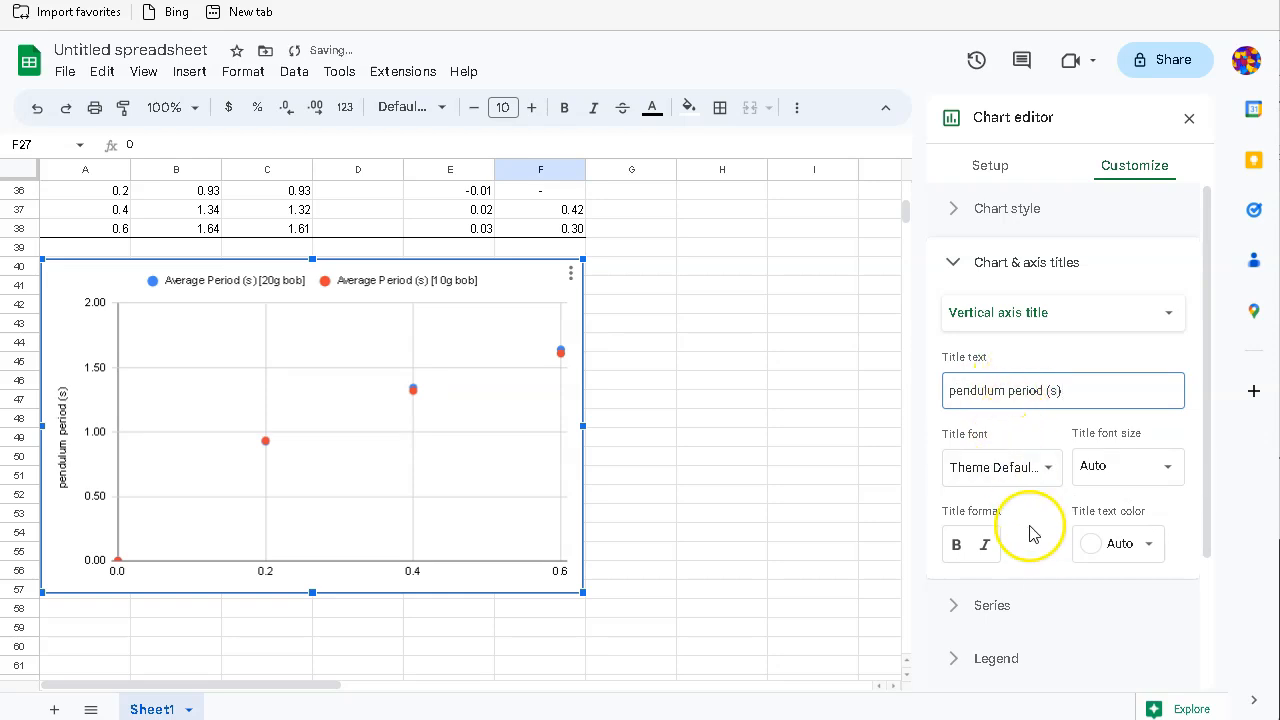
{"action": "scroll", "coordinate": [1040, 550], "scroll_direction": "down", "scroll_amount": 2}
{"action": "scroll", "coordinate": [1040, 555], "scroll_direction": "up", "scroll_amount": 2}
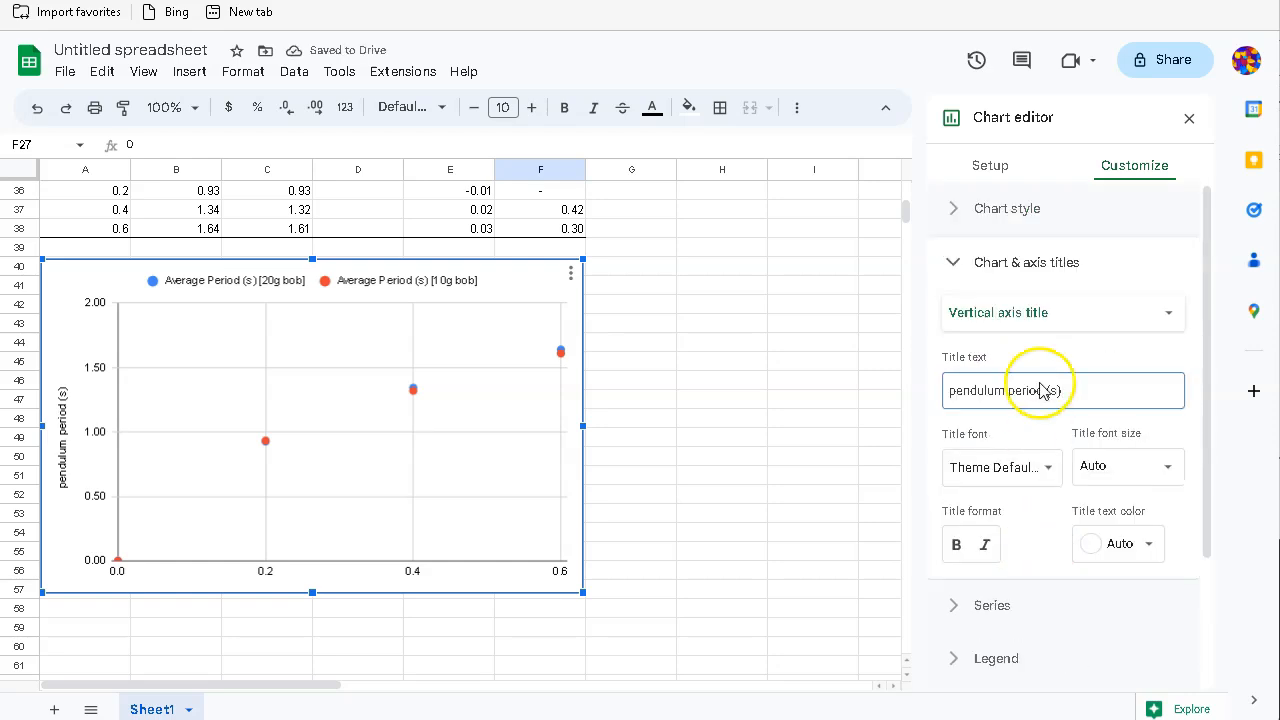
{"action": "left_click", "coordinate": [1013, 318]}
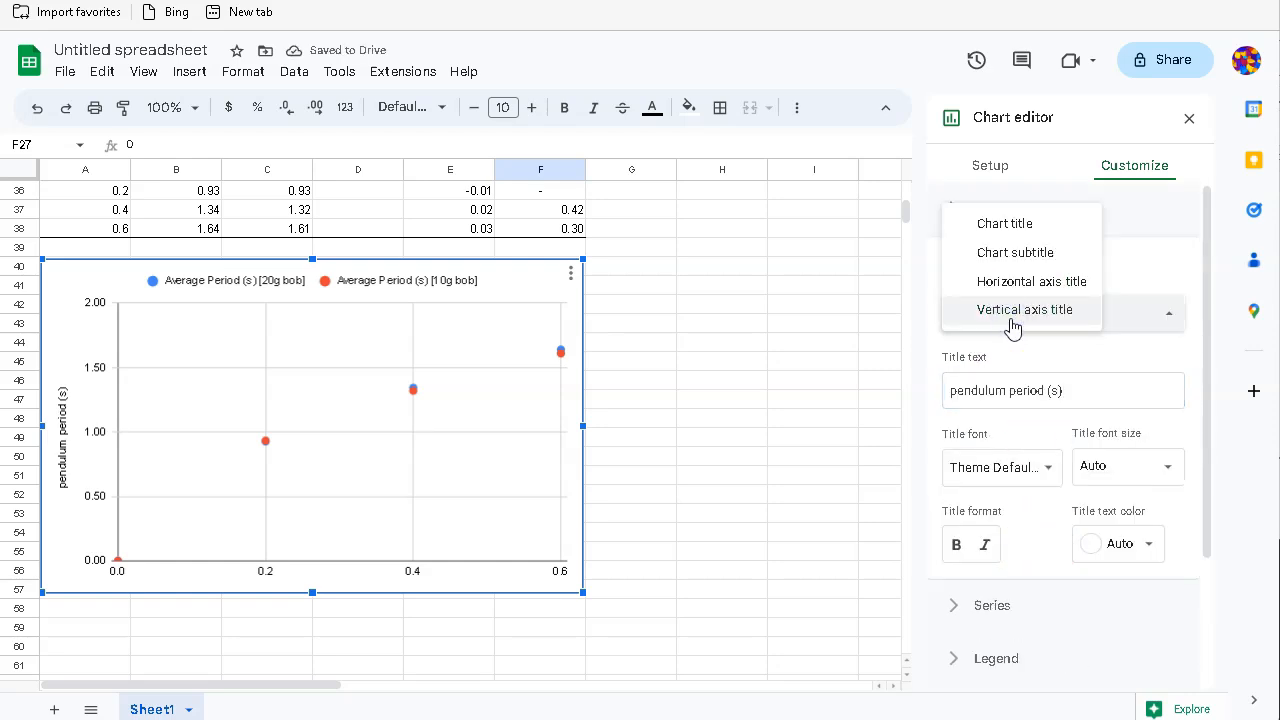
{"action": "left_click", "coordinate": [1013, 284]}
Step: Title the horizontal axis 'Pendulum Length (m)'
{"action": "left_click", "coordinate": [1014, 285]}
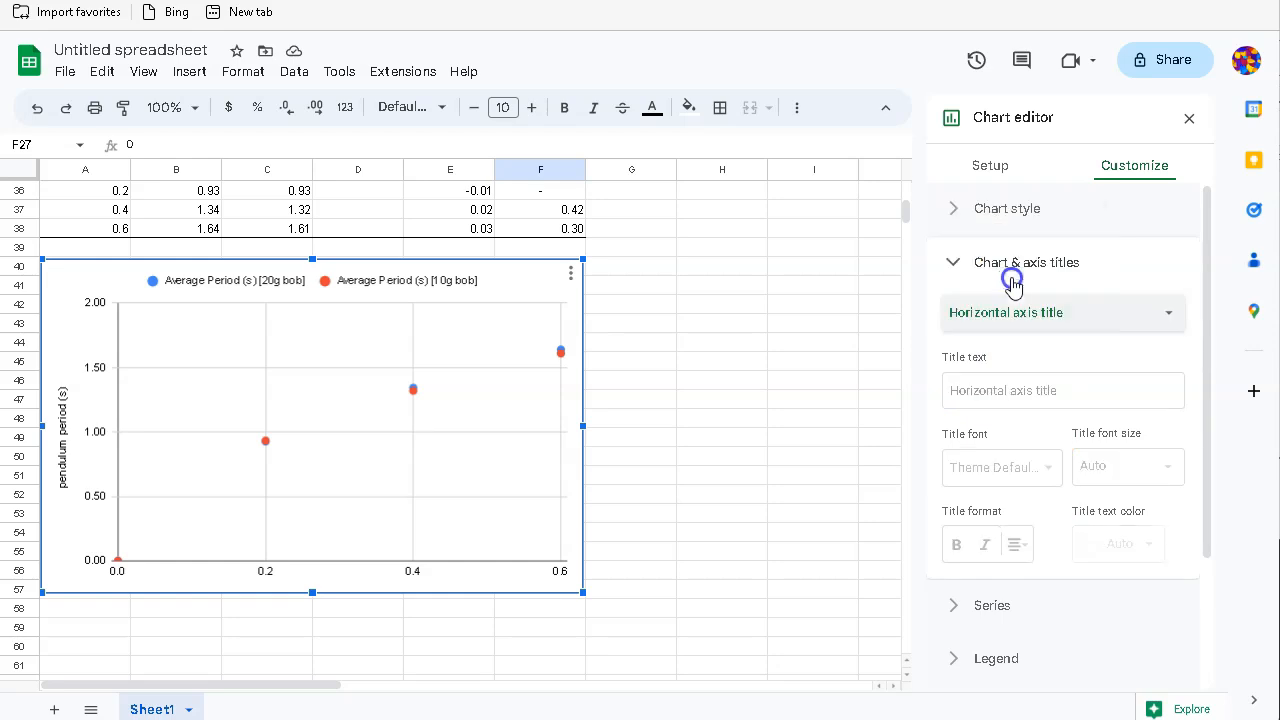
{"action": "left_click", "coordinate": [1031, 393]}
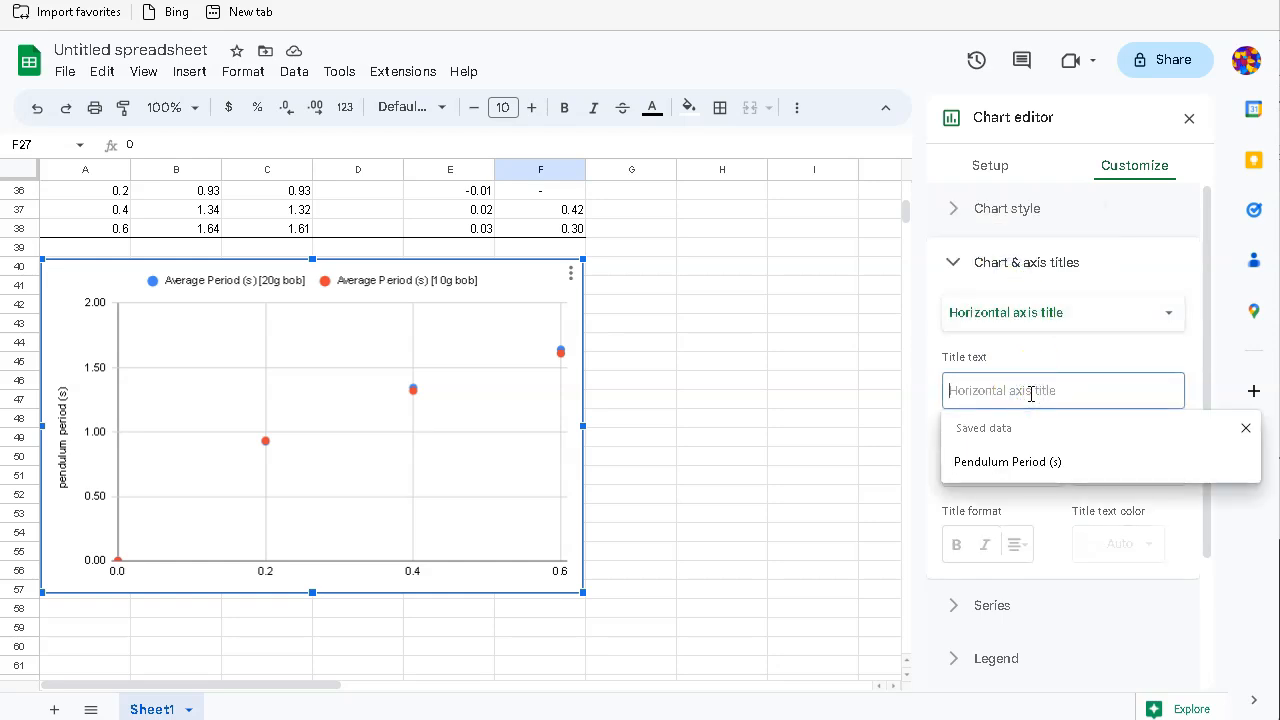
{"action": "type", "text": "Pen"}
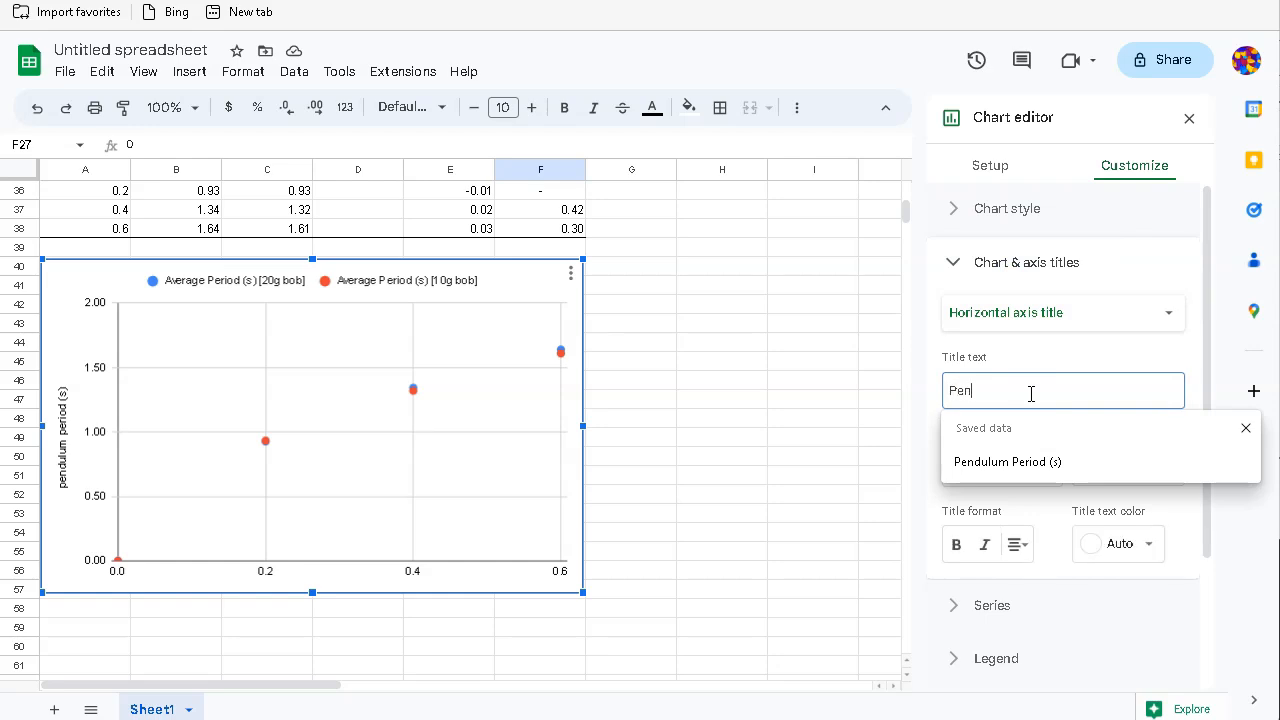
{"action": "type", "text": "dulum Length (m"}
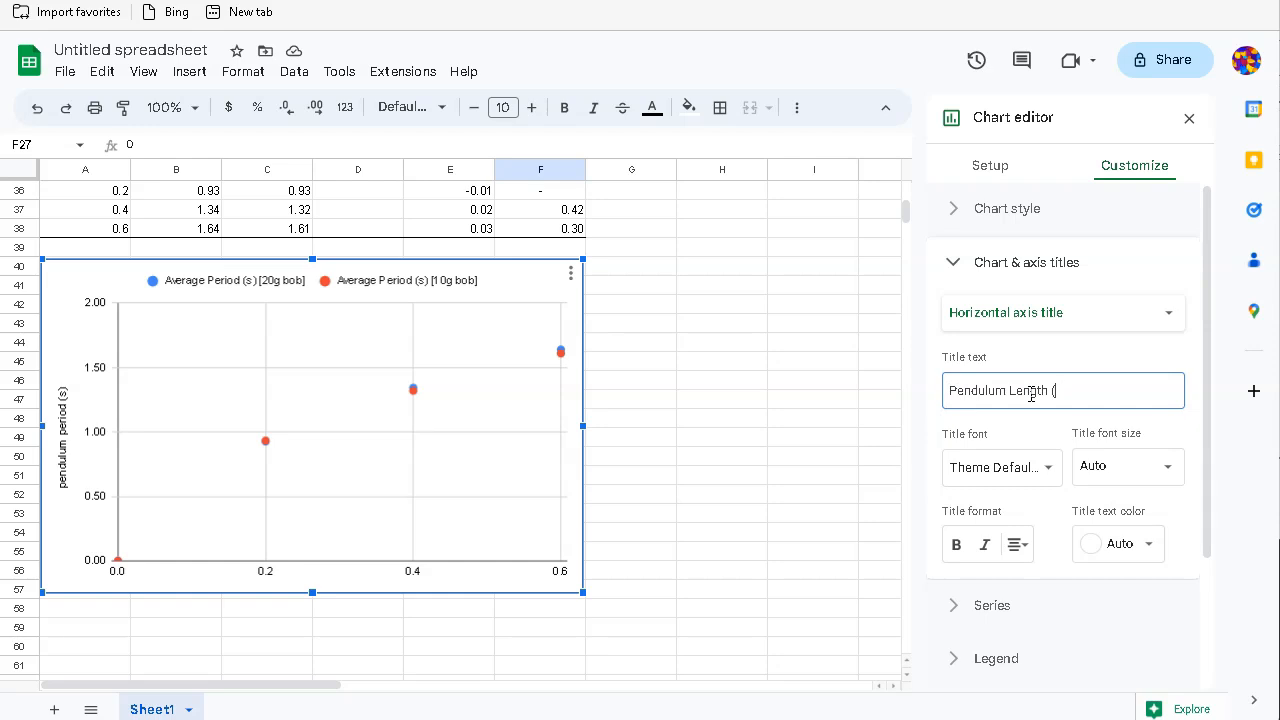
{"action": "left_click", "coordinate": [1200, 430]}
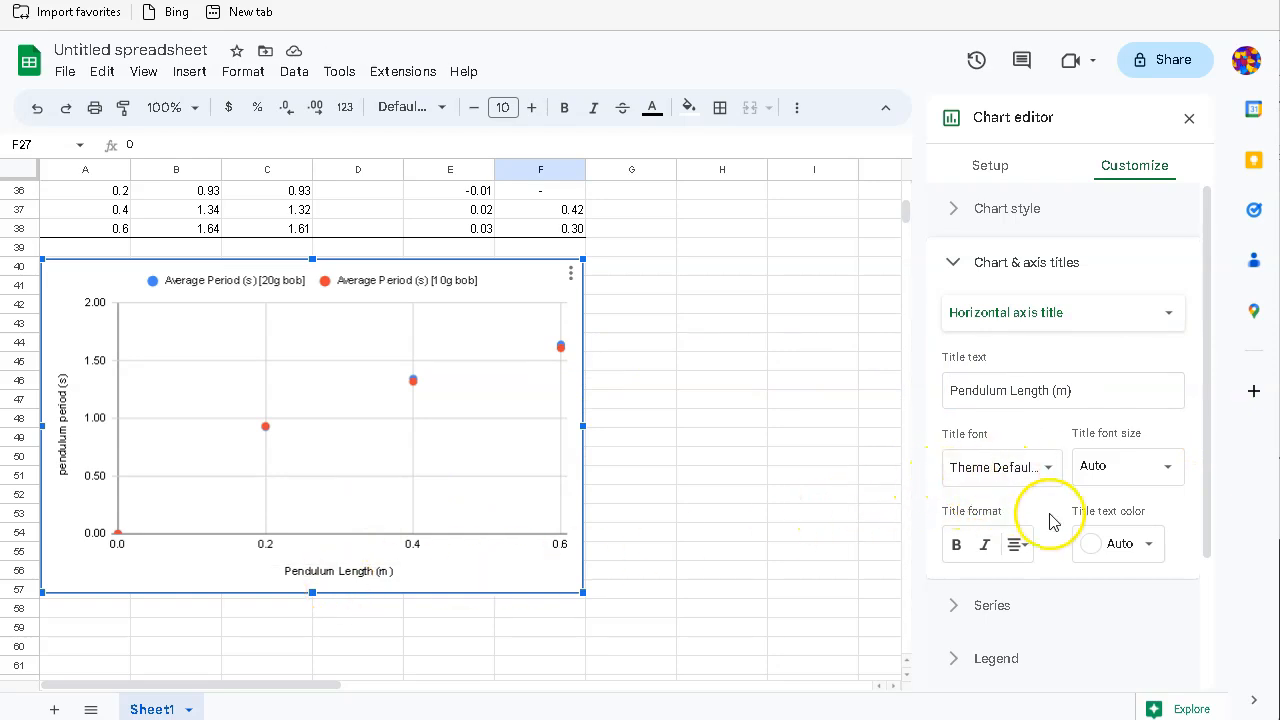
Step: Set the legend position for the 20g and 10g series to Bottom
{"action": "scroll", "coordinate": [1065, 545], "scroll_direction": "down", "scroll_amount": 3}
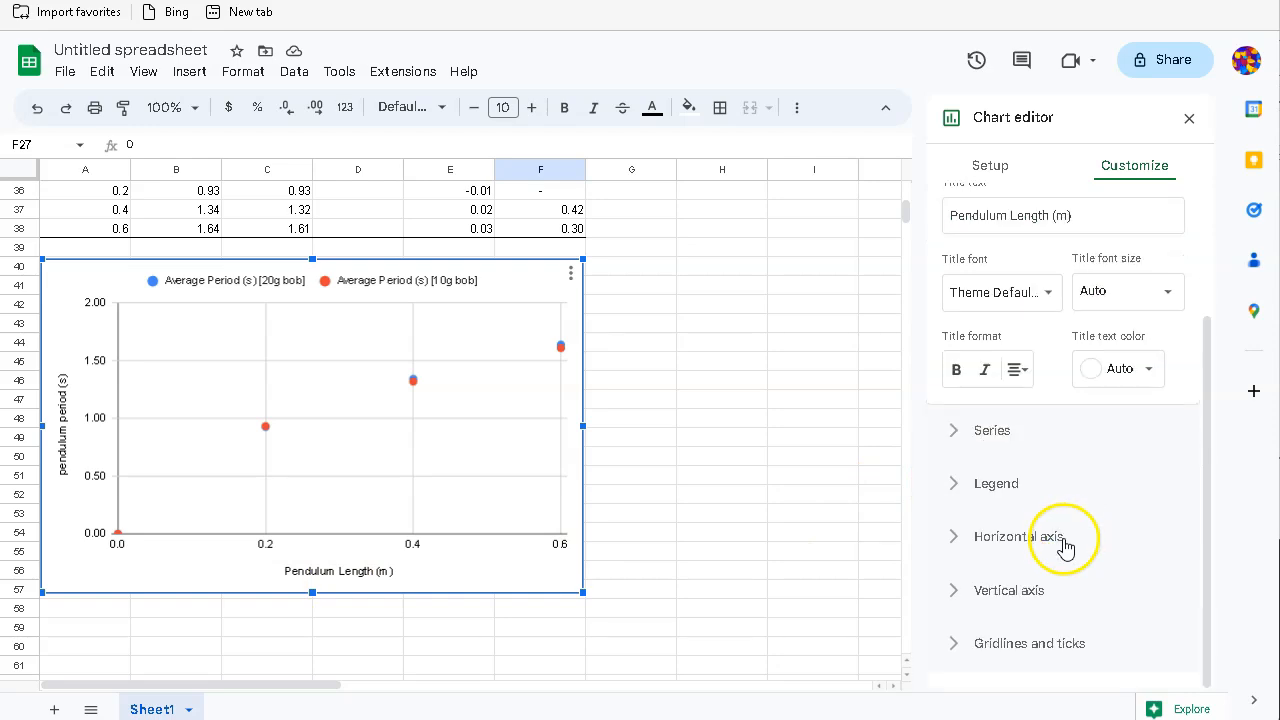
{"action": "left_click", "coordinate": [953, 487]}
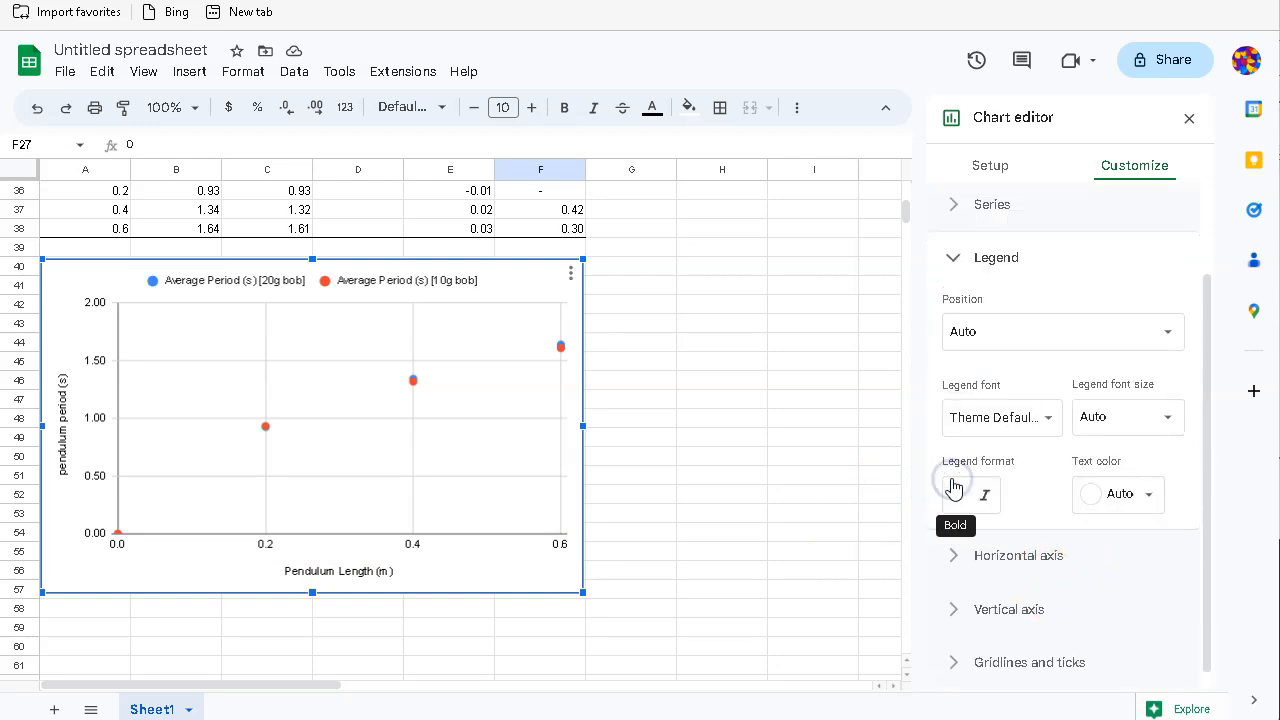
{"action": "left_click", "coordinate": [965, 320]}
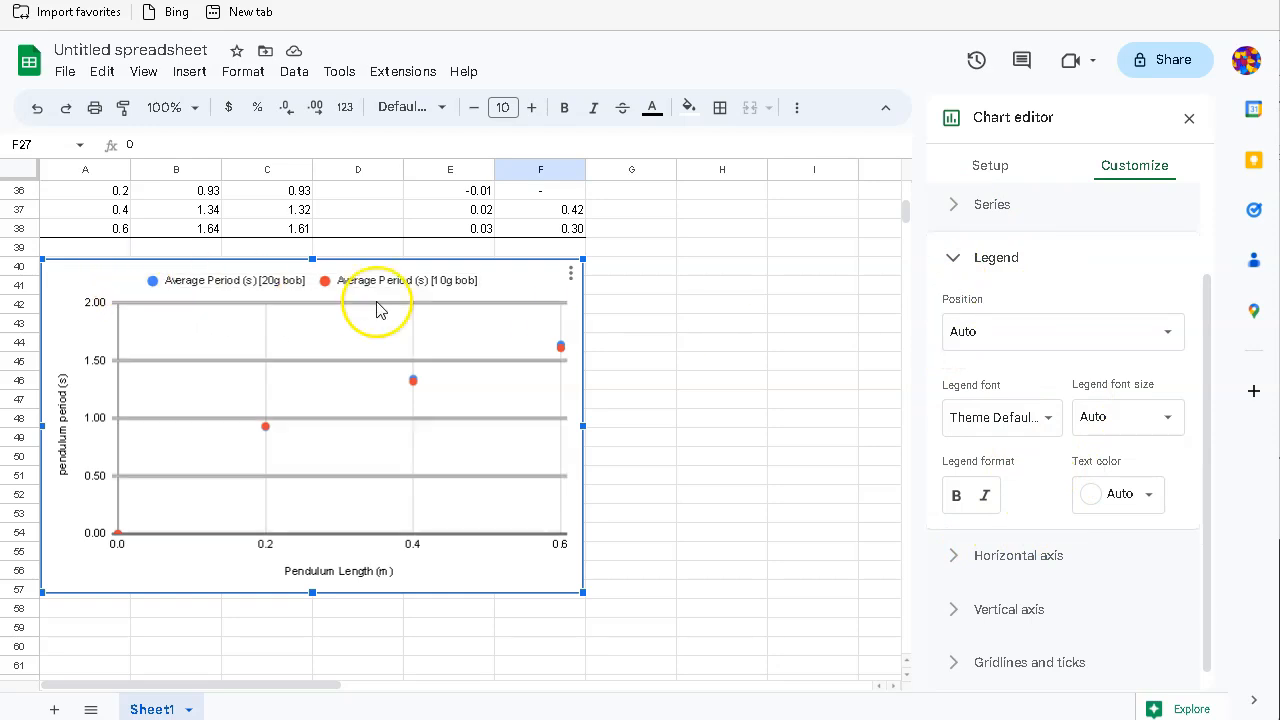
{"action": "left_click", "coordinate": [975, 335]}
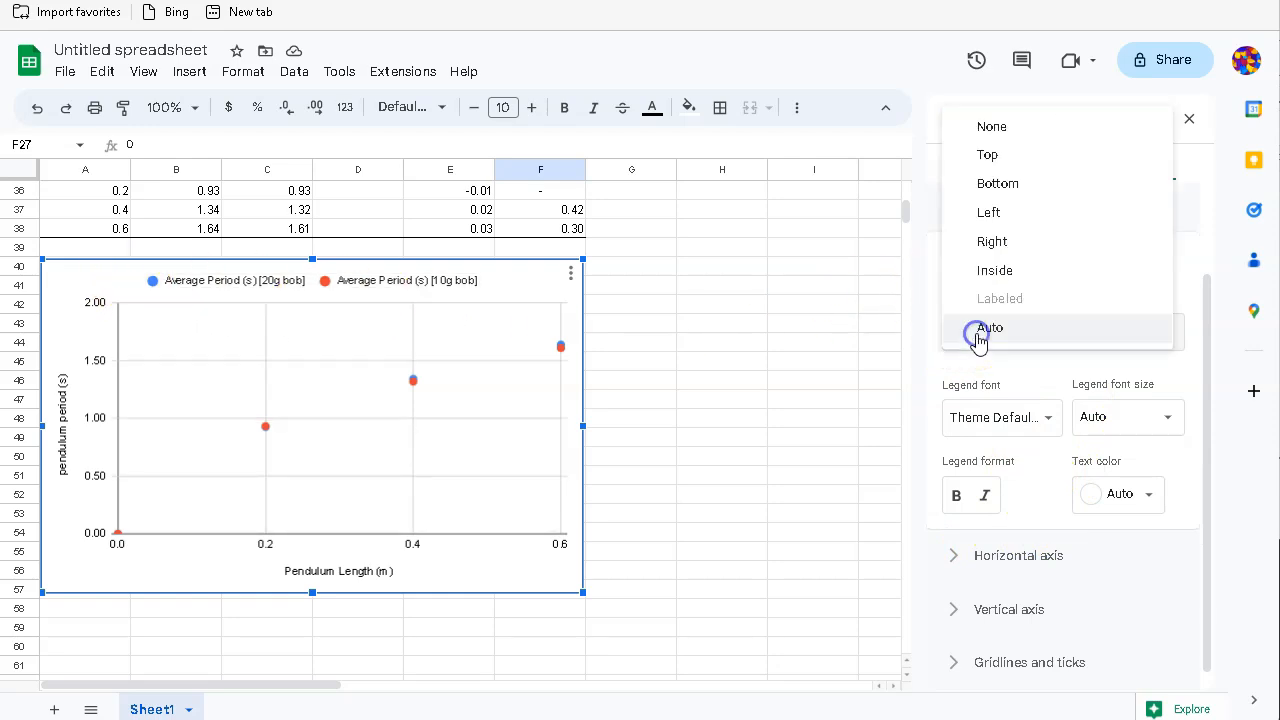
{"action": "left_click", "coordinate": [994, 182]}
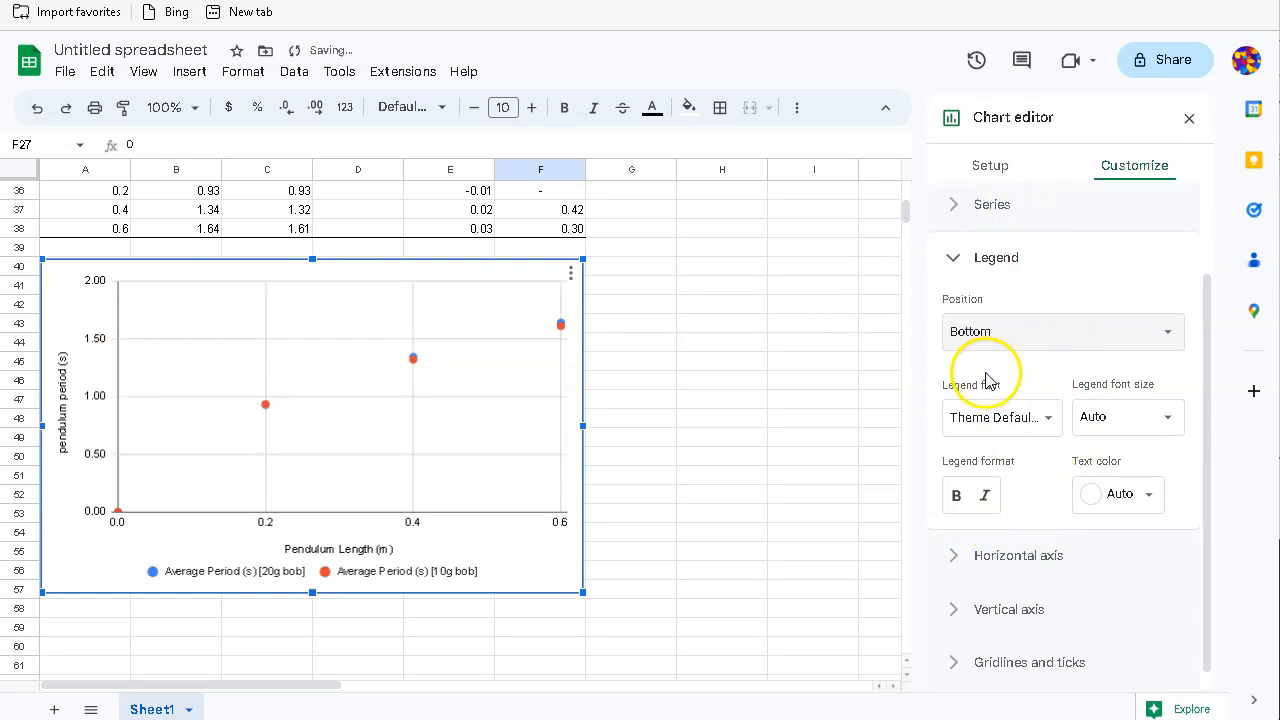
{"action": "scroll", "coordinate": [978, 395], "scroll_direction": "up", "scroll_amount": 1}
{"action": "left_click", "coordinate": [956, 264]}
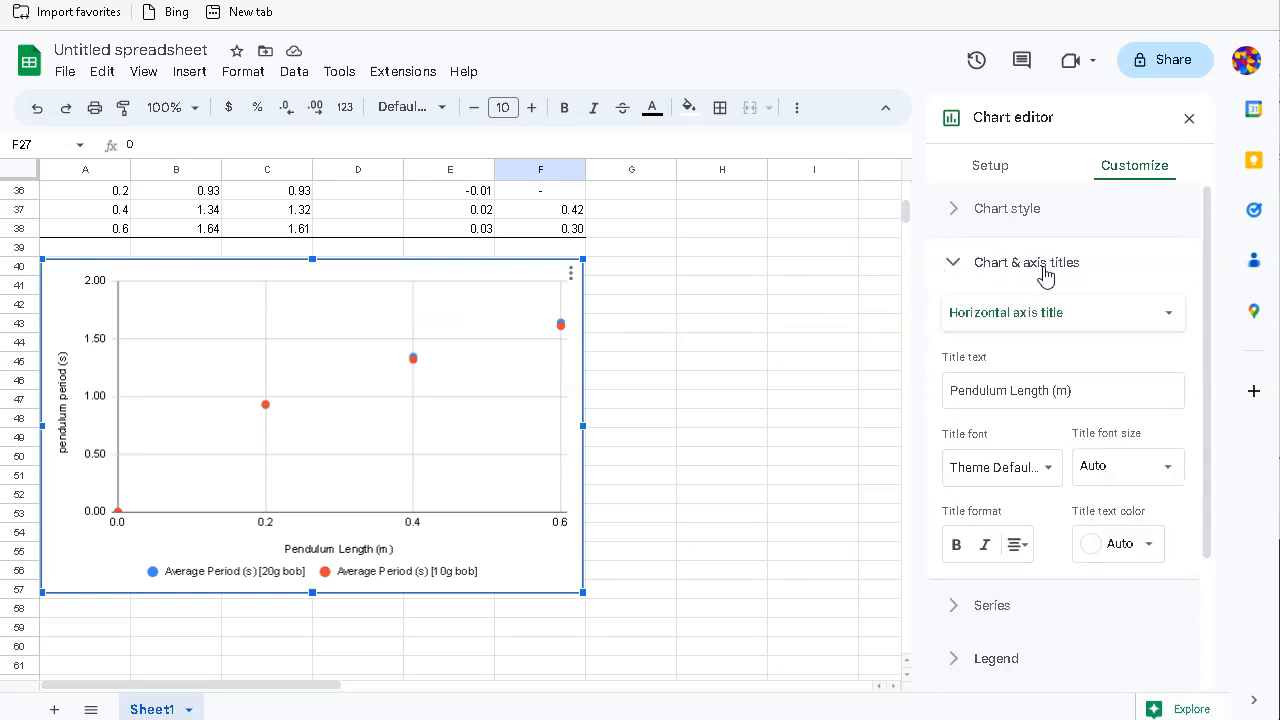
Step: Enter the chart title 'Variation of Average Pendulum Period with Pendulum Length for Pendulums with Different Masses'
{"action": "left_click", "coordinate": [1016, 318]}
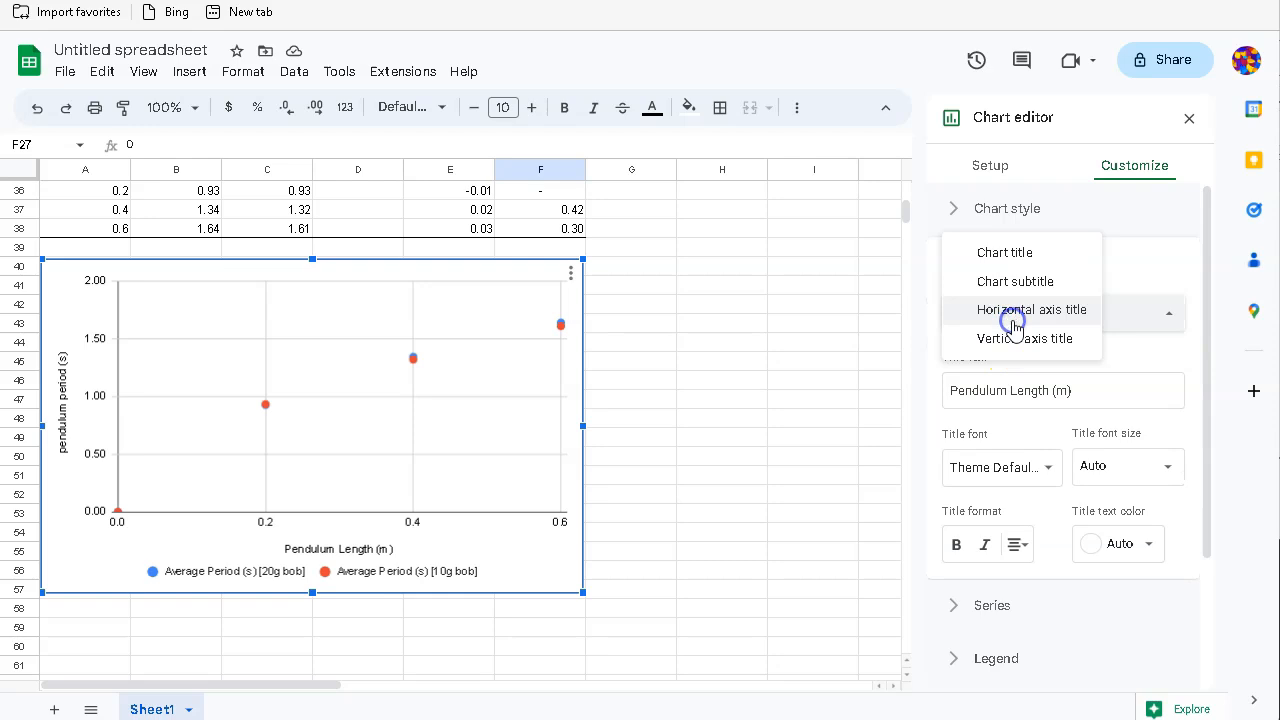
{"action": "left_click", "coordinate": [1001, 255]}
{"action": "left_click", "coordinate": [978, 398]}
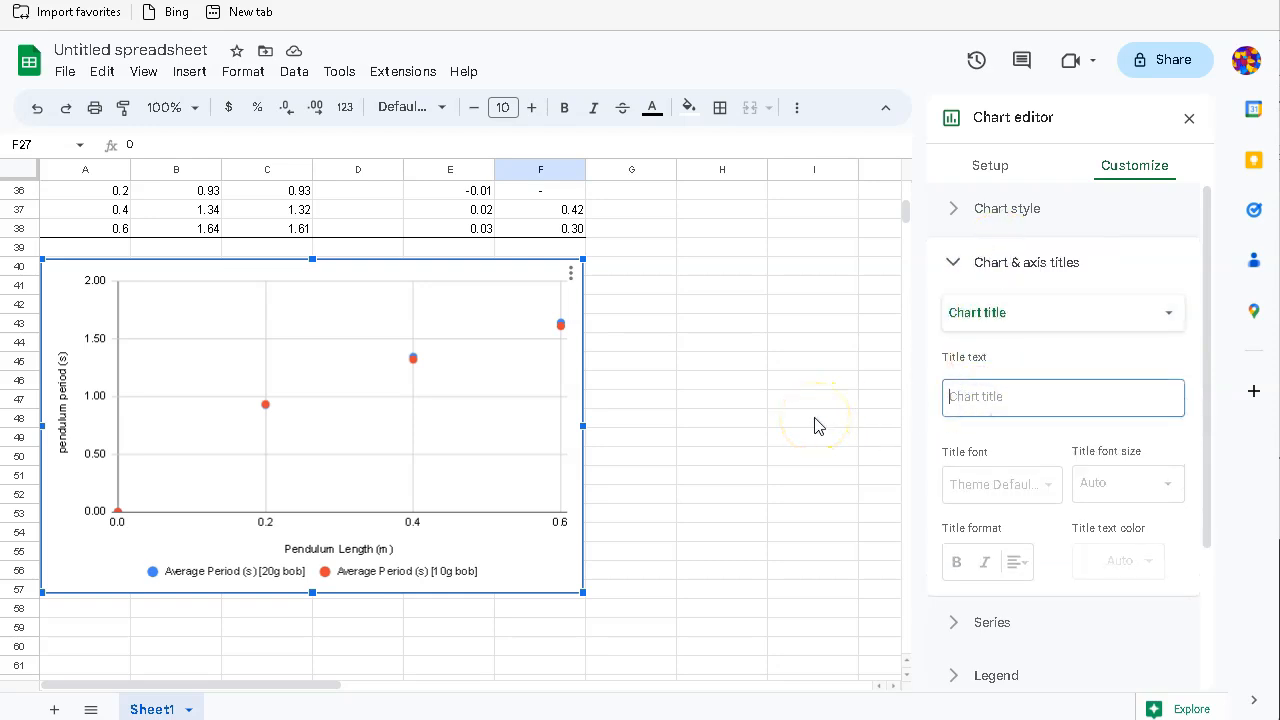
{"action": "type", "text": "Variation of Average Pendulum Peio"}
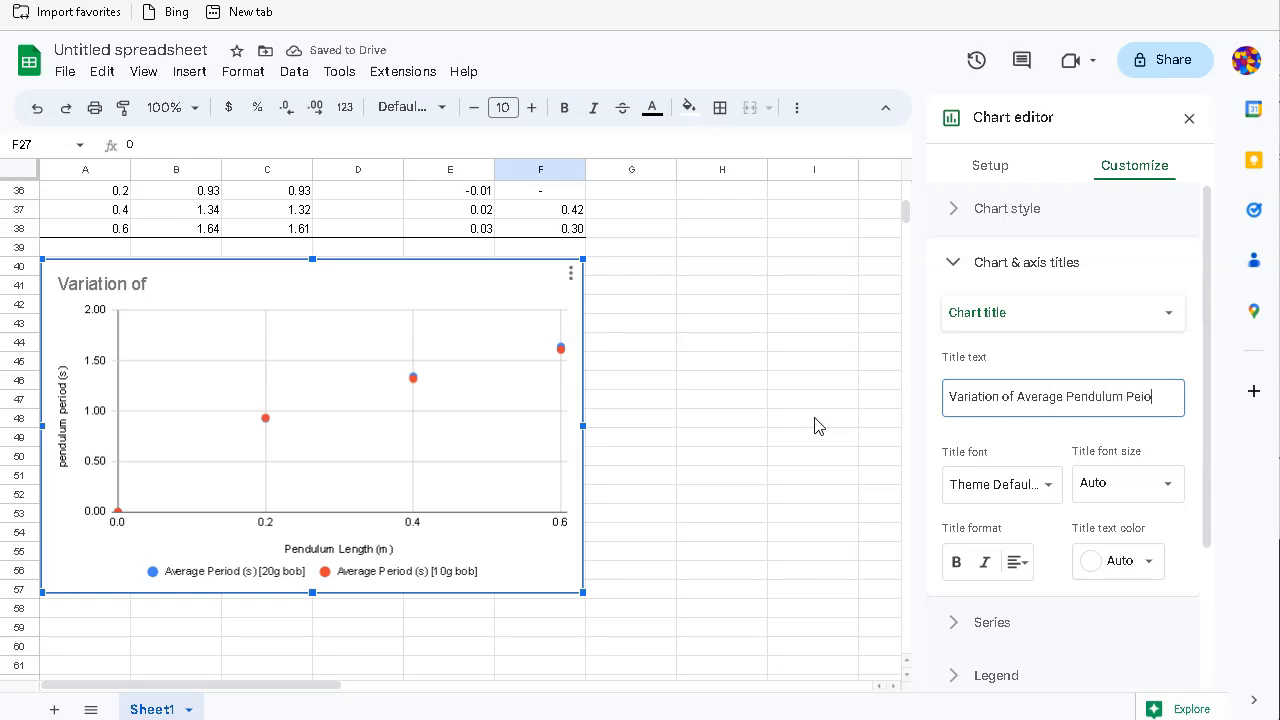
{"action": "key", "text": "BackSpace"}
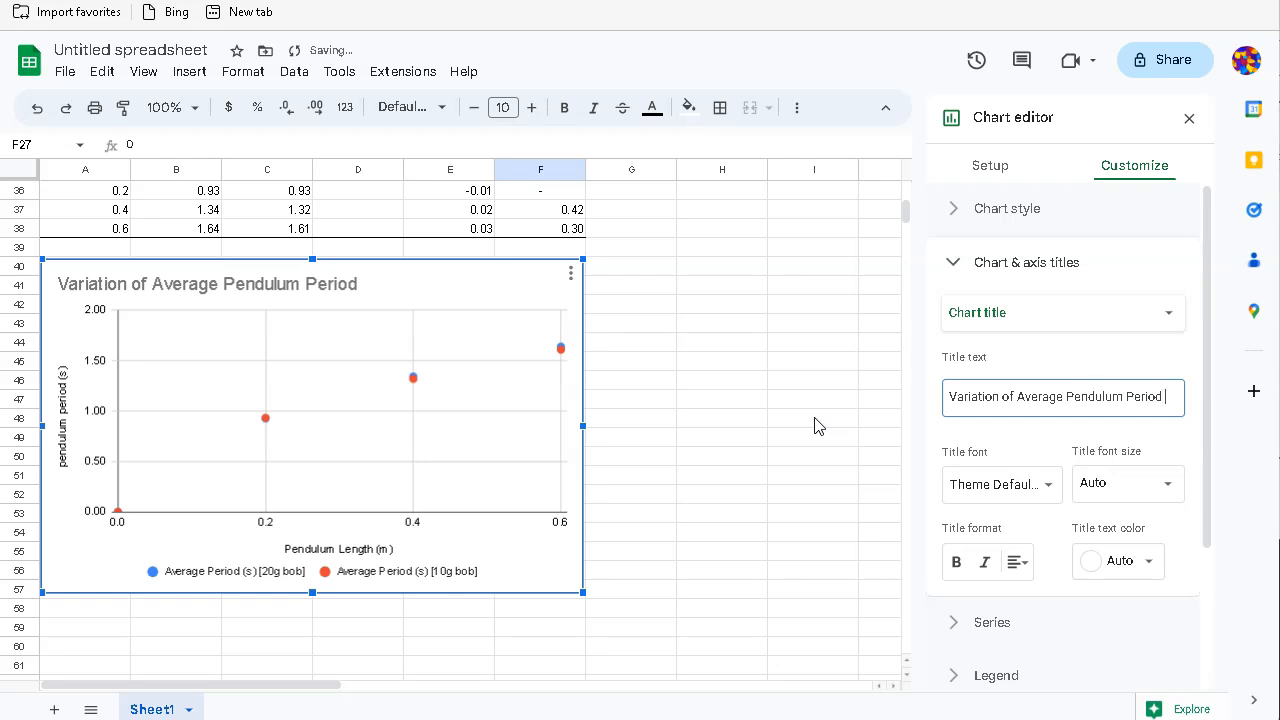
{"action": "type", "text": "with P"}
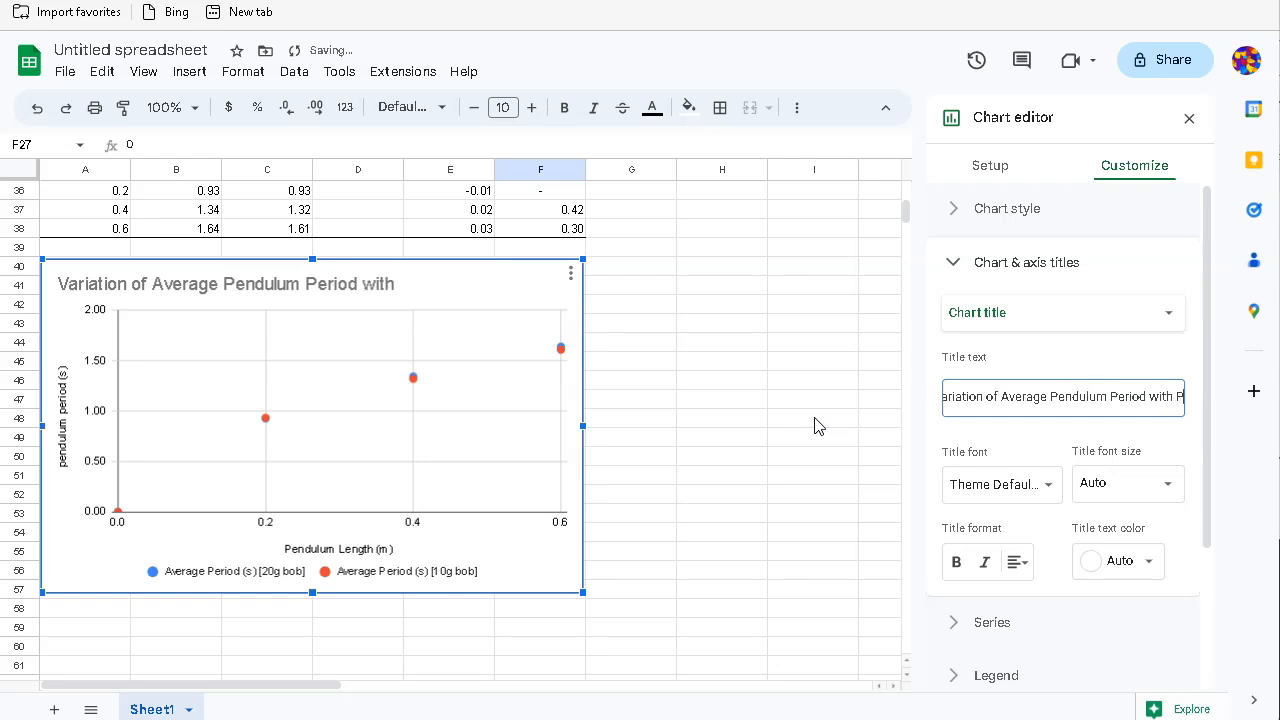
{"action": "type", "text": "endulum"}
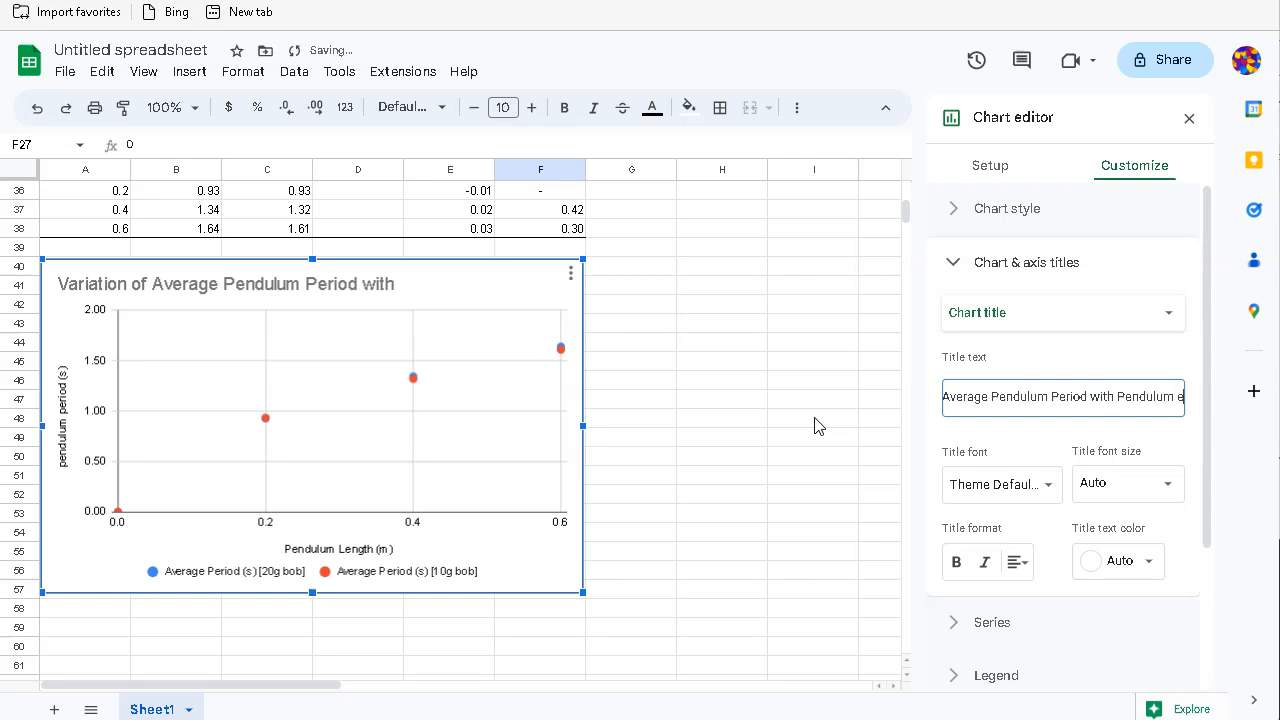
{"action": "type", "text": " Length"}
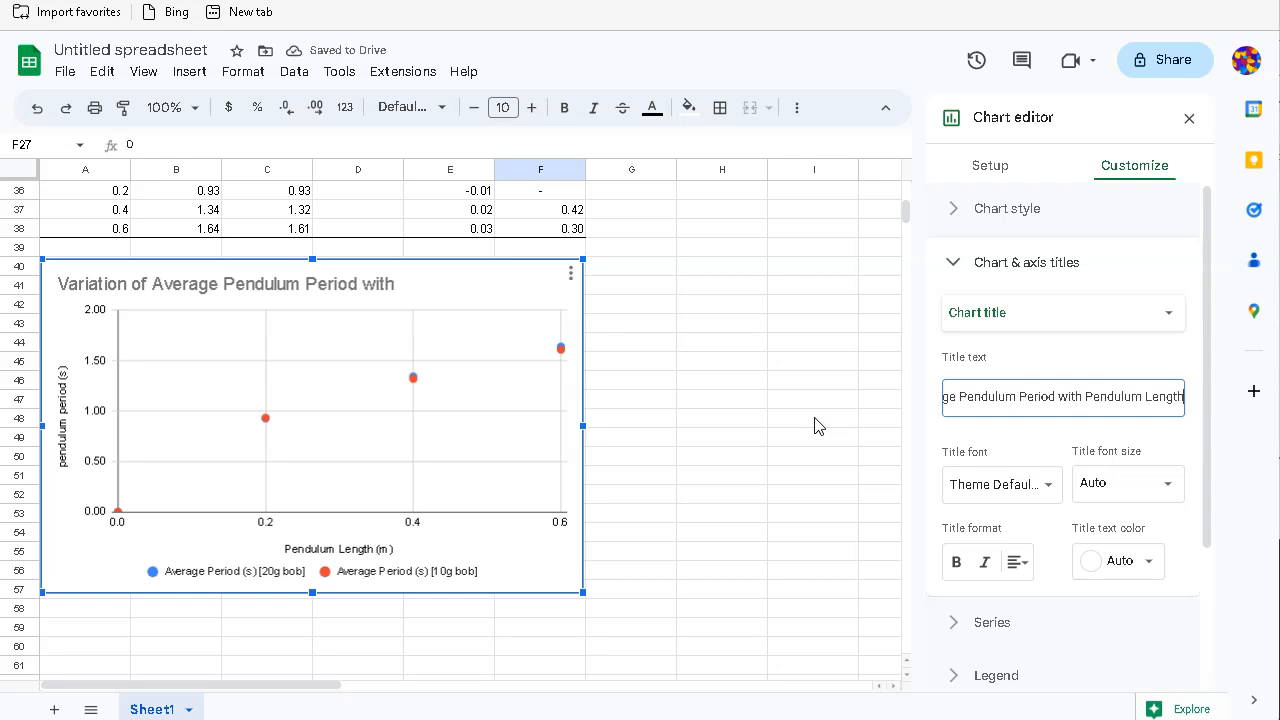
{"action": "type", "text": " for Pendulums"}
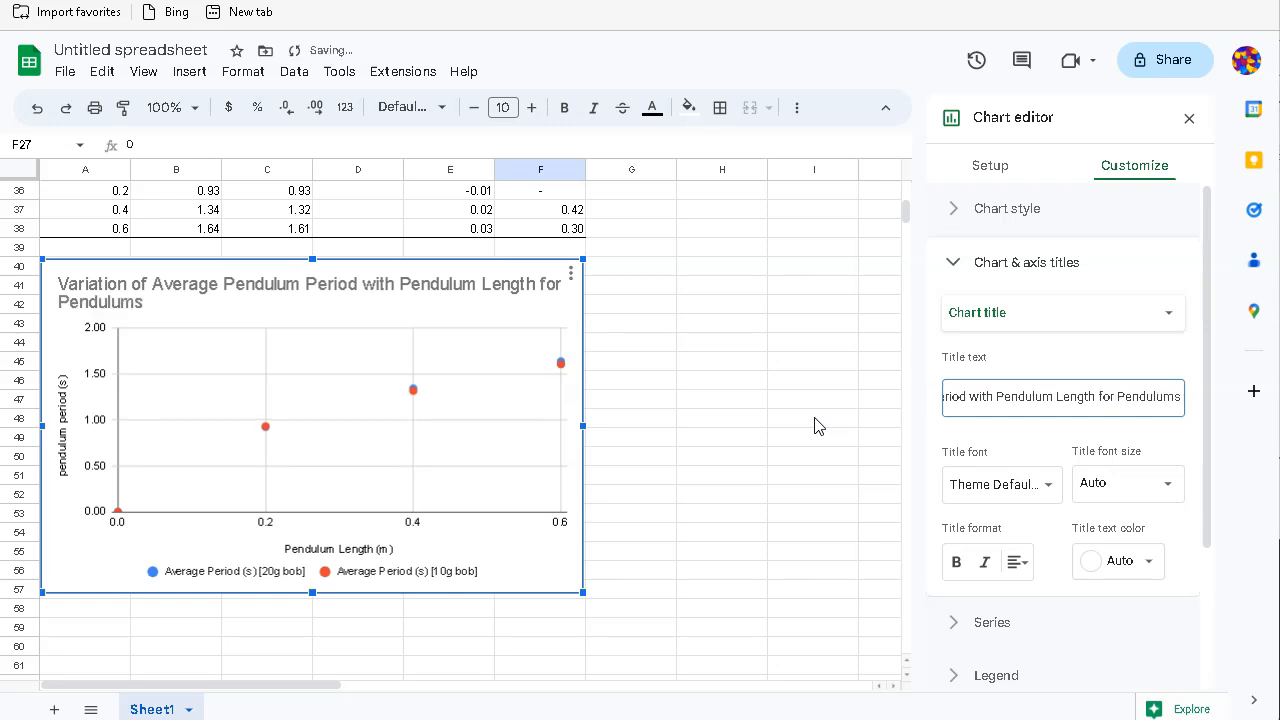
{"action": "type", "text": " with Differnt"}
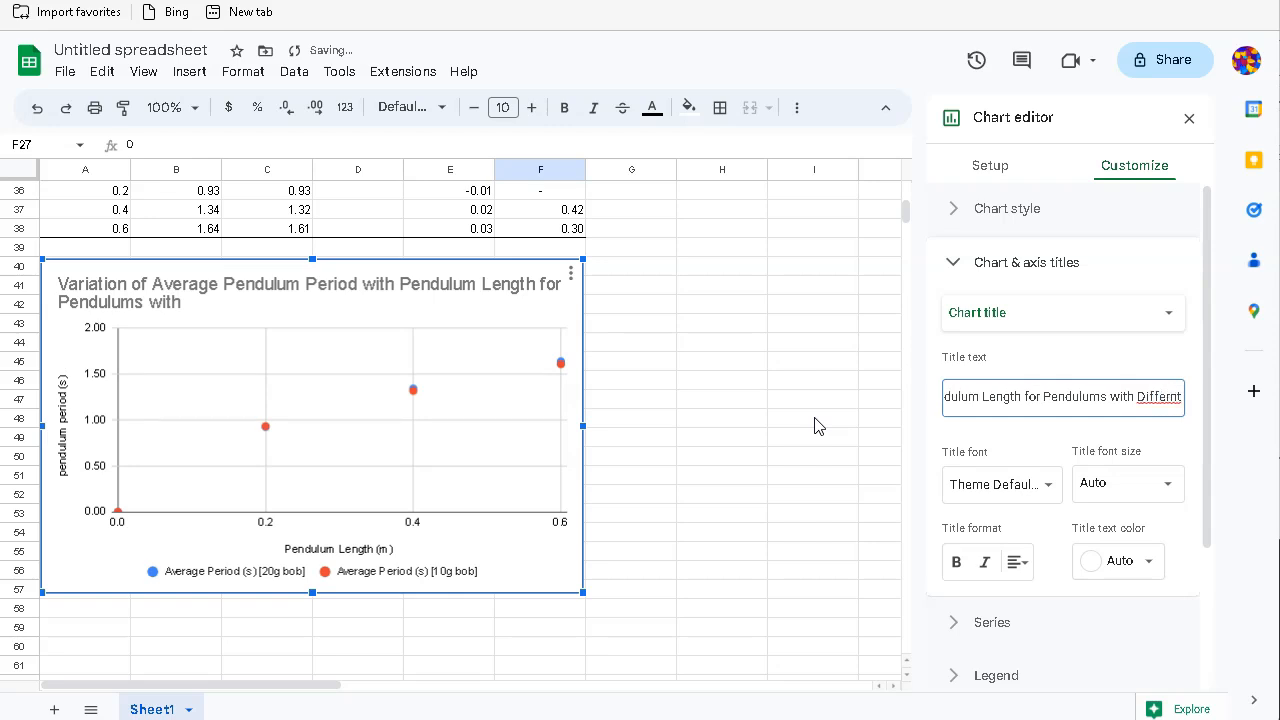
{"action": "key", "text": "BackSpace"}
{"action": "key", "text": "BackSpace"}
{"action": "type", "text": "ent Masses"}
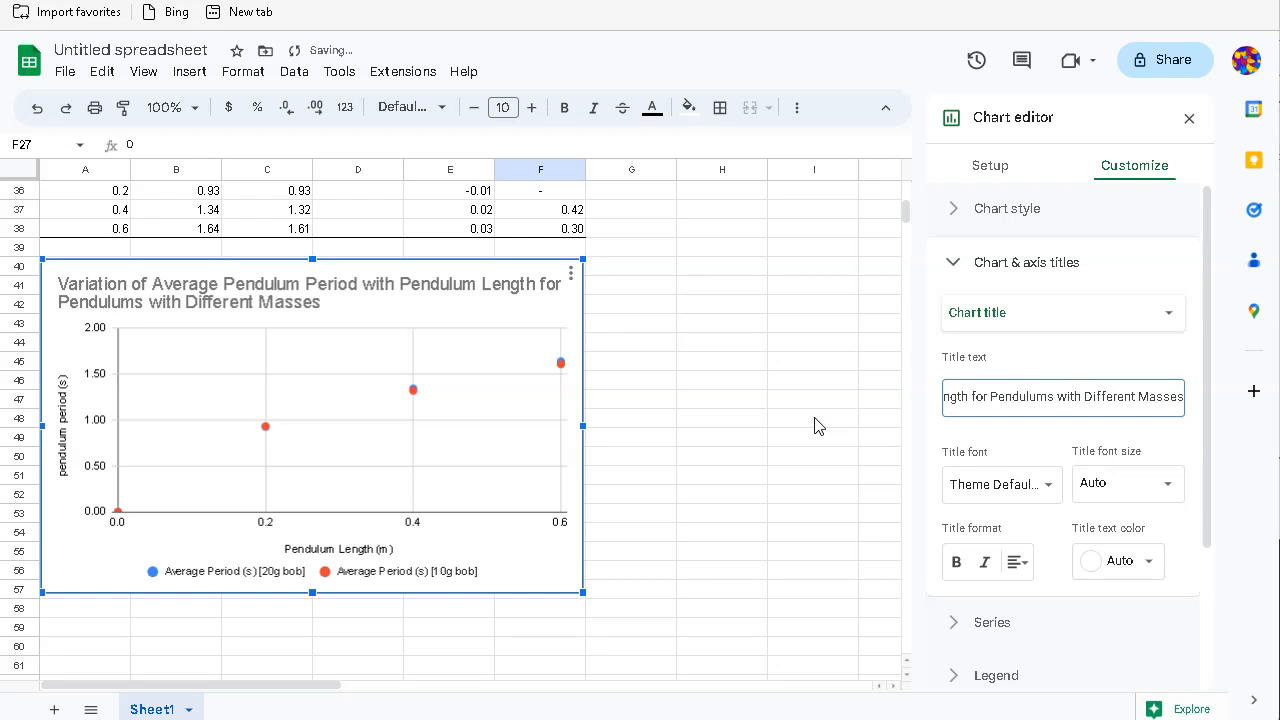
Step: Centre the chart title and close the chart editor
{"action": "left_click", "coordinate": [1015, 563]}
{"action": "left_click", "coordinate": [1042, 598]}
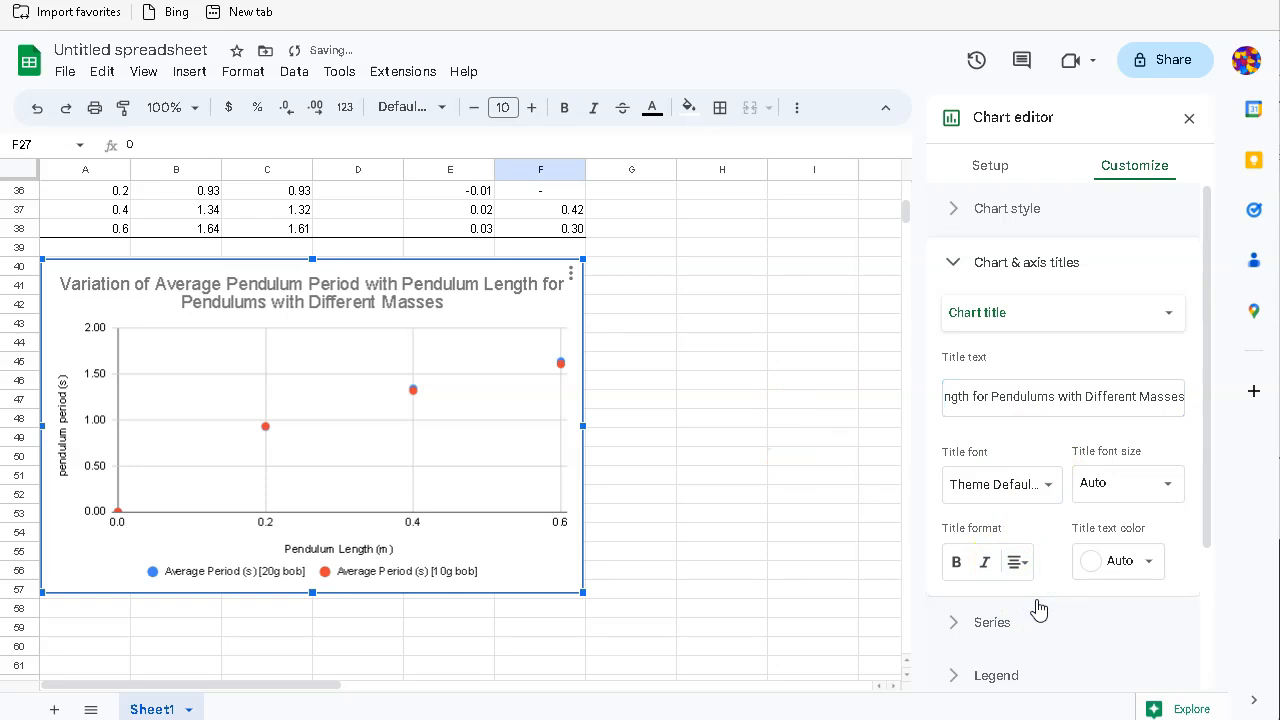
{"action": "left_click", "coordinate": [800, 466]}
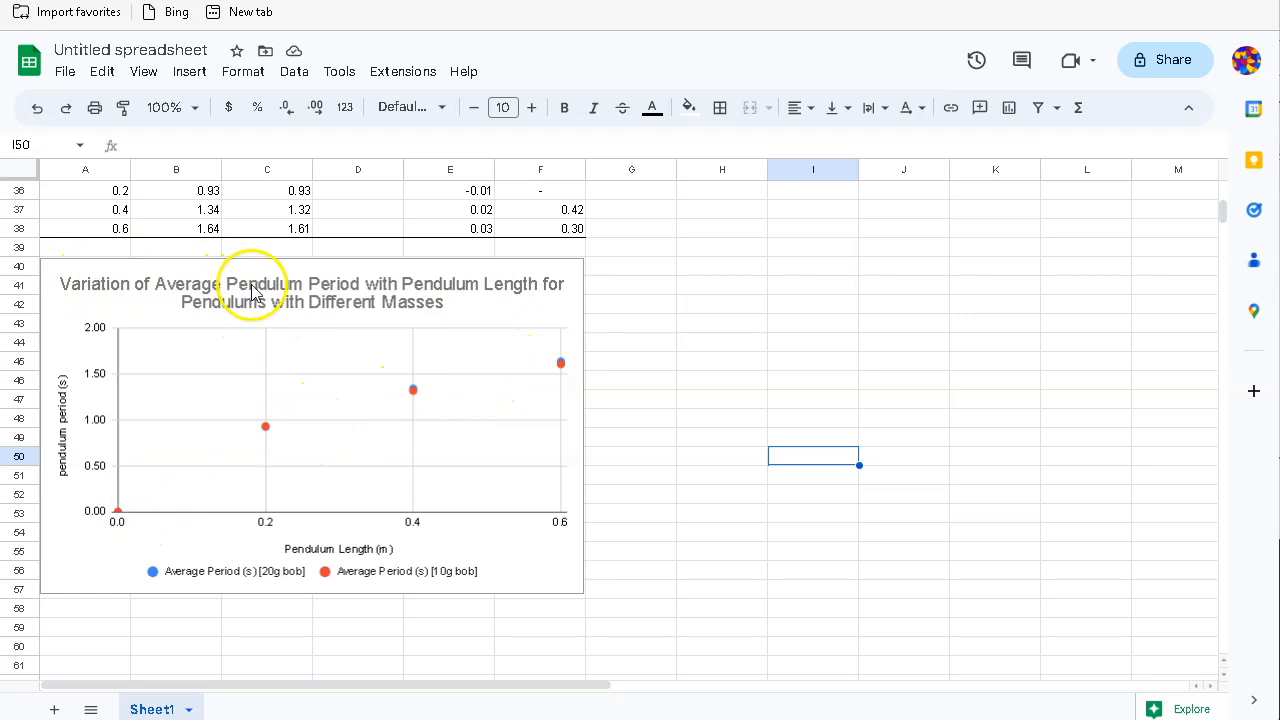
Step: Reopen the chart editor and add a trendline to the average-period series
{"action": "left_click", "coordinate": [455, 311]}
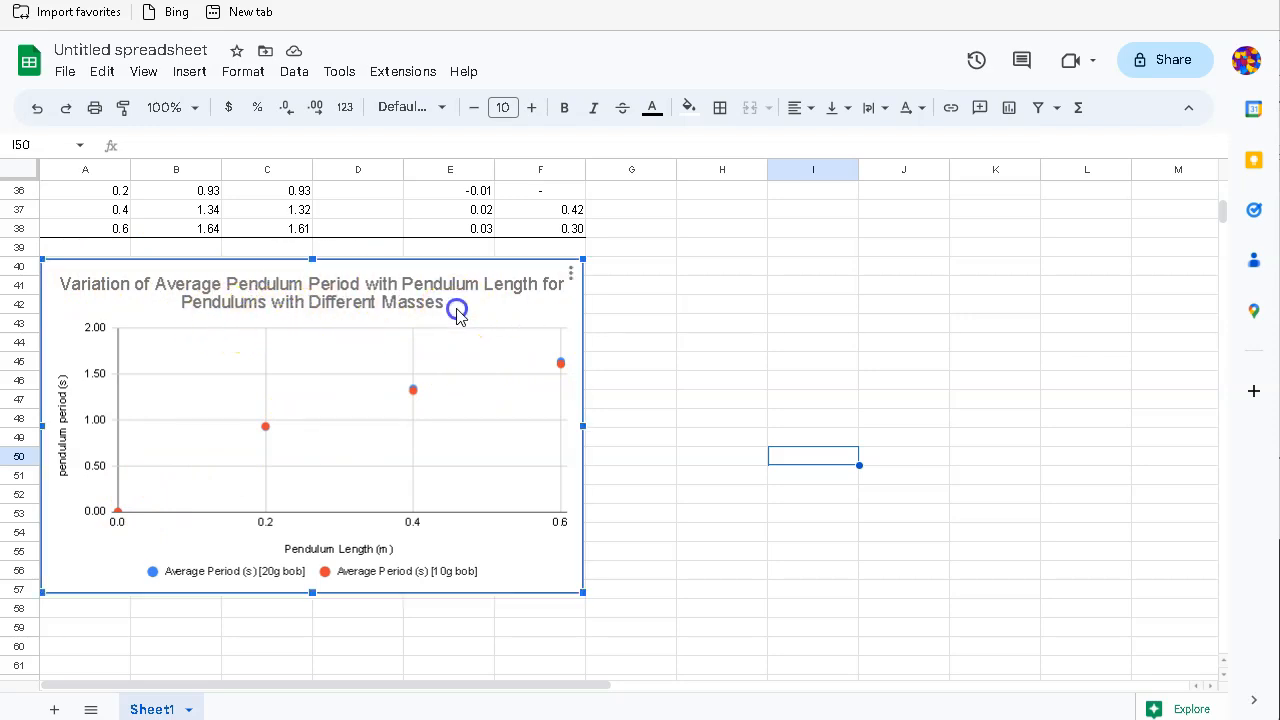
{"action": "left_click", "coordinate": [571, 273]}
{"action": "left_click", "coordinate": [596, 301]}
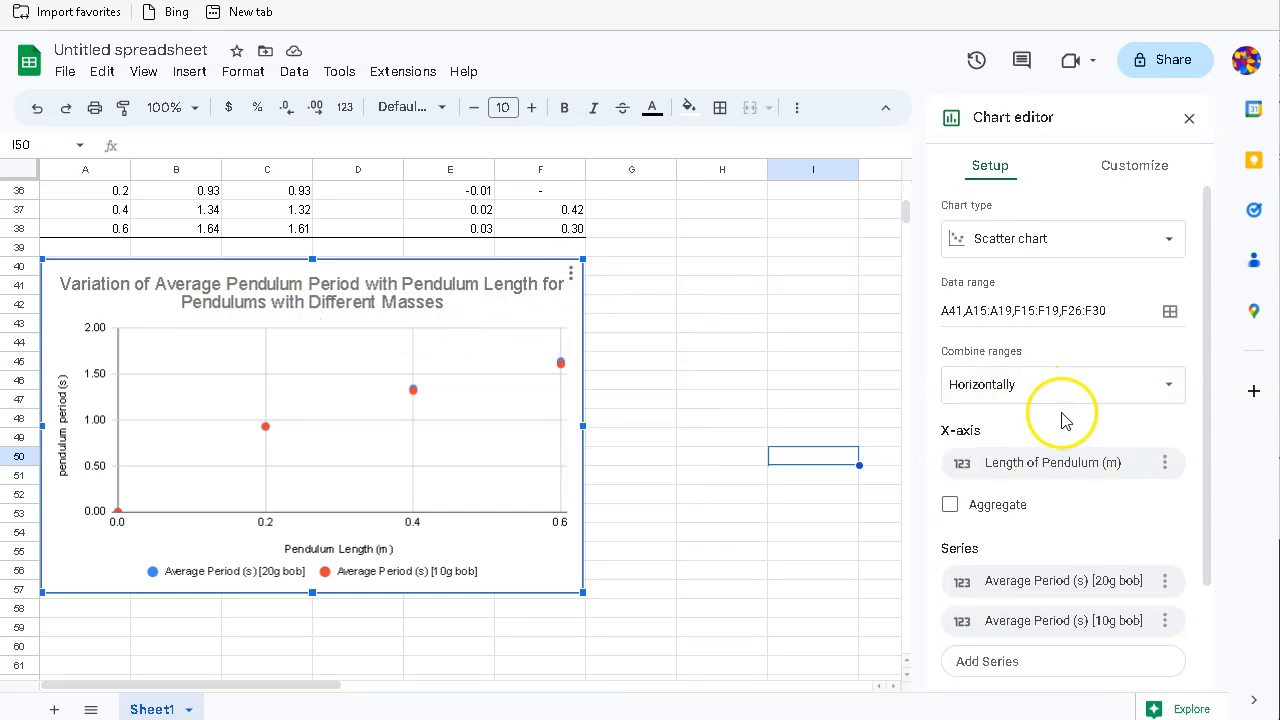
{"action": "left_click", "coordinate": [1135, 166]}
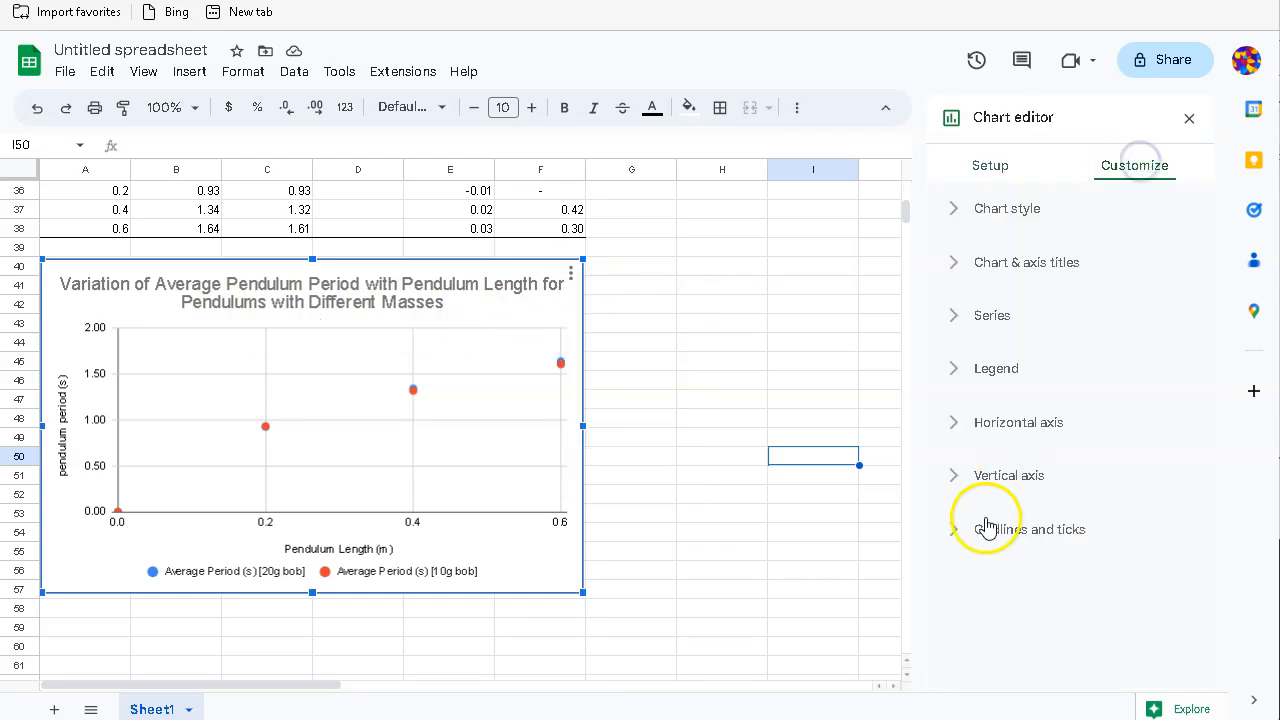
{"action": "left_click", "coordinate": [953, 318]}
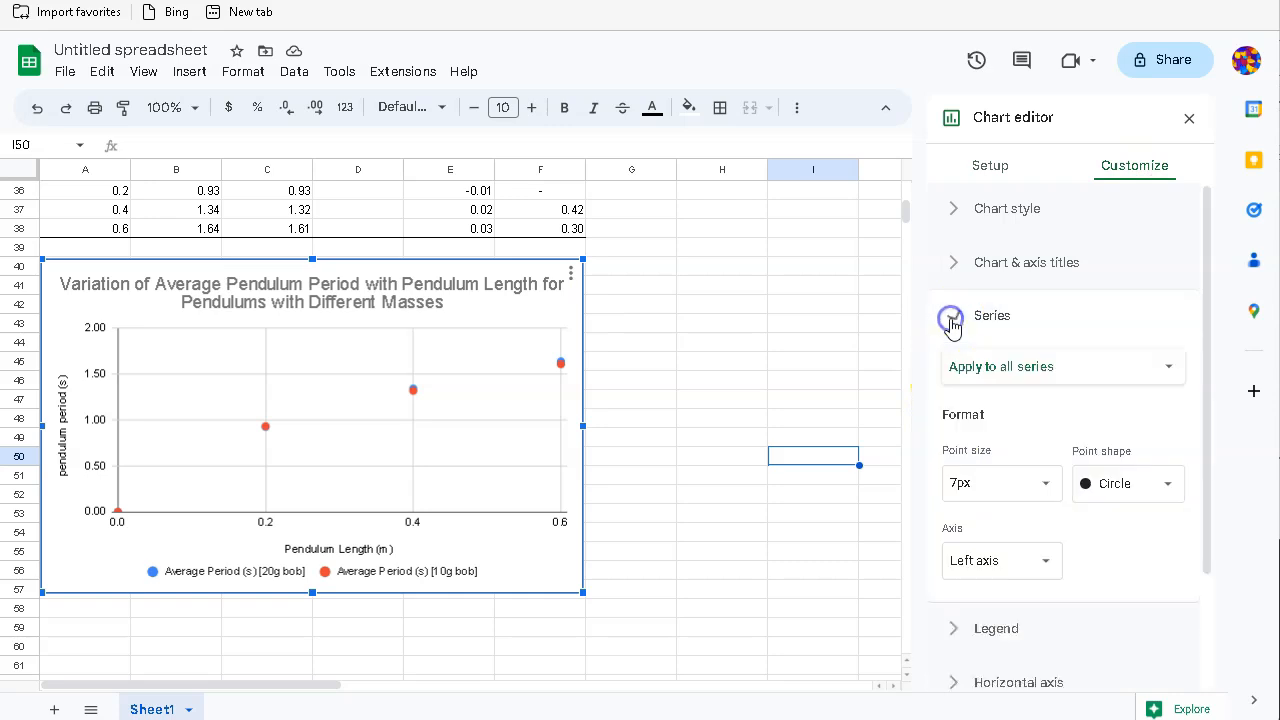
{"action": "scroll", "coordinate": [1060, 600], "scroll_direction": "down", "scroll_amount": 3}
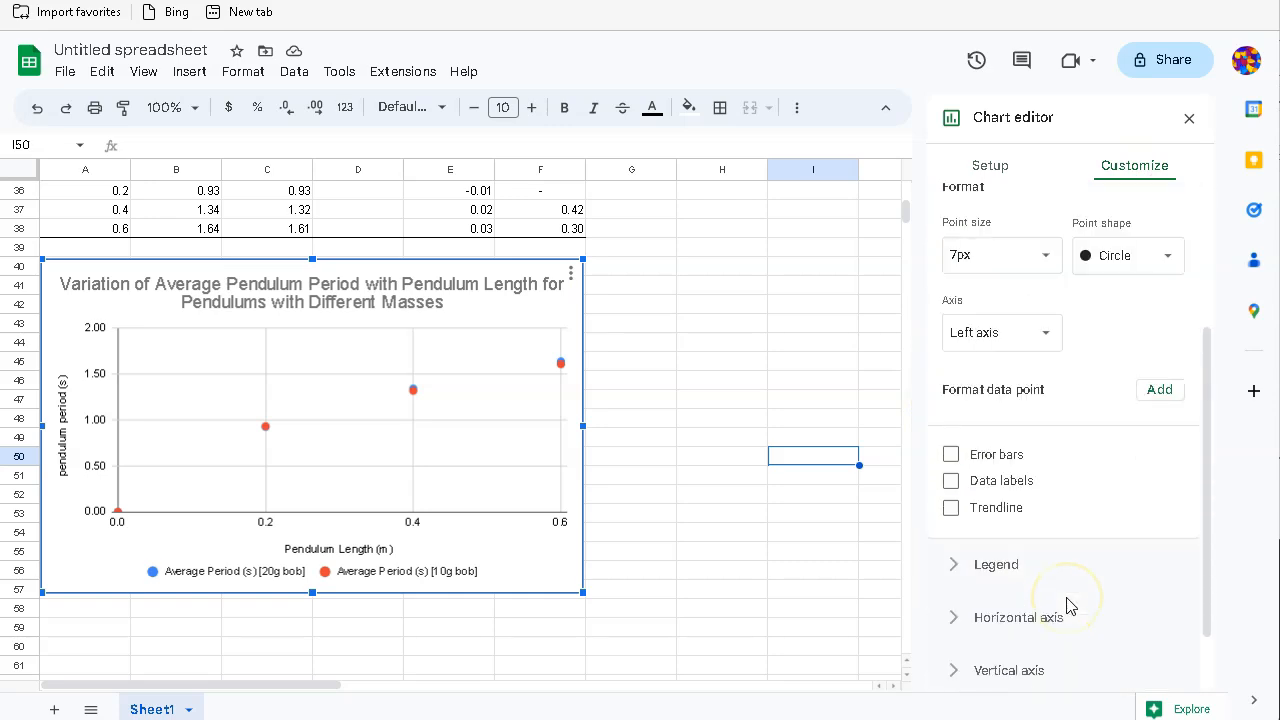
{"action": "left_click", "coordinate": [951, 509]}
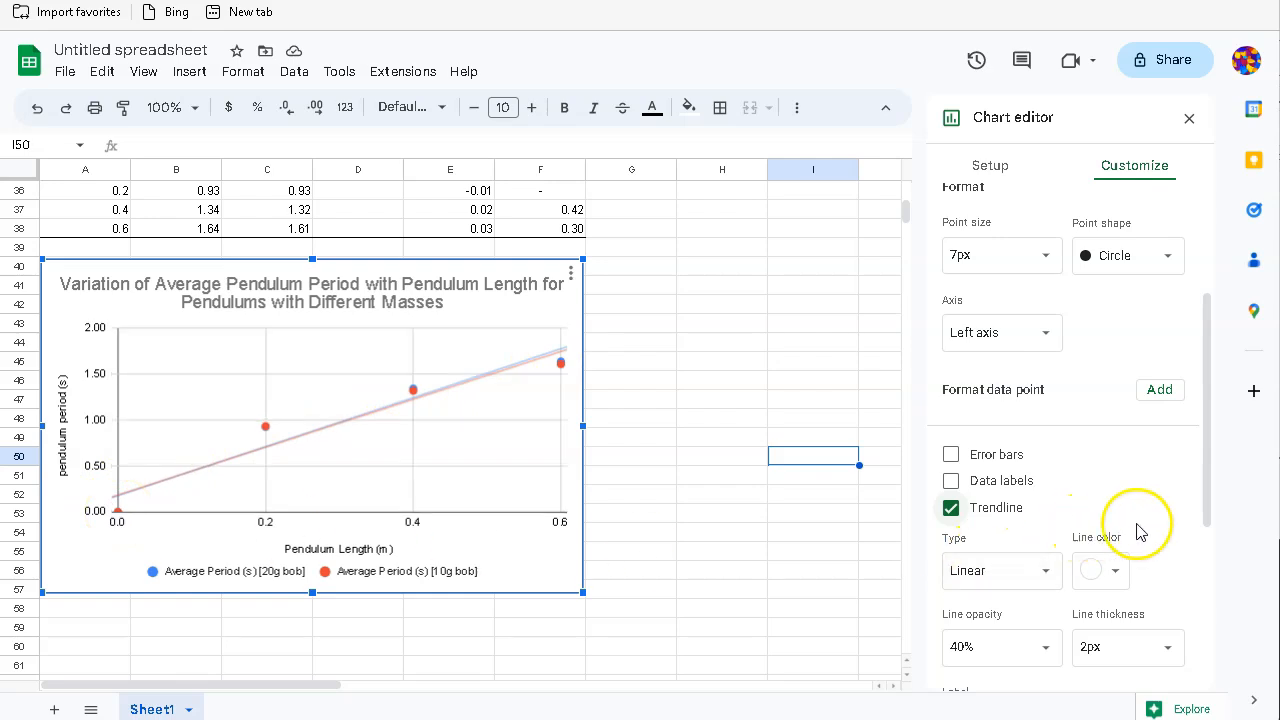
{"action": "scroll", "coordinate": [1160, 530], "scroll_direction": "down", "scroll_amount": 1}
Step: Try exponential, polynomial and logarithmic trendline types, settling on Power Series
{"action": "left_click", "coordinate": [1043, 500]}
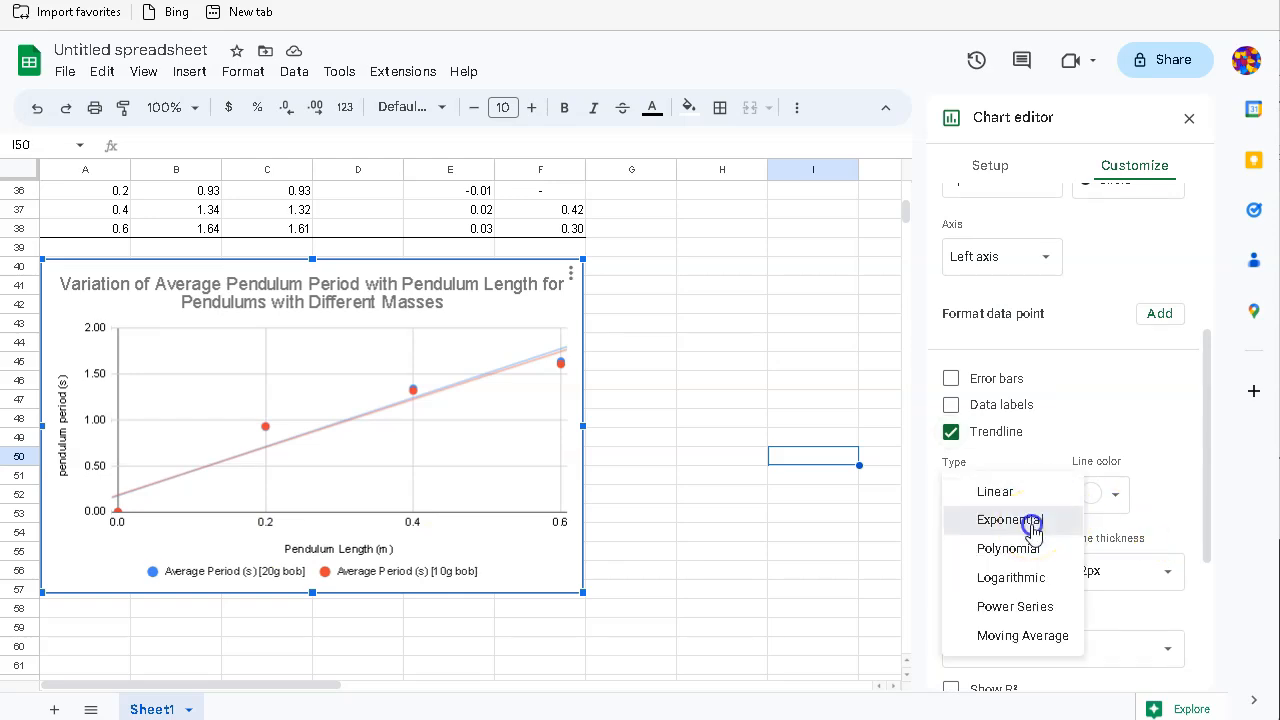
{"action": "left_click", "coordinate": [1033, 522]}
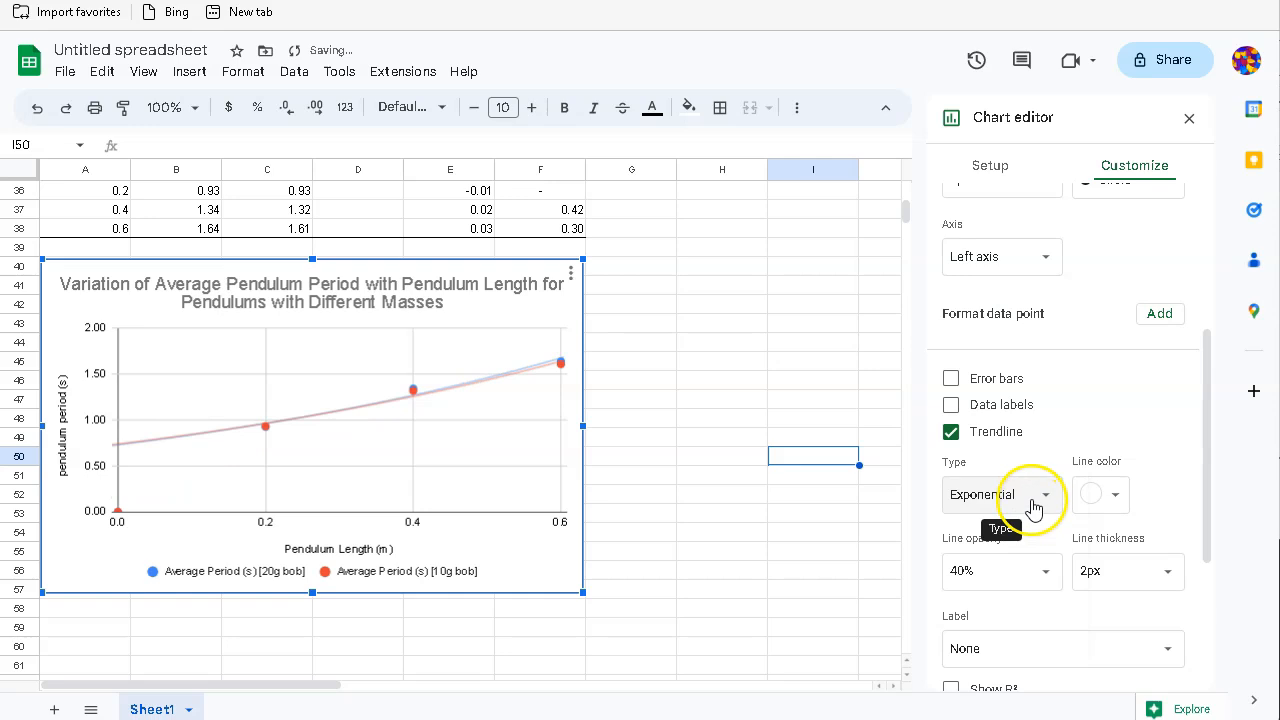
{"action": "left_click", "coordinate": [1043, 500]}
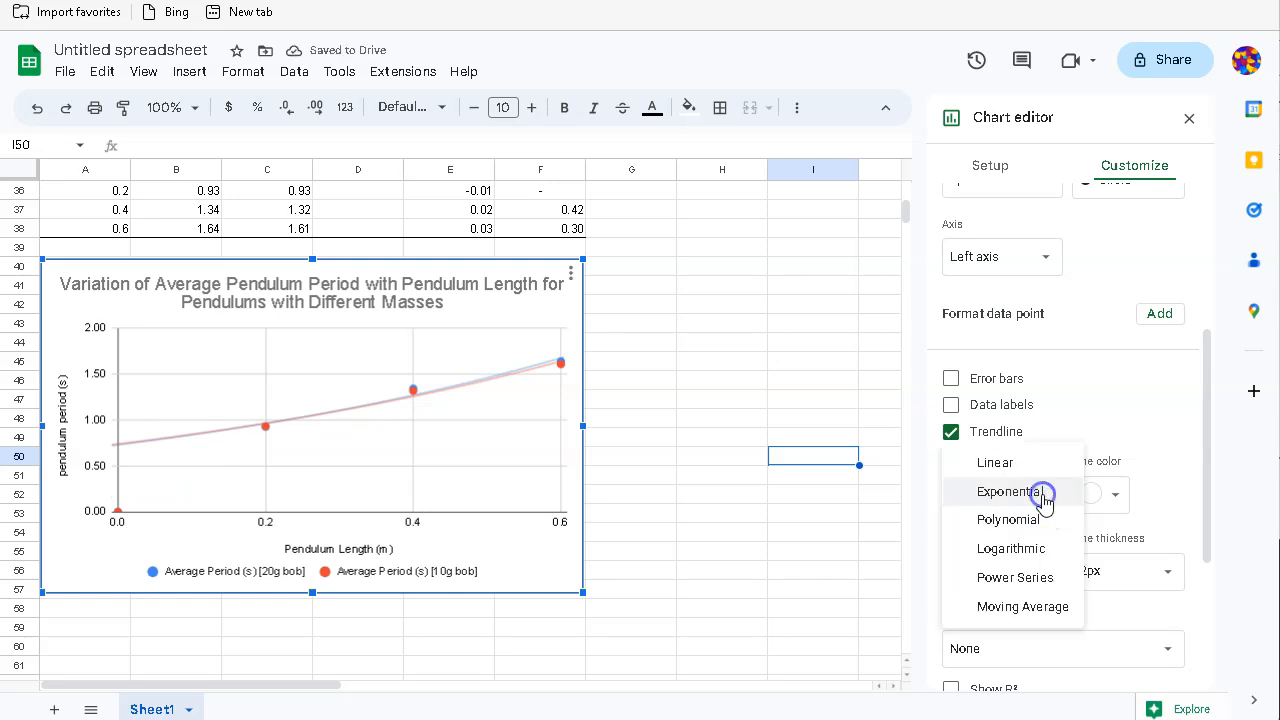
{"action": "left_click", "coordinate": [1037, 523]}
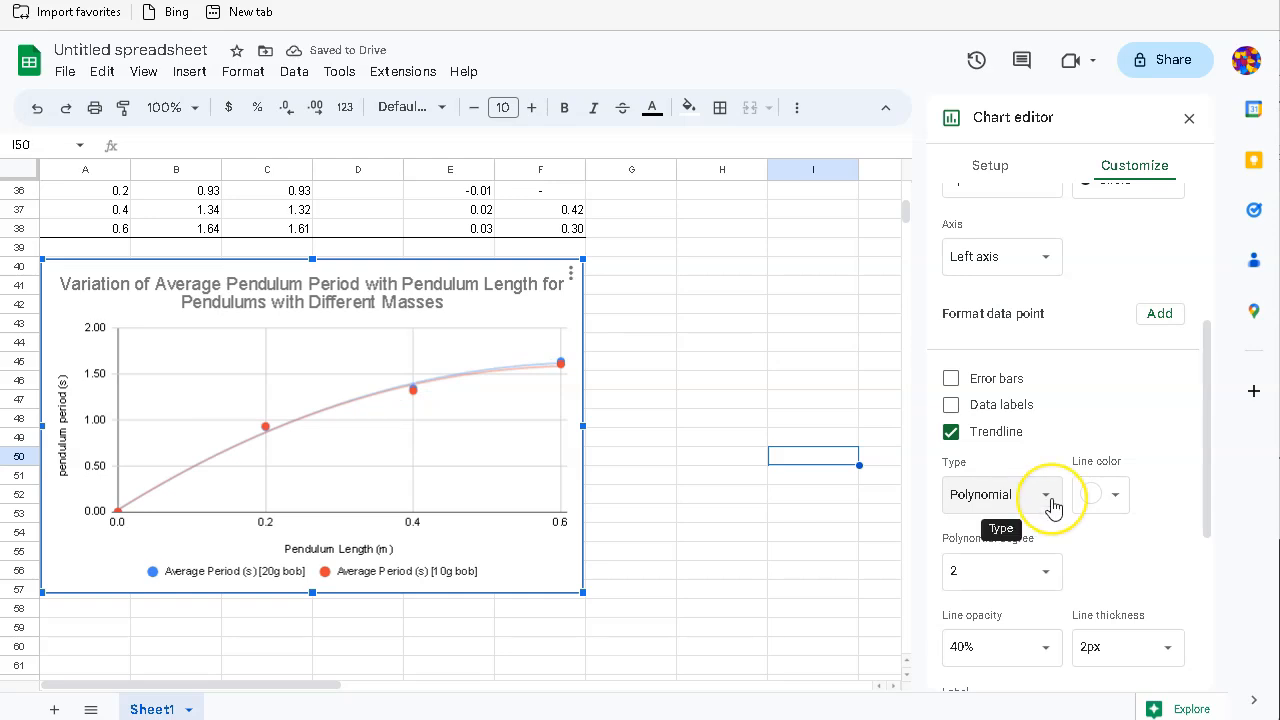
{"action": "left_click", "coordinate": [1053, 505]}
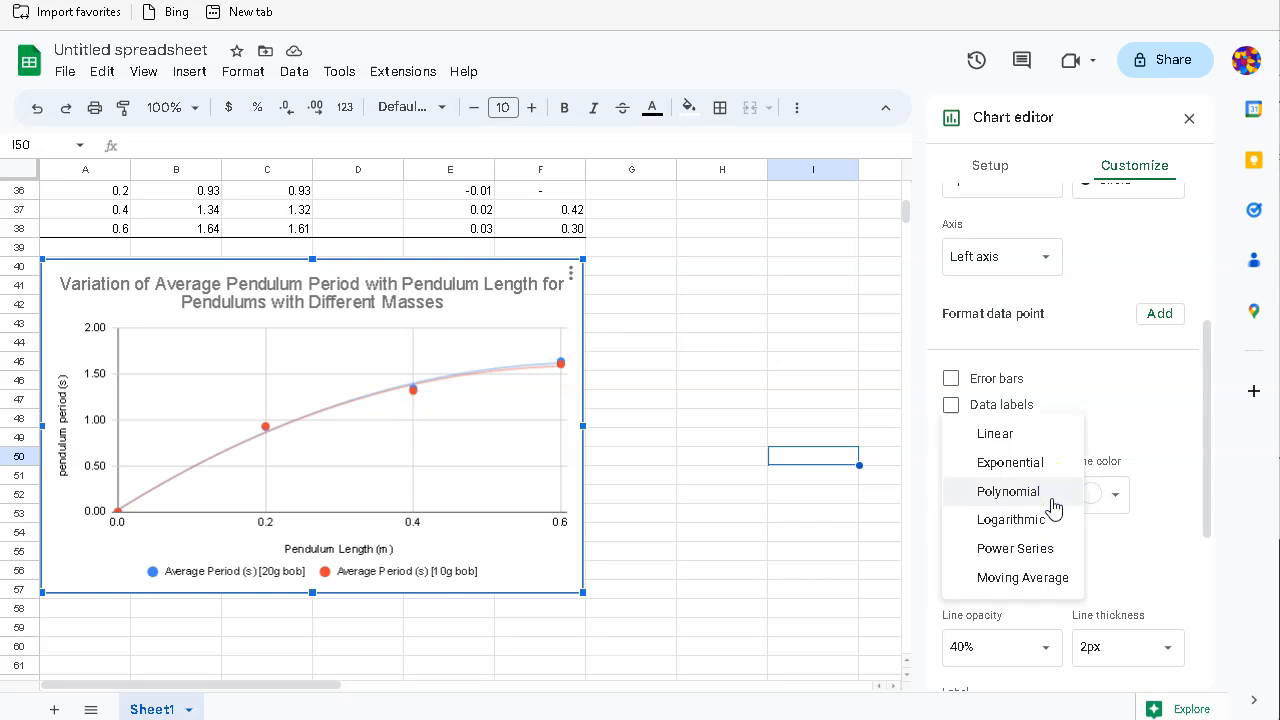
{"action": "left_click", "coordinate": [1041, 530]}
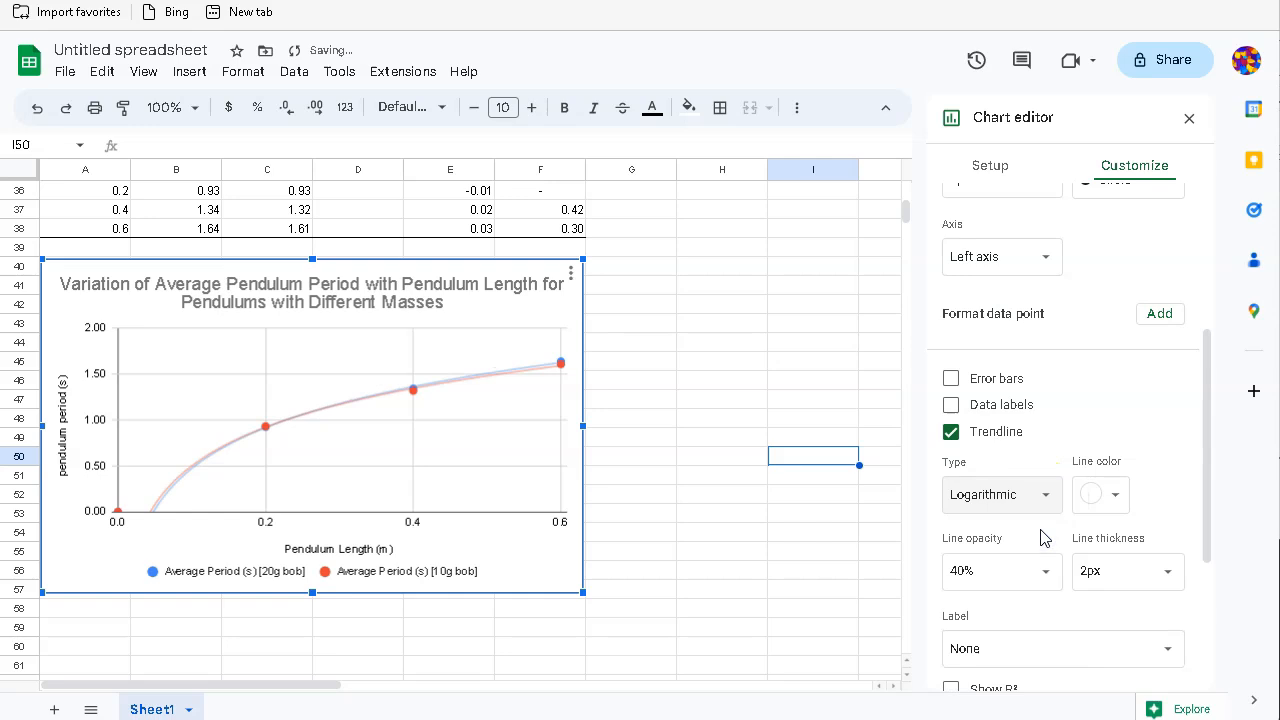
{"action": "left_click", "coordinate": [1046, 506]}
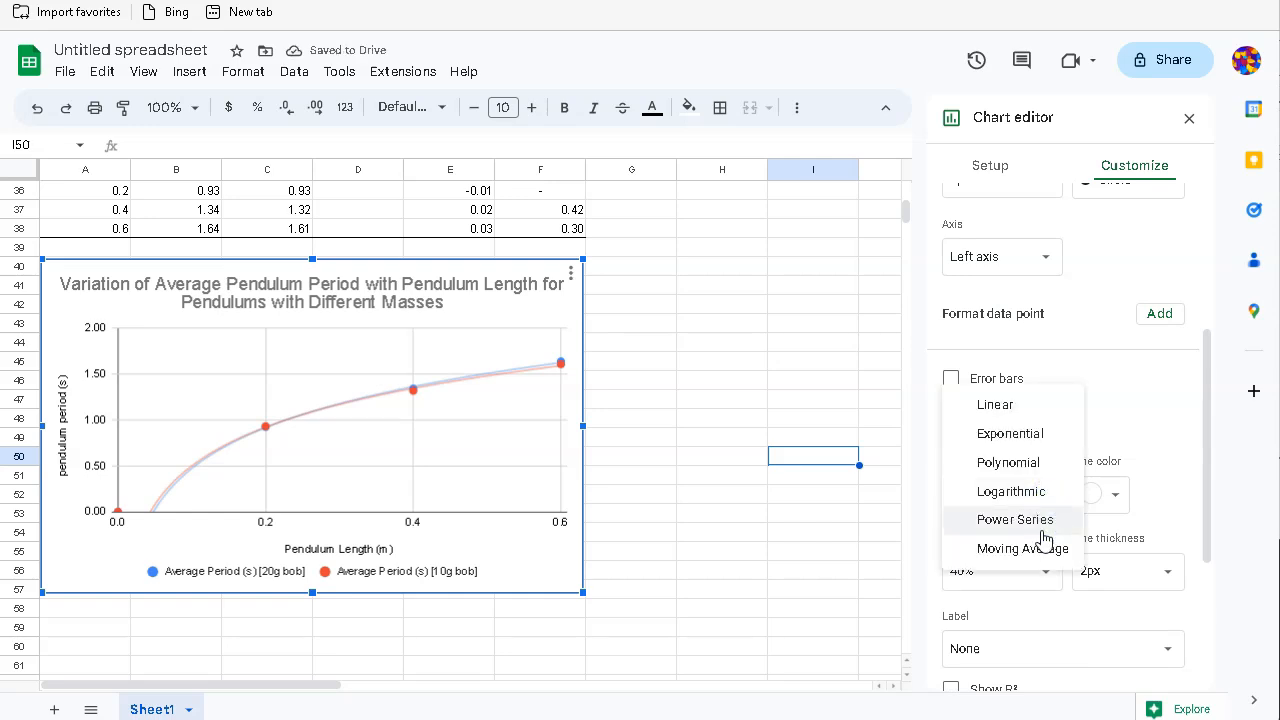
{"action": "left_click", "coordinate": [1041, 530]}
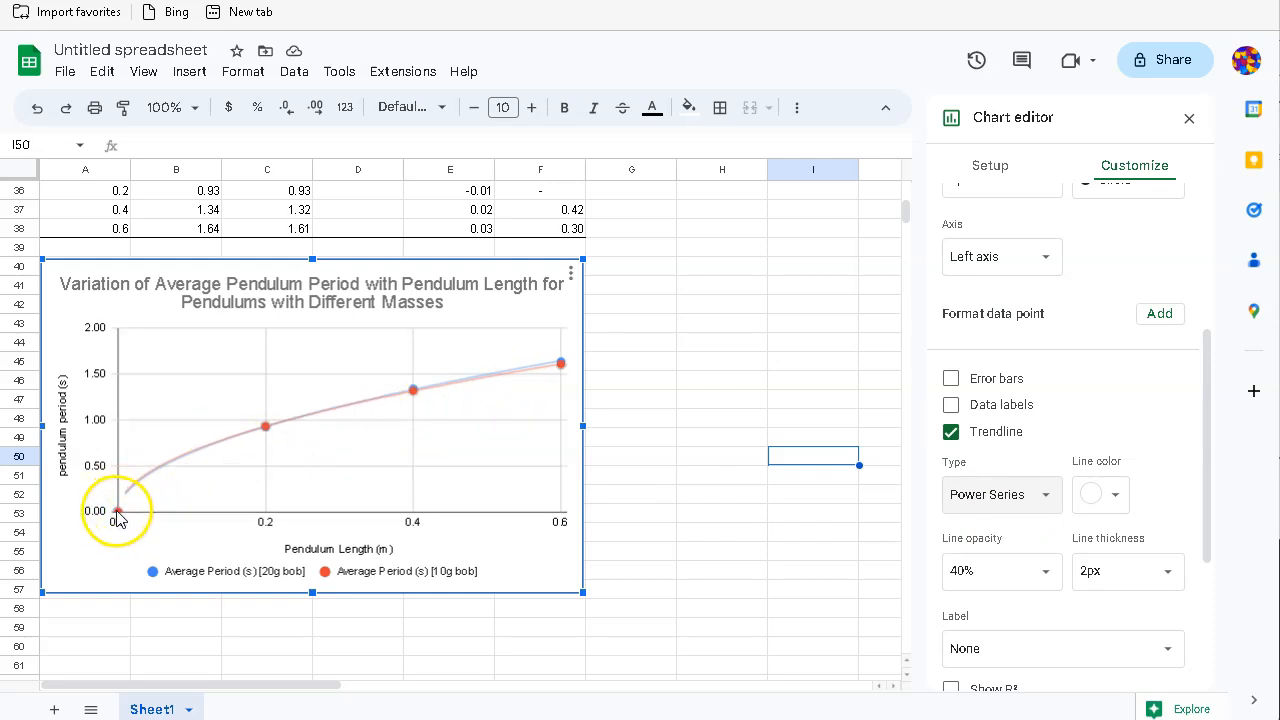
{"action": "left_click", "coordinate": [973, 495]}
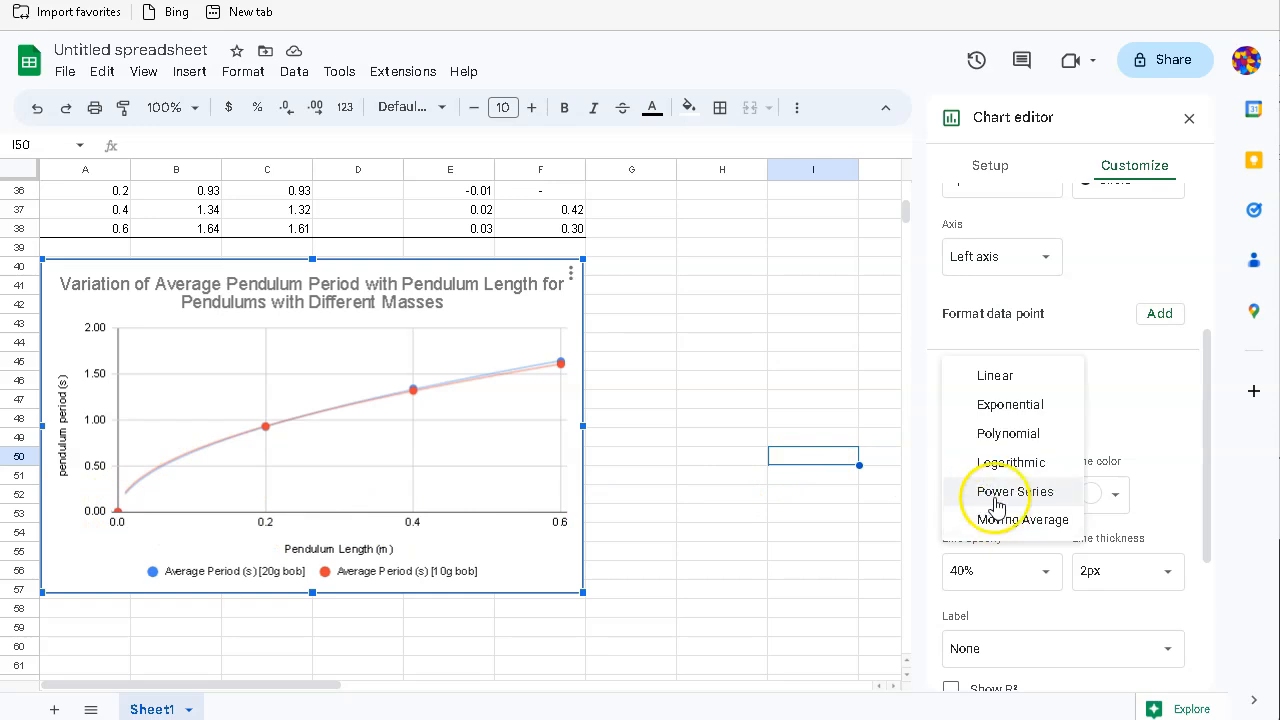
{"action": "left_click", "coordinate": [994, 491]}
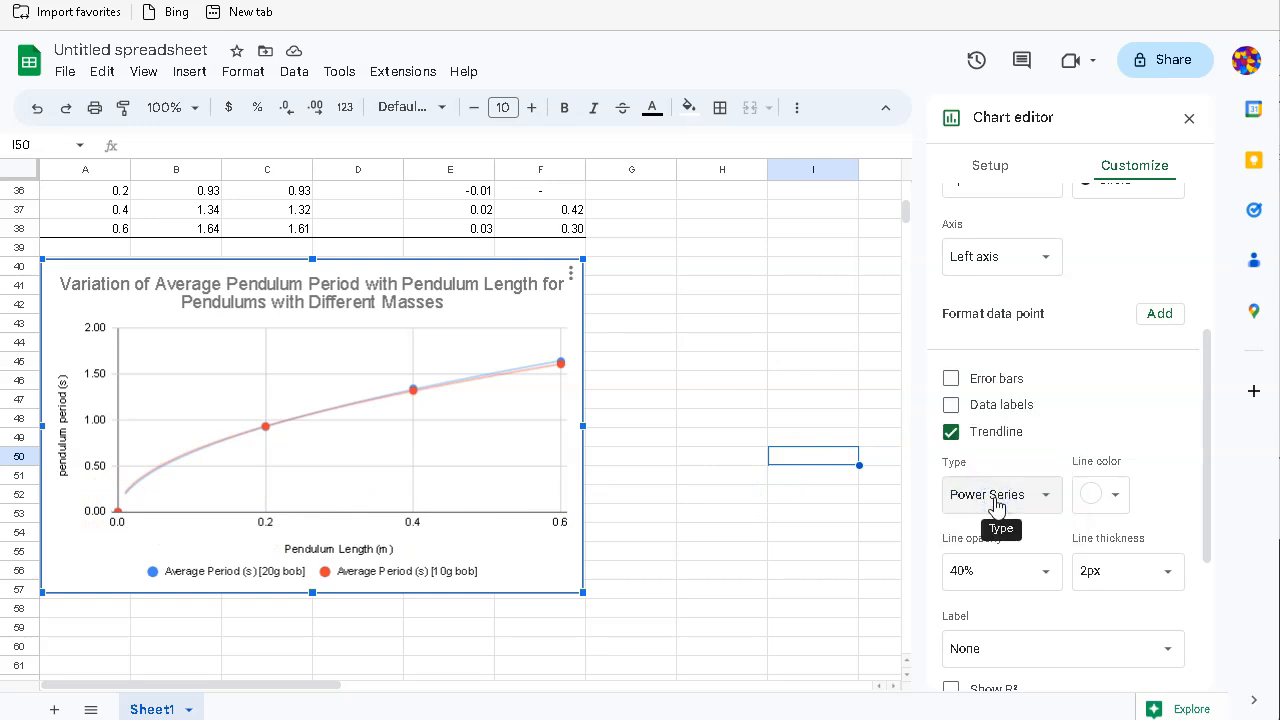
{"action": "scroll", "coordinate": [1134, 491], "scroll_direction": "down", "scroll_amount": 2}
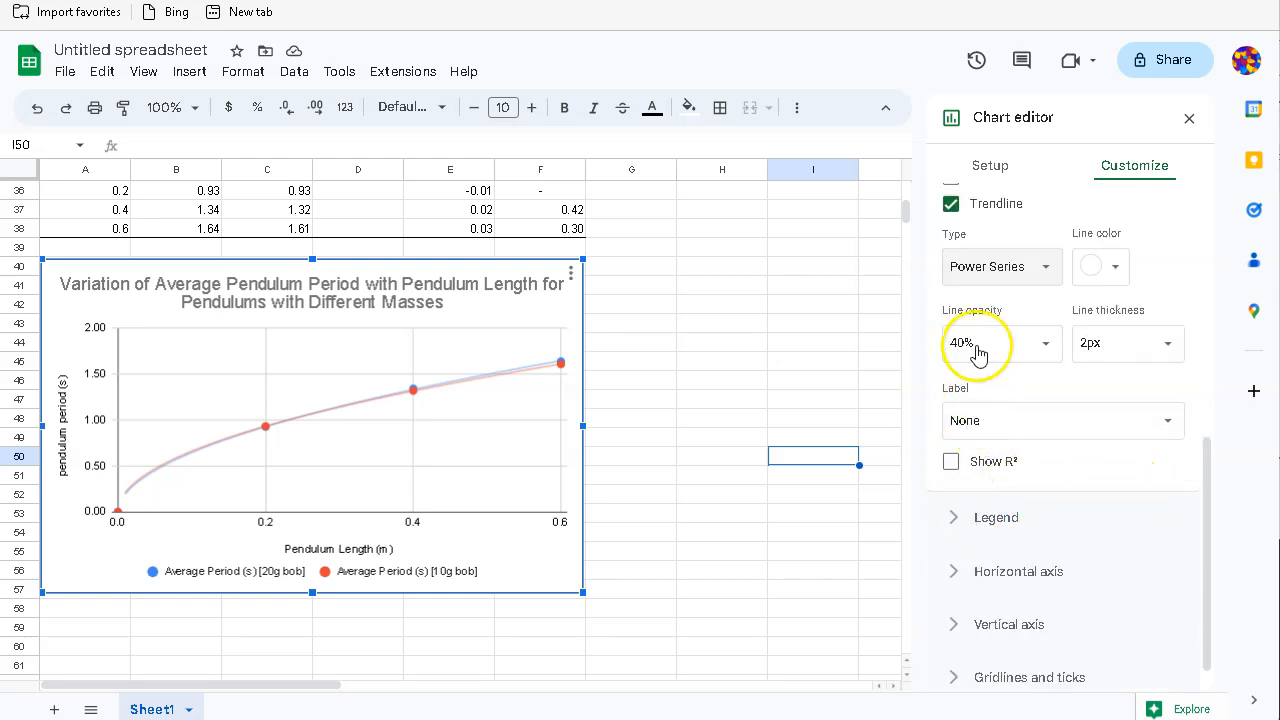
Step: Label the trendlines with their equations, 2.15x^0.521 and 2.08x^0.497, and close the editor
{"action": "left_click", "coordinate": [1048, 428]}
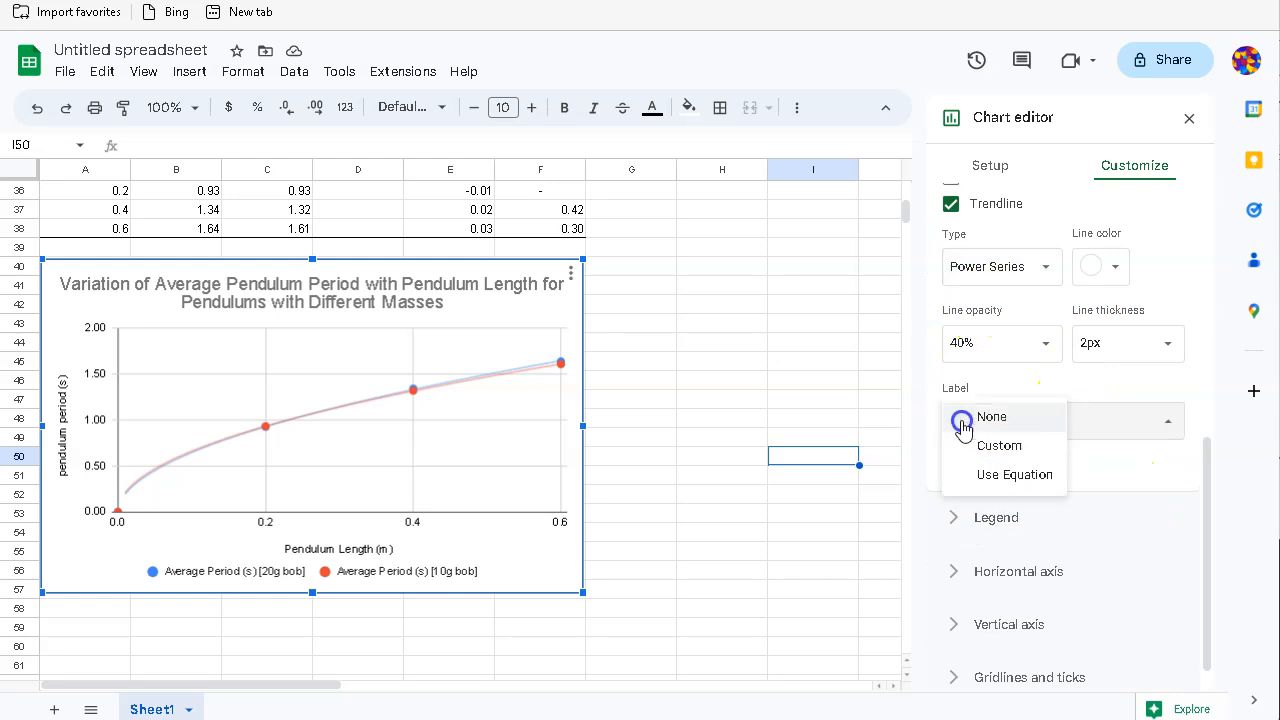
{"action": "left_click", "coordinate": [1012, 476]}
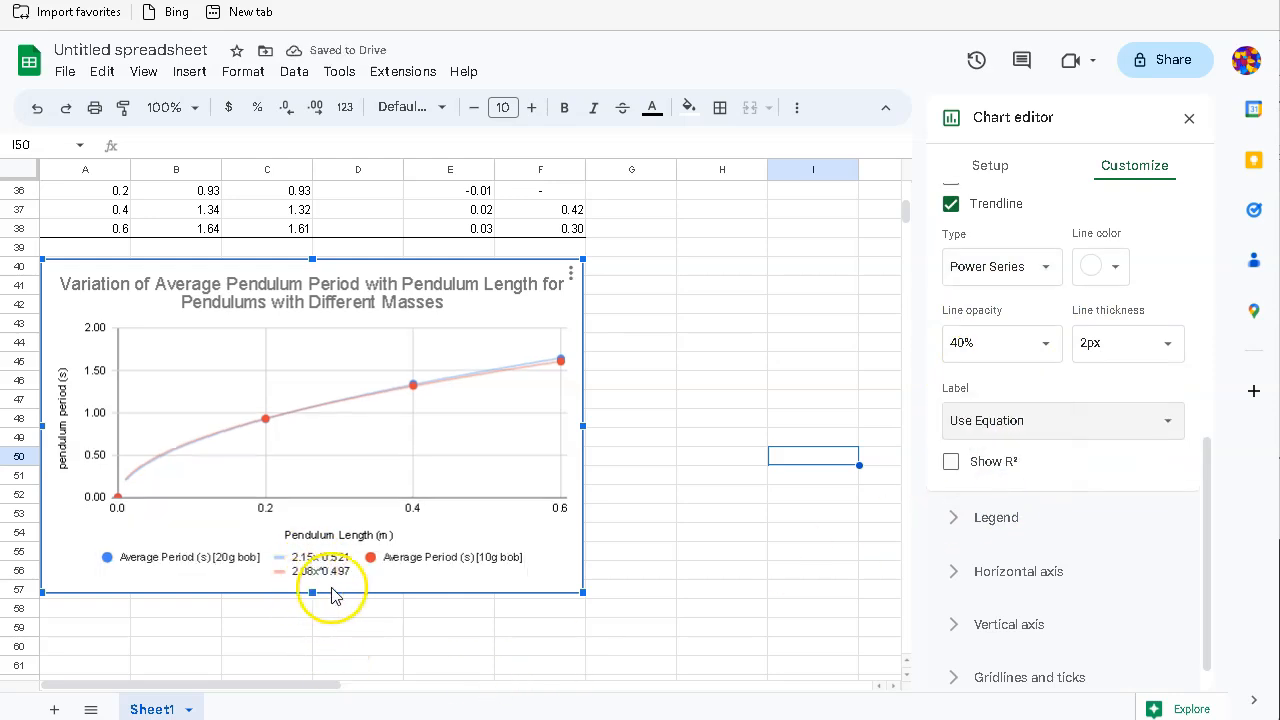
{"action": "left_click", "coordinate": [1245, 490]}
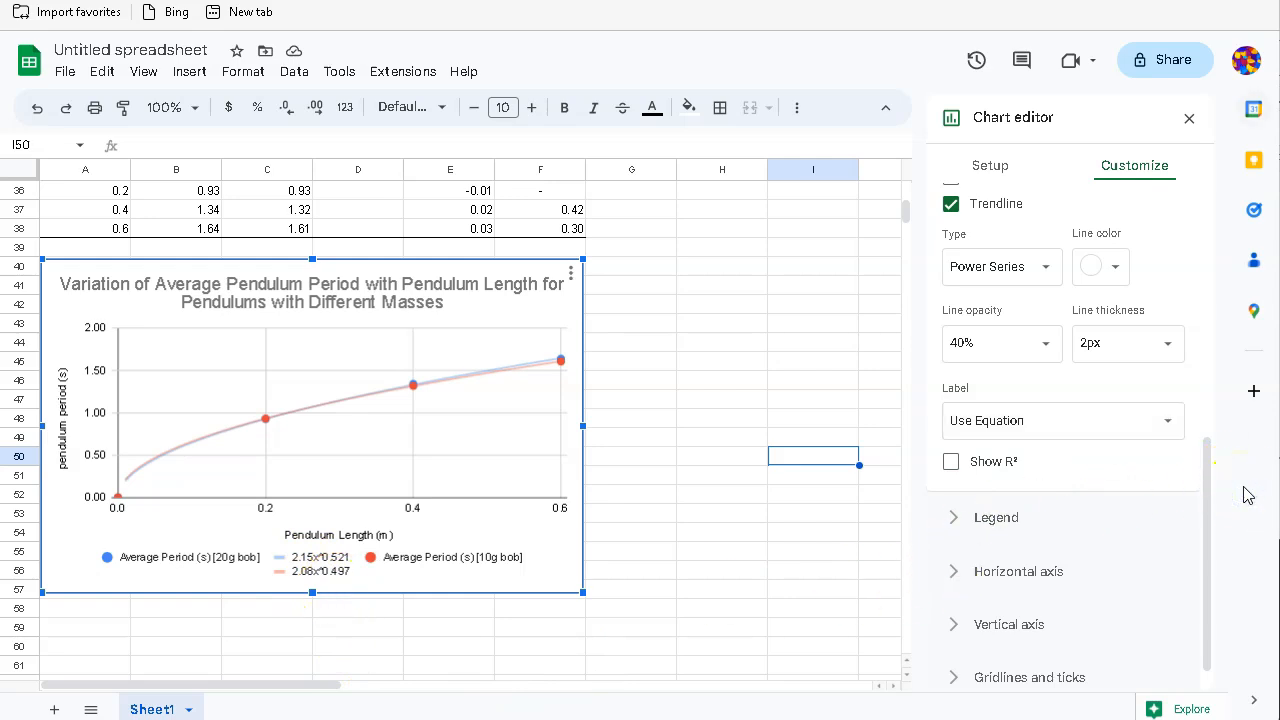
{"action": "scroll", "coordinate": [1137, 556], "scroll_direction": "down", "scroll_amount": 1}
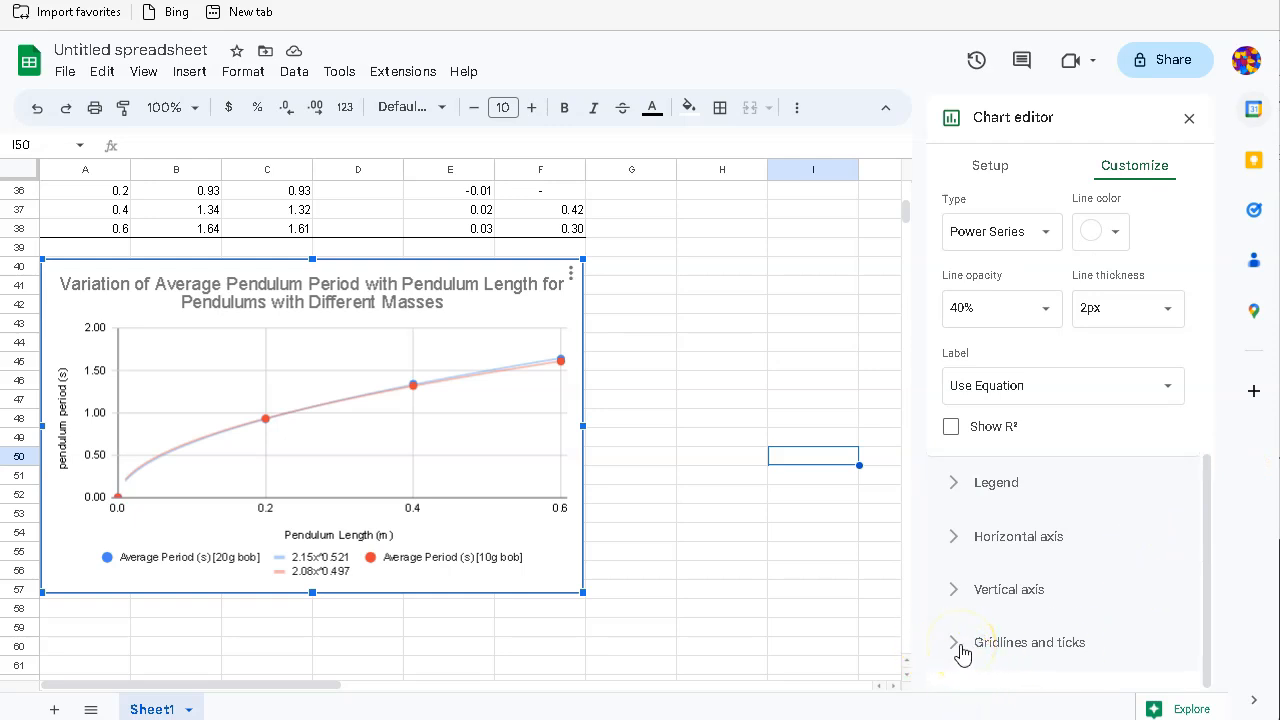
{"action": "left_click", "coordinate": [686, 442]}
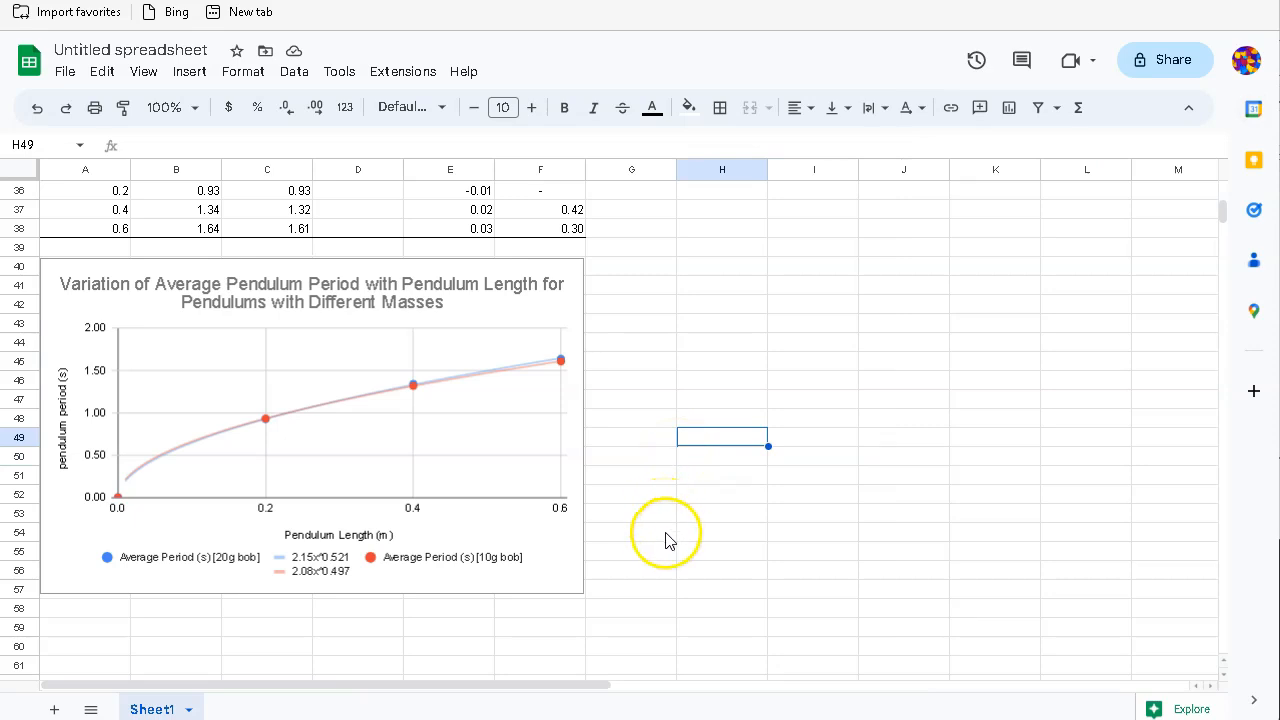
{"action": "scroll", "coordinate": [667, 535], "scroll_direction": "up", "scroll_amount": 5}
{"action": "scroll", "coordinate": [667, 543], "scroll_direction": "up", "scroll_amount": 2}
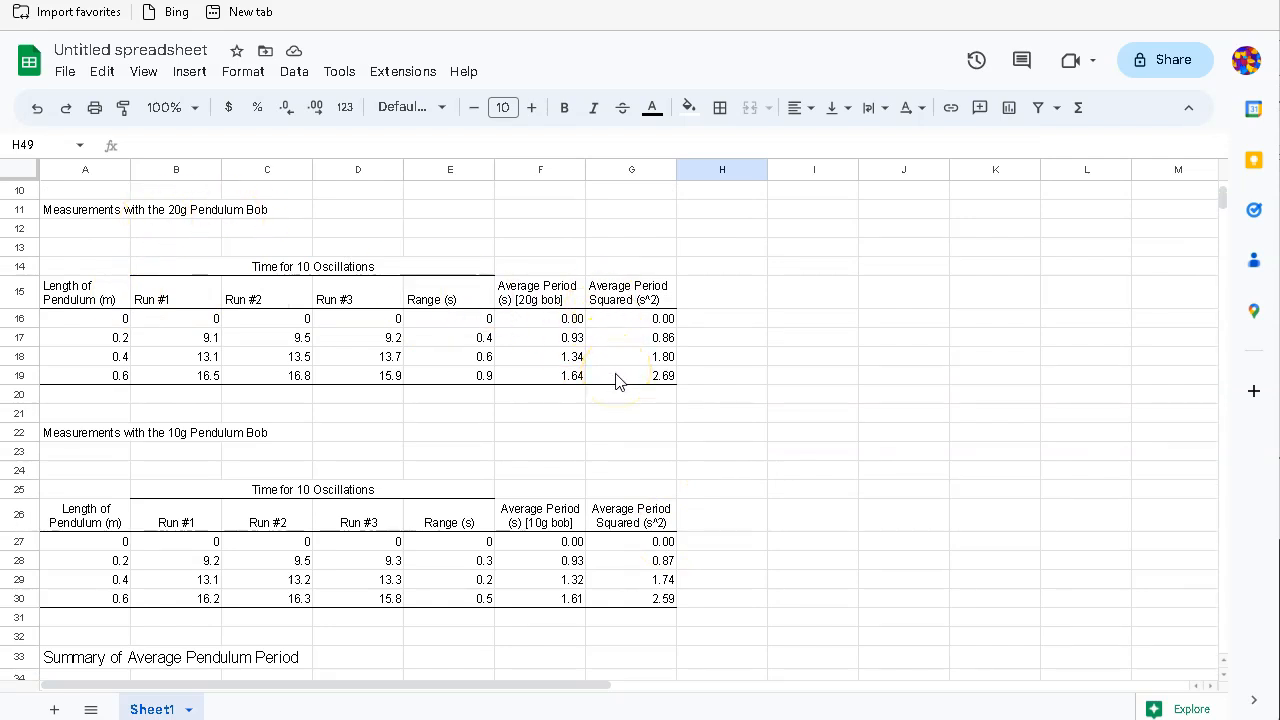
{"action": "scroll", "coordinate": [810, 495], "scroll_direction": "down", "scroll_amount": 10}
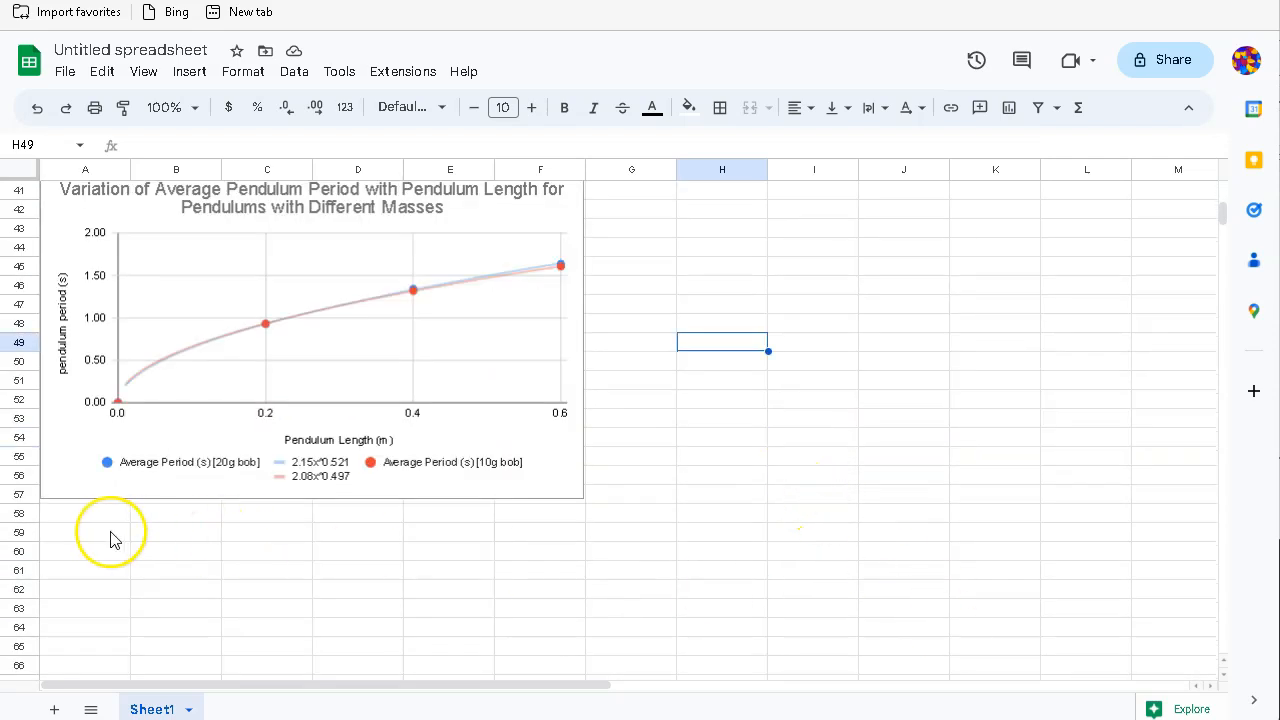
Step: Insert a new scatter chart at A59, below the first chart
{"action": "left_click", "coordinate": [110, 534]}
{"action": "left_click", "coordinate": [185, 76]}
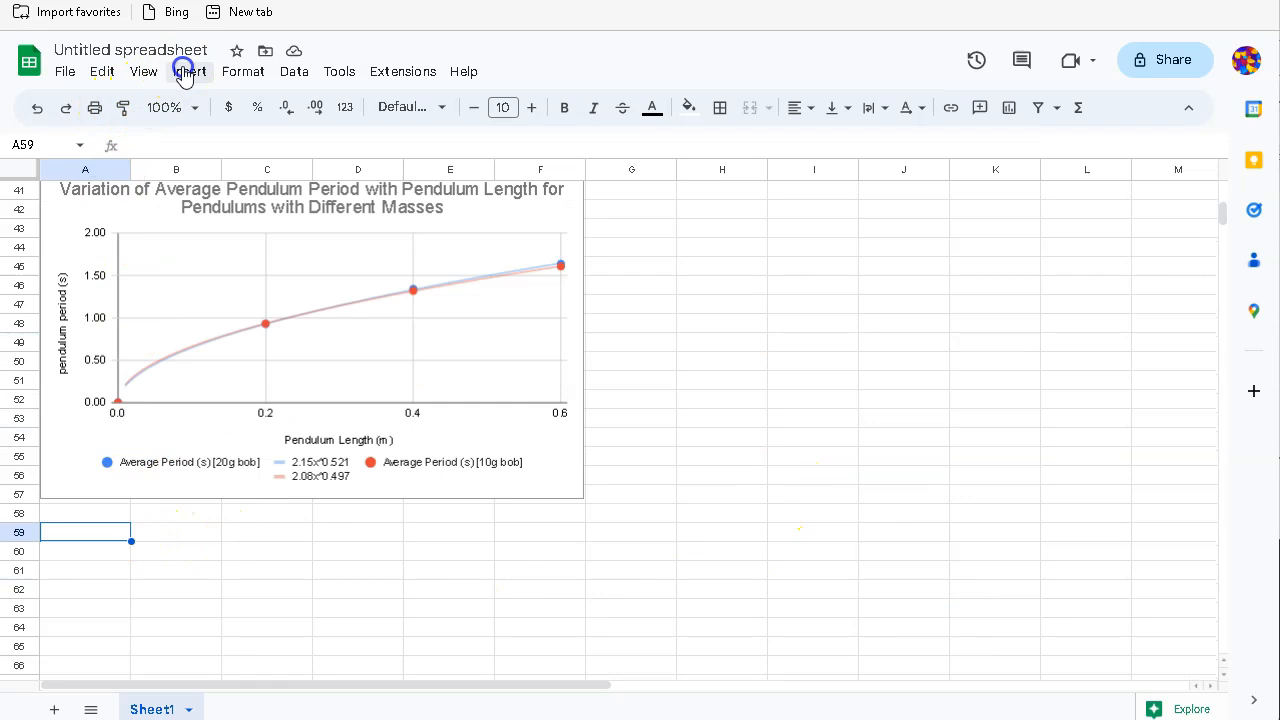
{"action": "left_click", "coordinate": [229, 235]}
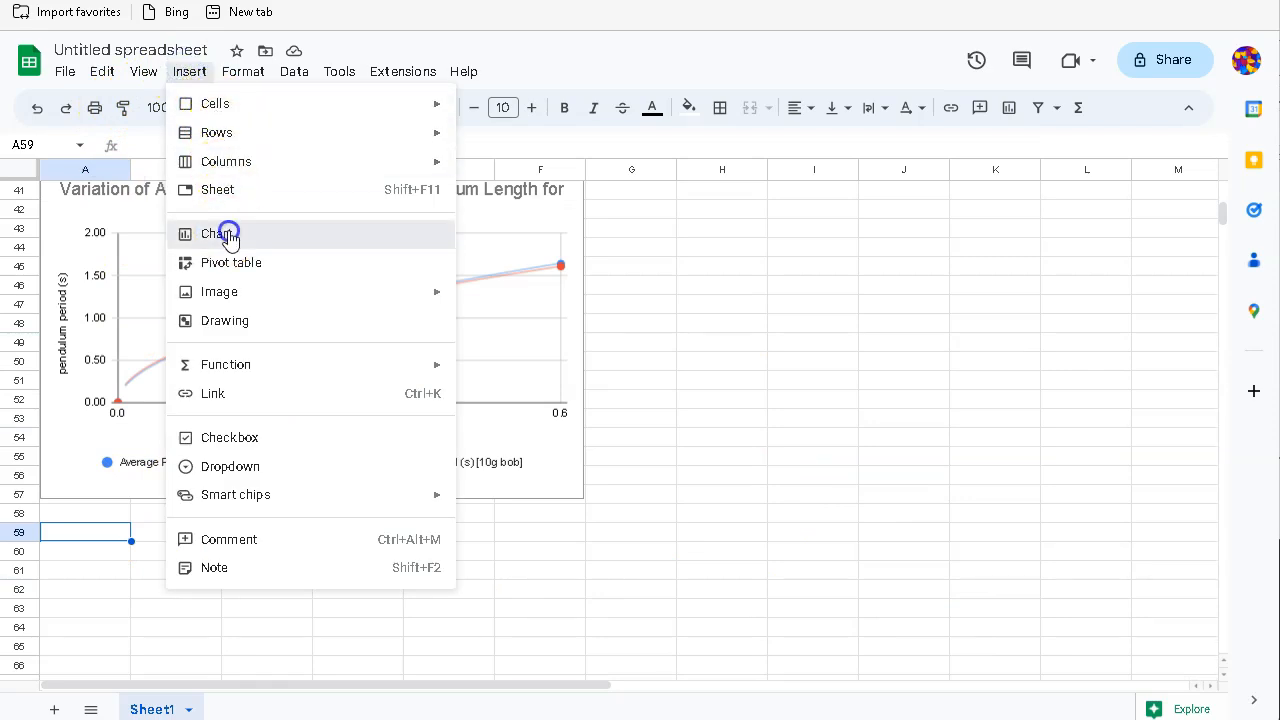
{"action": "left_click_drag", "start_coordinate": [560, 277], "coordinate": [392, 530]}
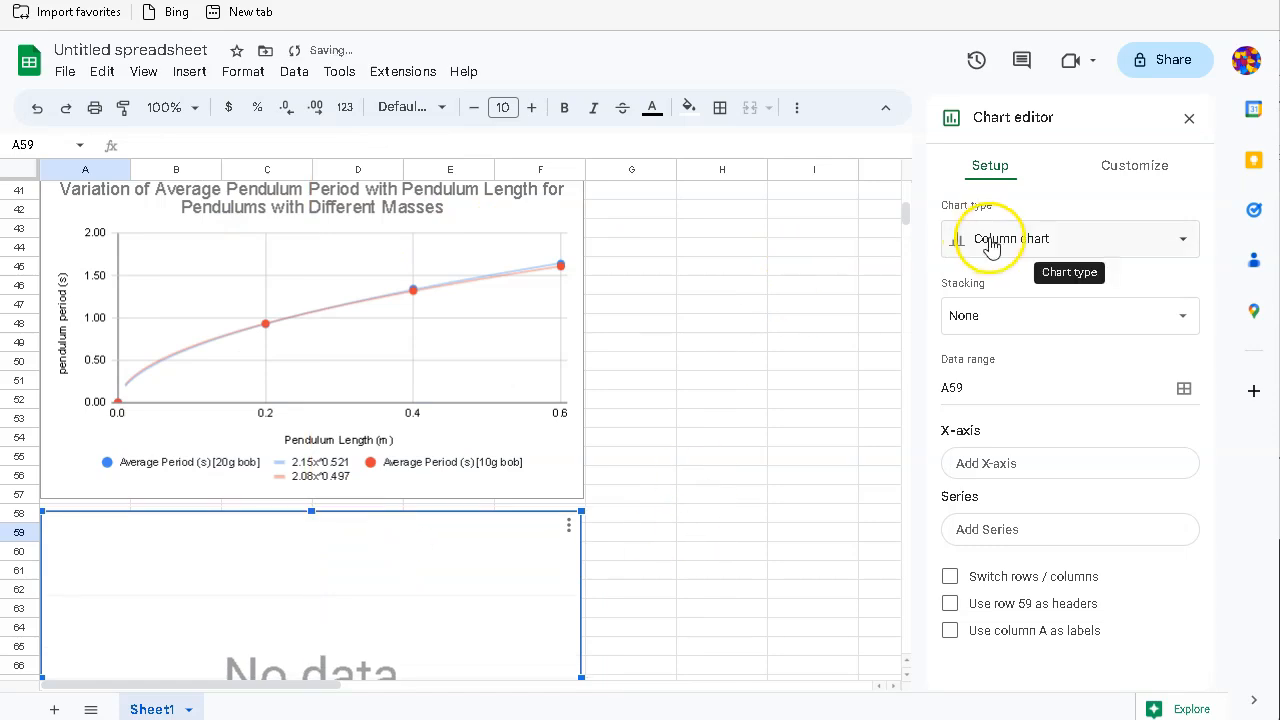
{"action": "left_click", "coordinate": [989, 242]}
{"action": "scroll", "coordinate": [986, 528], "scroll_direction": "down", "scroll_amount": 2}
{"action": "left_click", "coordinate": [961, 598]}
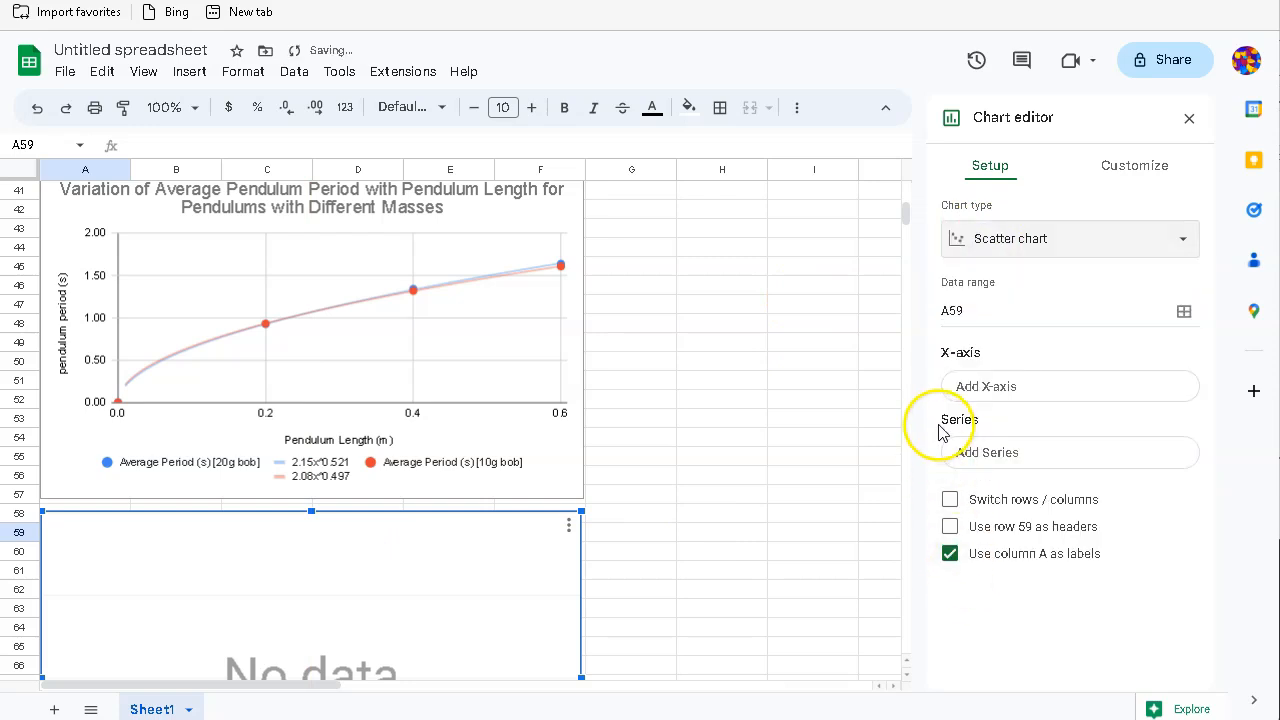
Step: Set the new chart's X-axis range to G26:G30 (Average Period Squared)
{"action": "left_click", "coordinate": [980, 395]}
{"action": "left_click", "coordinate": [623, 357]}
{"action": "scroll", "coordinate": [338, 375], "scroll_direction": "up", "scroll_amount": 6}
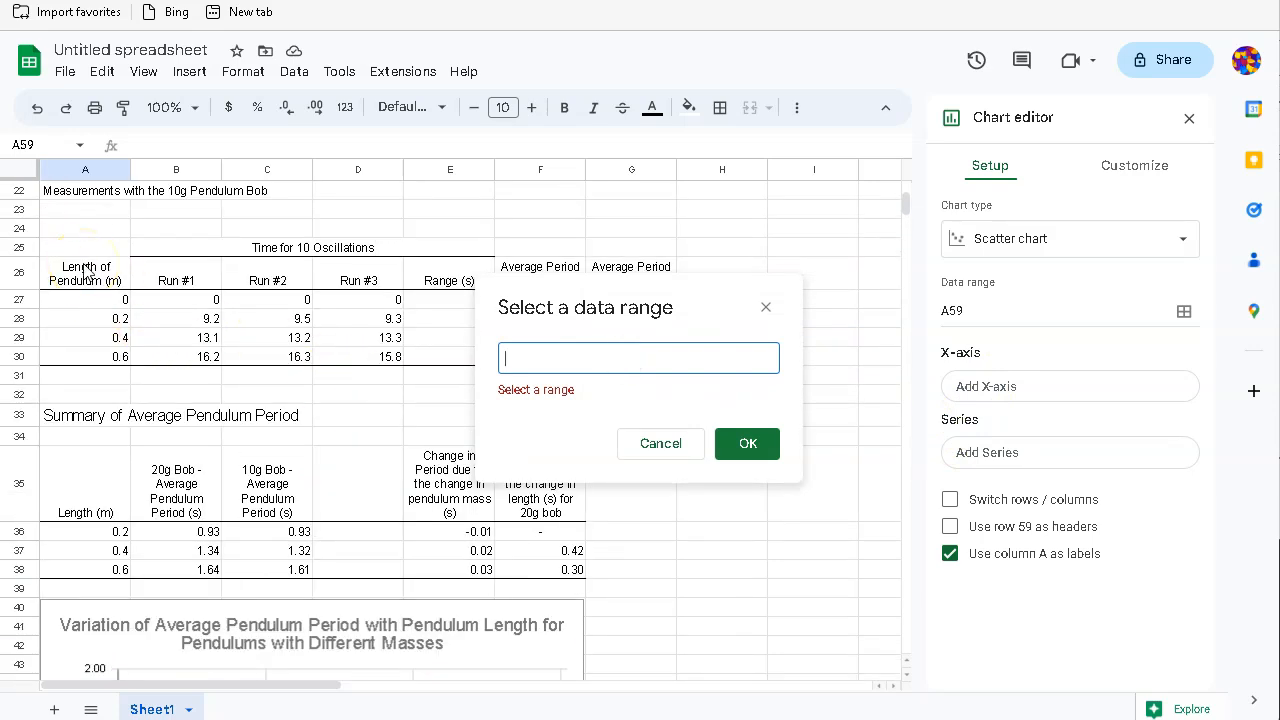
{"action": "left_click_drag", "start_coordinate": [608, 297], "coordinate": [757, 425]}
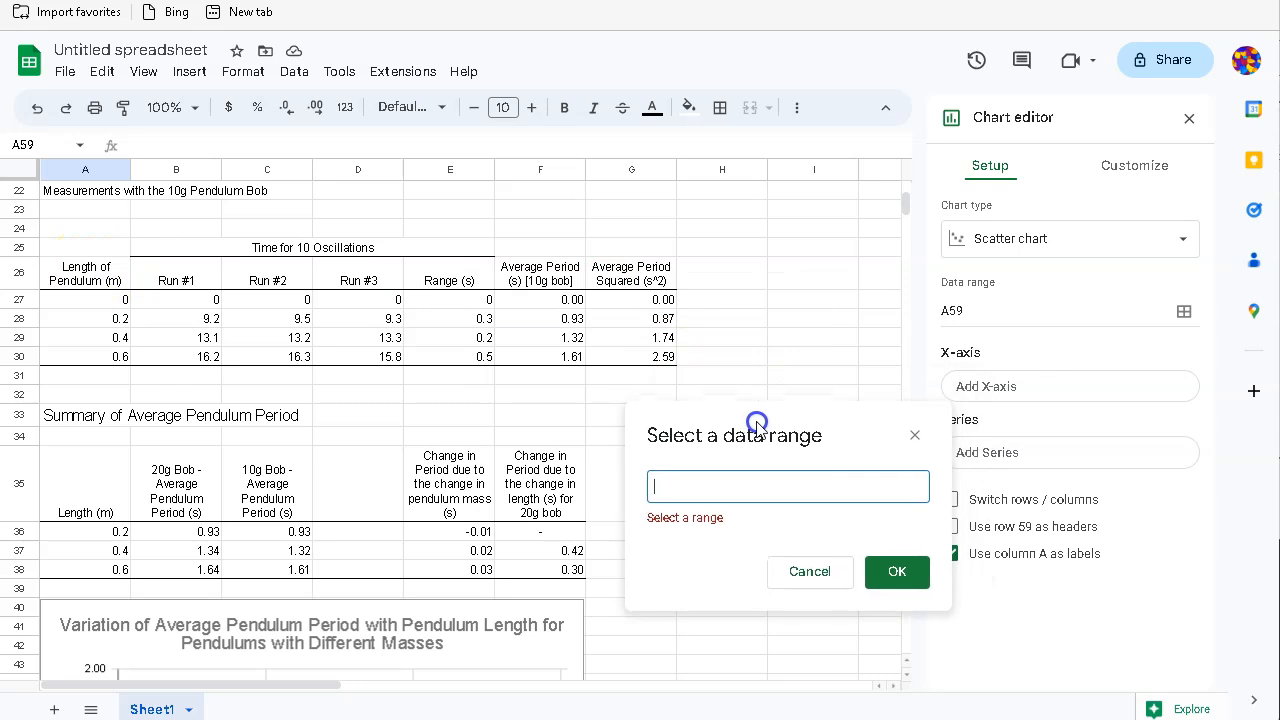
{"action": "left_click_drag", "start_coordinate": [629, 277], "coordinate": [627, 356]}
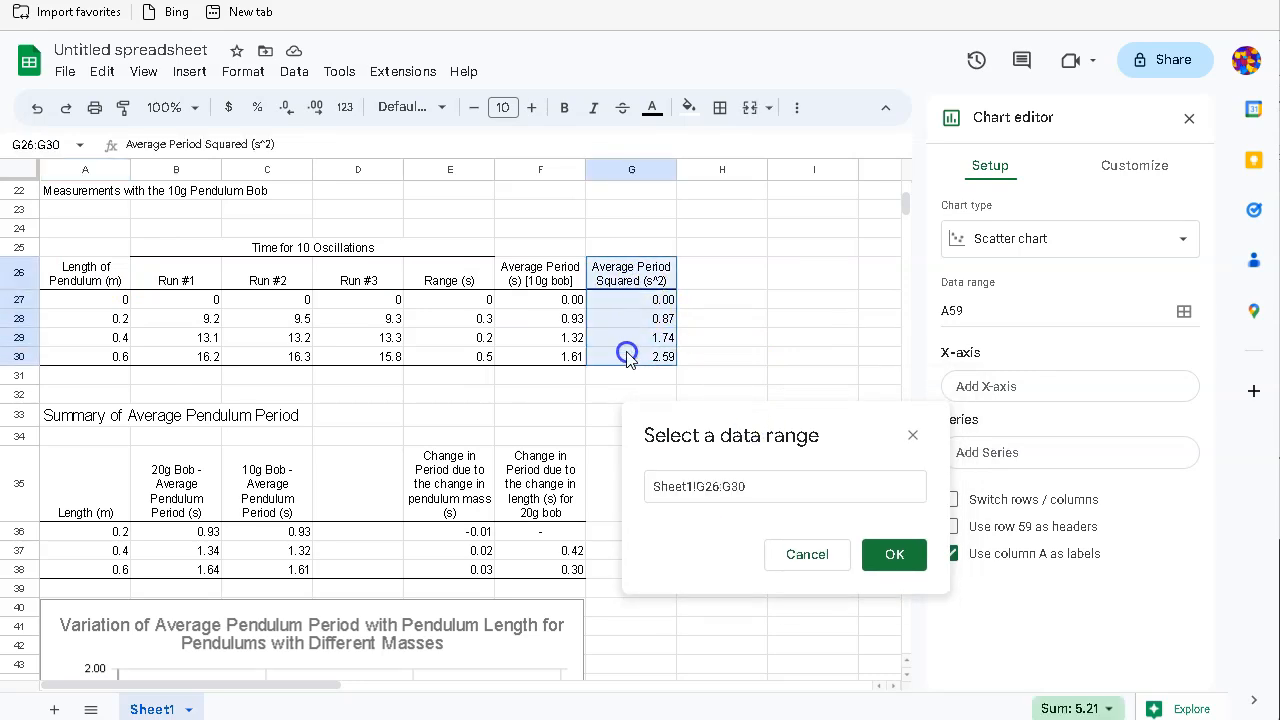
{"action": "left_click", "coordinate": [885, 552]}
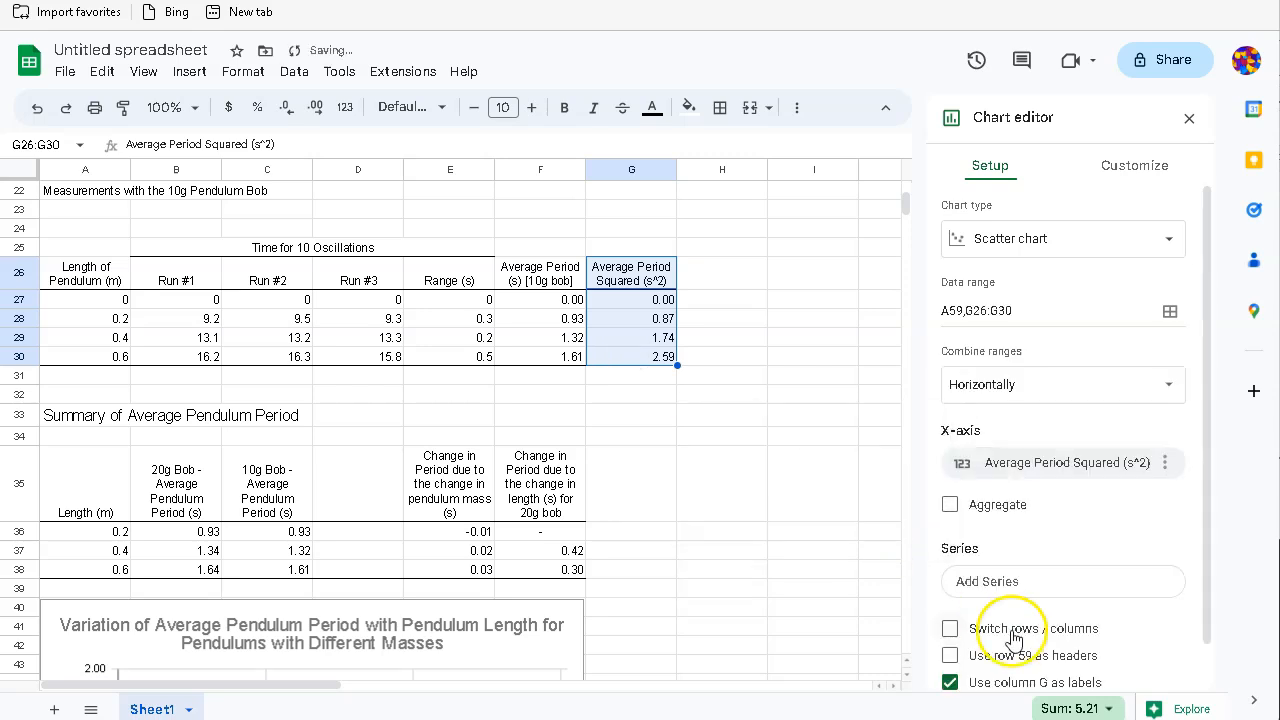
Step: Add a data series and open its range selector
{"action": "left_click", "coordinate": [980, 588]}
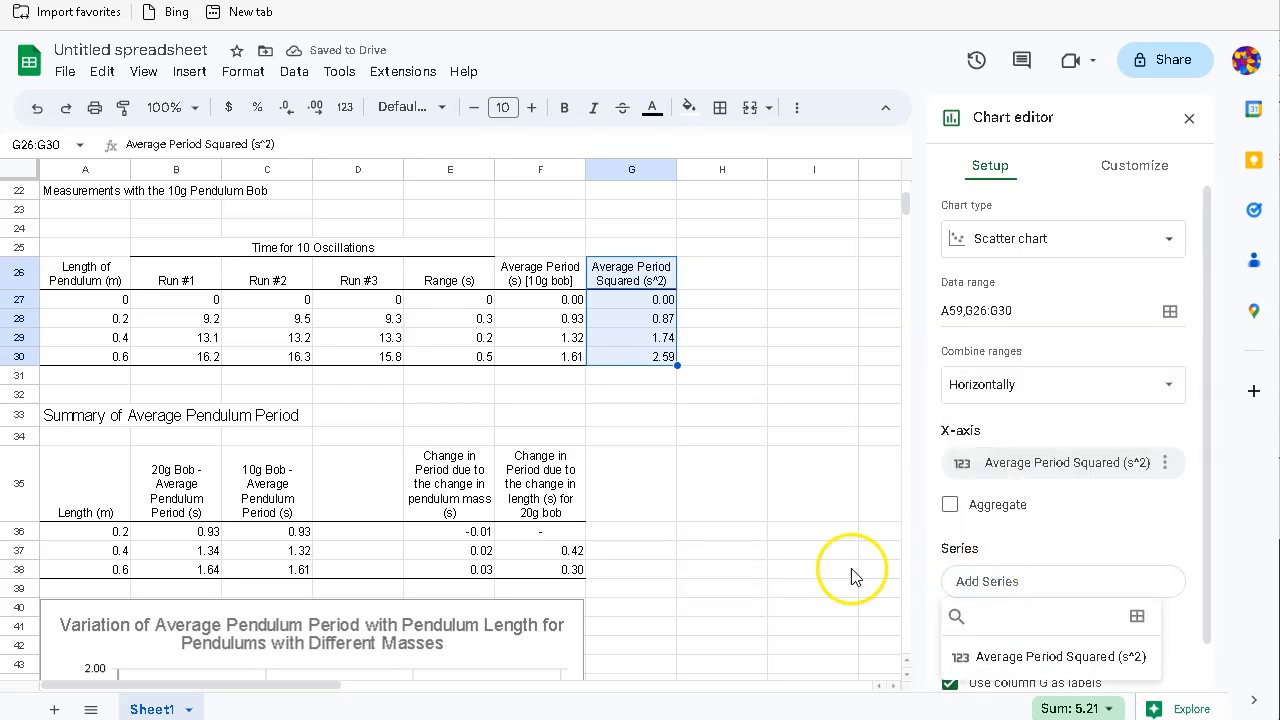
{"action": "left_click", "coordinate": [1137, 619]}
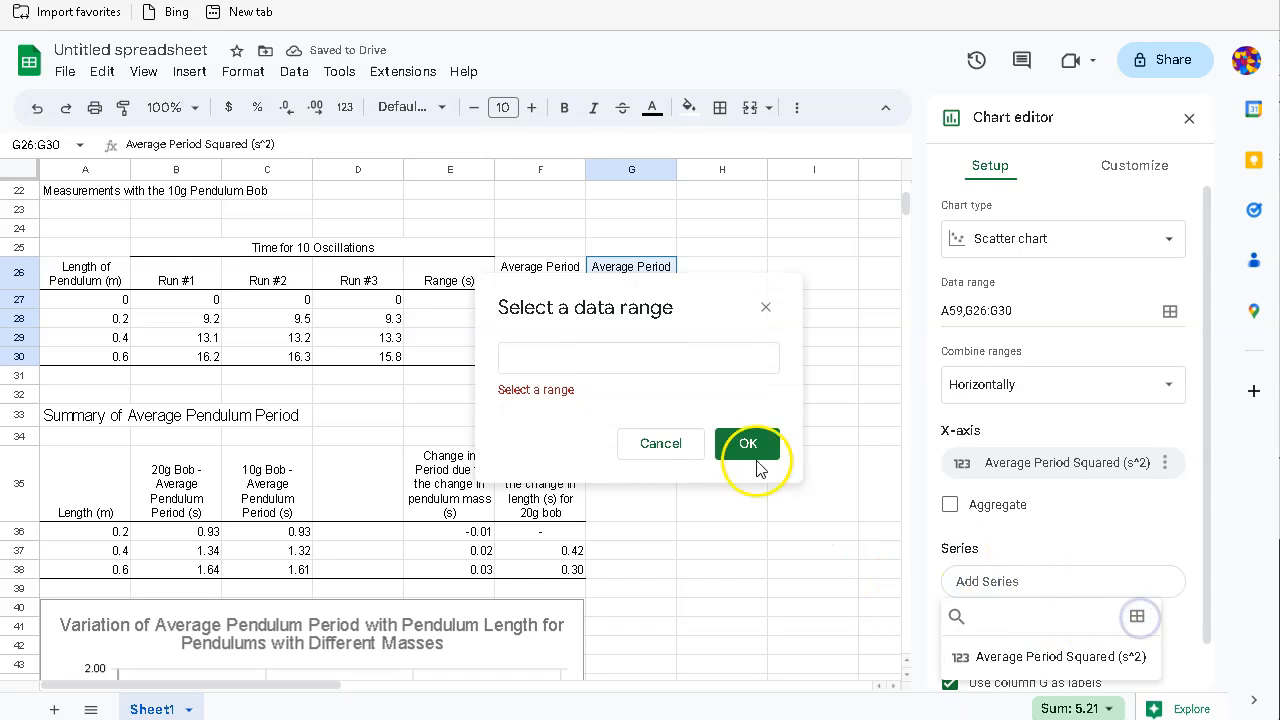
{"action": "left_click", "coordinate": [575, 360]}
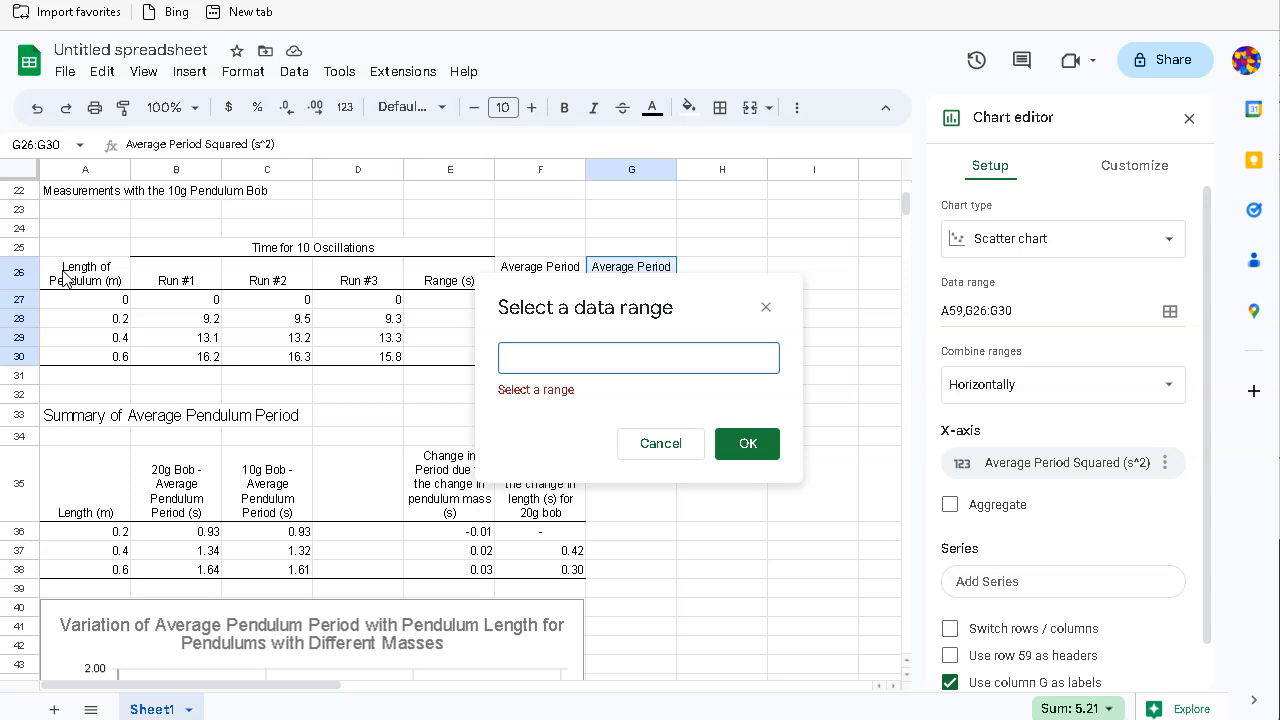
Step: Remove Average Period Squared from the new chart's X-axis
{"action": "left_click", "coordinate": [672, 443]}
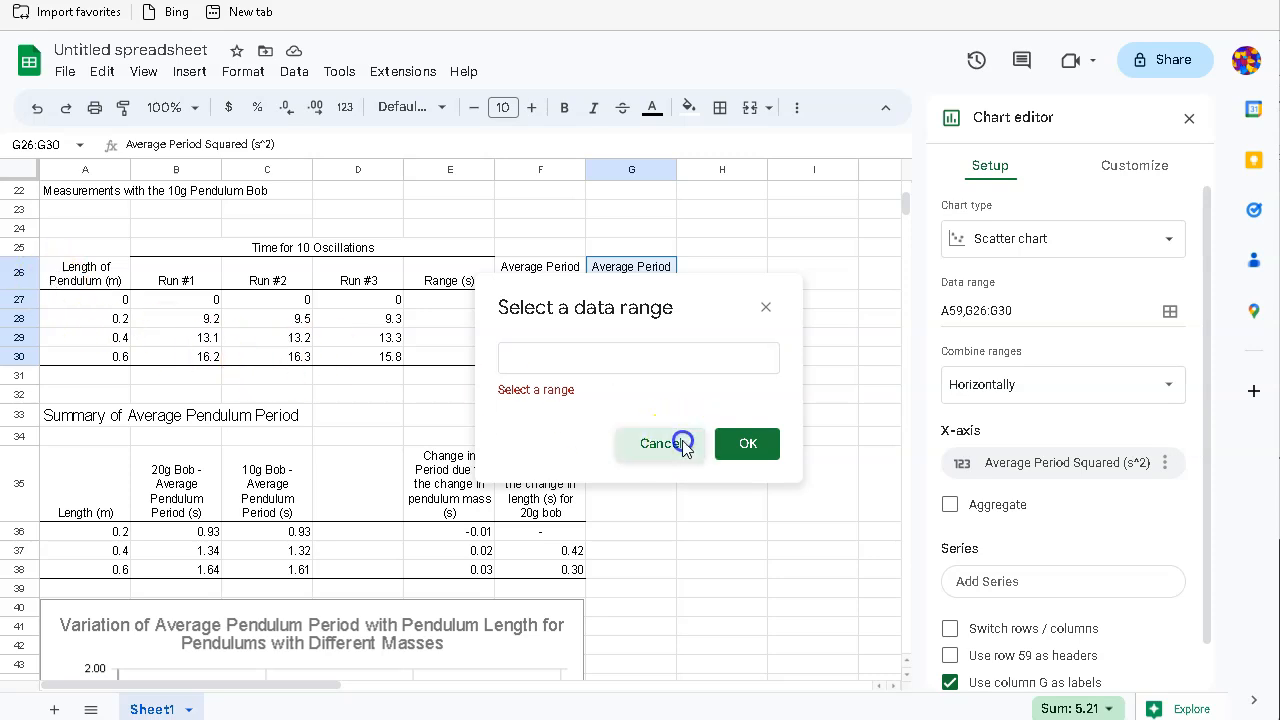
{"action": "left_click", "coordinate": [1165, 462]}
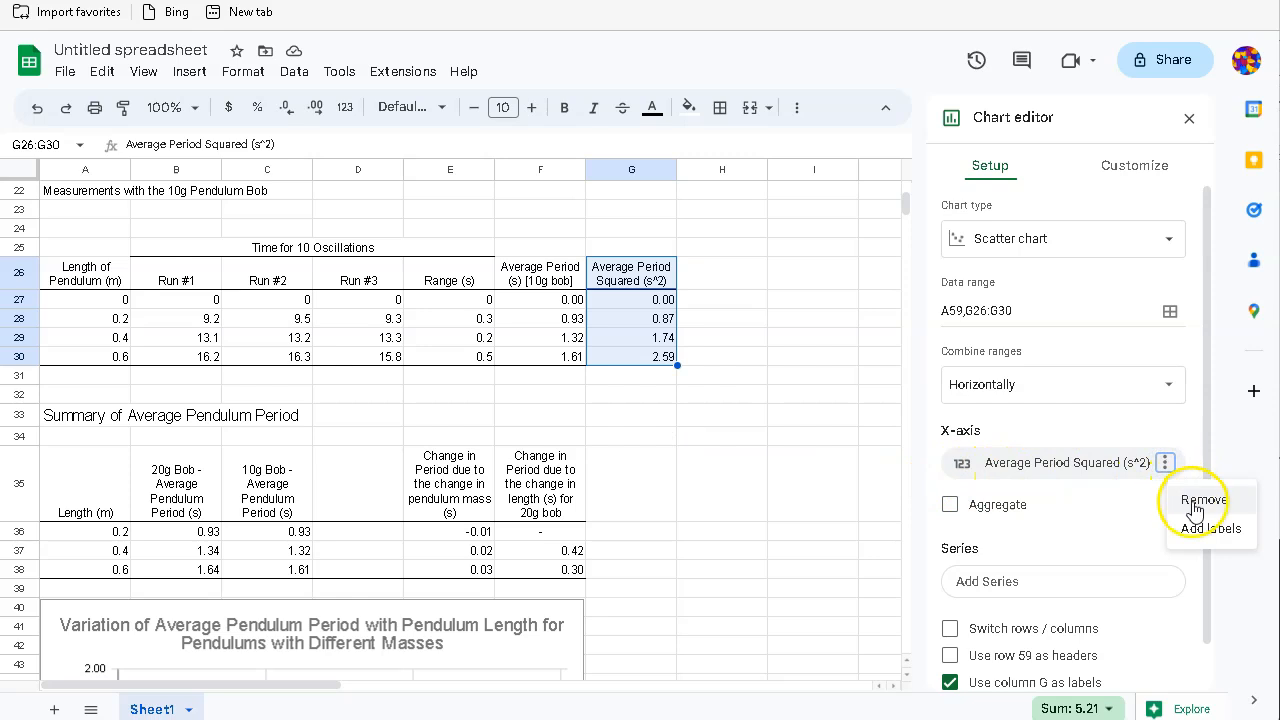
{"action": "left_click", "coordinate": [1199, 500]}
{"action": "left_click", "coordinate": [1003, 462]}
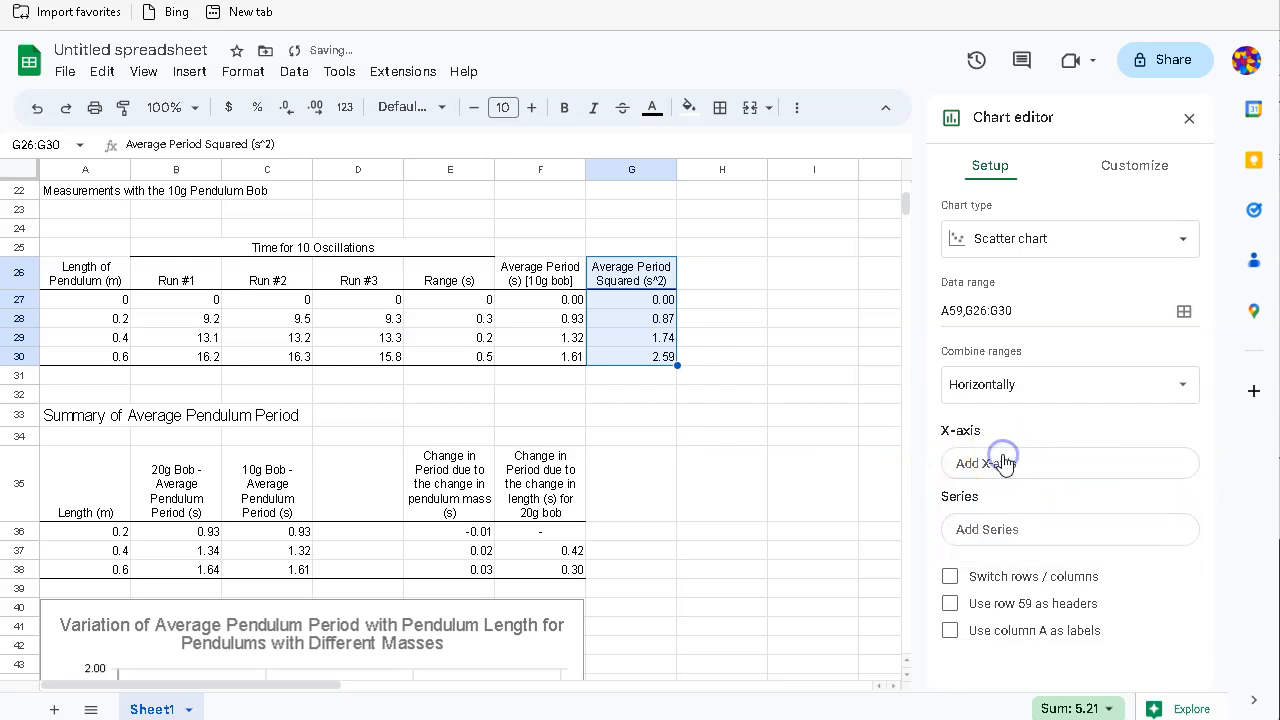
Step: Start a custom X-axis range, then abandon the 10g bob lengths A26:A29
{"action": "left_click", "coordinate": [965, 463]}
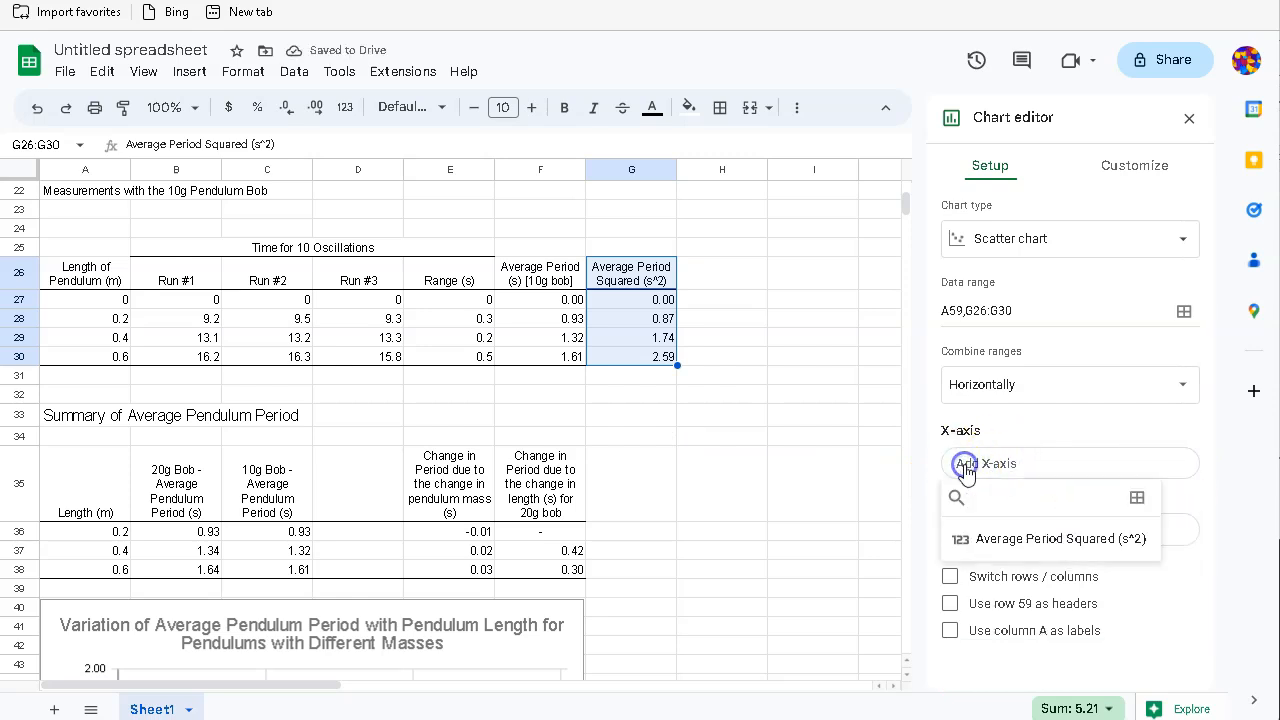
{"action": "left_click", "coordinate": [1141, 499]}
{"action": "left_click", "coordinate": [505, 361]}
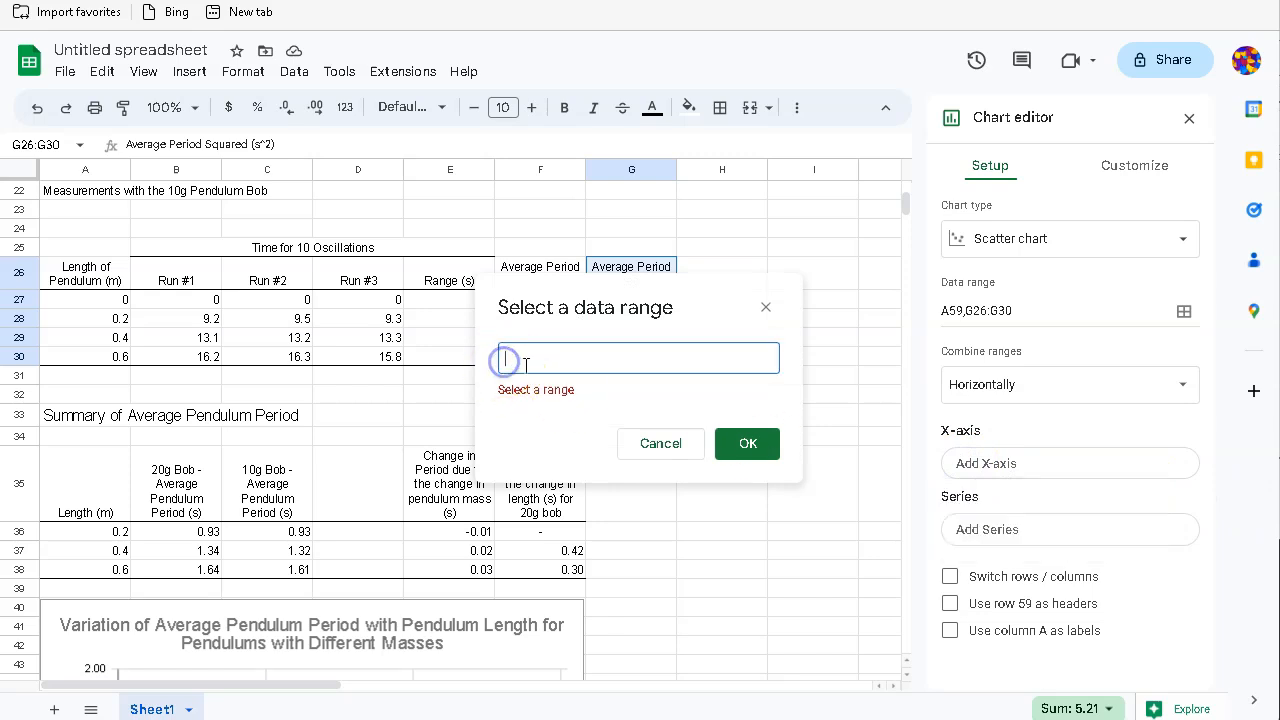
{"action": "left_click_drag", "start_coordinate": [63, 277], "coordinate": [76, 362]}
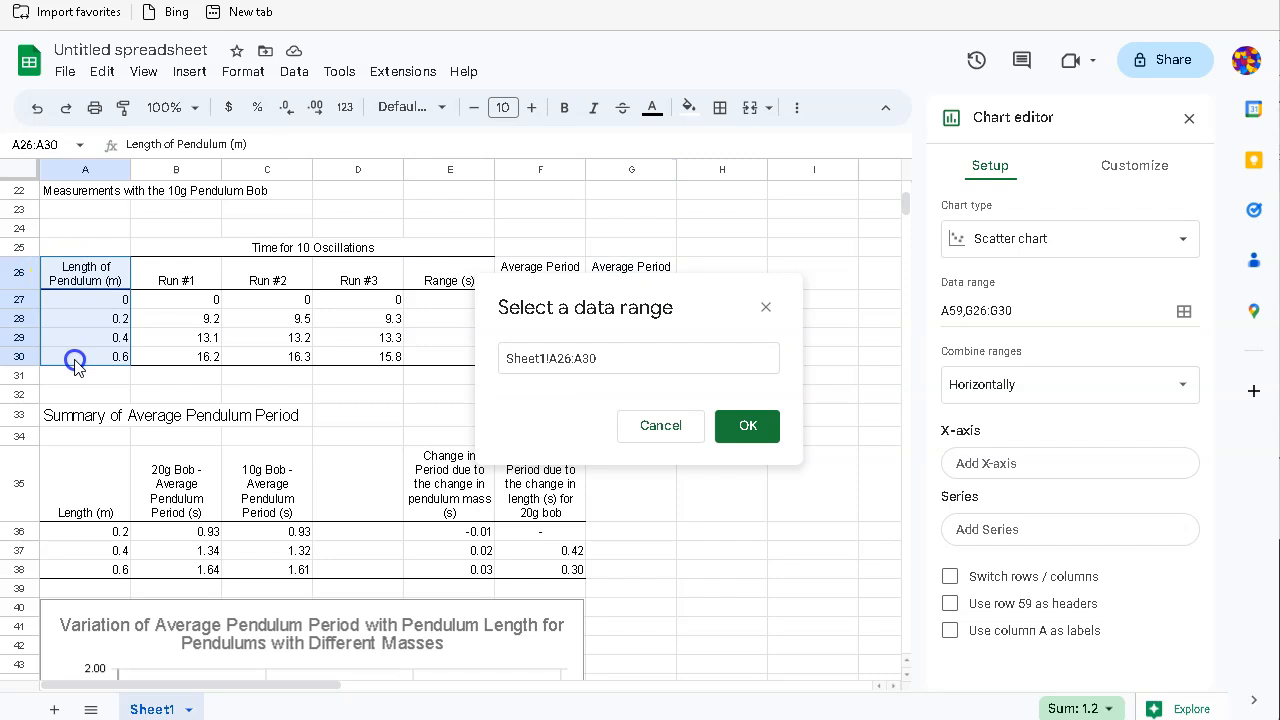
{"action": "left_click", "coordinate": [660, 425]}
{"action": "scroll", "coordinate": [514, 429], "scroll_direction": "up", "scroll_amount": 2}
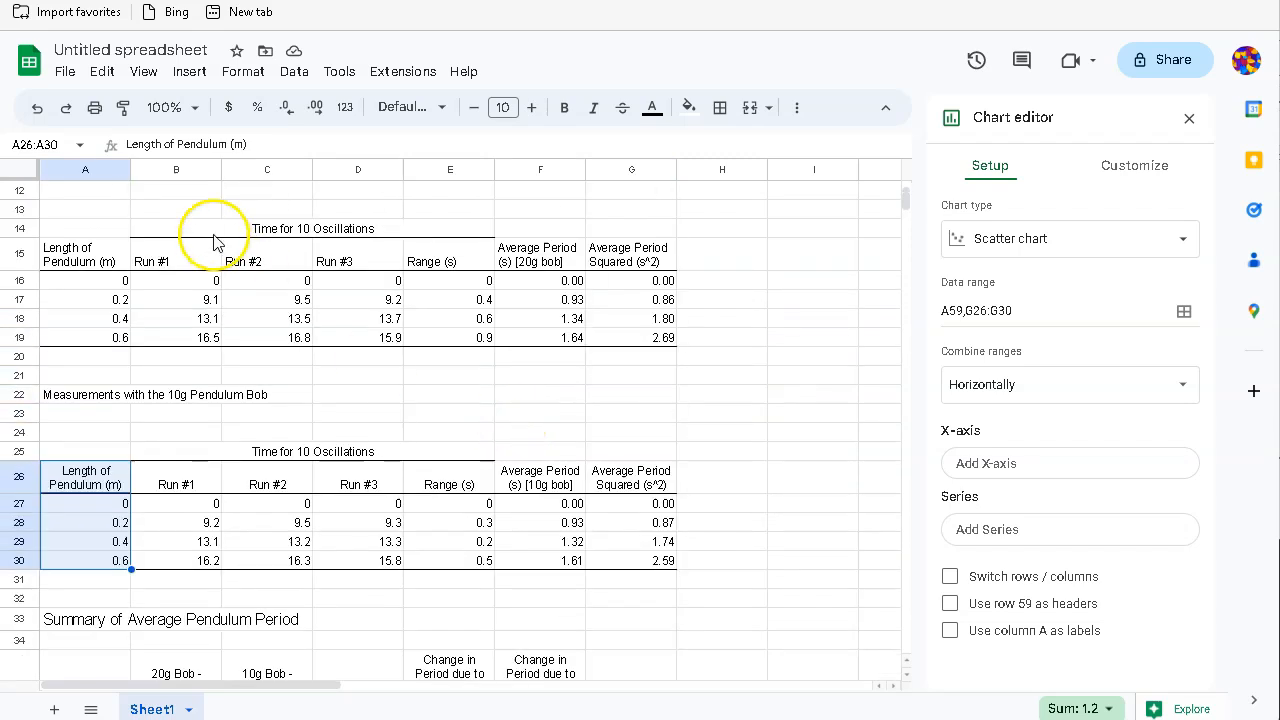
{"action": "scroll", "coordinate": [209, 300], "scroll_direction": "up", "scroll_amount": 1}
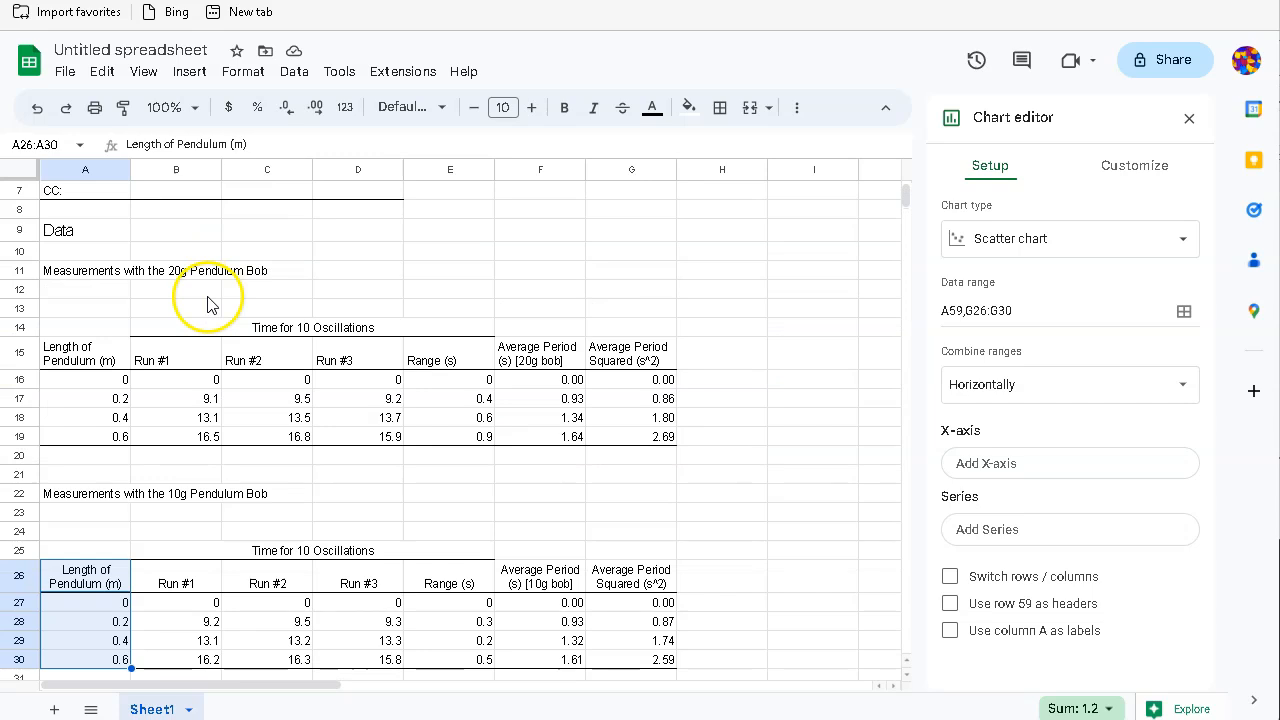
Step: Set the X-axis range to the 20g bob's pendulum lengths A15:A19
{"action": "left_click", "coordinate": [1000, 470]}
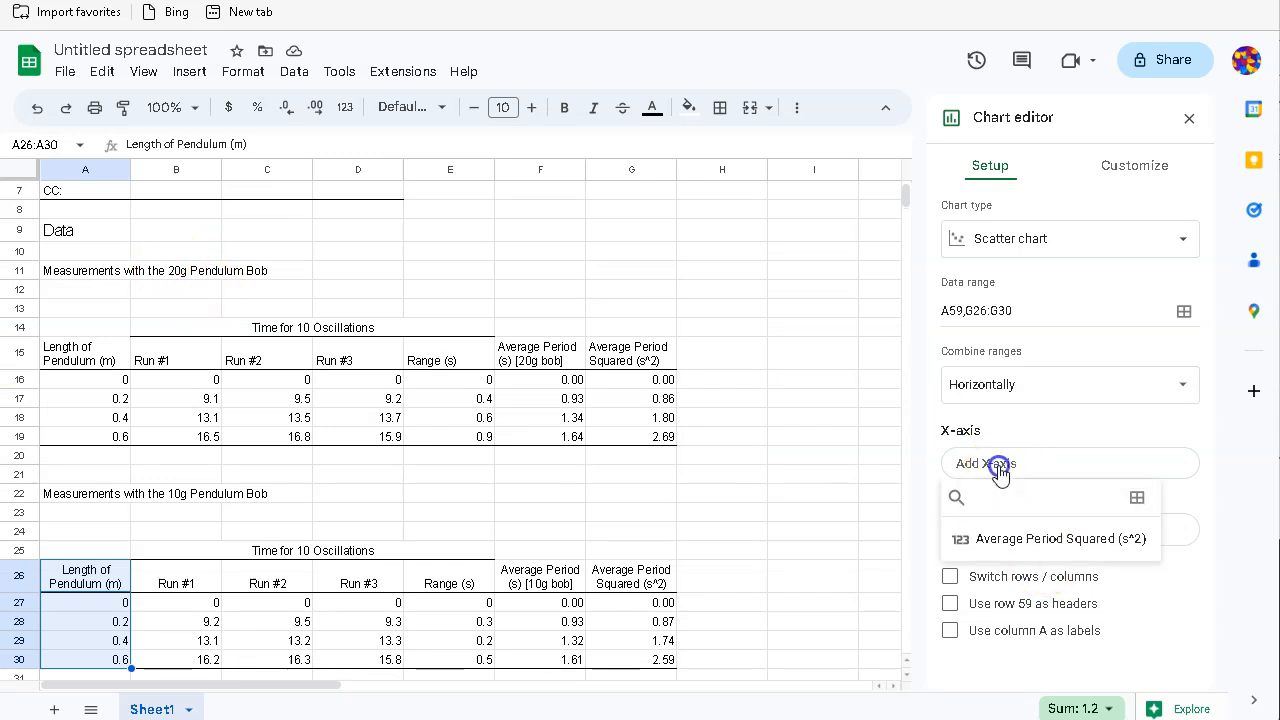
{"action": "left_click", "coordinate": [1137, 499]}
{"action": "left_click", "coordinate": [552, 362]}
{"action": "left_click_drag", "start_coordinate": [538, 317], "coordinate": [783, 313]}
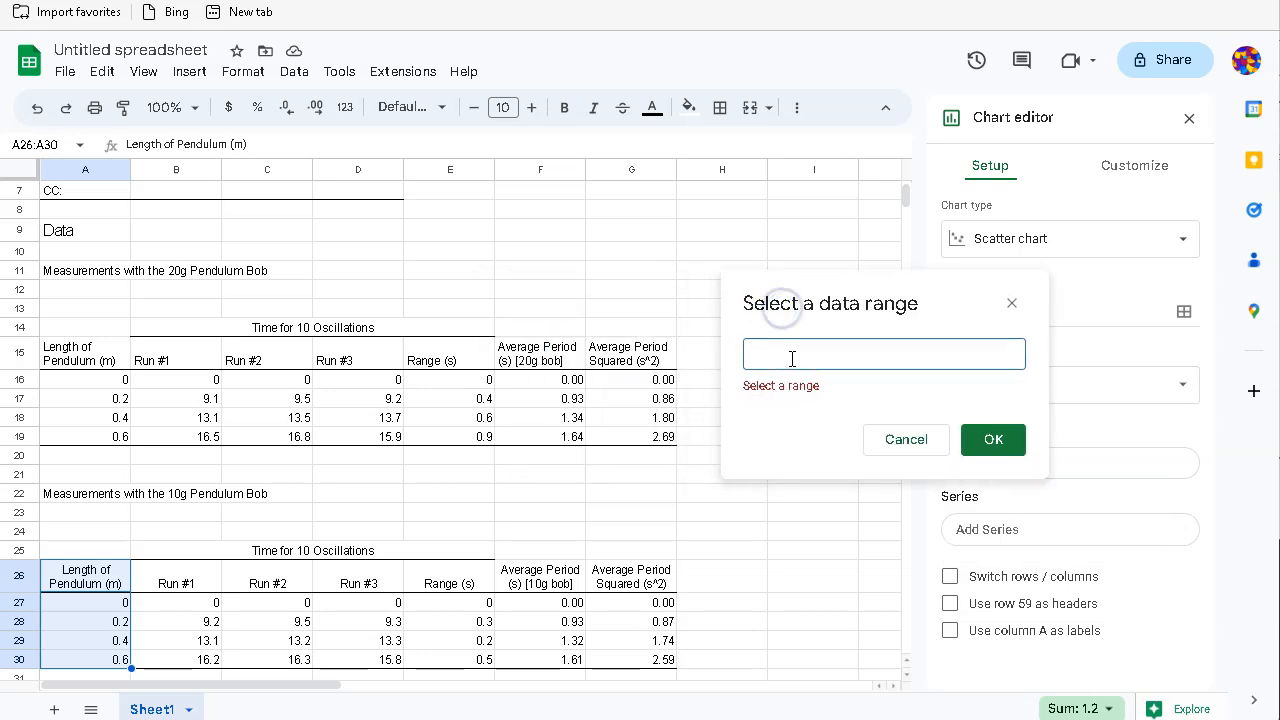
{"action": "left_click", "coordinate": [62, 353]}
{"action": "left_click_drag", "start_coordinate": [58, 389], "coordinate": [58, 434]}
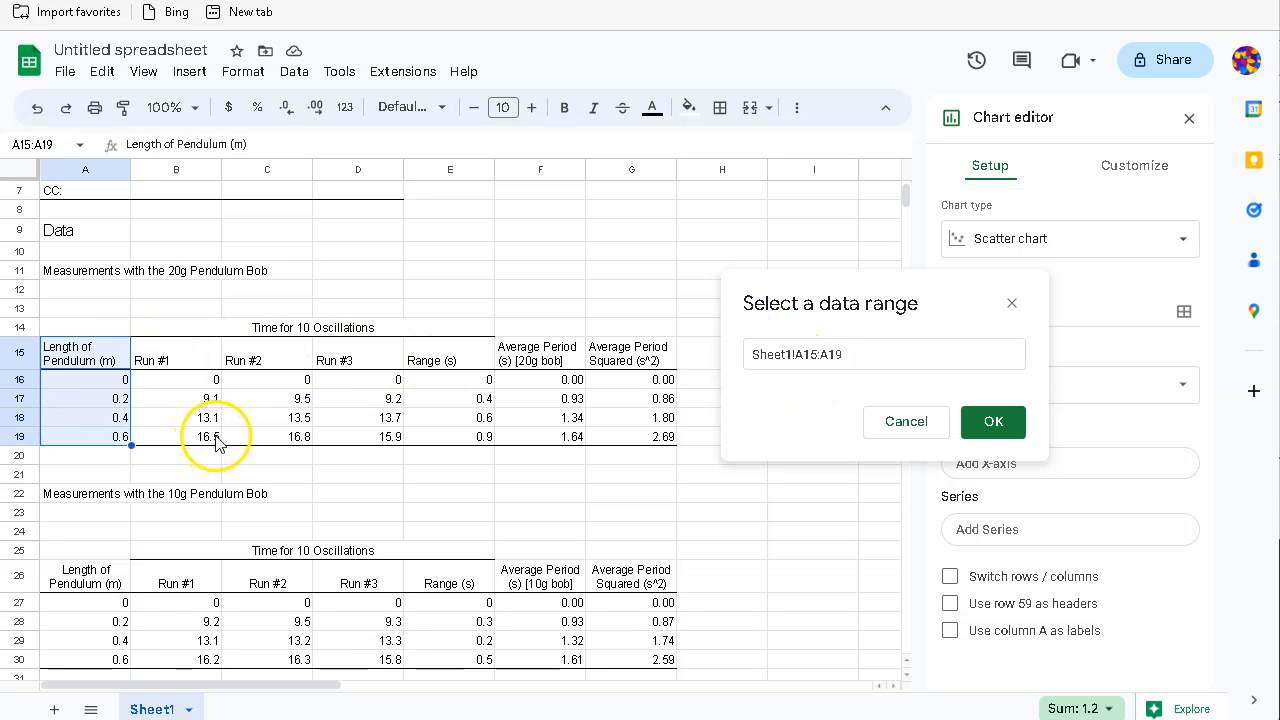
{"action": "left_click", "coordinate": [993, 421]}
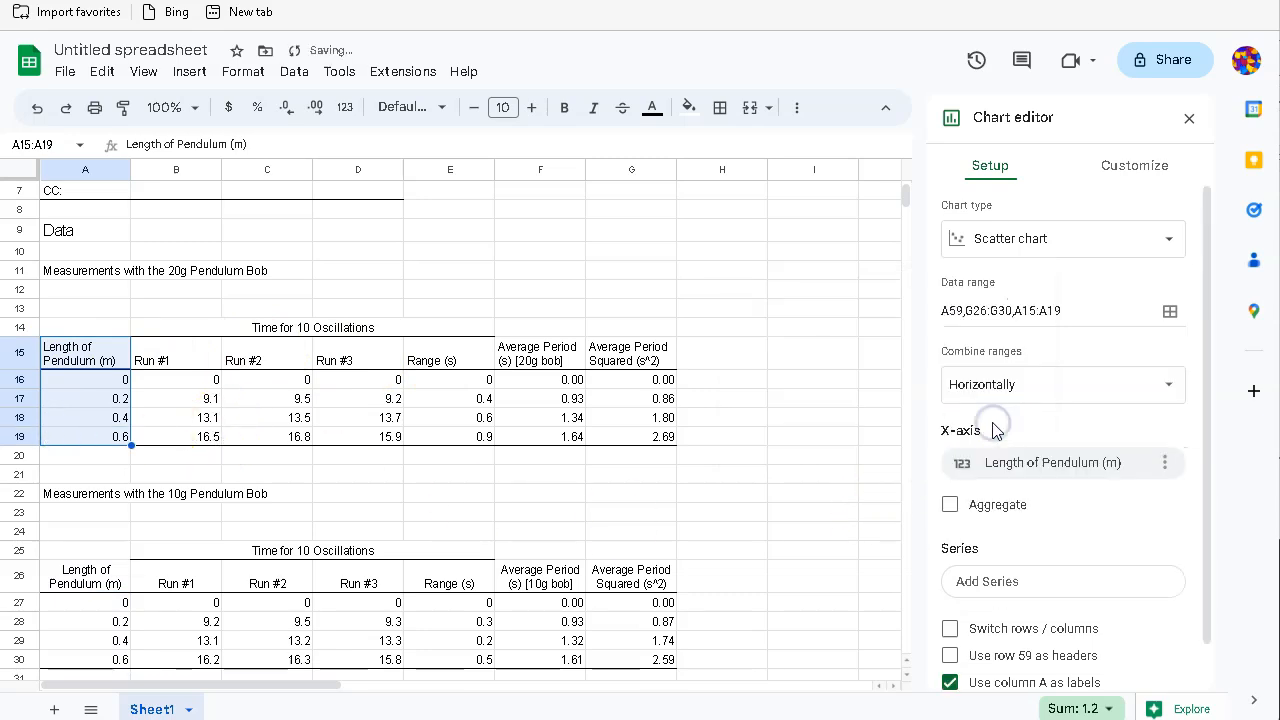
Step: Add G15:G19, the 20g bob's Average Period Squared, as the chart's series
{"action": "left_click", "coordinate": [993, 584]}
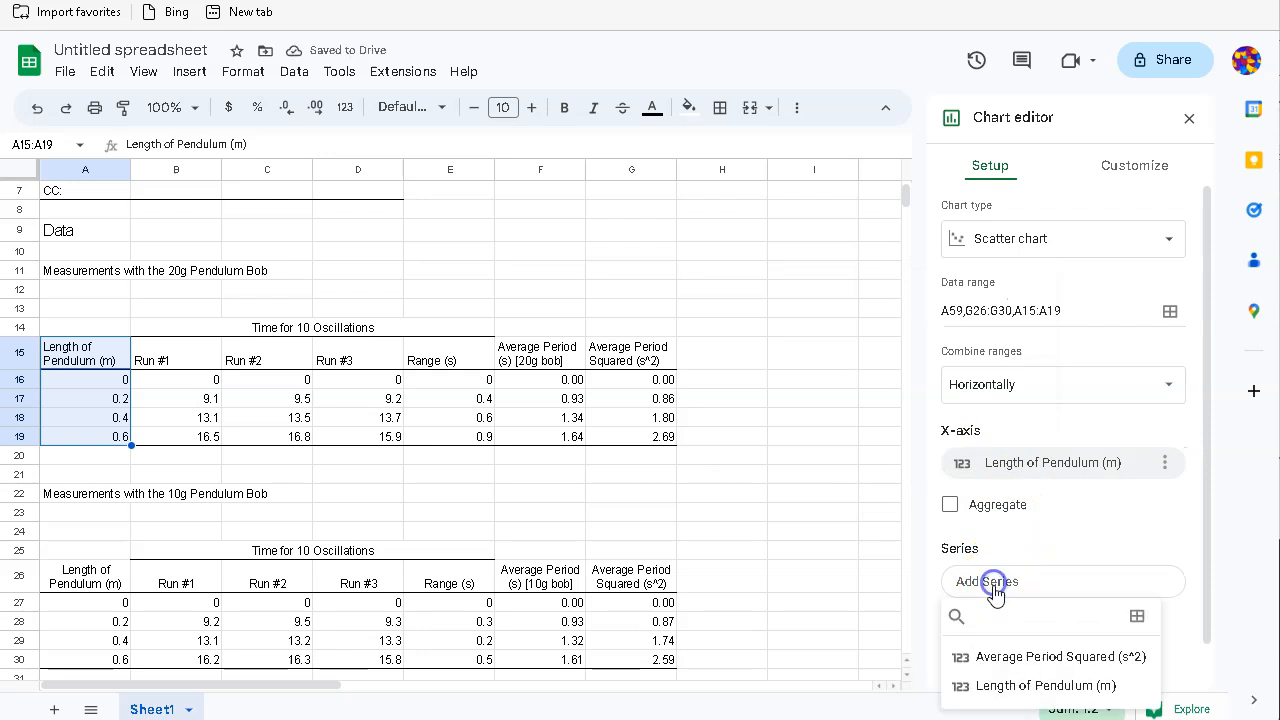
{"action": "left_click", "coordinate": [1137, 616]}
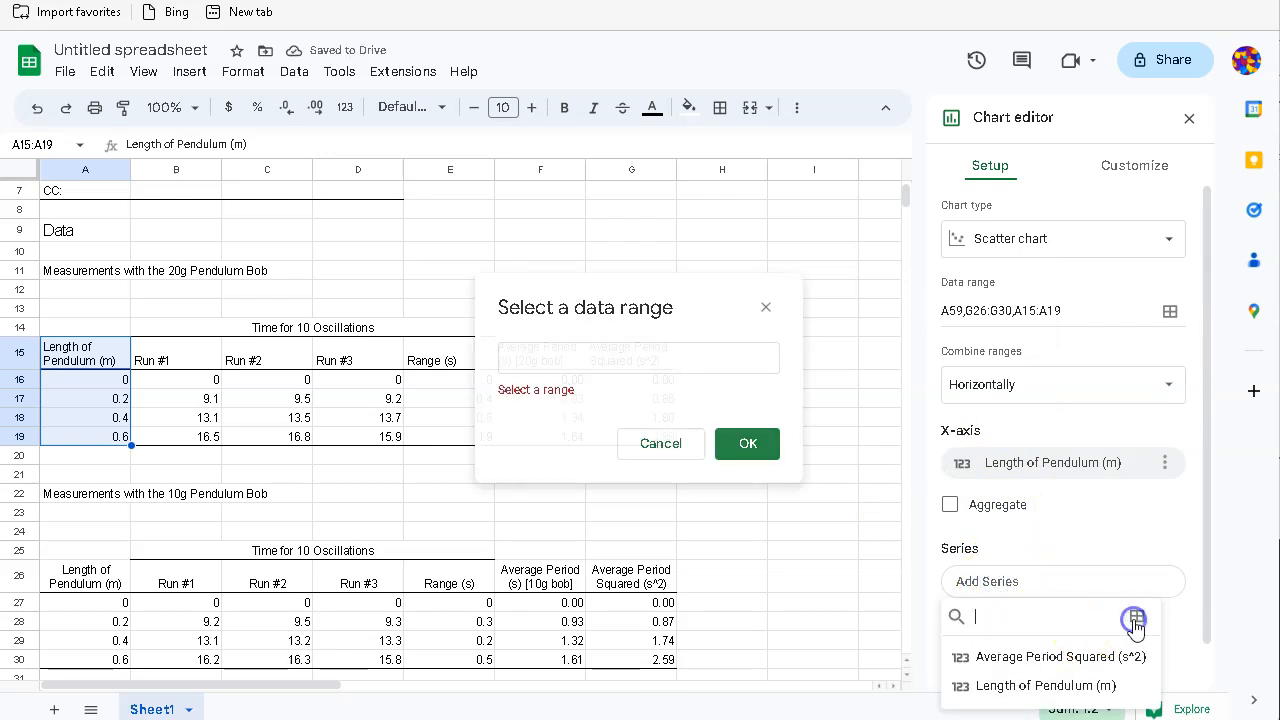
{"action": "left_click", "coordinate": [614, 366]}
{"action": "left_click_drag", "start_coordinate": [549, 318], "coordinate": [810, 327]}
{"action": "left_click_drag", "start_coordinate": [634, 340], "coordinate": [630, 441]}
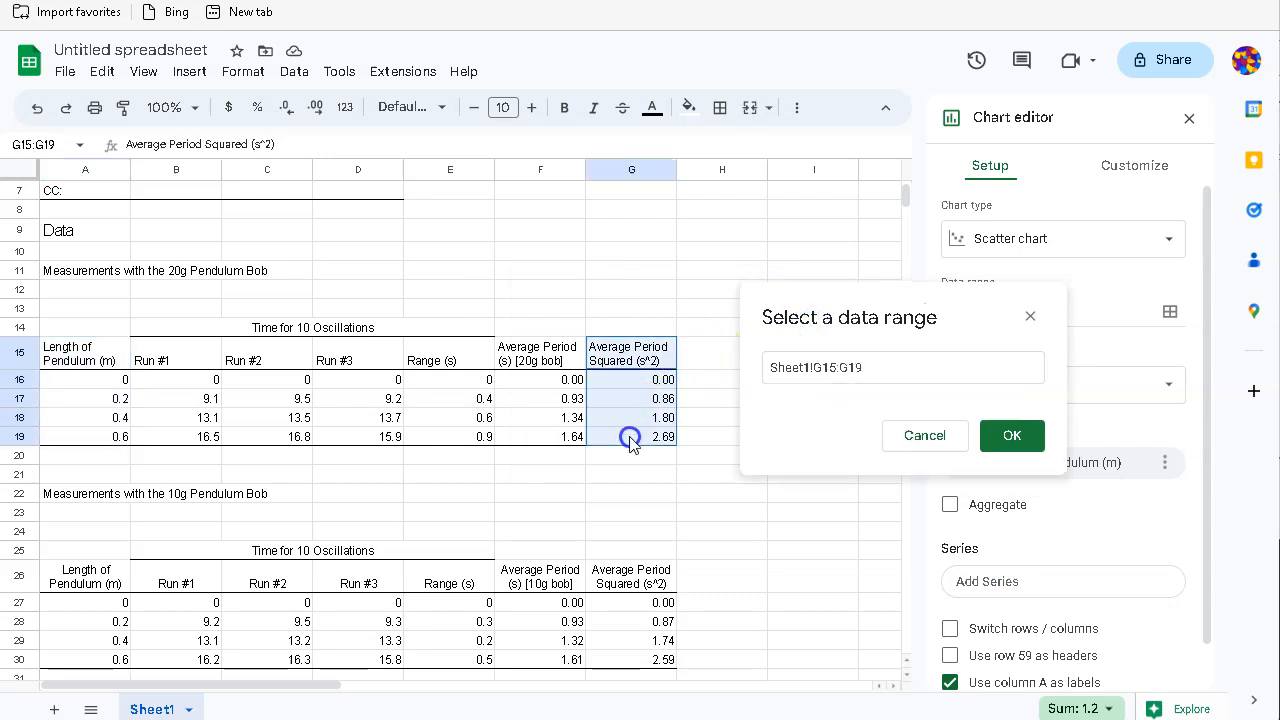
{"action": "left_click", "coordinate": [1013, 443]}
{"action": "scroll", "coordinate": [815, 488], "scroll_direction": "down", "scroll_amount": 8}
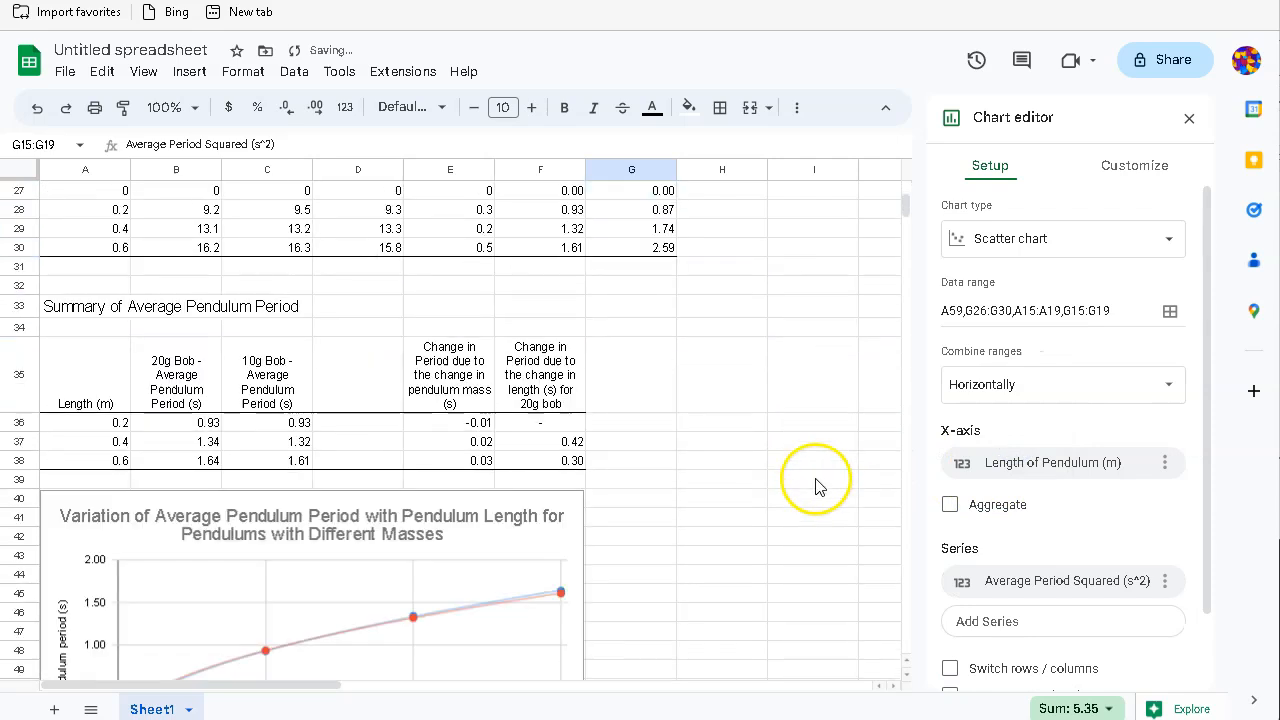
{"action": "scroll", "coordinate": [815, 488], "scroll_direction": "down", "scroll_amount": 3}
{"action": "scroll", "coordinate": [815, 490], "scroll_direction": "up", "scroll_amount": 2}
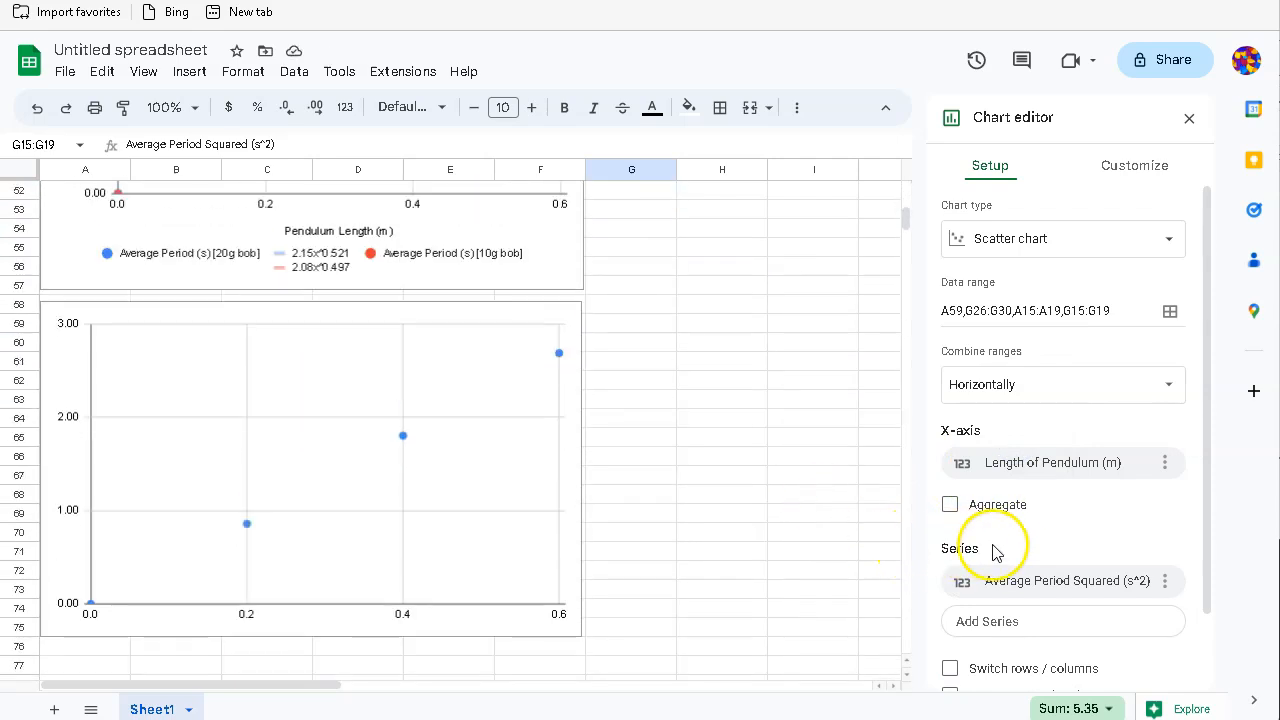
{"action": "scroll", "coordinate": [1099, 669], "scroll_direction": "down", "scroll_amount": 1}
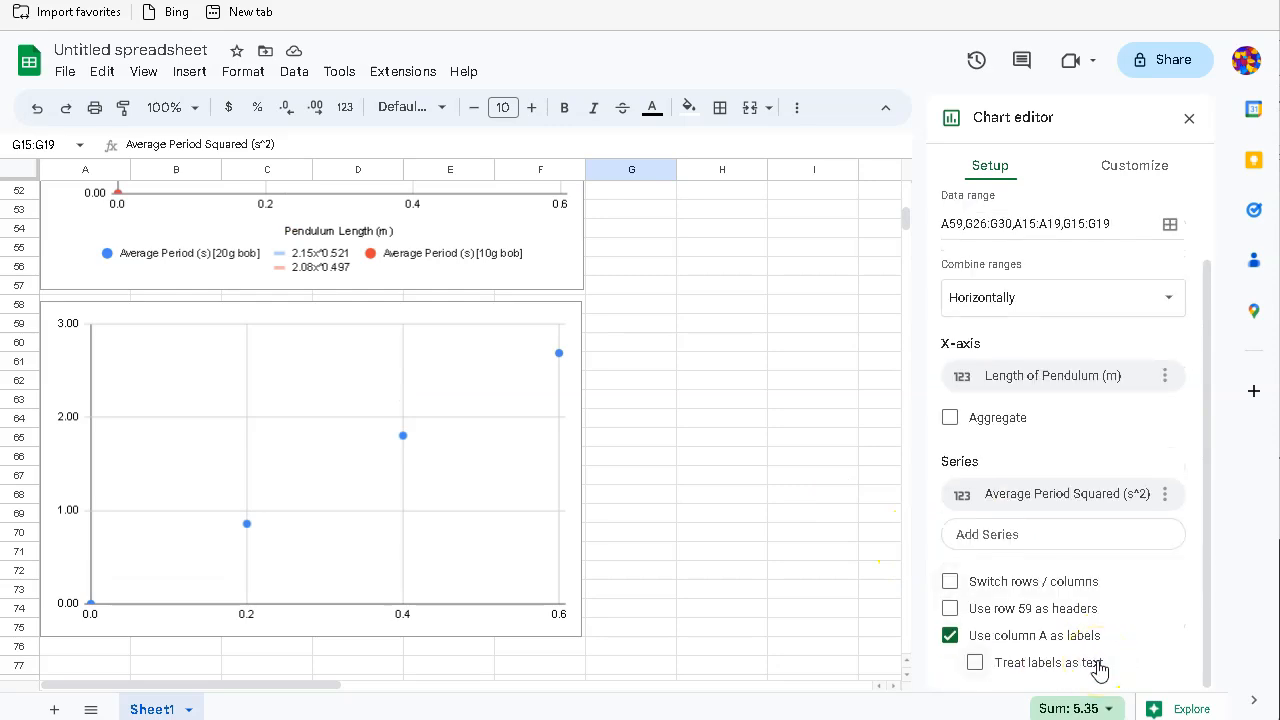
{"action": "scroll", "coordinate": [1099, 669], "scroll_direction": "up", "scroll_amount": 1}
Step: Title the chart 'Variation of Average Period Squared with Pendulum Length for a Pendulum with a 20g Bob', centred
{"action": "left_click", "coordinate": [1122, 168]}
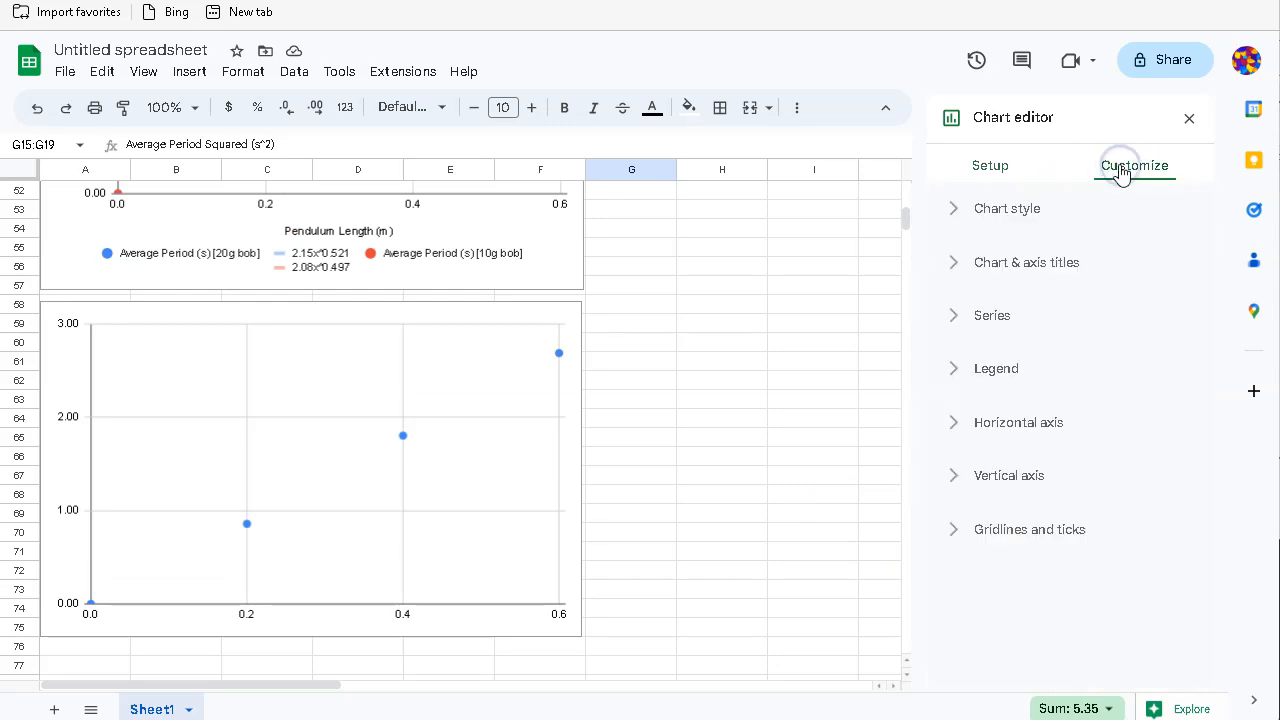
{"action": "left_click", "coordinate": [953, 262]}
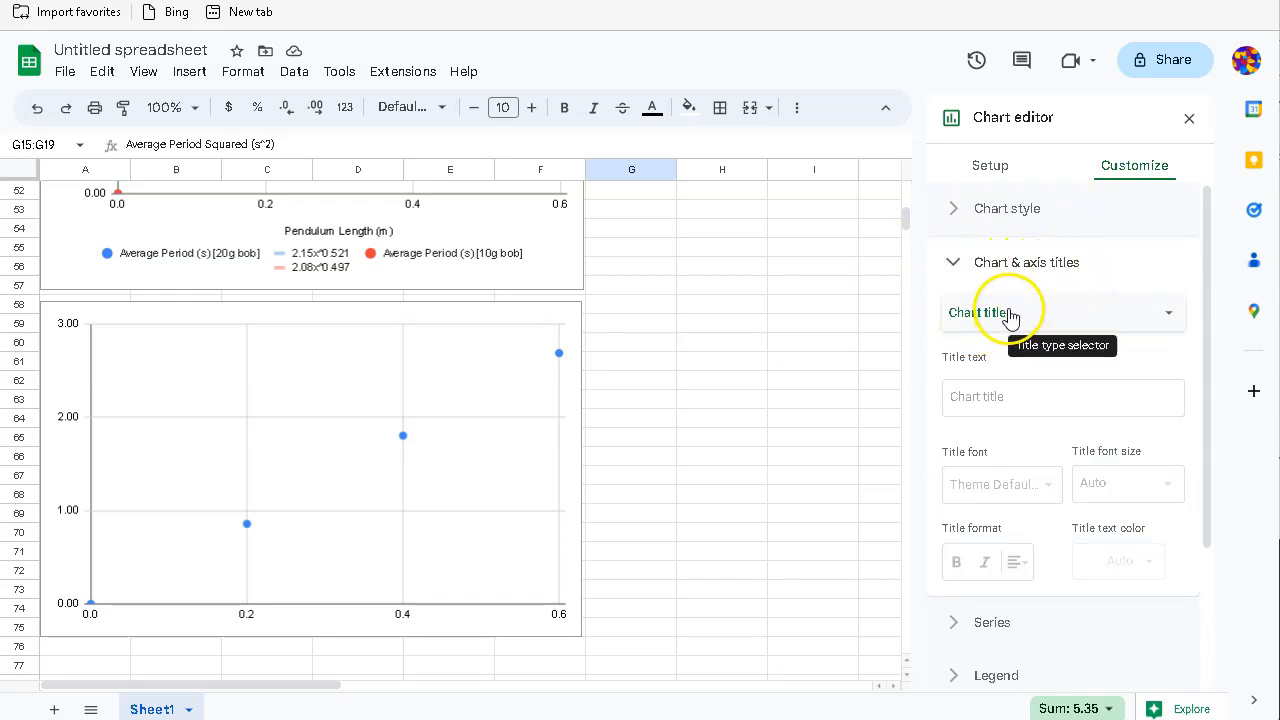
{"action": "left_click", "coordinate": [1008, 313]}
{"action": "left_click", "coordinate": [1008, 311]}
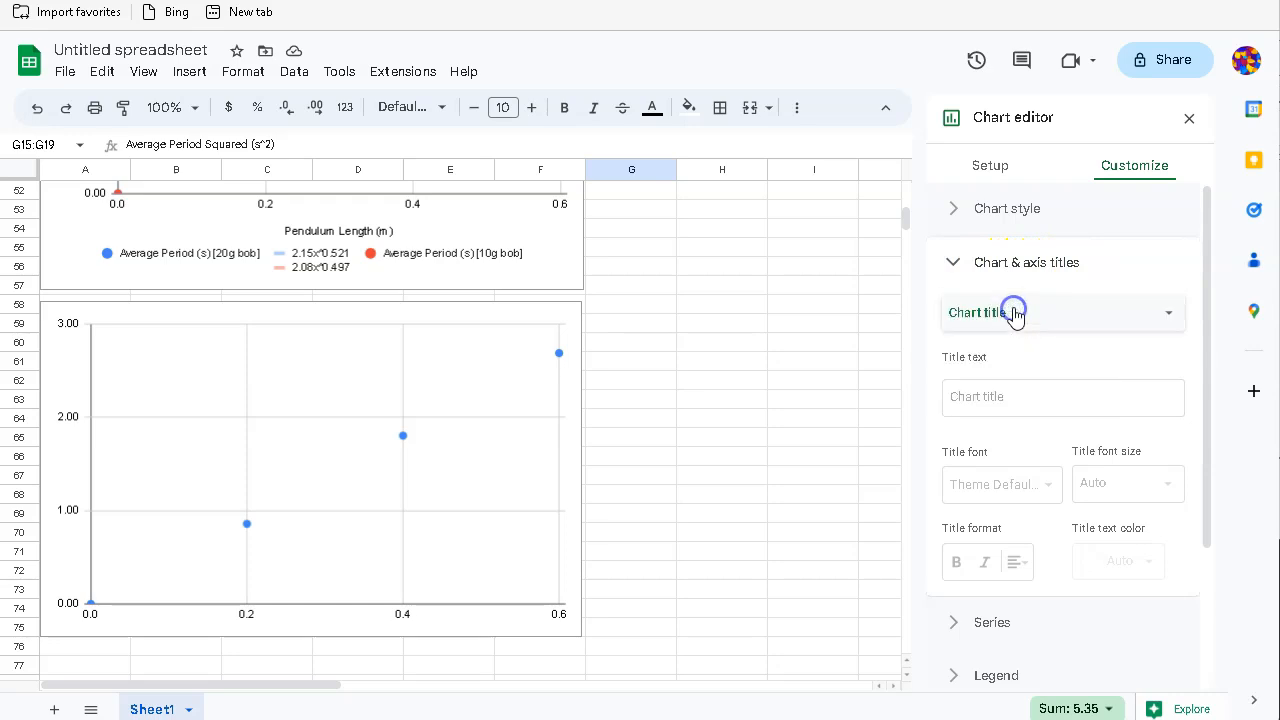
{"action": "left_click", "coordinate": [977, 414]}
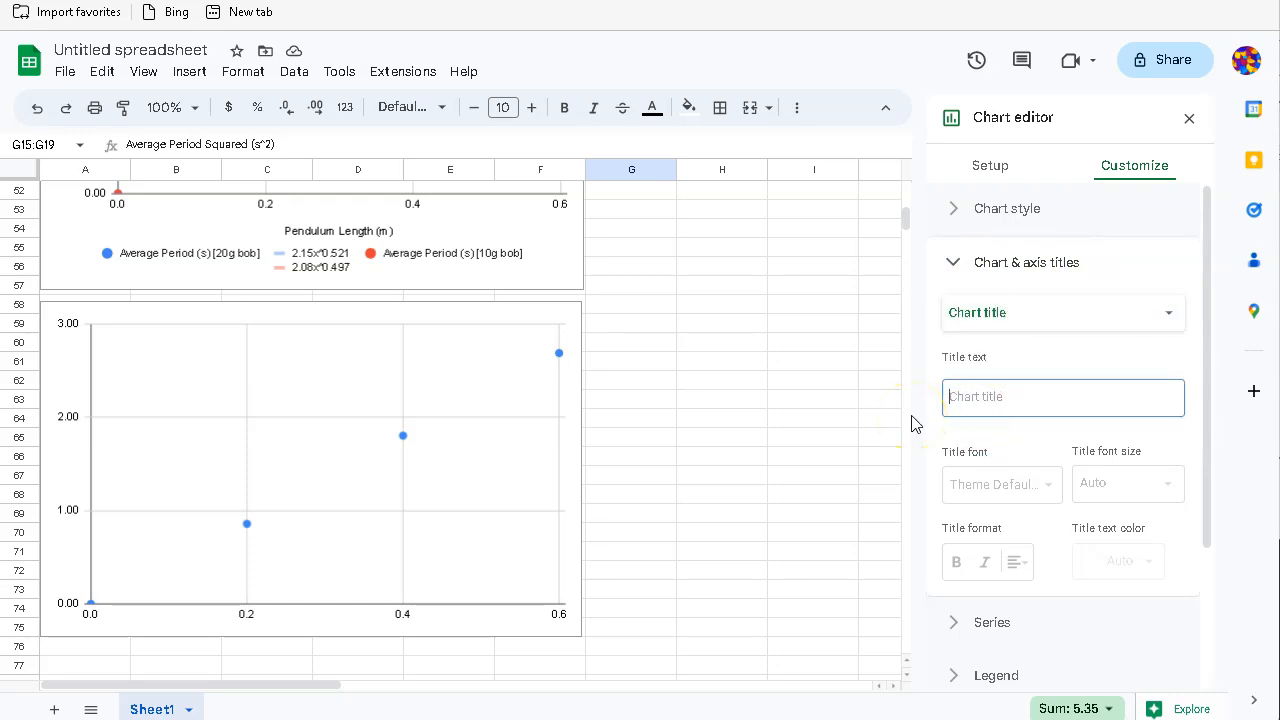
{"action": "type", "text": "Variation of Average Per"}
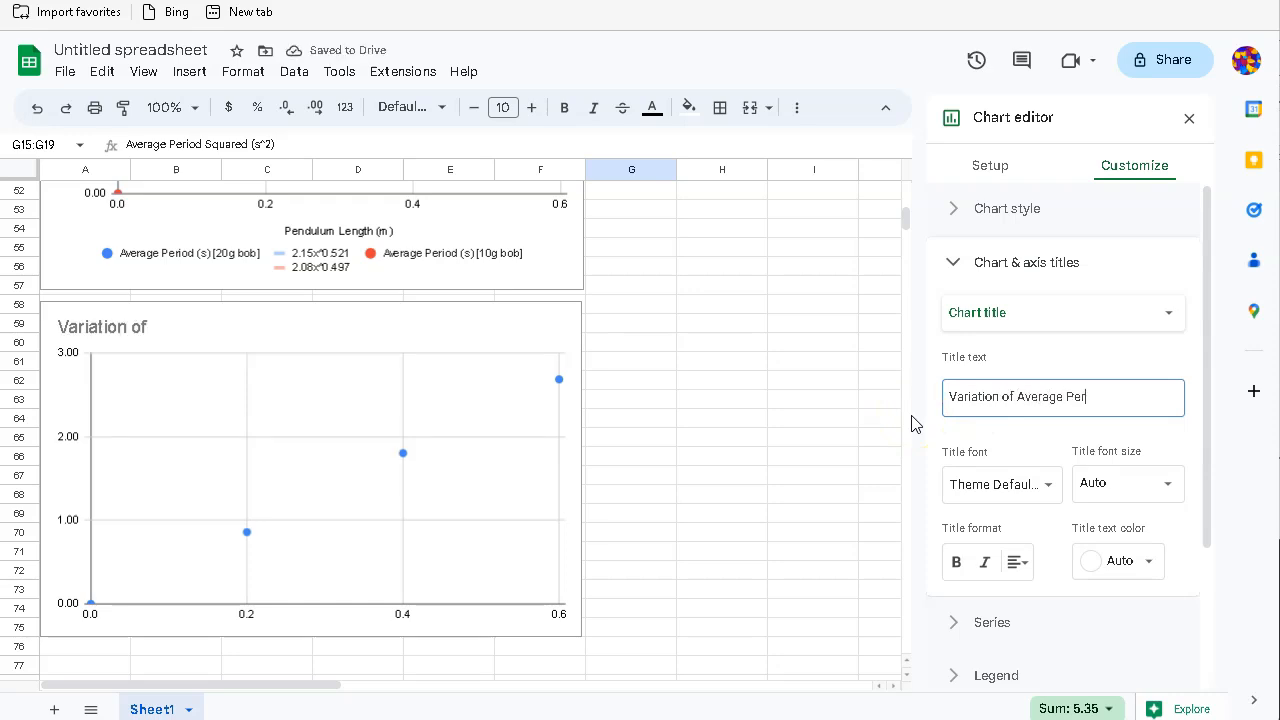
{"action": "type", "text": "iod Sq"}
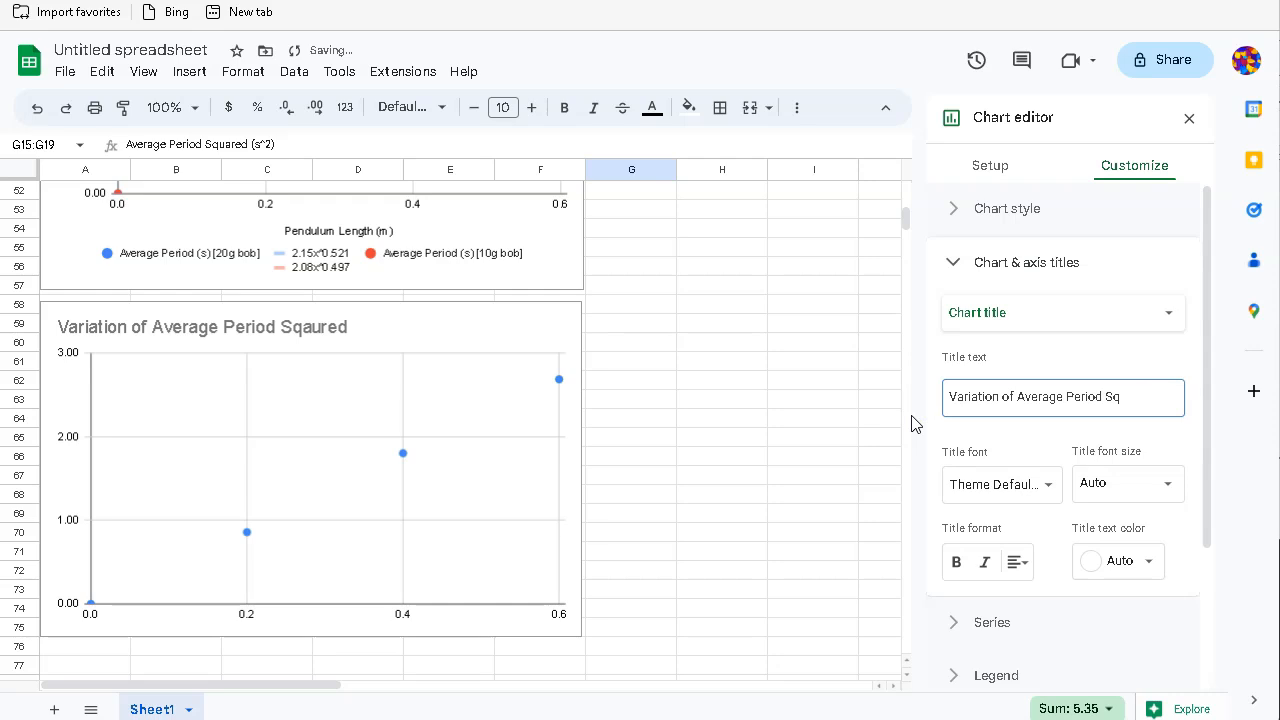
{"action": "type", "text": "uared as a f"}
{"action": "key", "text": "BackSpace"}
{"action": "type", "text": "Pendul"}
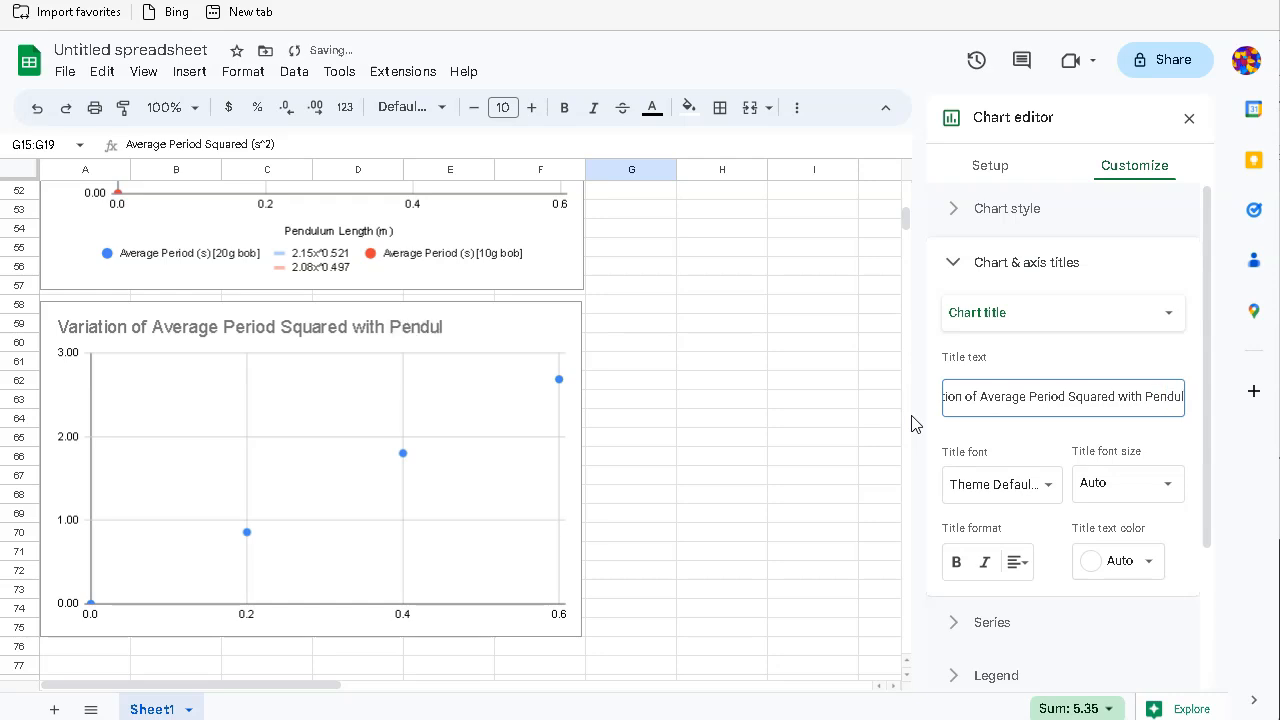
{"action": "type", "text": "um Length"}
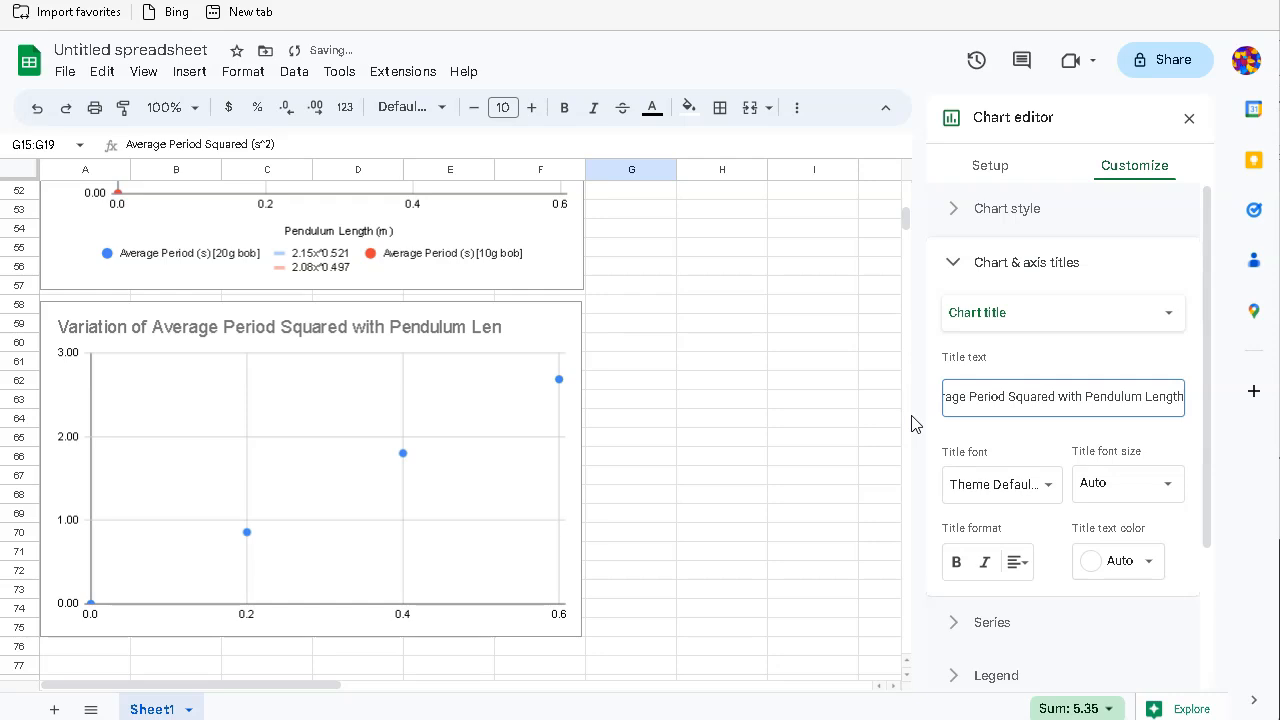
{"action": "type", "text": " for"}
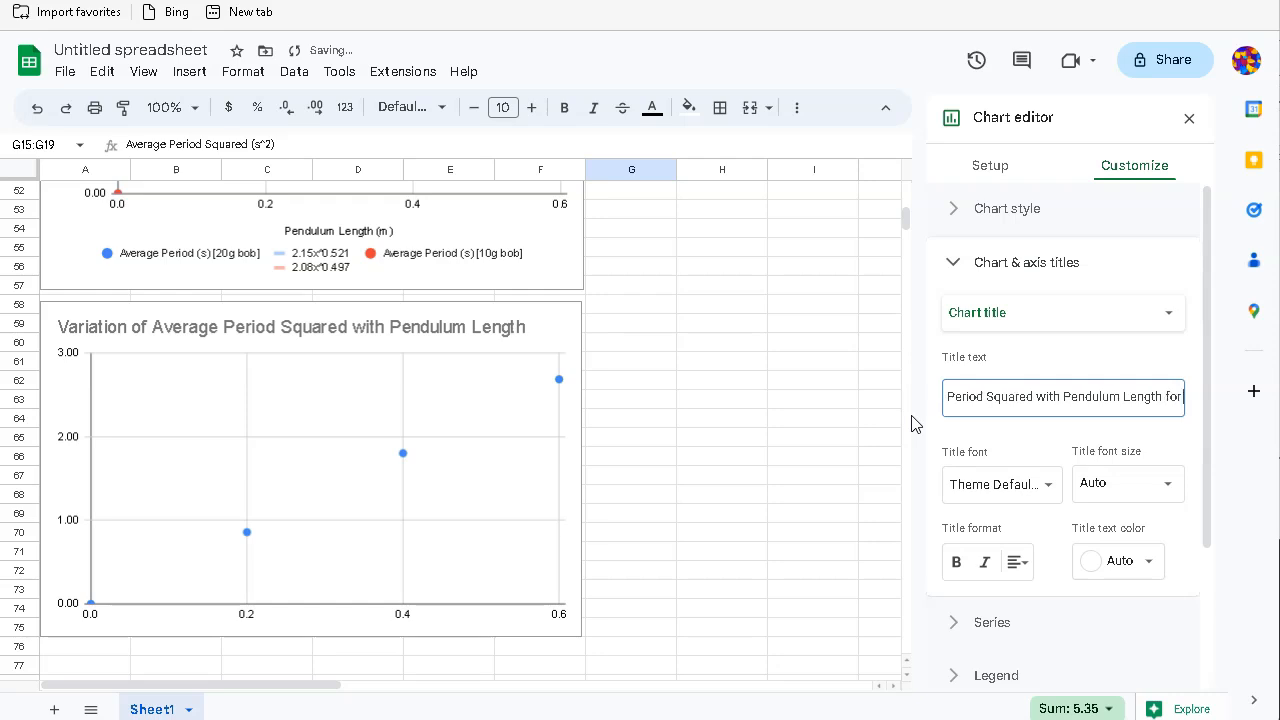
{"action": "type", "text": " a Pendulu"}
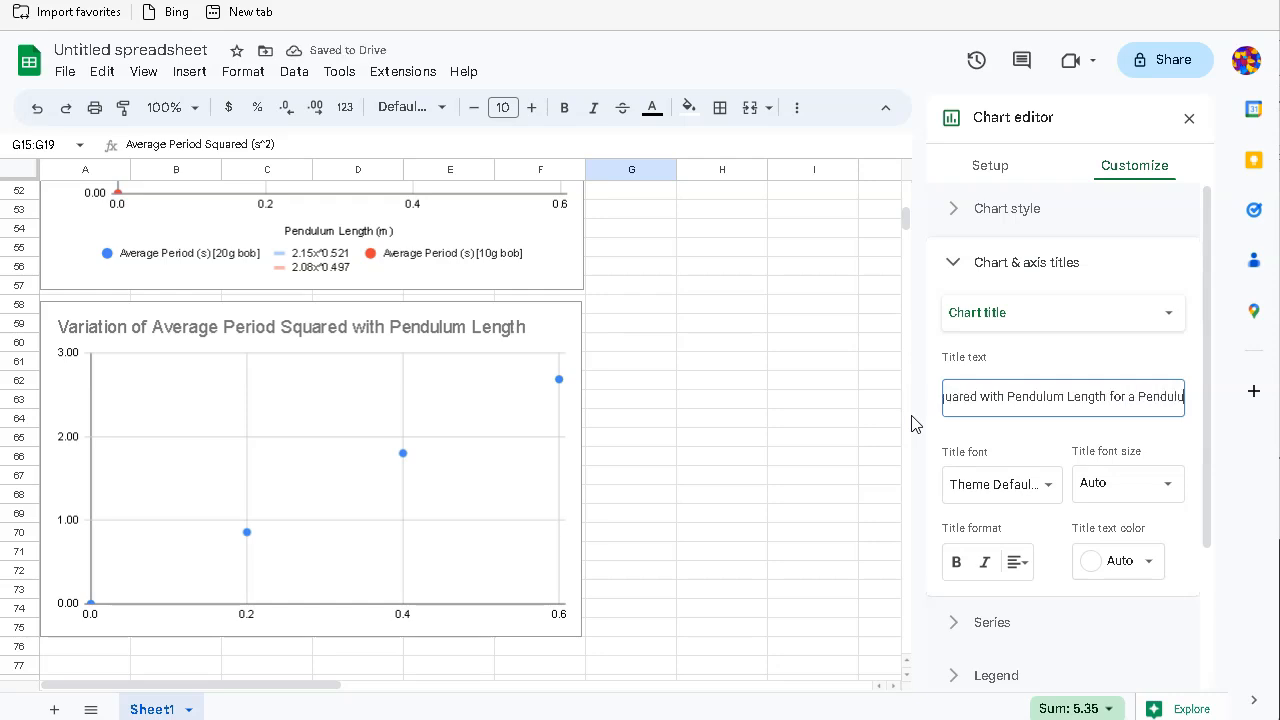
{"action": "type", "text": "m with a 20g"}
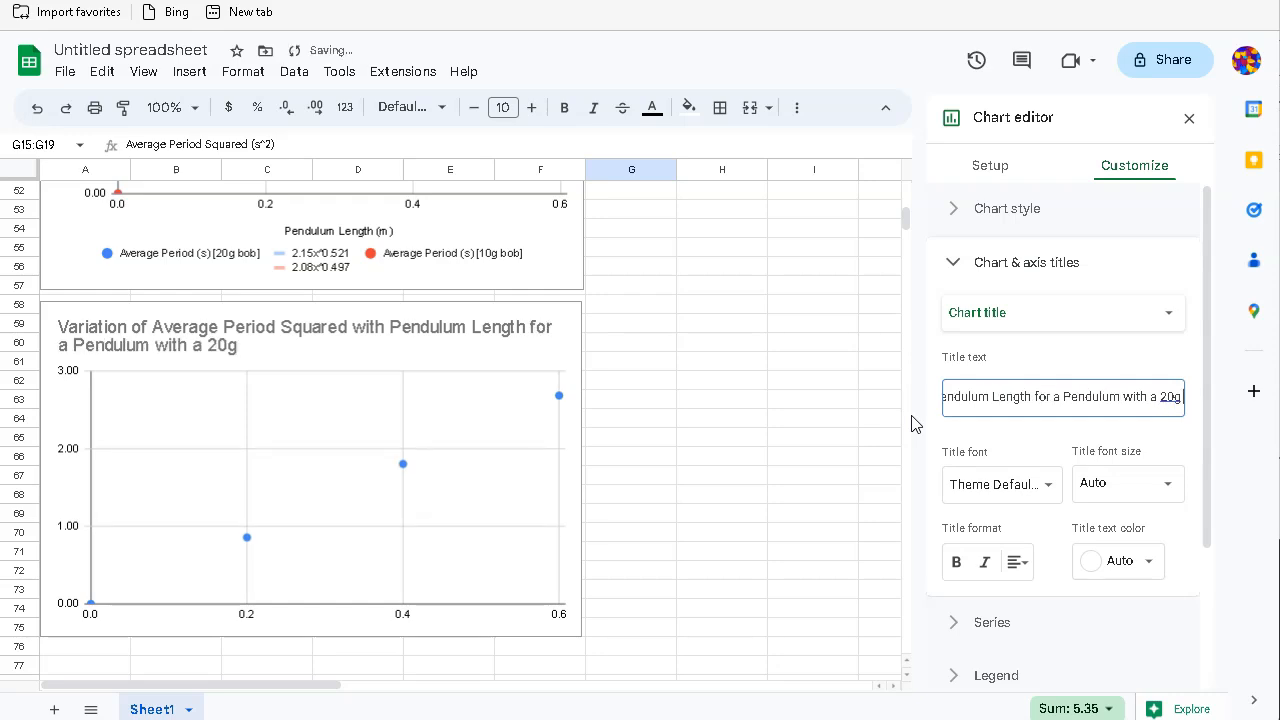
{"action": "type", "text": " Bob"}
{"action": "left_click", "coordinate": [965, 443]}
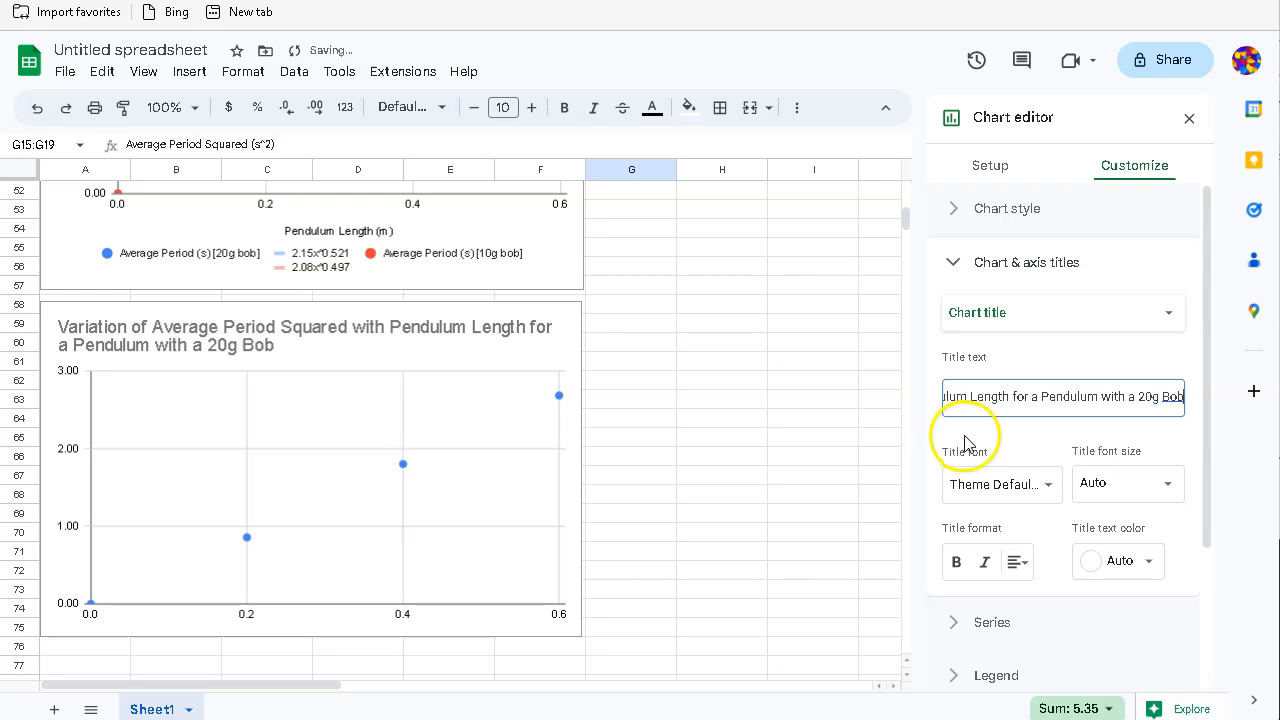
{"action": "left_click", "coordinate": [1014, 562]}
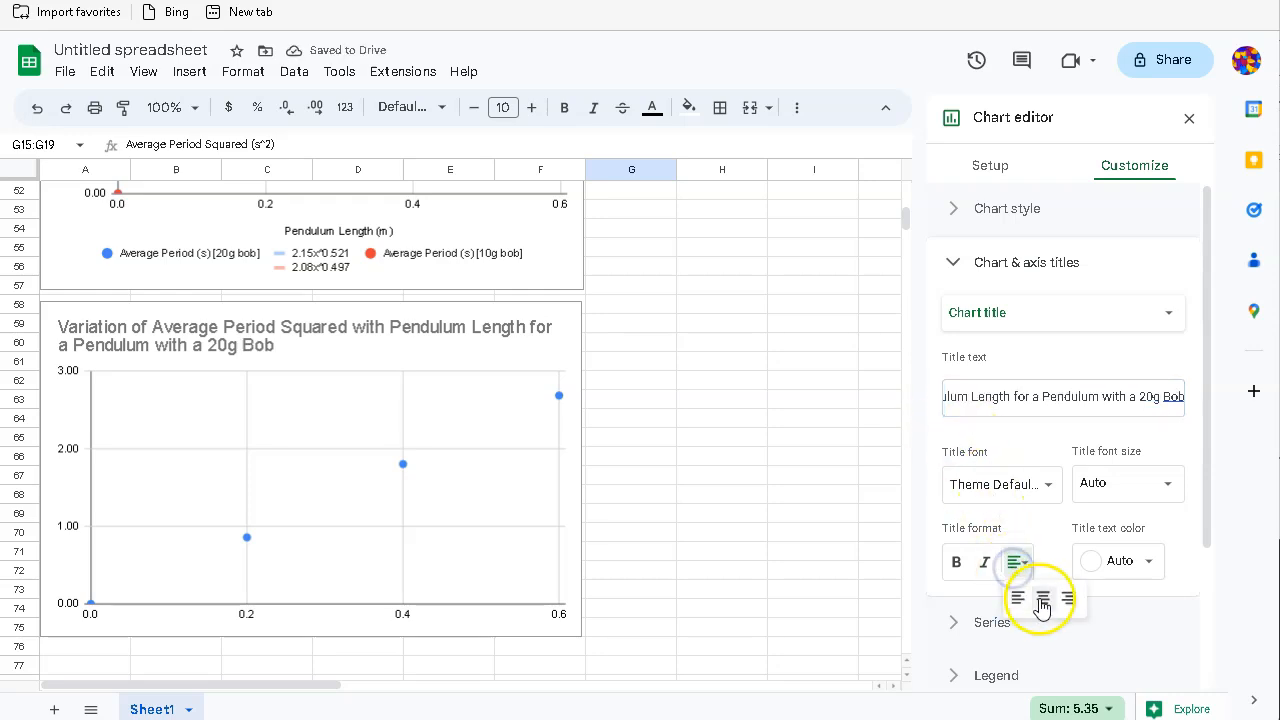
{"action": "left_click", "coordinate": [1042, 600]}
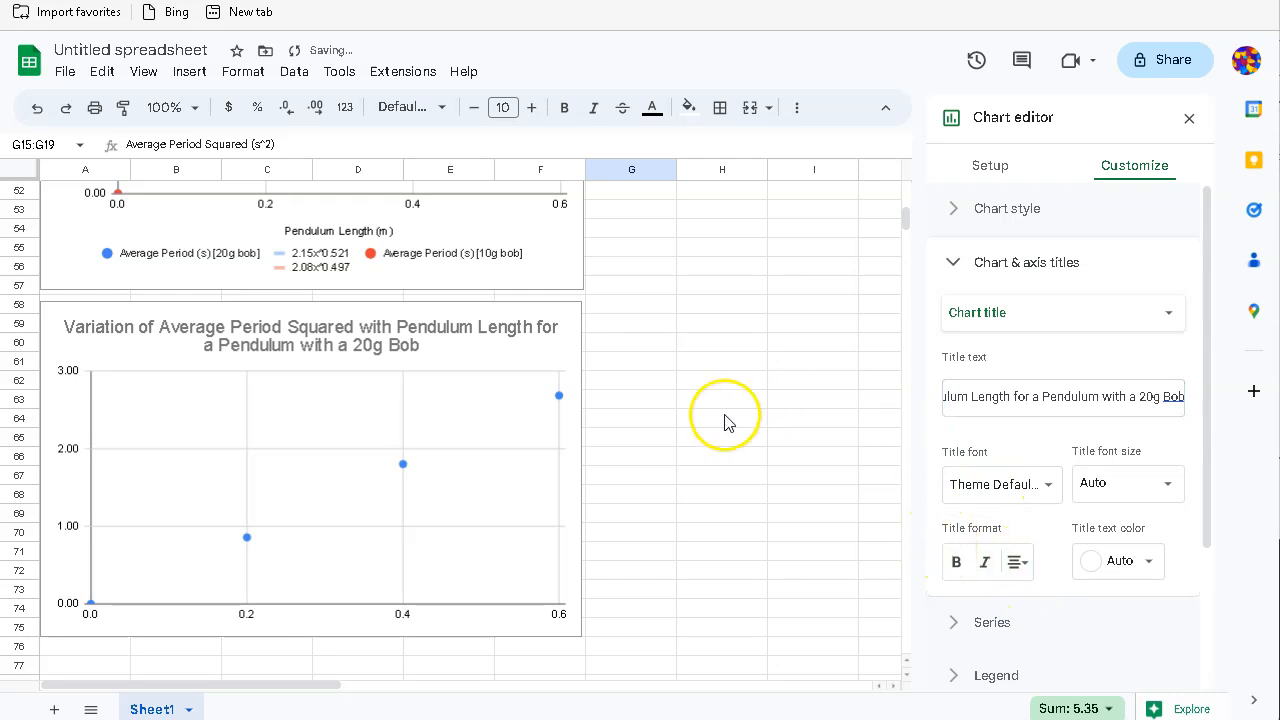
Step: Set the horizontal axis title to 'Pendulum Length (m)'
{"action": "left_click", "coordinate": [975, 314]}
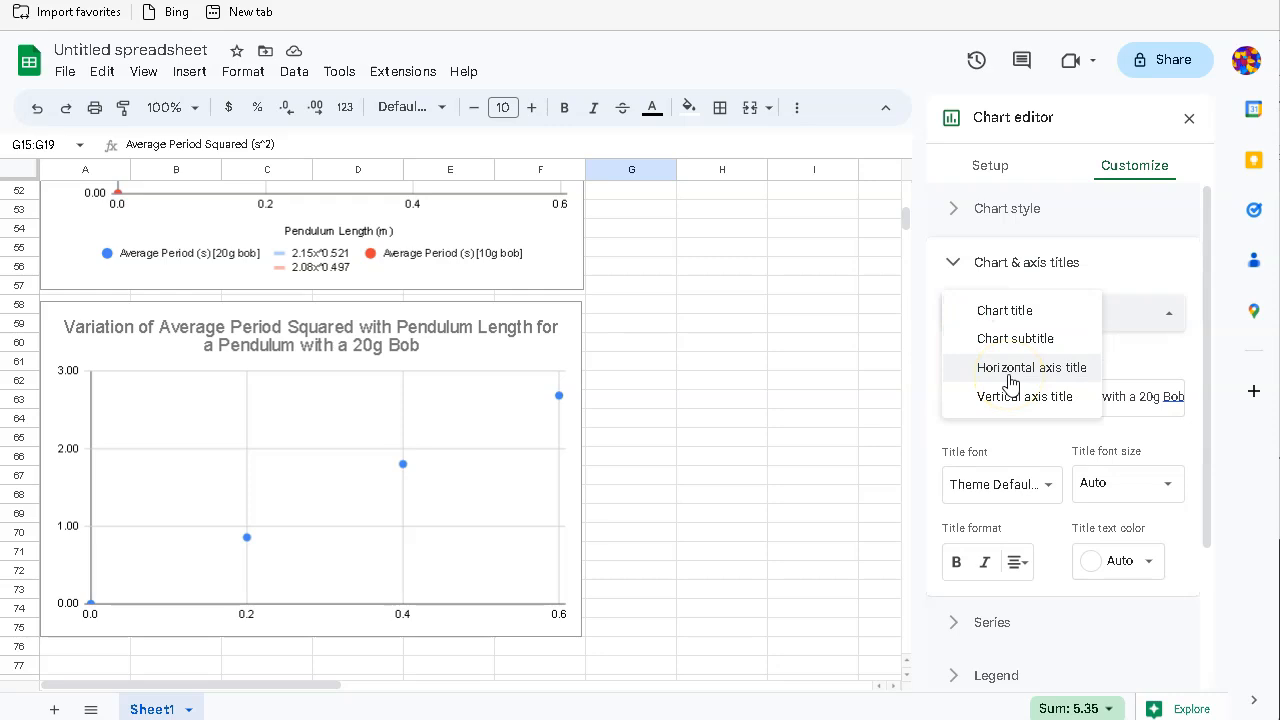
{"action": "left_click", "coordinate": [1019, 378]}
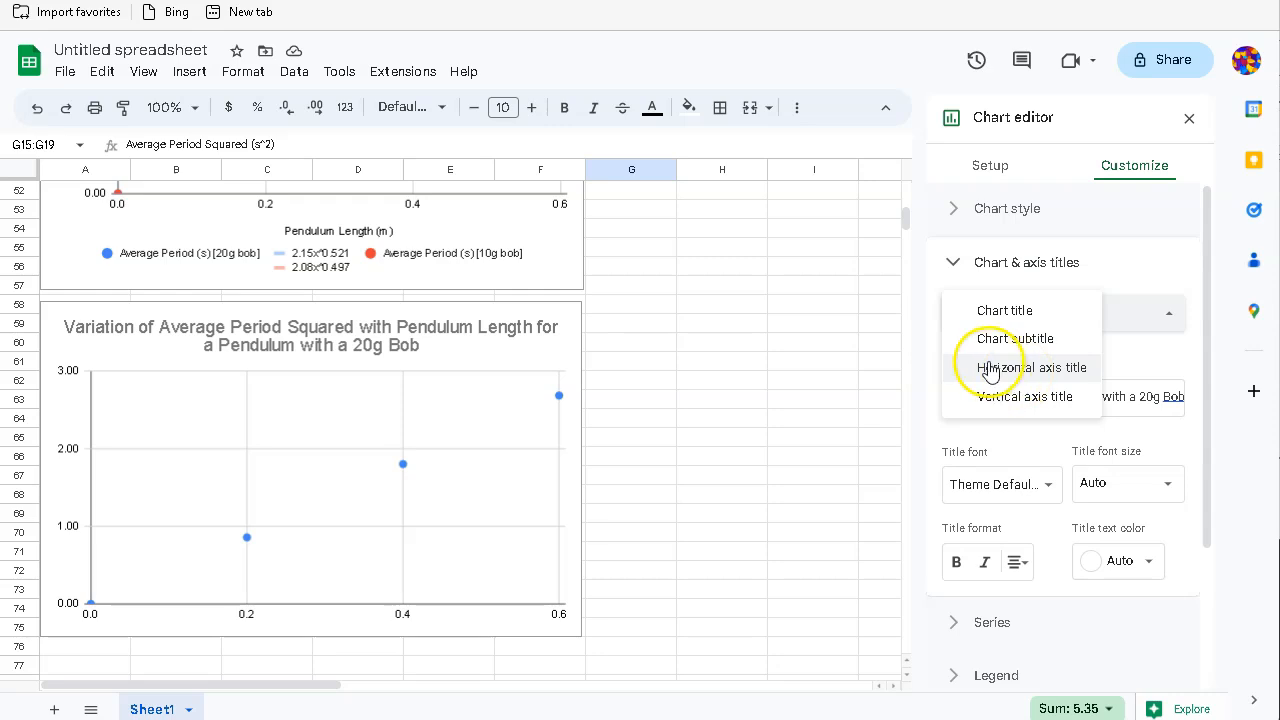
{"action": "left_click", "coordinate": [1017, 368]}
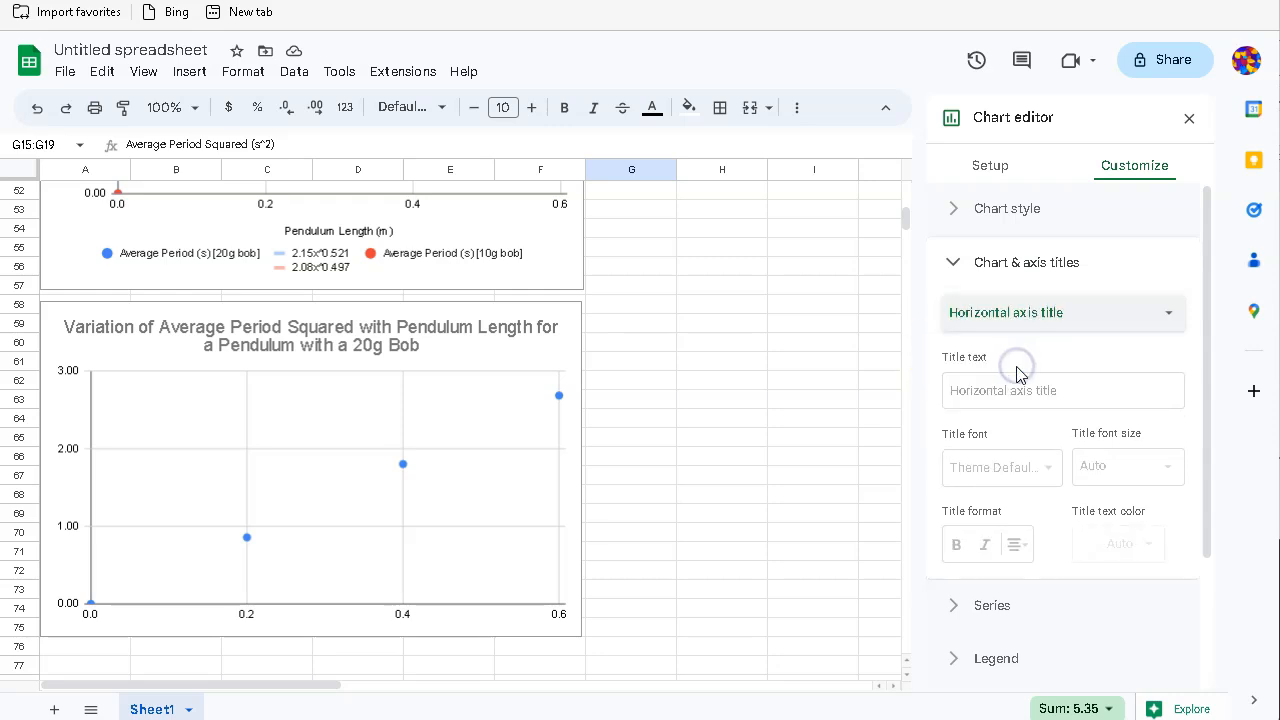
{"action": "left_click", "coordinate": [1008, 388]}
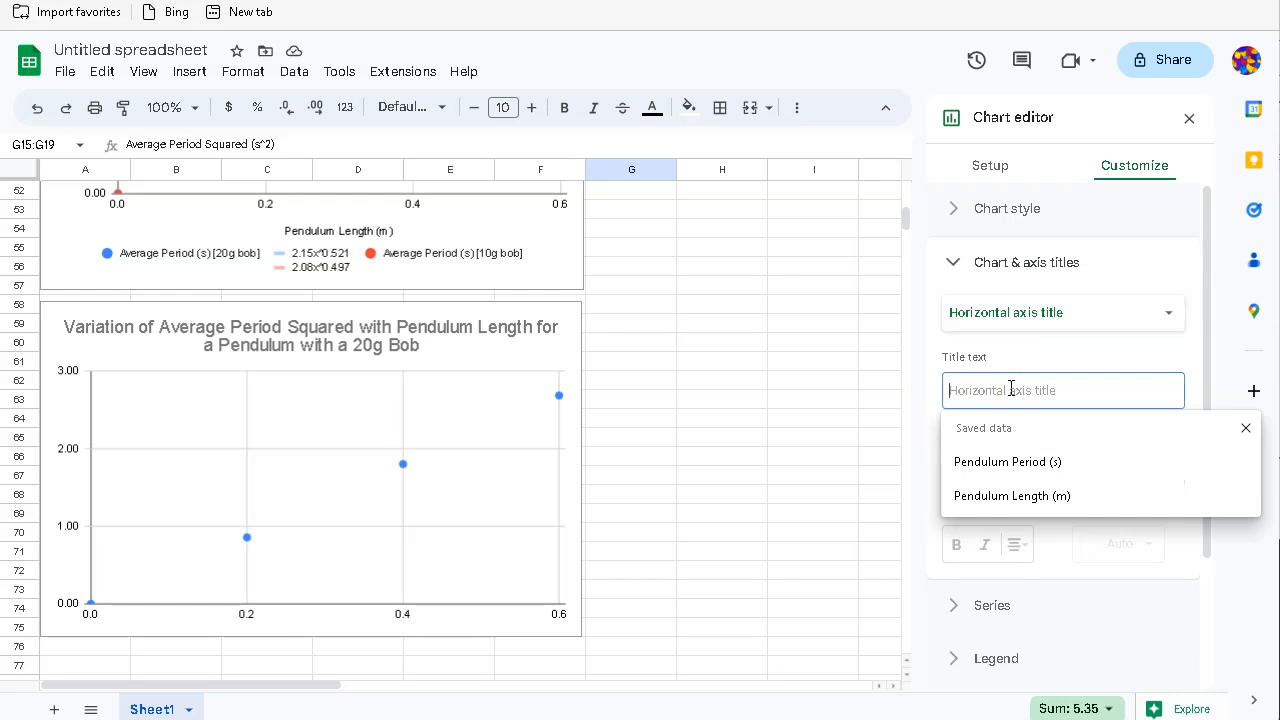
{"action": "type", "text": "Pendulum Le"}
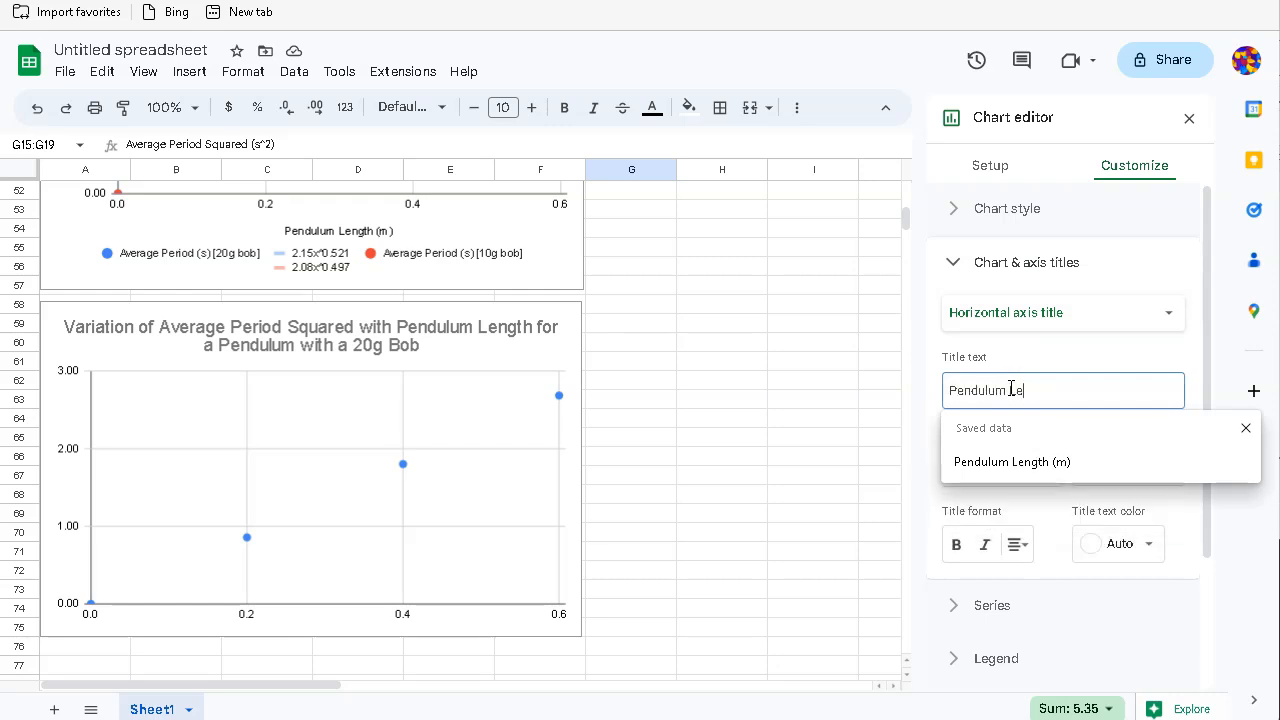
{"action": "type", "text": "ngth (m)"}
Step: Set the vertical axis title to 'Pendulum Period Squared (s^2)'
{"action": "left_click", "coordinate": [996, 314]}
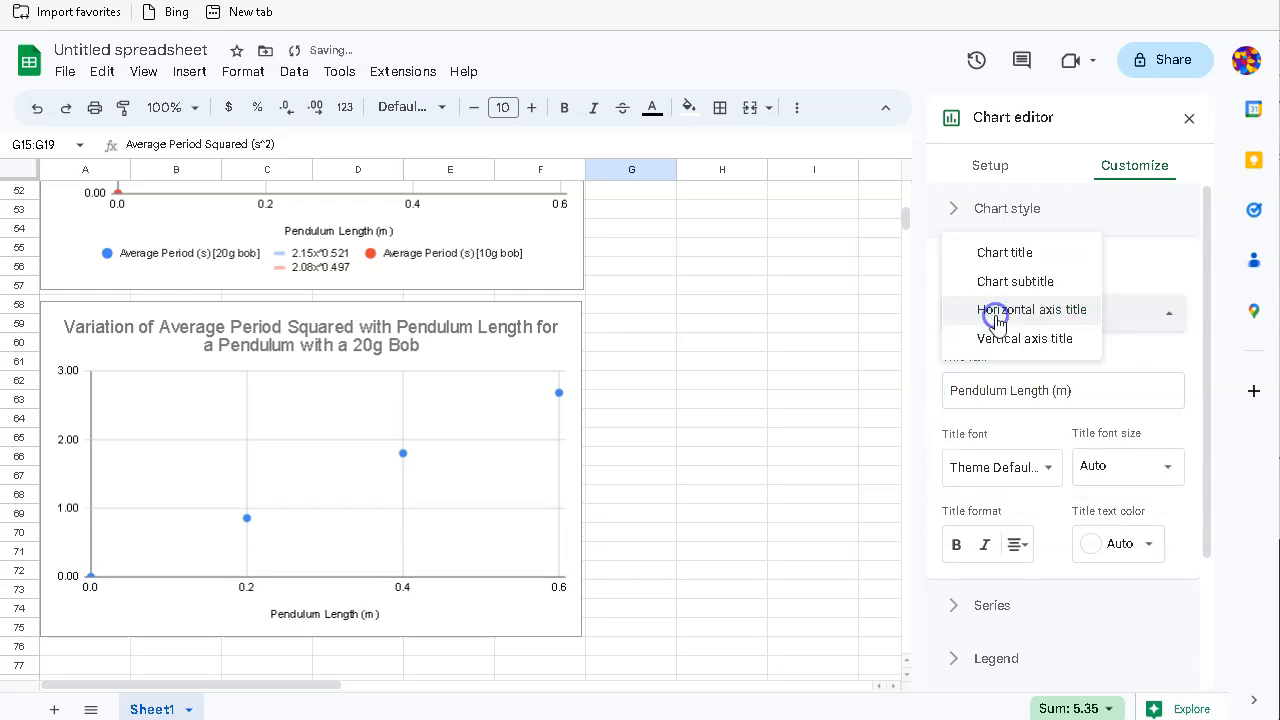
{"action": "left_click", "coordinate": [1000, 338]}
{"action": "left_click", "coordinate": [1015, 391]}
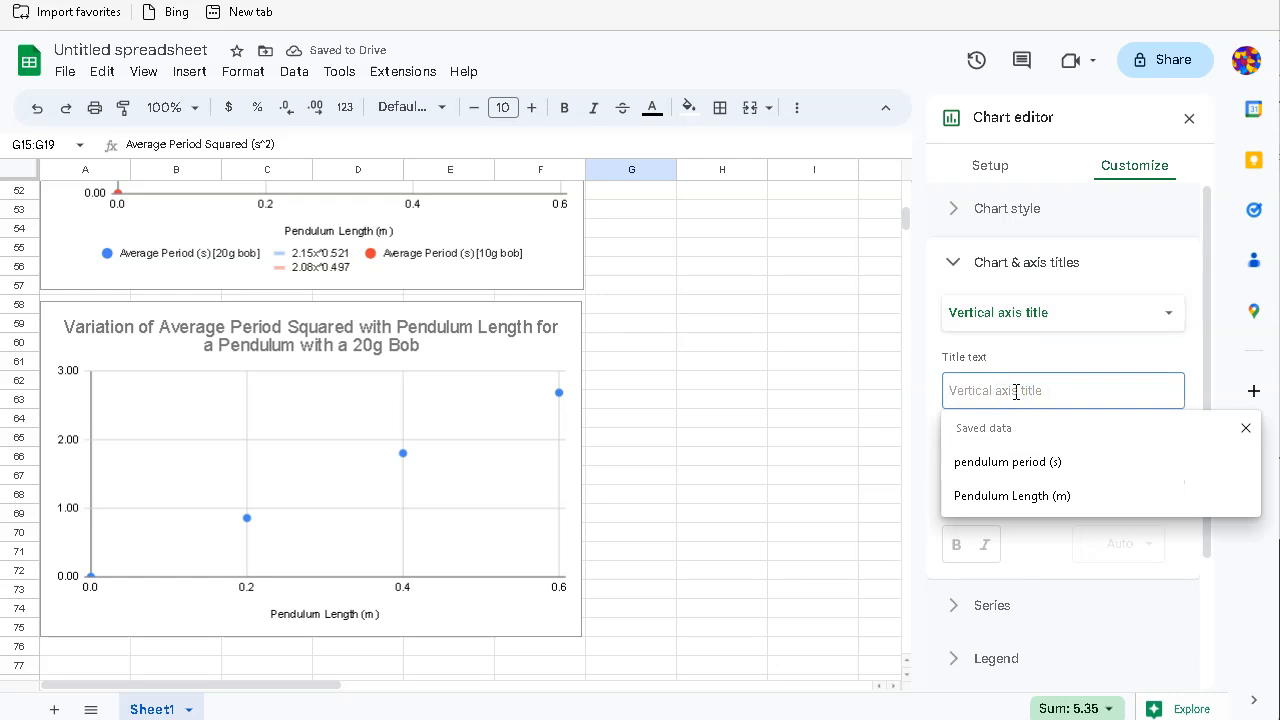
{"action": "type", "text": "Peri"}
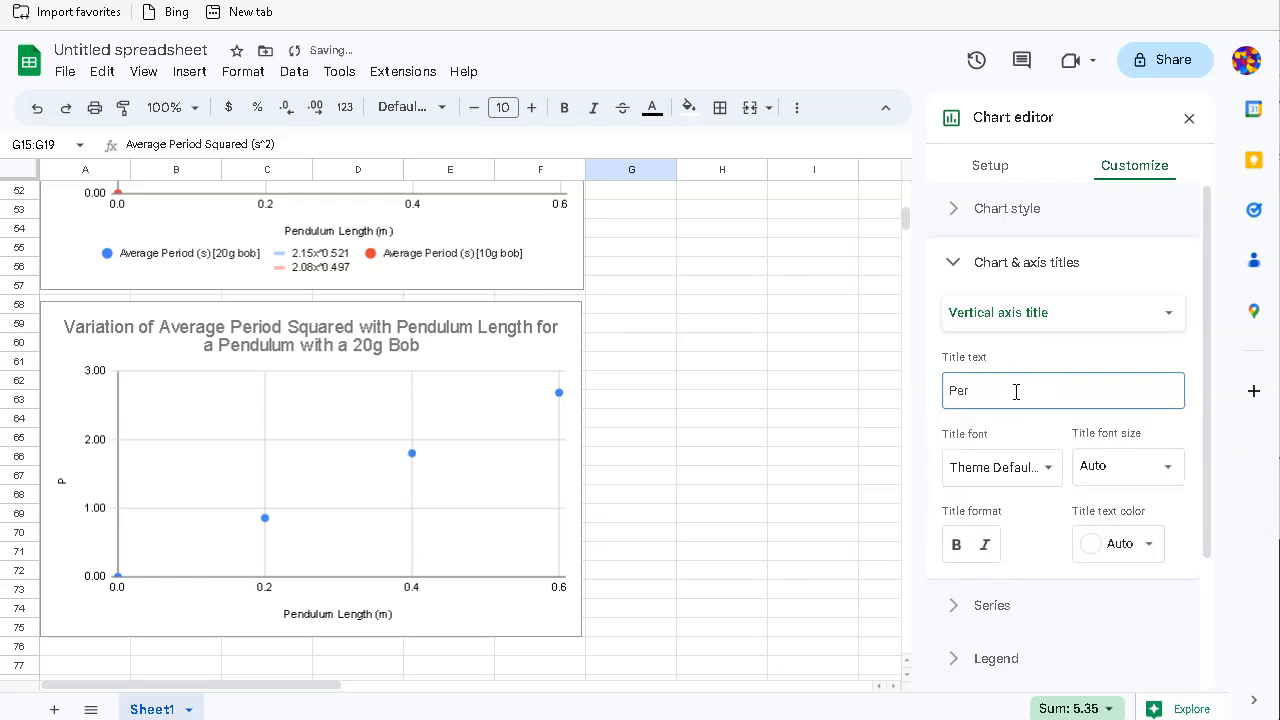
{"action": "key", "text": "BackSpace"}
{"action": "type", "text": "ndulu"}
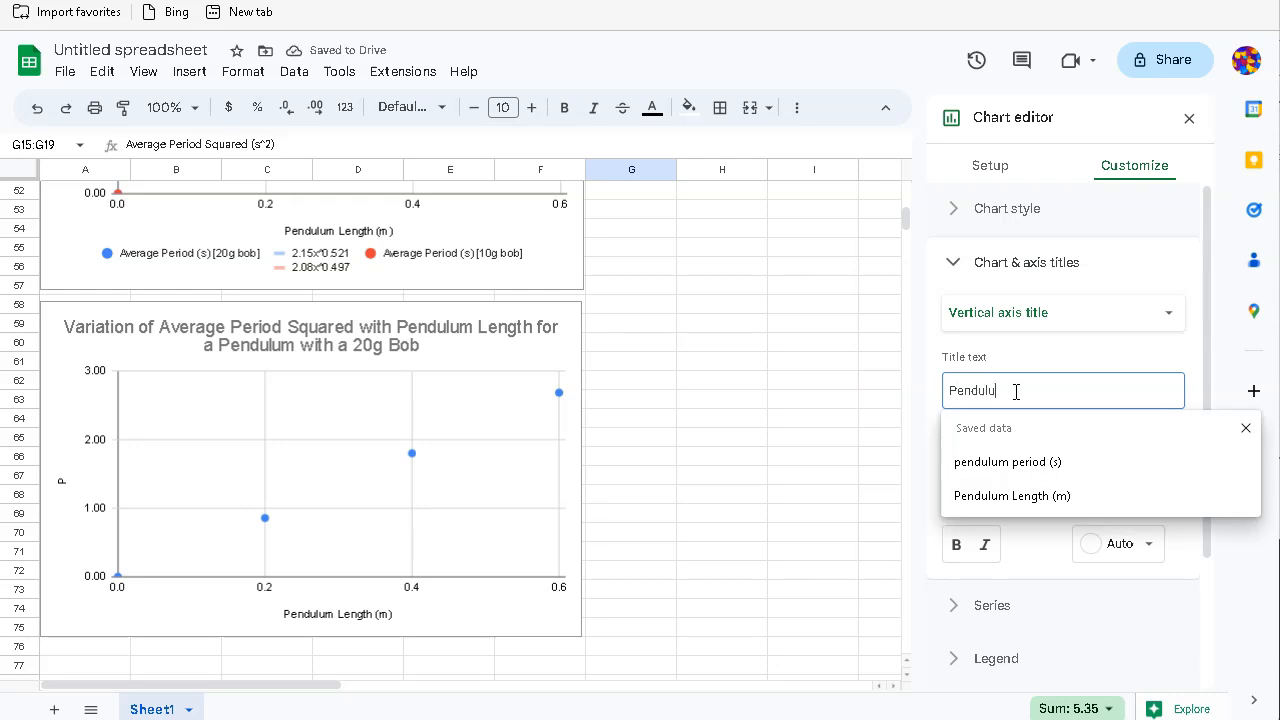
{"action": "type", "text": "m Period "}
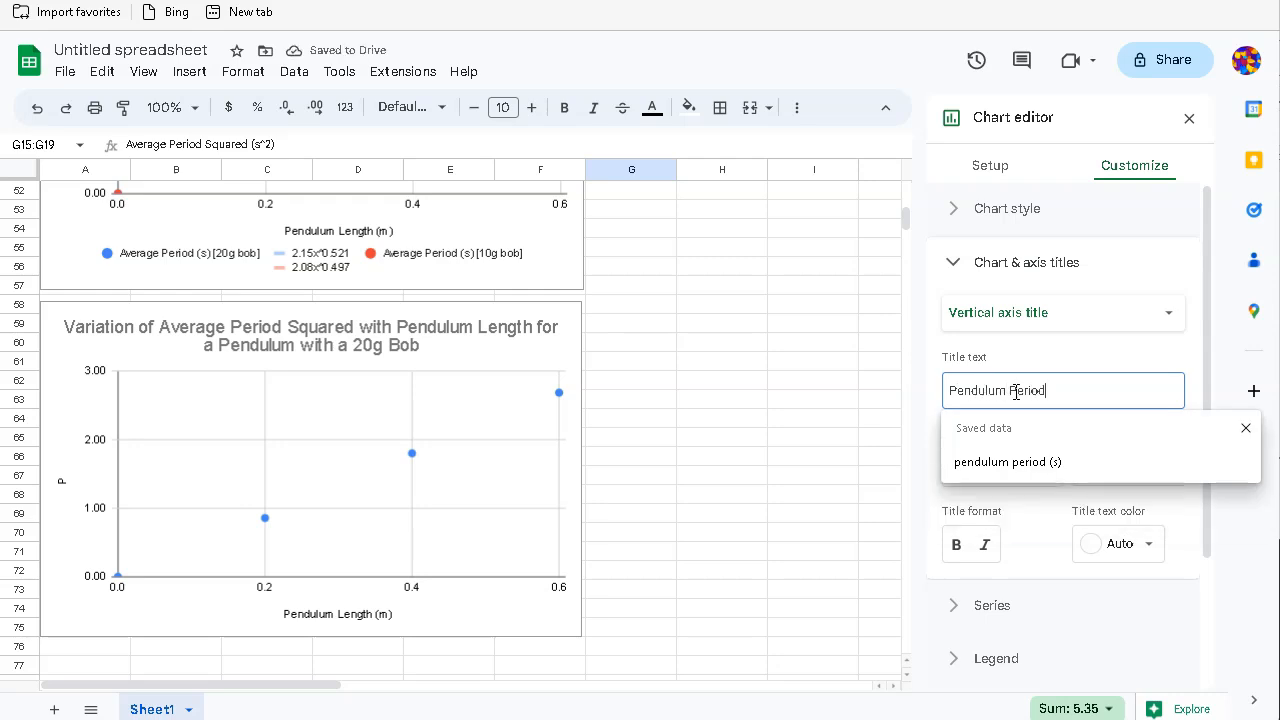
{"action": "type", "text": "Sq"}
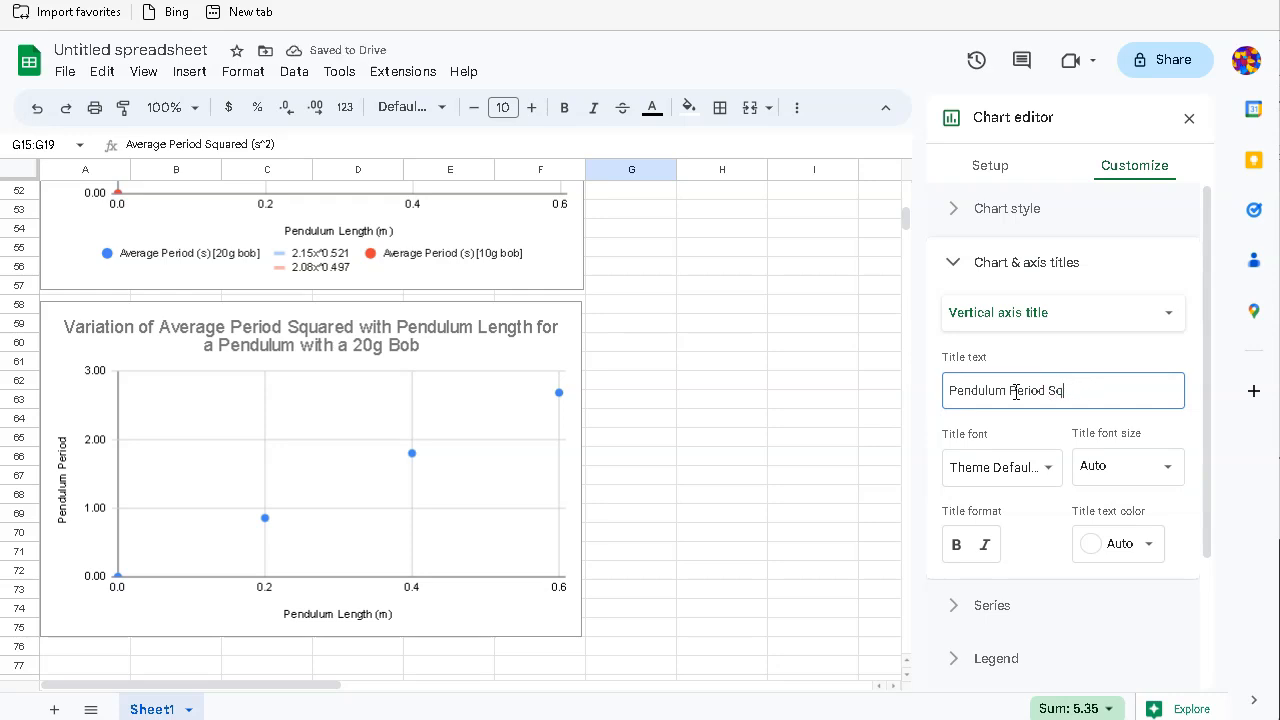
{"action": "type", "text": "uared (s^2"}
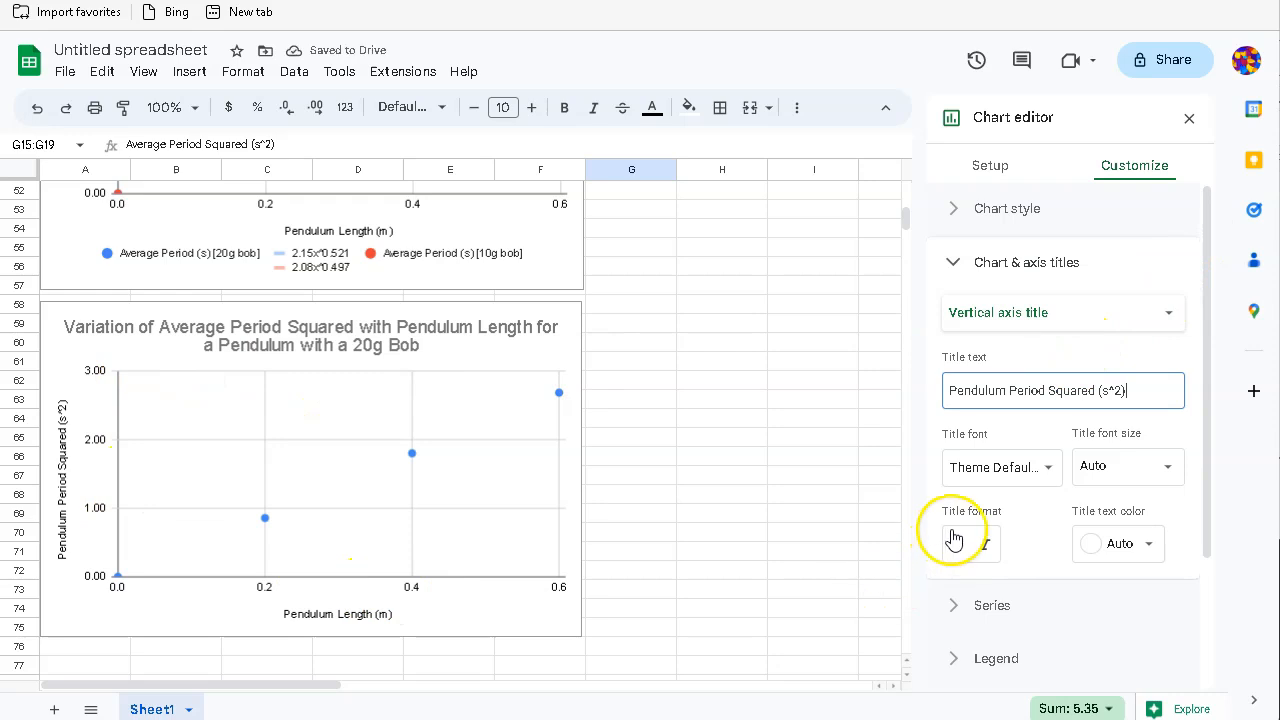
{"action": "left_click", "coordinate": [971, 604]}
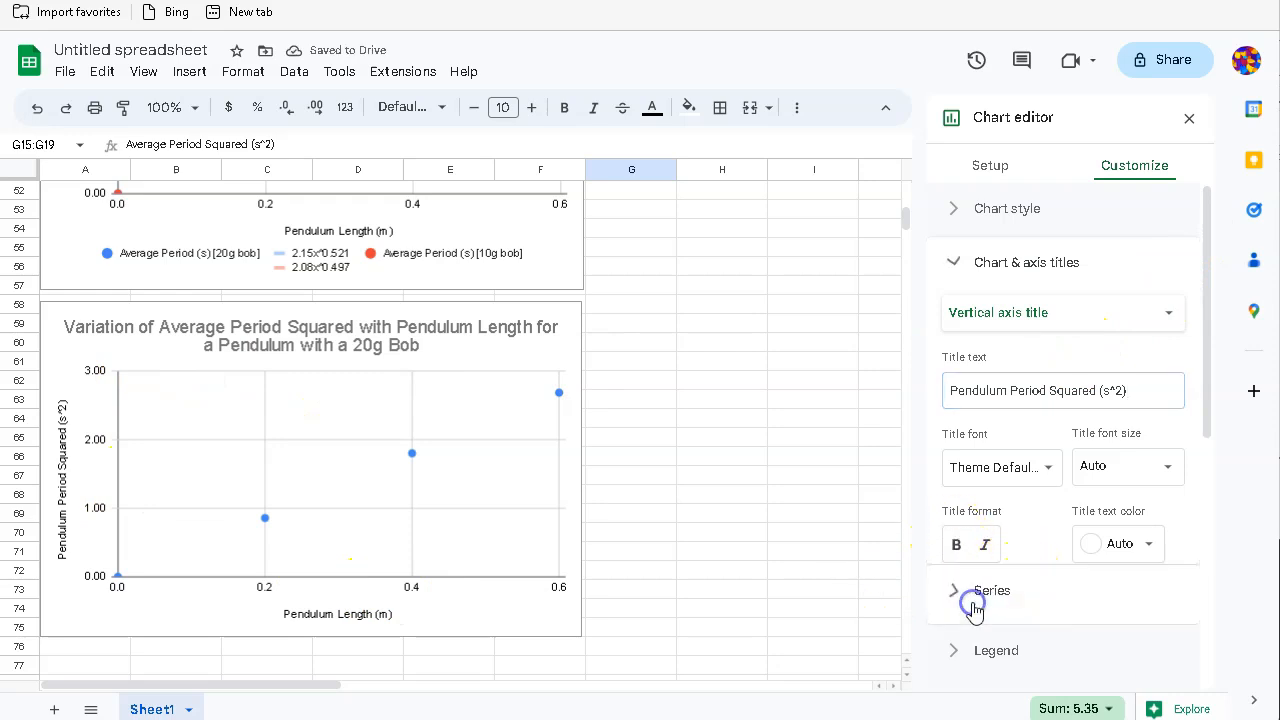
Step: Add a linear trendline labelled with its equation, 4.51*x + -0.014
{"action": "scroll", "coordinate": [1008, 530], "scroll_direction": "down", "scroll_amount": 3}
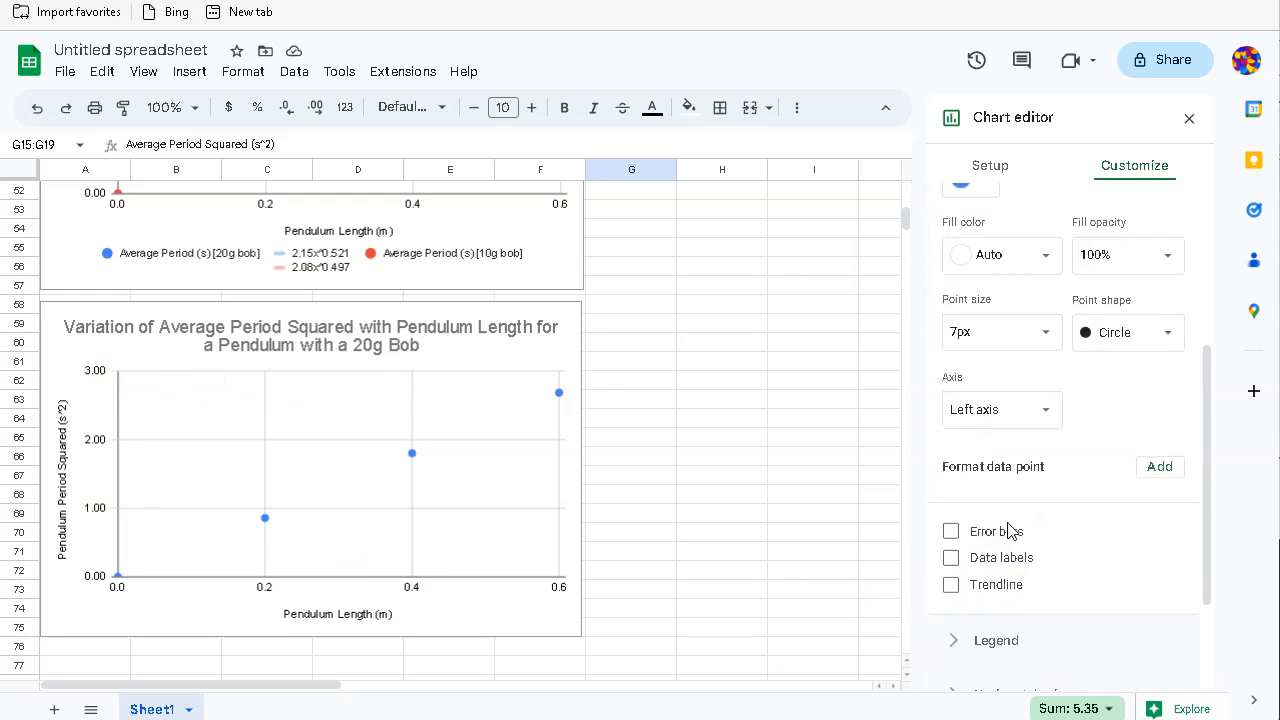
{"action": "left_click", "coordinate": [951, 586]}
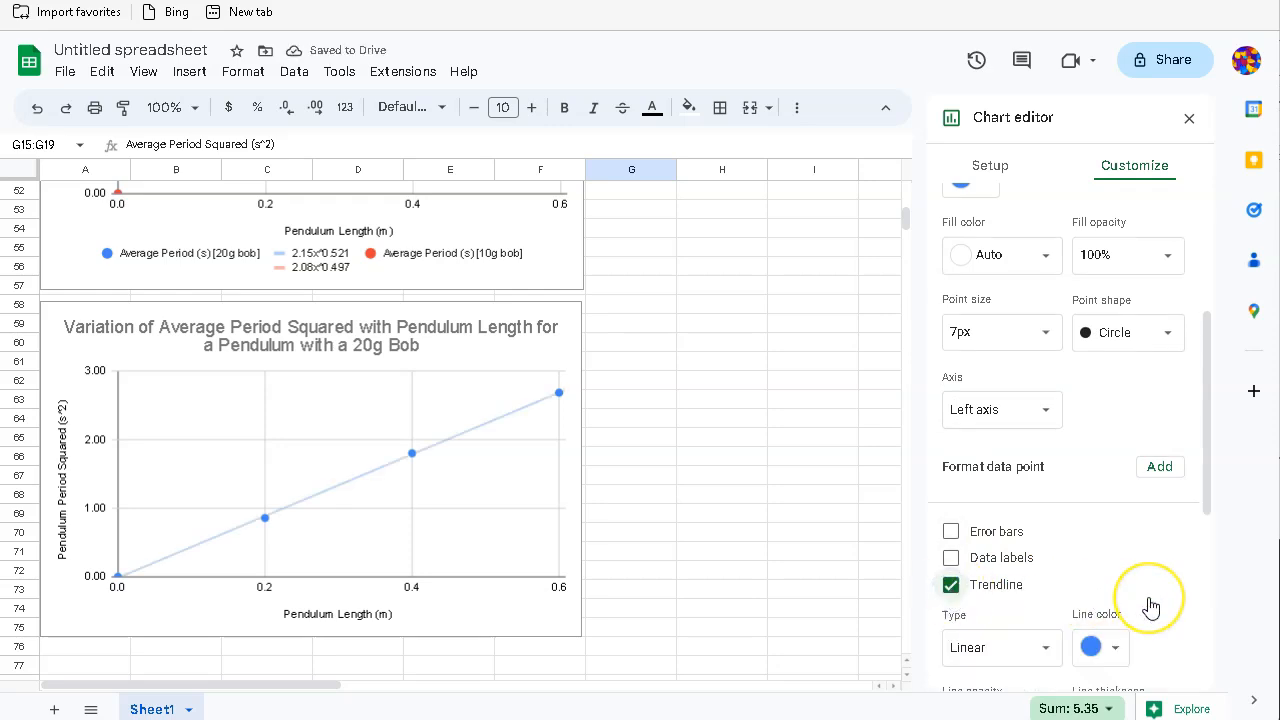
{"action": "scroll", "coordinate": [1151, 606], "scroll_direction": "down", "scroll_amount": 2}
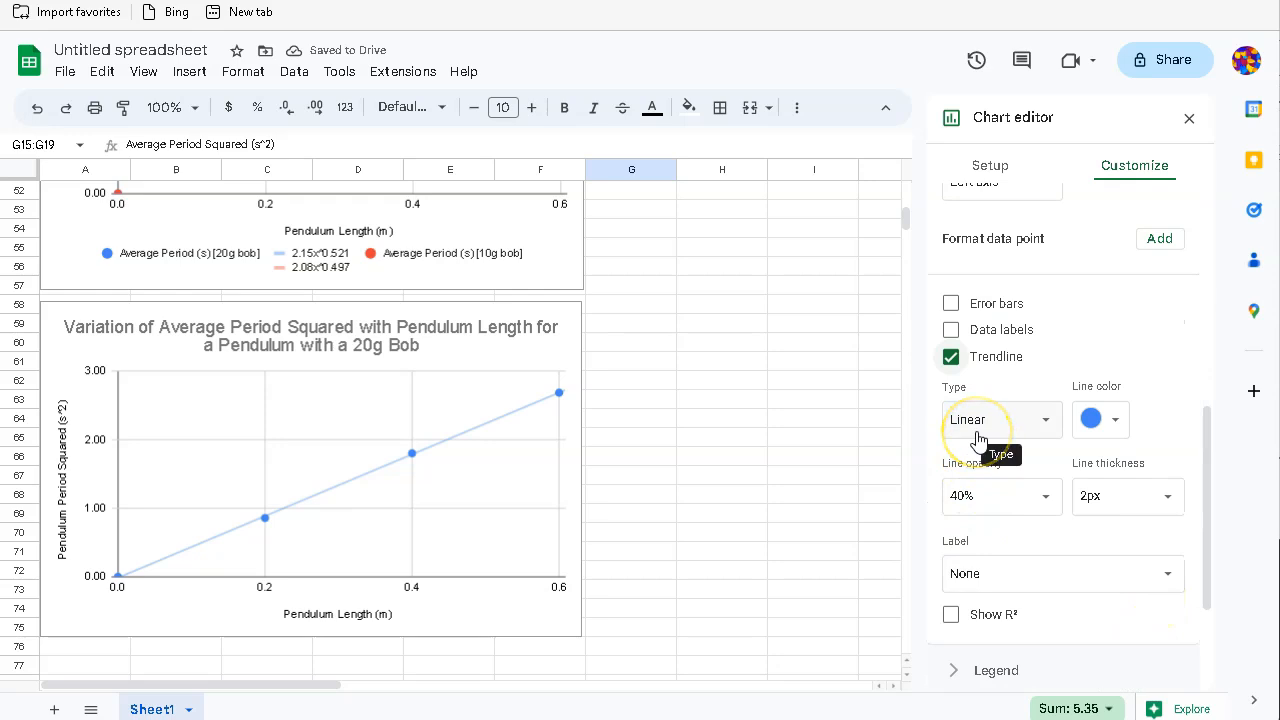
{"action": "left_click", "coordinate": [1062, 585]}
{"action": "left_click", "coordinate": [1008, 628]}
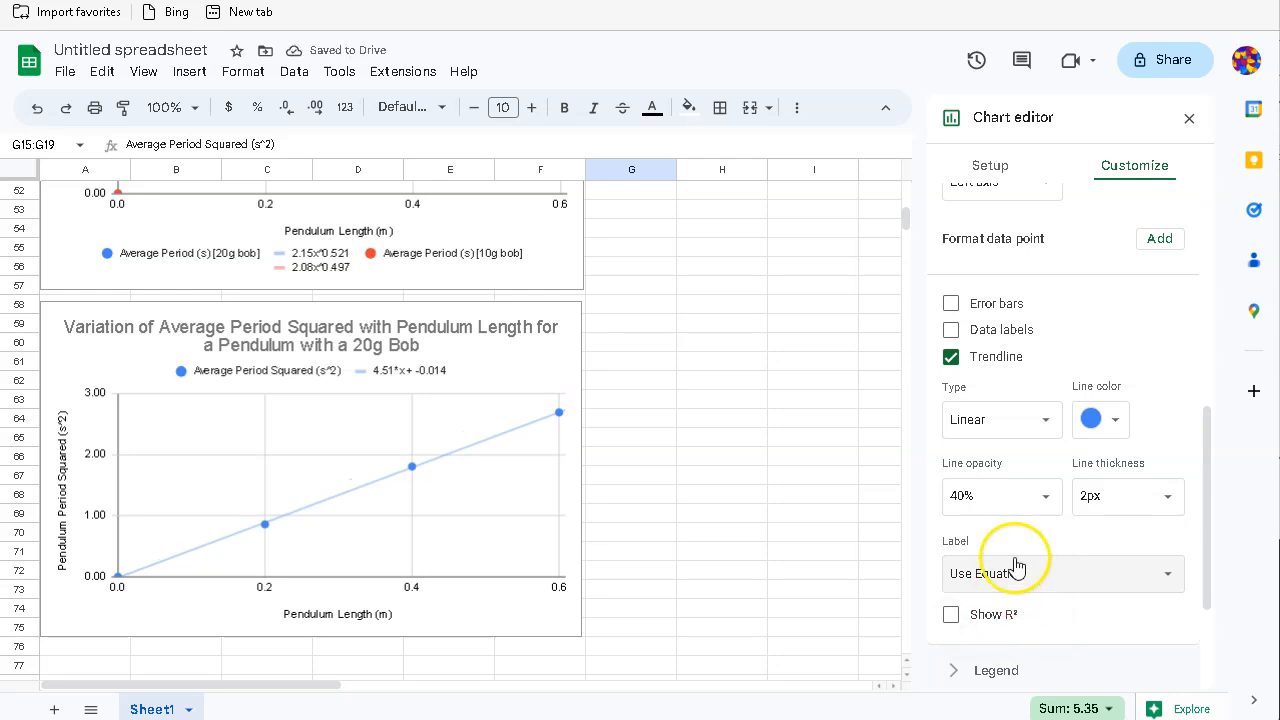
{"action": "scroll", "coordinate": [1020, 567], "scroll_direction": "down", "scroll_amount": 2}
Step: Move the legend to the bottom of the chart and close the chart editor
{"action": "left_click", "coordinate": [960, 524]}
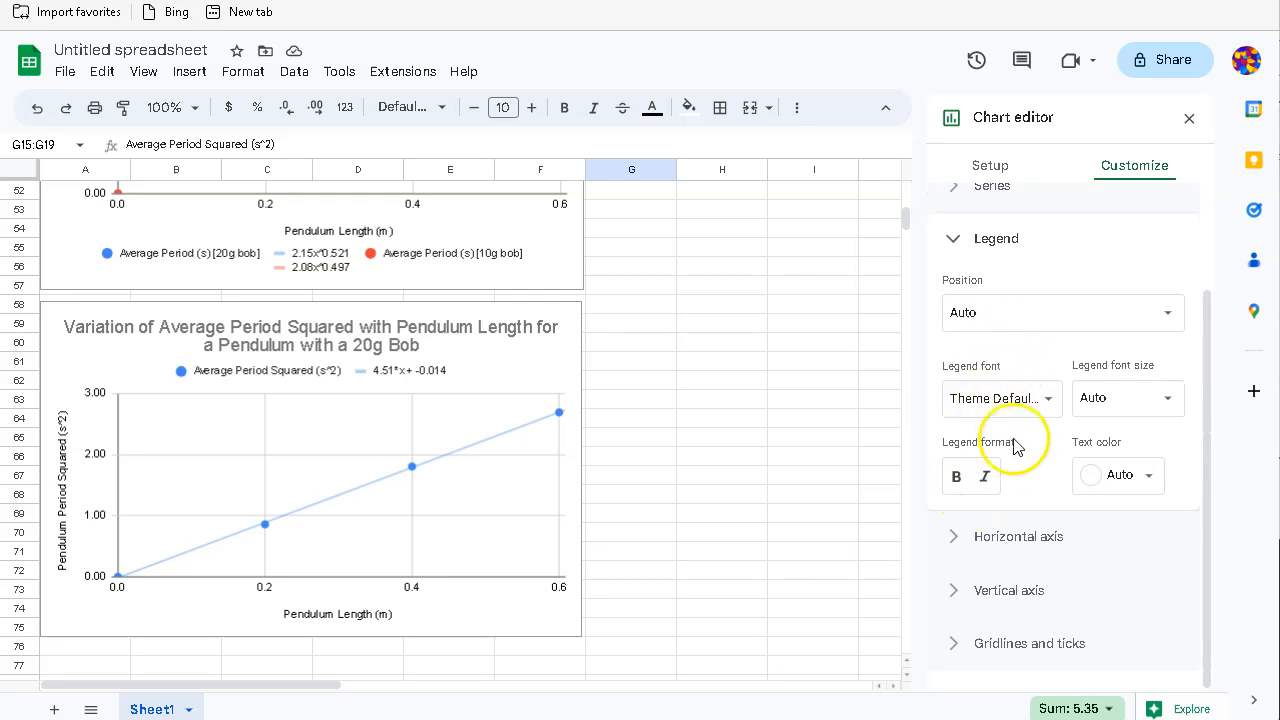
{"action": "left_click", "coordinate": [992, 314]}
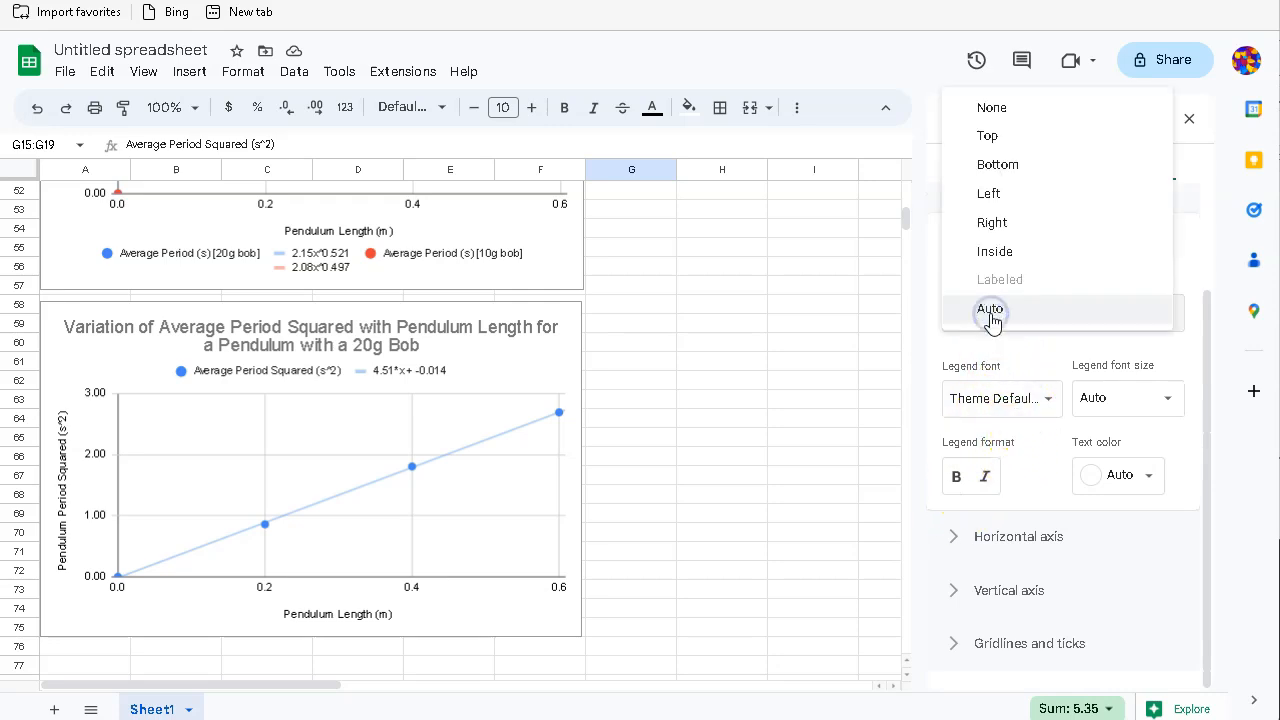
{"action": "left_click", "coordinate": [990, 166]}
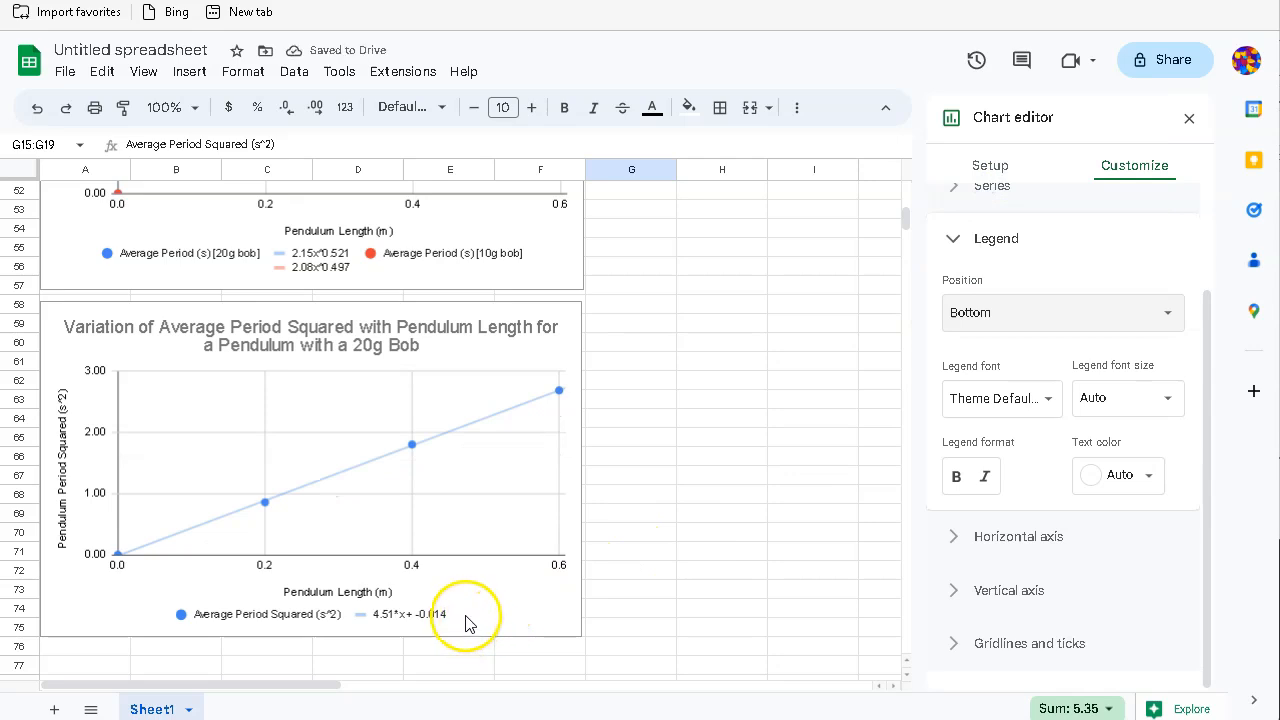
{"action": "left_click", "coordinate": [754, 383]}
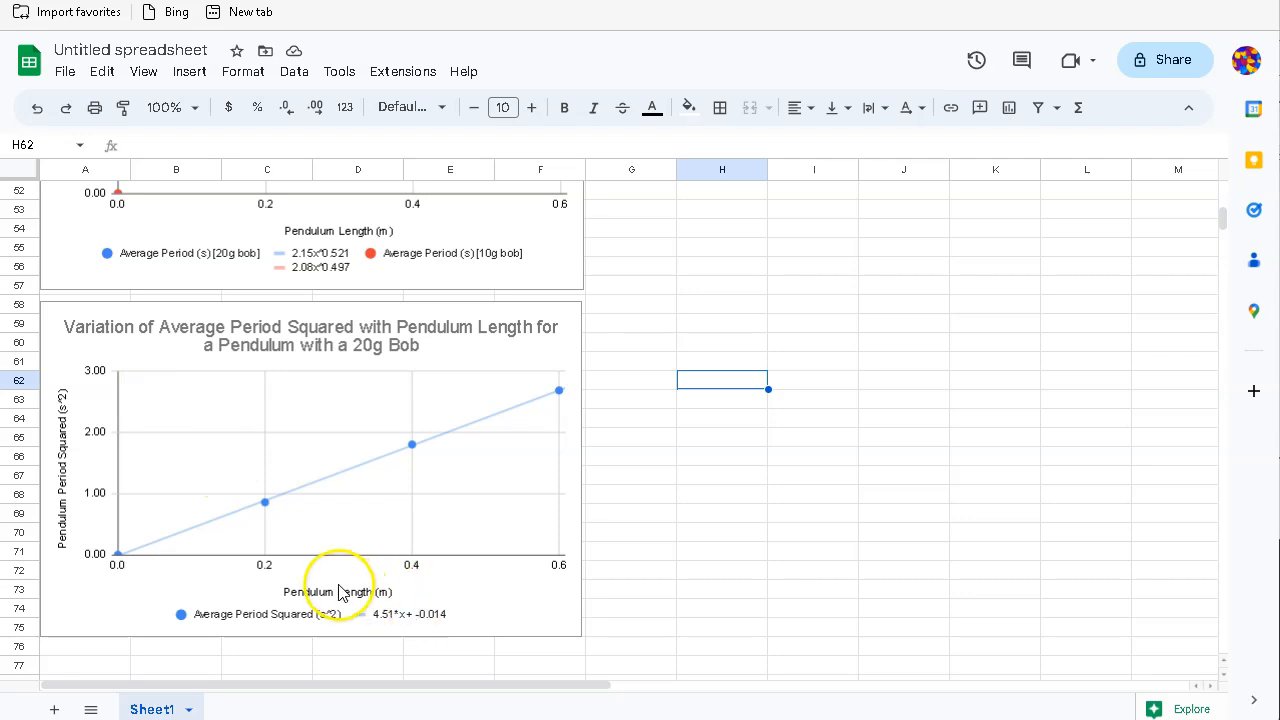
Step: Zoom in and scroll to view the Pendulum Investigations chart with its 4.51*x + -0.014 trendline
{"action": "scroll", "coordinate": [765, 600], "scroll_direction": "up", "scroll_amount": 4}
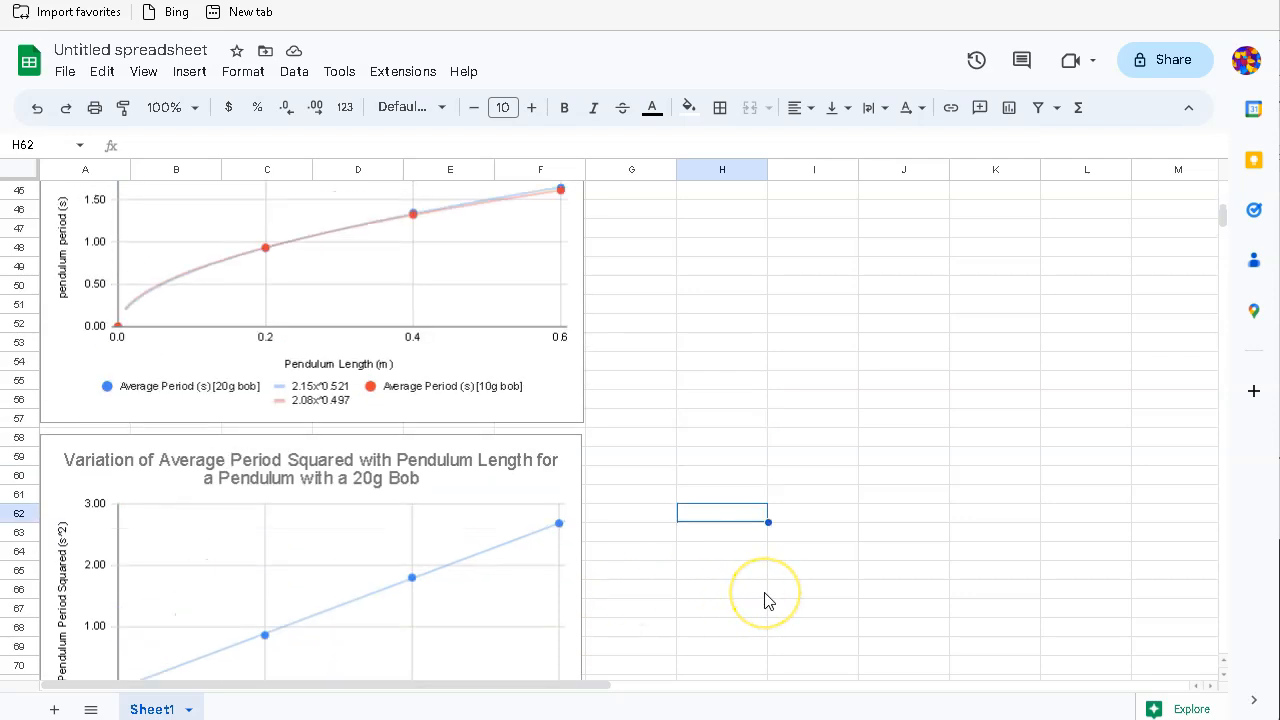
{"action": "scroll", "coordinate": [765, 600], "scroll_direction": "down", "scroll_amount": 7}
{"action": "scroll", "coordinate": [765, 600], "scroll_direction": "up", "scroll_amount": 2}
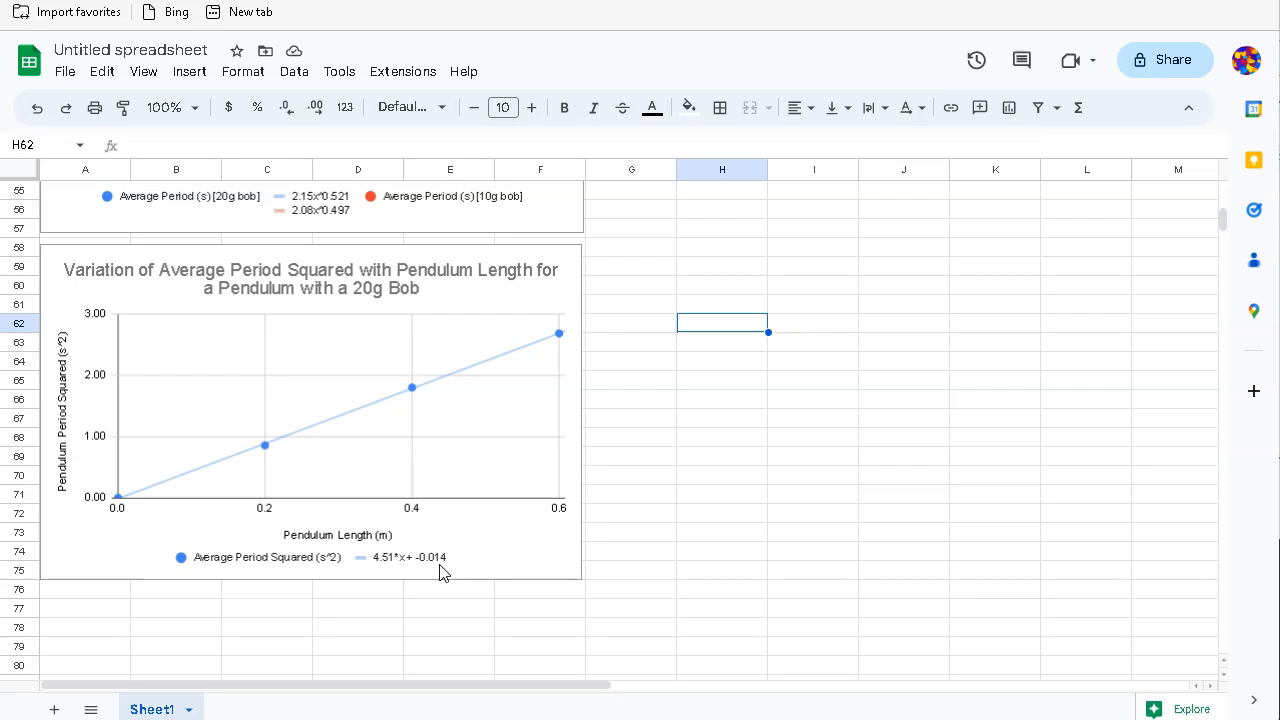
{"action": "key", "text": "ctrl+plus"}
{"action": "key", "text": "ctrl+plus"}
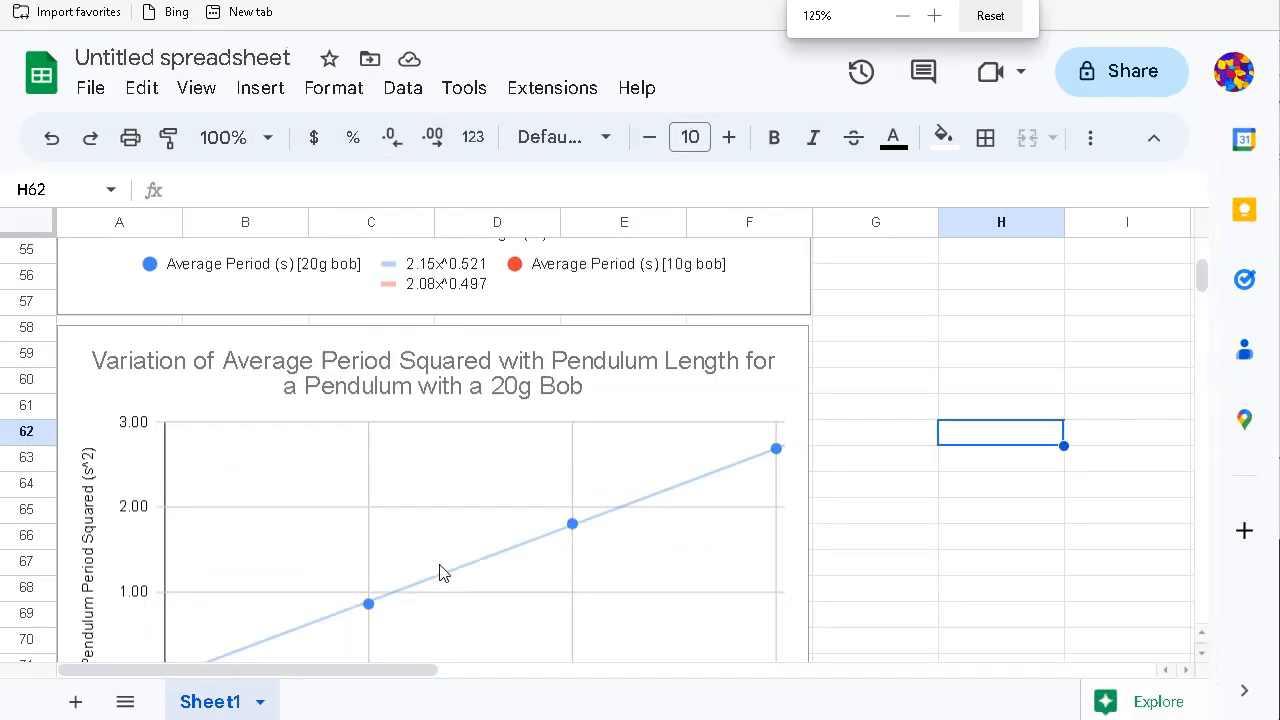
{"action": "scroll", "coordinate": [400, 610], "scroll_direction": "down", "scroll_amount": 5}
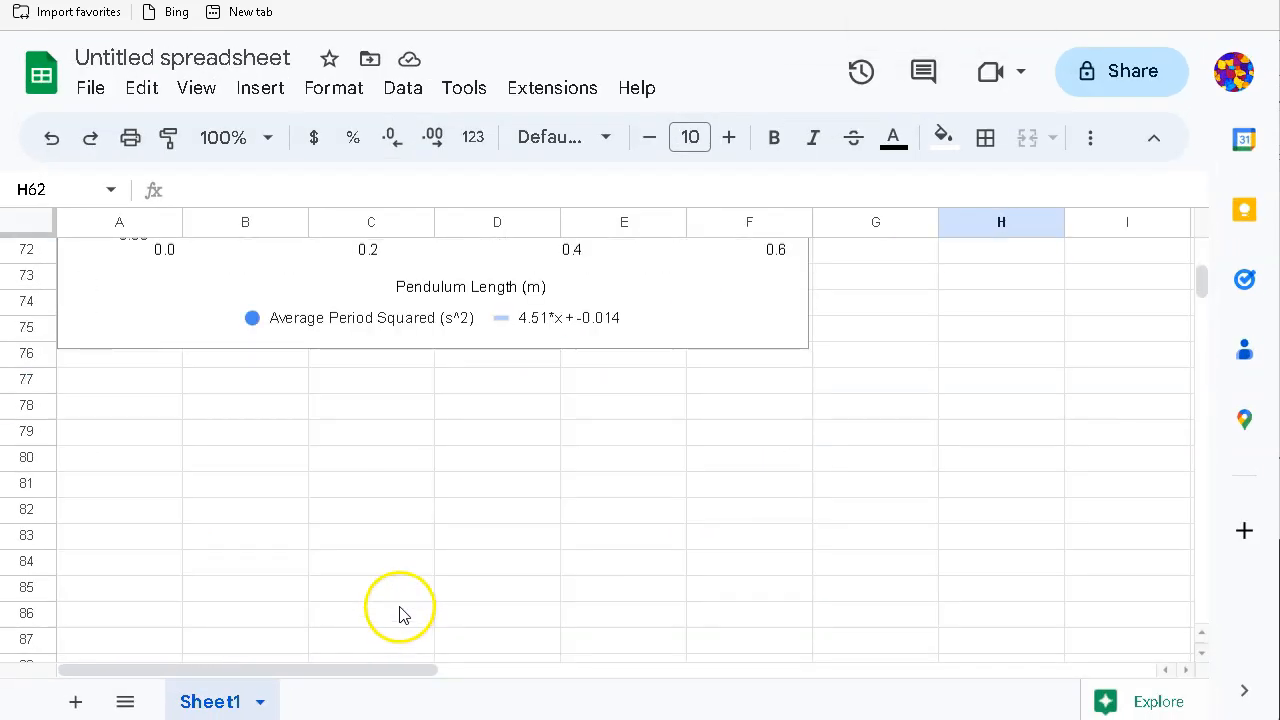
{"action": "scroll", "coordinate": [557, 427], "scroll_direction": "up", "scroll_amount": 1}
{"action": "scroll", "coordinate": [555, 425], "scroll_direction": "up", "scroll_amount": 3}
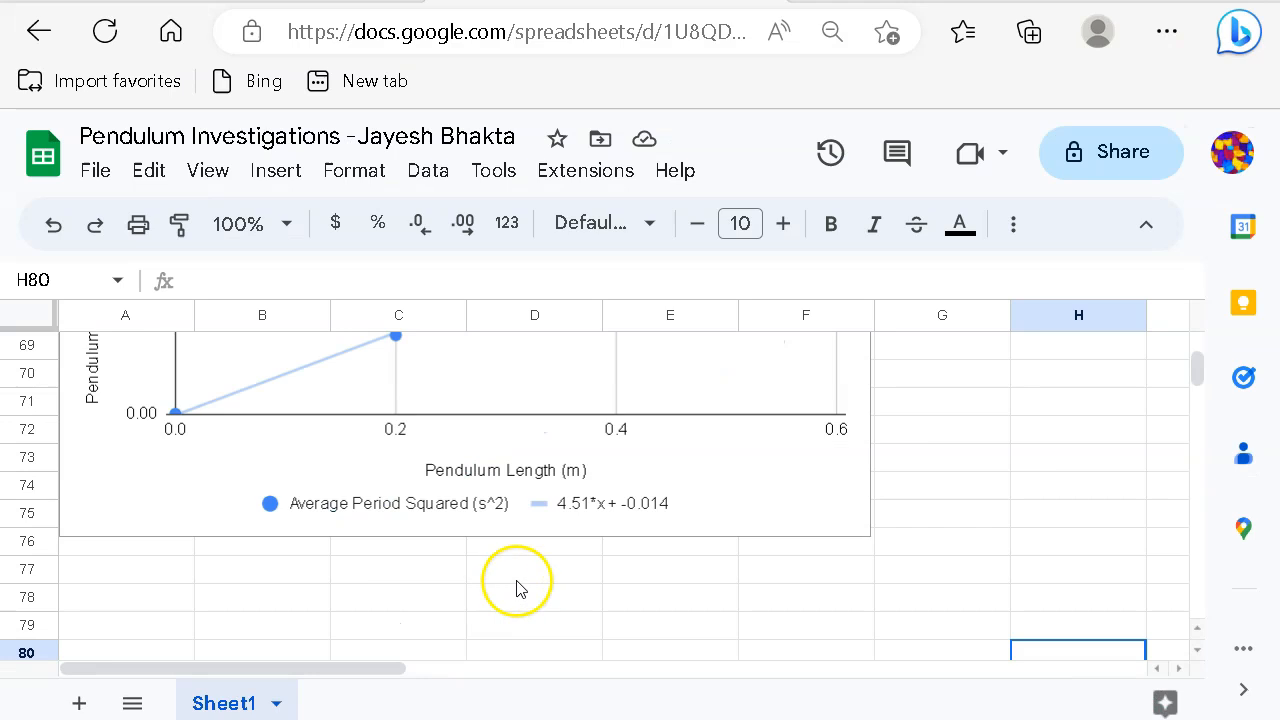
{"action": "scroll", "coordinate": [530, 597], "scroll_direction": "up", "scroll_amount": 1}
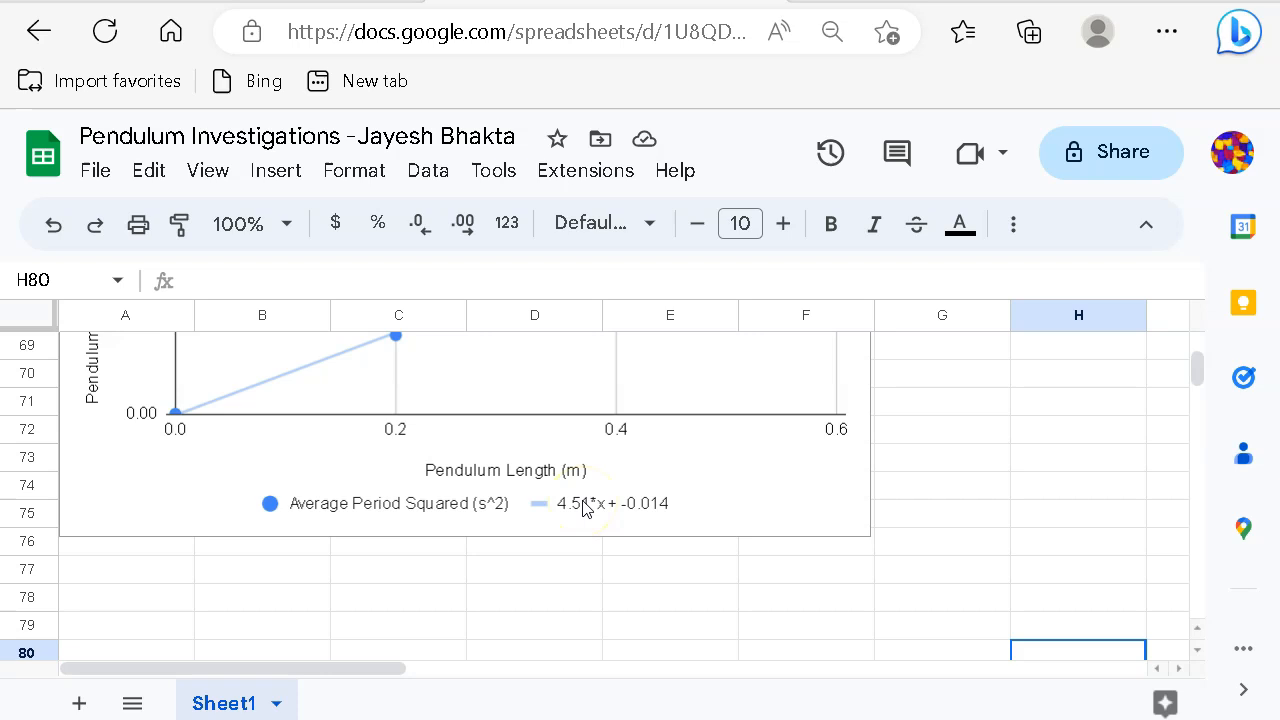
Step: Enter the heading 'Mass of The Earth' in cell A77
{"action": "left_click", "coordinate": [411, 569]}
{"action": "left_click", "coordinate": [113, 577]}
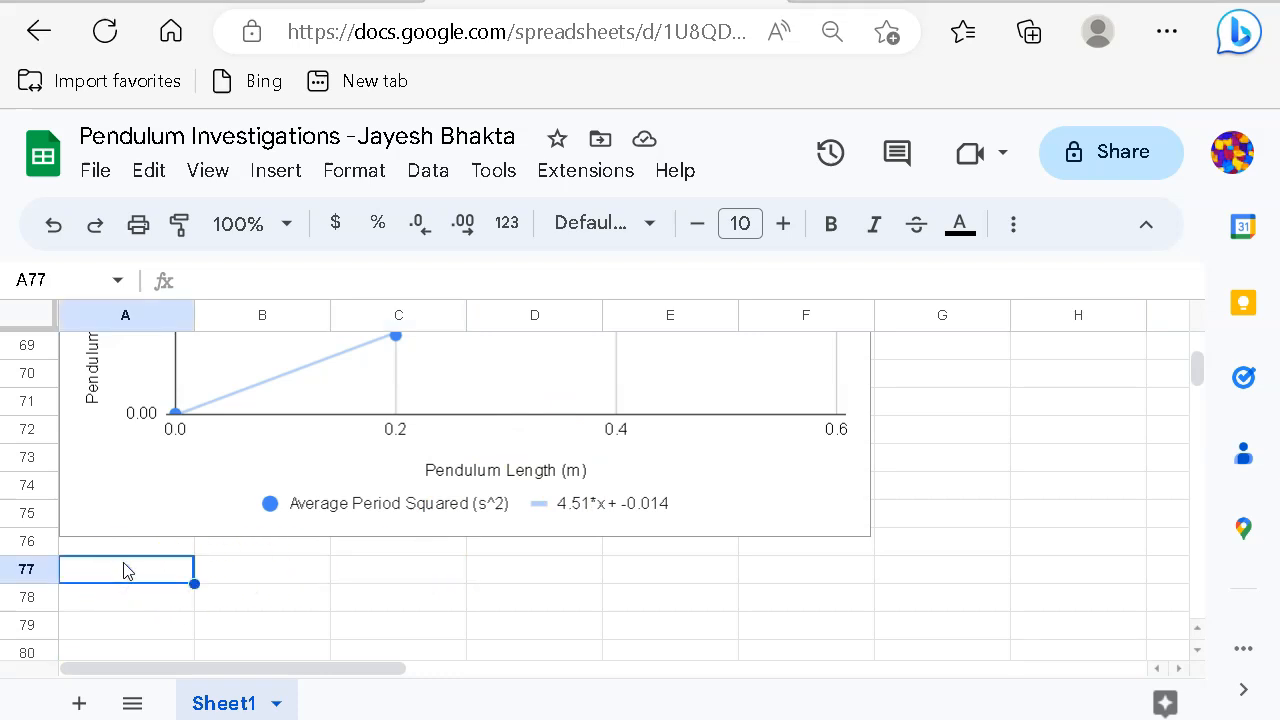
{"action": "type", "text": "Mass of The Earth"}
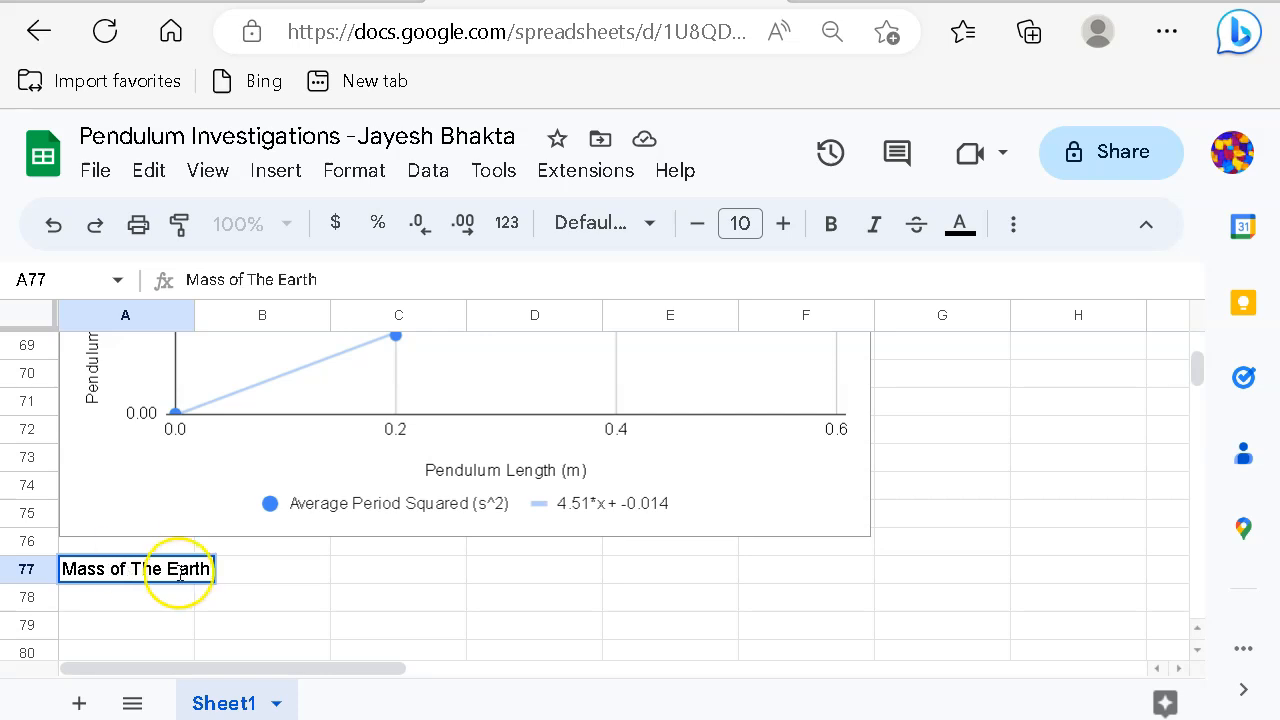
{"action": "left_click", "coordinate": [249, 597]}
Step: Raise the heading's font size to 13 to match the summary heading
{"action": "left_click", "coordinate": [131, 572]}
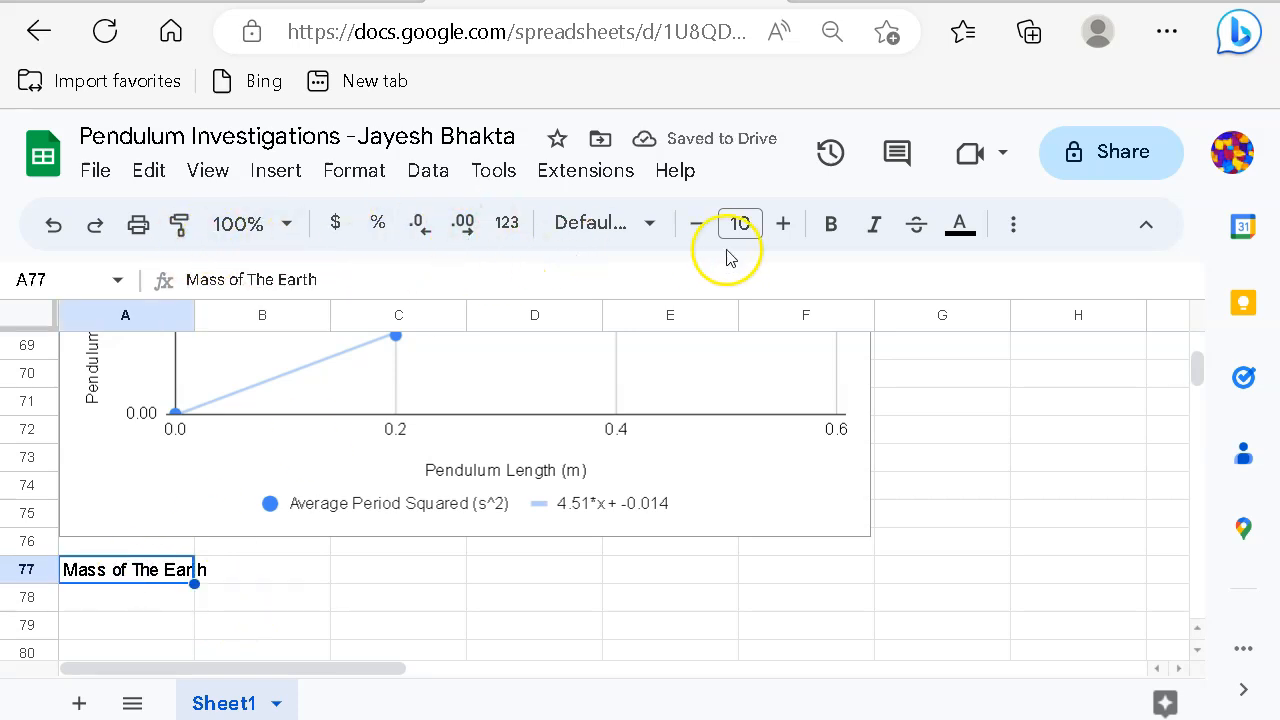
{"action": "left_click", "coordinate": [781, 224]}
{"action": "left_click", "coordinate": [781, 224]}
{"action": "left_click", "coordinate": [779, 226]}
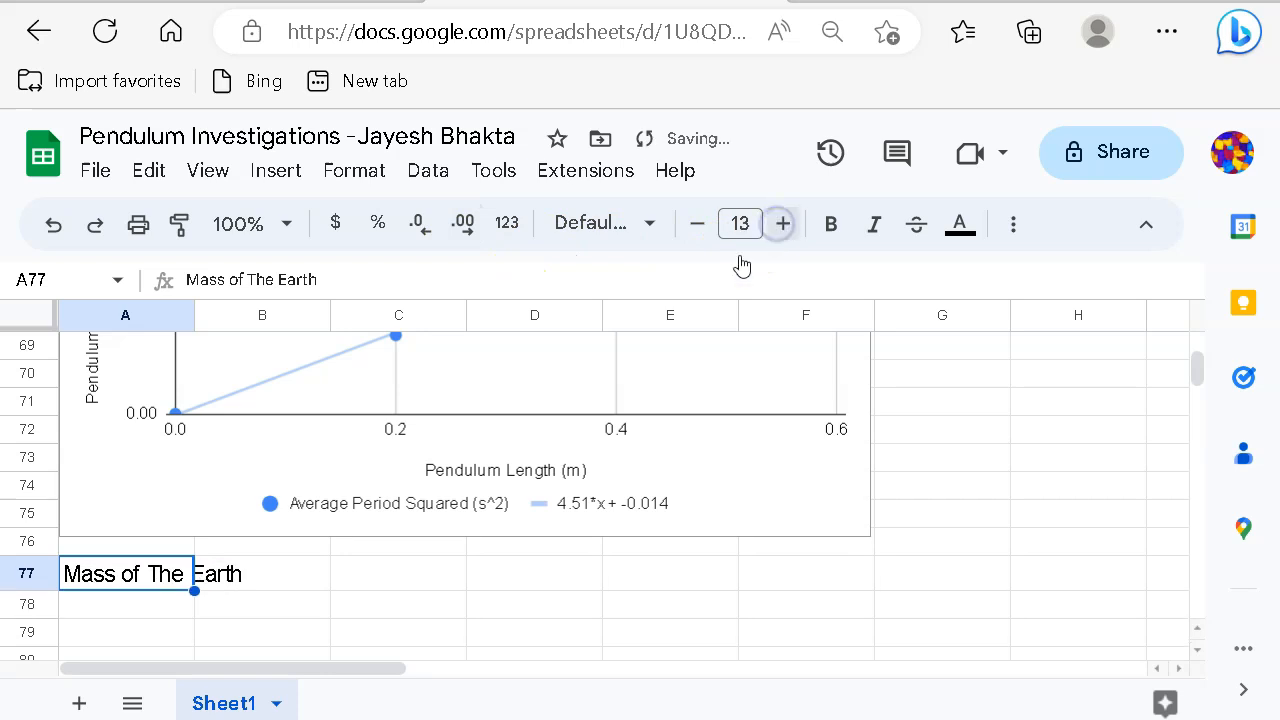
{"action": "left_click", "coordinate": [471, 578]}
{"action": "scroll", "coordinate": [471, 600], "scroll_direction": "up", "scroll_amount": 8}
{"action": "scroll", "coordinate": [468, 605], "scroll_direction": "up", "scroll_amount": 5}
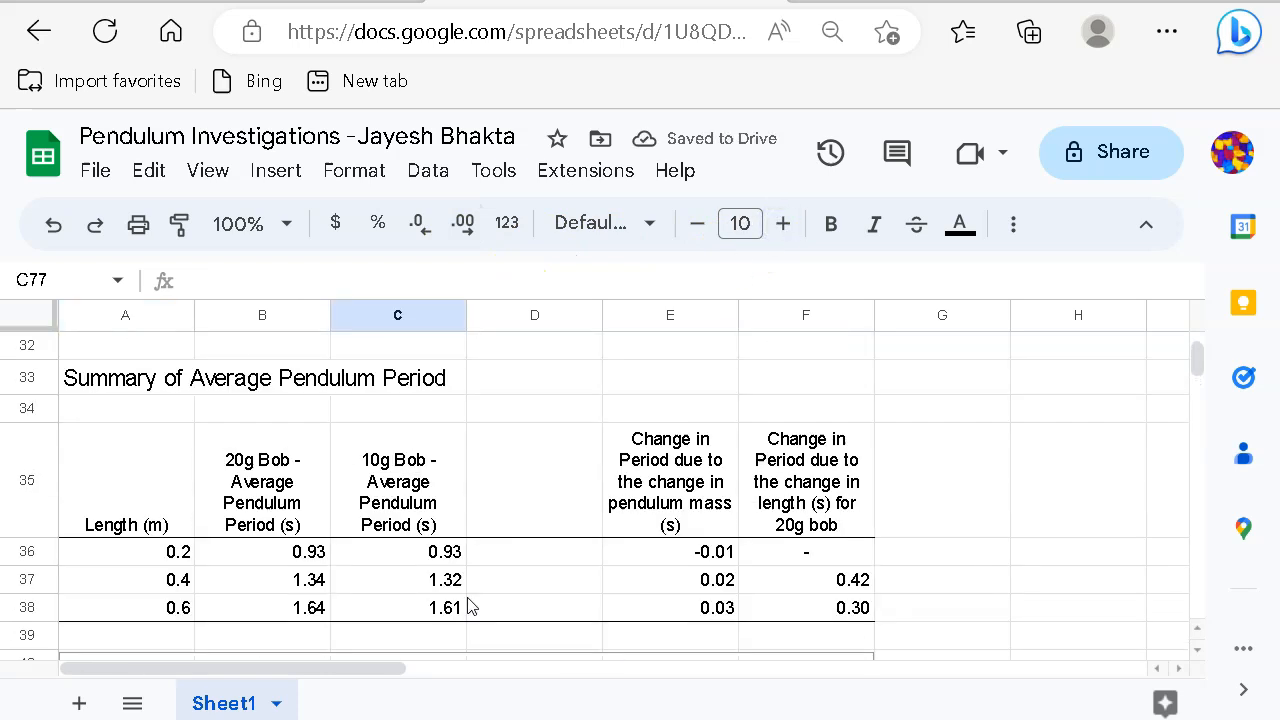
{"action": "left_click", "coordinate": [205, 390]}
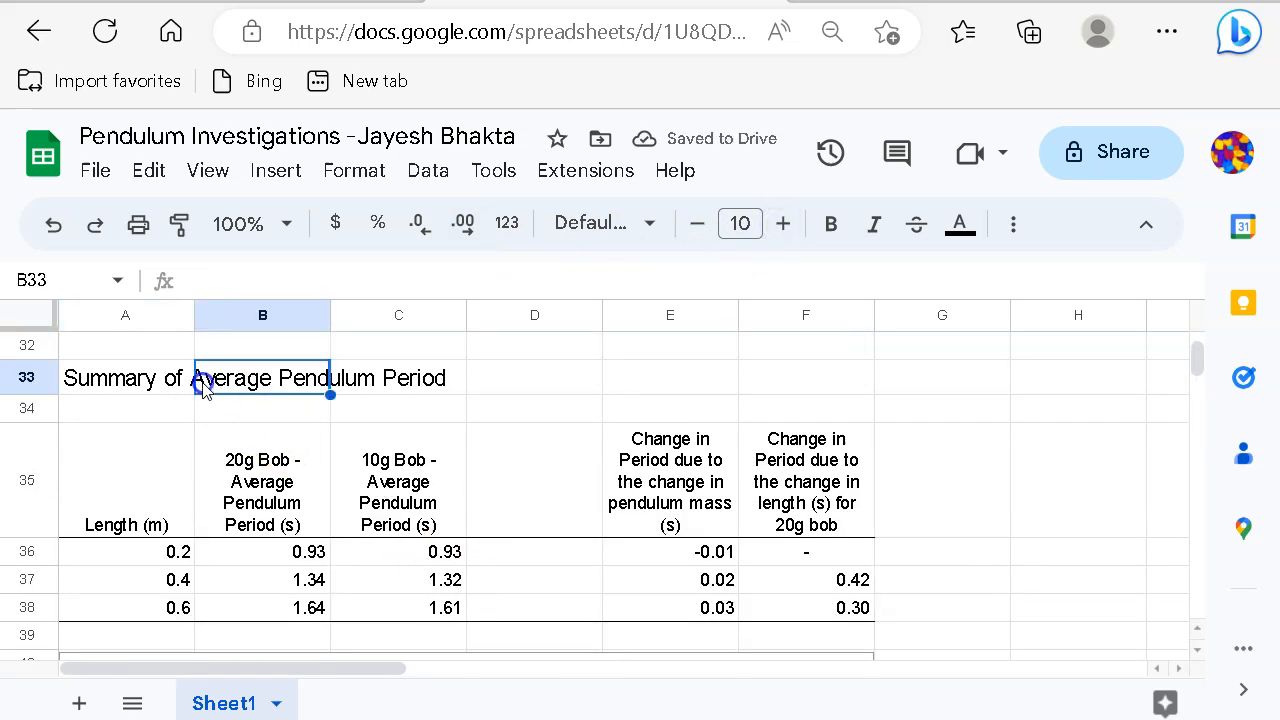
{"action": "left_click", "coordinate": [86, 382]}
{"action": "scroll", "coordinate": [352, 518], "scroll_direction": "down", "scroll_amount": 5}
{"action": "scroll", "coordinate": [355, 518], "scroll_direction": "down", "scroll_amount": 10}
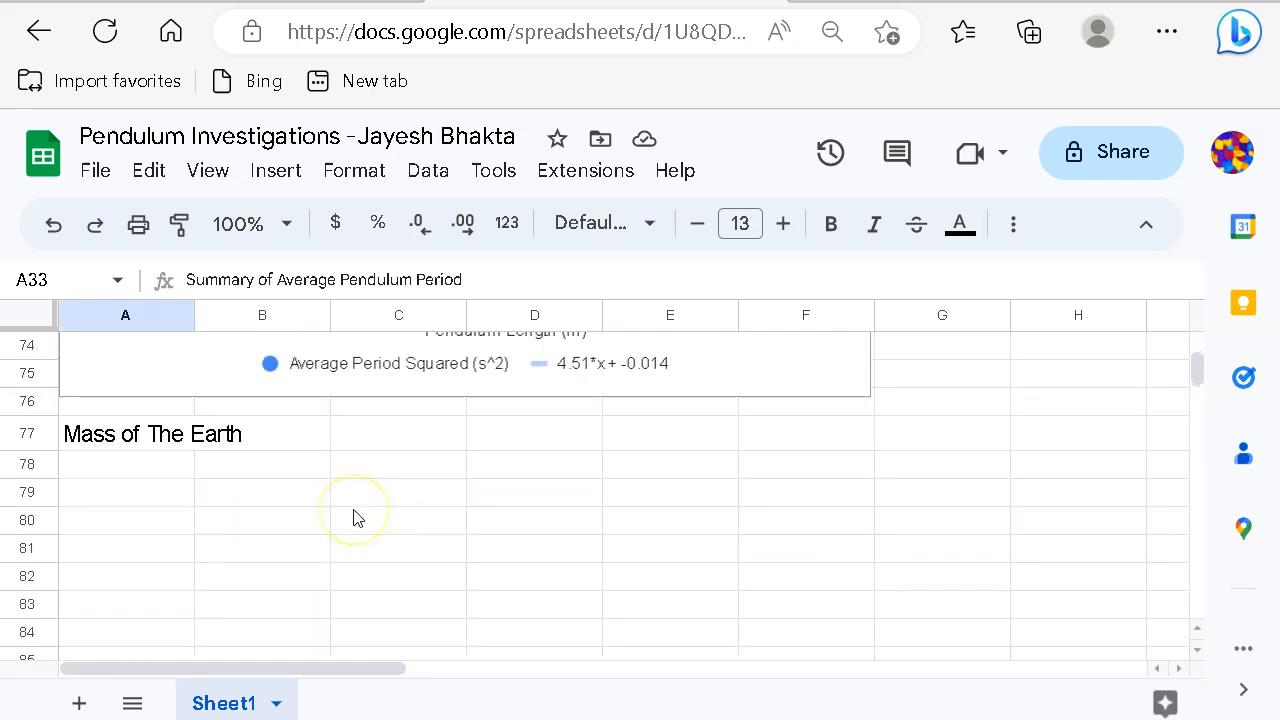
{"action": "left_click", "coordinate": [131, 438]}
{"action": "left_click", "coordinate": [134, 460]}
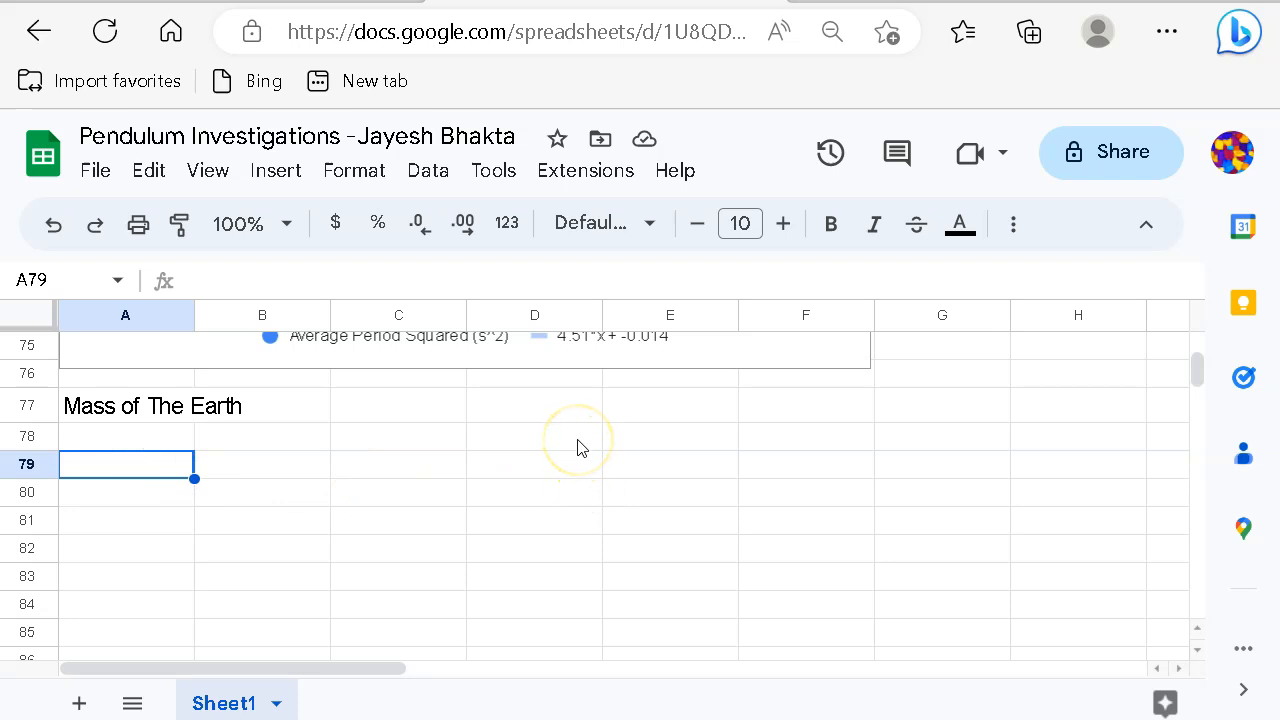
Step: Download mass of earth.png from the iLearn Pendulum Investigations module and return to the spreadsheet
{"action": "left_click", "coordinate": [171, 31]}
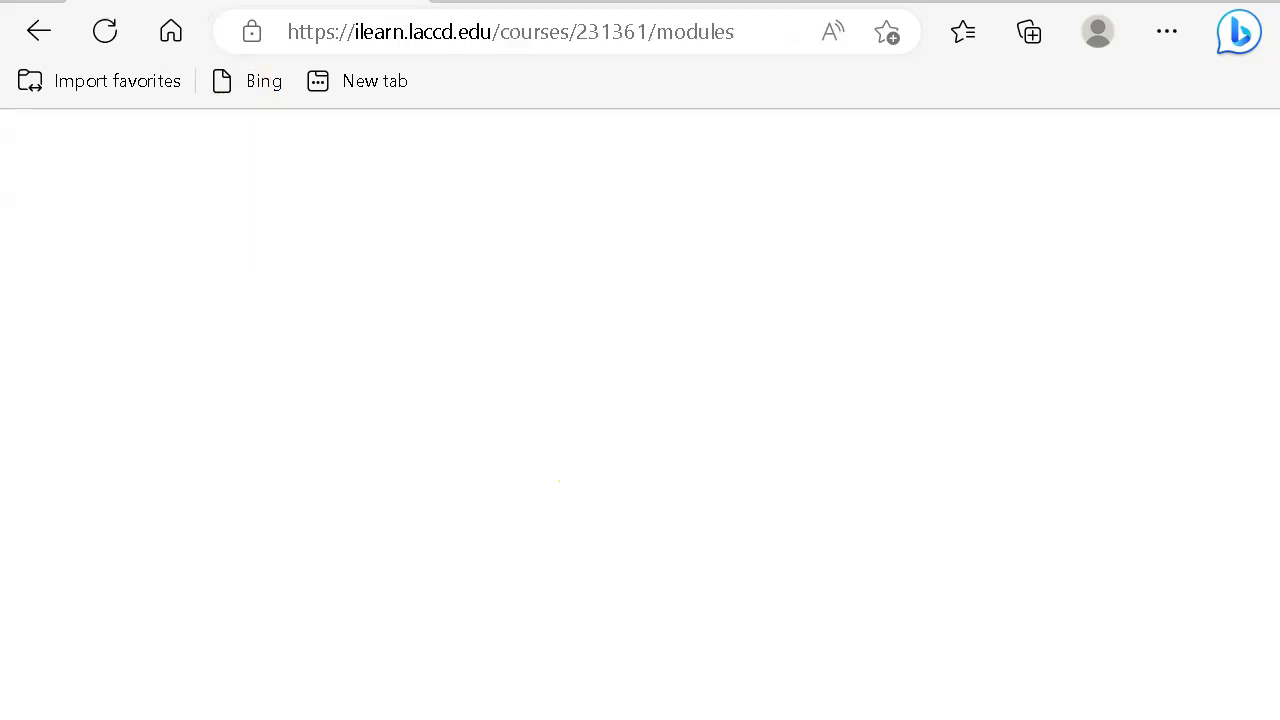
{"action": "scroll", "coordinate": [525, 487], "scroll_direction": "down", "scroll_amount": 5}
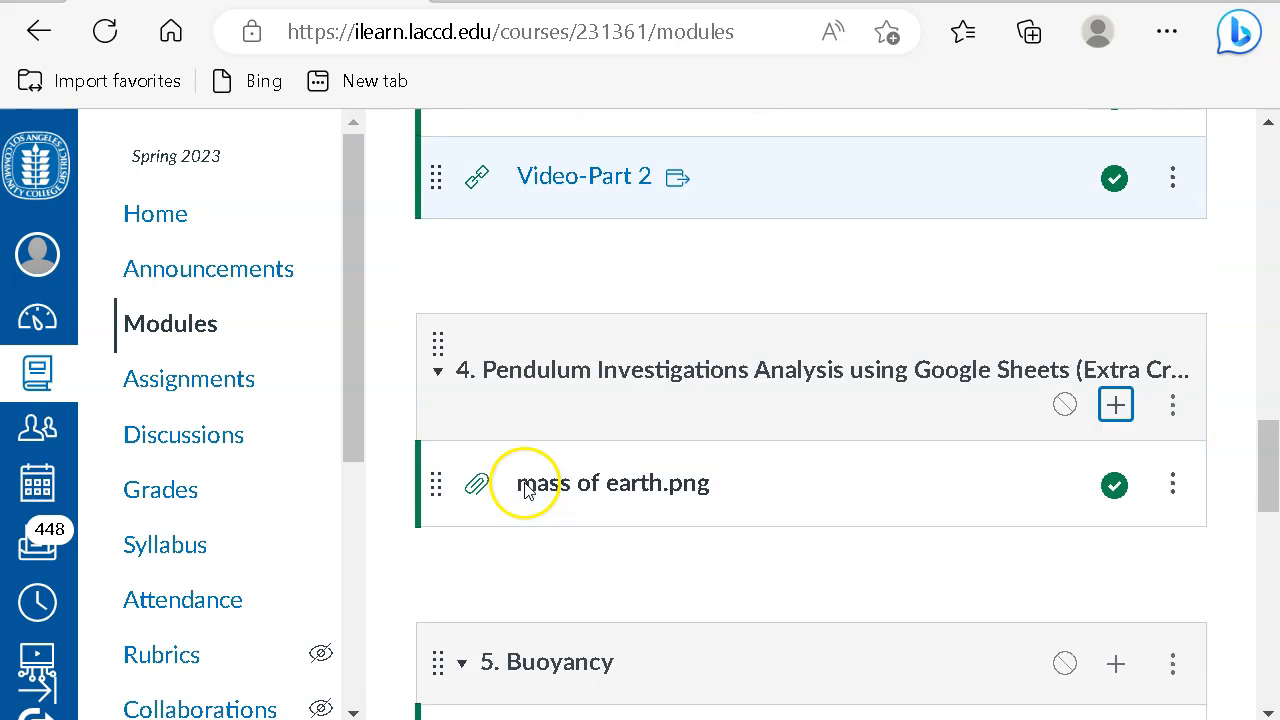
{"action": "left_click", "coordinate": [601, 494]}
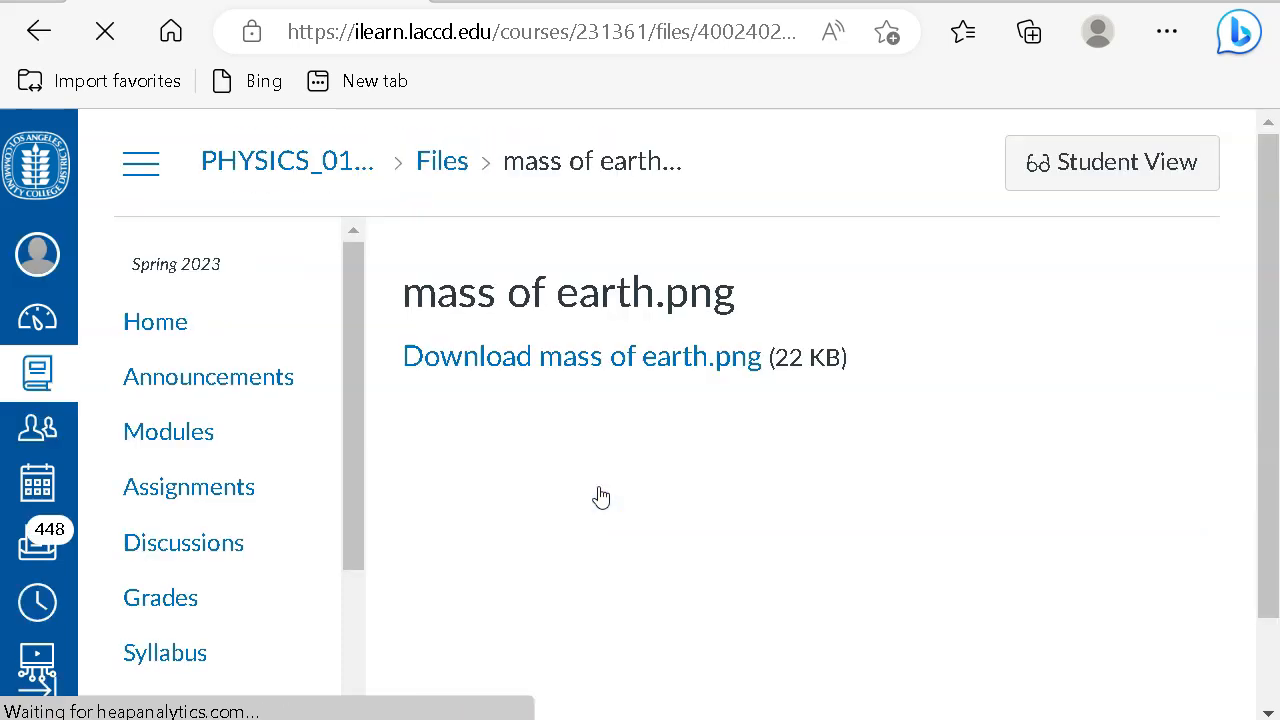
{"action": "left_click", "coordinate": [568, 372]}
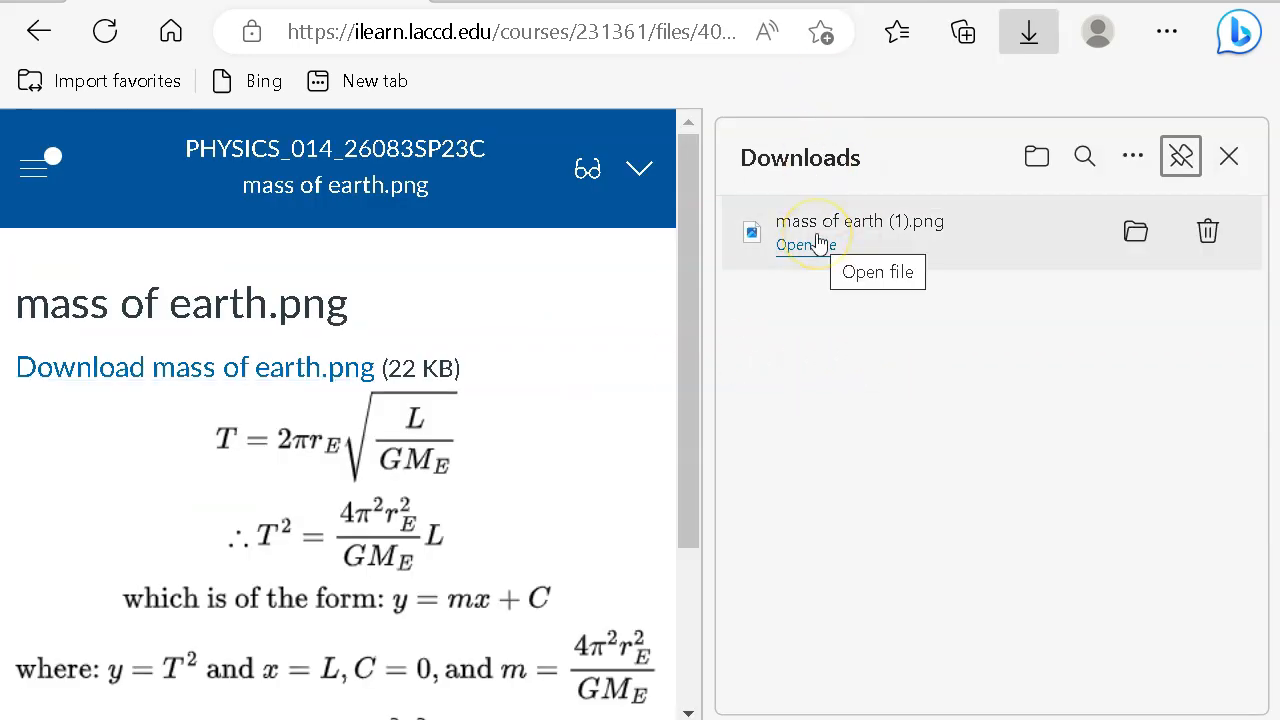
{"action": "left_click", "coordinate": [1231, 156]}
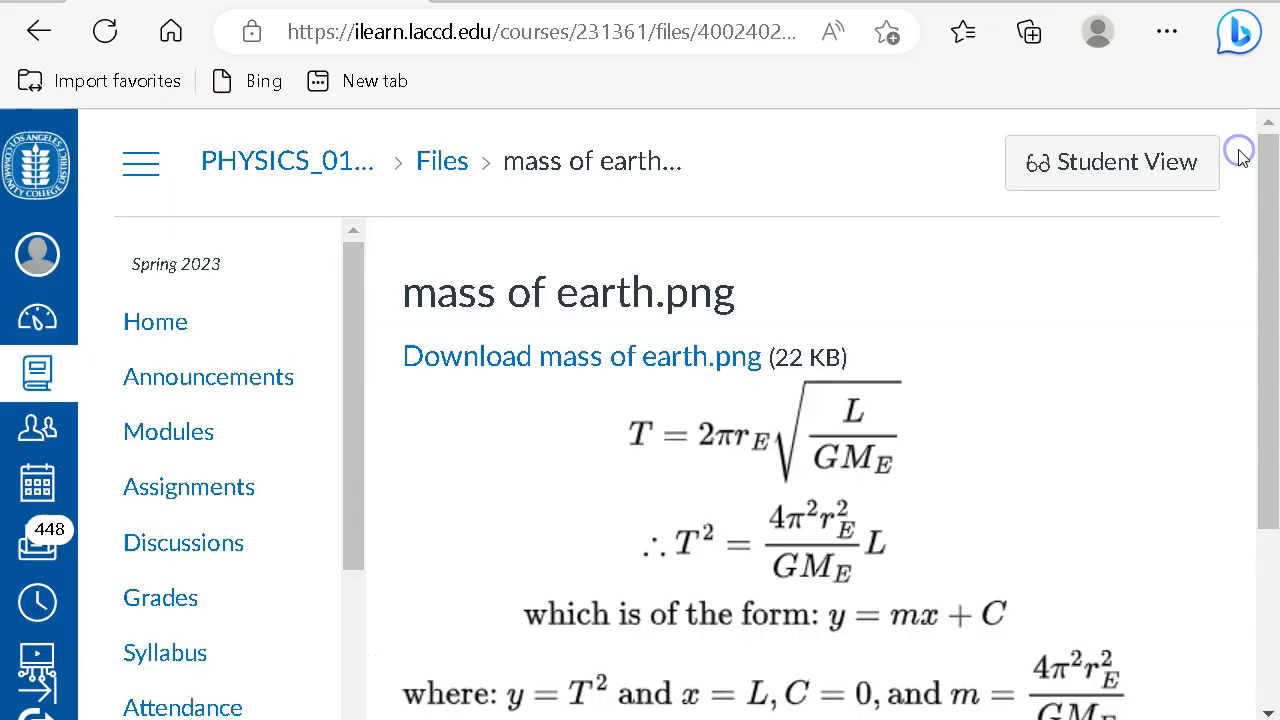
{"action": "left_click", "coordinate": [598, 1]}
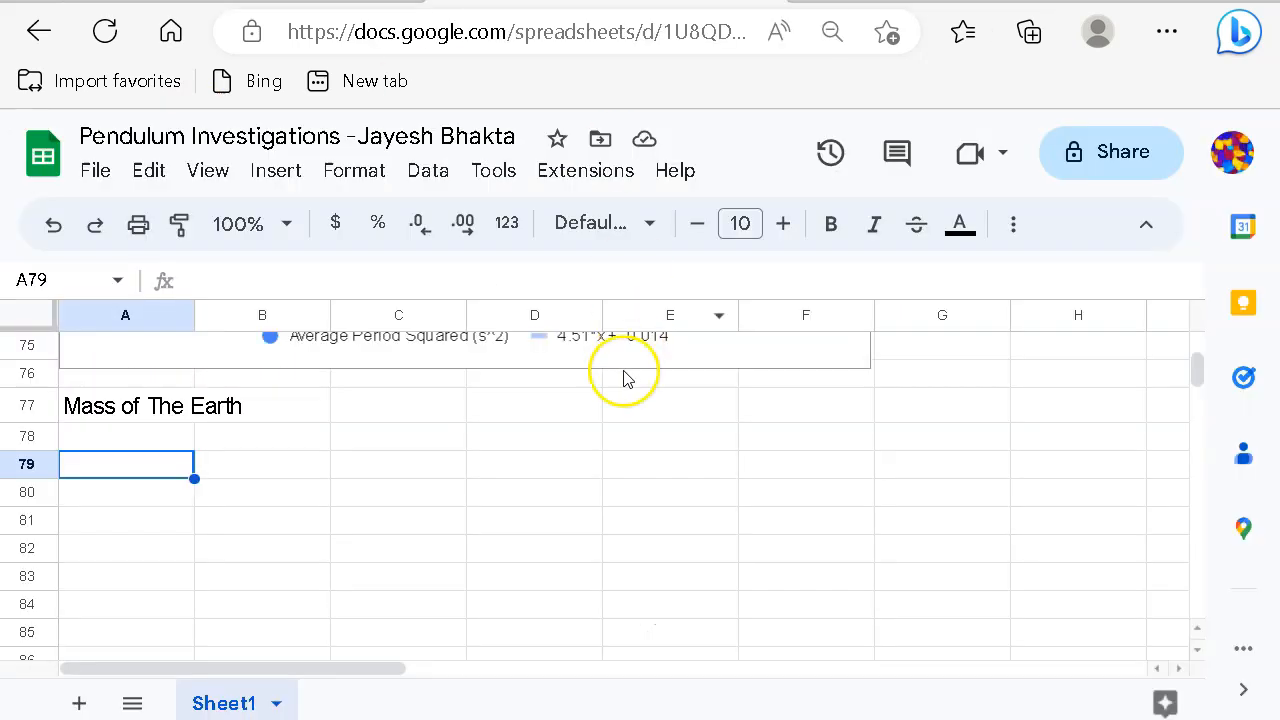
Step: Insert mass of earth.png over the cells below the heading and zoom the page to 110%
{"action": "left_click", "coordinate": [280, 171]}
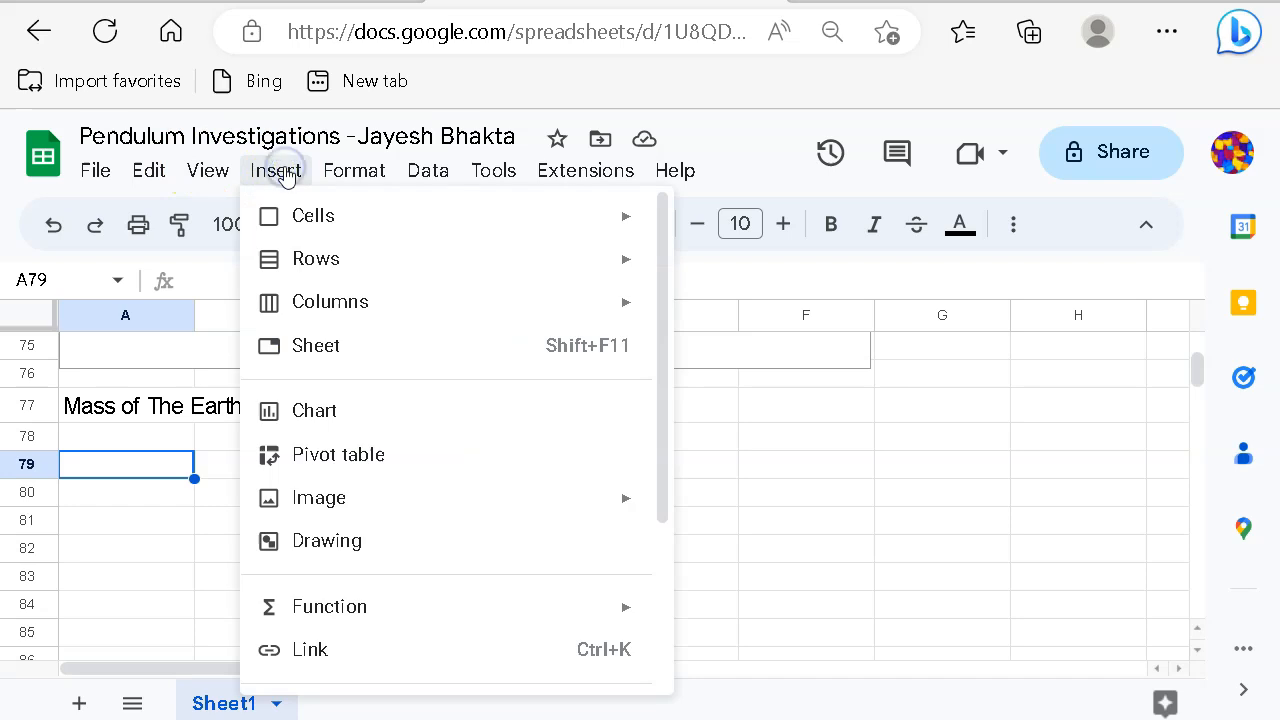
{"action": "mouse_move", "coordinate": [400, 505]}
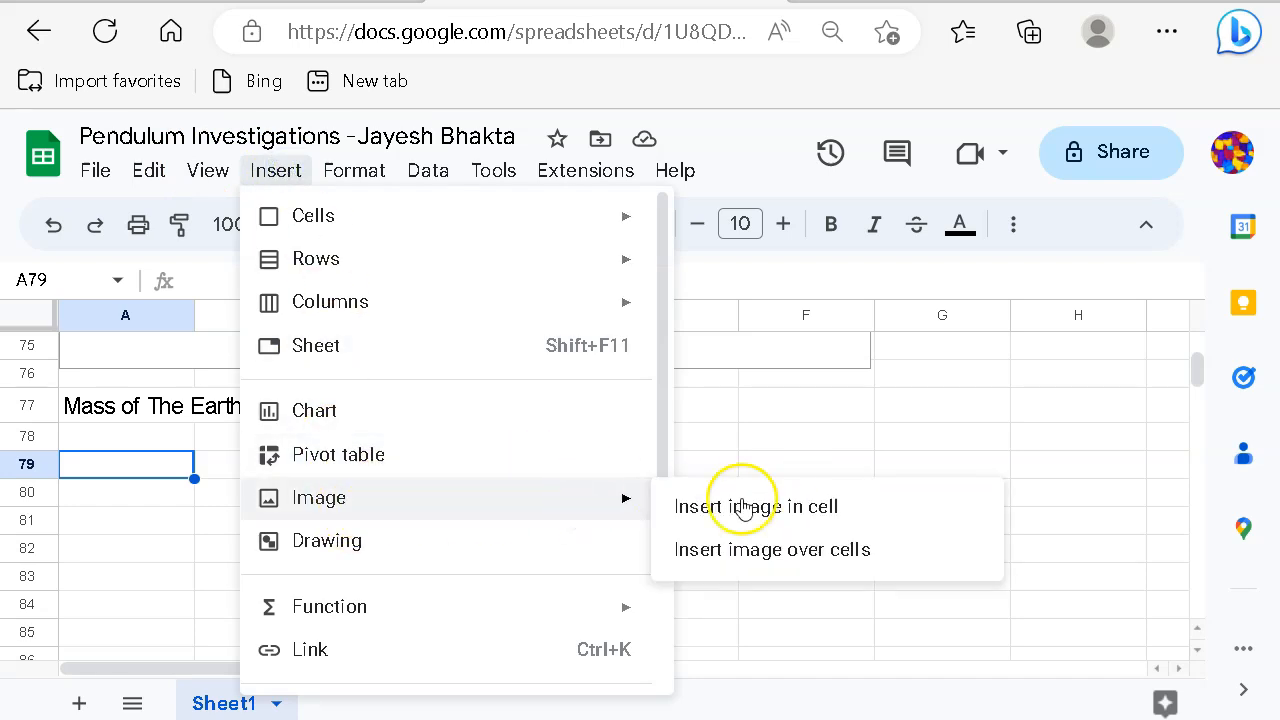
{"action": "left_click", "coordinate": [796, 558]}
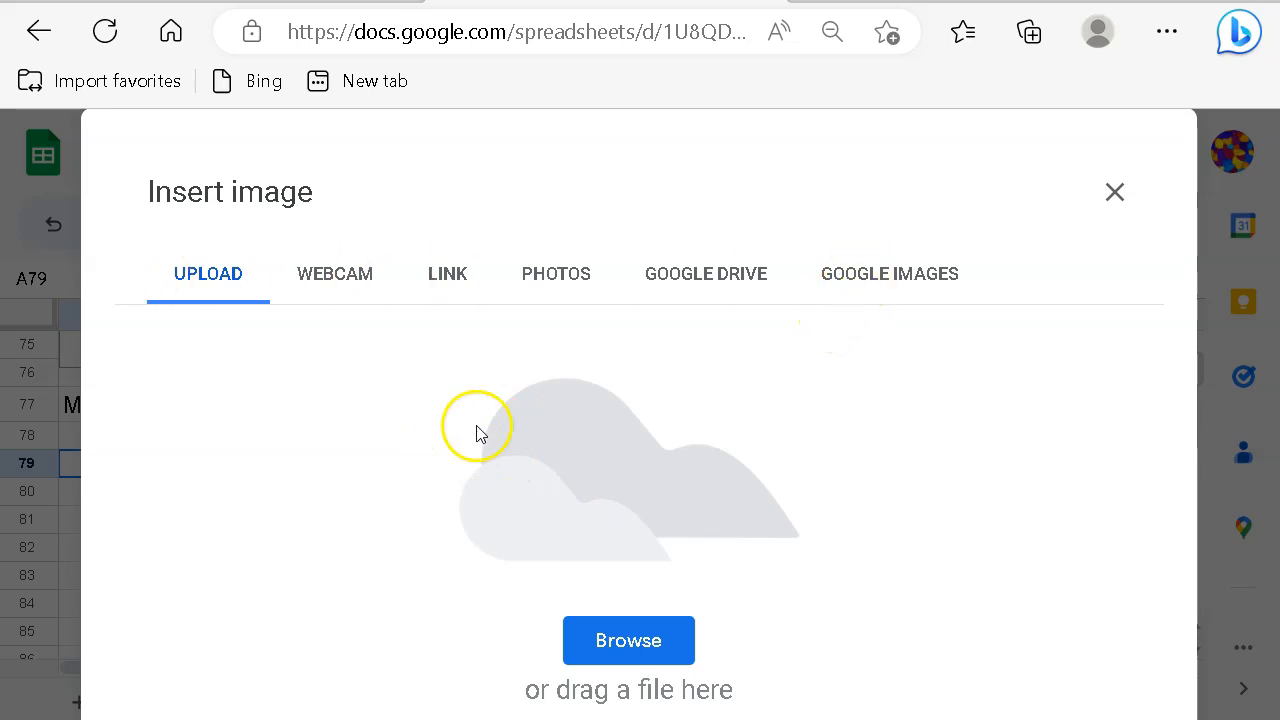
{"action": "left_click", "coordinate": [630, 641]}
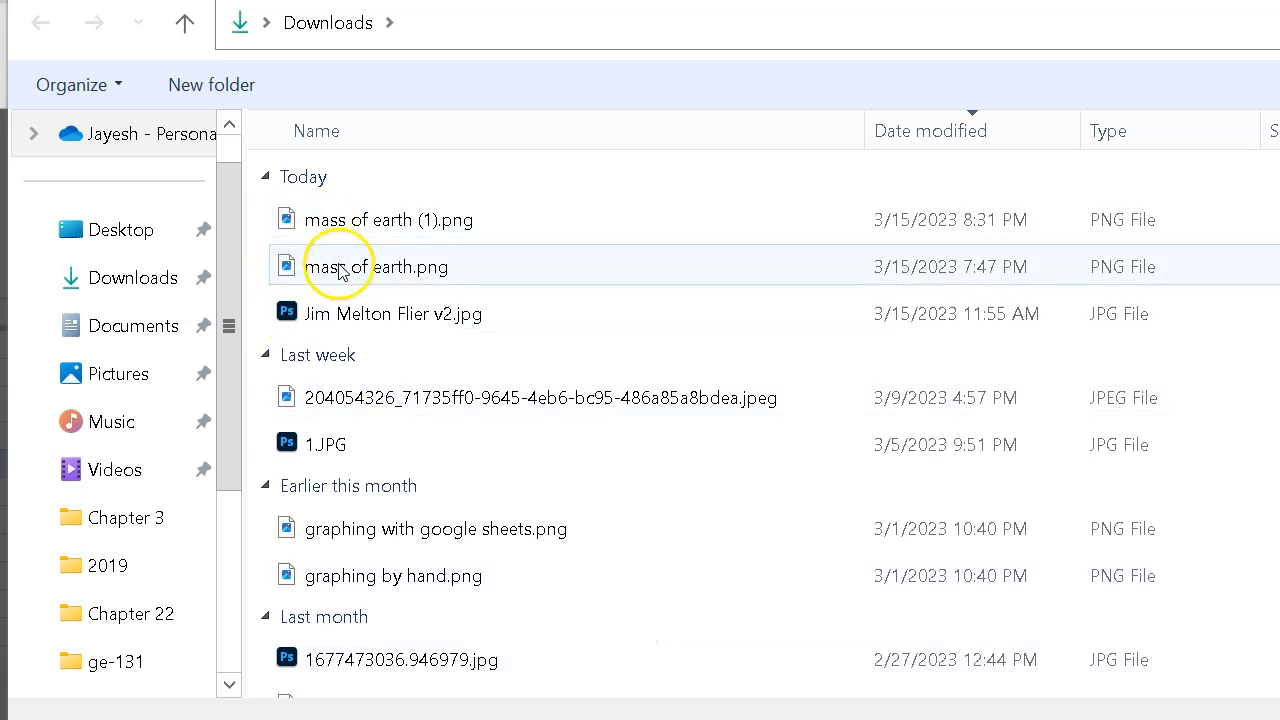
{"action": "left_click", "coordinate": [345, 267]}
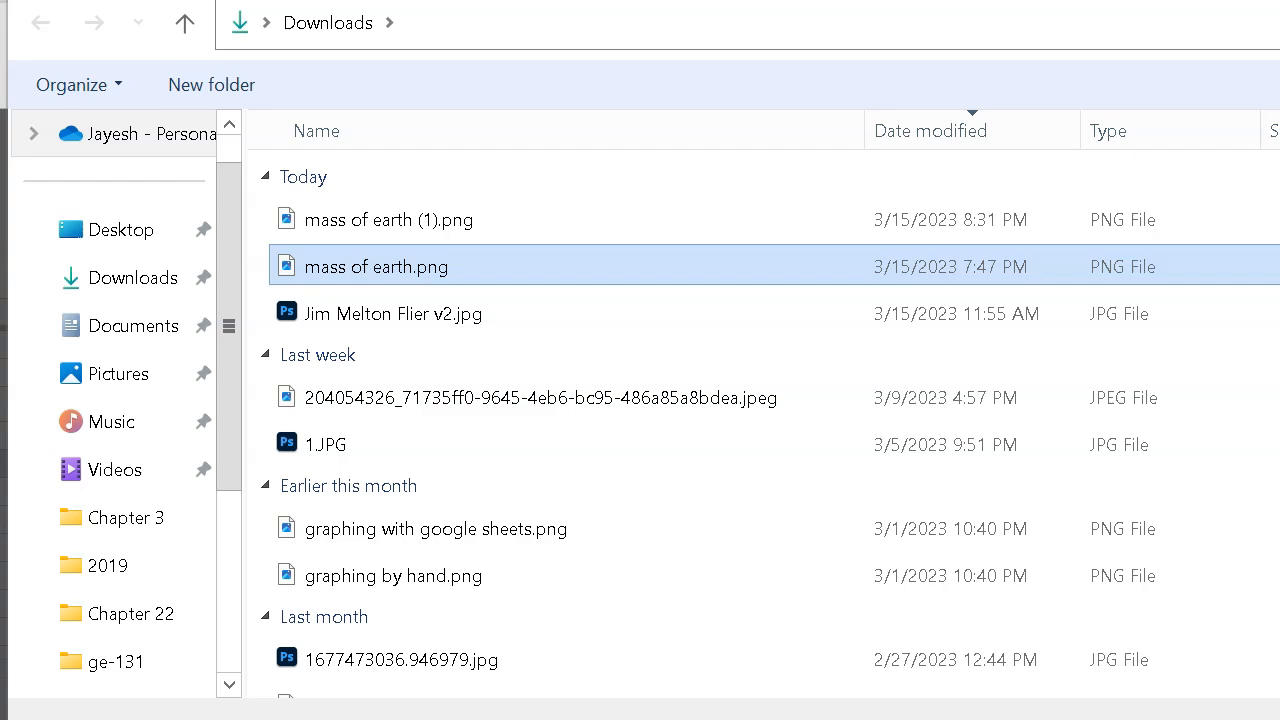
{"action": "key", "text": "Return"}
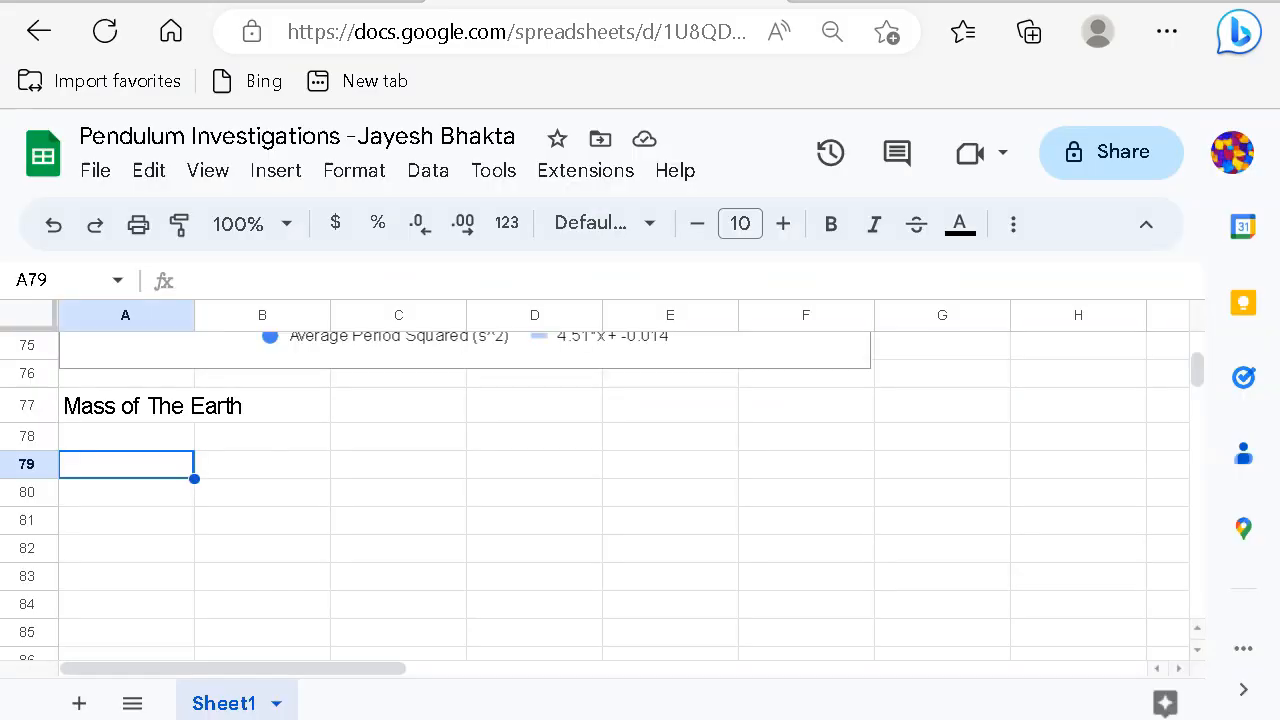
{"action": "scroll", "coordinate": [687, 560], "scroll_direction": "down", "scroll_amount": 1}
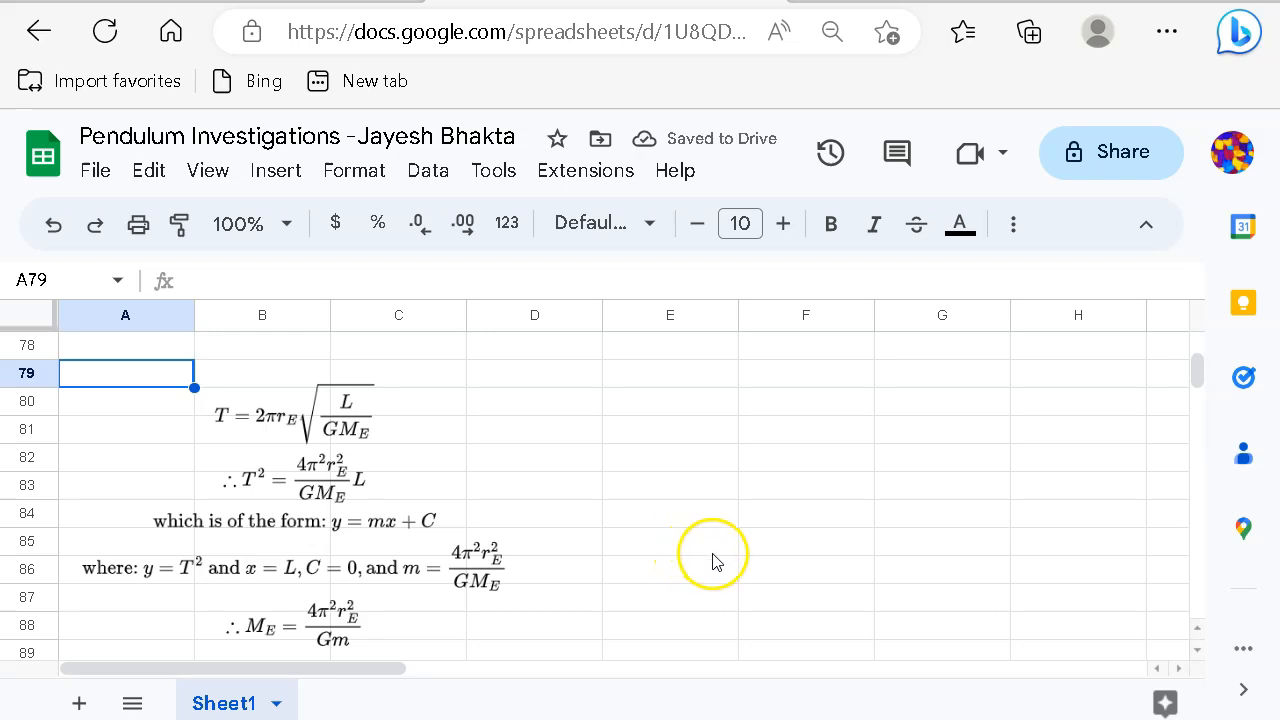
{"action": "left_click", "coordinate": [645, 405]}
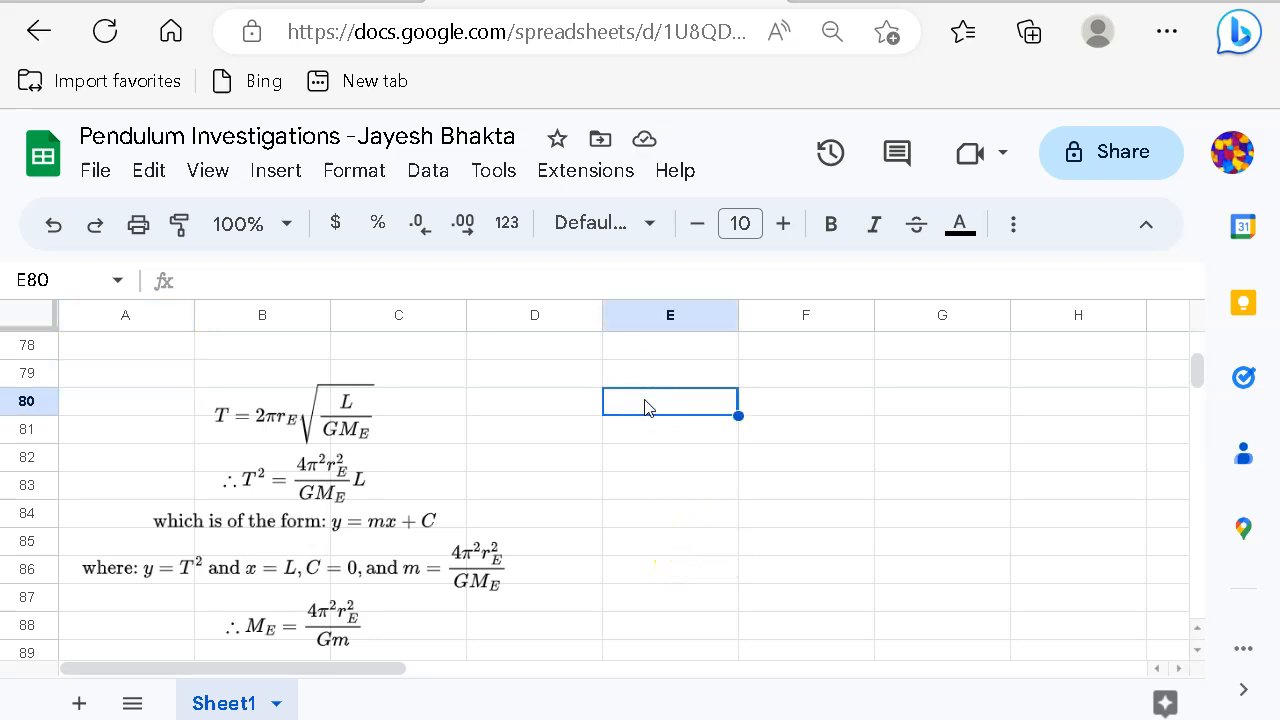
{"action": "key", "text": "ctrl+plus"}
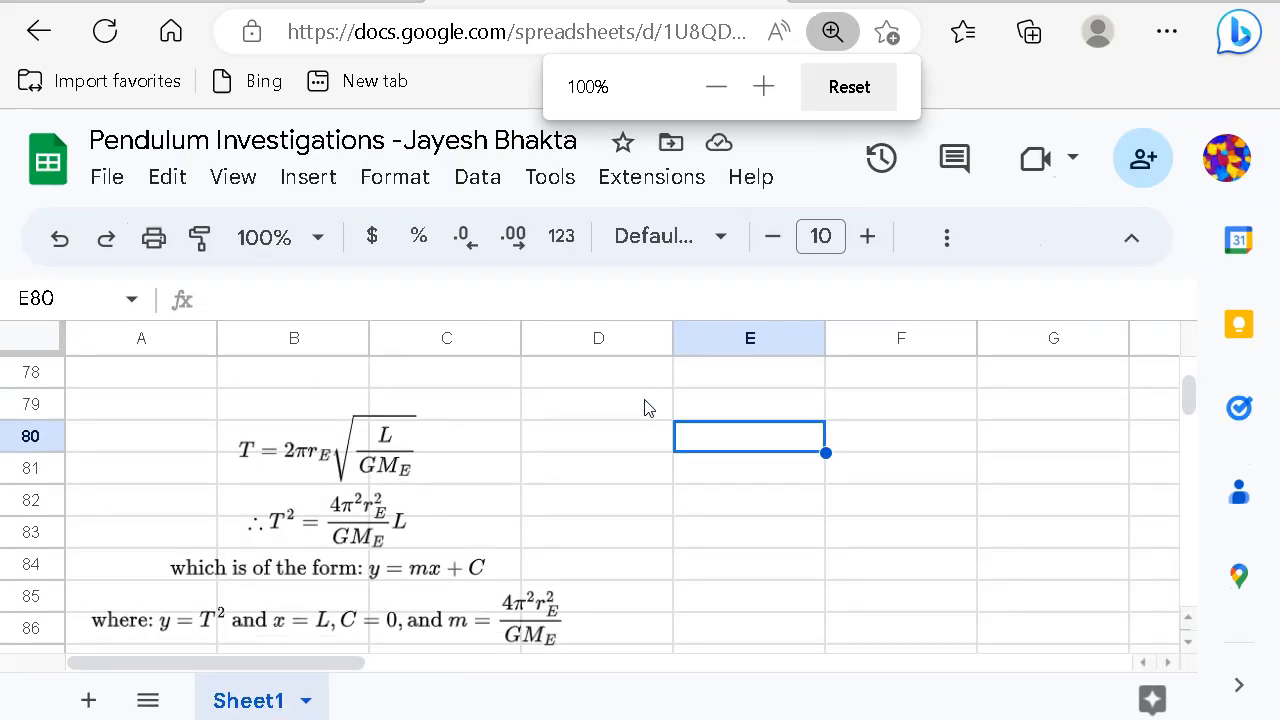
{"action": "key", "text": "ctrl+plus"}
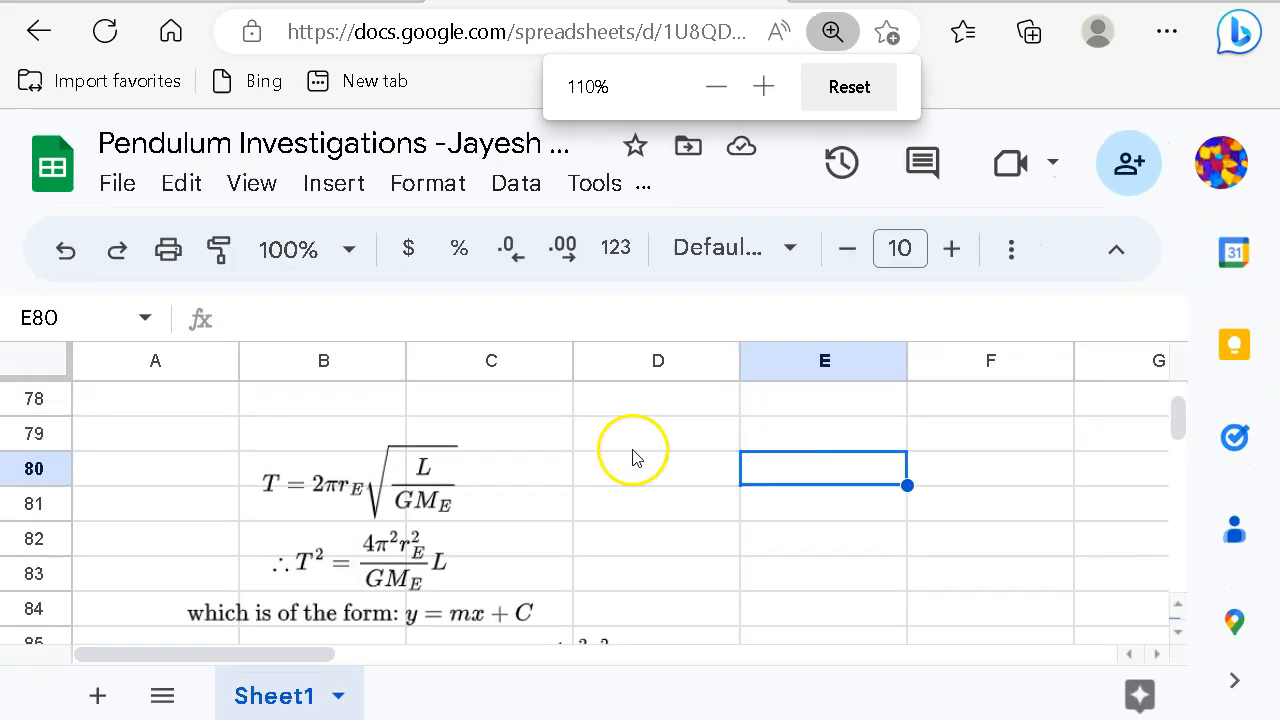
{"action": "scroll", "coordinate": [650, 480], "scroll_direction": "down", "scroll_amount": 3}
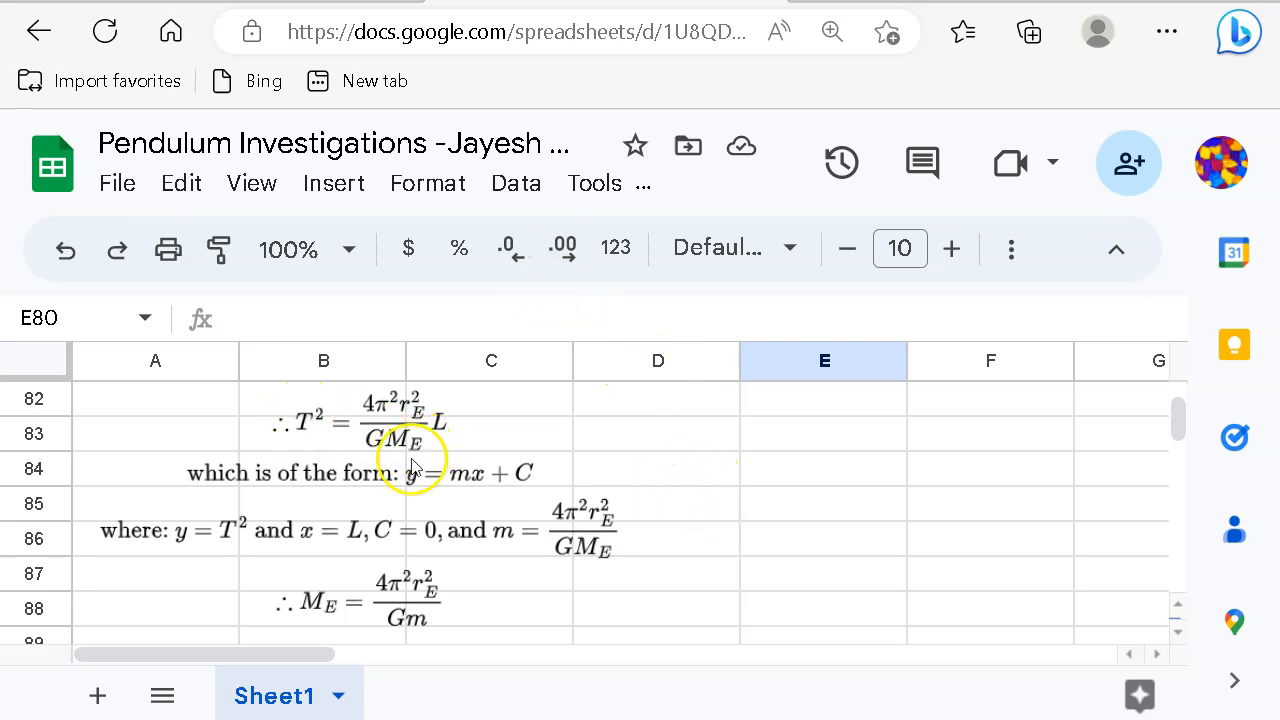
{"action": "scroll", "coordinate": [380, 470], "scroll_direction": "up", "scroll_amount": 2}
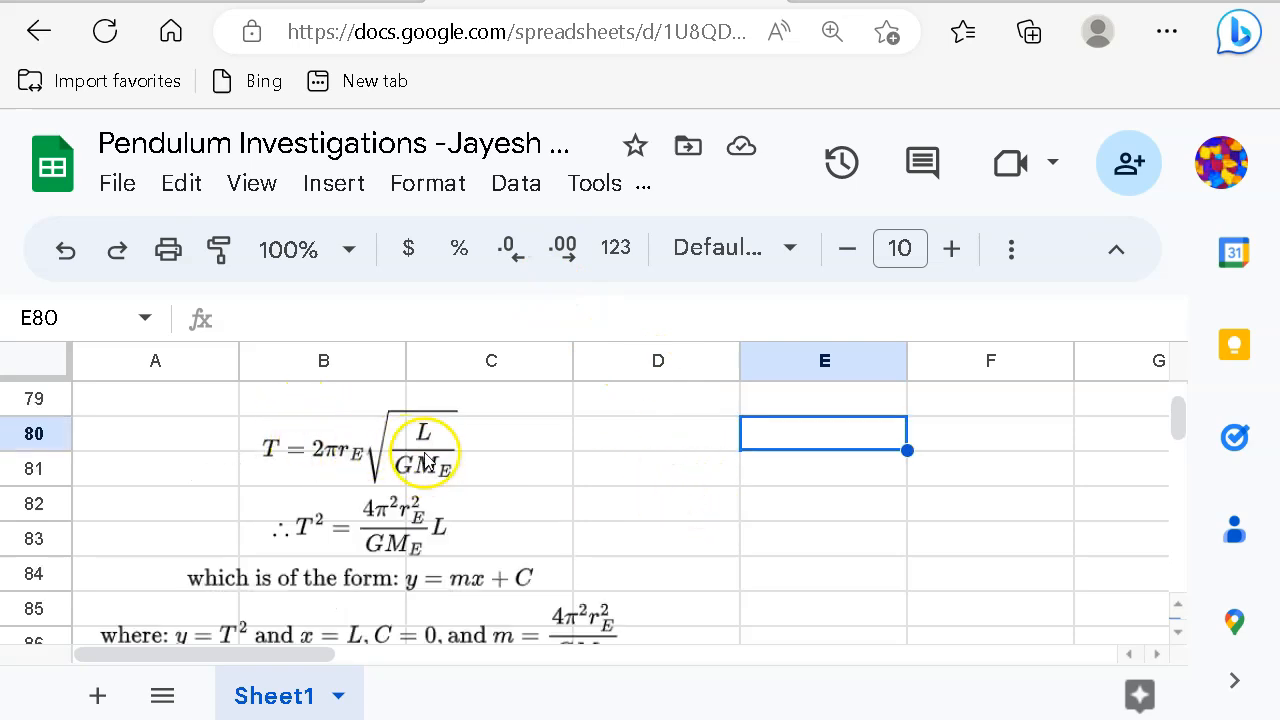
{"action": "left_click", "coordinate": [306, 408]}
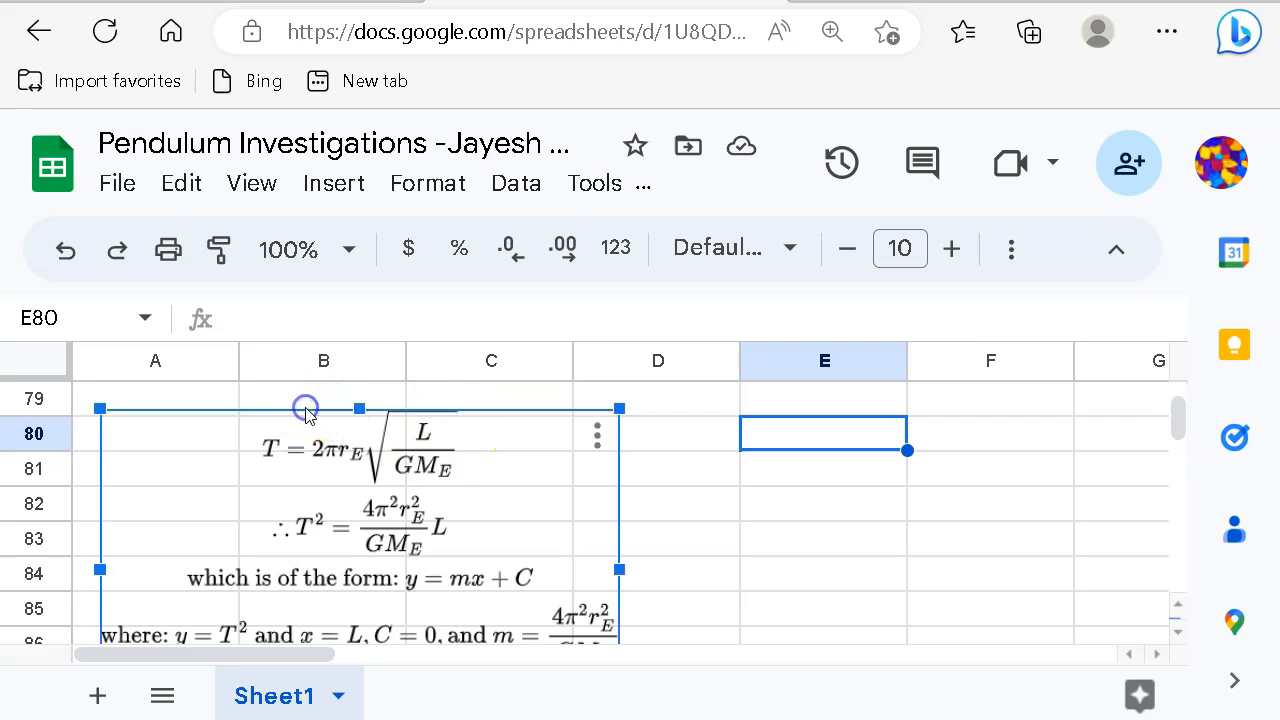
{"action": "left_click", "coordinate": [678, 480]}
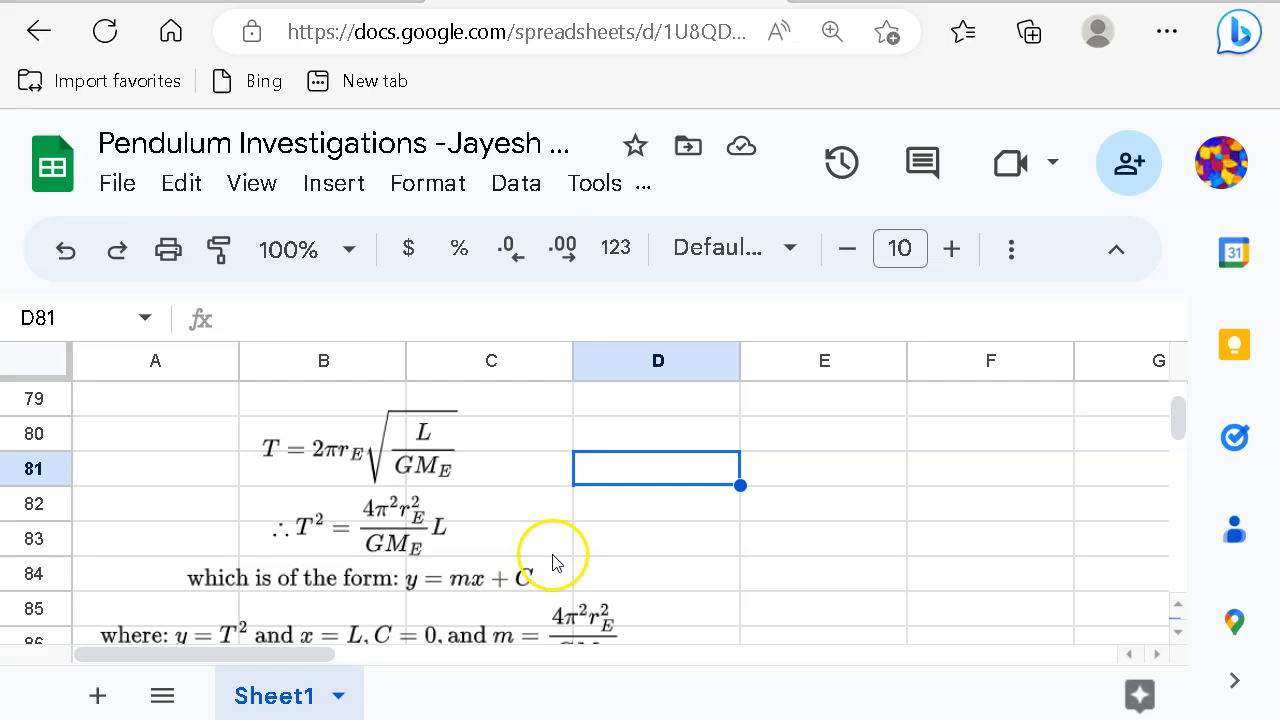
{"action": "scroll", "coordinate": [557, 565], "scroll_direction": "down", "scroll_amount": 1}
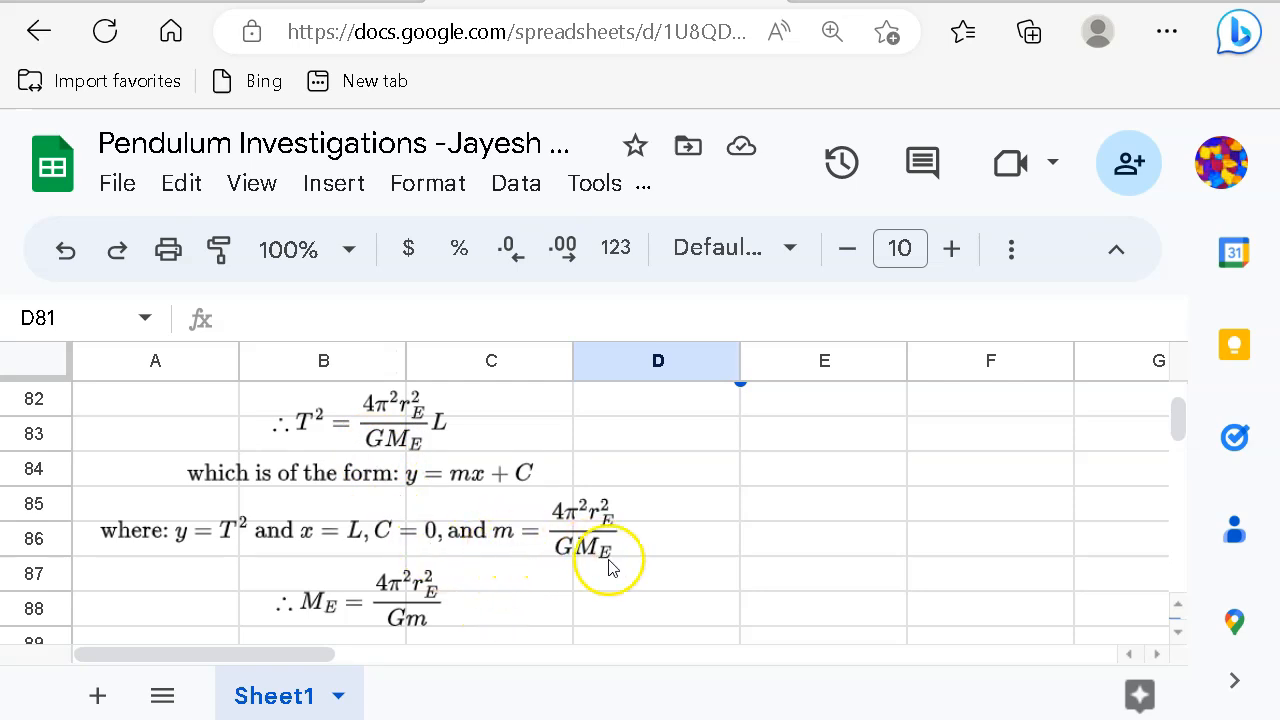
{"action": "scroll", "coordinate": [600, 560], "scroll_direction": "down", "scroll_amount": 1}
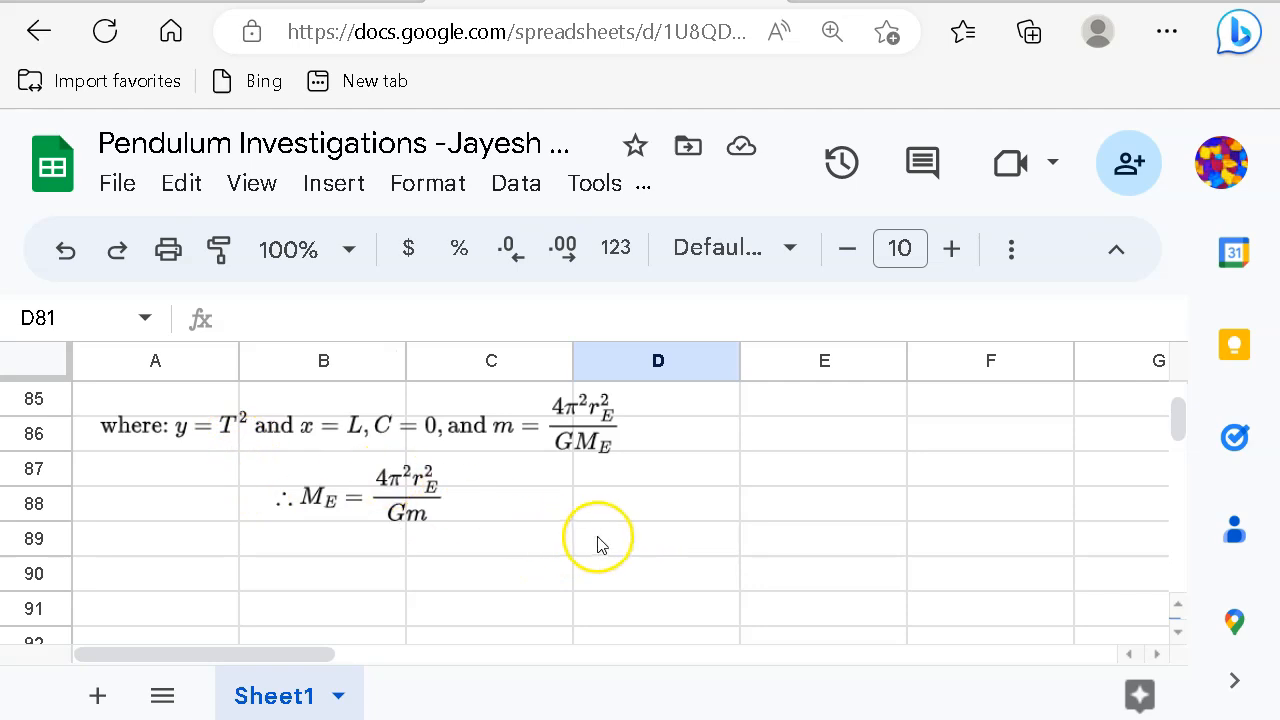
{"action": "scroll", "coordinate": [594, 537], "scroll_direction": "up", "scroll_amount": 5}
{"action": "scroll", "coordinate": [598, 545], "scroll_direction": "up", "scroll_amount": 4}
{"action": "scroll", "coordinate": [597, 543], "scroll_direction": "down", "scroll_amount": 2}
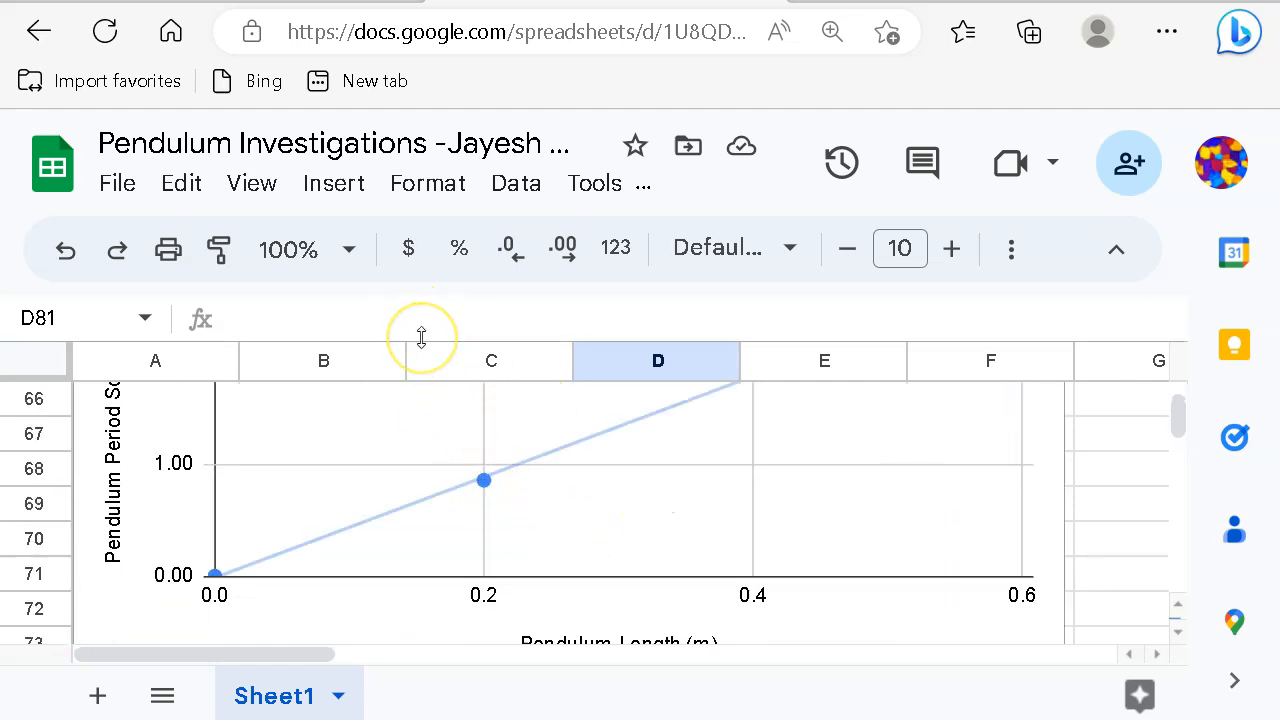
Step: Zoom the page out to 67% and scroll down to the derivation below the chart
{"action": "key", "text": "ctrl+minus"}
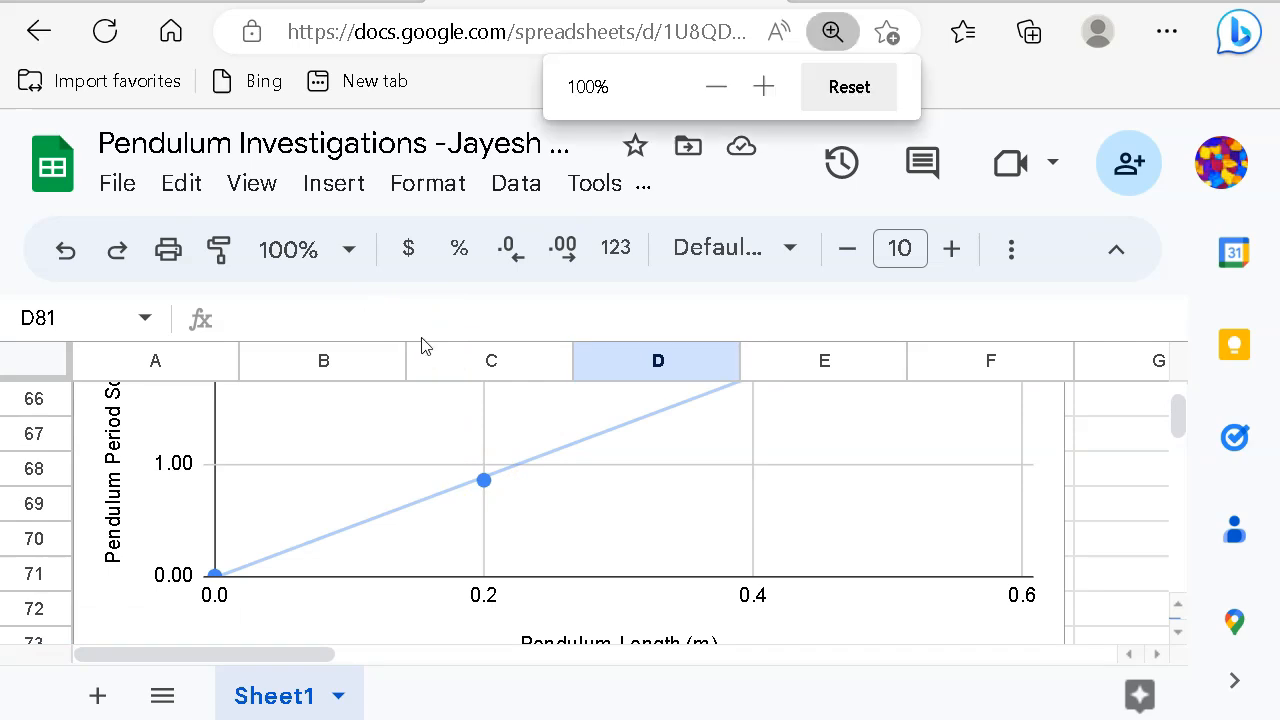
{"action": "key", "text": "ctrl+minus"}
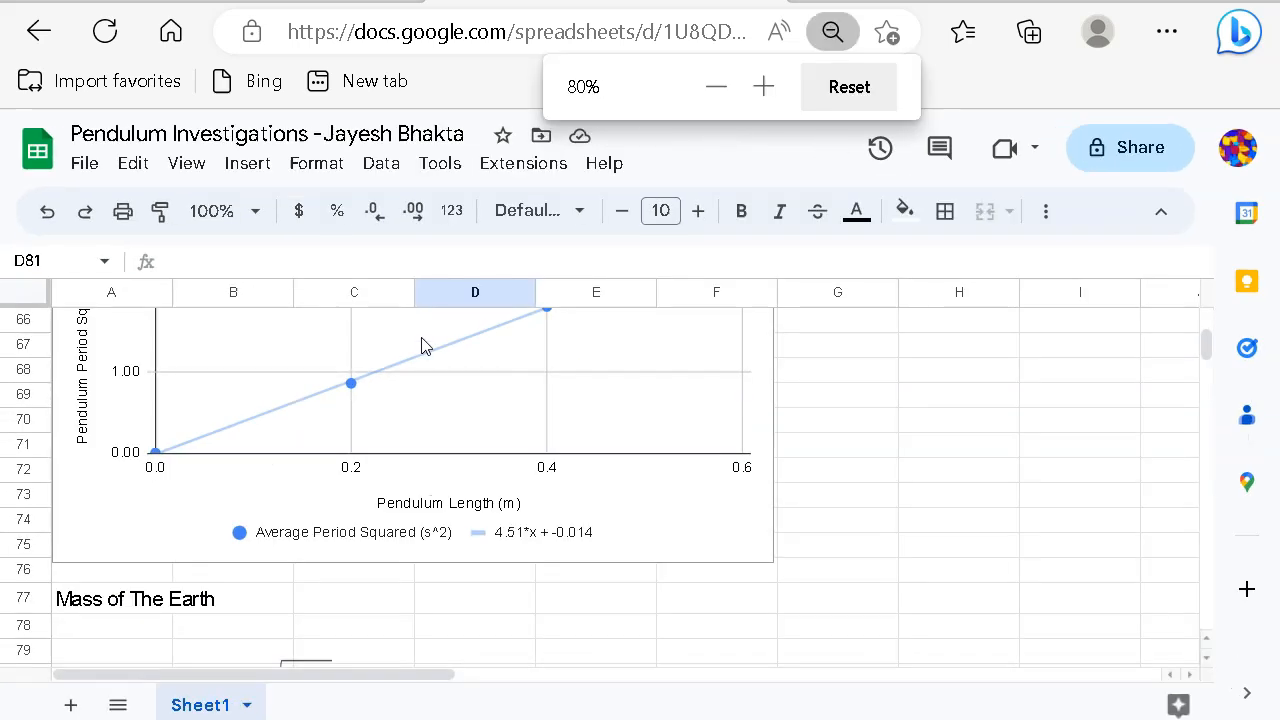
{"action": "scroll", "coordinate": [500, 563], "scroll_direction": "up", "scroll_amount": 3}
{"action": "scroll", "coordinate": [505, 566], "scroll_direction": "up", "scroll_amount": 2}
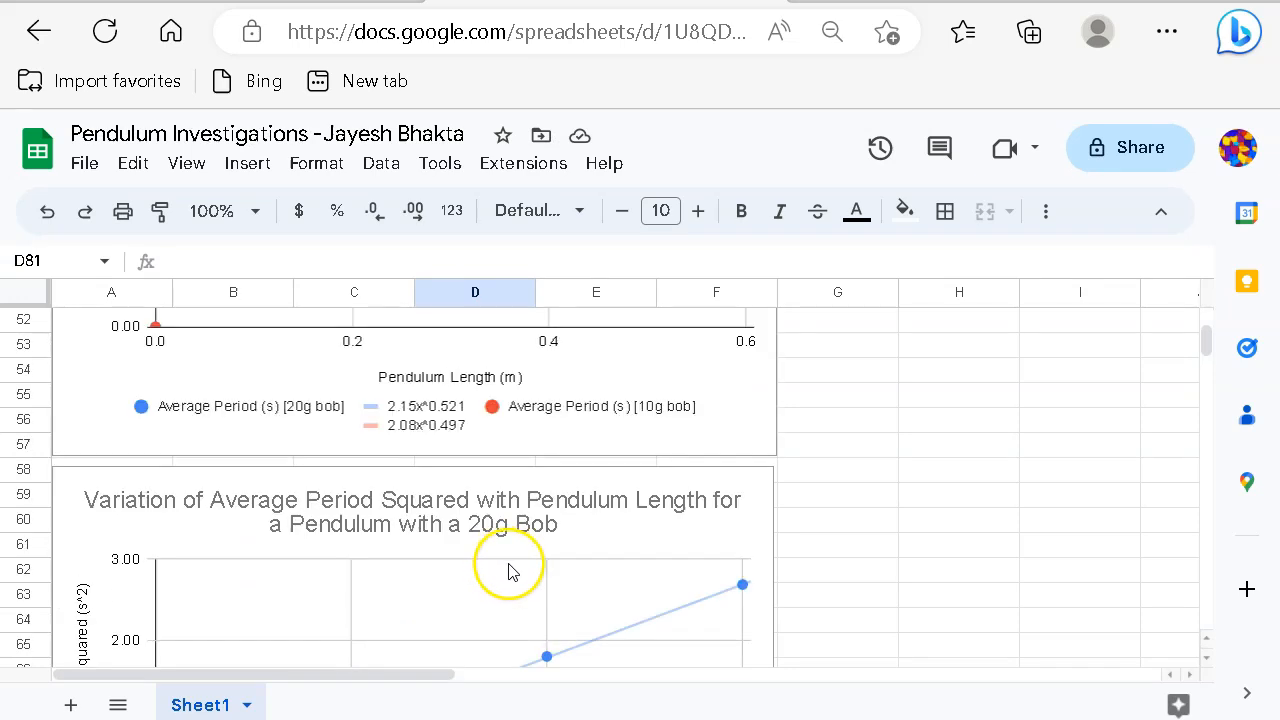
{"action": "scroll", "coordinate": [508, 571], "scroll_direction": "down", "scroll_amount": 3}
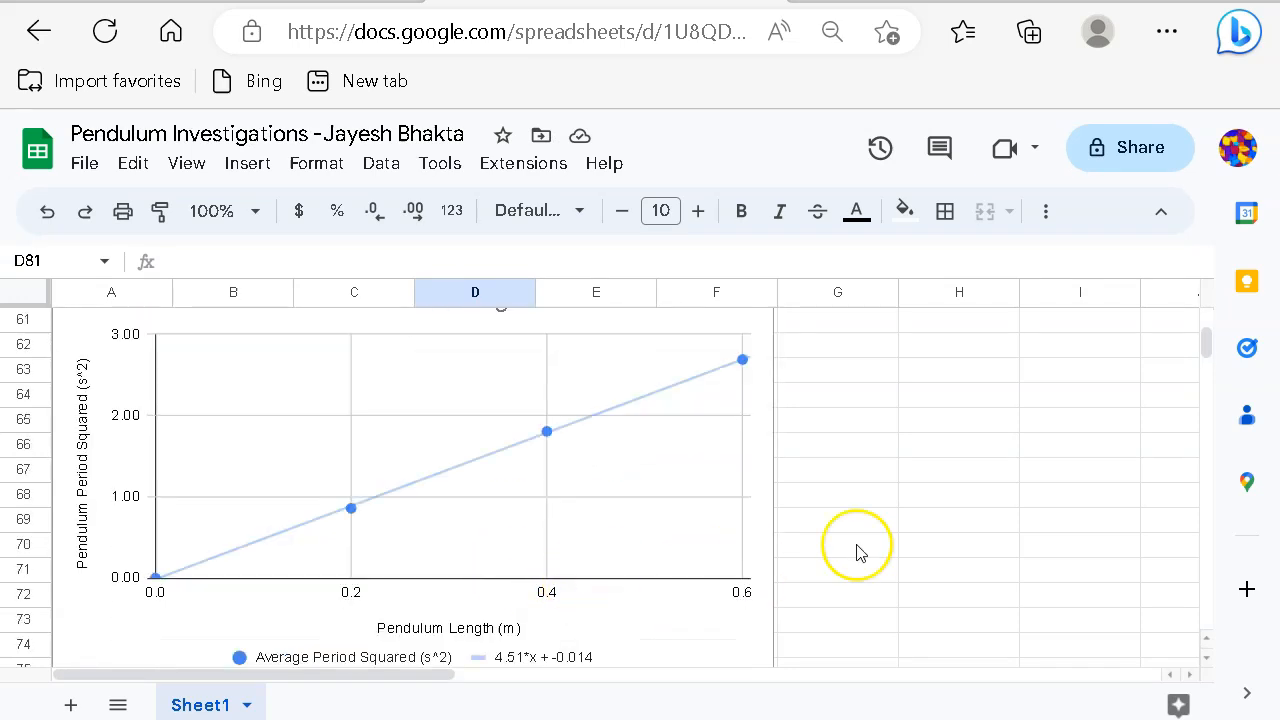
{"action": "key", "text": "ctrl+minus"}
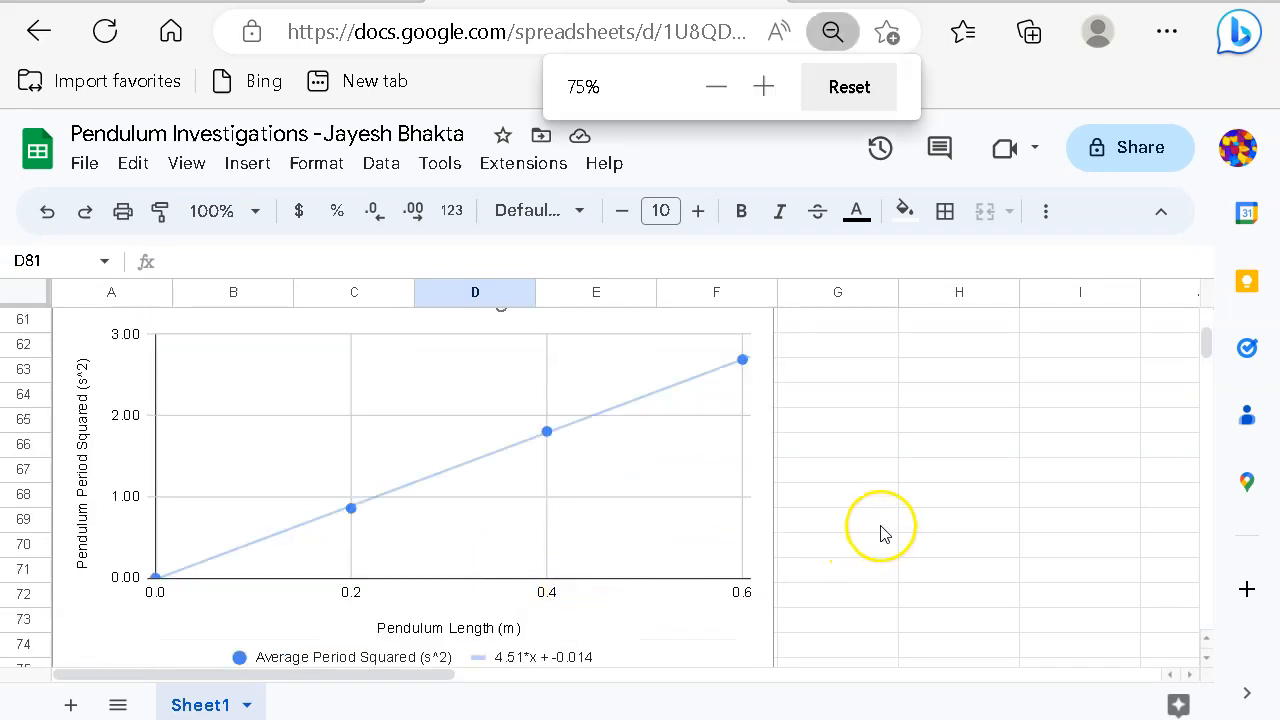
{"action": "key", "text": "ctrl+minus"}
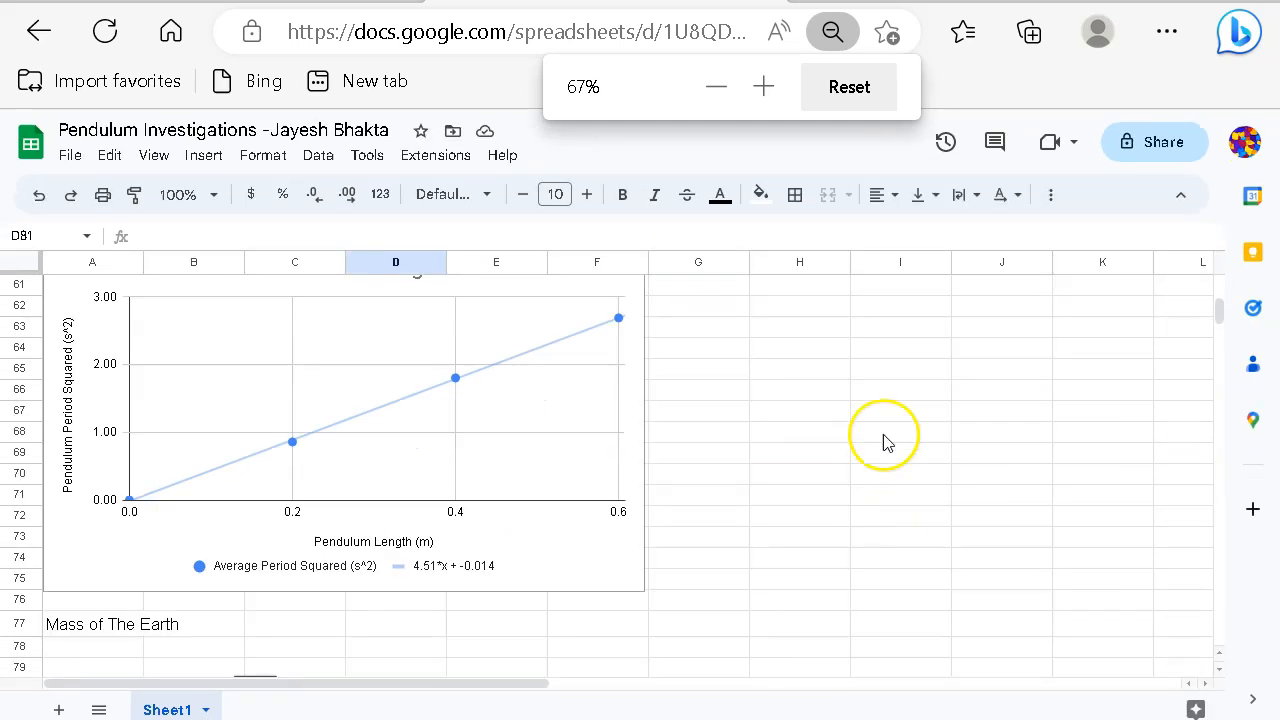
{"action": "scroll", "coordinate": [884, 500], "scroll_direction": "up", "scroll_amount": 3}
{"action": "scroll", "coordinate": [884, 507], "scroll_direction": "down", "scroll_amount": 1}
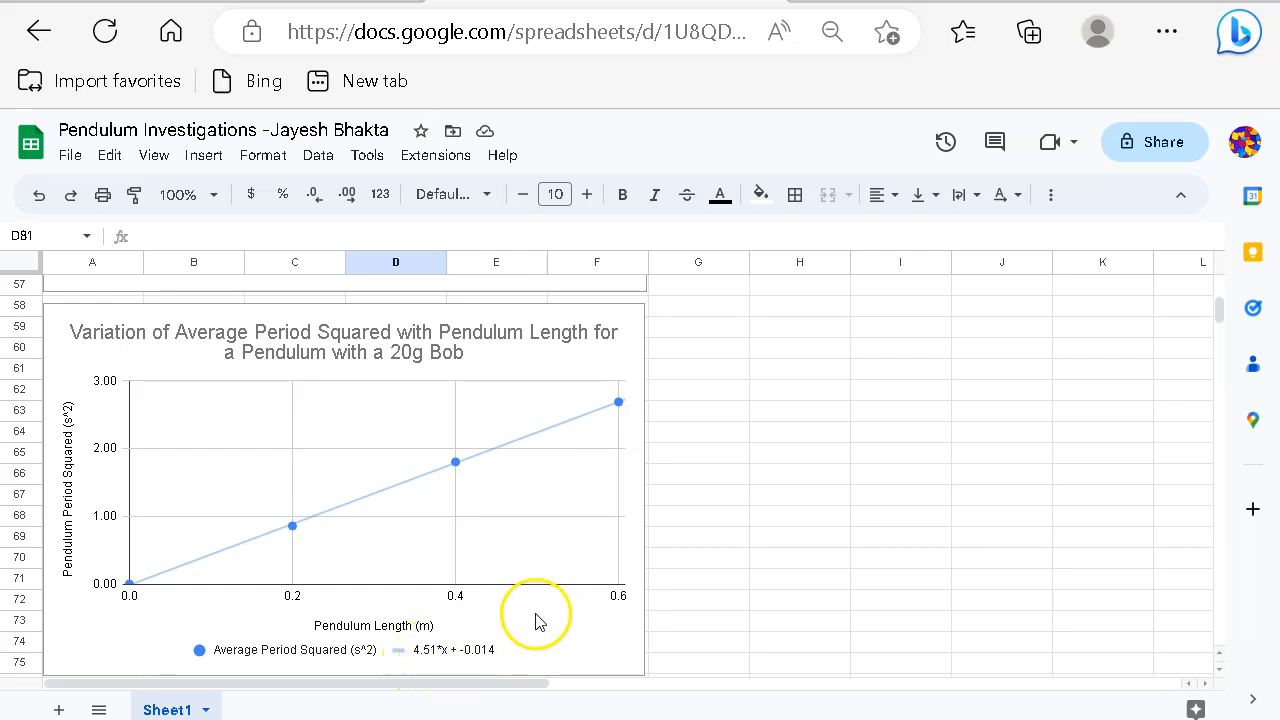
{"action": "scroll", "coordinate": [676, 605], "scroll_direction": "down", "scroll_amount": 8}
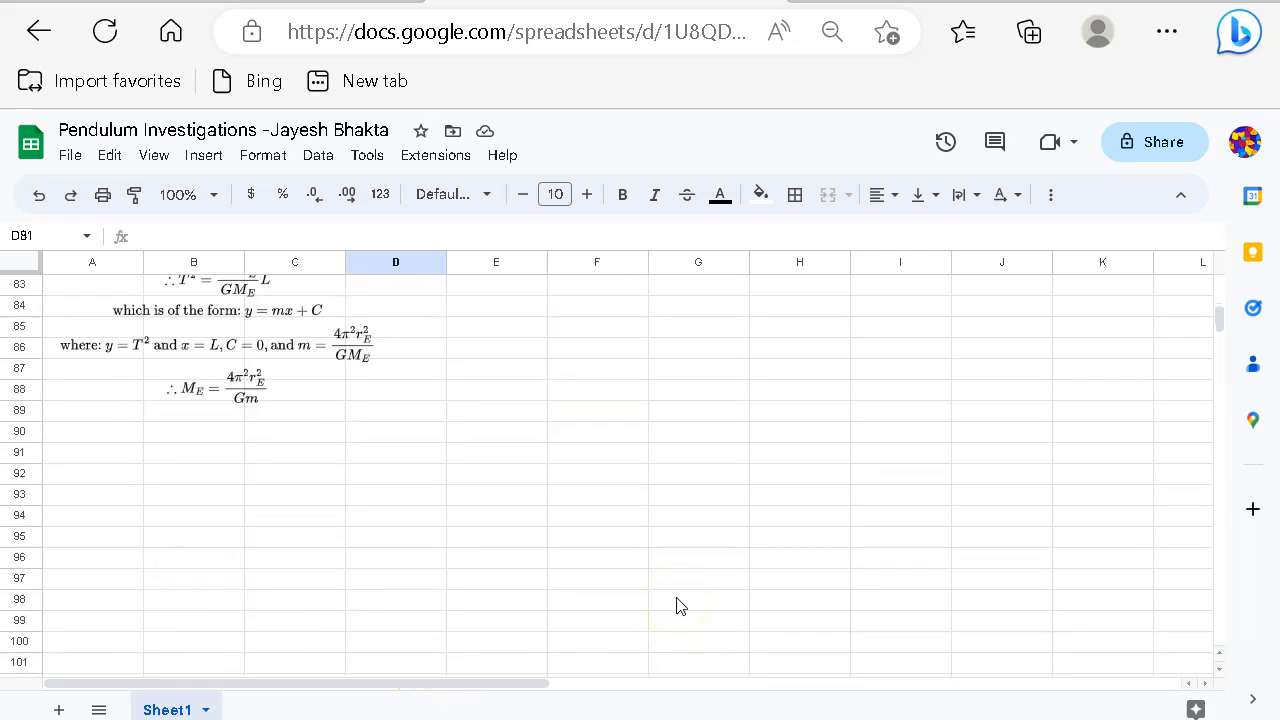
Step: Label A91 'radius of the Earth' and widen column A to fit it
{"action": "left_click", "coordinate": [104, 458]}
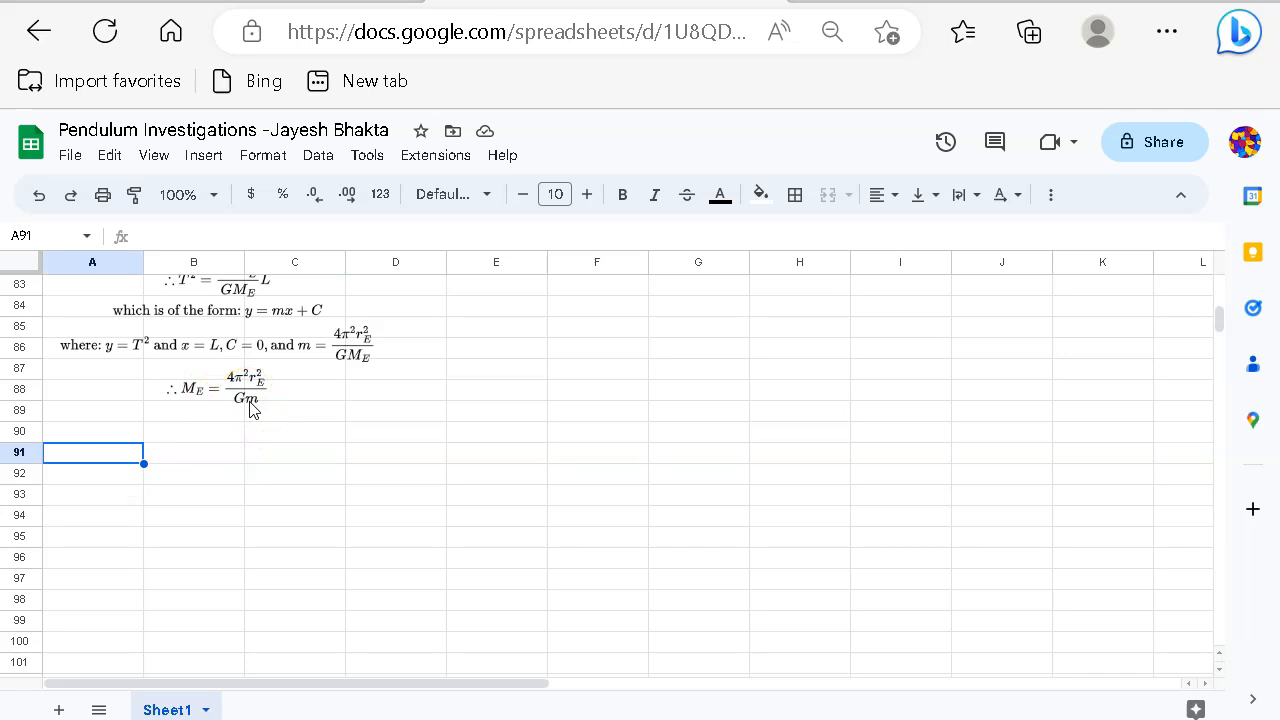
{"action": "left_click", "coordinate": [108, 481]}
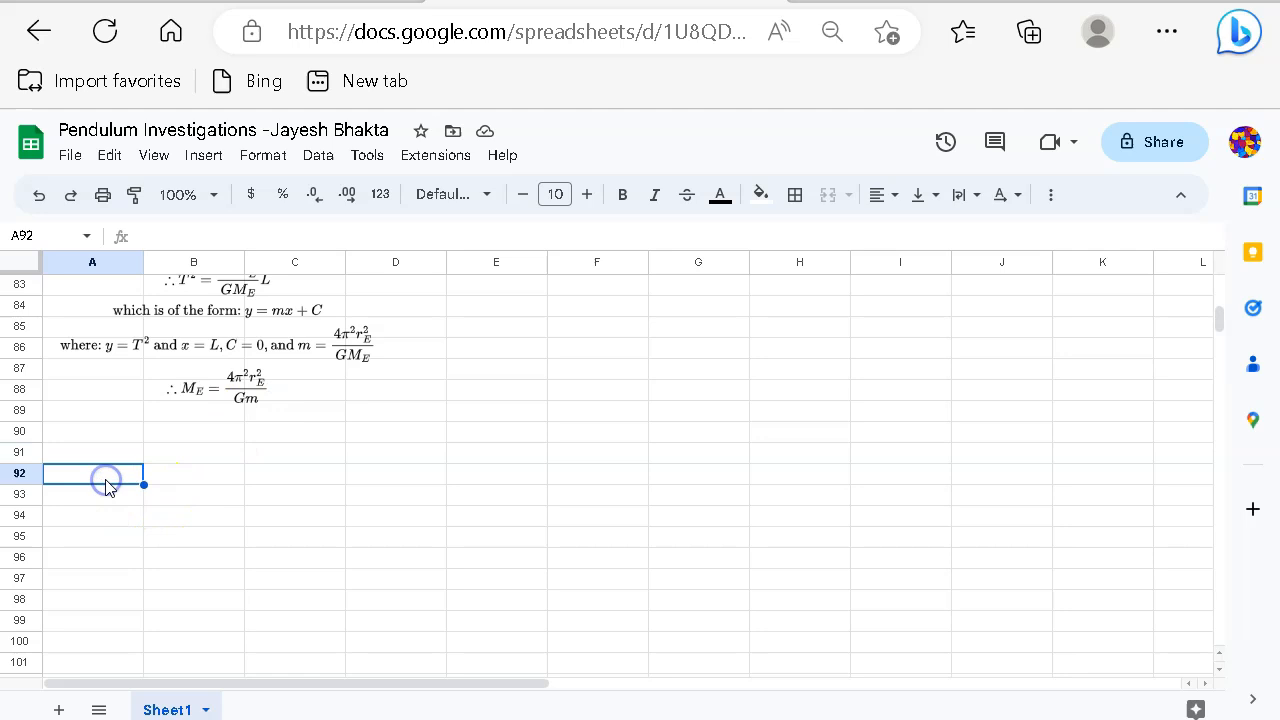
{"action": "left_click", "coordinate": [100, 452]}
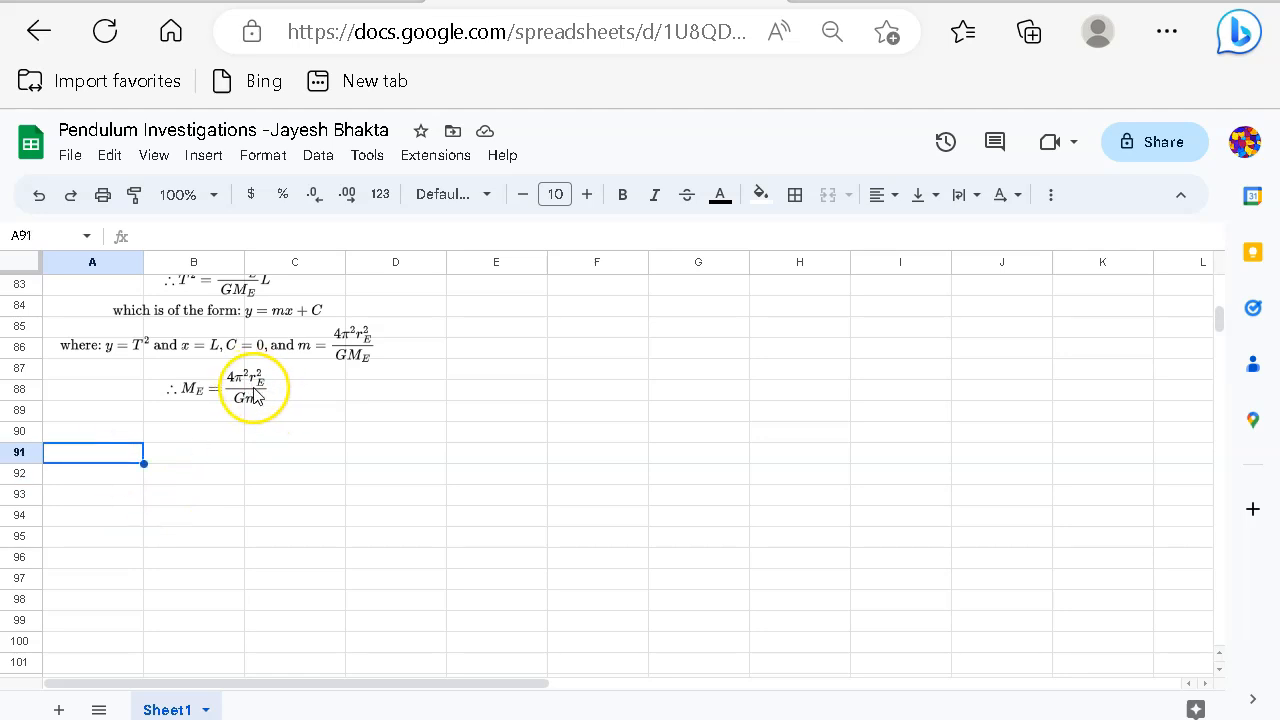
{"action": "type", "text": "rad"}
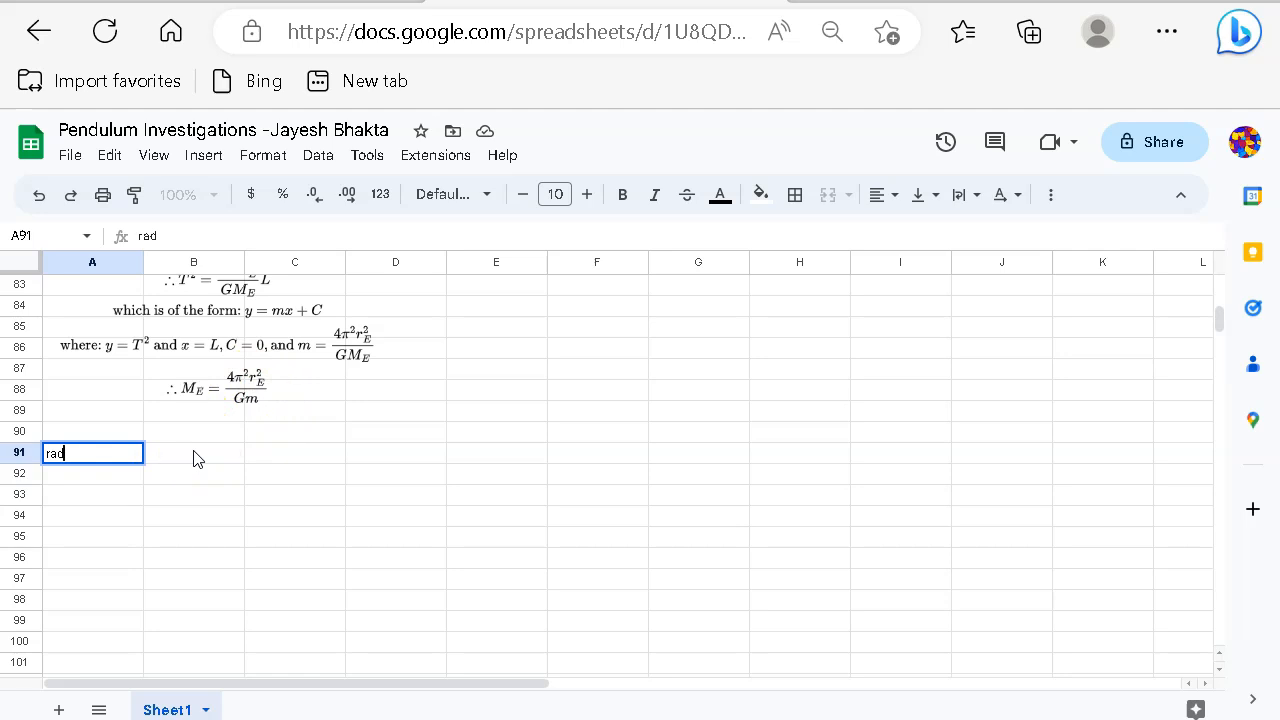
{"action": "key", "text": "ctrl+plus"}
{"action": "key", "text": "ctrl+plus"}
{"action": "key", "text": "ctrl+plus"}
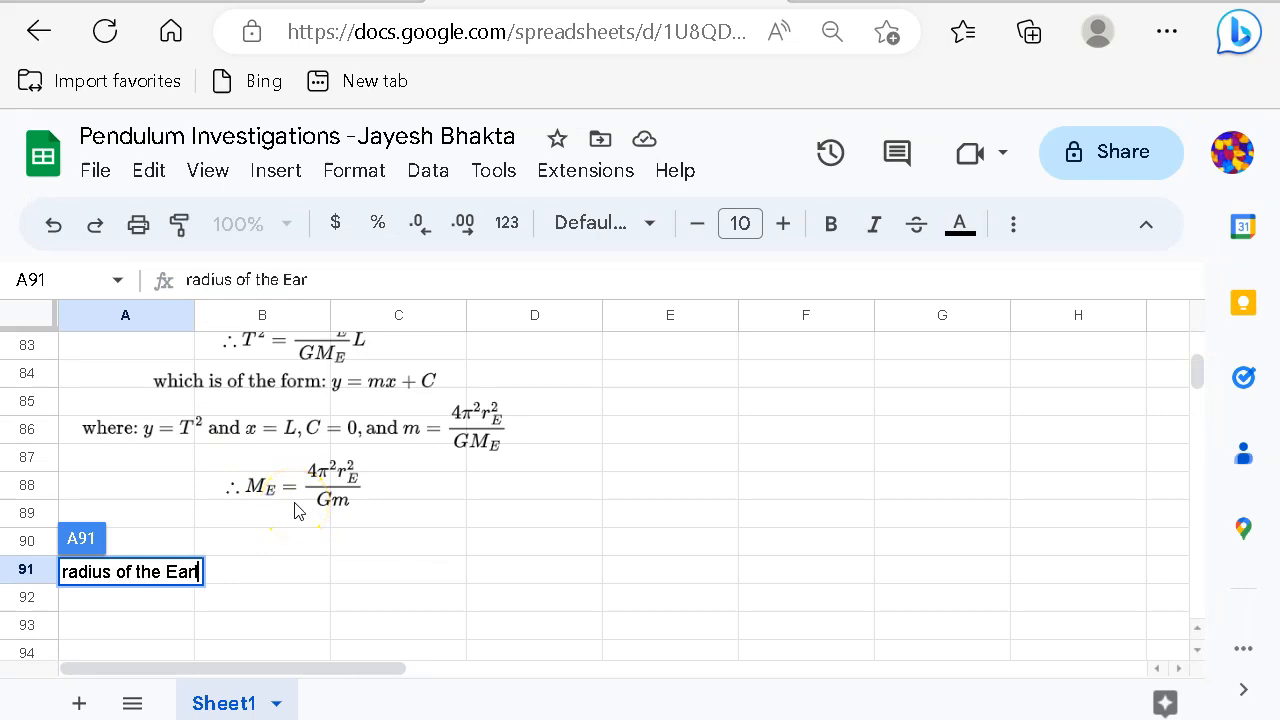
{"action": "left_click", "coordinate": [320, 570]}
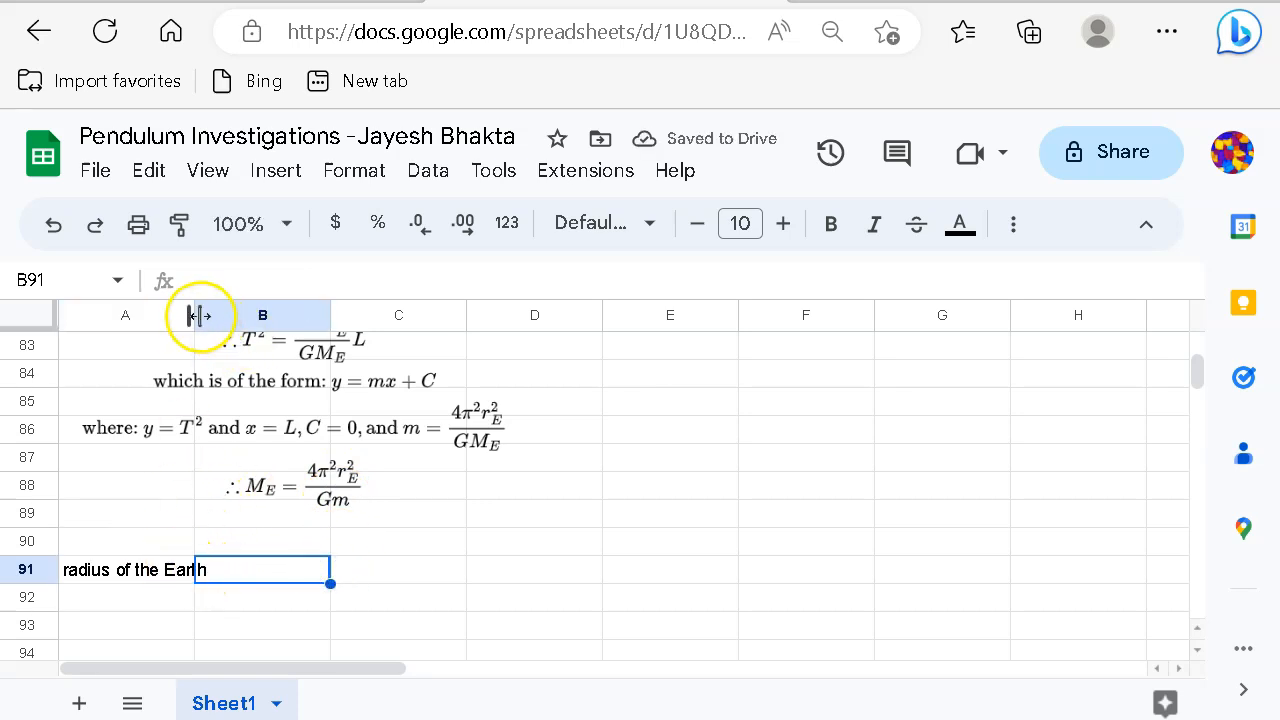
{"action": "left_click", "coordinate": [374, 582]}
{"action": "left_click", "coordinate": [257, 571]}
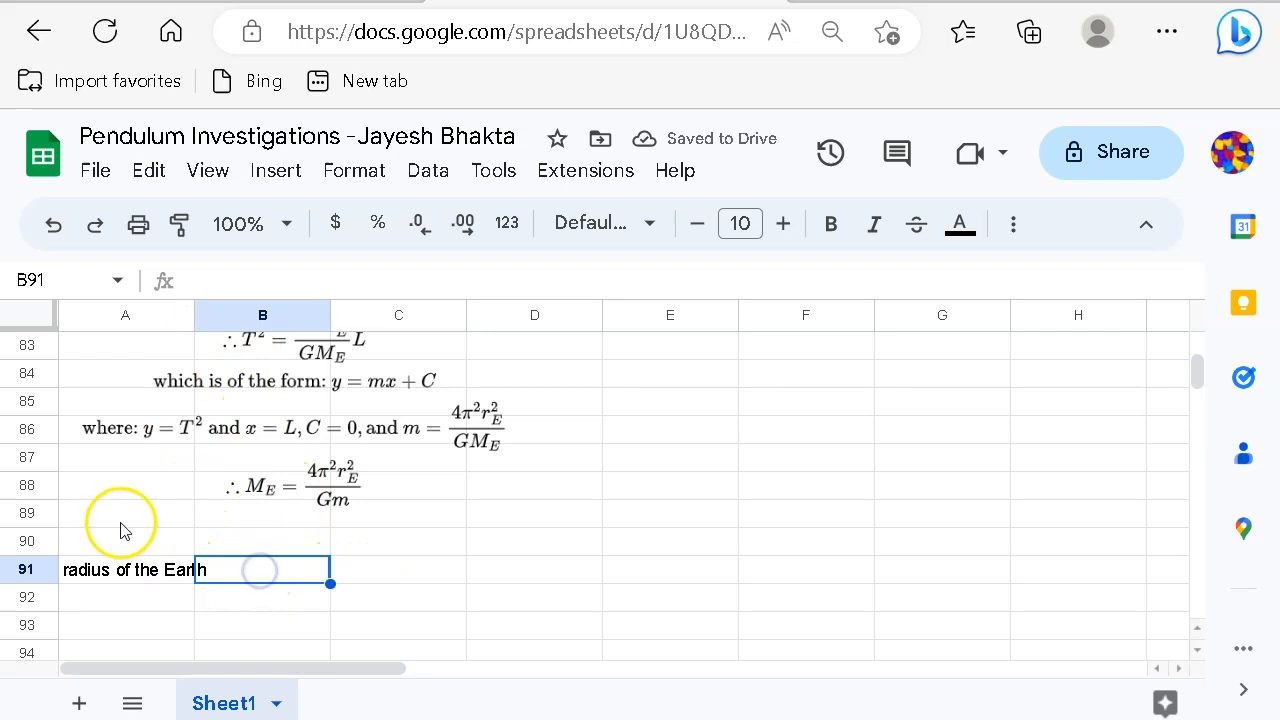
{"action": "left_click_drag", "start_coordinate": [193, 318], "coordinate": [217, 318]}
{"action": "left_click", "coordinate": [340, 616]}
{"action": "left_click", "coordinate": [260, 567]}
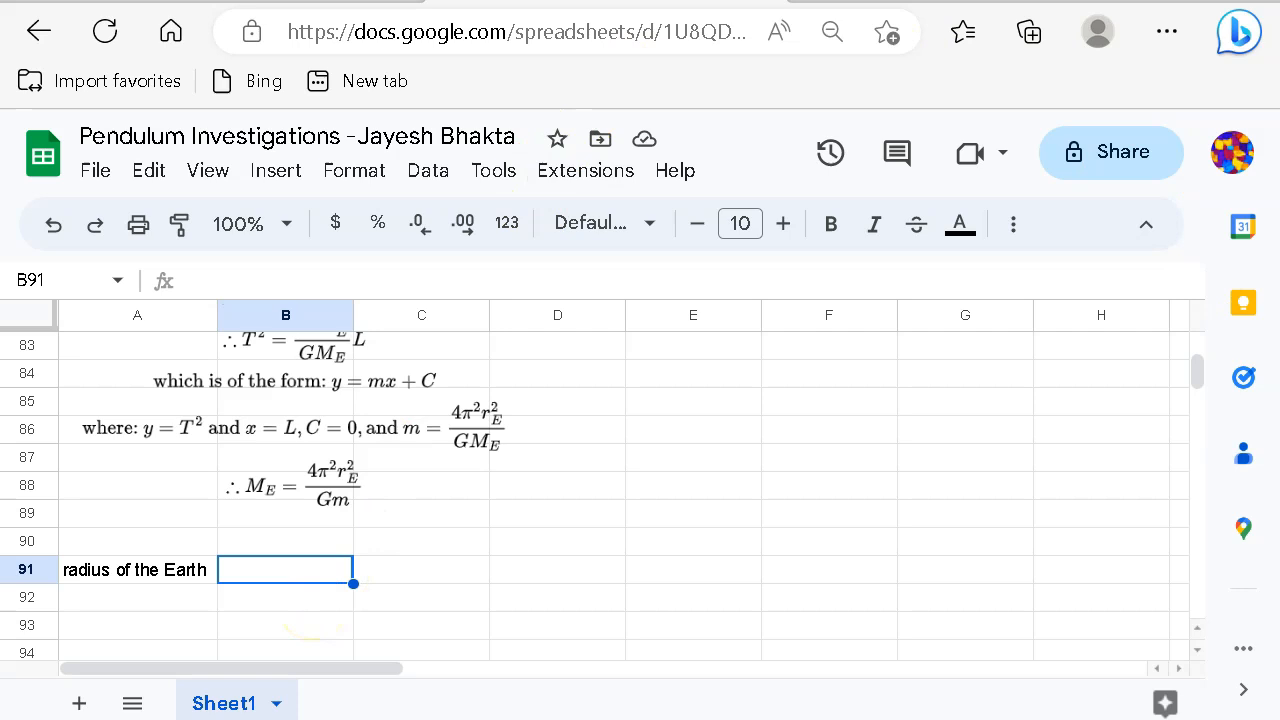
Step: Enter Earth's radius 6380E3 (6.38E+06) in B91 with unit m in C91
{"action": "key", "text": "alt+Tab"}
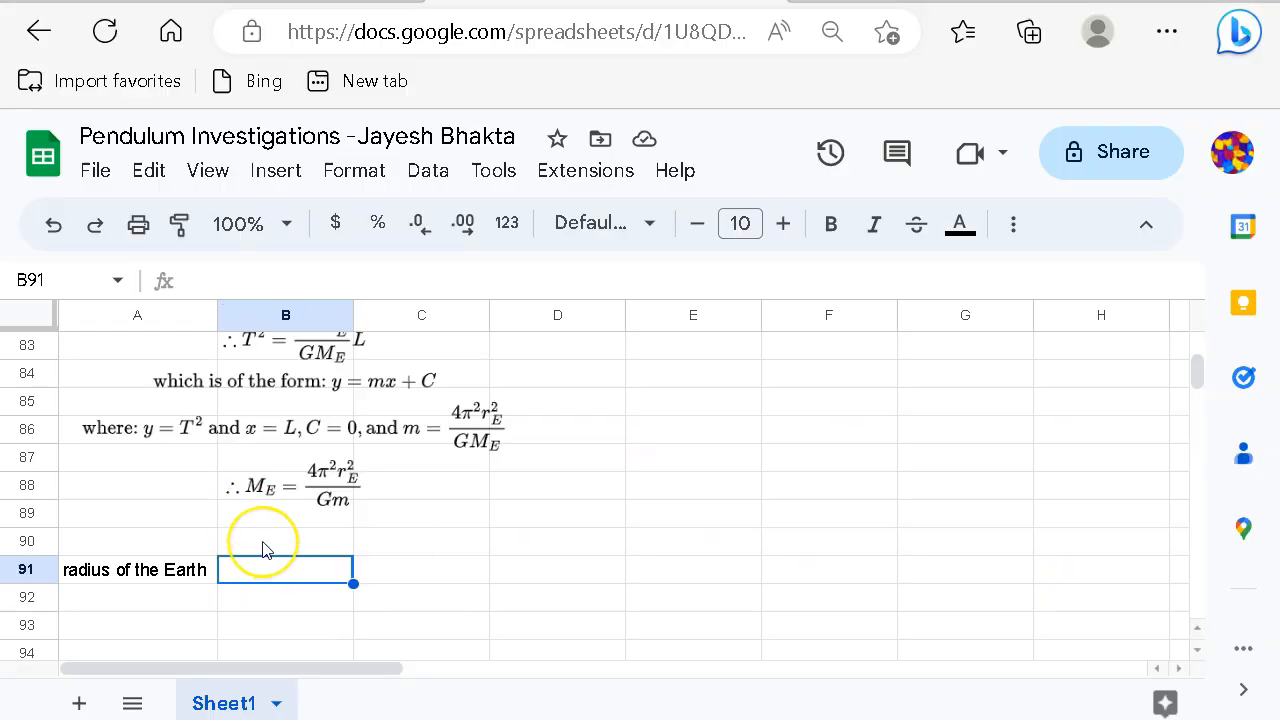
{"action": "type", "text": "6380"}
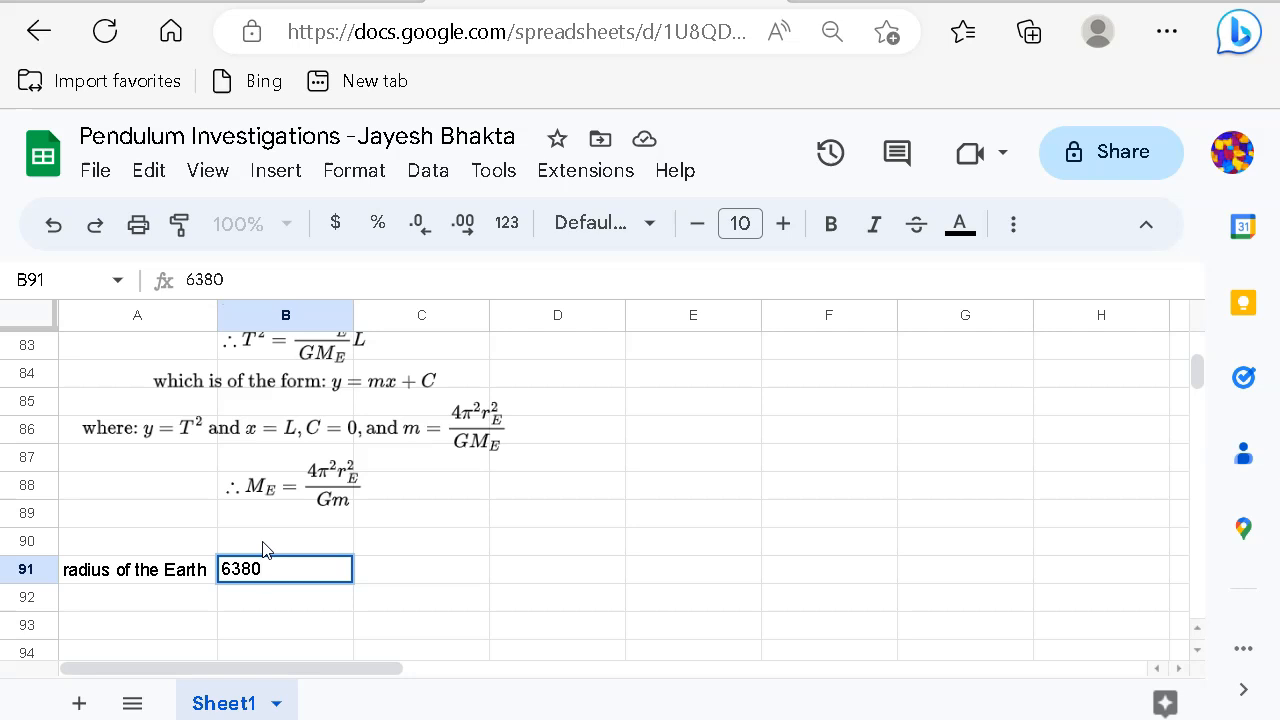
{"action": "type", "text": "E3"}
{"action": "key", "text": "Return"}
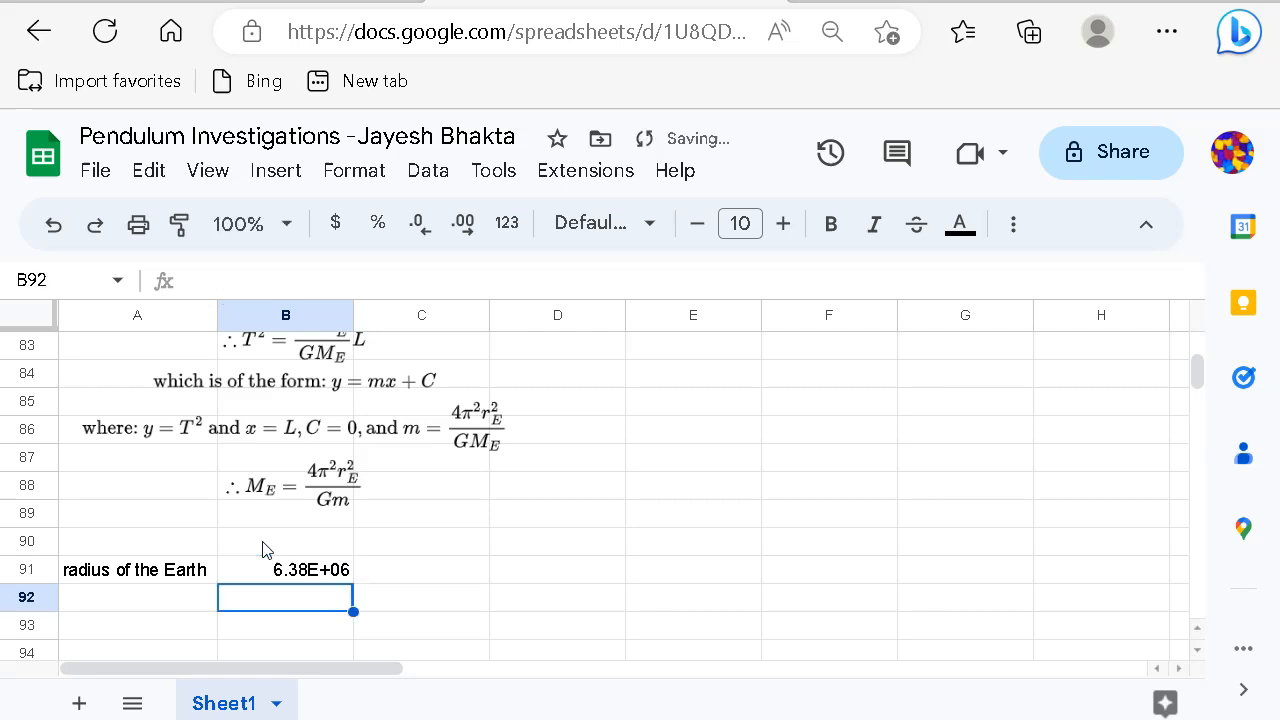
{"action": "left_click", "coordinate": [400, 572]}
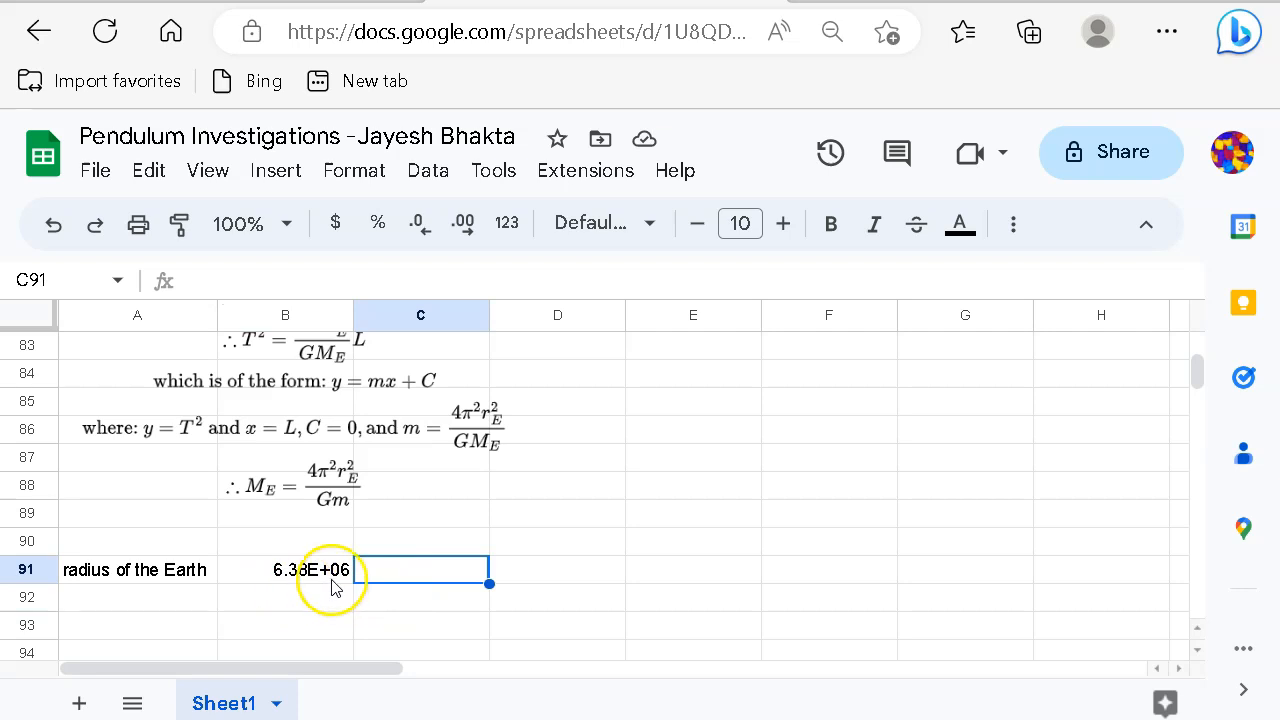
{"action": "type", "text": "m"}
{"action": "left_click", "coordinate": [556, 584]}
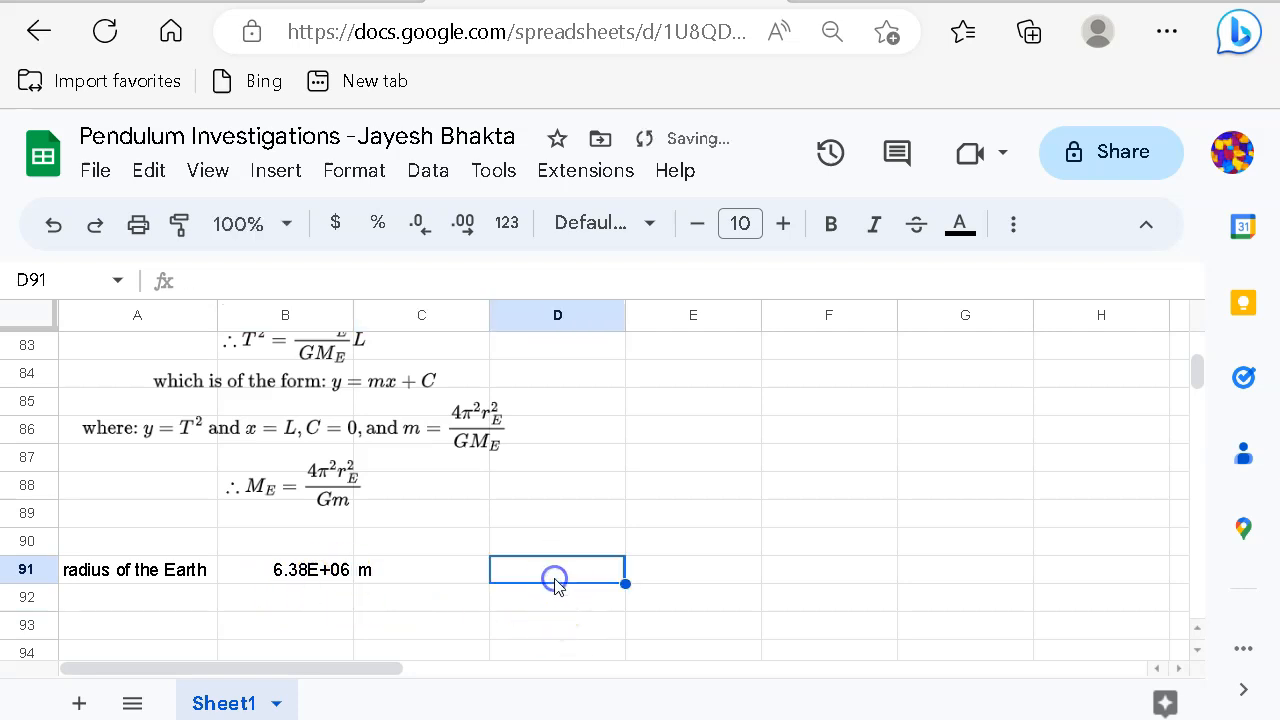
{"action": "left_click", "coordinate": [170, 596]}
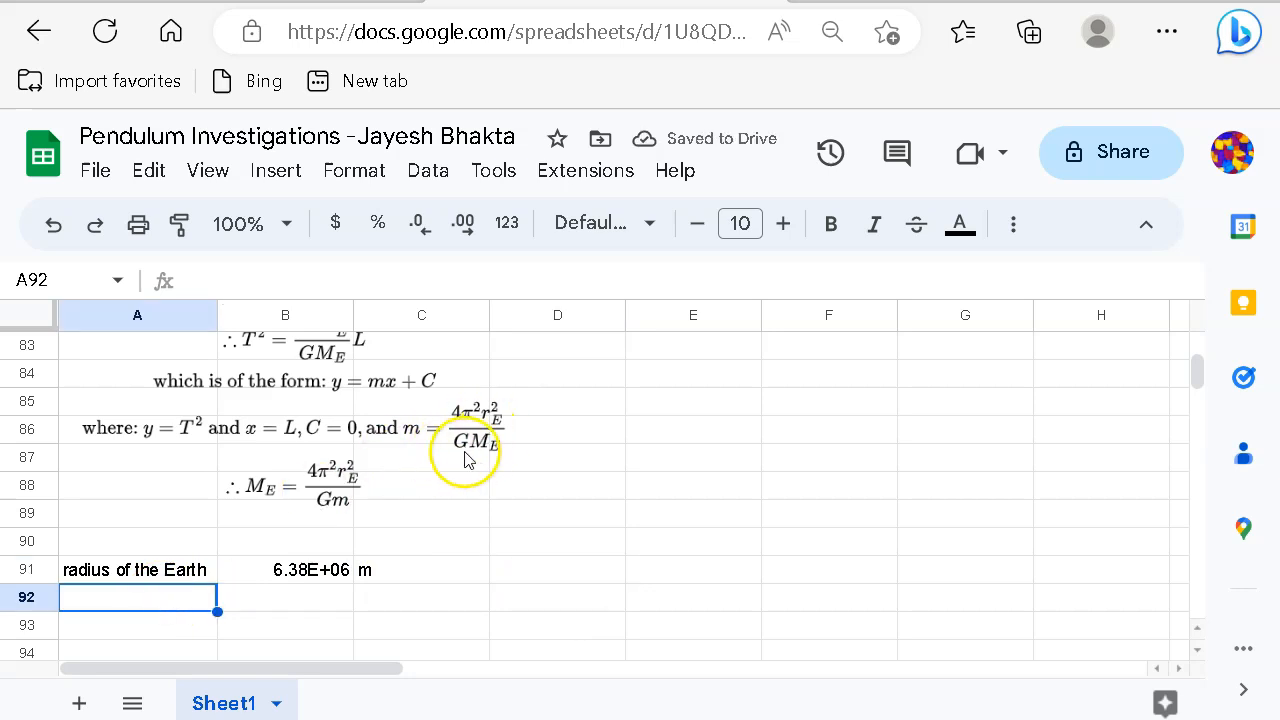
Step: Label A92 'G', then check G ≈ 6.67×10⁻¹¹ in the Acrobat PDF and return to Sheets
{"action": "type", "text": "G"}
{"action": "key", "text": "Tab"}
{"action": "left_click", "coordinate": [447, 477]}
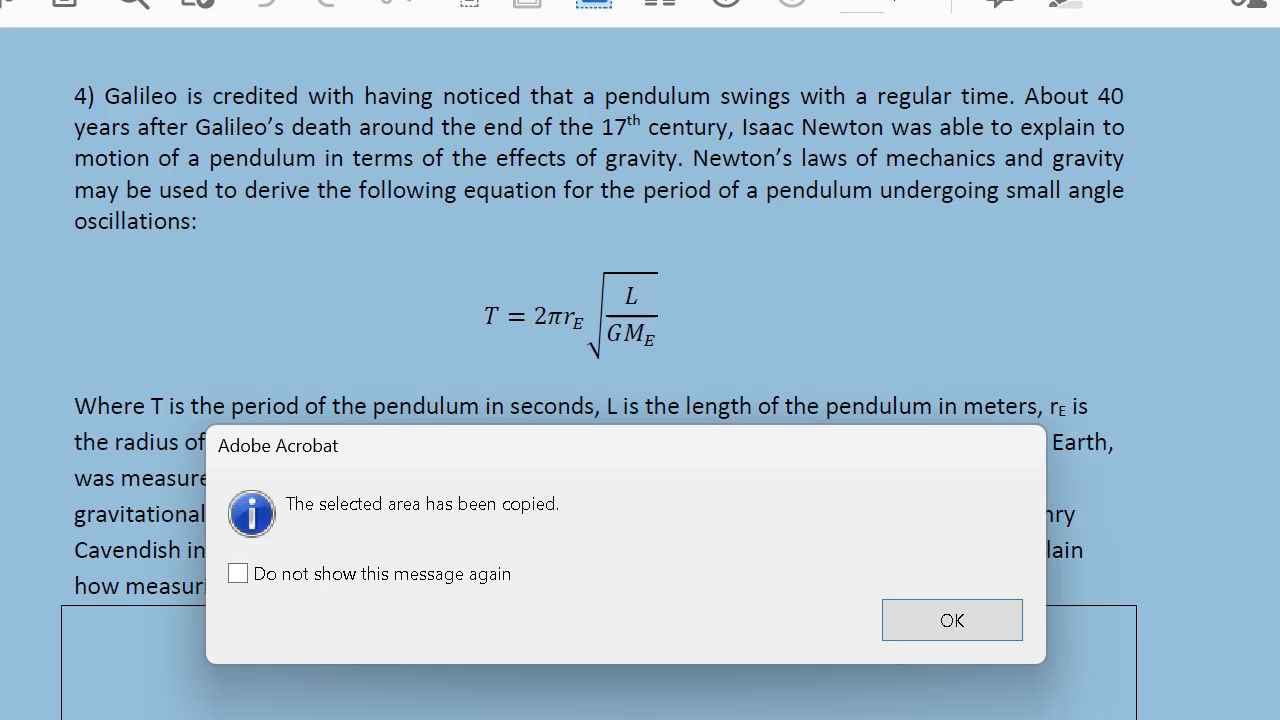
{"action": "left_click", "coordinate": [912, 630]}
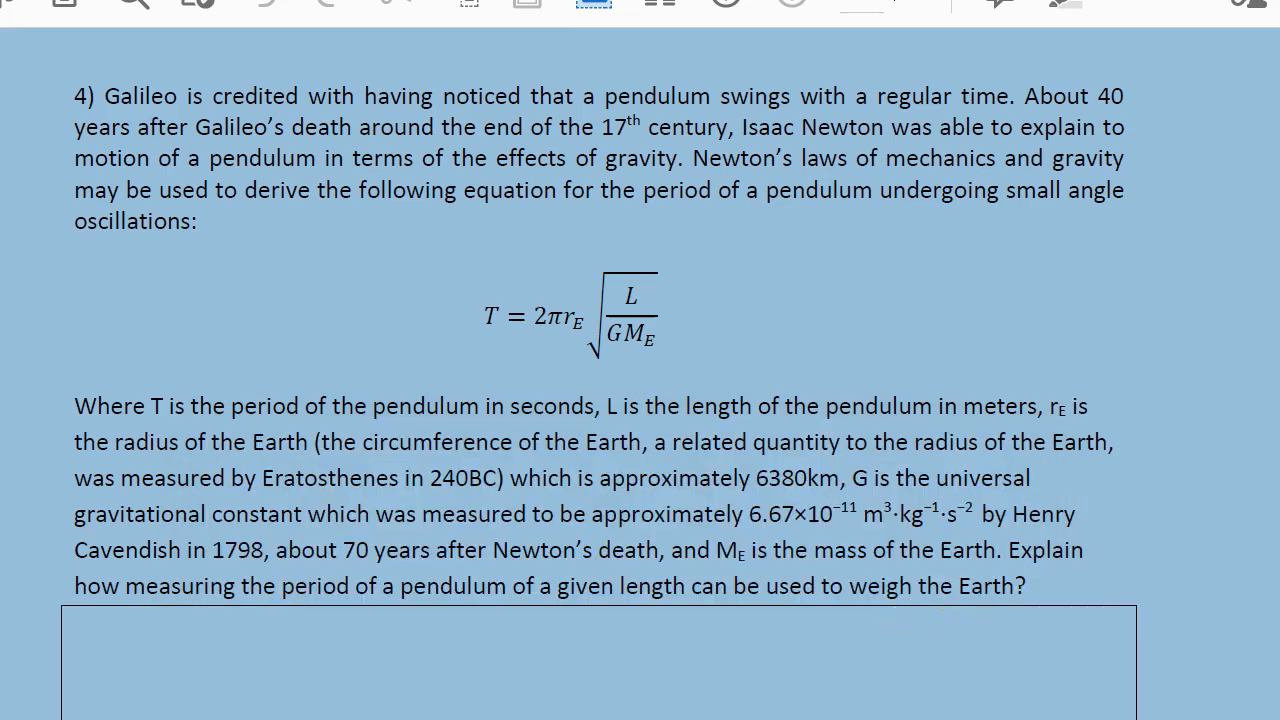
{"action": "key", "text": "shift+F4"}
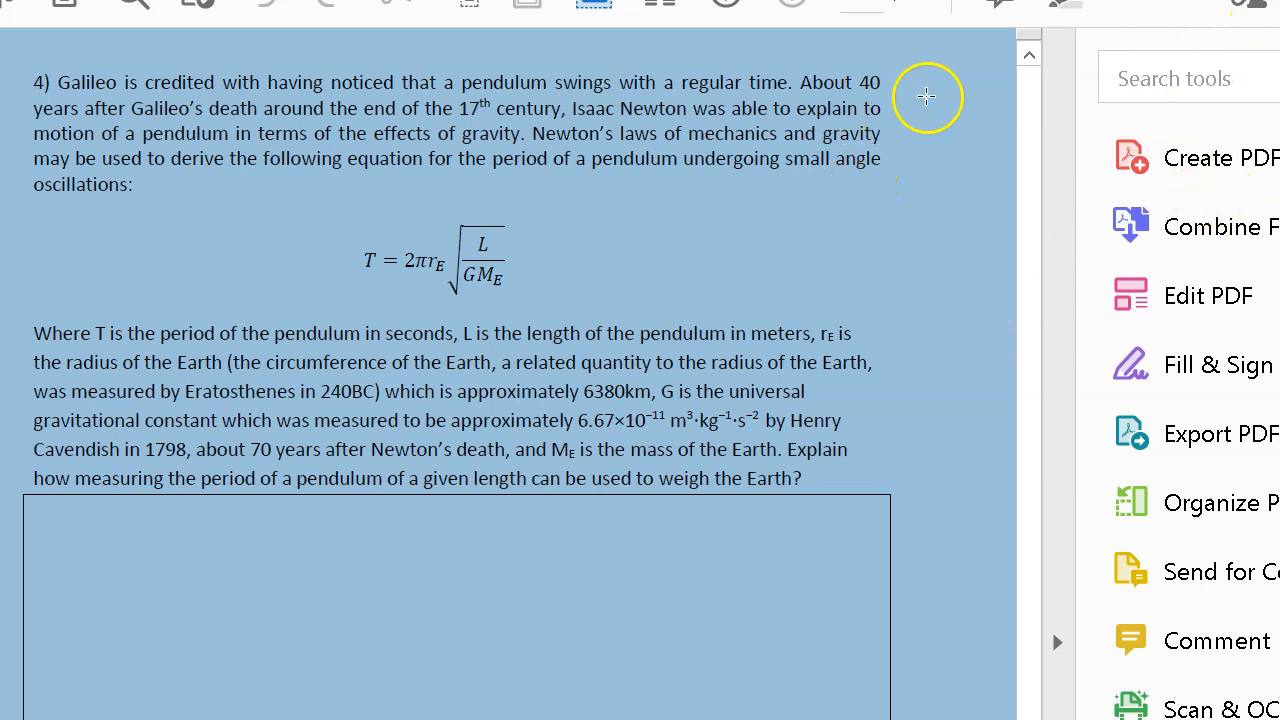
{"action": "left_click", "coordinate": [786, 220]}
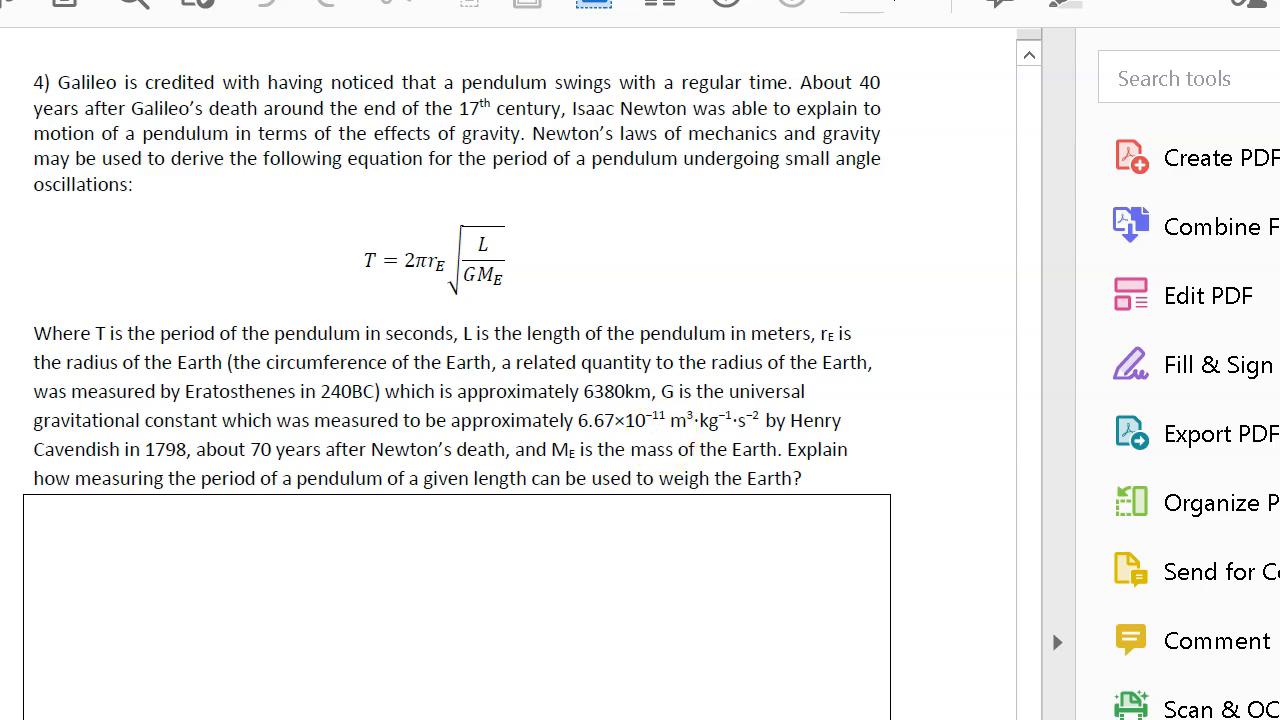
{"action": "key", "text": "alt+Tab"}
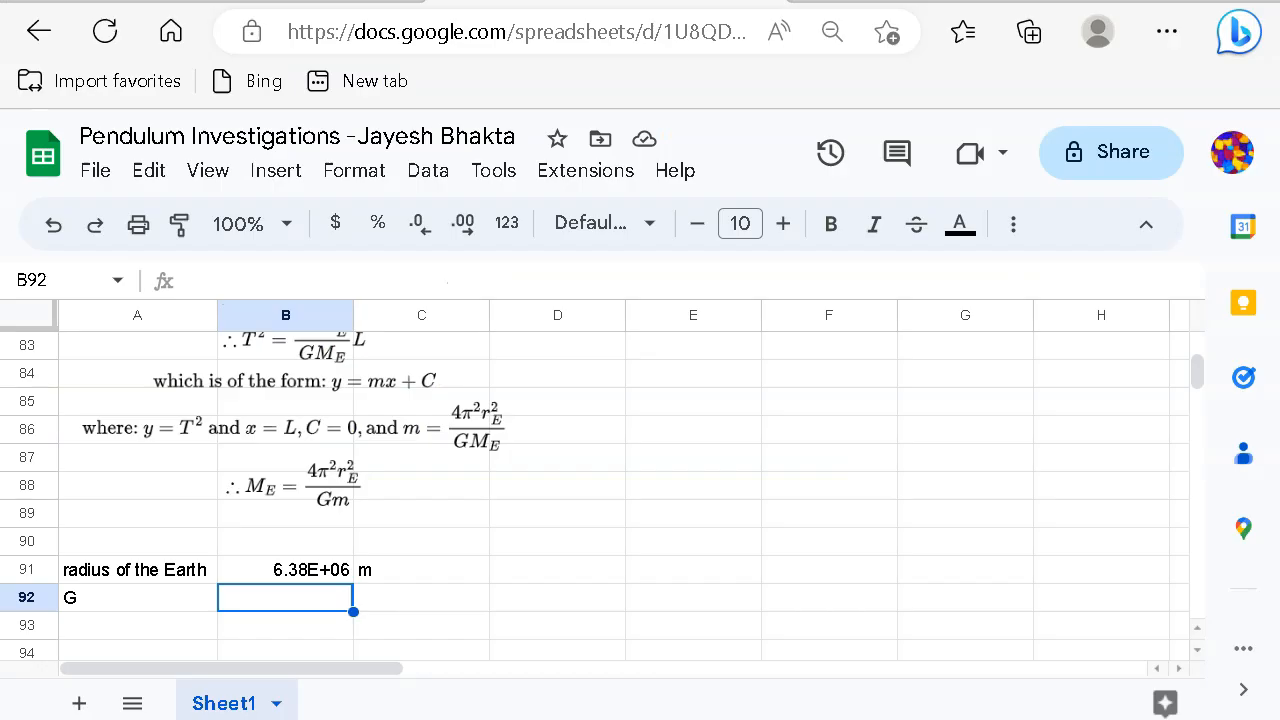
Step: Enter 6.67E-11 as the value of G in B92
{"action": "type", "text": "6.6"}
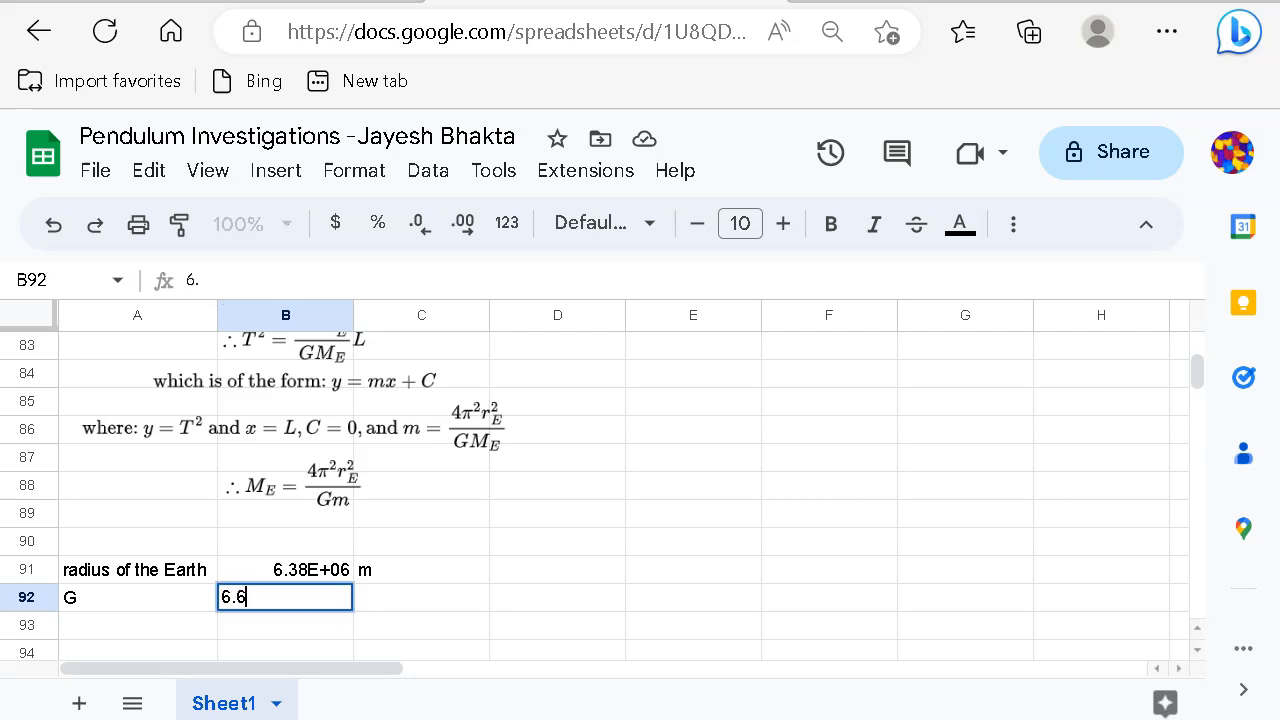
{"action": "type", "text": "7E-11"}
{"action": "key", "text": "Tab"}
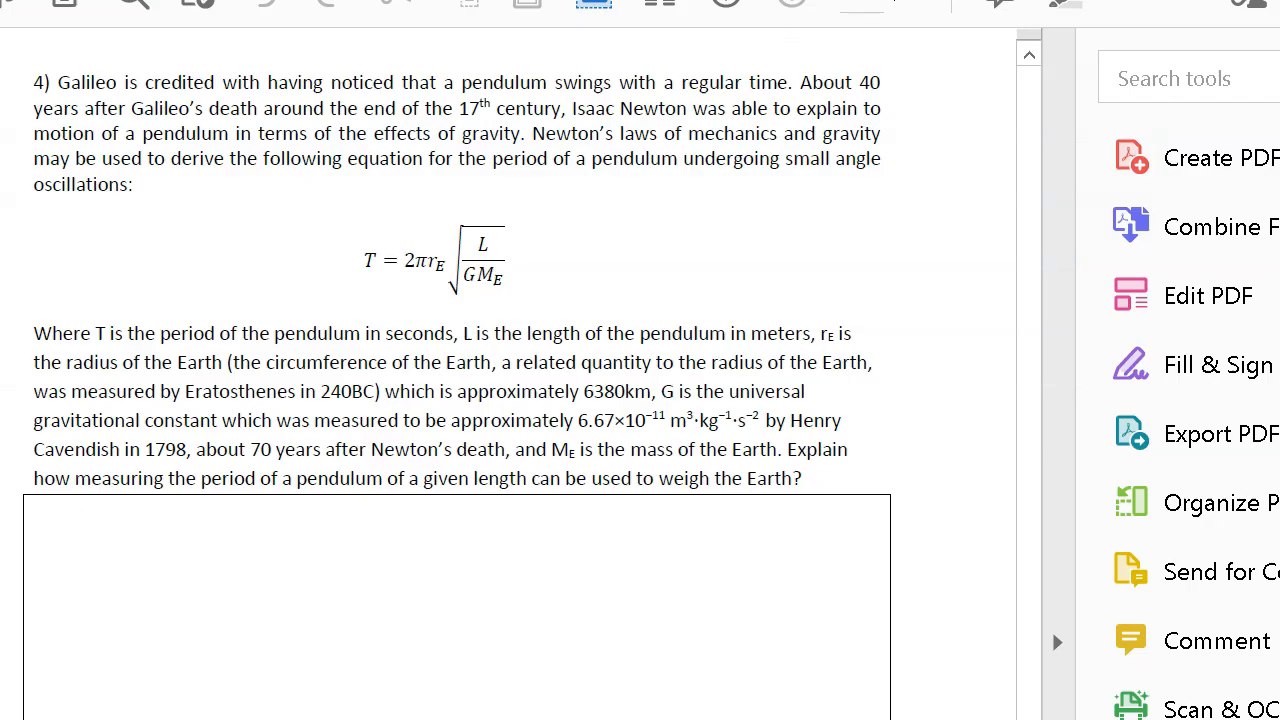
{"action": "left_click", "coordinate": [915, 695]}
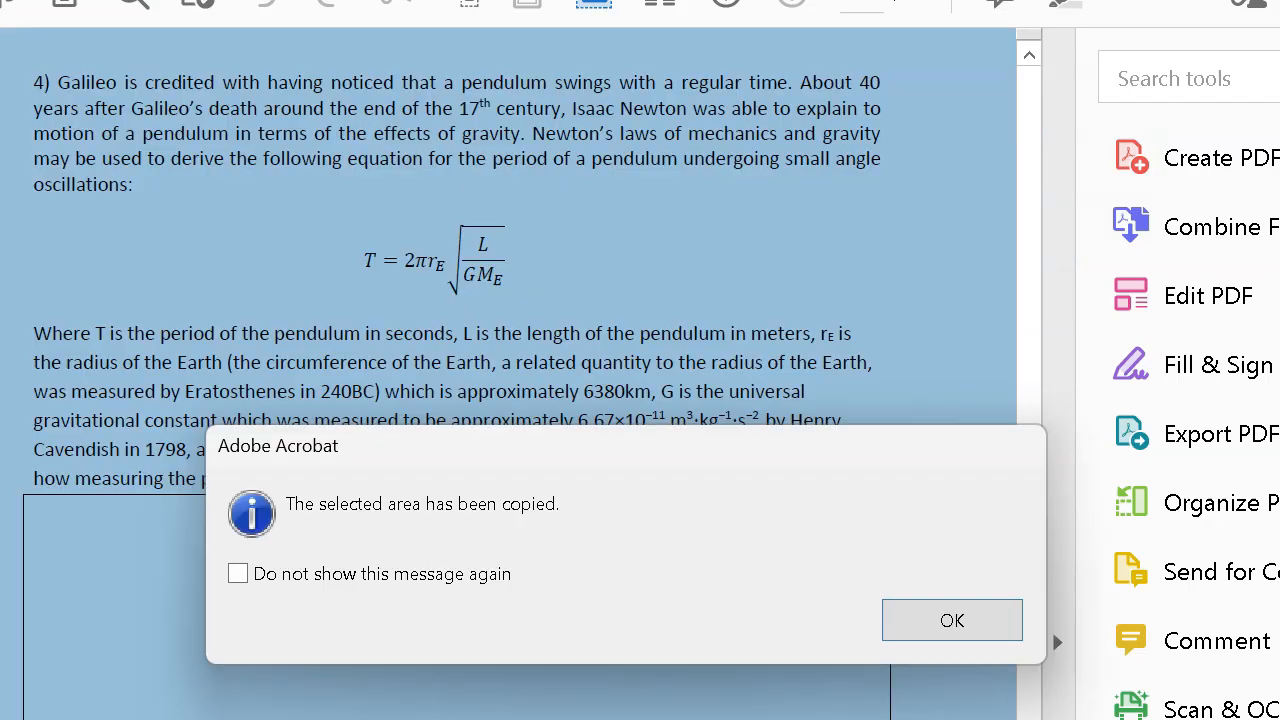
{"action": "left_click", "coordinate": [951, 632]}
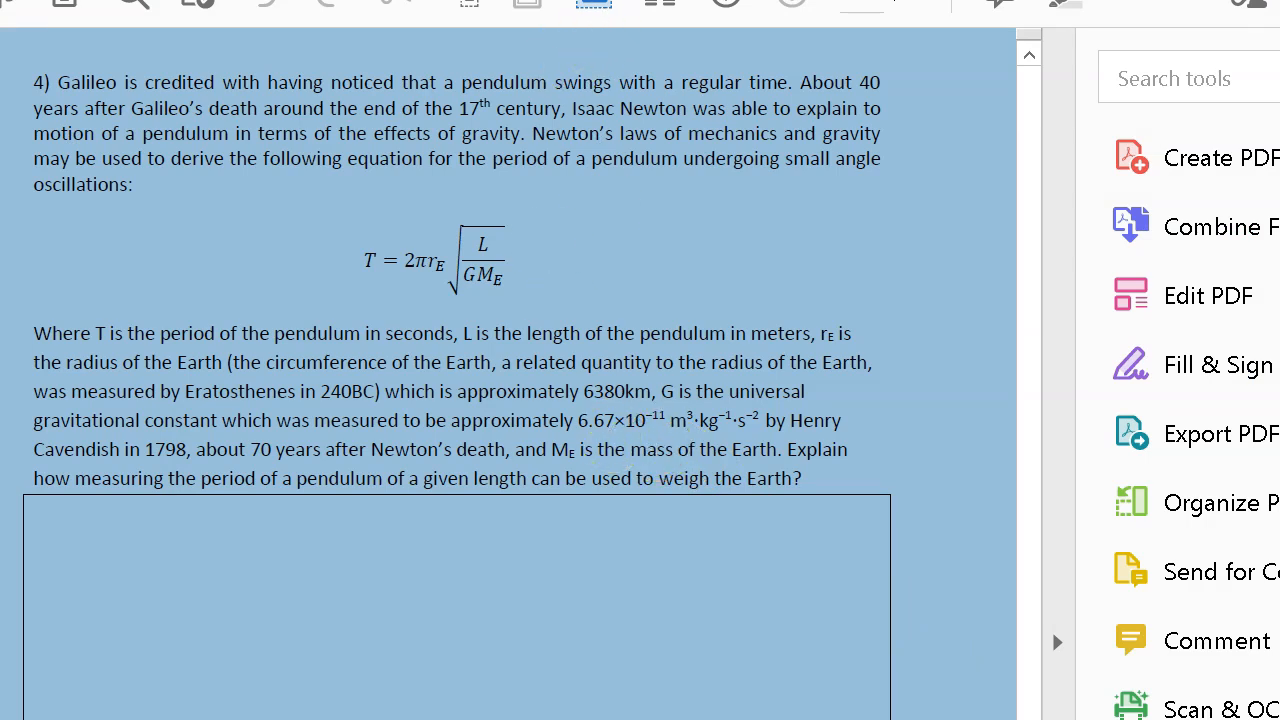
{"action": "key", "text": "Escape"}
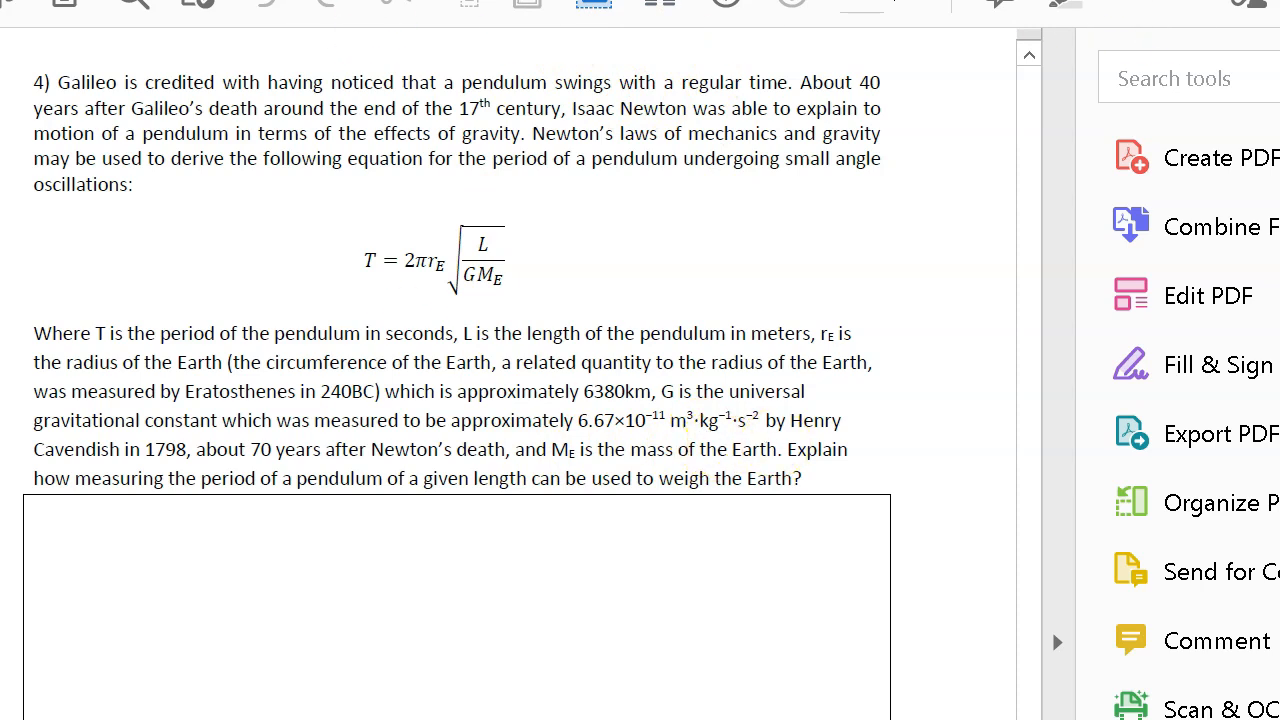
{"action": "key", "text": "alt+Tab"}
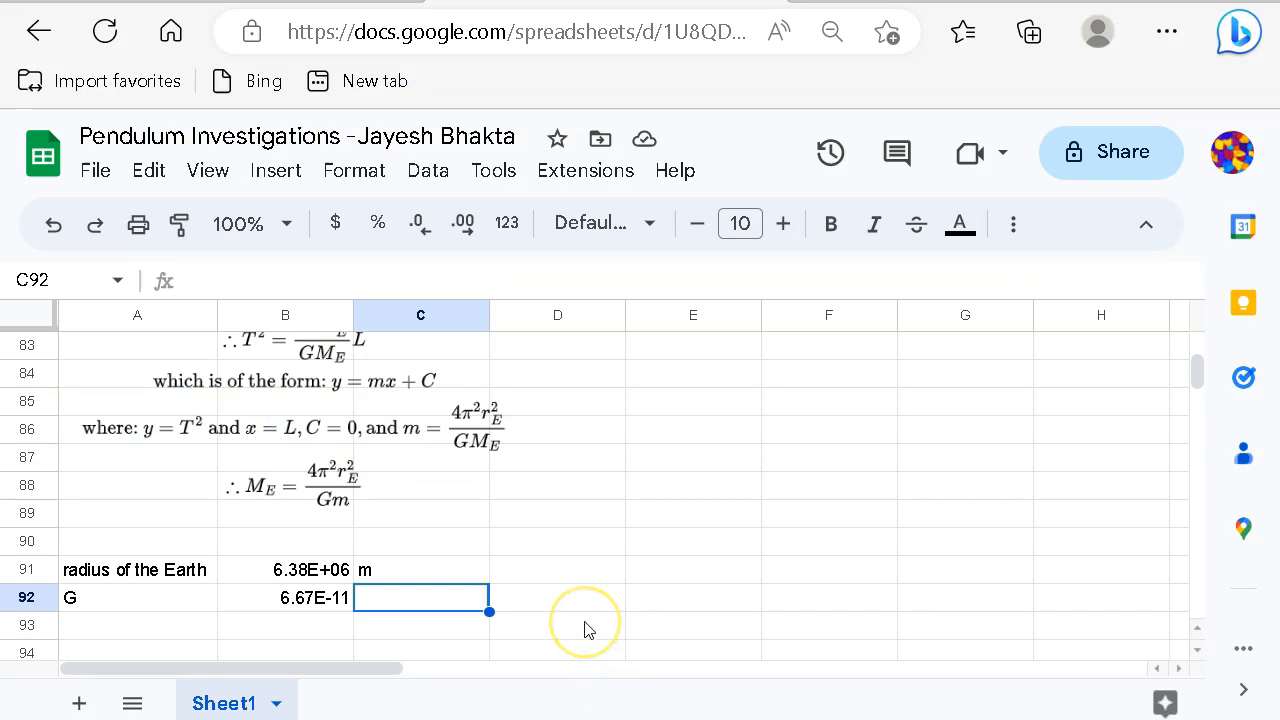
Step: Enter the units m^3/kg s^2 for G in C92
{"action": "type", "text": "m^3/kg"}
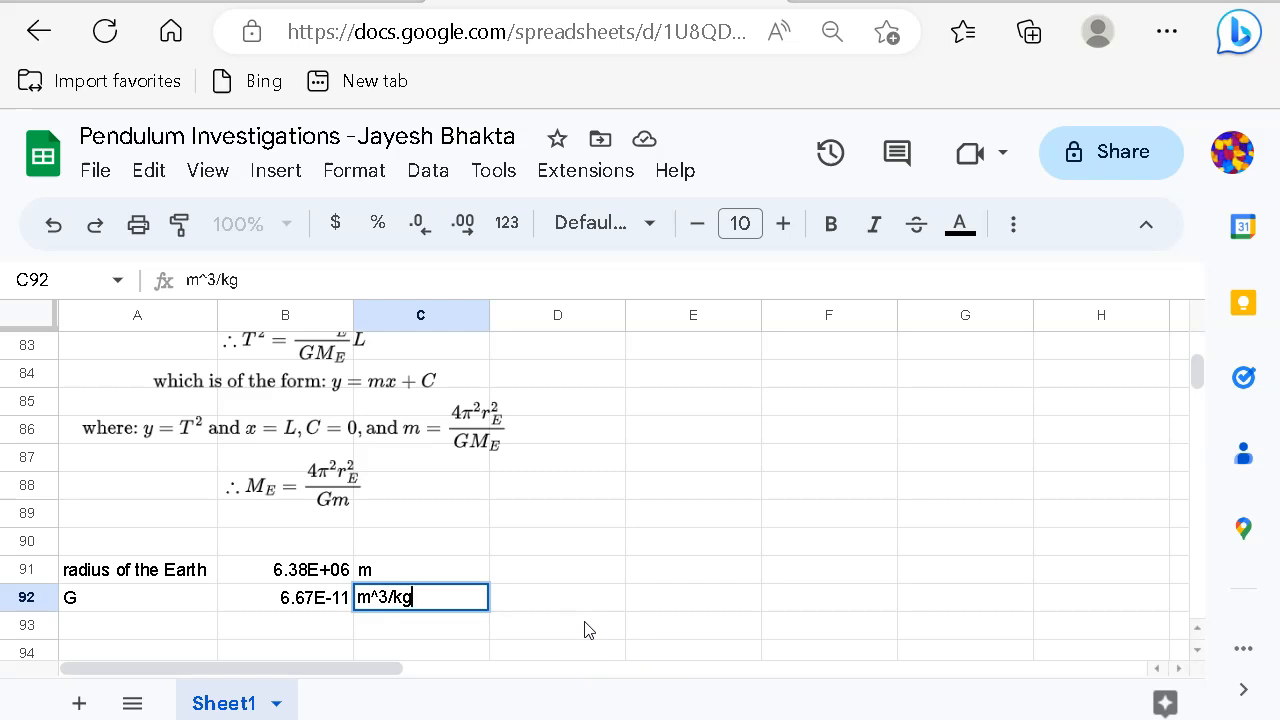
{"action": "type", "text": " s^2"}
{"action": "left_click", "coordinate": [620, 592]}
{"action": "left_click", "coordinate": [557, 604]}
{"action": "scroll", "coordinate": [572, 585], "scroll_direction": "down", "scroll_amount": 2}
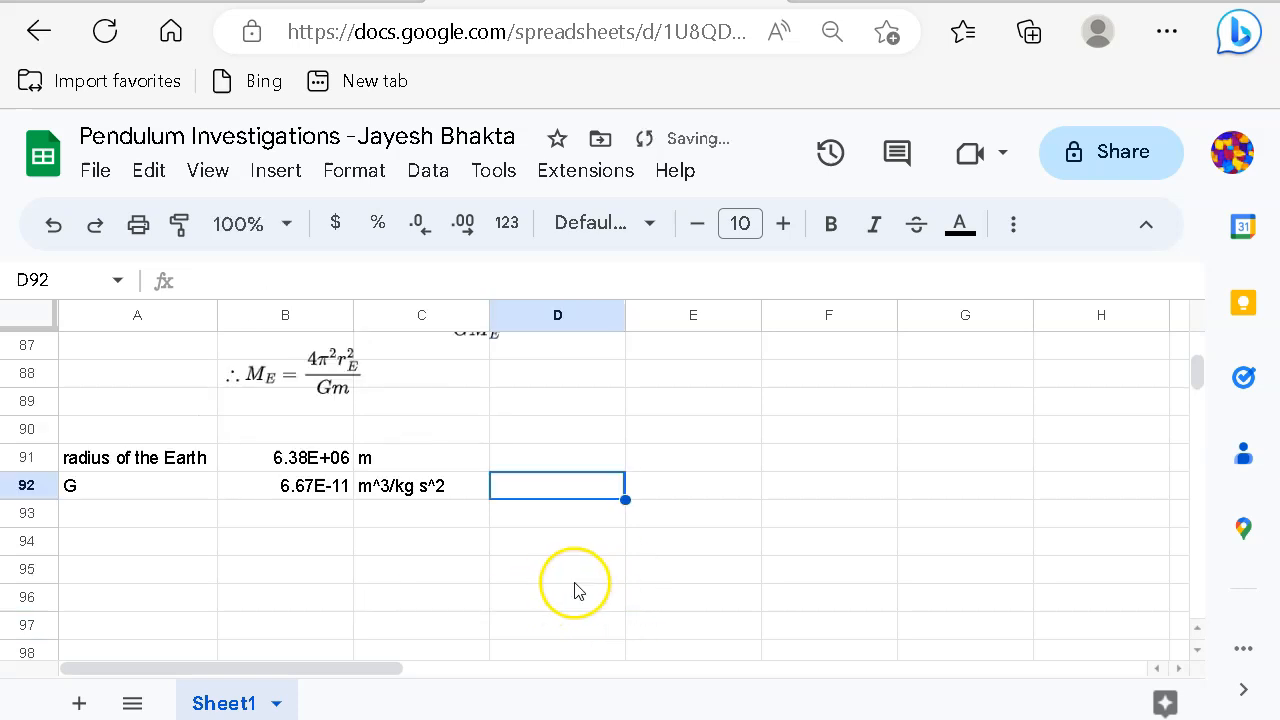
{"action": "left_click", "coordinate": [143, 550]}
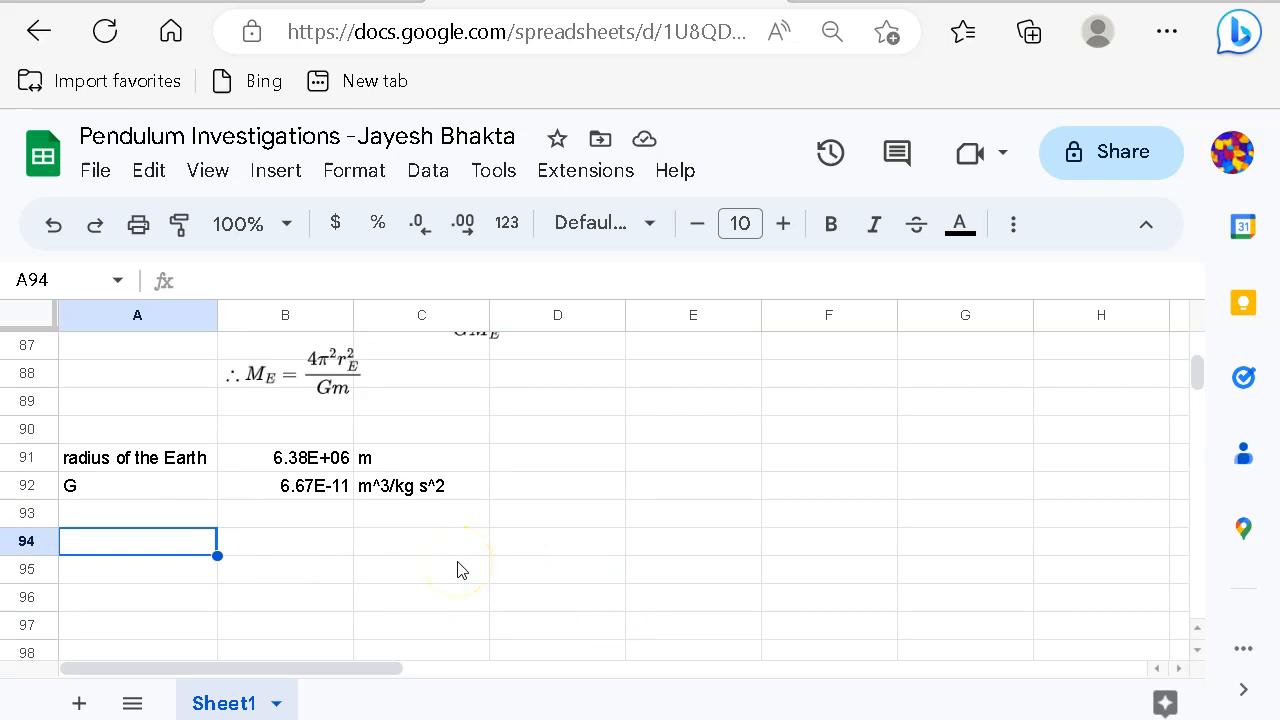
Step: Label cell A94 'mass of Earth'
{"action": "key", "text": "Up"}
{"action": "key", "text": "Down"}
{"action": "type", "text": "mass of Earth"}
{"action": "key", "text": "Tab"}
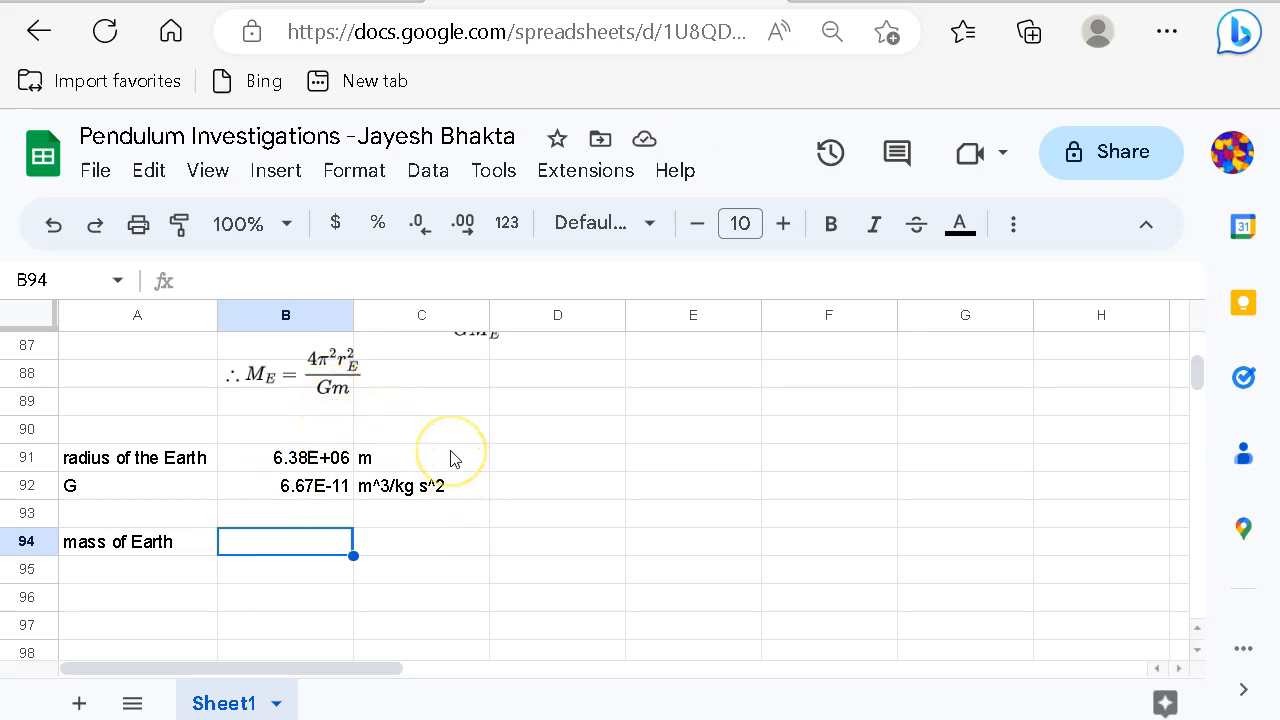
Step: Zoom the browser page in, then back out slightly, to view the constants rows
{"action": "key", "text": "ctrl+plus"}
{"action": "key", "text": "ctrl+plus"}
{"action": "key", "text": "ctrl+plus"}
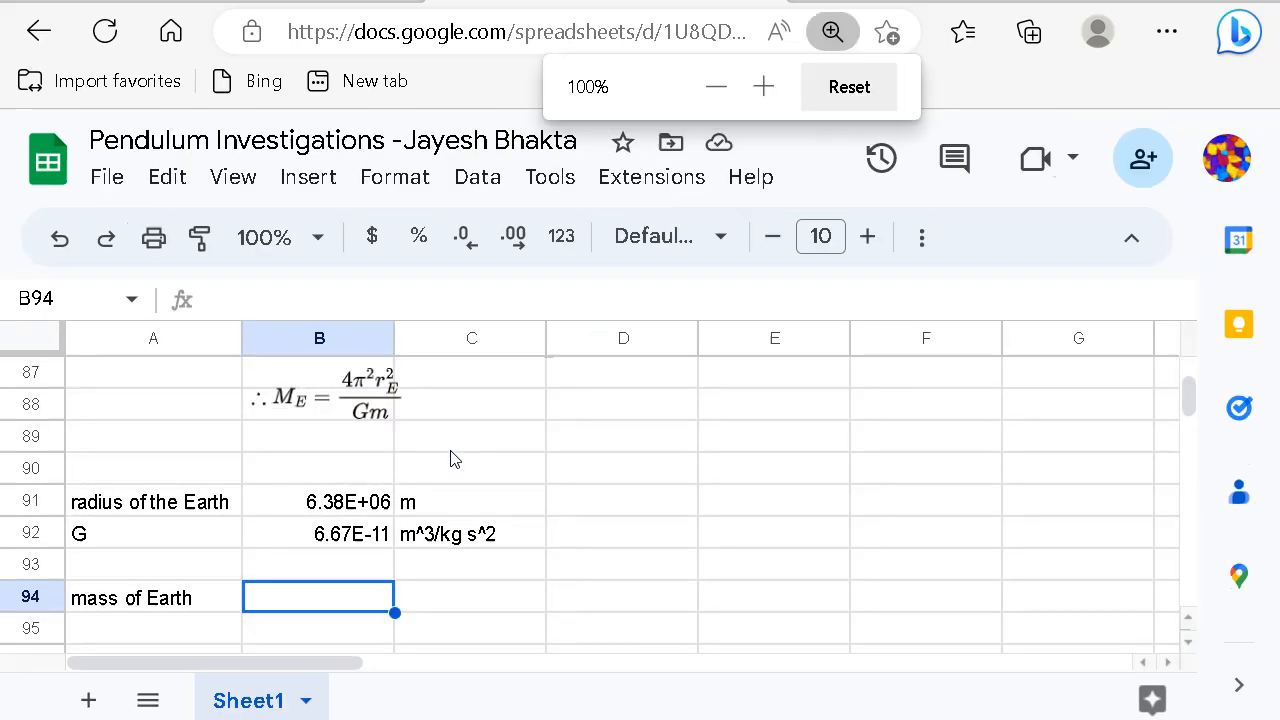
{"action": "scroll", "coordinate": [457, 534], "scroll_direction": "down", "scroll_amount": 3}
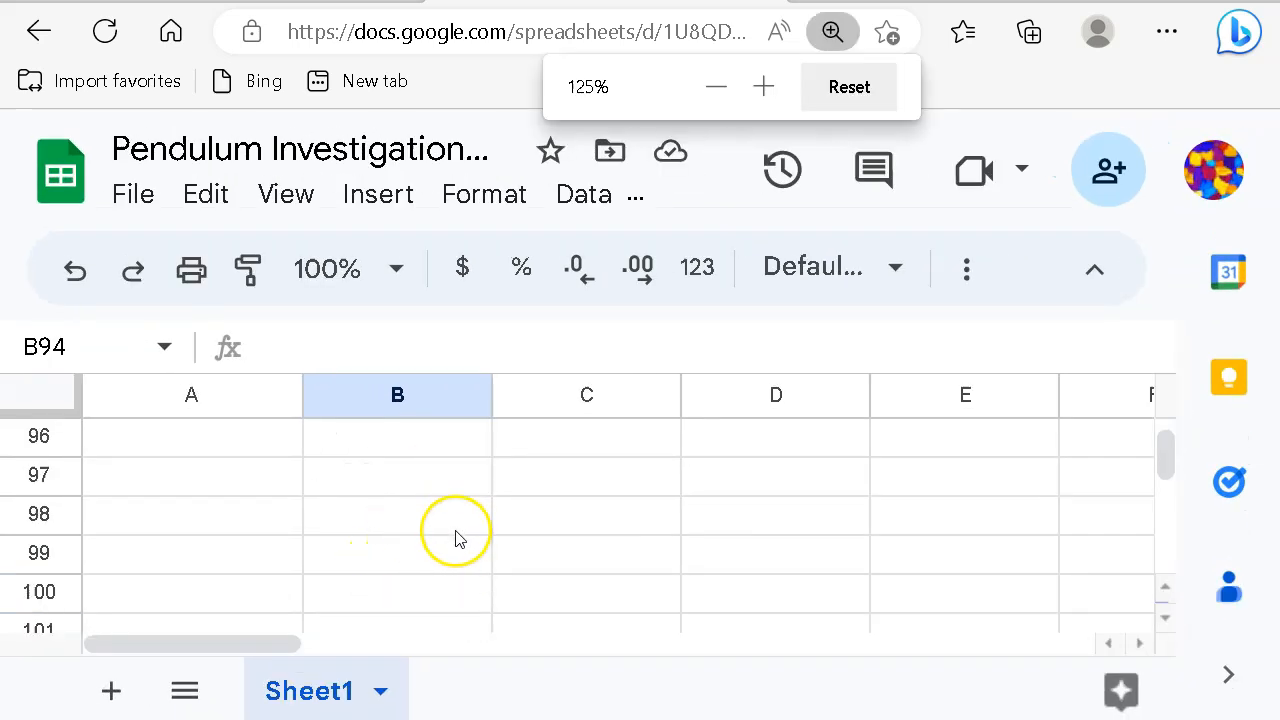
{"action": "scroll", "coordinate": [460, 540], "scroll_direction": "up", "scroll_amount": 3}
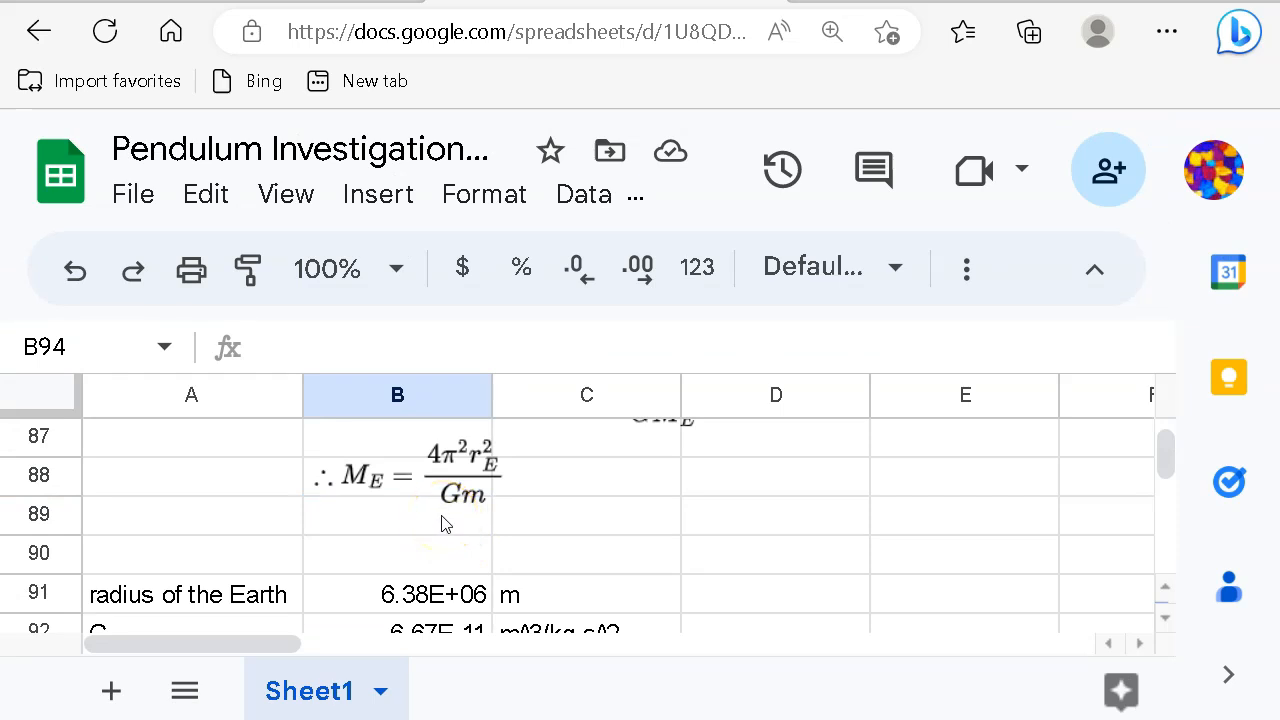
{"action": "key", "text": "ctrl+minus"}
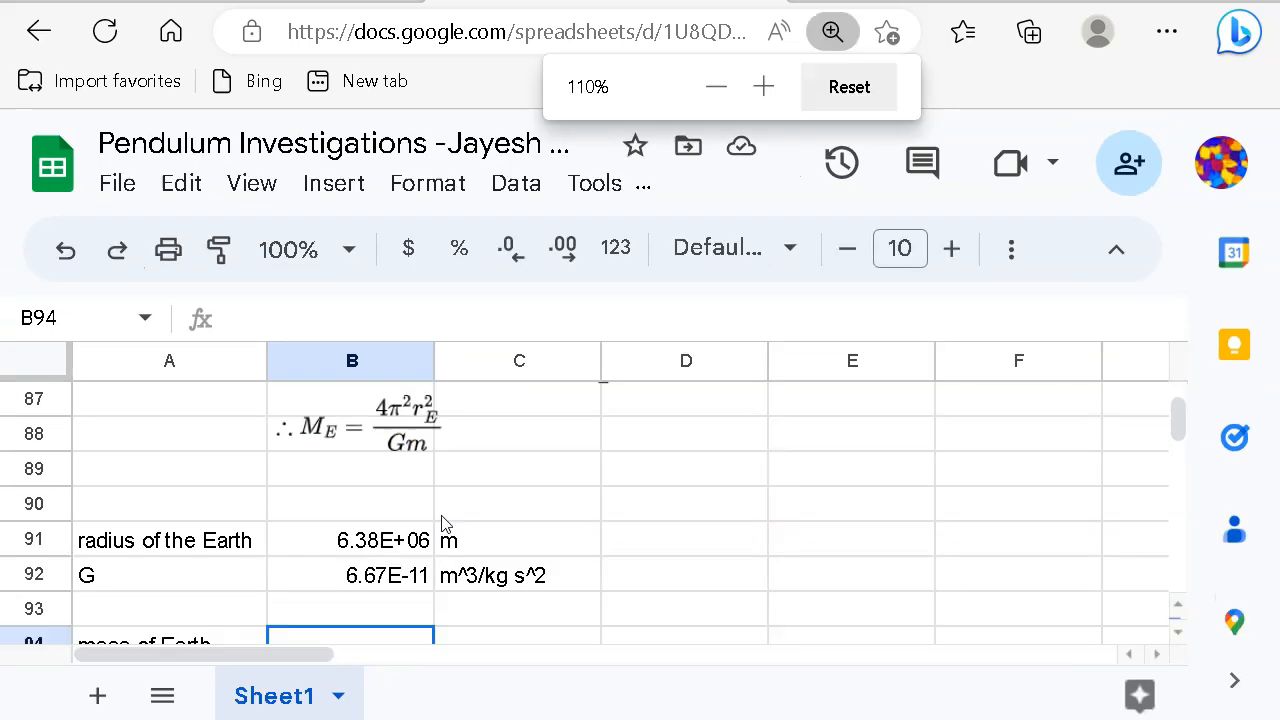
{"action": "scroll", "coordinate": [518, 522], "scroll_direction": "down", "scroll_amount": 1}
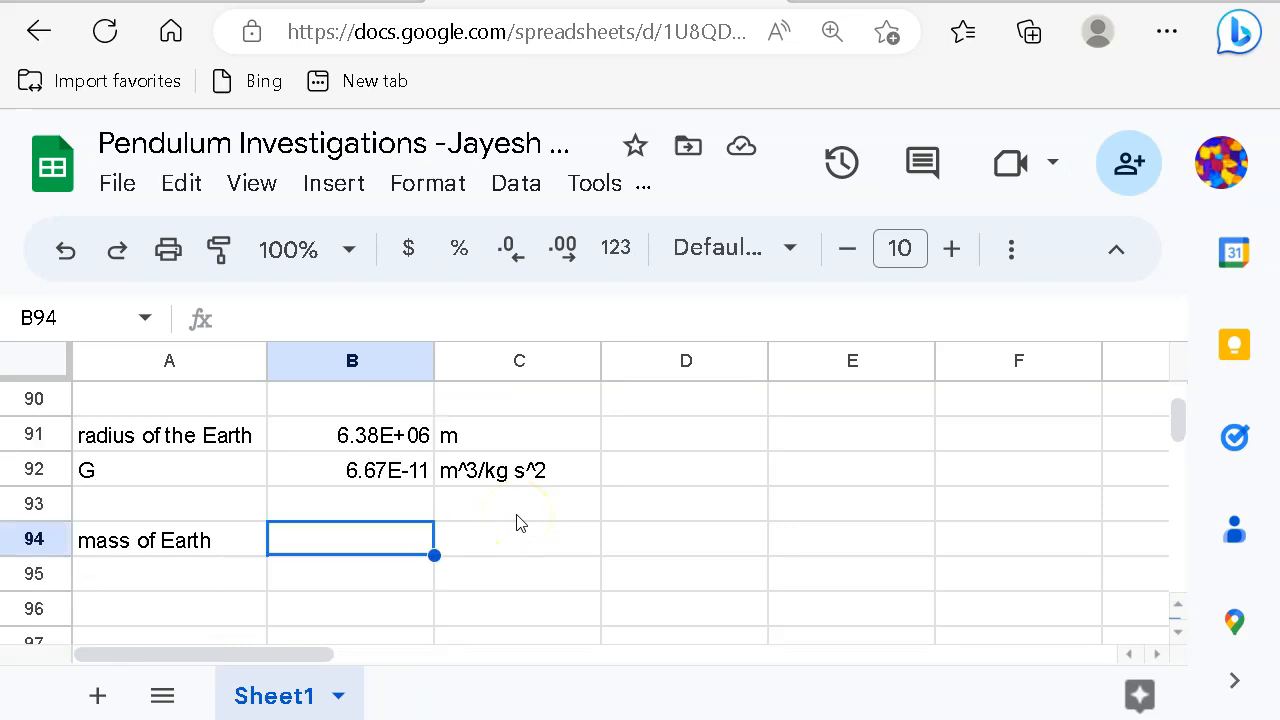
{"action": "scroll", "coordinate": [518, 522], "scroll_direction": "up", "scroll_amount": 1}
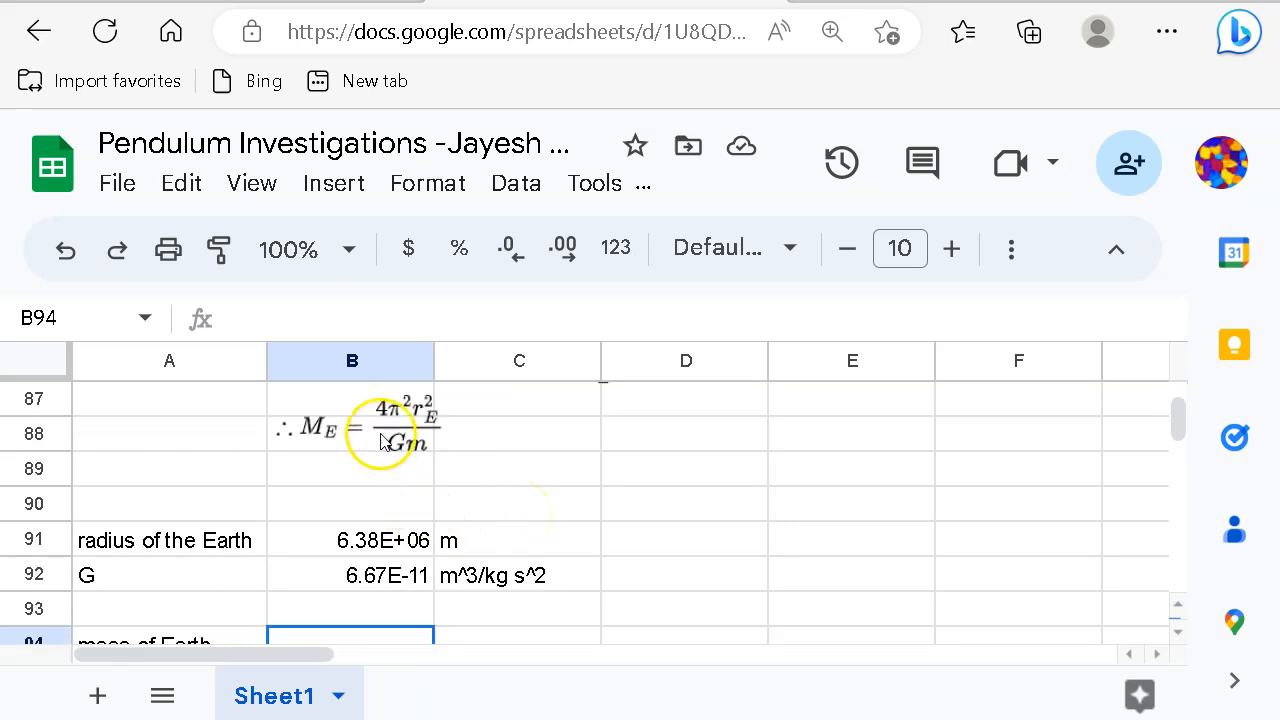
{"action": "scroll", "coordinate": [547, 493], "scroll_direction": "down", "scroll_amount": 1}
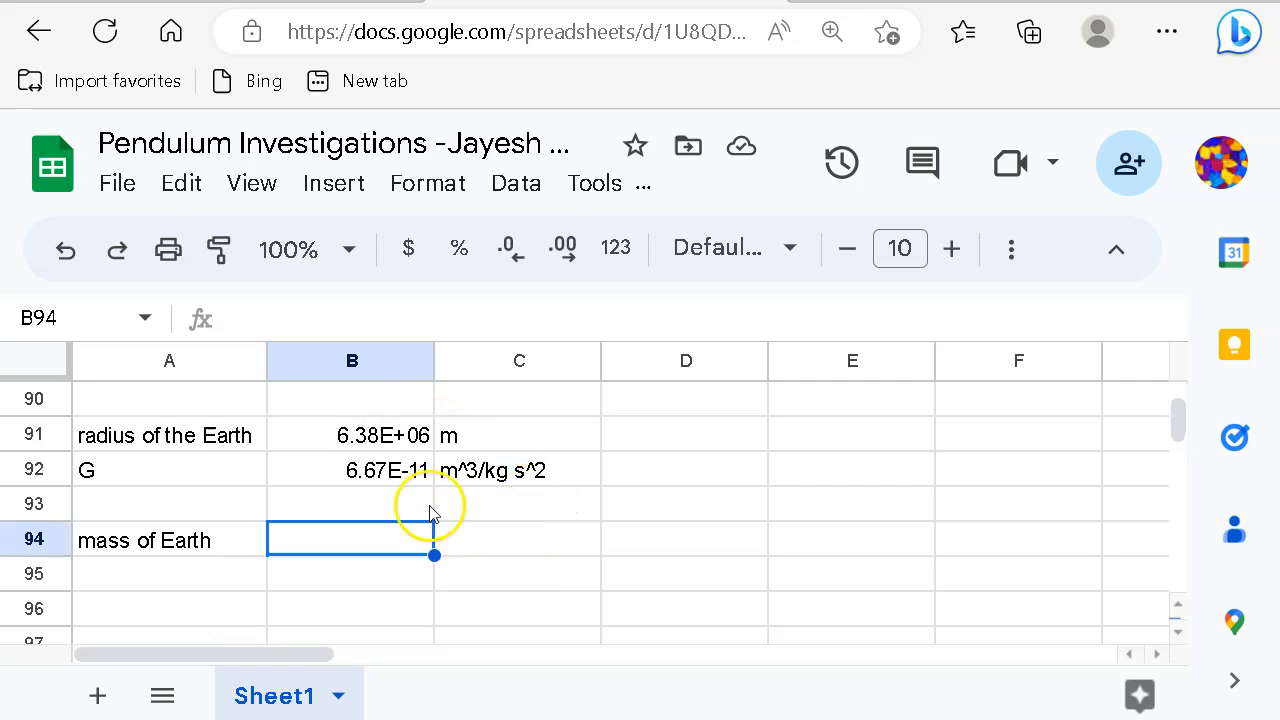
Step: Start the mass formula in B94 as =4*pi^2*B91^2 using the radius
{"action": "left_click", "coordinate": [414, 571]}
{"action": "left_click", "coordinate": [371, 538]}
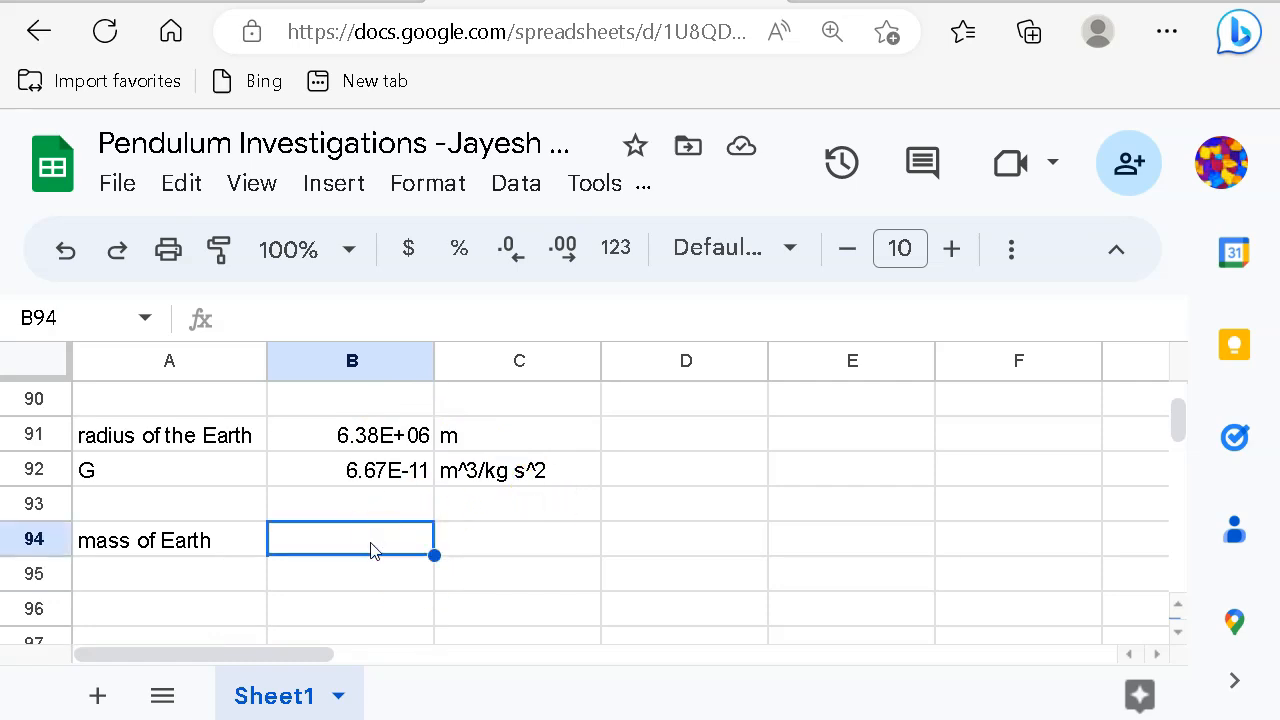
{"action": "type", "text": "=4"}
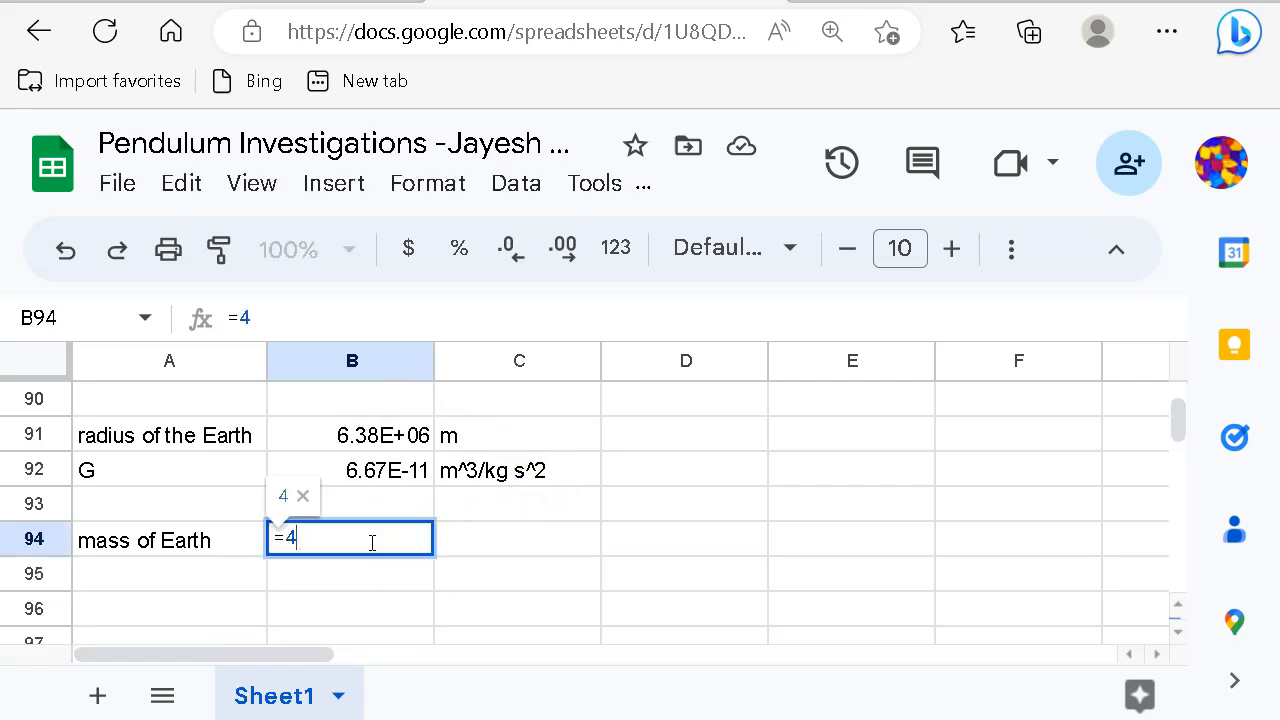
{"action": "type", "text": "*"}
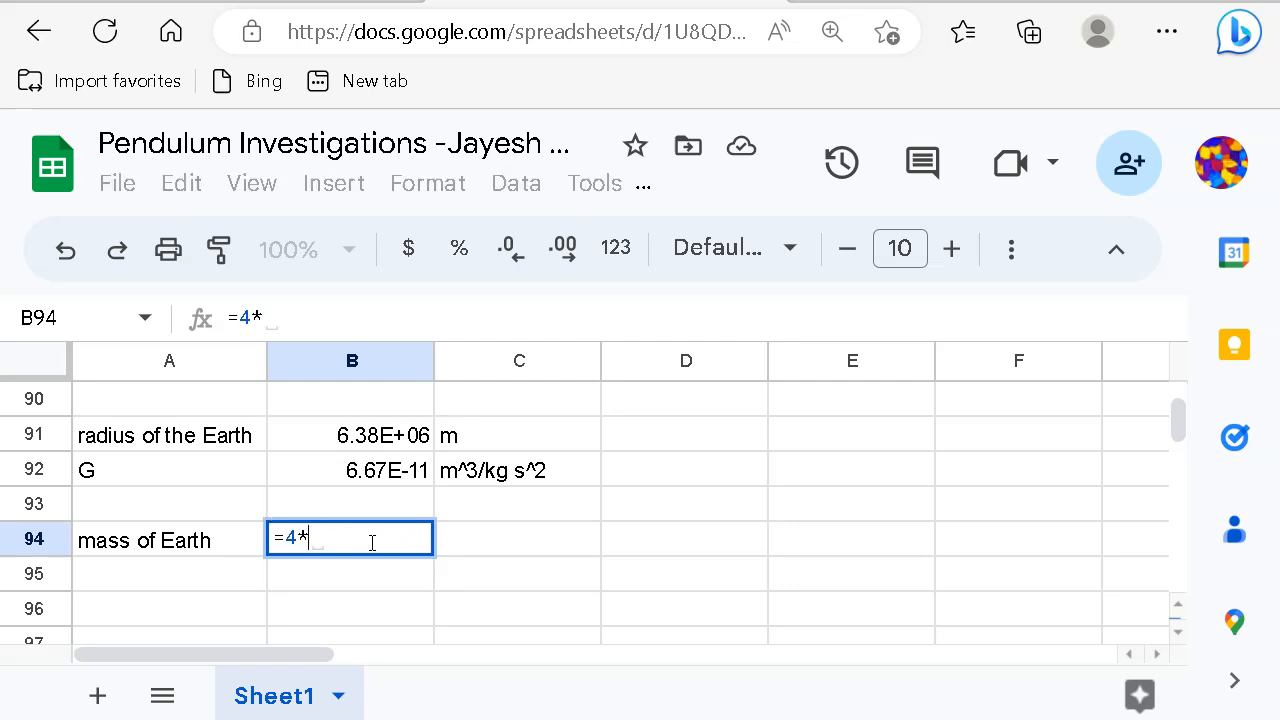
{"action": "type", "text": "pi"}
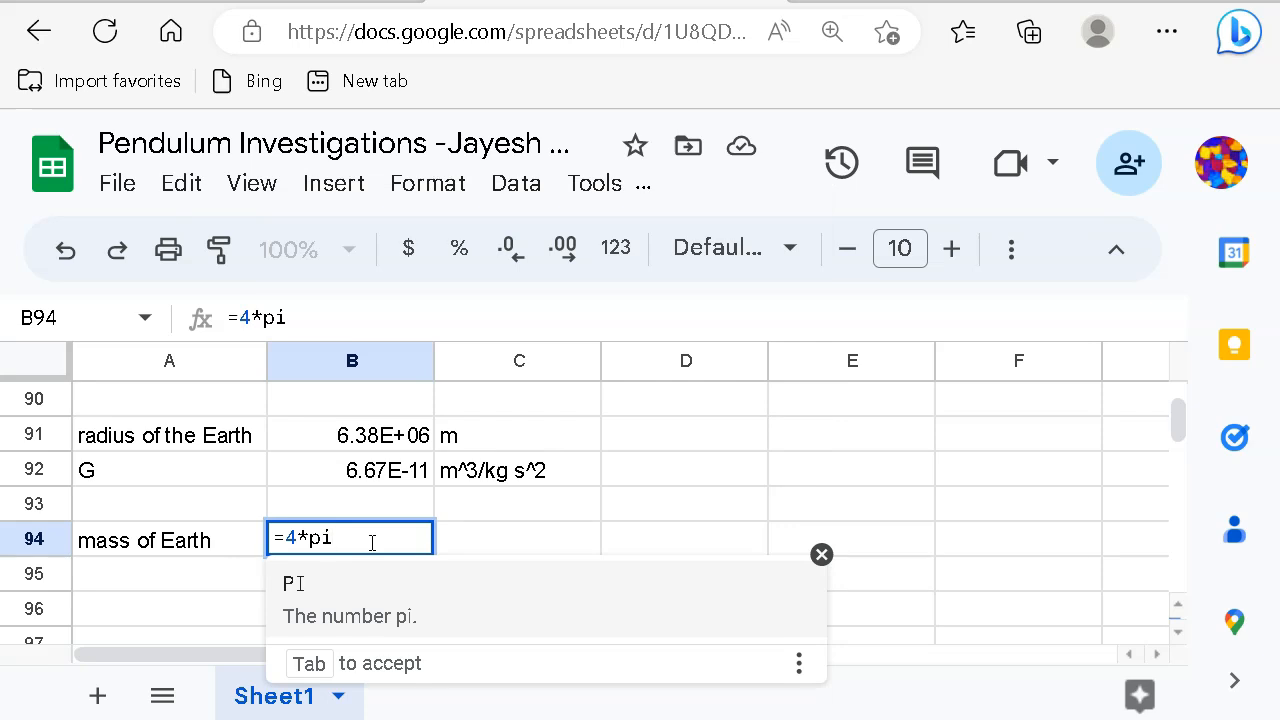
{"action": "type", "text": "^2"}
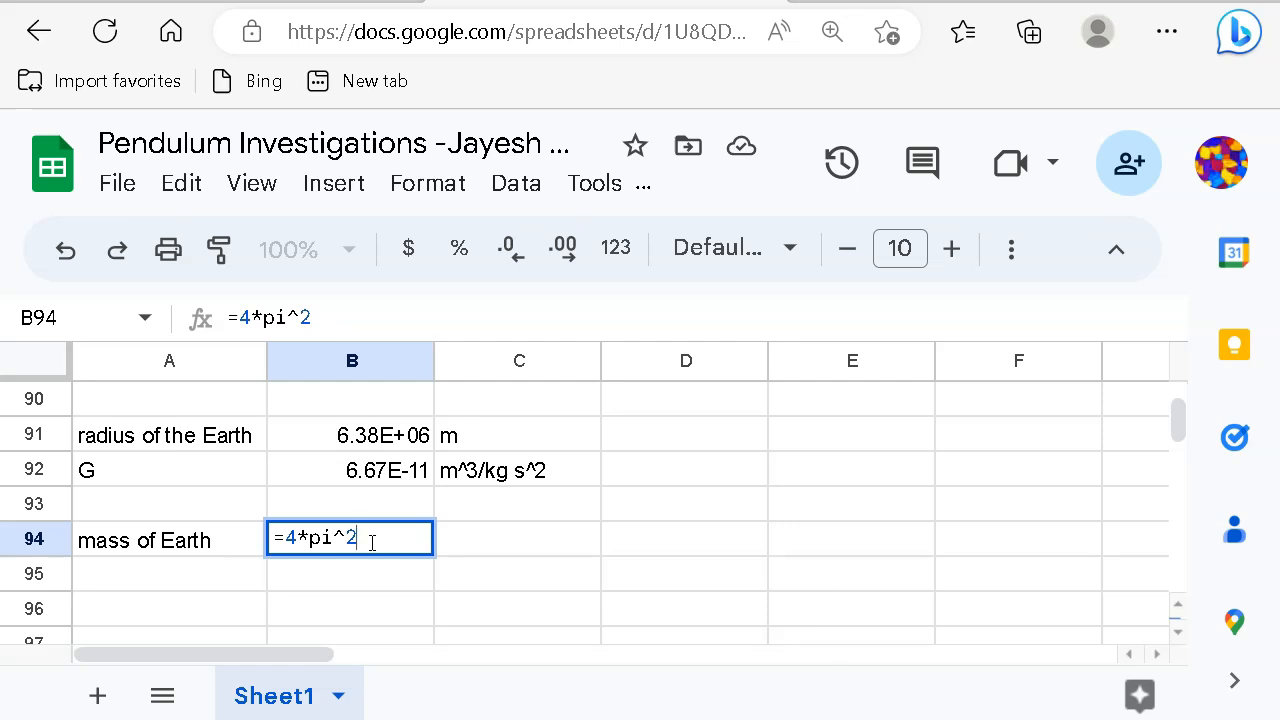
{"action": "scroll", "coordinate": [343, 517], "scroll_direction": "up", "scroll_amount": 2}
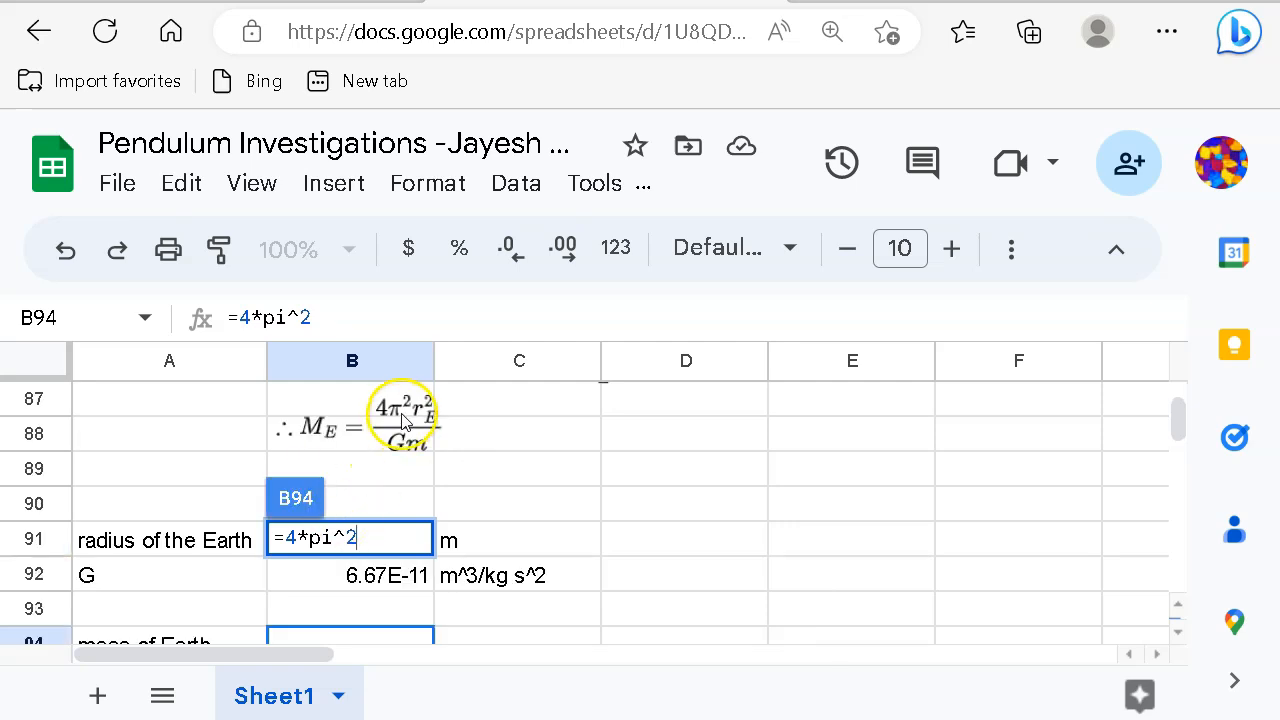
{"action": "scroll", "coordinate": [513, 508], "scroll_direction": "down", "scroll_amount": 2}
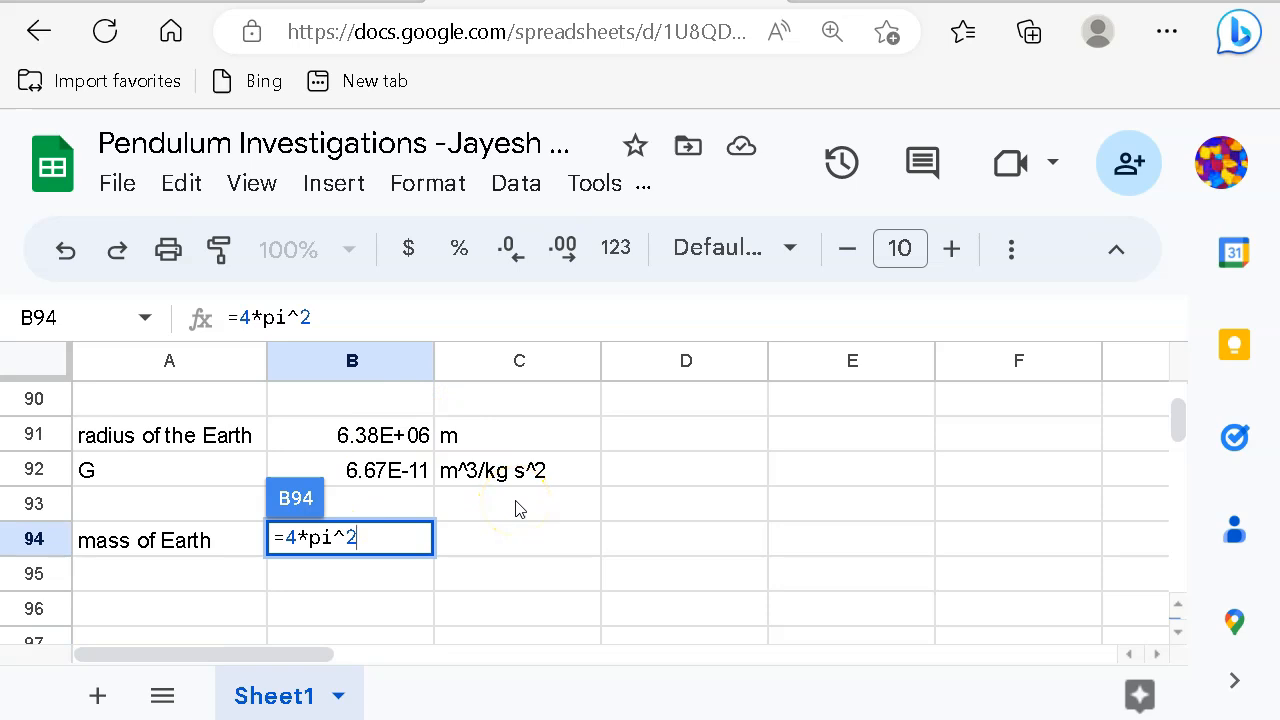
{"action": "type", "text": "*"}
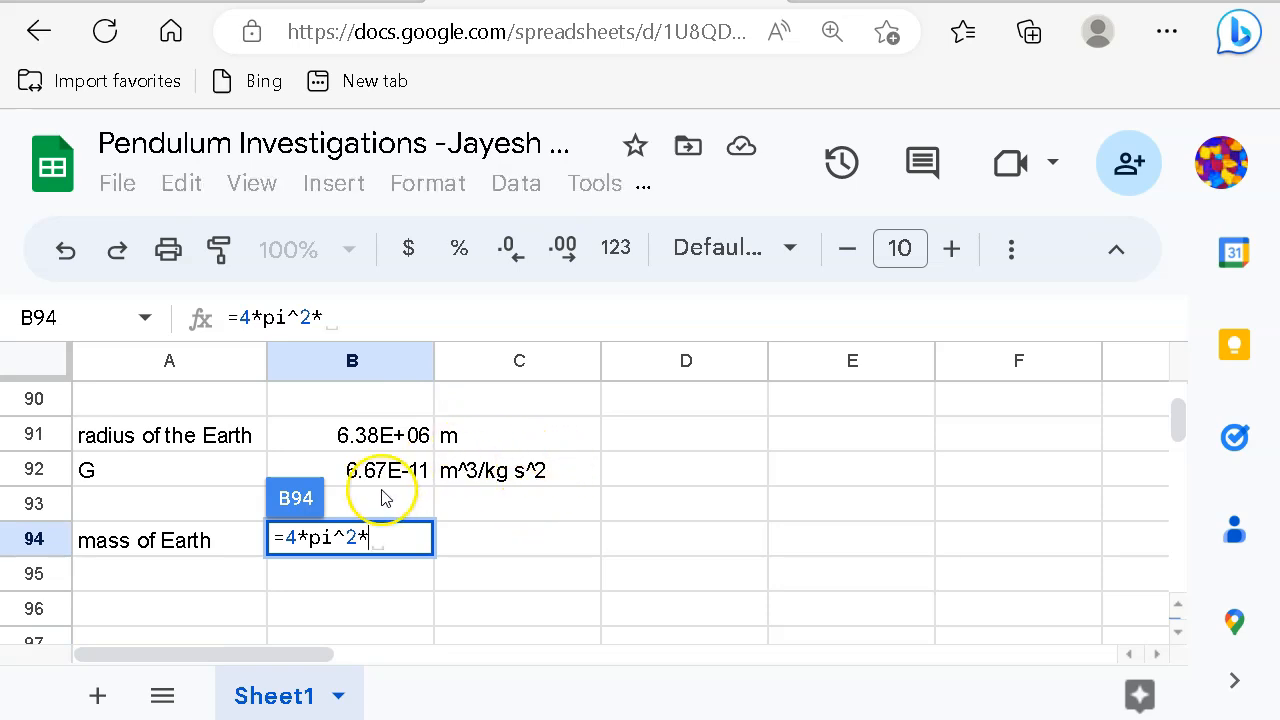
{"action": "left_click", "coordinate": [378, 445]}
{"action": "type", "text": "^2"}
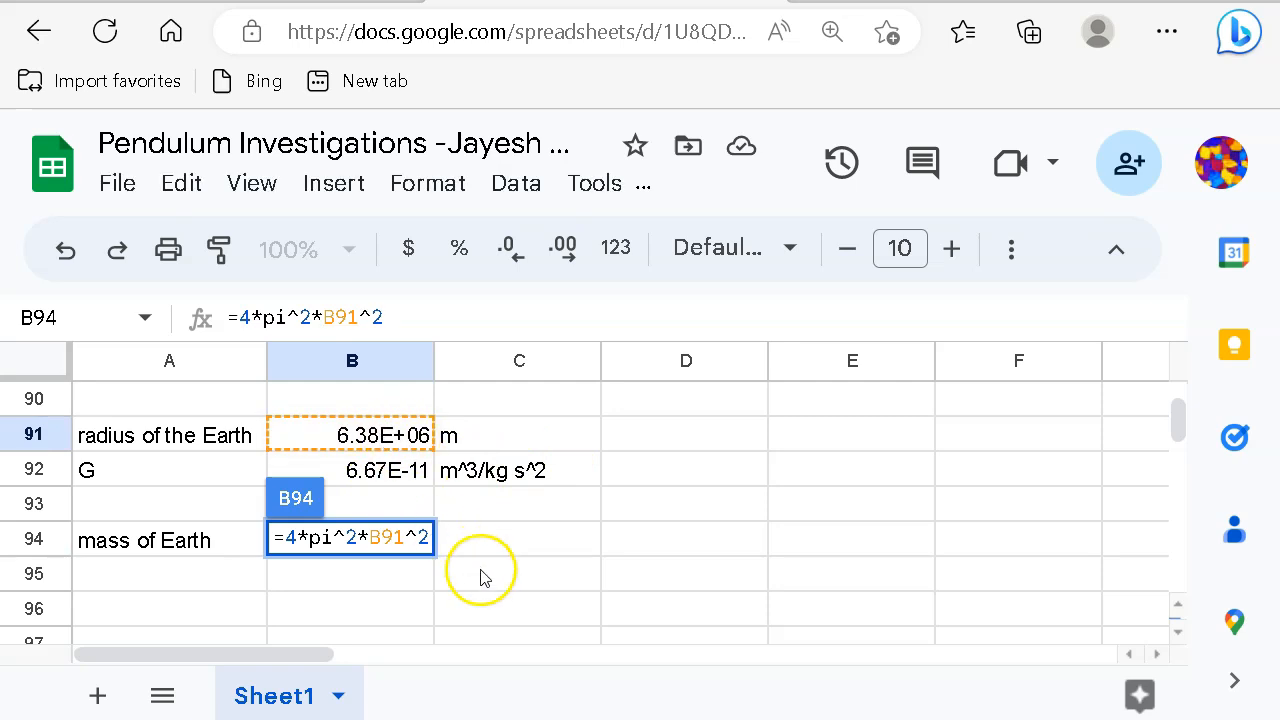
Step: Finish the formula with /(B92*4.51) and enter it in B94
{"action": "scroll", "coordinate": [481, 545], "scroll_direction": "up", "scroll_amount": 1}
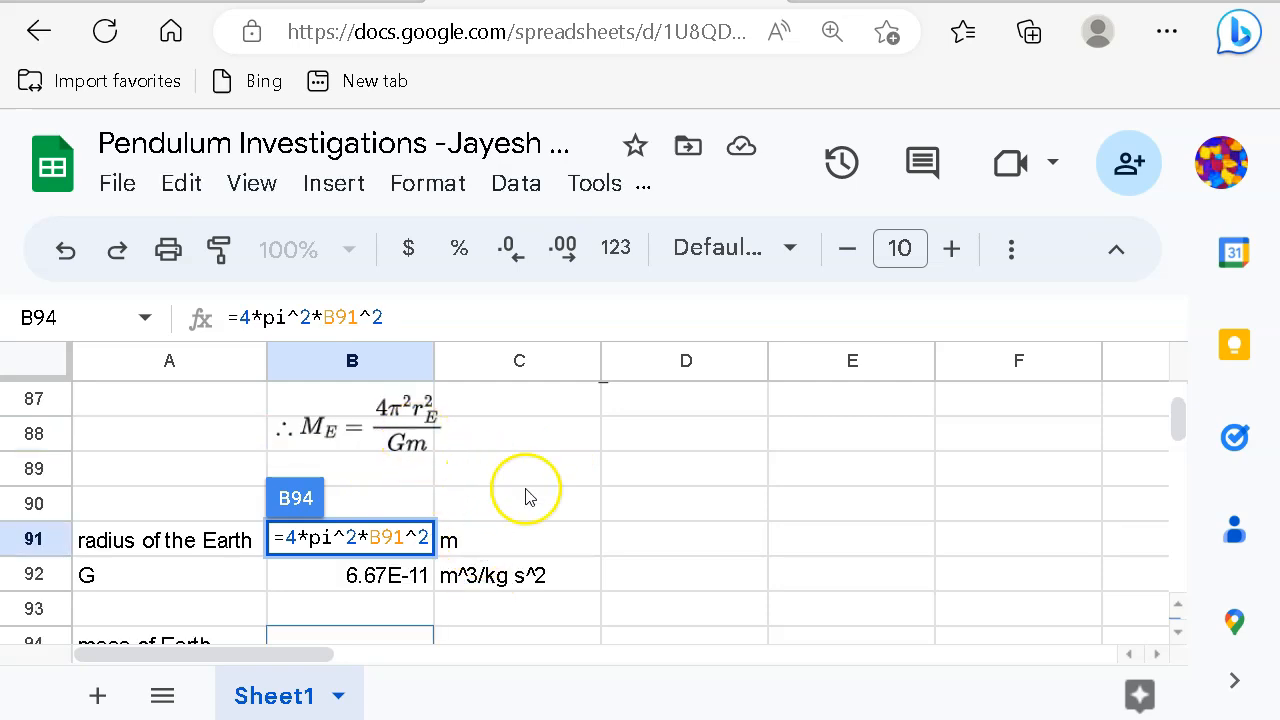
{"action": "scroll", "coordinate": [551, 508], "scroll_direction": "down", "scroll_amount": 1}
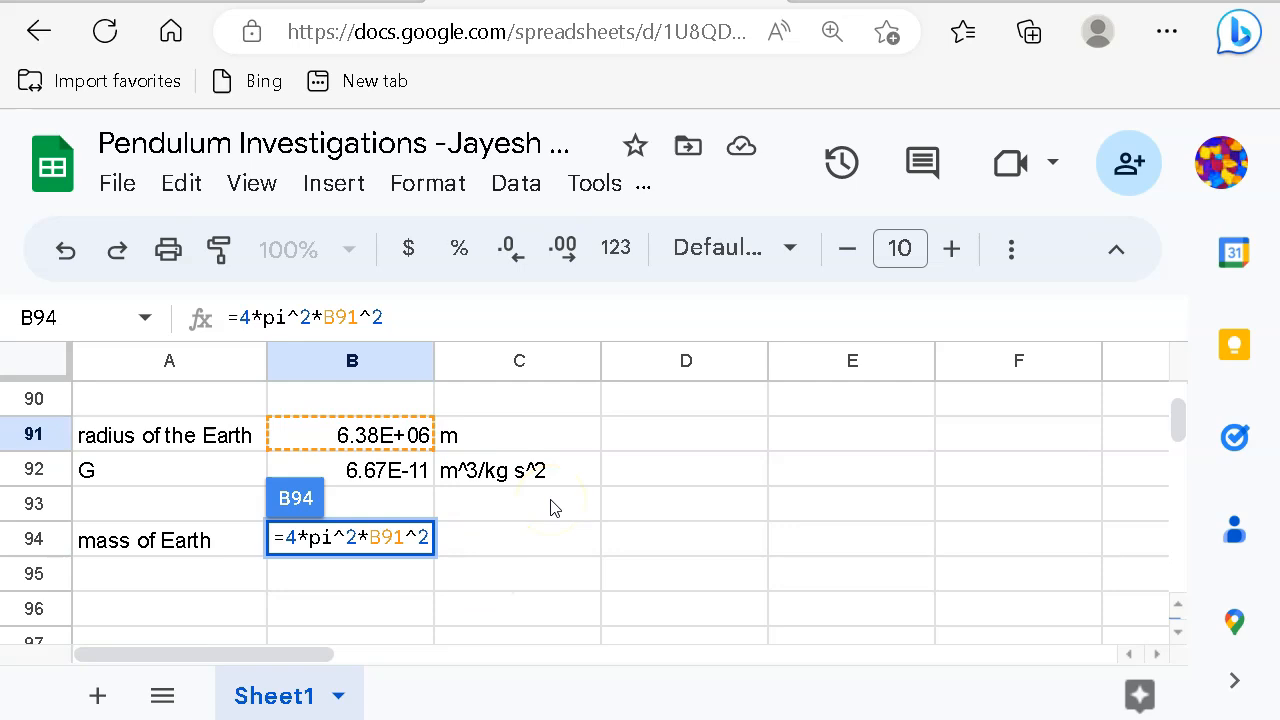
{"action": "type", "text": "/("}
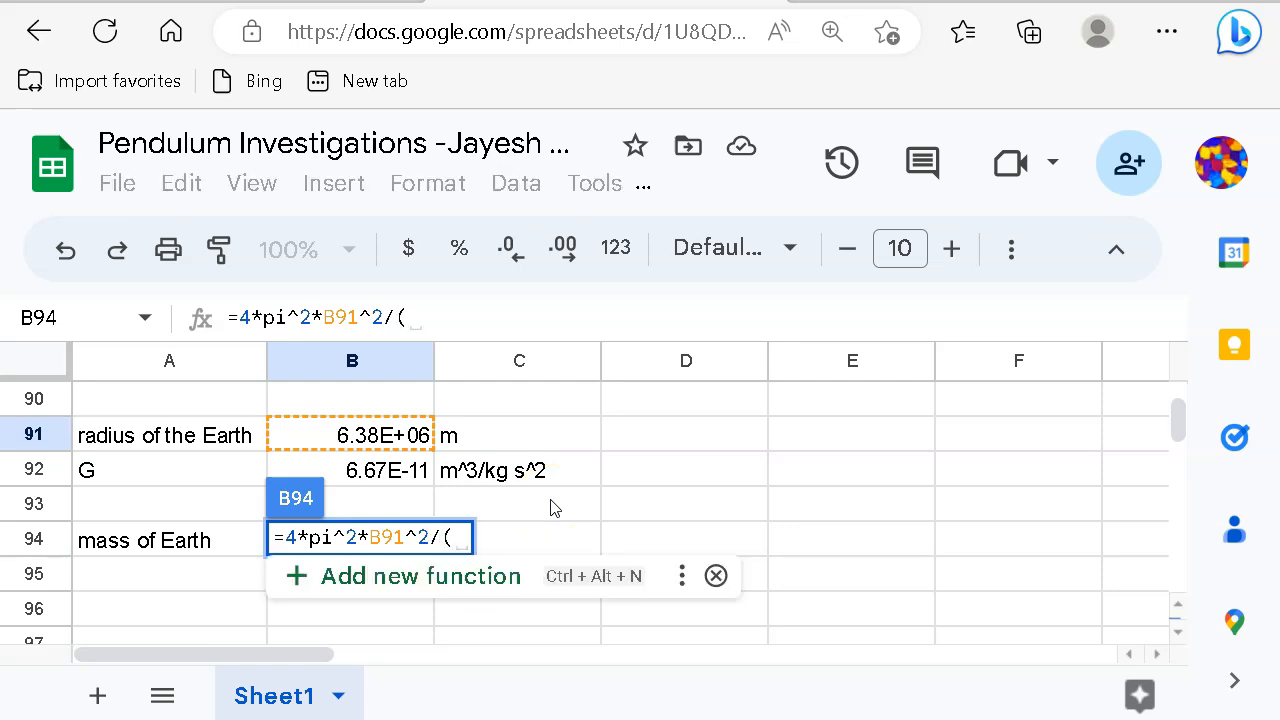
{"action": "scroll", "coordinate": [760, 517], "scroll_direction": "up", "scroll_amount": 1}
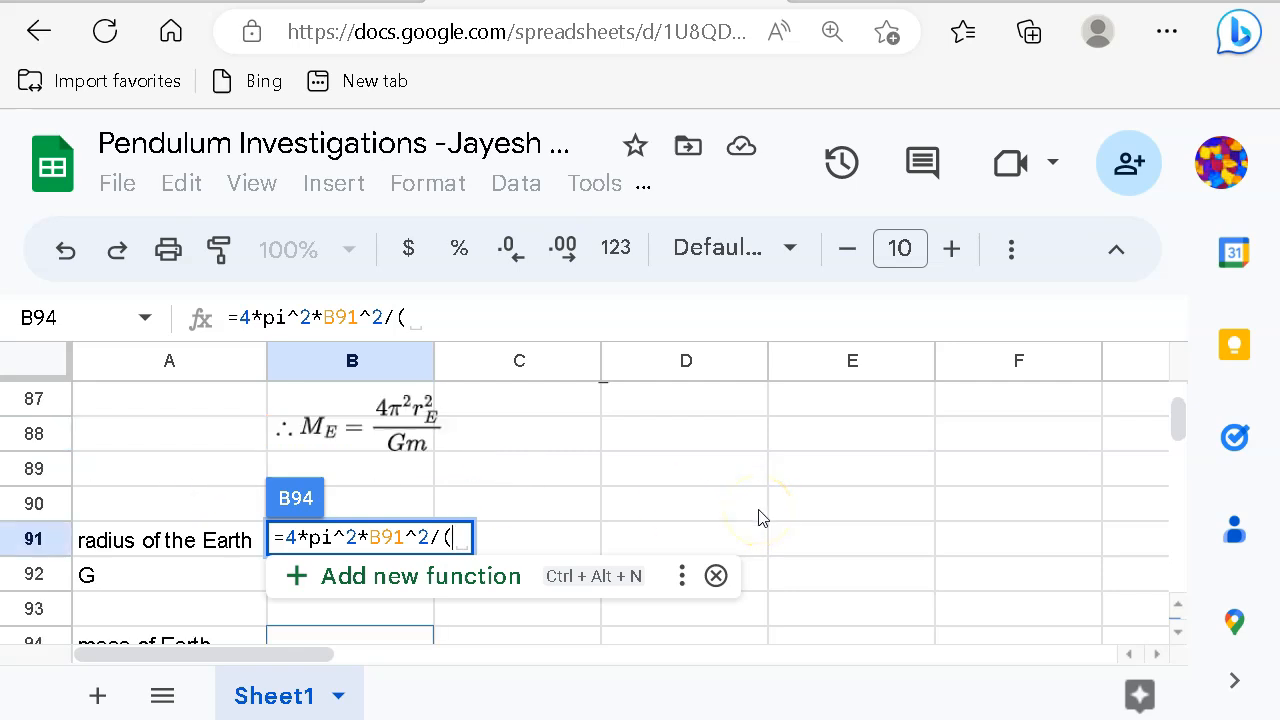
{"action": "scroll", "coordinate": [628, 532], "scroll_direction": "down", "scroll_amount": 1}
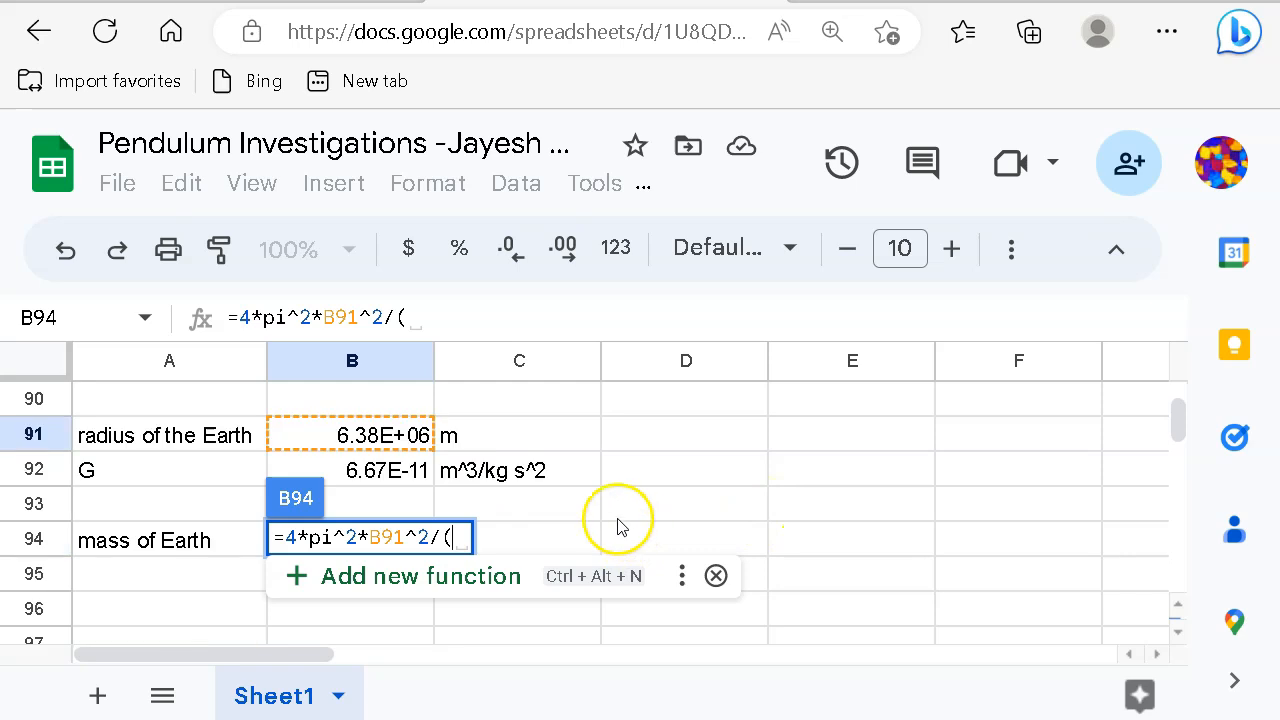
{"action": "left_click", "coordinate": [370, 471]}
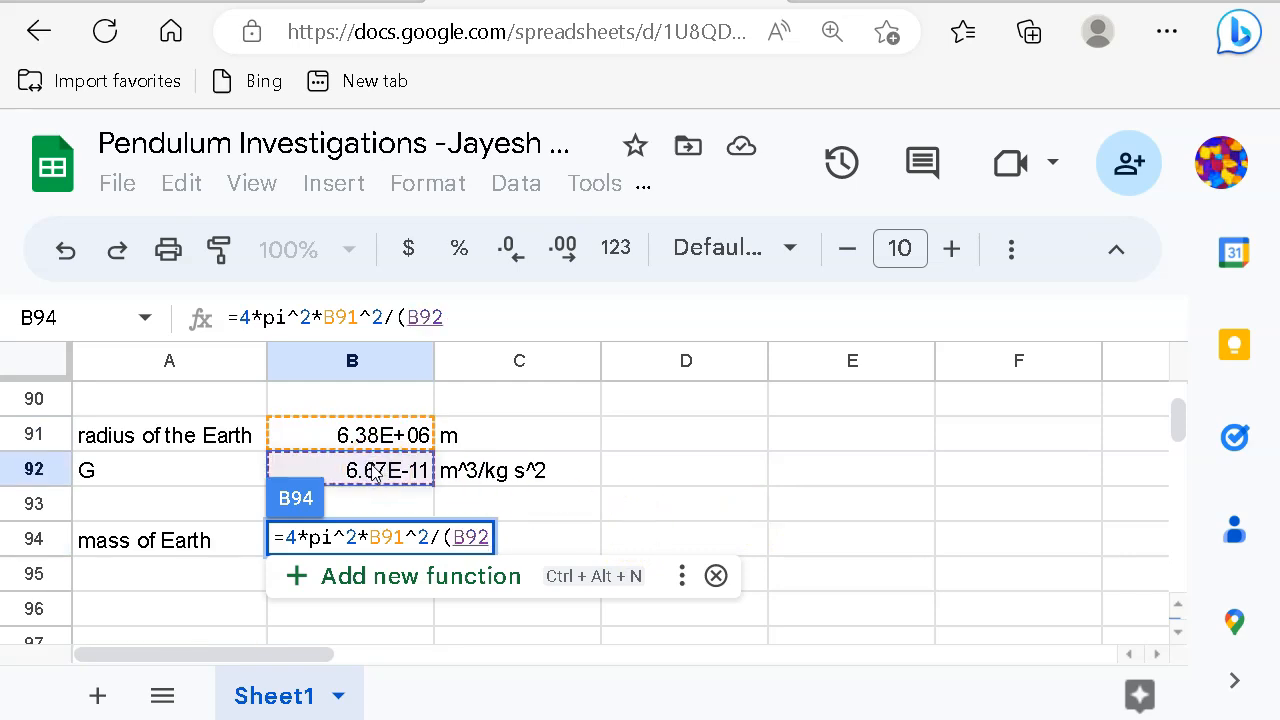
{"action": "type", "text": "*"}
{"action": "scroll", "coordinate": [686, 486], "scroll_direction": "up", "scroll_amount": 1}
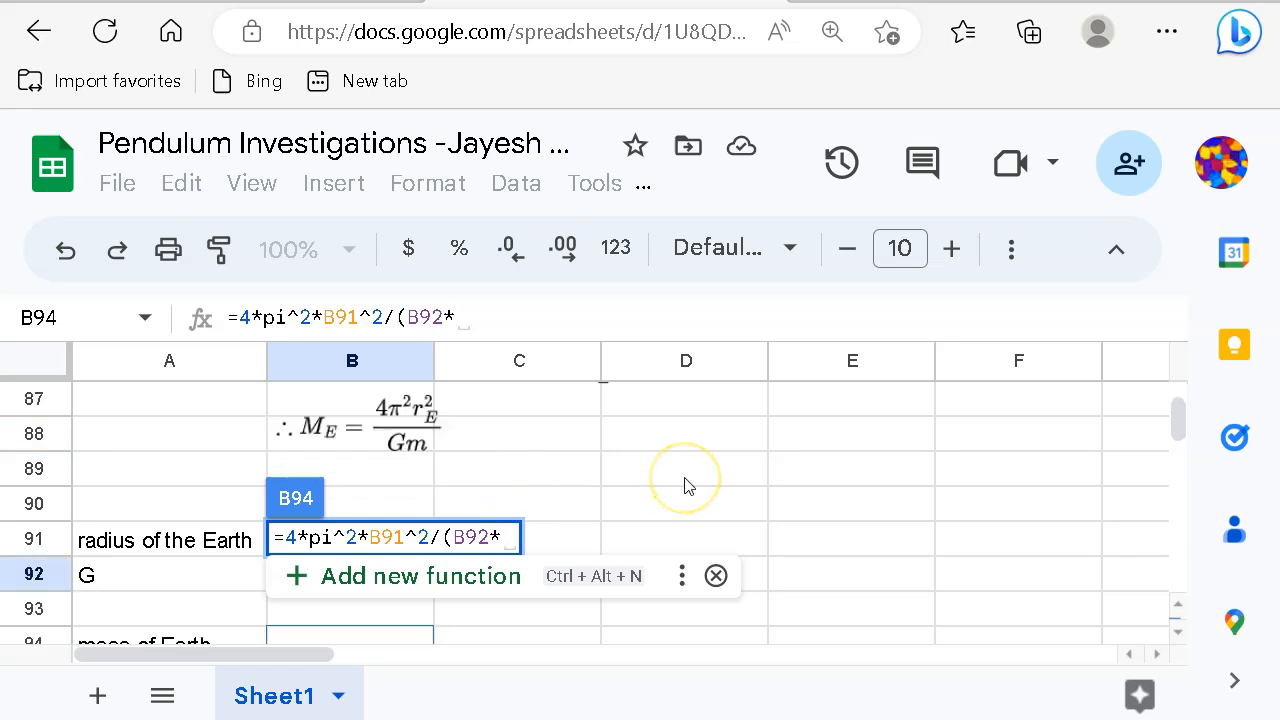
{"action": "scroll", "coordinate": [686, 486], "scroll_direction": "up", "scroll_amount": 1}
{"action": "scroll", "coordinate": [686, 486], "scroll_direction": "up", "scroll_amount": 3}
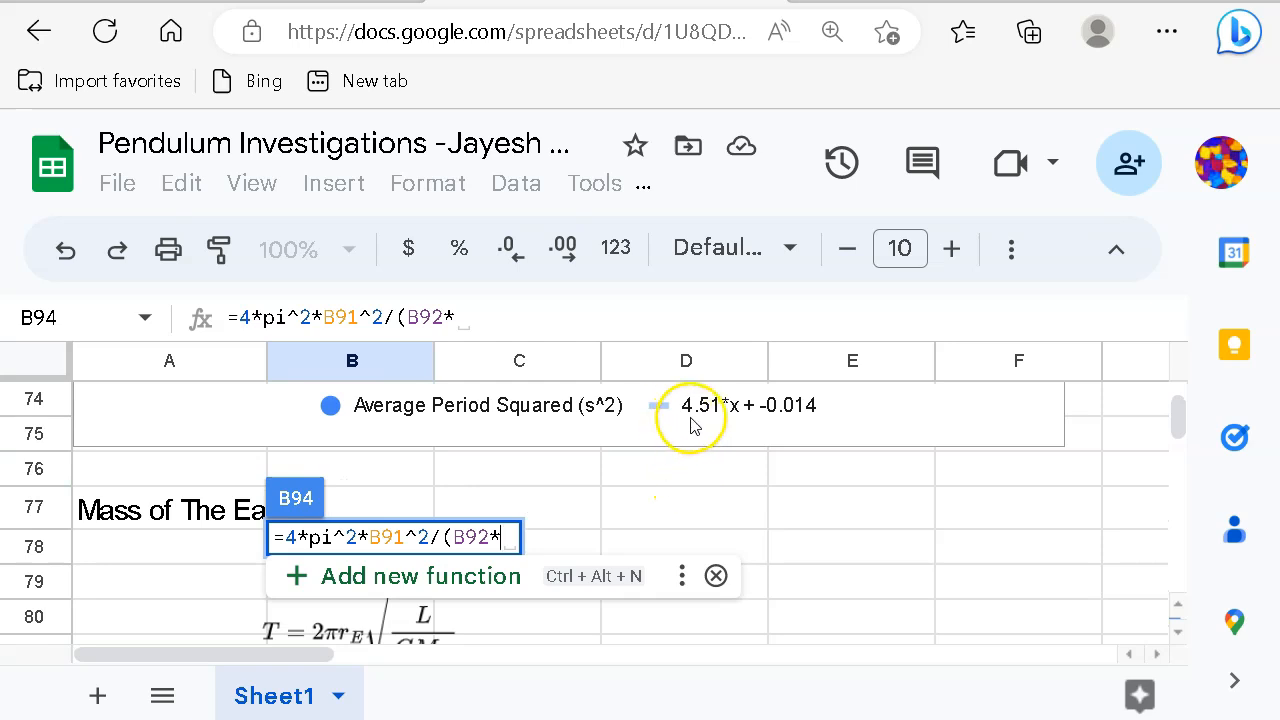
{"action": "scroll", "coordinate": [709, 460], "scroll_direction": "down", "scroll_amount": 4}
{"action": "scroll", "coordinate": [713, 482], "scroll_direction": "down", "scroll_amount": 1}
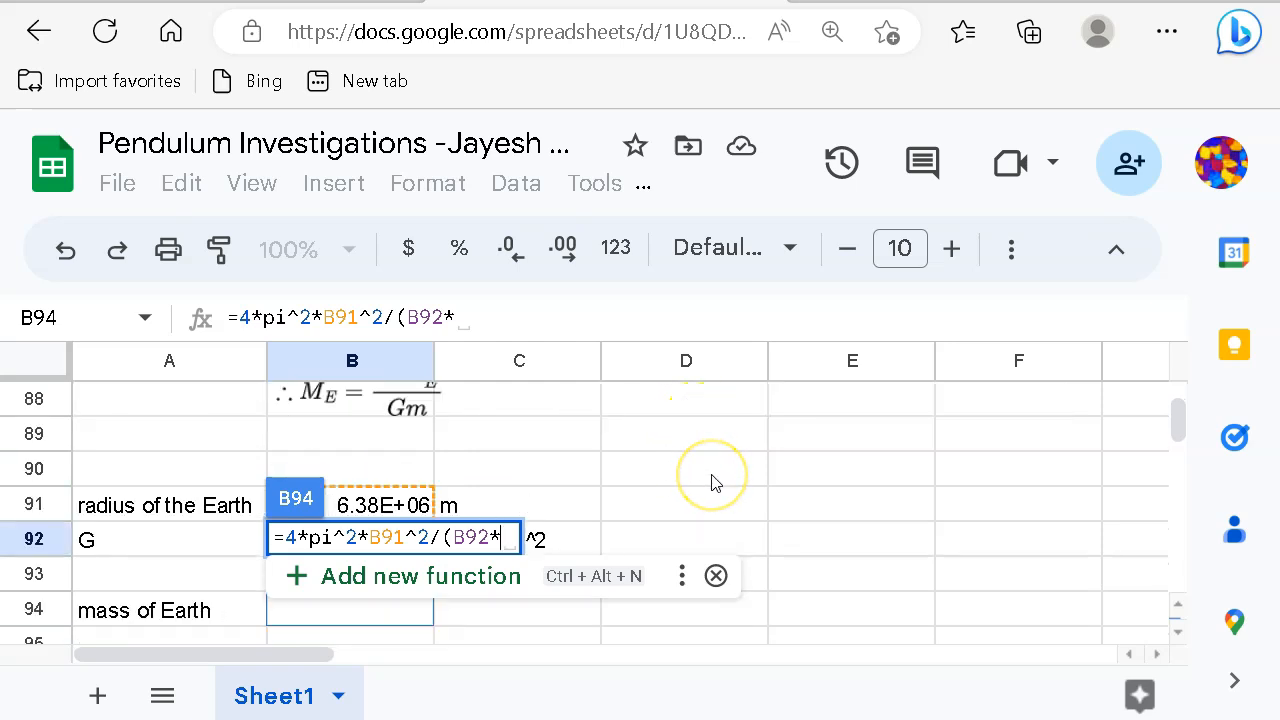
{"action": "type", "text": "4"}
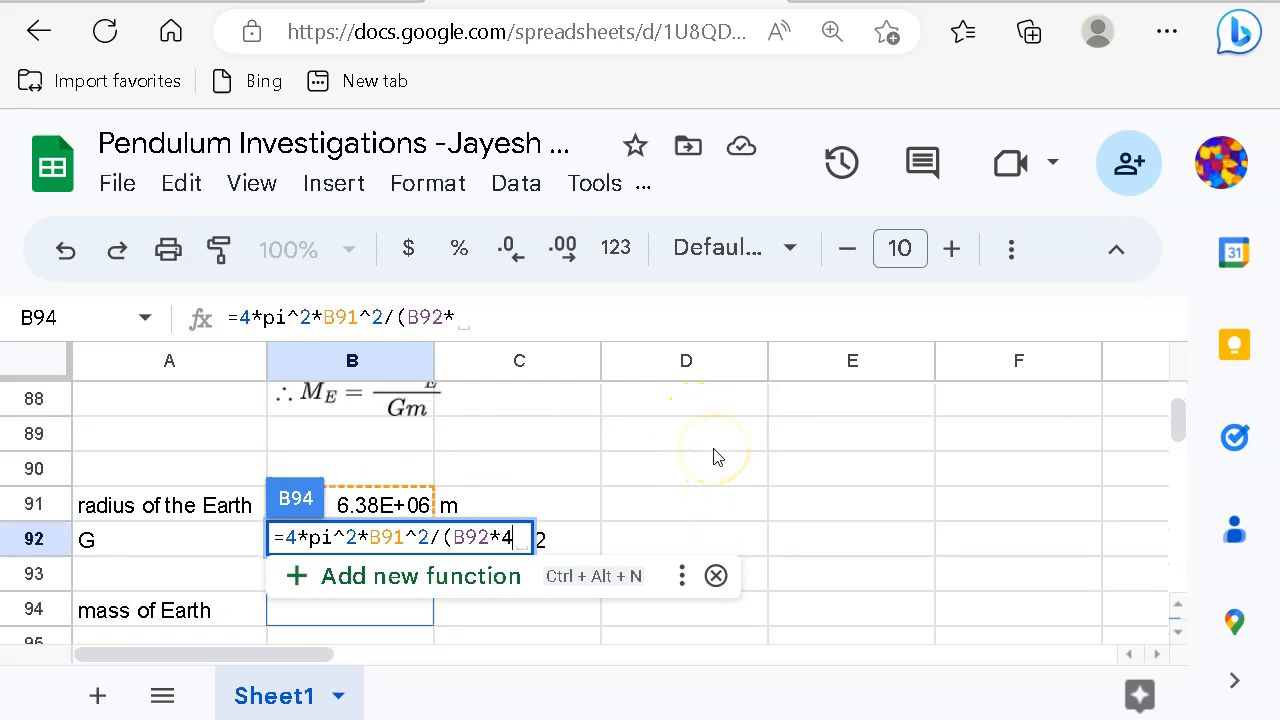
{"action": "type", "text": ".51)"}
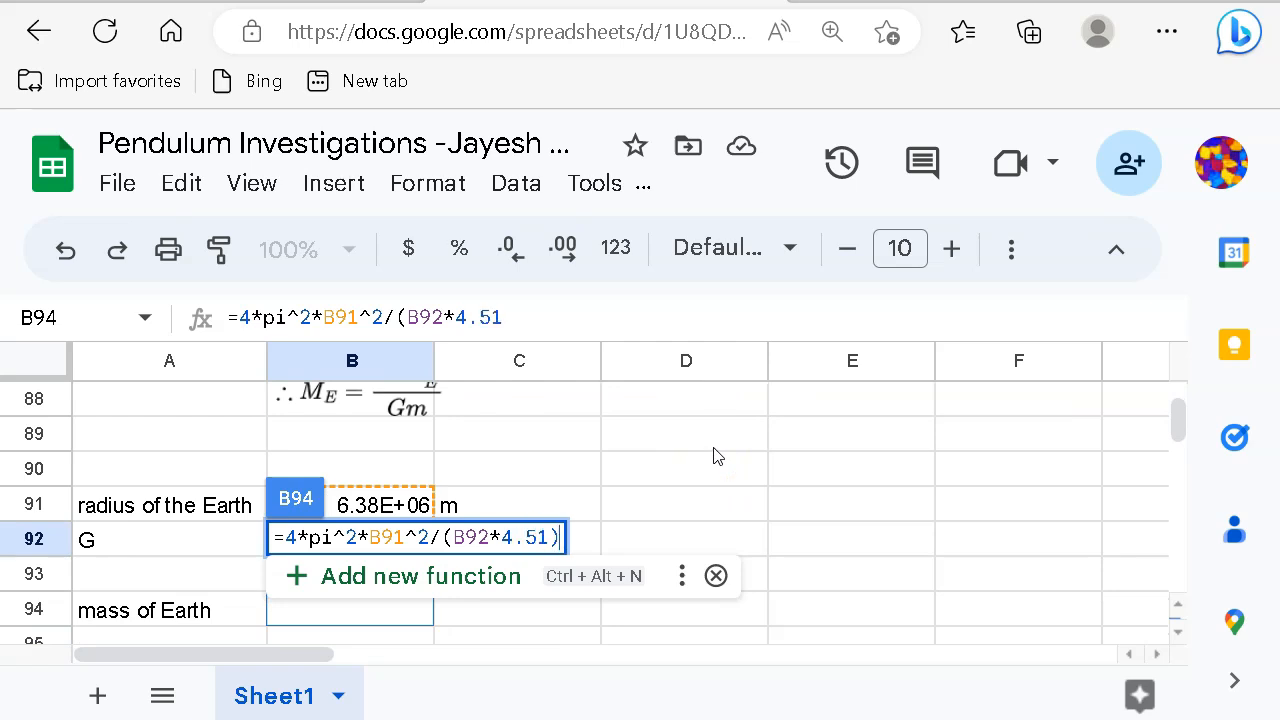
{"action": "key", "text": "Return"}
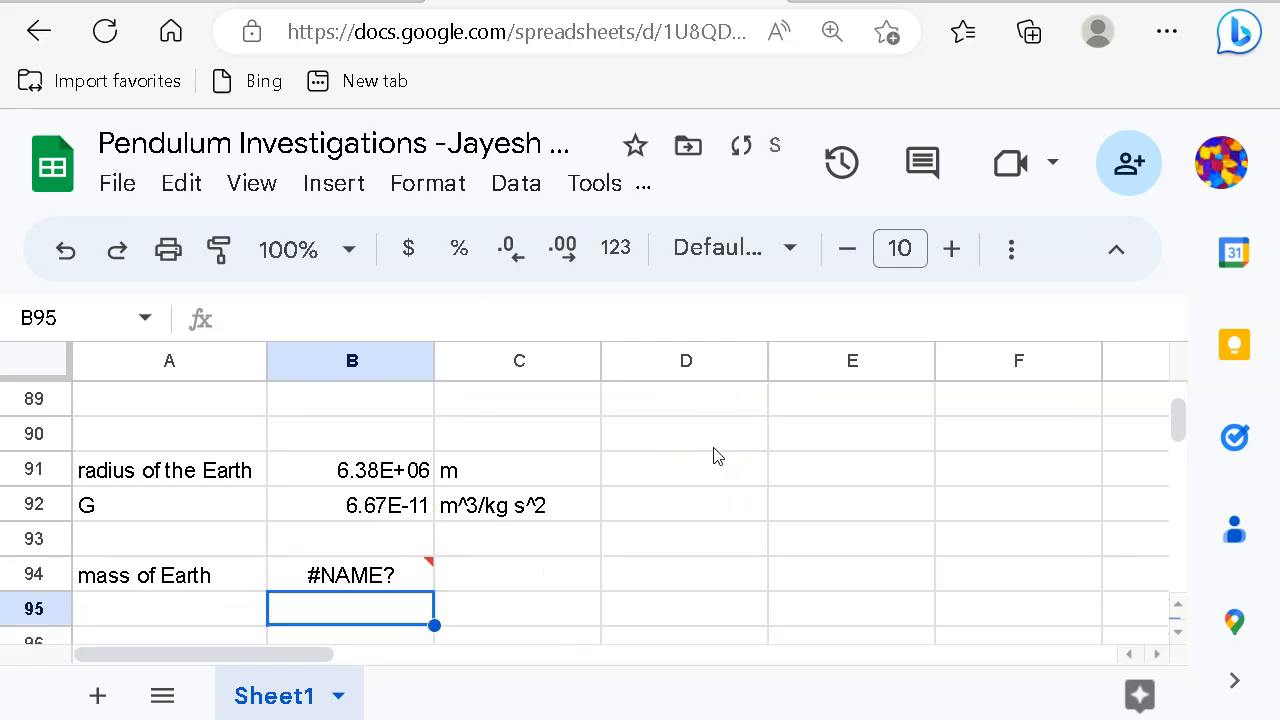
Step: Correct pi to pi() in B94's formula so it computes 5.34E+24
{"action": "key", "text": "Up"}
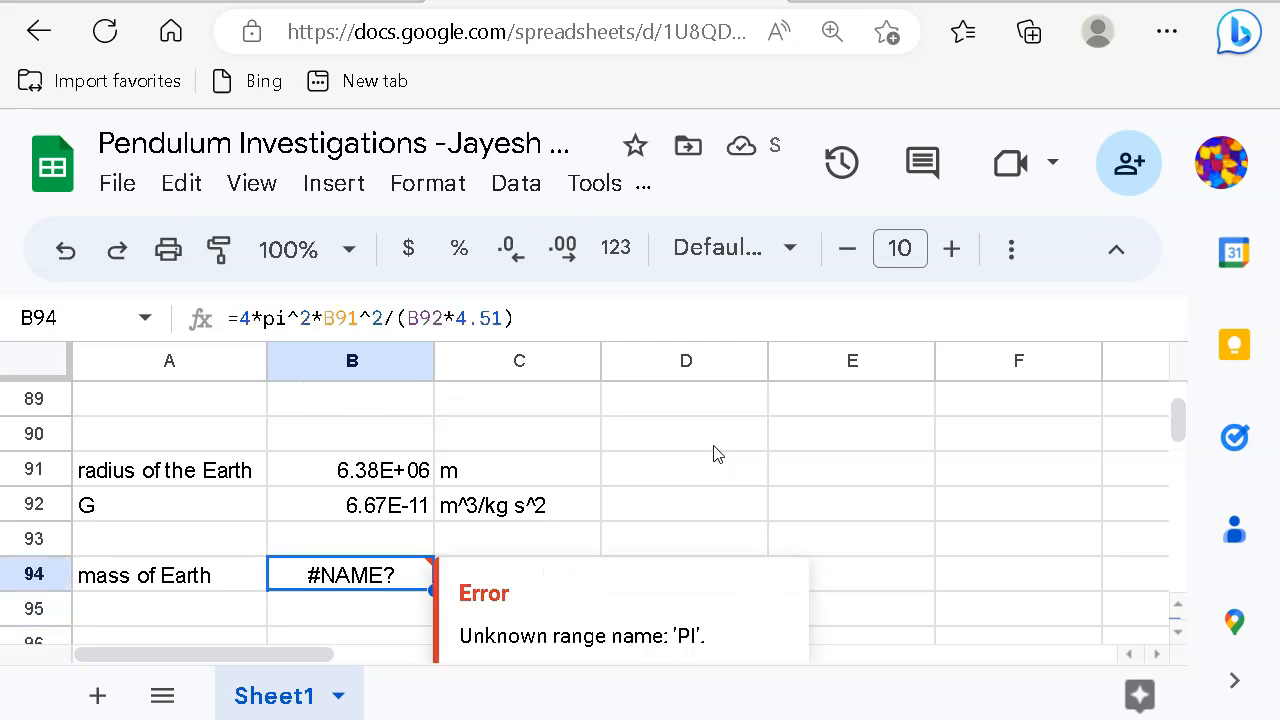
{"action": "left_click", "coordinate": [283, 318]}
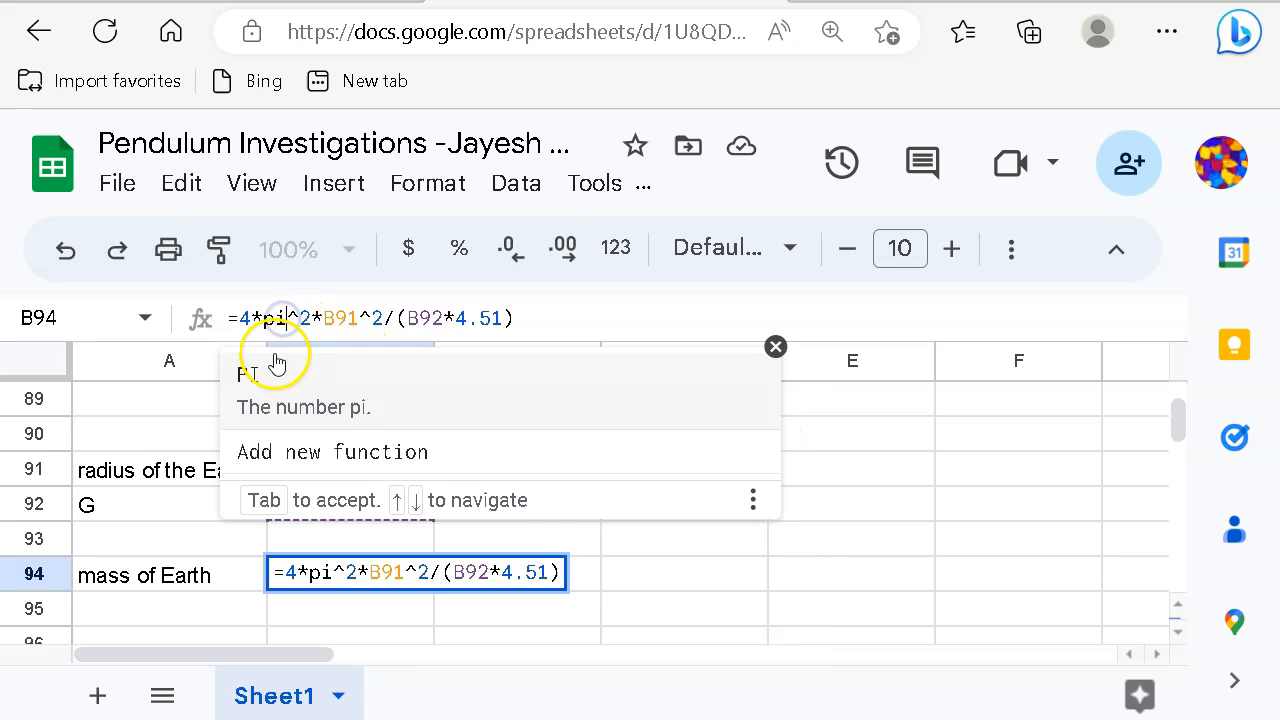
{"action": "type", "text": "()"}
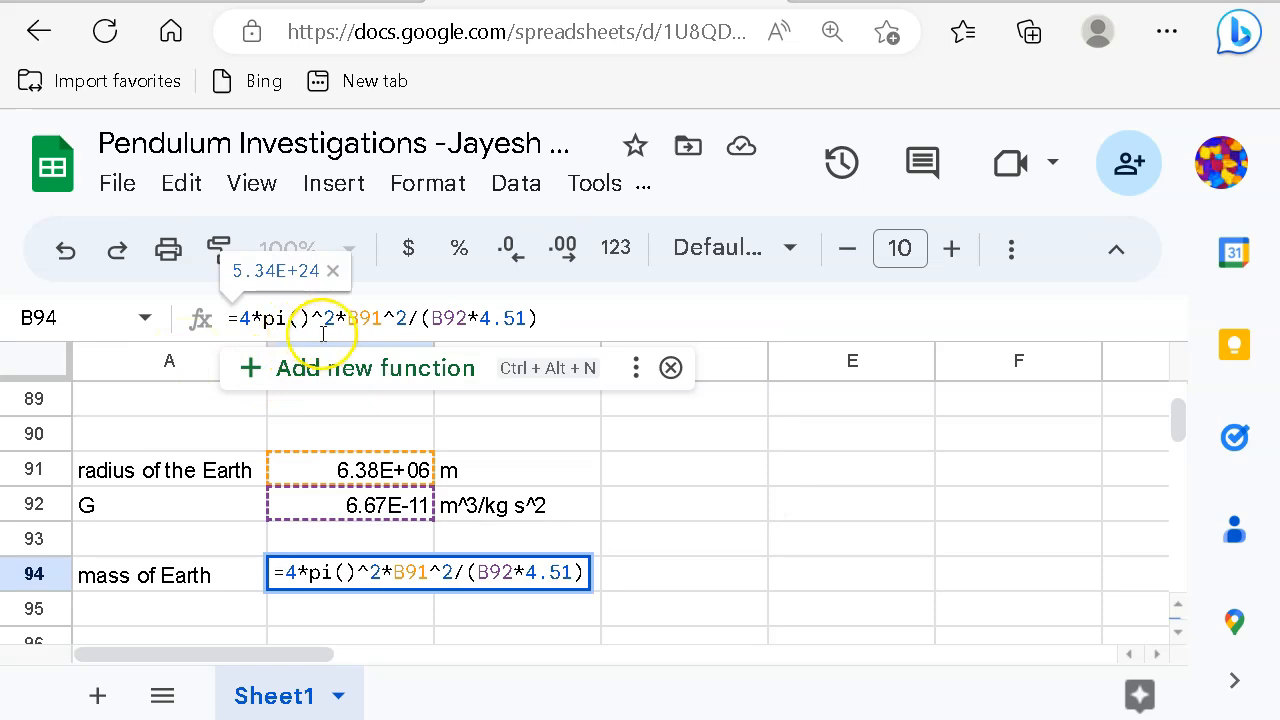
{"action": "left_click", "coordinate": [548, 318]}
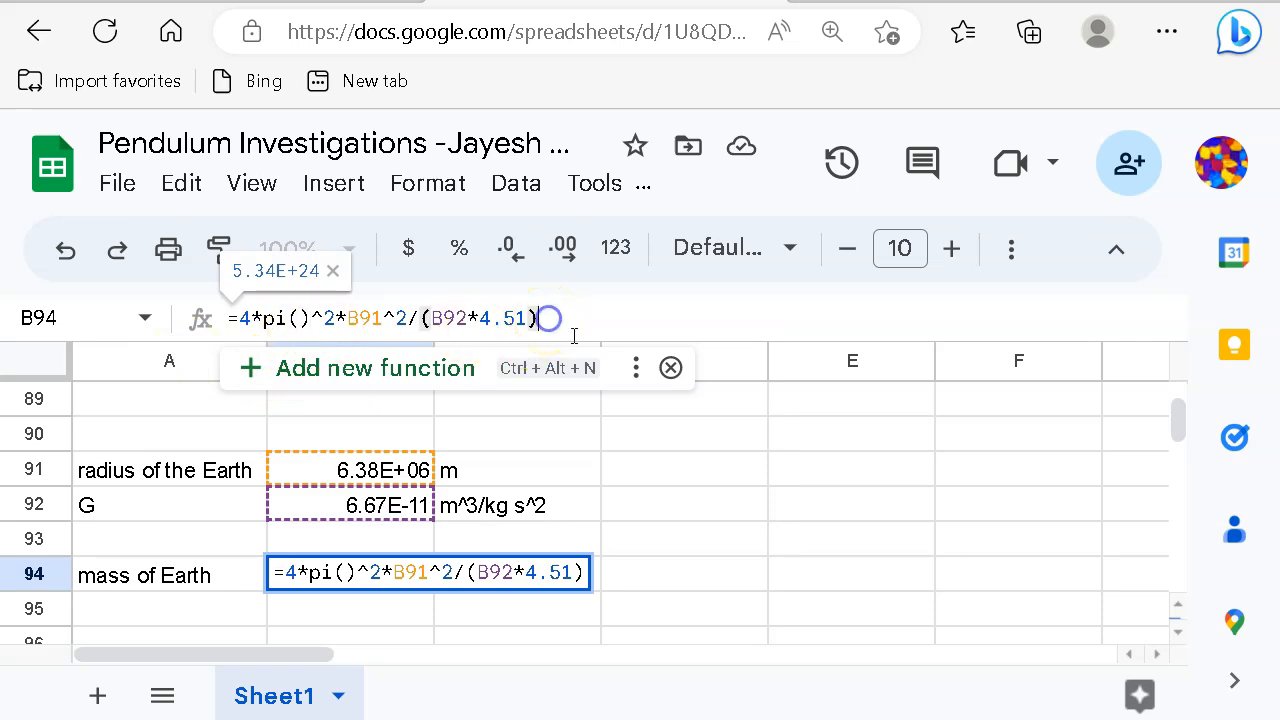
{"action": "key", "text": "Return"}
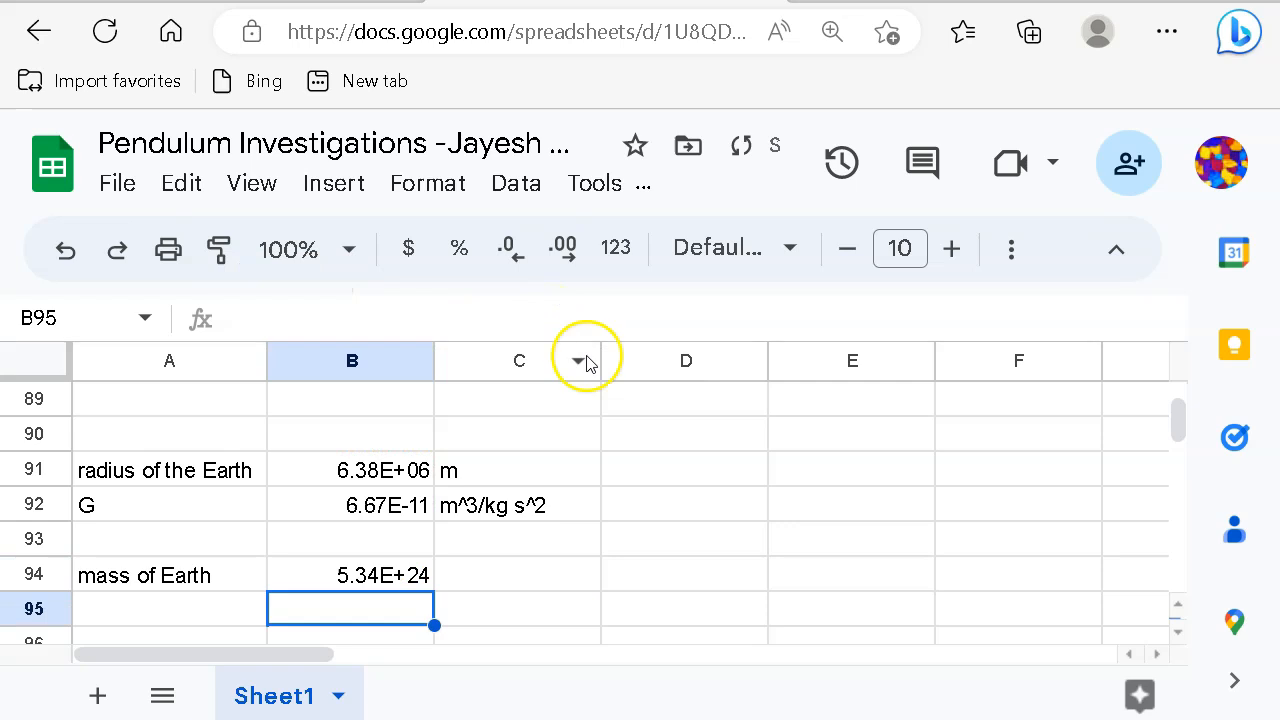
Step: Enter the unit kg in C94 beside the mass of Earth
{"action": "left_click", "coordinate": [513, 573]}
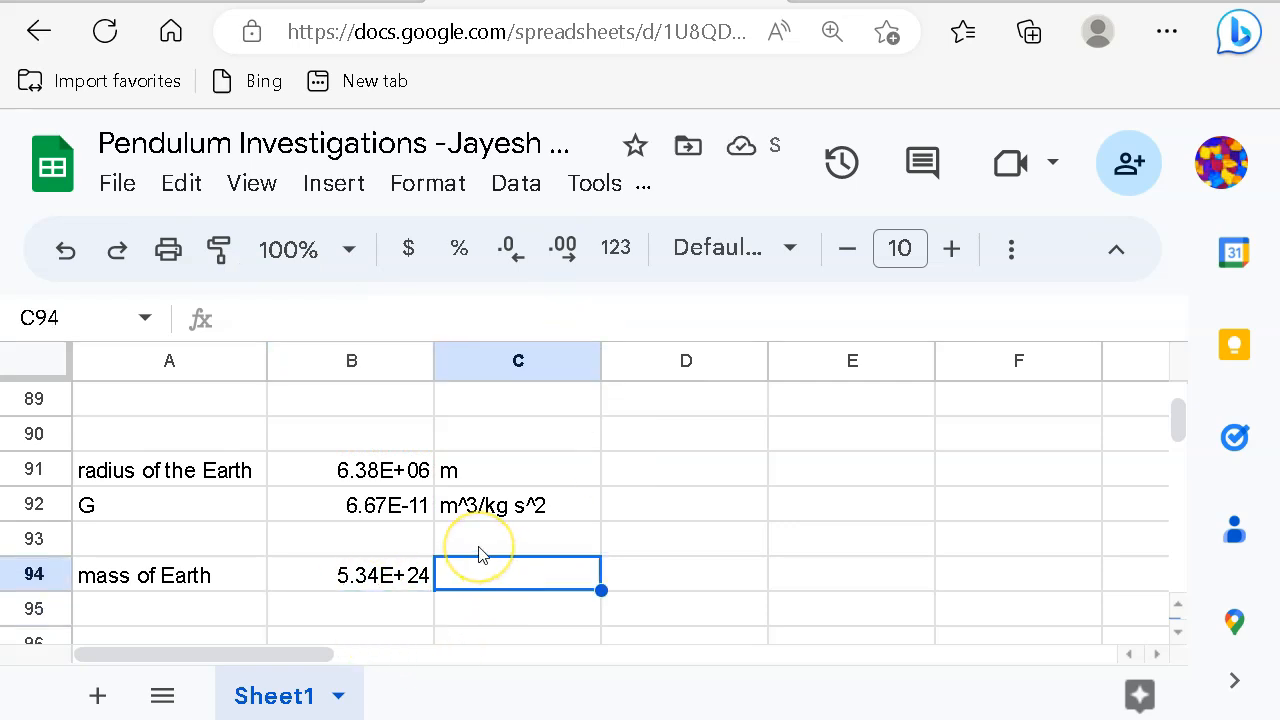
{"action": "type", "text": "kg"}
{"action": "left_click", "coordinate": [642, 582]}
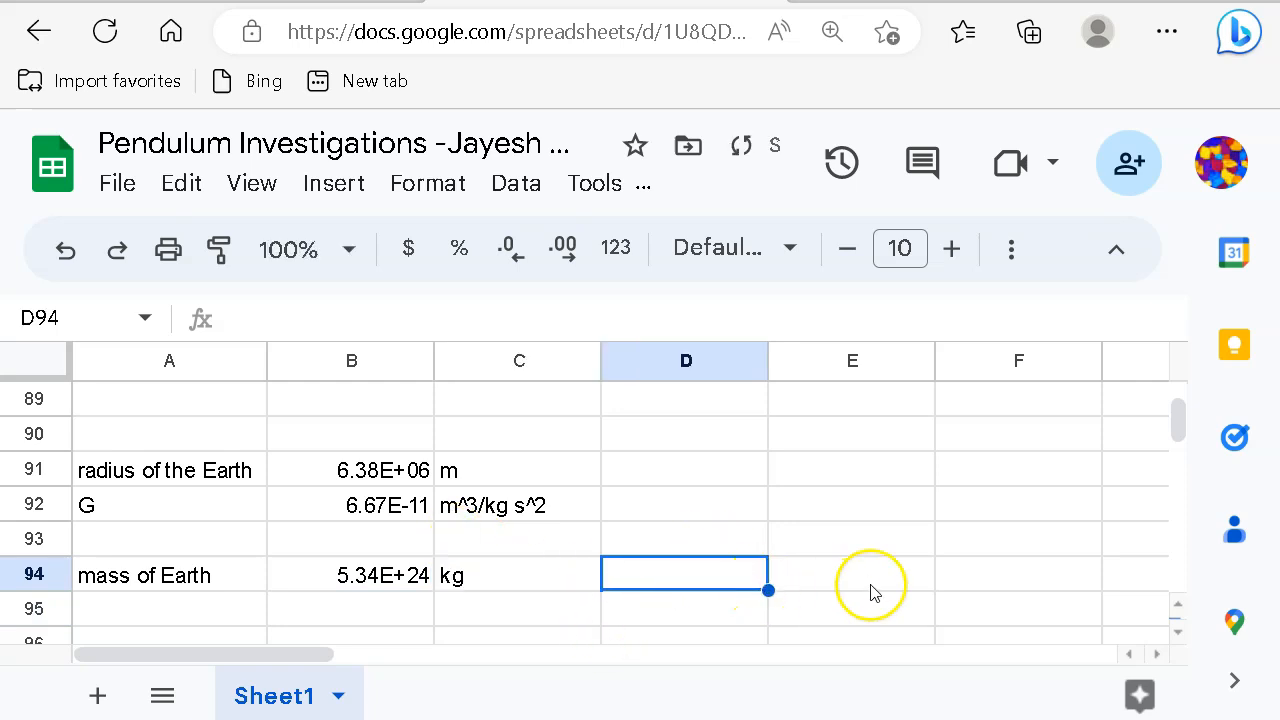
{"action": "scroll", "coordinate": [880, 574], "scroll_direction": "down", "scroll_amount": 1}
{"action": "scroll", "coordinate": [880, 572], "scroll_direction": "up", "scroll_amount": 1}
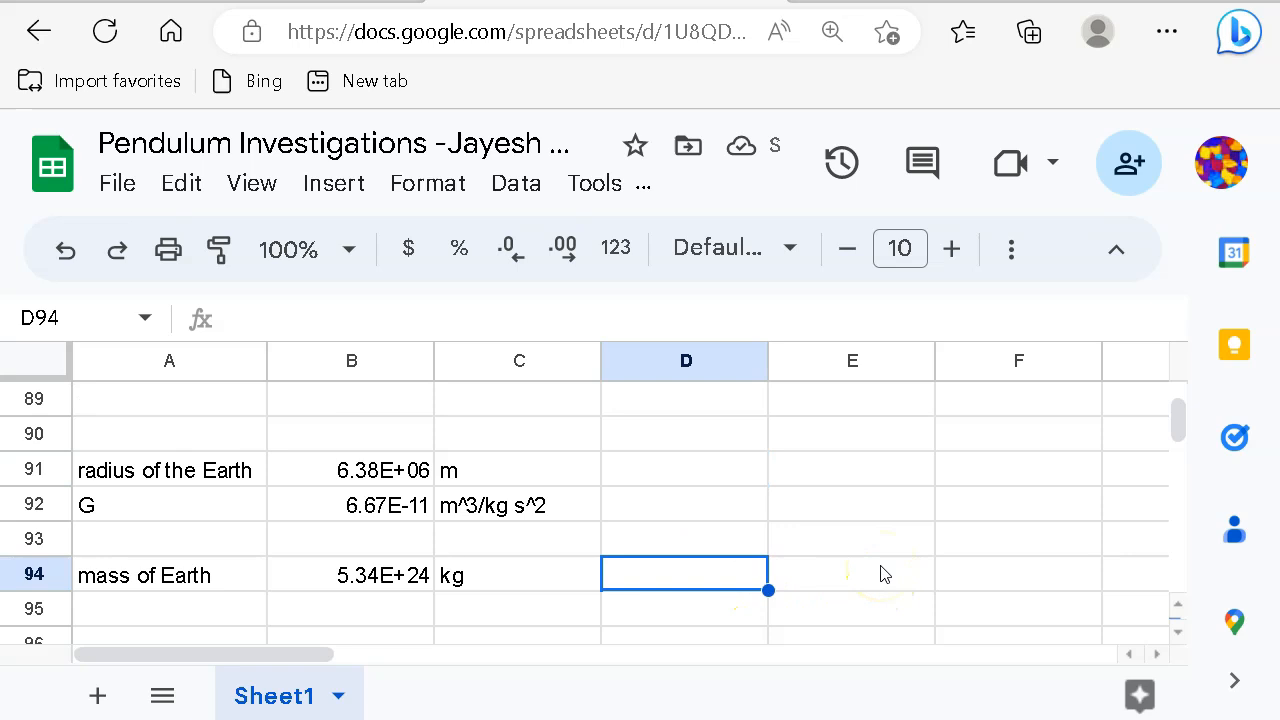
{"action": "scroll", "coordinate": [884, 574], "scroll_direction": "up", "scroll_amount": 5}
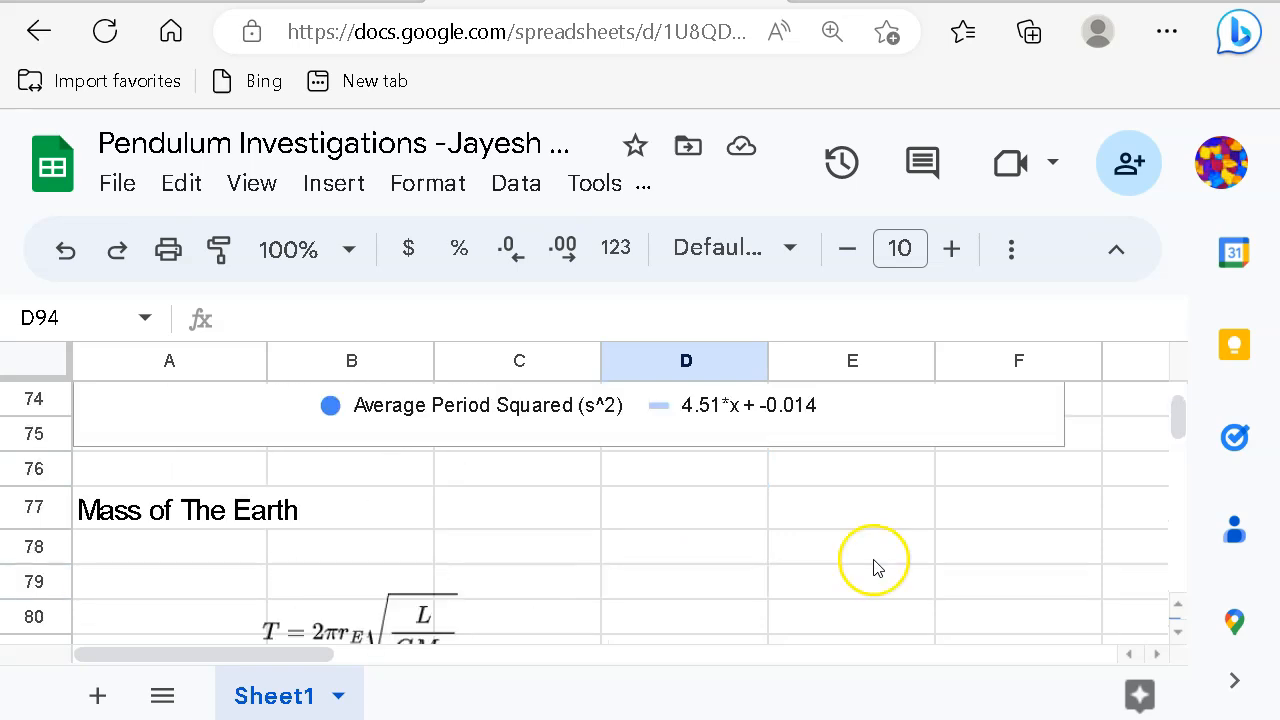
{"action": "scroll", "coordinate": [873, 567], "scroll_direction": "down", "scroll_amount": 5}
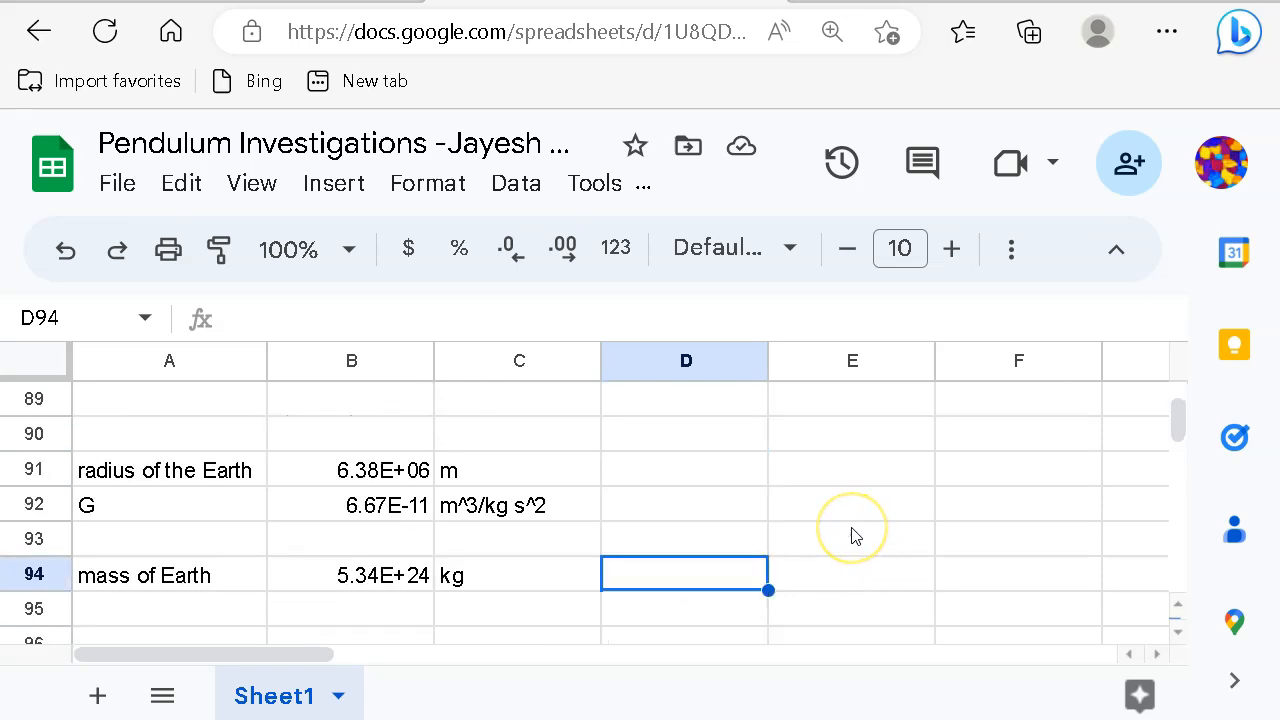